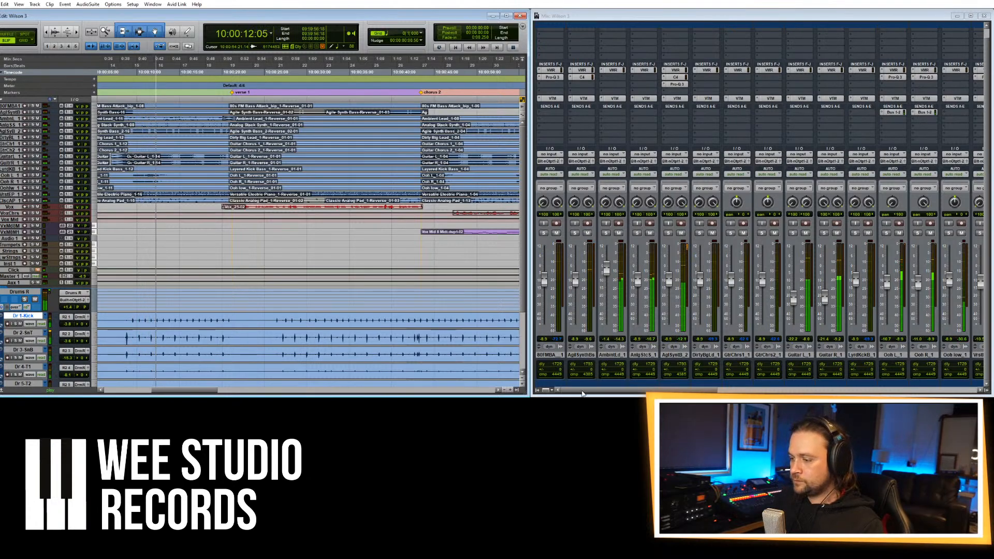
Play through the song and examine the full arrangement from the START marker to the chorus end.
left_click_drag(564, 394, 589, 395)
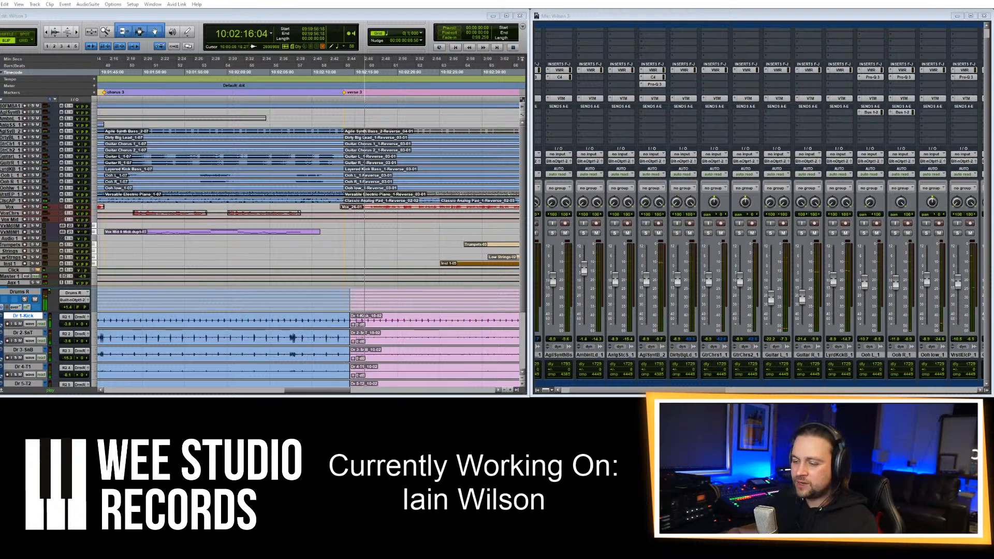
left_click(394, 391)
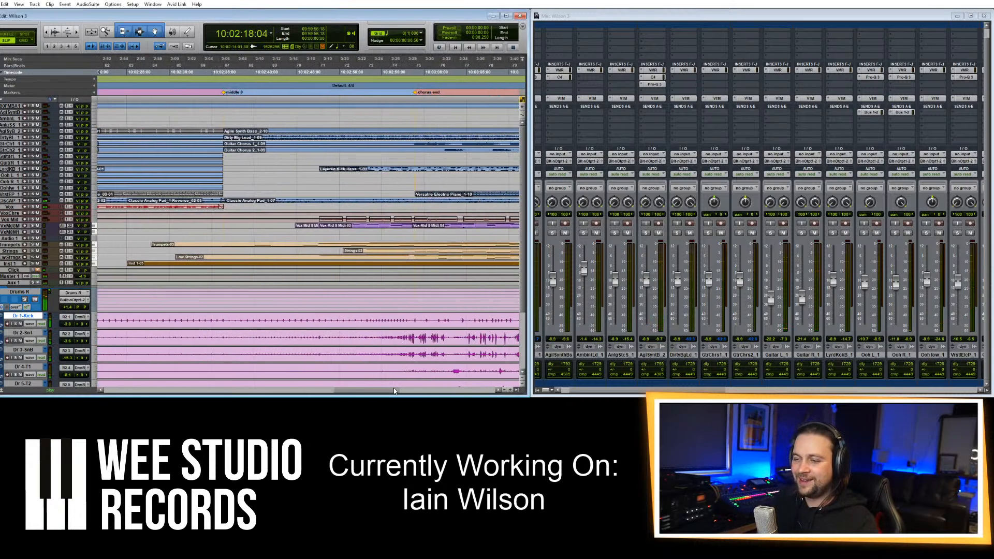
left_click_drag(394, 391, 399, 391)
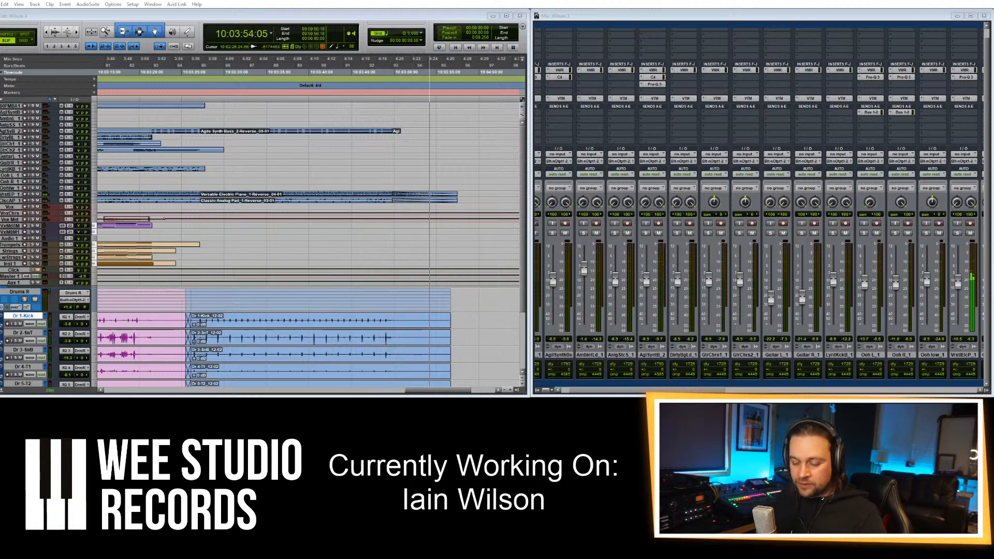
left_click(299, 188)
key("r")
key("r")
key("r")
key("r")
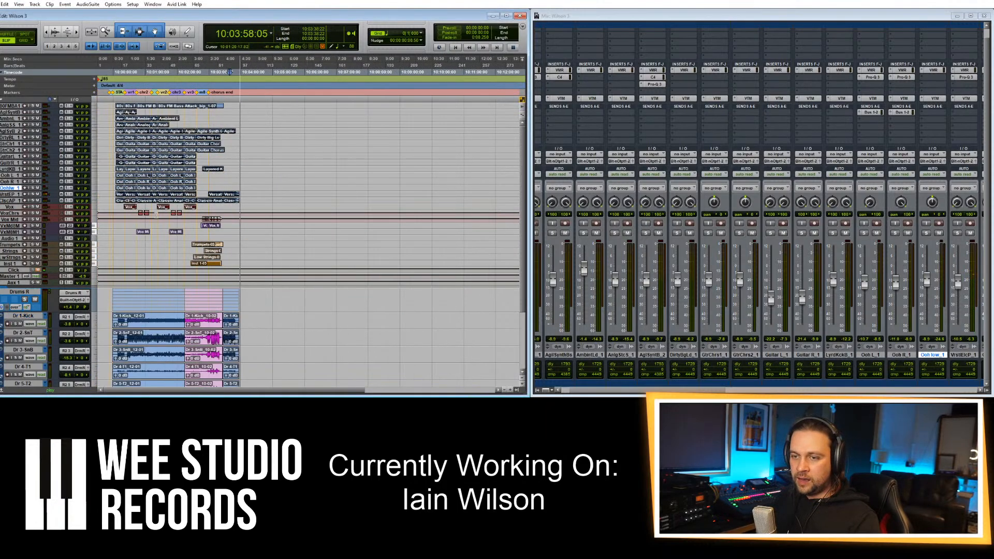
left_click(115, 206)
key("t")
key("t")
key("t")
key("t")
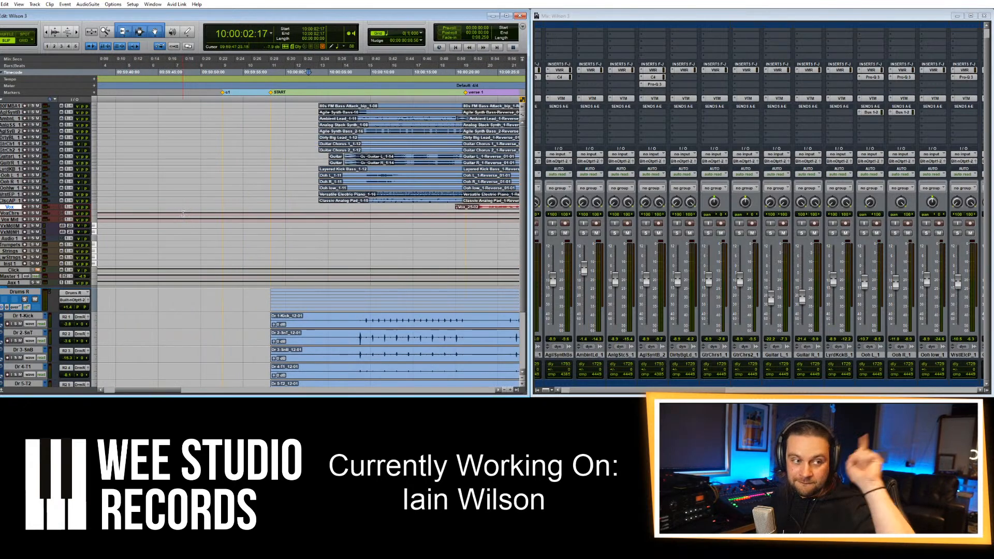
left_click(273, 231)
key("r")
key("r")
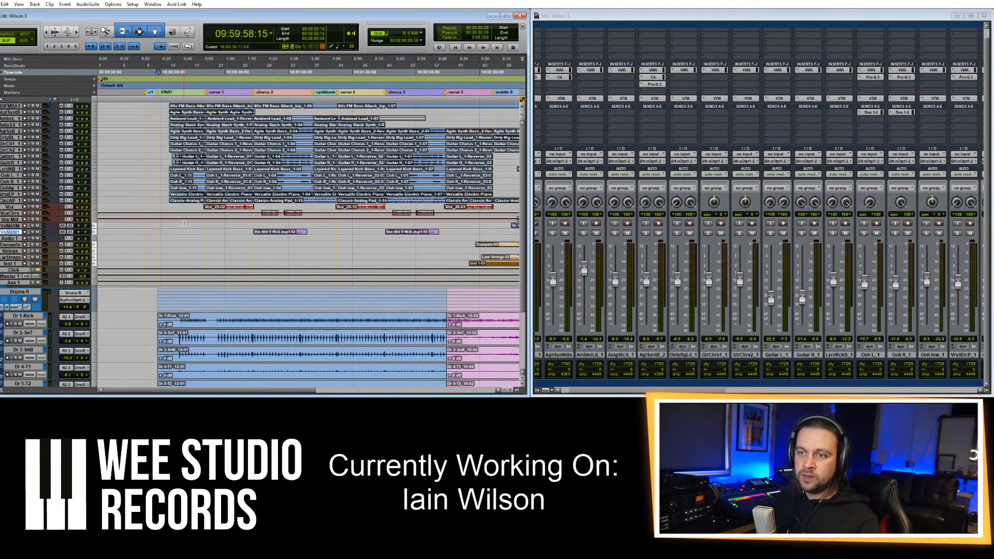
Enlarge the 80s FM Bass Attack track, solo it and play it from the start of the middle 8.
left_click_drag(38, 108, 20, 127)
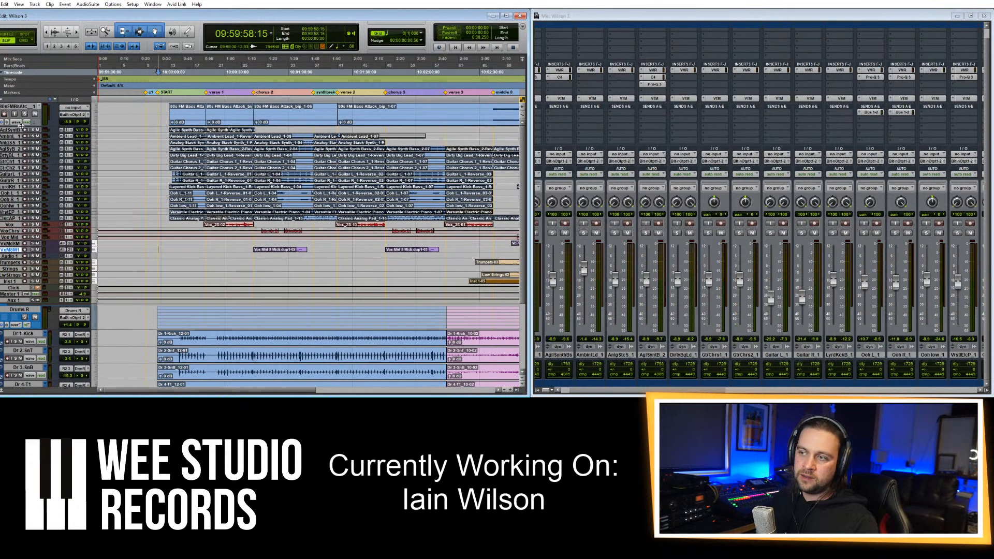
key("r")
key("r")
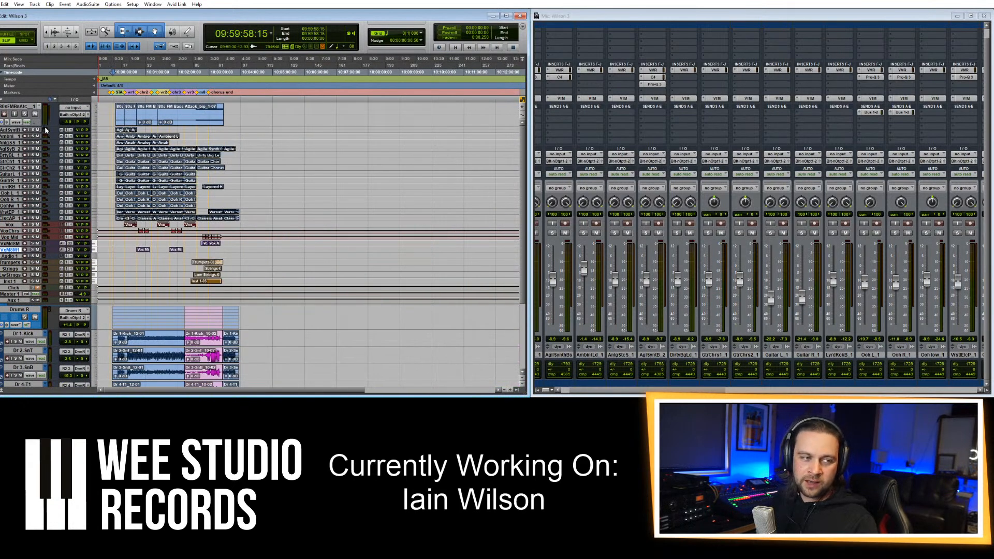
left_click(202, 111)
key("t")
key("t")
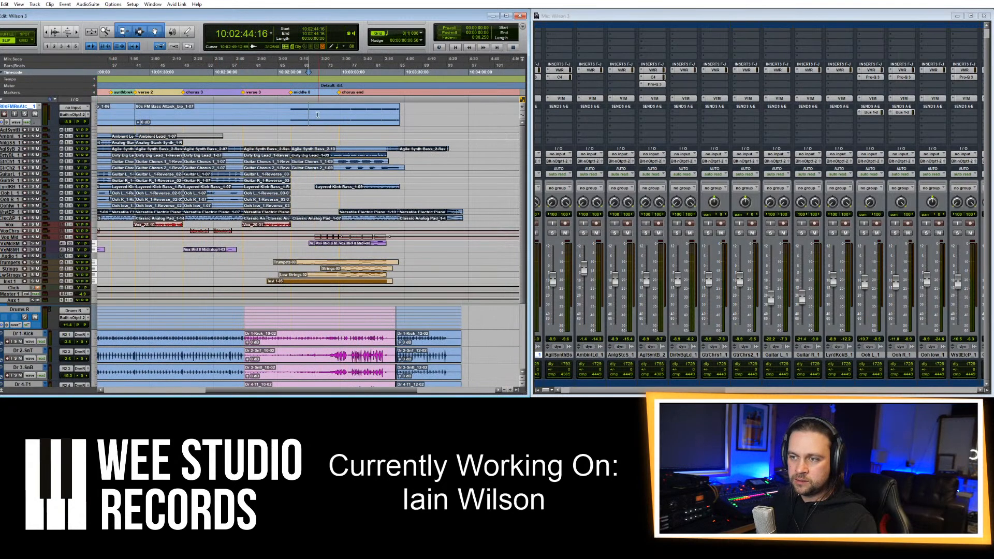
left_click(25, 114)
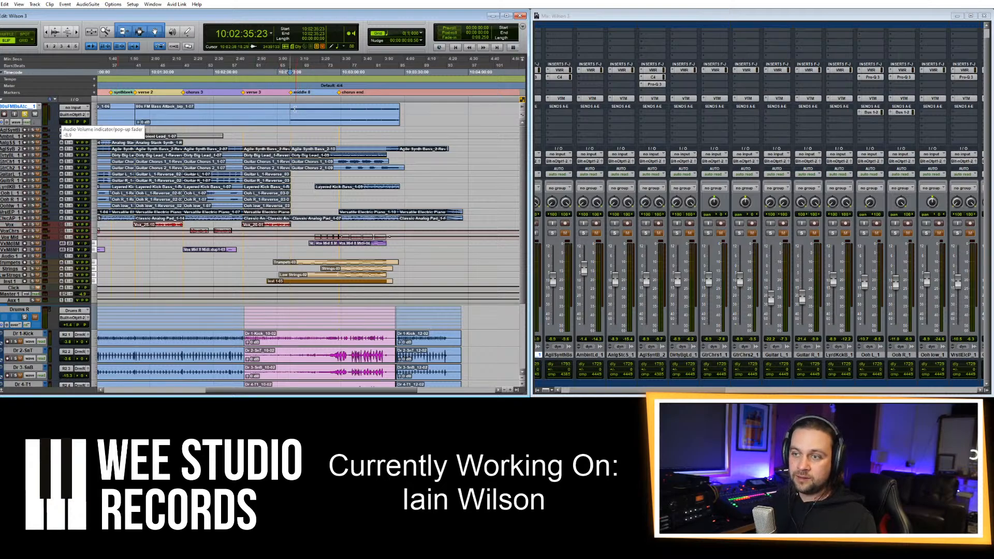
key("space")
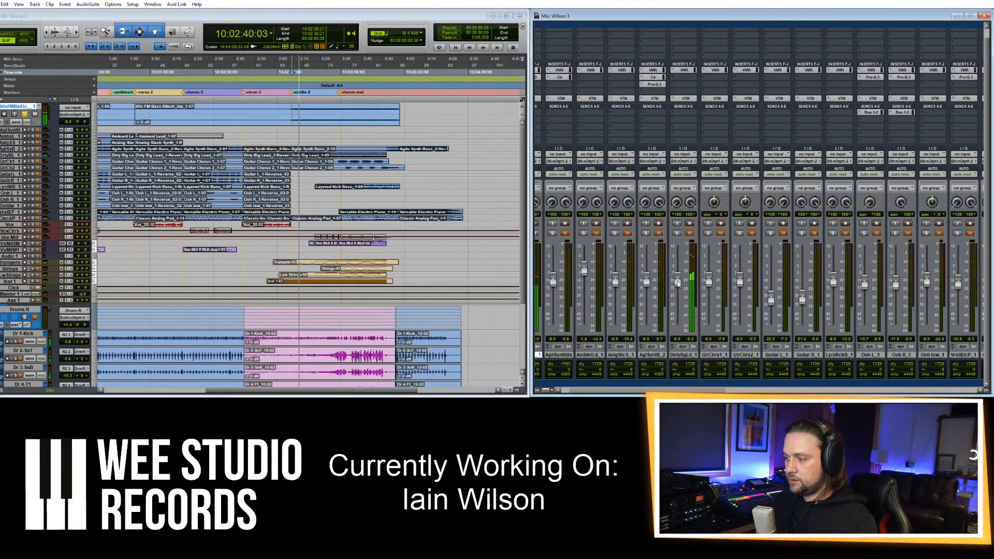
Try raising the Dirty Big Lead fader, undo it, and try a higher level on the 80s FM Bass Attack track.
left_click_drag(677, 279, 688, 237)
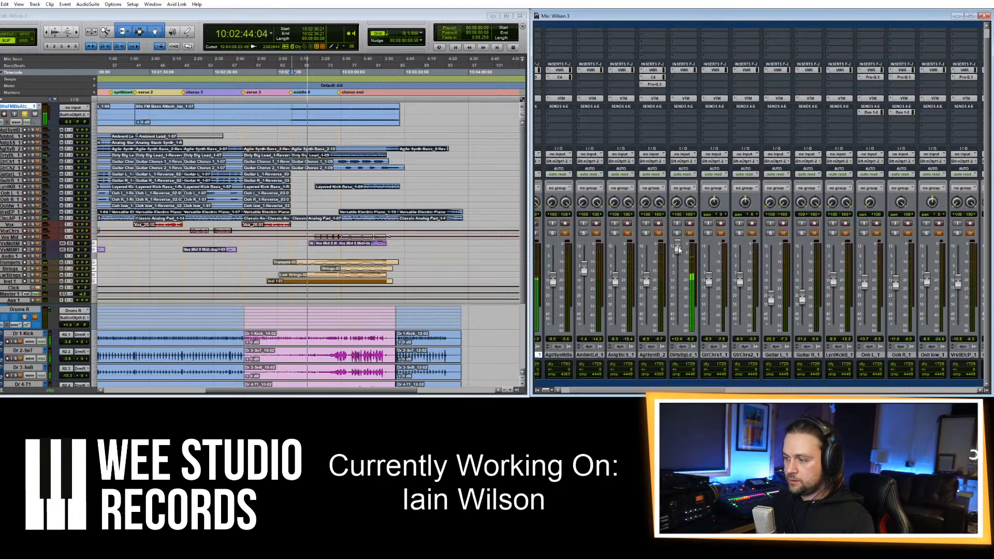
key("ctrl+z")
left_click_drag(685, 392, 676, 391)
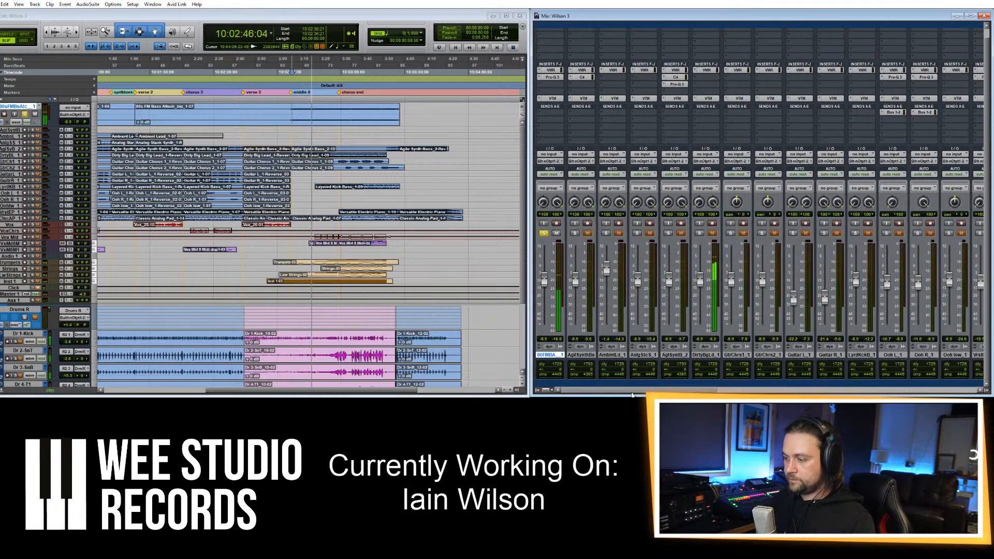
left_click_drag(545, 258, 546, 255)
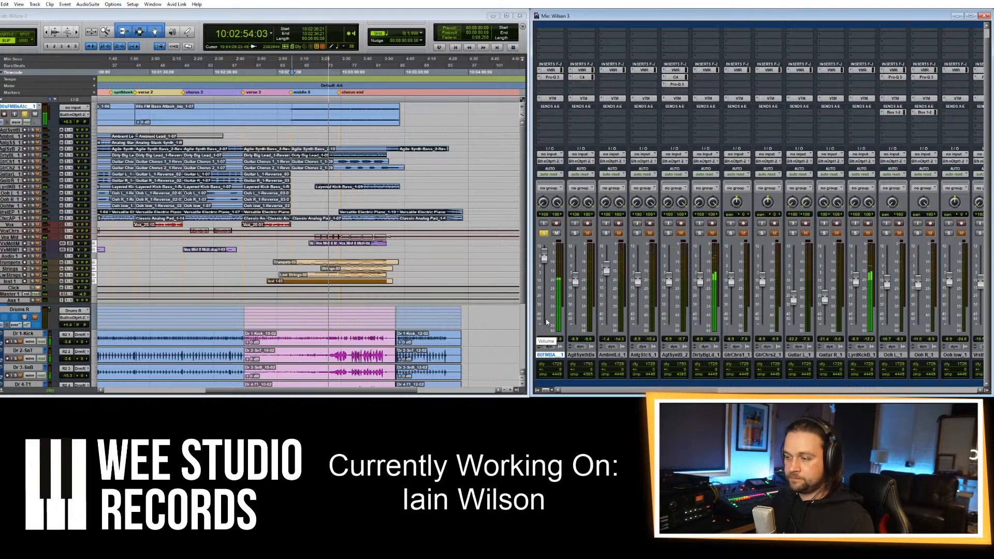
double_click(24, 106)
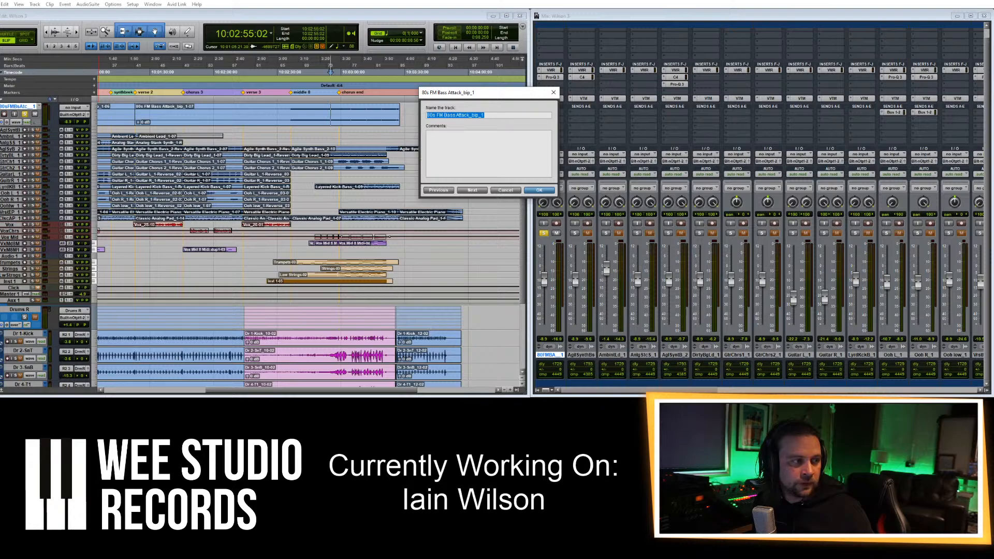
key("alt+Tab")
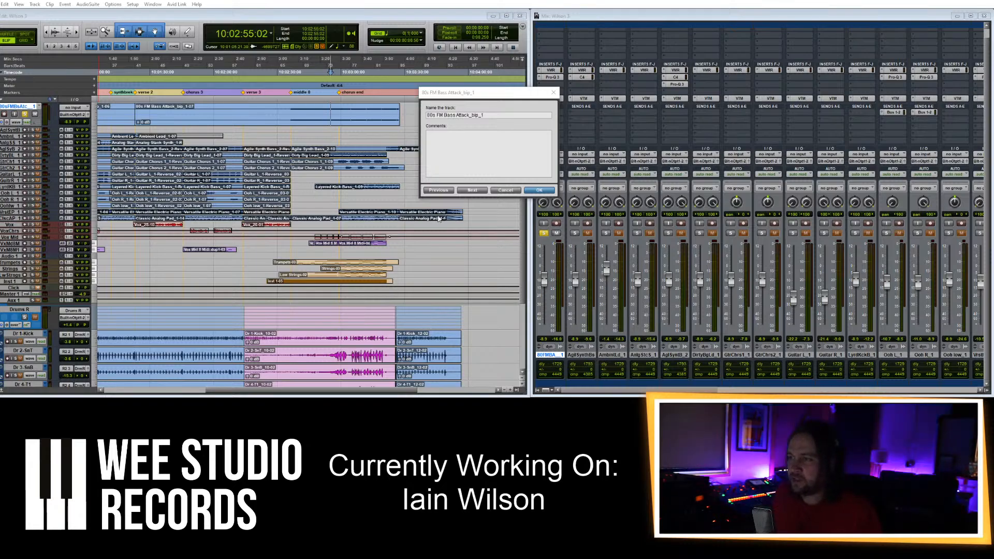
left_click(527, 191)
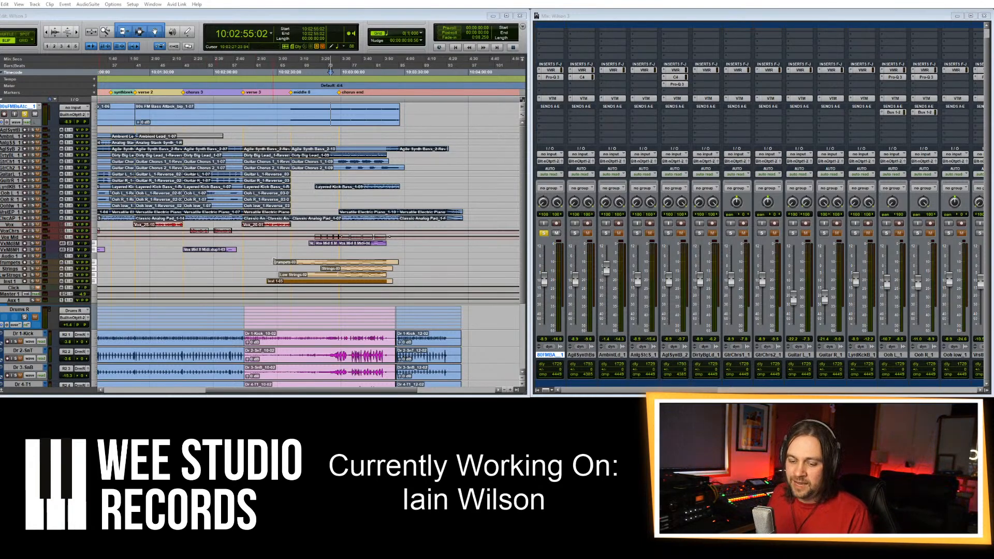
Play the song from just after the START marker.
scroll(274, 262, "left", 5)
left_click(166, 248)
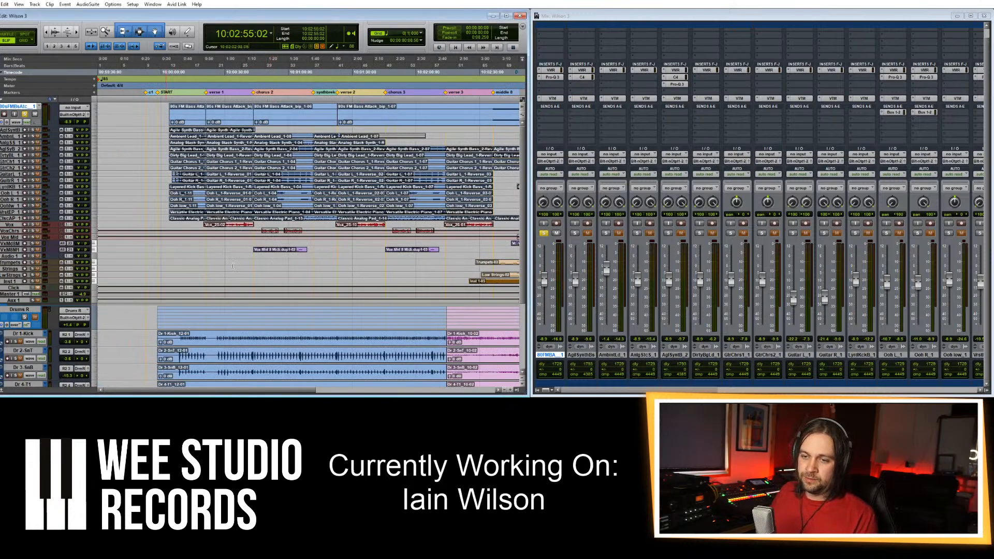
key("space")
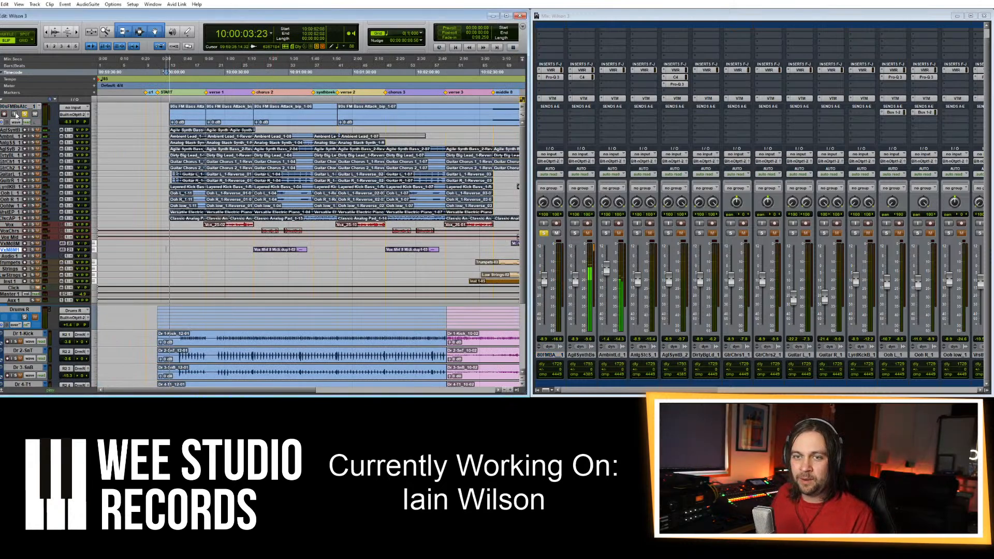
double_click(17, 106)
left_click_drag(492, 92, 761, 175)
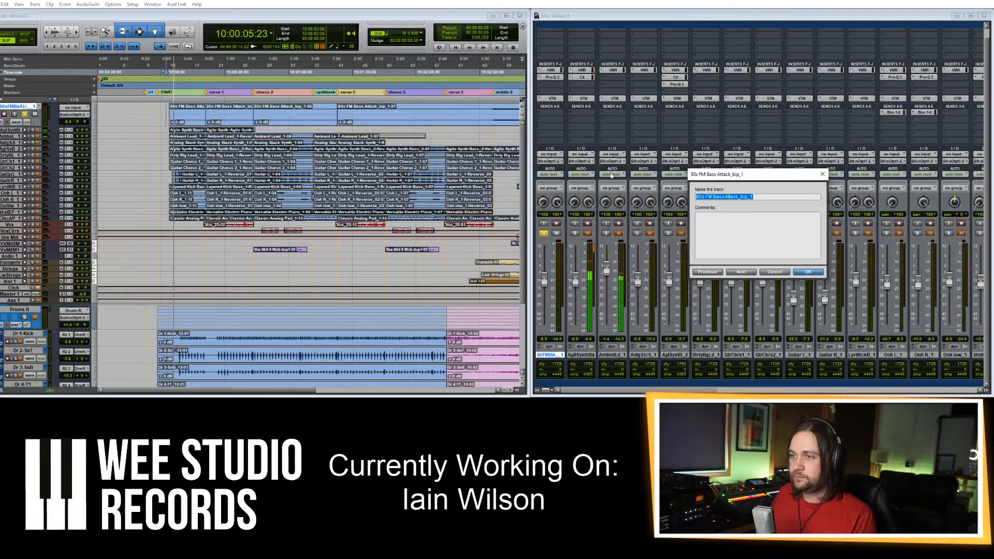
key("BackSpace")
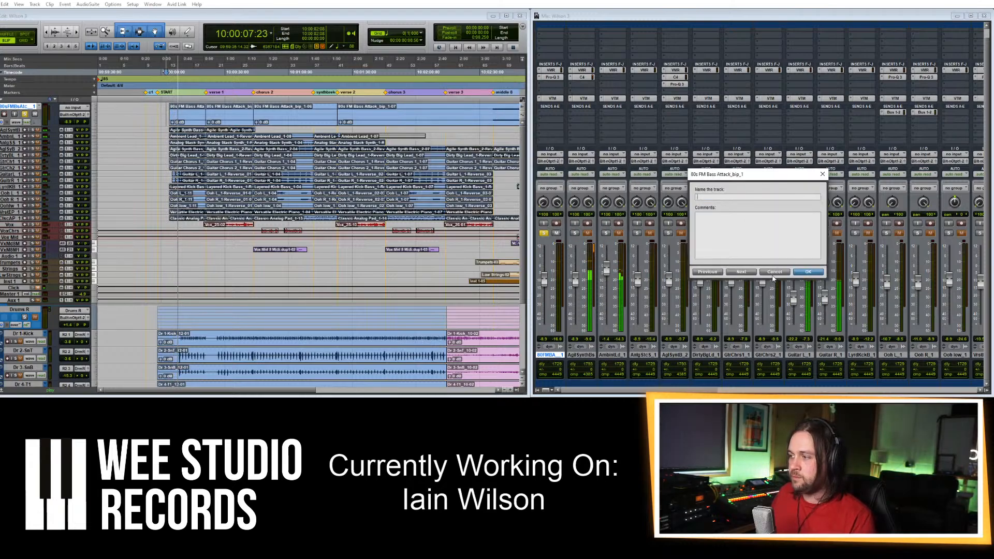
key("Escape")
key("space")
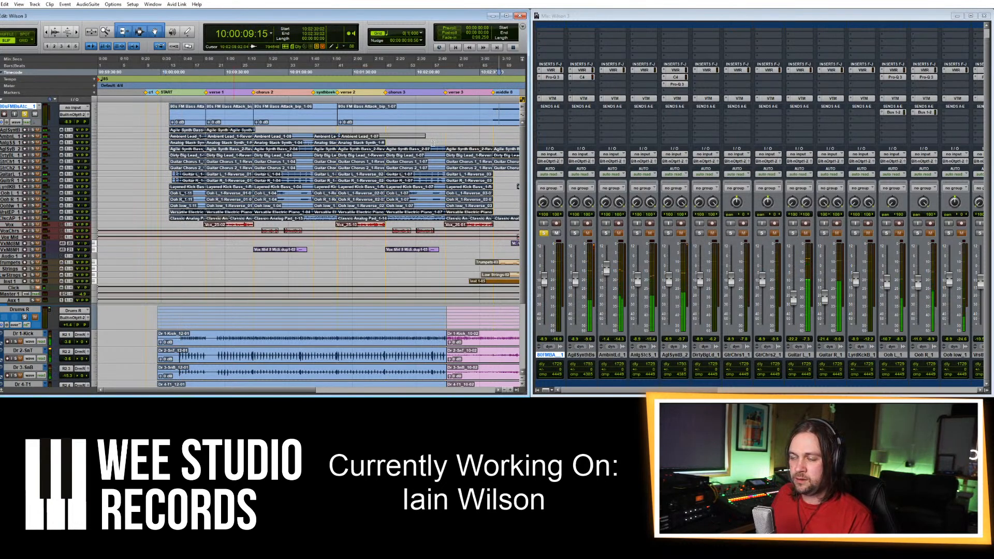
Play the soloed 80s FM Bass Attack track in the middle 8 and try raising its fader.
left_click(502, 108)
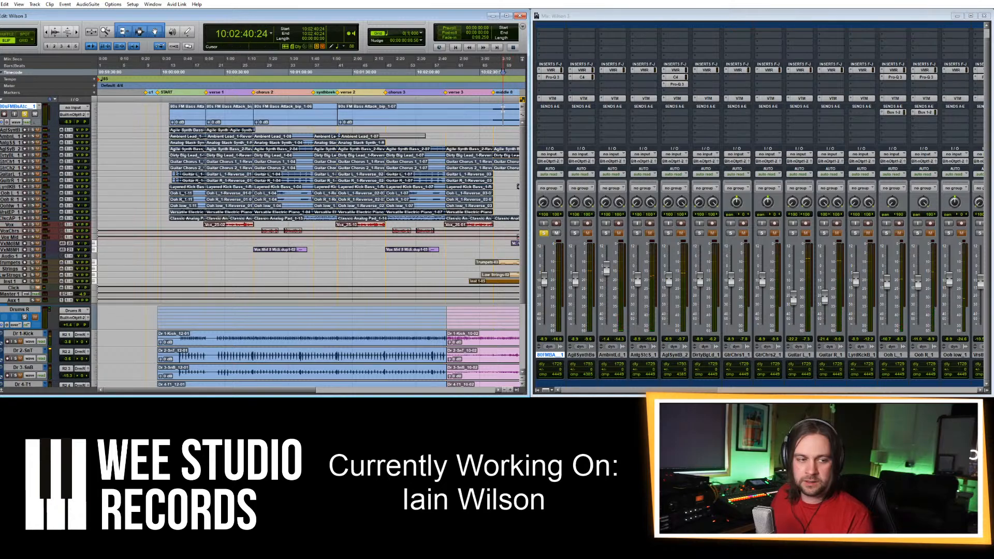
key("space")
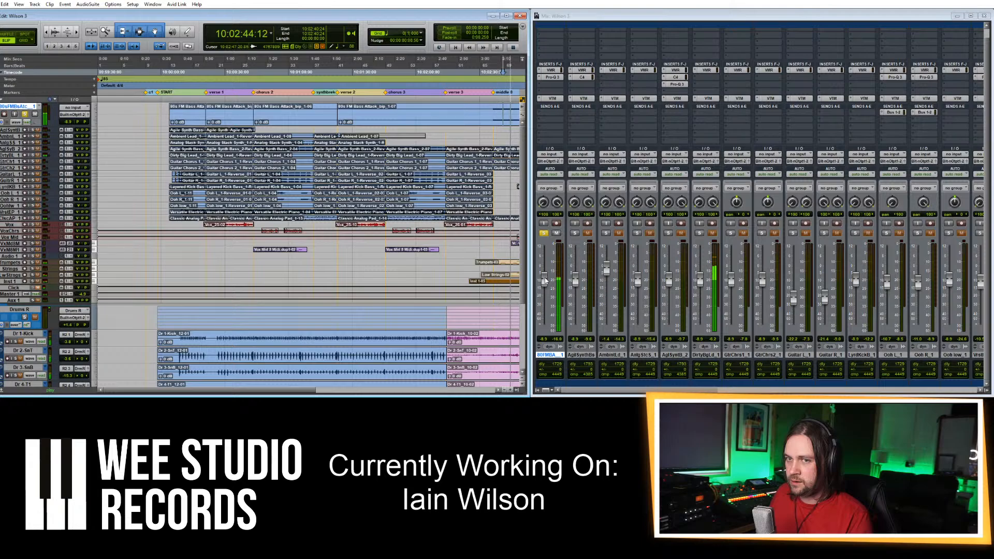
left_click_drag(545, 280, 543, 251)
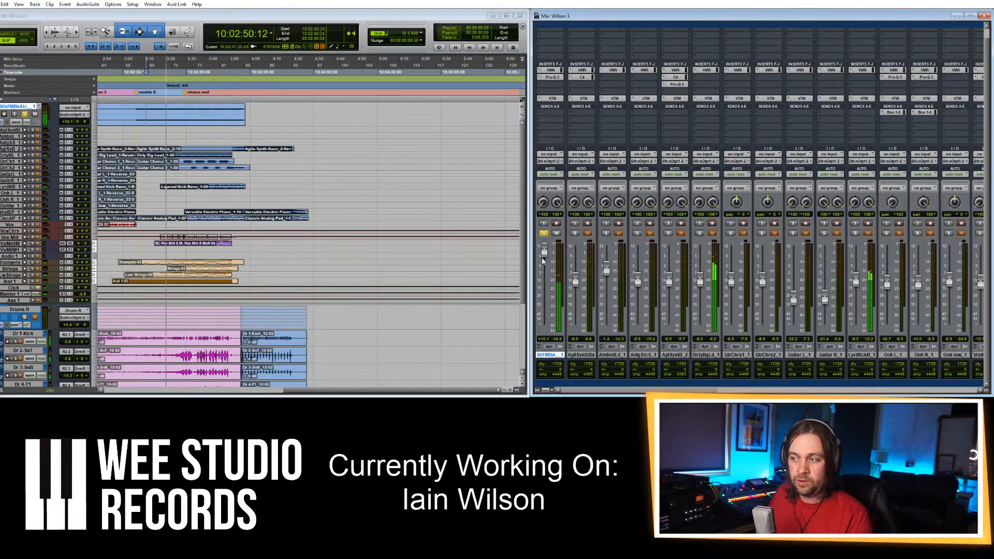
Rename the 80s FM Bass Attack track as "Bass - Warm Rez".
double_click(19, 106)
type("Bass ")
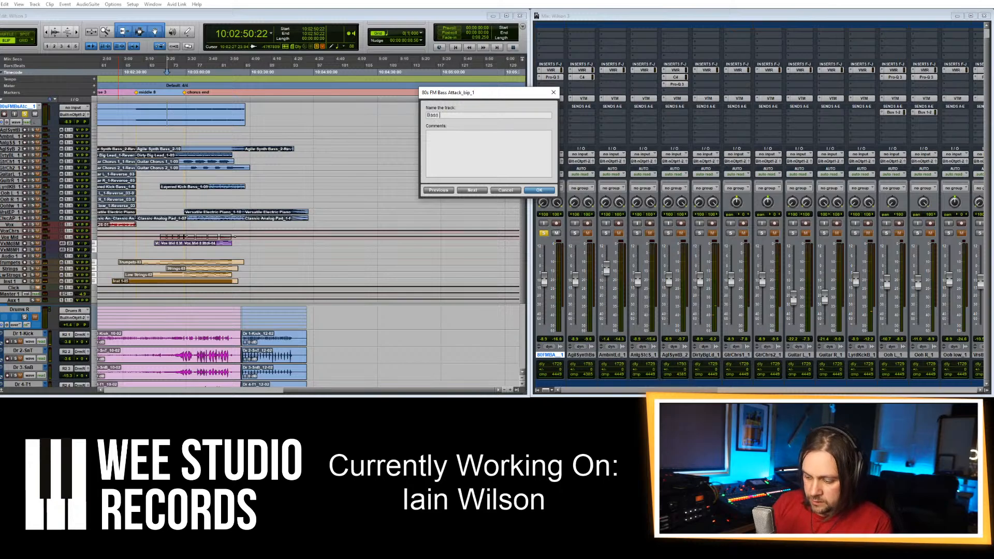
type("- Warm")
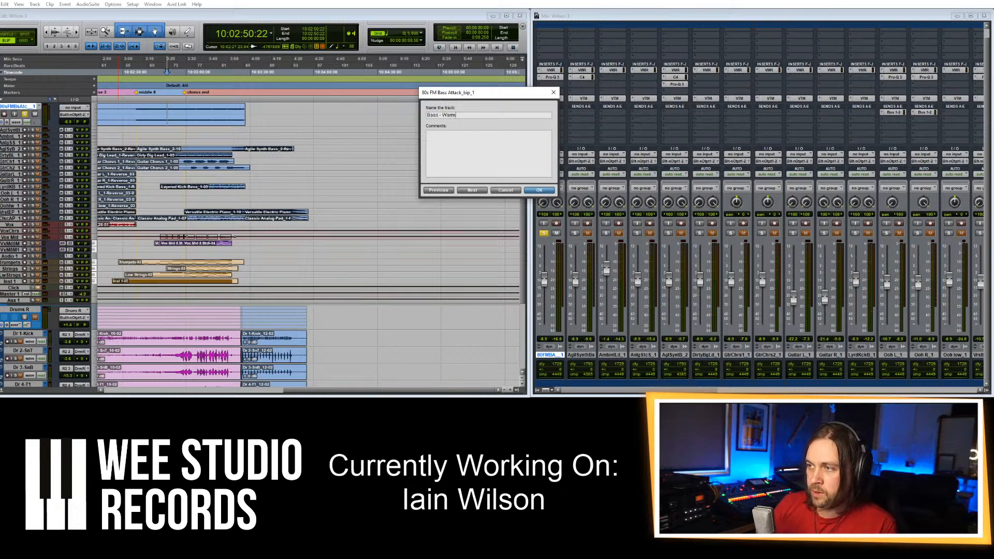
type("Rez")
key("Return")
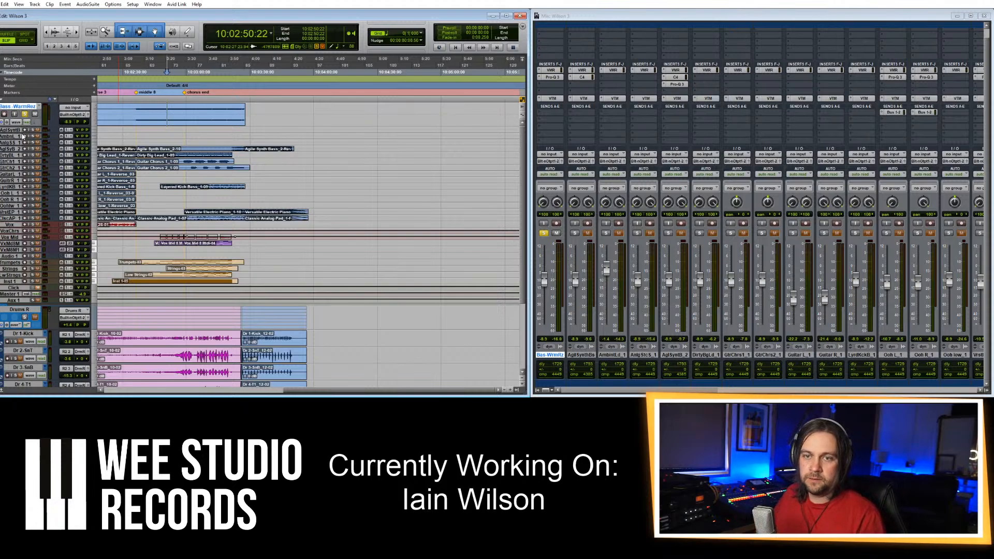
Enlarge the Agile Synth Bass track near the song's start and solo it in place of the Bass - Warm Rez track.
left_click(166, 130)
scroll(165, 130, "down", 3)
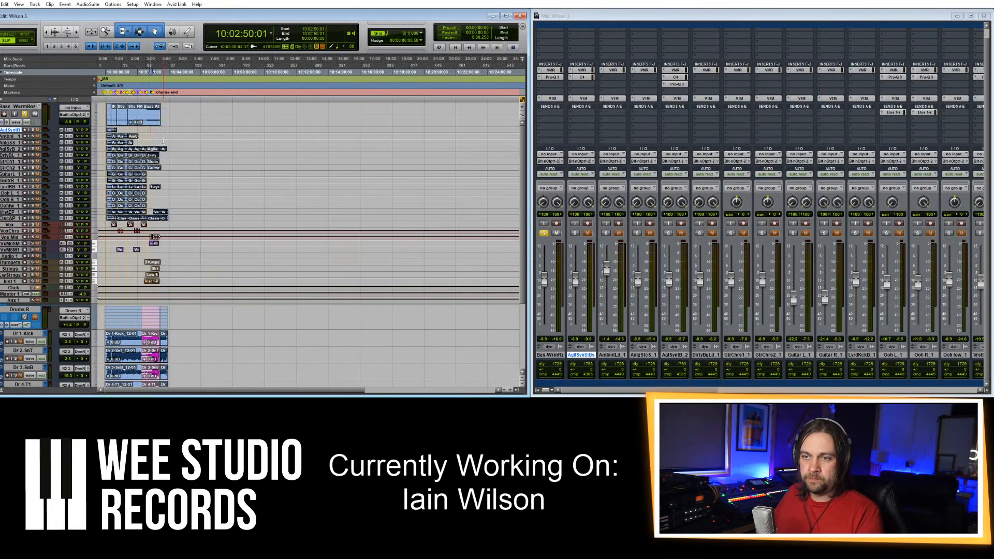
left_click(106, 130)
key("t")
key("t")
key("t")
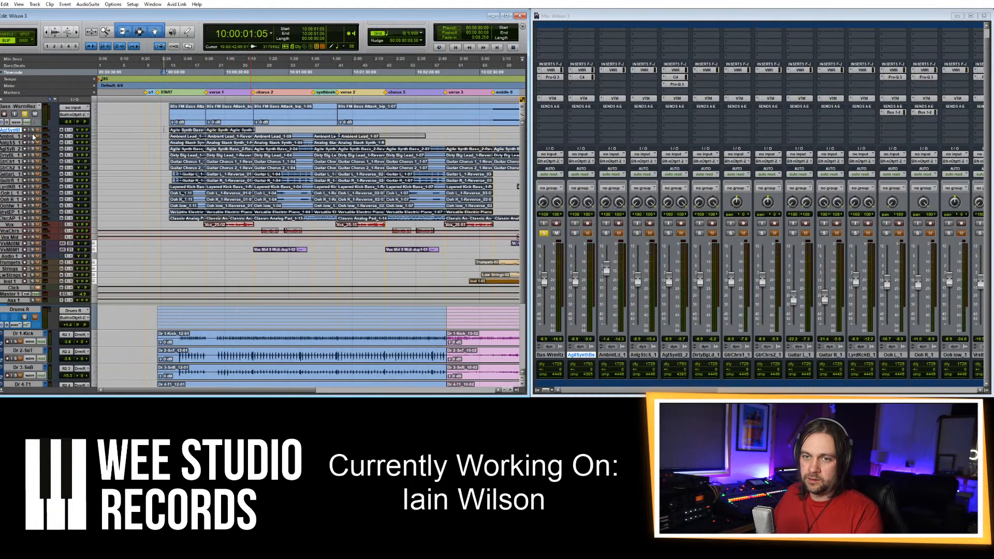
key("super+Up")
key("super+Up")
key("super+Up")
left_click(26, 138)
left_click(26, 114)
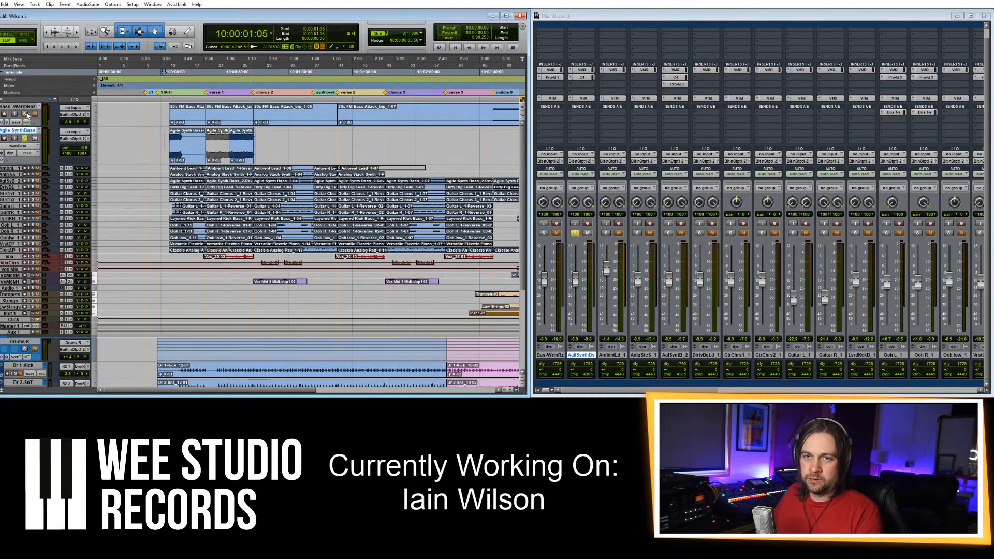
Play the soloed Agile Synth Bass track from its first clip and zoom in on its waveform.
left_click(179, 155)
key("space")
key("t")
key("t")
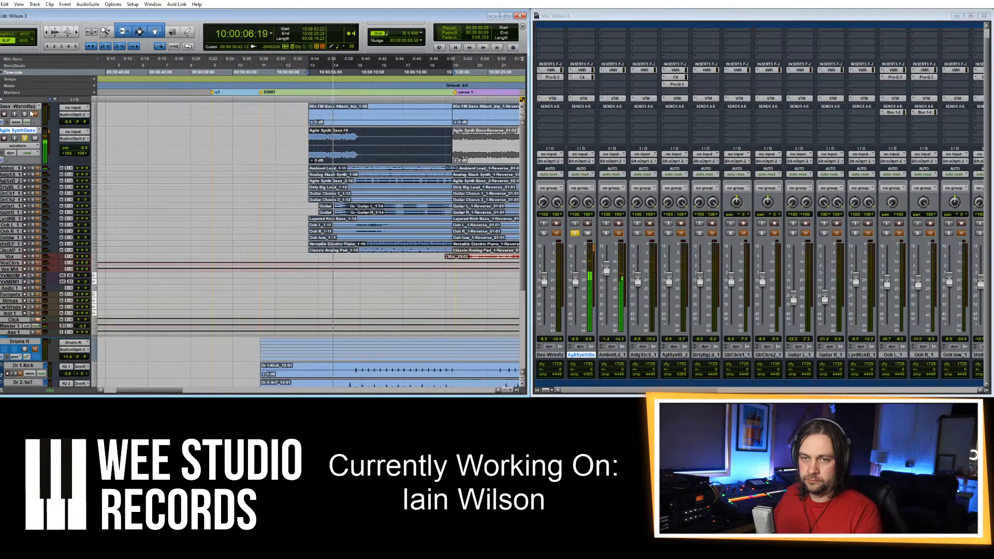
Copy the Bass - Warm Rez track's name and rename the Agile Synth Bass track as "Bass - Warm Rez 2".
left_click(31, 106)
double_click(31, 107)
key("ctrl+c")
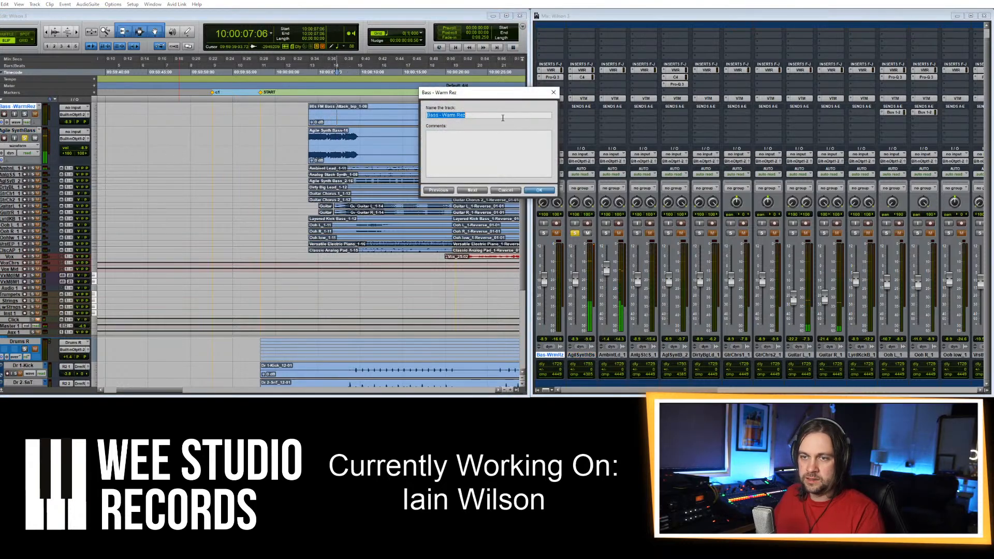
left_click(531, 192)
double_click(31, 136)
key("ctrl+v")
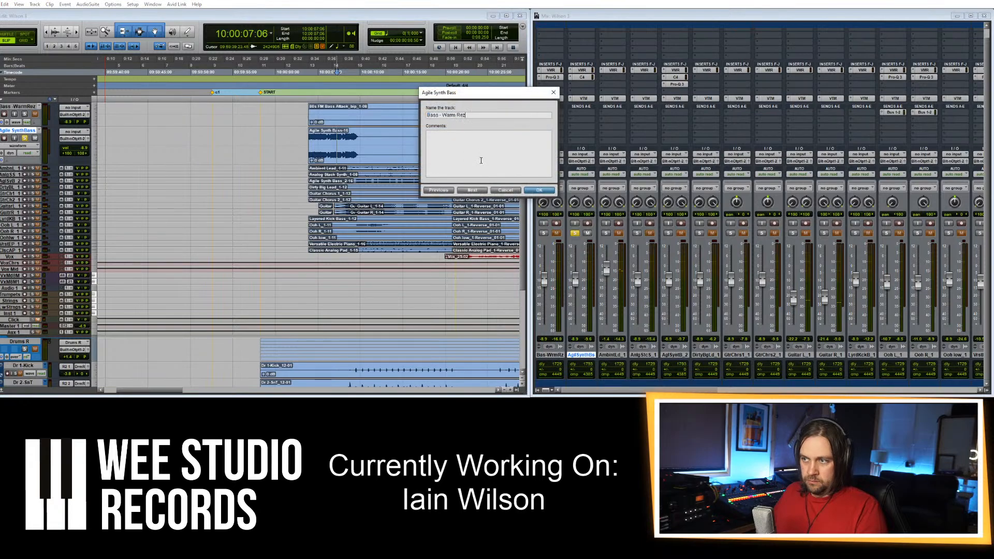
key("ctrl+v")
left_click_drag(464, 115, 503, 115)
key("BackSpace")
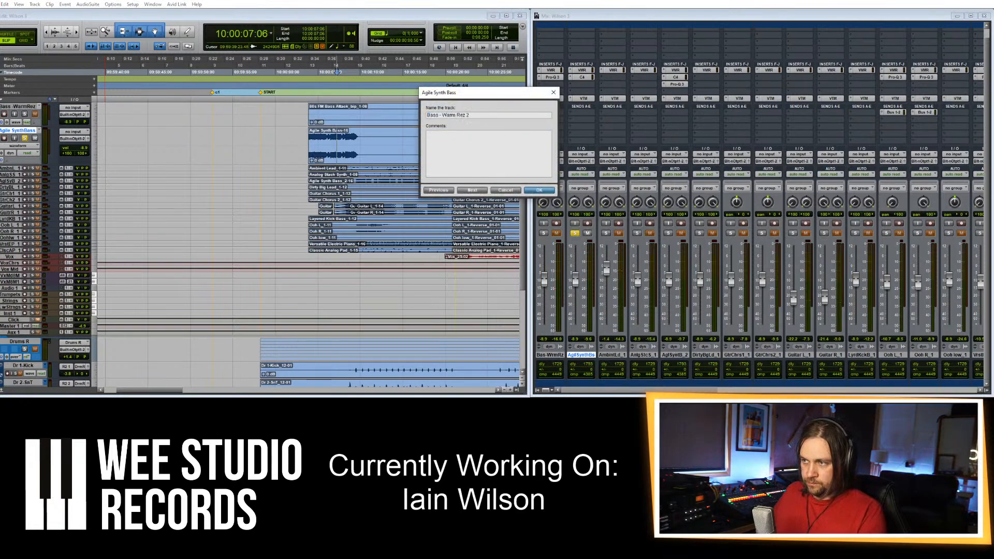
key("Return")
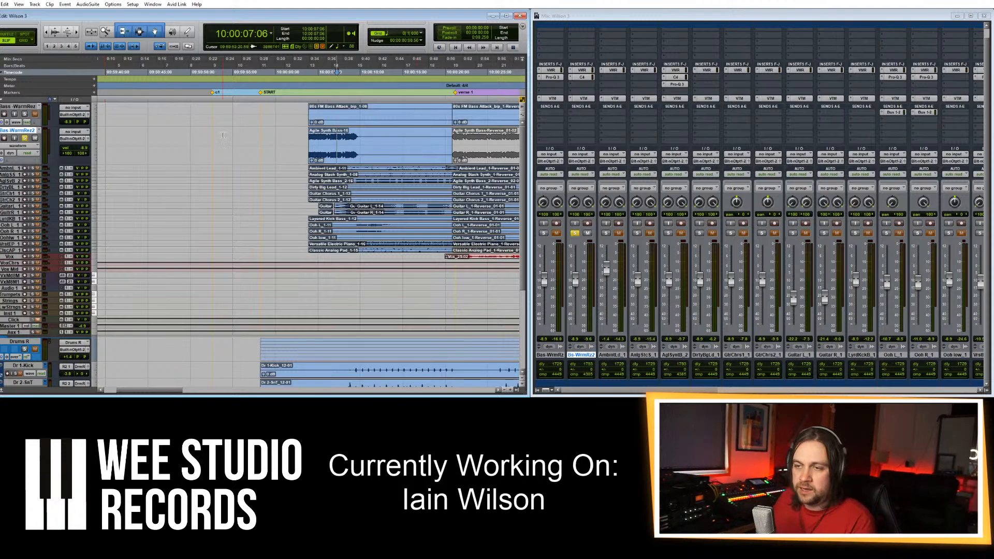
Unsolo the Bass - Warm Rez 2 track and enlarge the Ambient Lead_1 track.
left_click(25, 139)
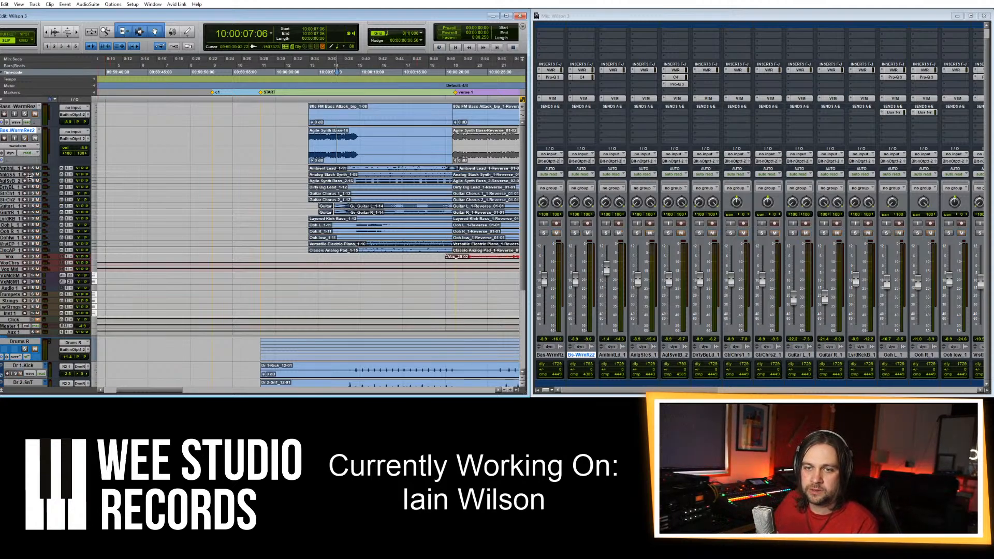
left_click_drag(29, 171, 29, 187)
left_click(15, 106)
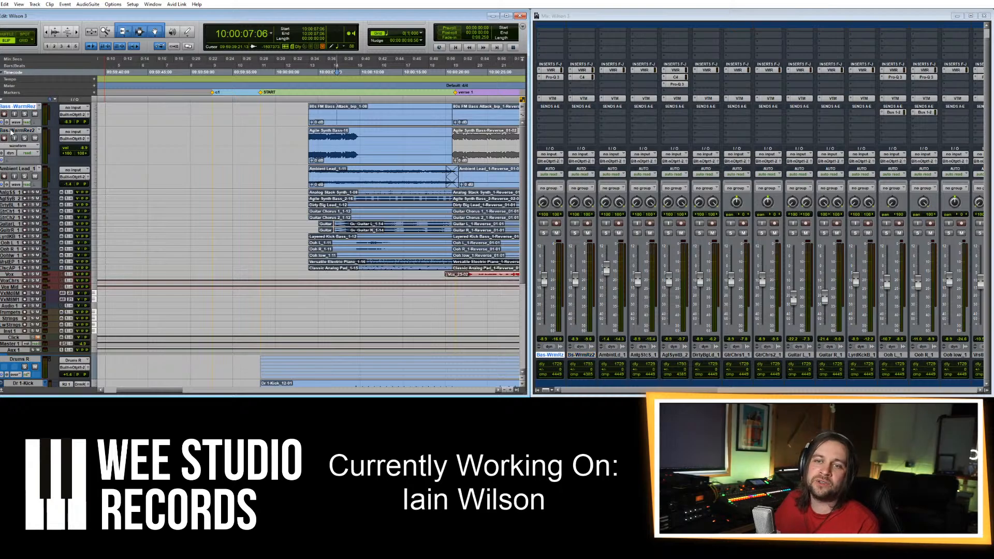
left_click(12, 131)
double_click(12, 133)
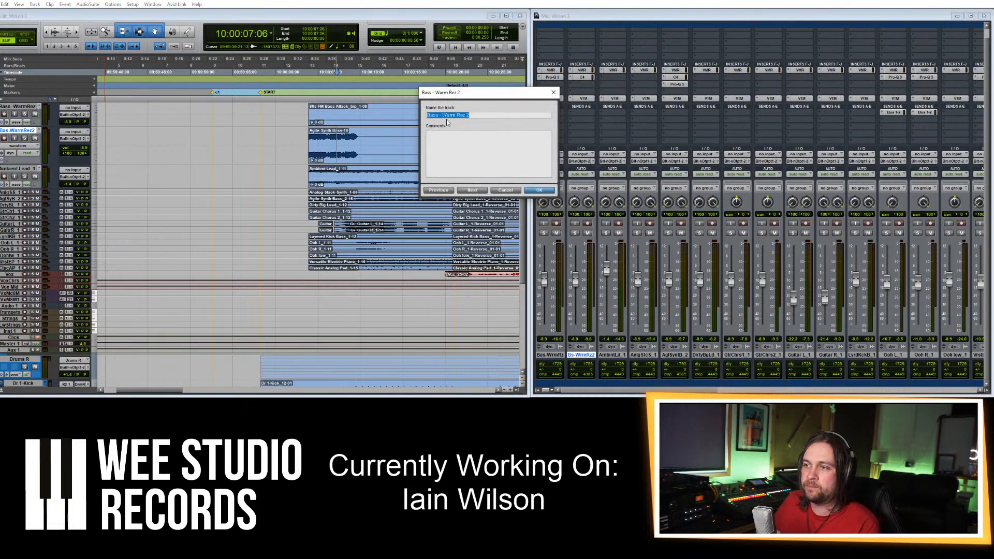
left_click(540, 191)
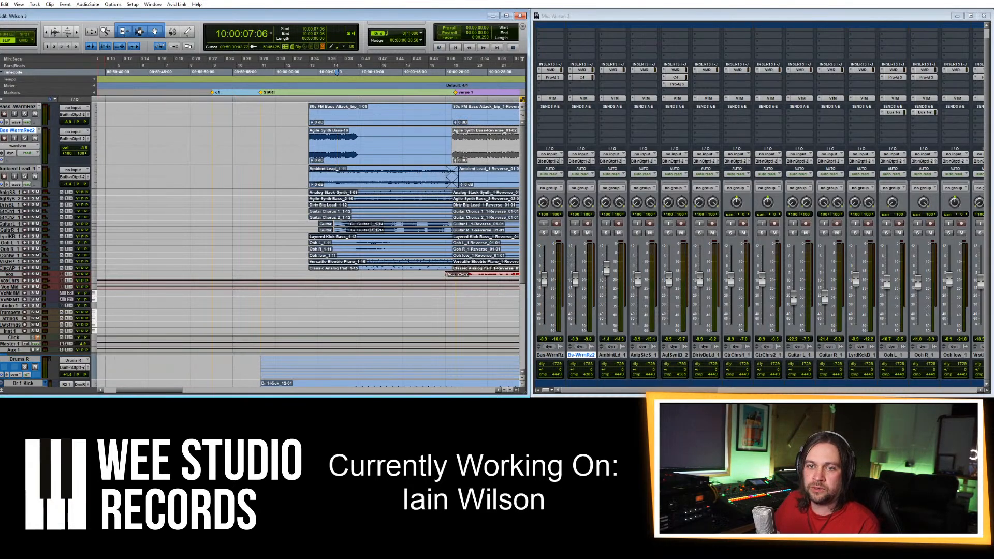
Colour the Bass - Warm Rez and Bass - Warm Rez 2 tracks pinkish red together.
left_click(16, 106)
left_click(17, 131)
left_click(21, 107)
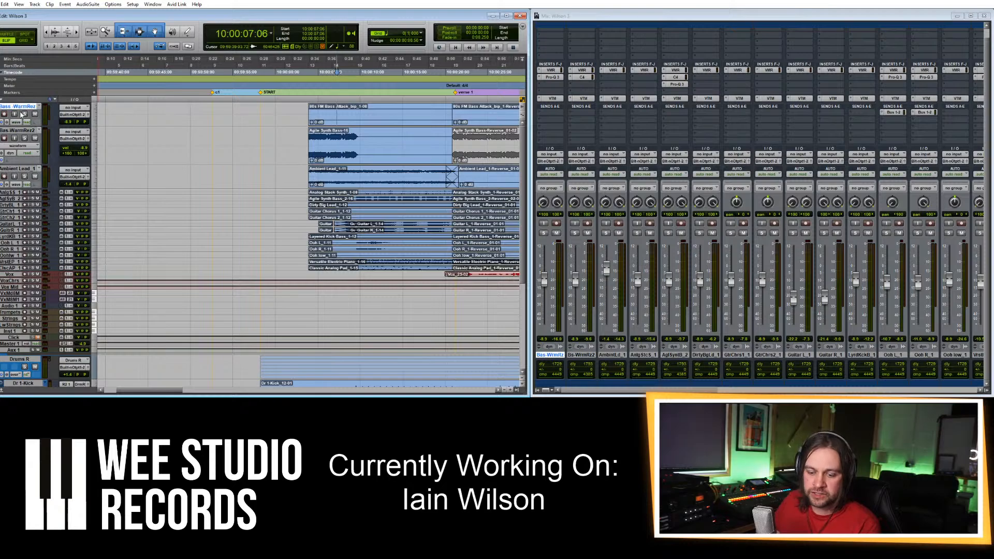
left_click(21, 133, "shift")
double_click(2, 139)
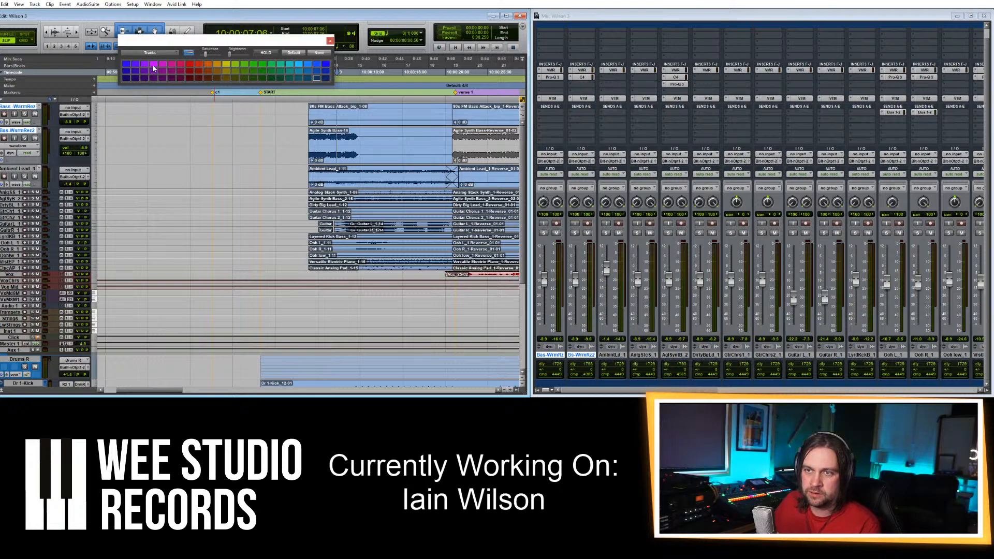
left_click(180, 64)
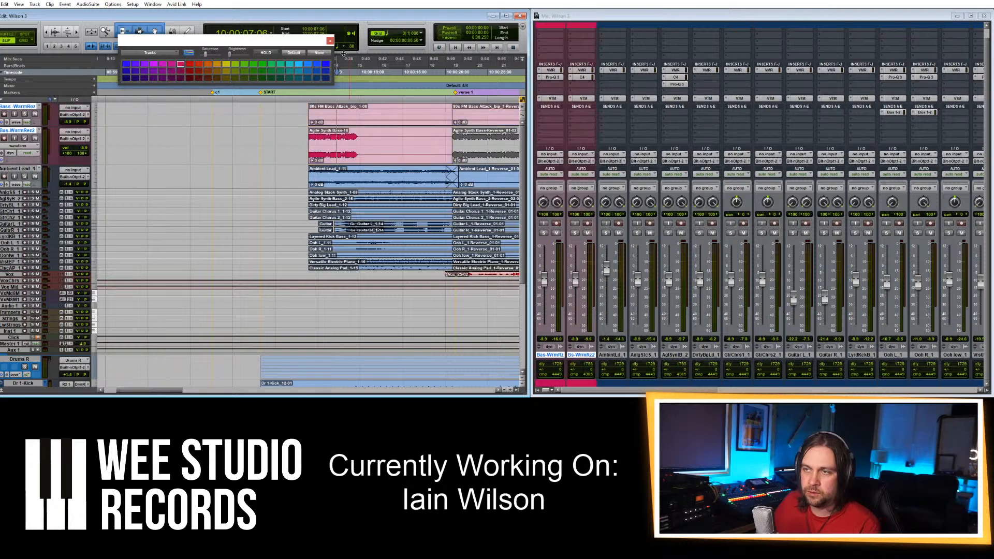
left_click(329, 41)
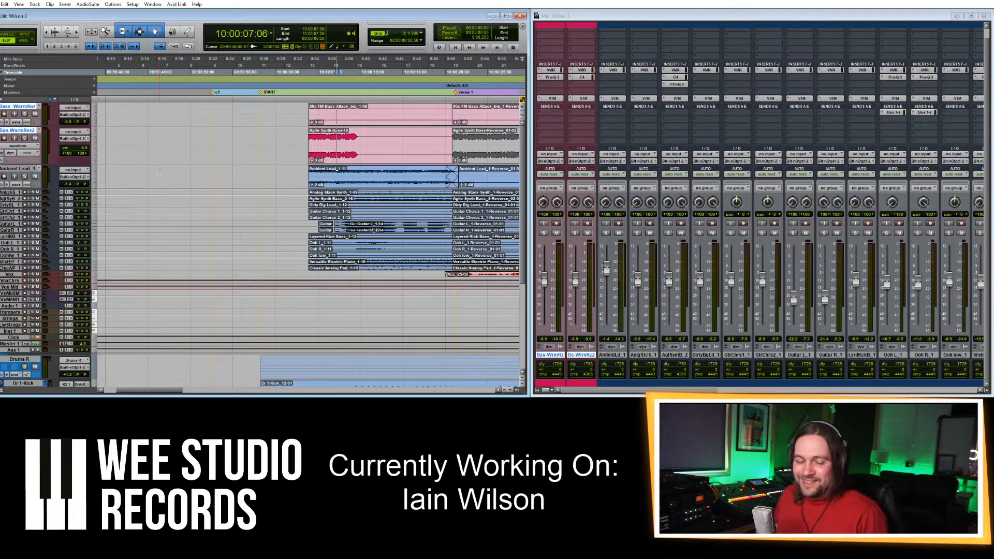
Play the song from the first clips with Ambient Lead_1 soloed and enlarge the Analog Stack Synth_1 and Agile Synth Bass_2 tracks.
left_click(307, 147)
key("space")
left_click(25, 176)
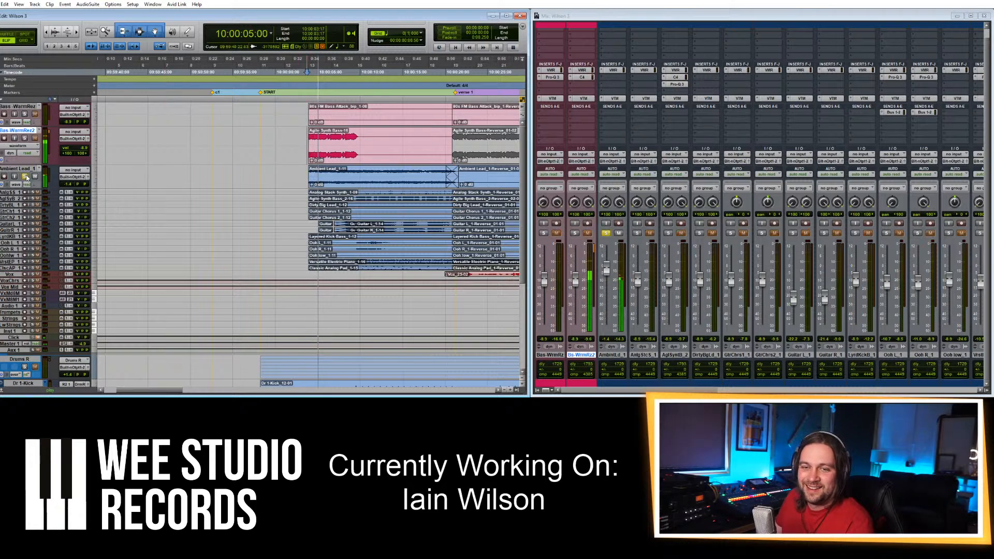
left_click_drag(23, 195, 30, 236)
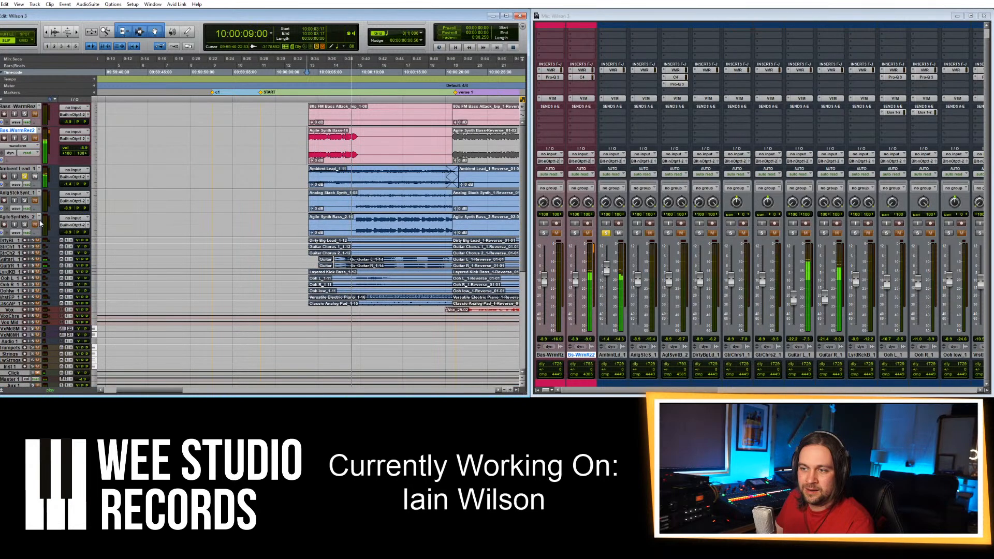
Rename the Ambient Lead_1 track as "Synth Lead".
double_click(24, 171)
type("S")
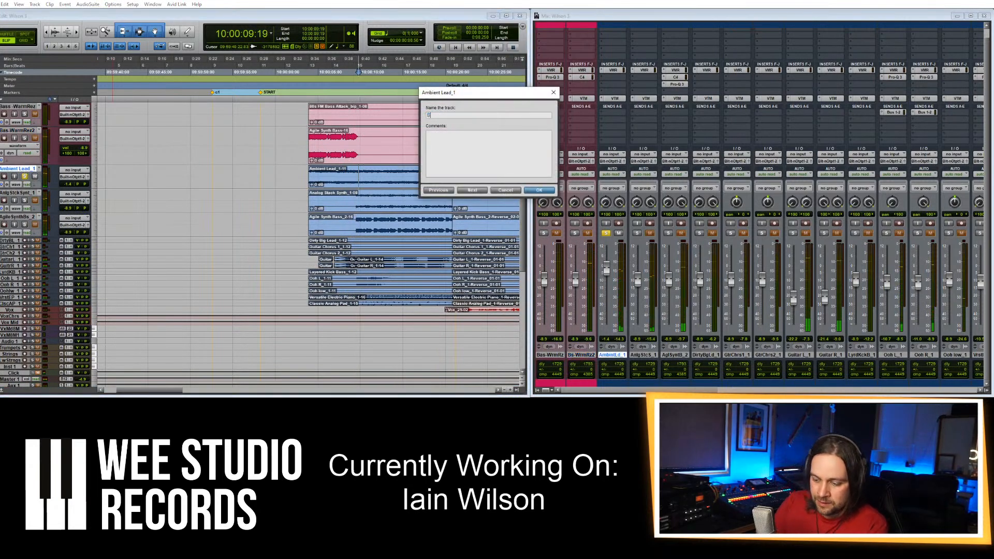
type("ynth Lead")
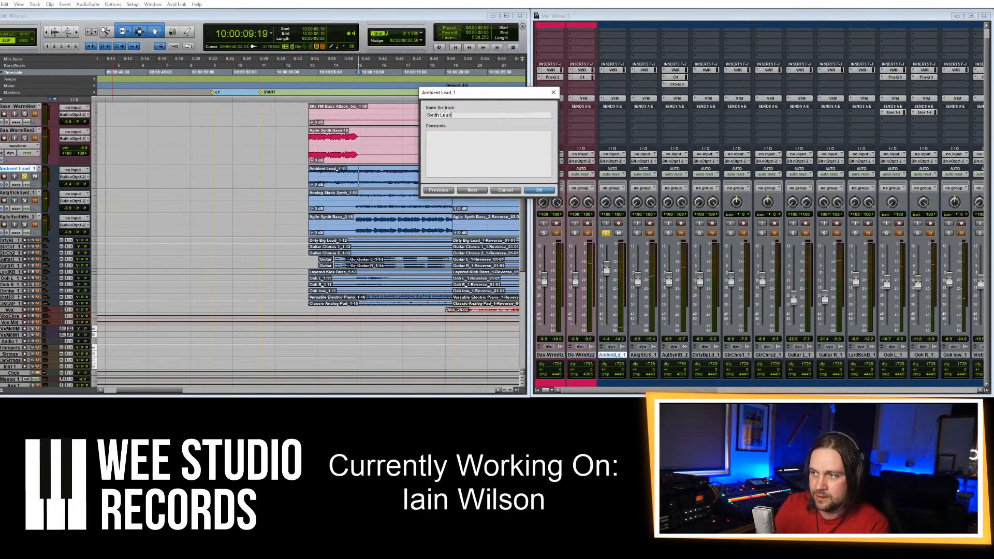
key("Return")
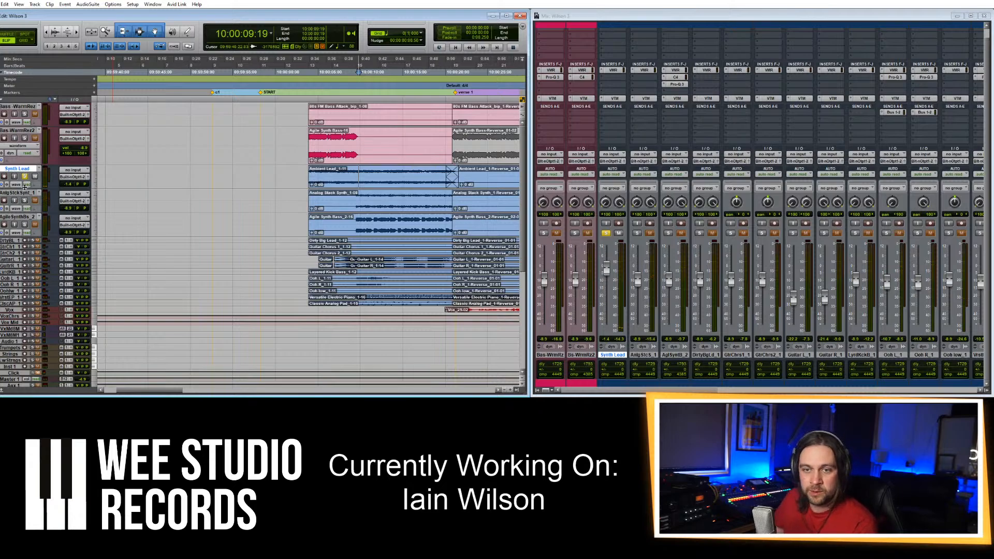
Solo the Analog Stack Synth_1 track in place of Synth Lead and play it from where its waveform starts.
left_click(25, 176)
left_click(24, 201)
left_click(355, 192)
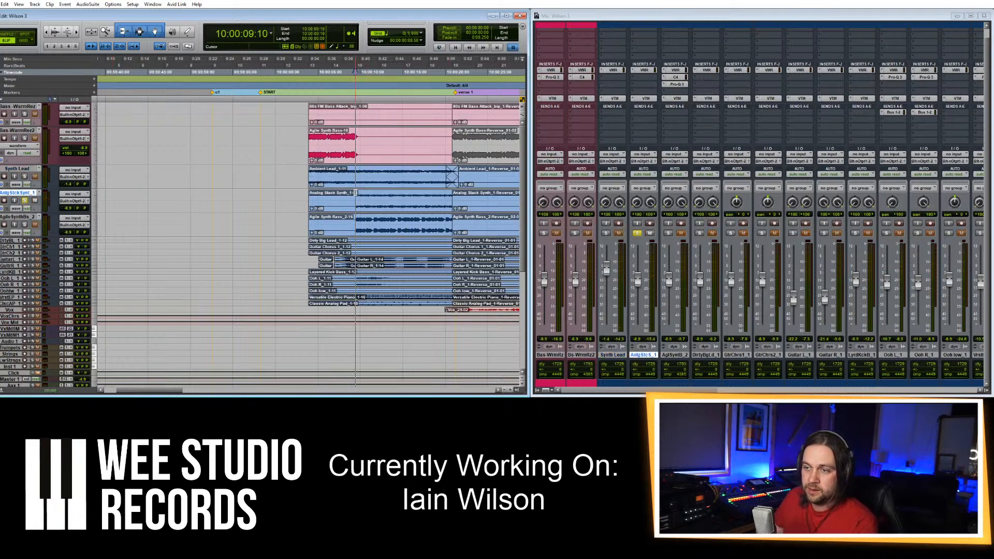
key("space")
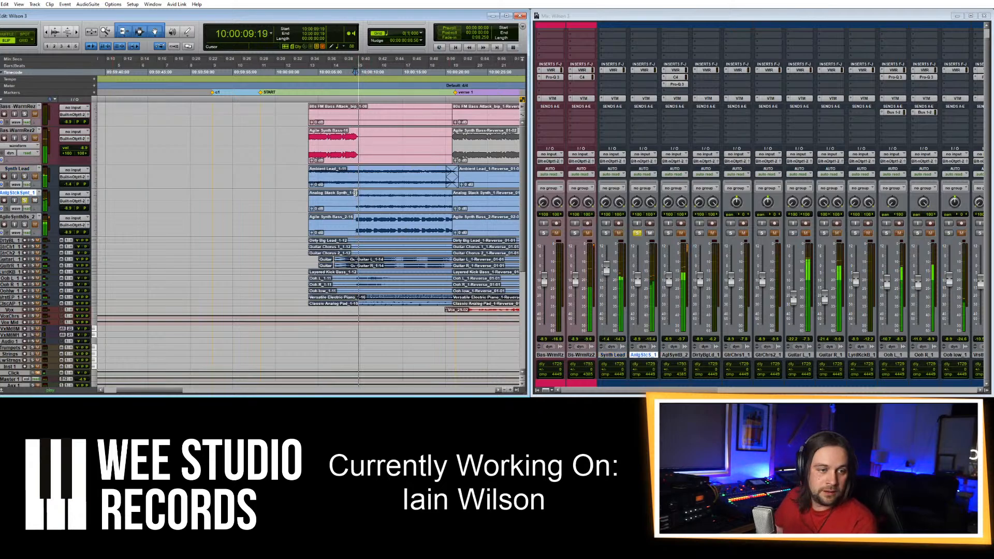
Rename the Analog Stack Synth_1 track as "Chords" and stop the playback.
double_click(30, 192)
key("BackSpace")
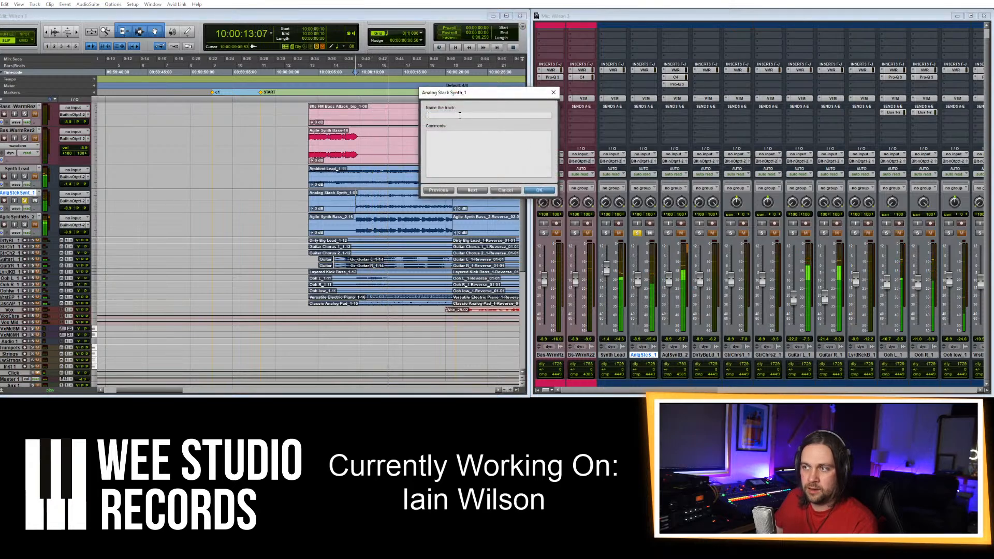
type("Chords")
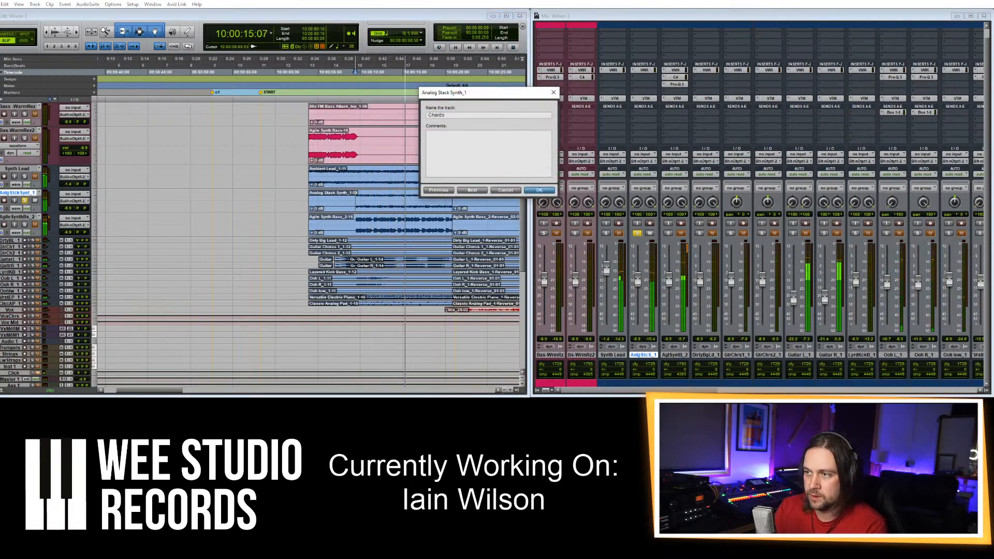
key("BackSpace")
key("BackSpace")
key("BackSpace")
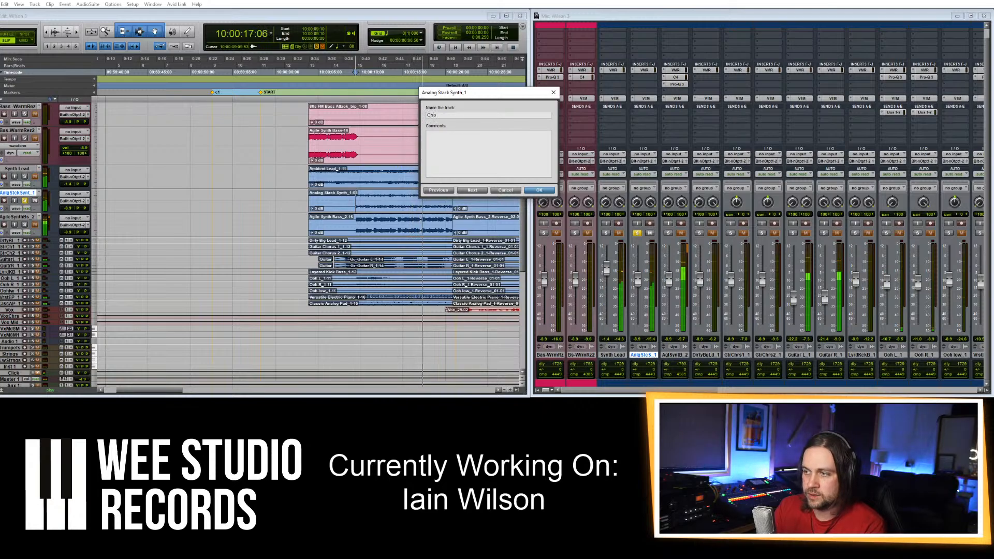
type("rds")
key("Return")
key("space")
Zoom out on the song and play the soloed Chords track in the chorus 2 section.
left_click(430, 221)
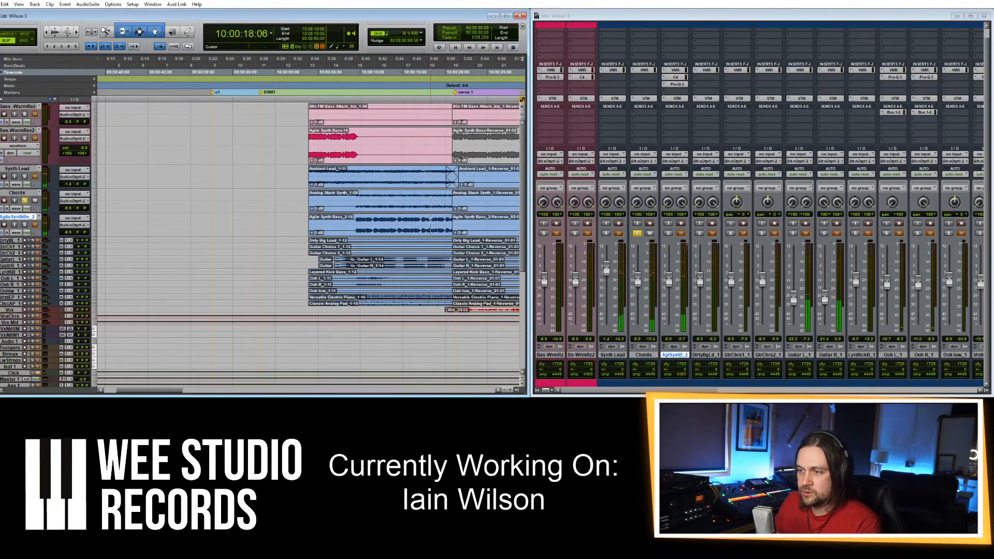
key("r")
key("r")
key("n")
left_click(360, 230)
key("space")
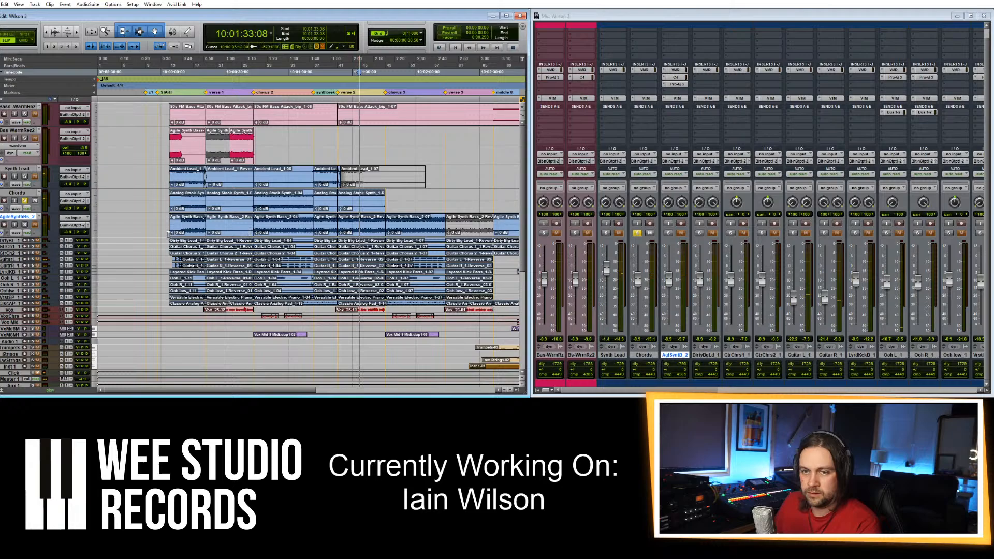
left_click(35, 195)
key("r")
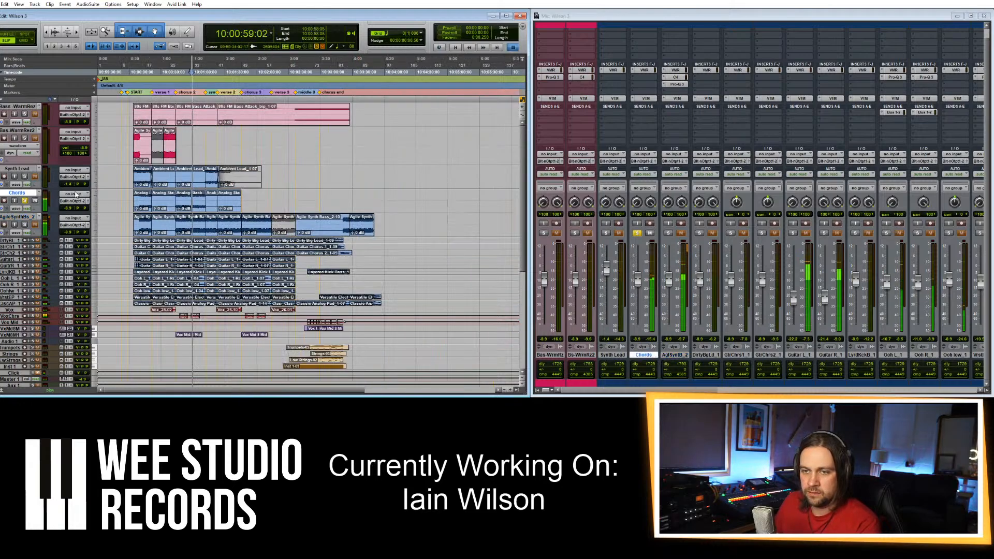
key("space")
key("t")
key("t")
Extend the Chords track's name to "Synth Chords".
double_click(20, 193)
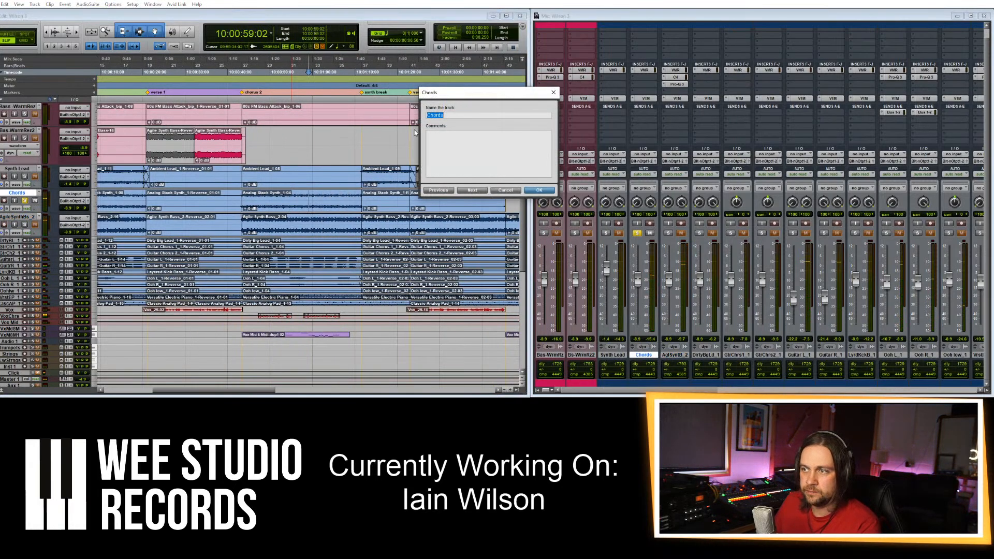
type("Synth")
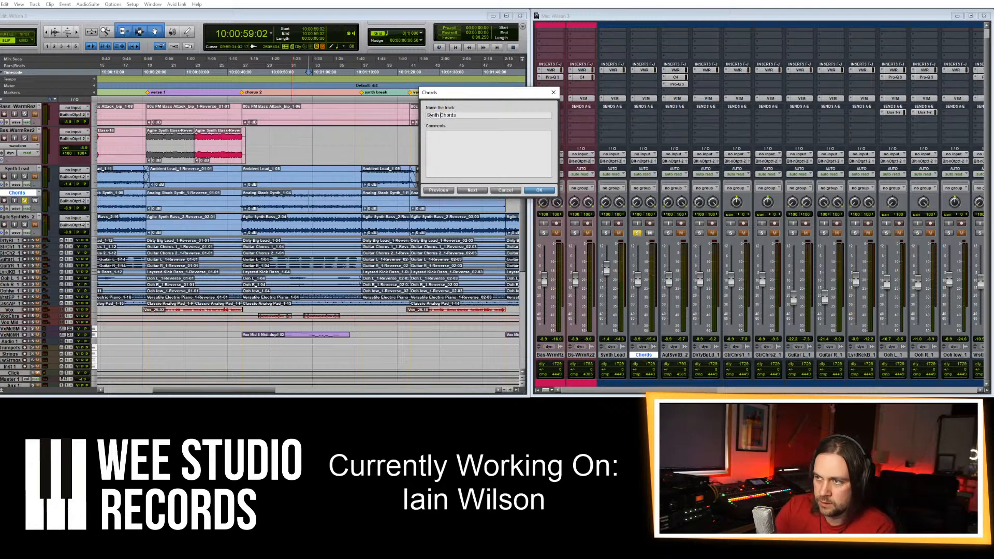
key("Return")
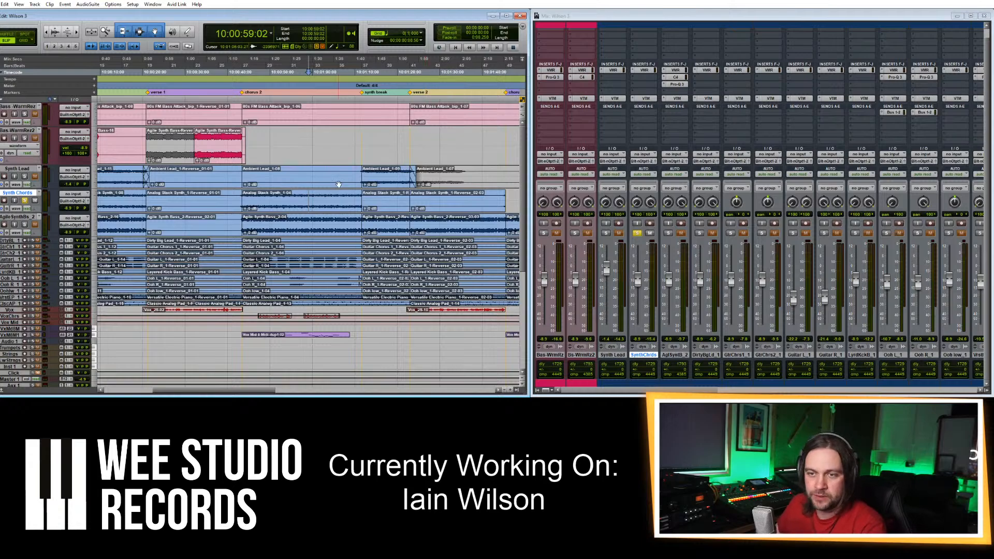
Solo the Agile Synth Bass_2 track in place of Synth Chords and play its first clip before verse 1.
scroll(339, 184, "left", 5)
left_click(24, 200)
left_click(24, 224)
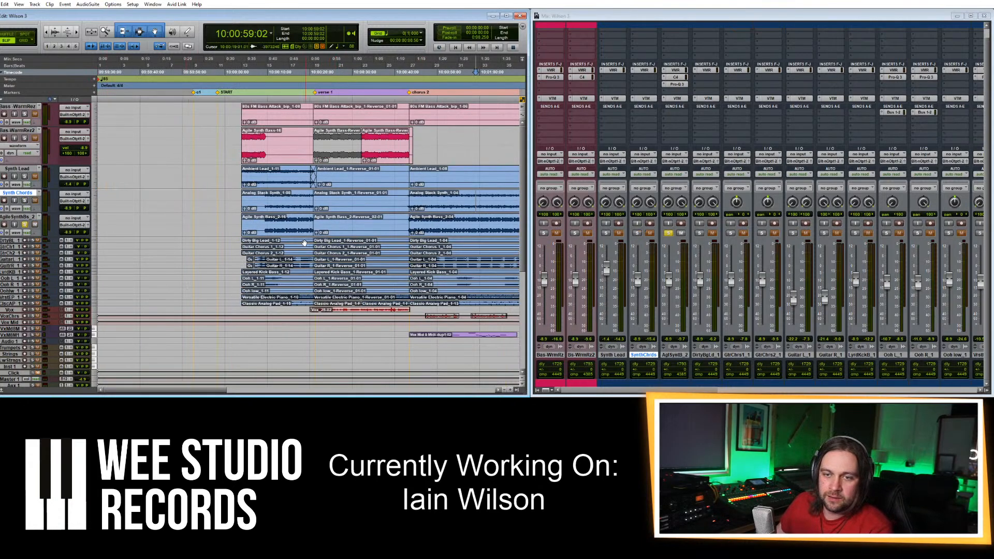
left_click(270, 231)
key("space")
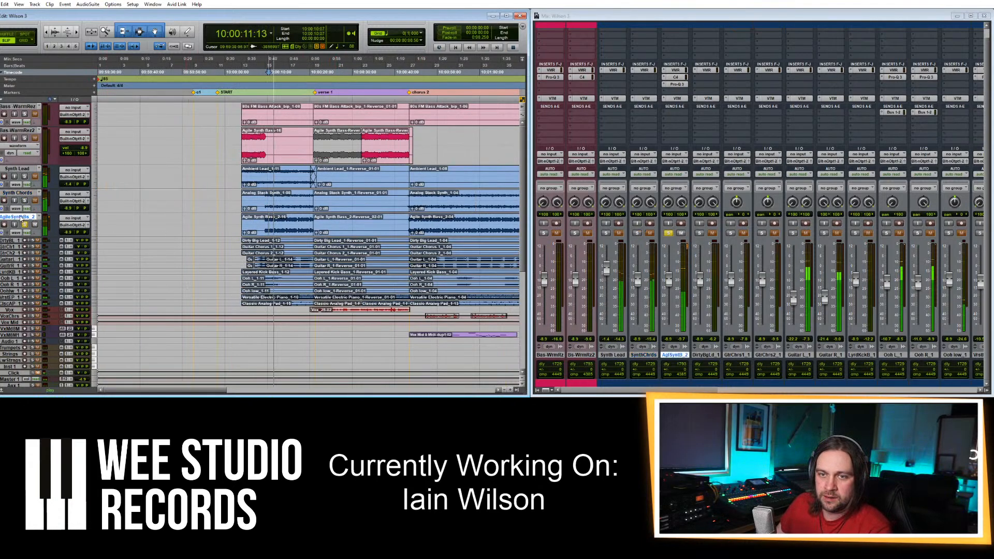
Move the Agile Synth Bass_2 track directly below Bass - Warm Rez 2 and copy that upper track's name.
left_click_drag(16, 217, 34, 163)
double_click(30, 133)
key("ctrl+c")
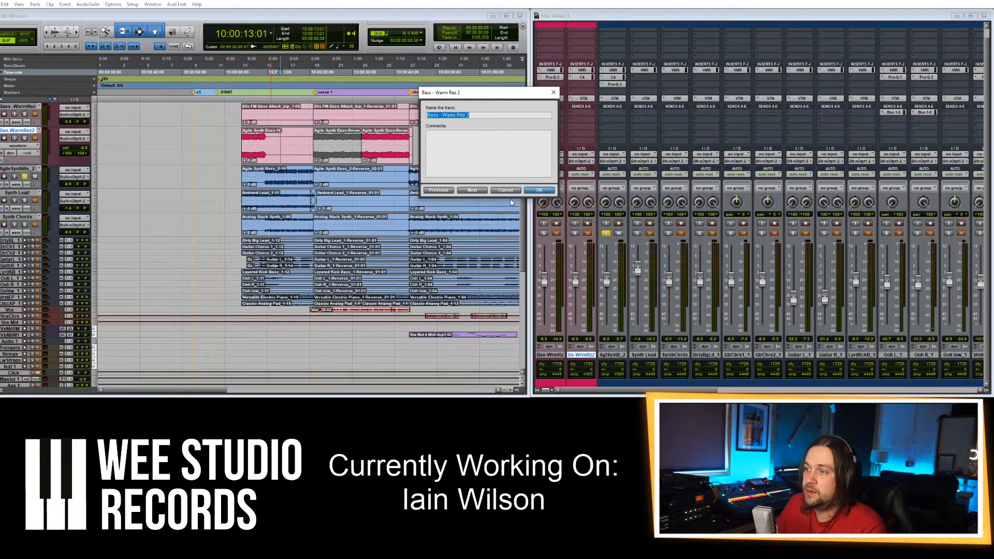
left_click(513, 190)
Rename the Agile Synth Bass_2 track as "Bass - Warm Rez 3", starting from the copied name.
double_click(1, 175)
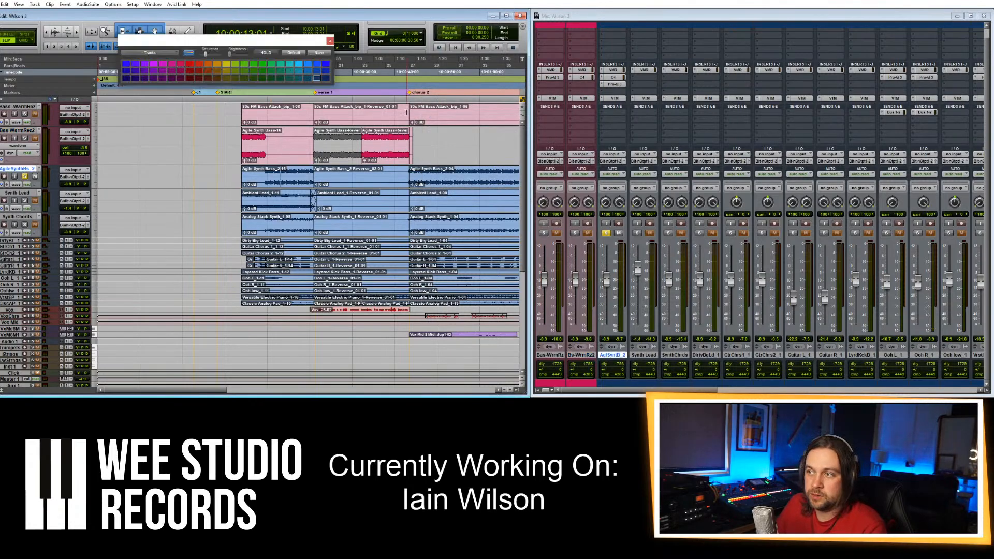
left_click(328, 42)
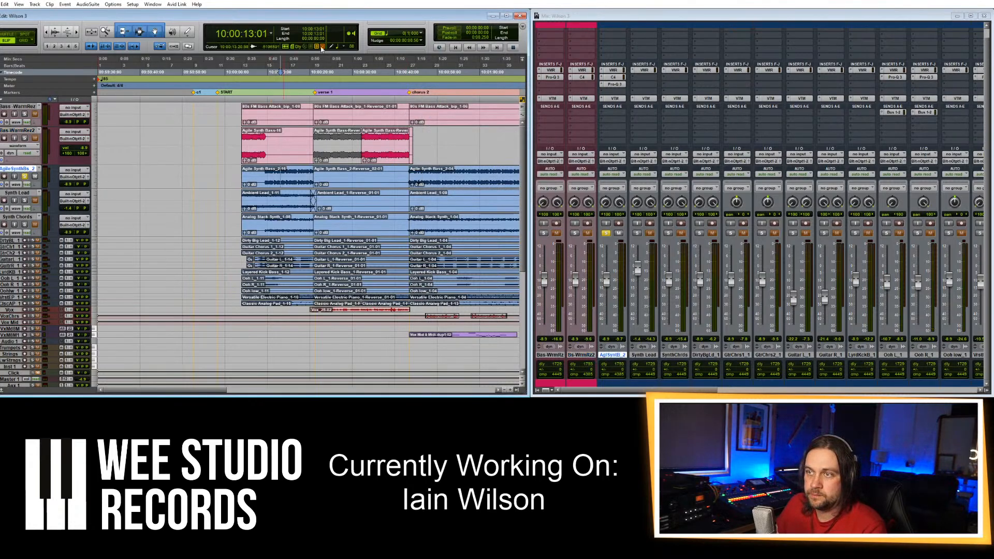
double_click(26, 169)
left_click_drag(495, 115, 388, 115)
key("ctrl+v")
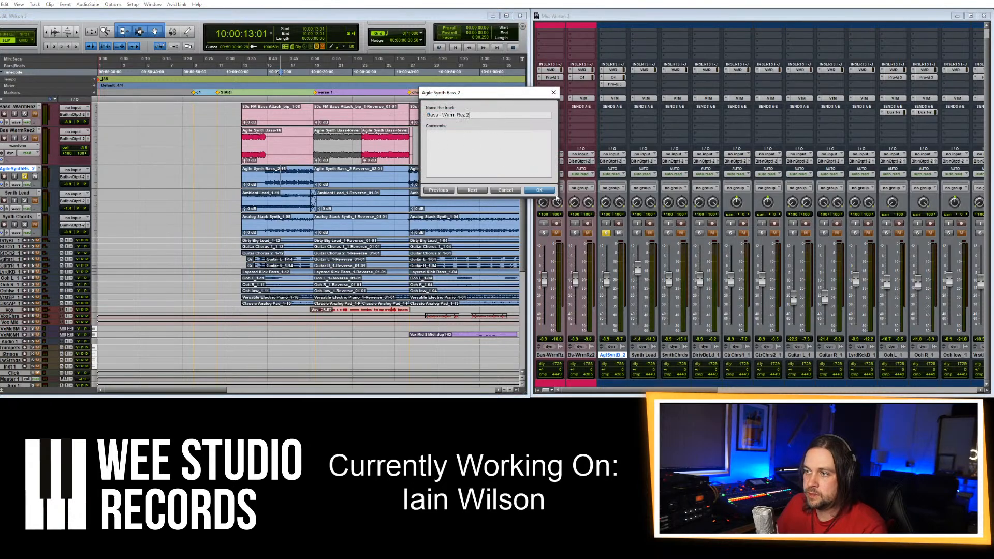
left_click(537, 190)
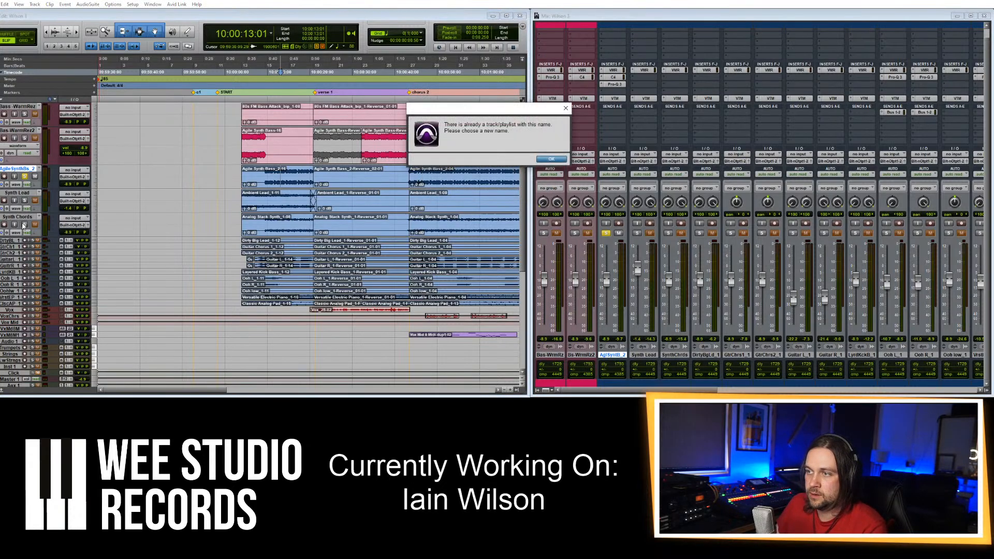
left_click(549, 160)
left_click(477, 115)
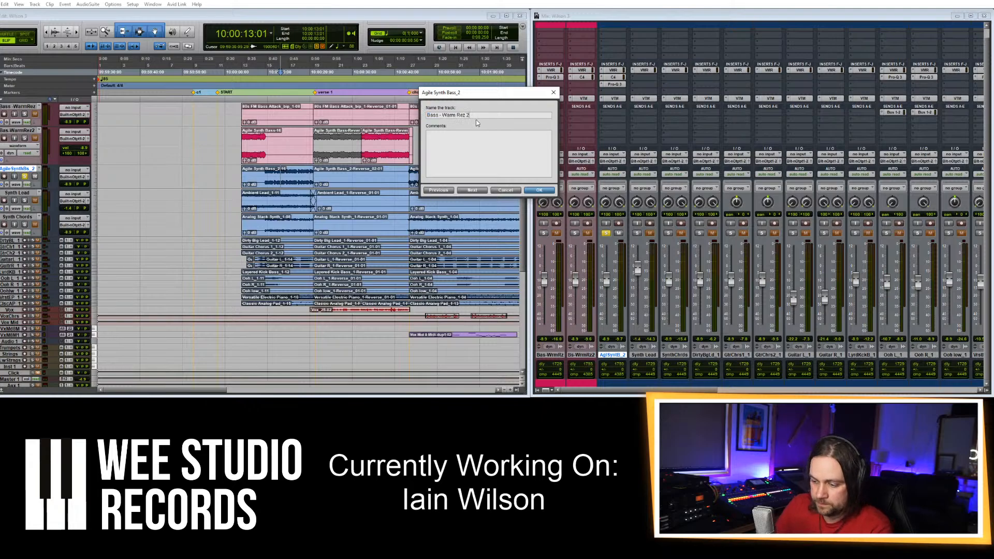
key("BackSpace")
type("3")
key("Return")
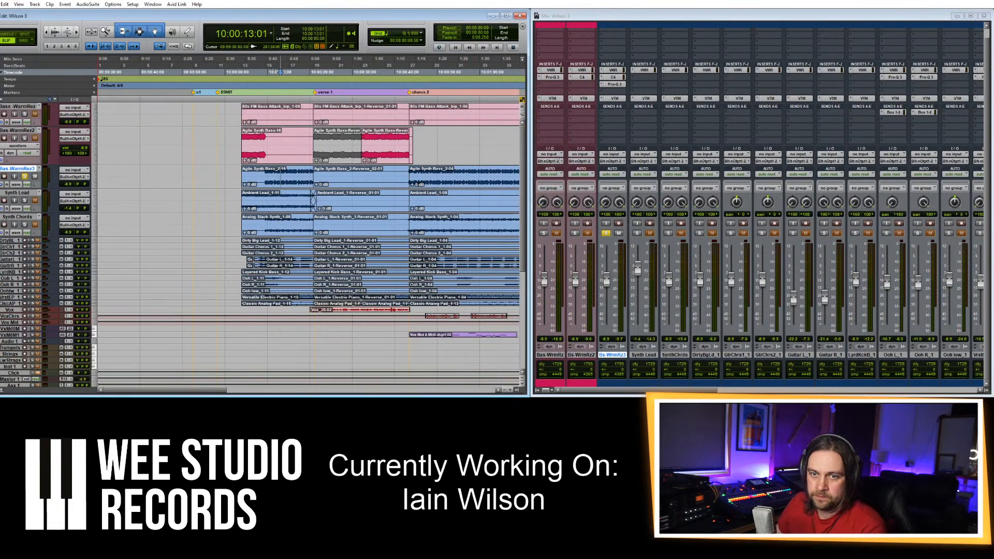
Colour the Bass - Warm Rez 3 track the same pinkish red as the other bass tracks.
double_click(1, 177)
left_click(190, 65)
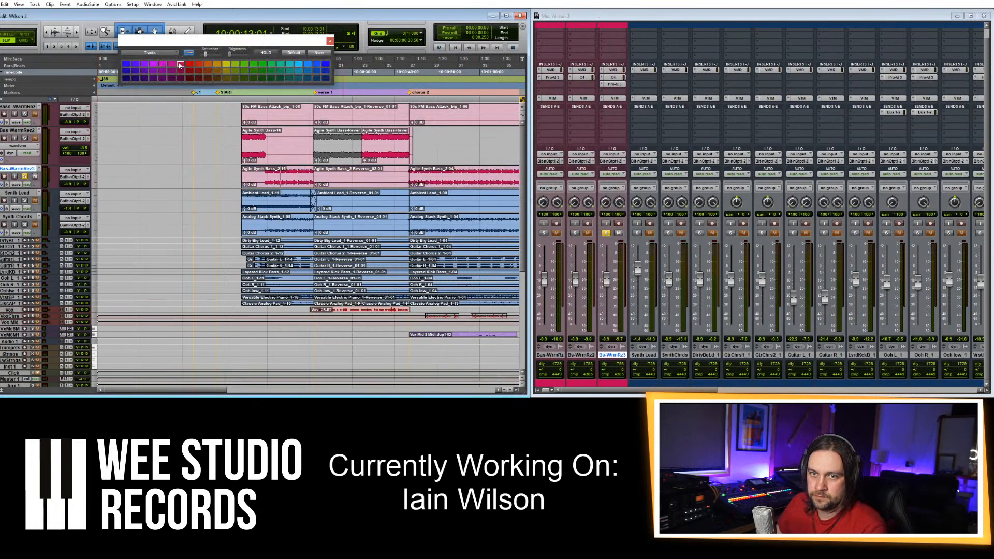
left_click(125, 234)
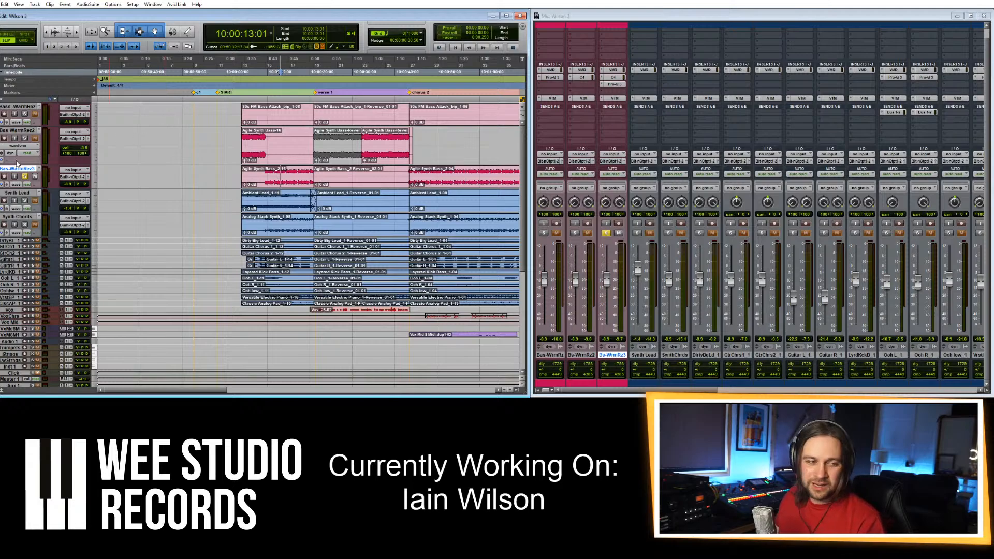
Solo the Synth Lead track in place of Bass - Warm Rez 3 and briefly play its first clip.
left_click(24, 176)
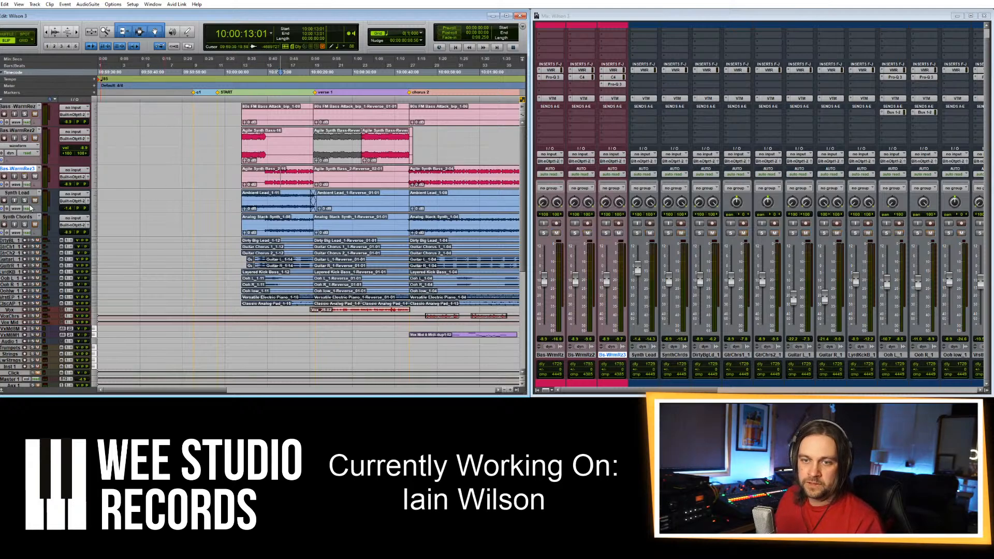
left_click(24, 200)
left_click(247, 202)
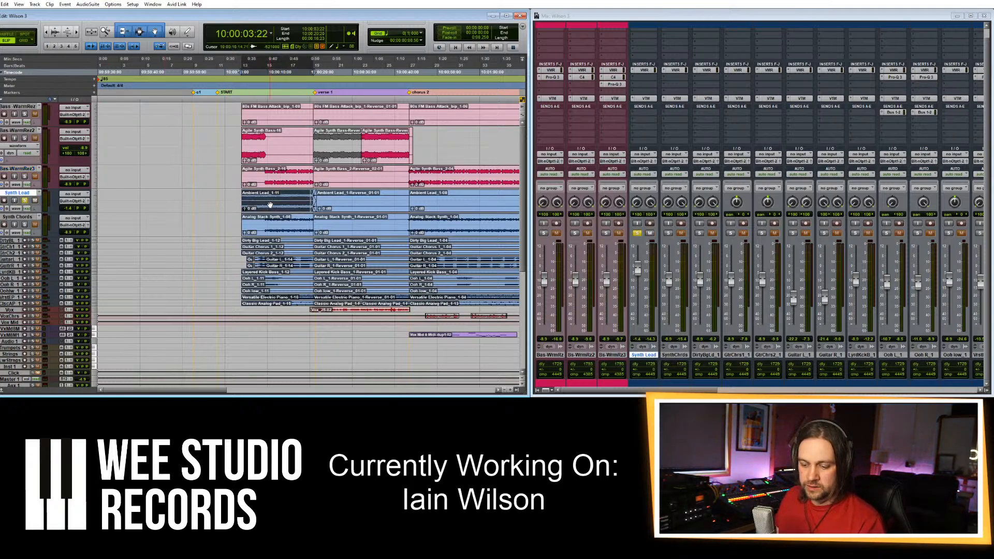
key("space")
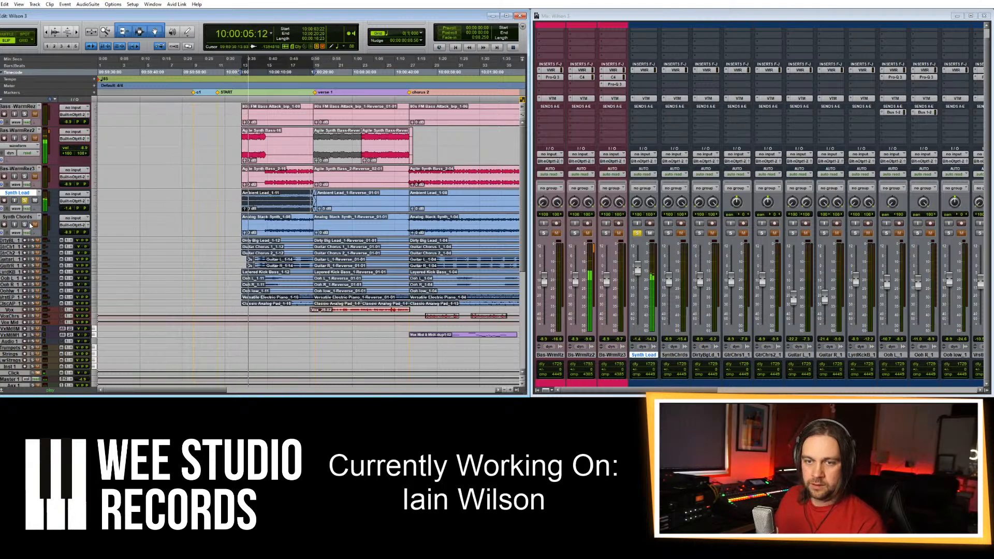
key("space")
Colour the Synth Lead and Synth Chords tracks yellow.
left_click(17, 217, "shift")
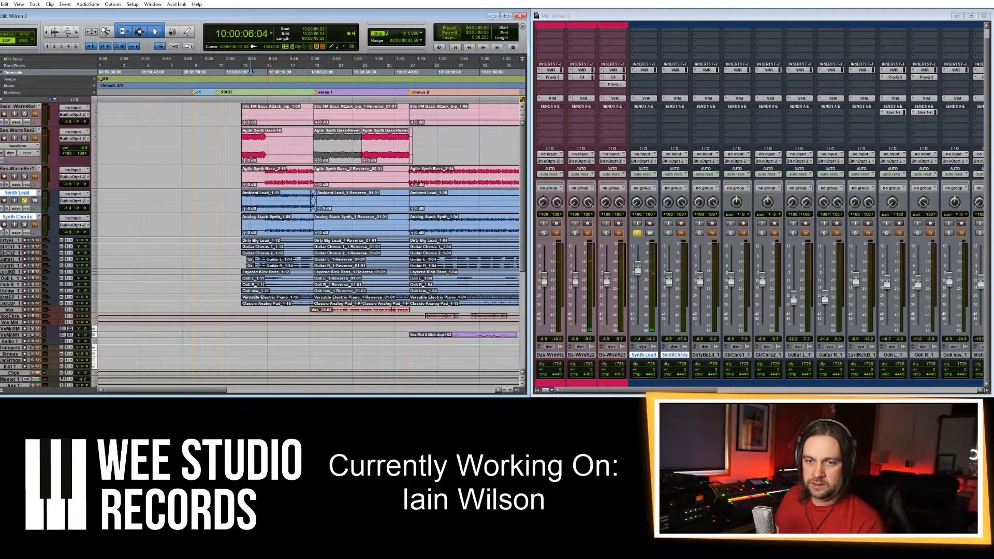
double_click(1, 217)
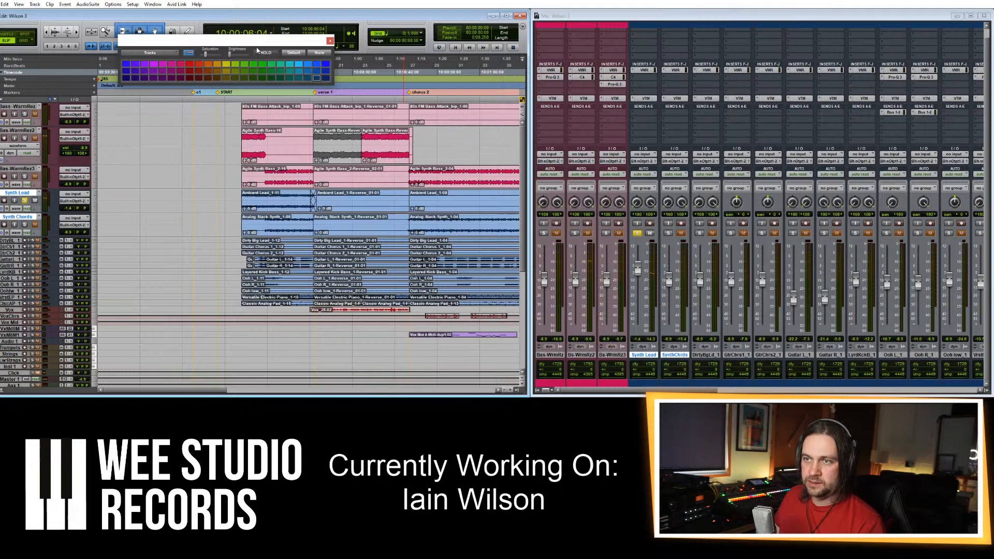
left_click(226, 64)
left_click(330, 41)
Enlarge the Dirty Big Lead_1 track, solo it in place of Synth Lead, and play its last clip in the middle 8 section.
left_click_drag(24, 242, 22, 256)
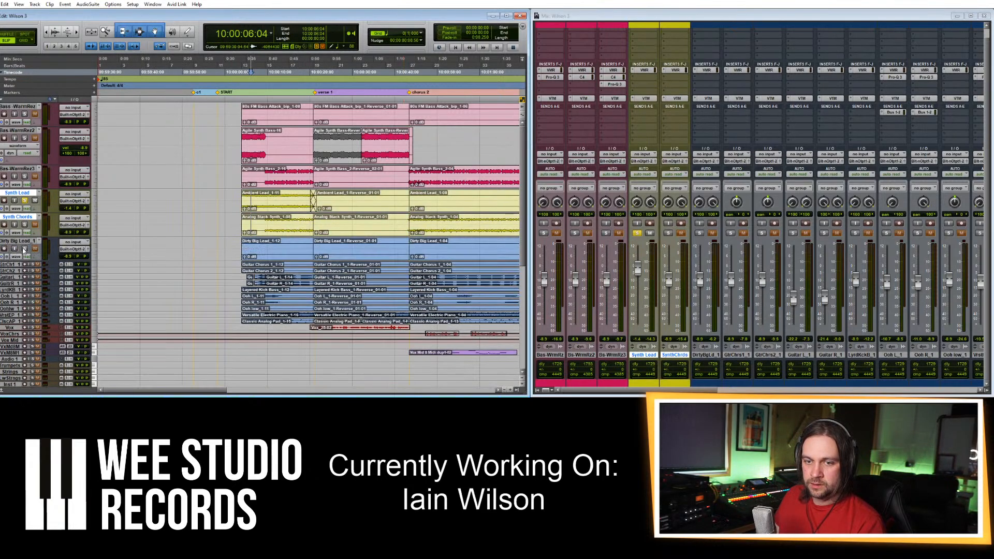
left_click(24, 250)
left_click(25, 201)
key("r")
key("r")
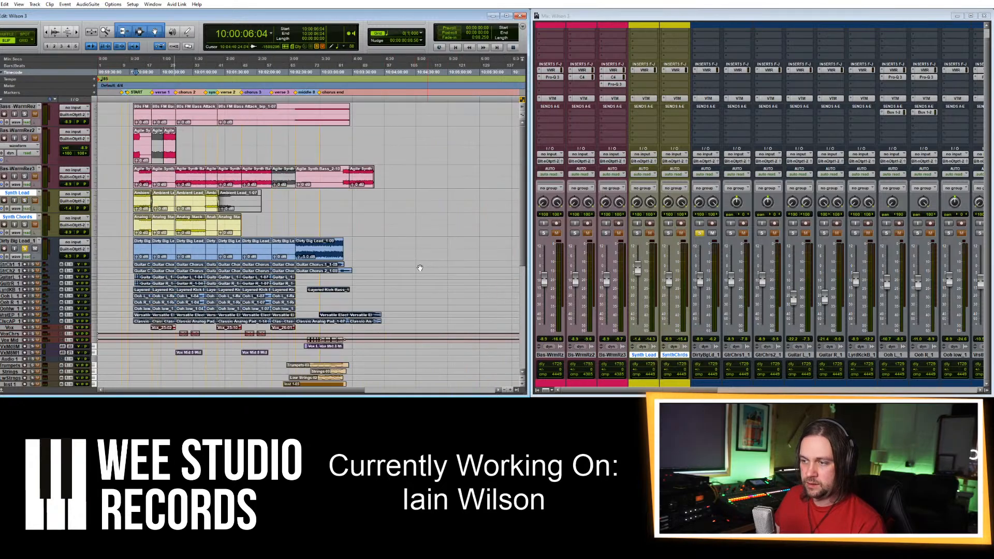
left_click(314, 246)
key("space")
key("t")
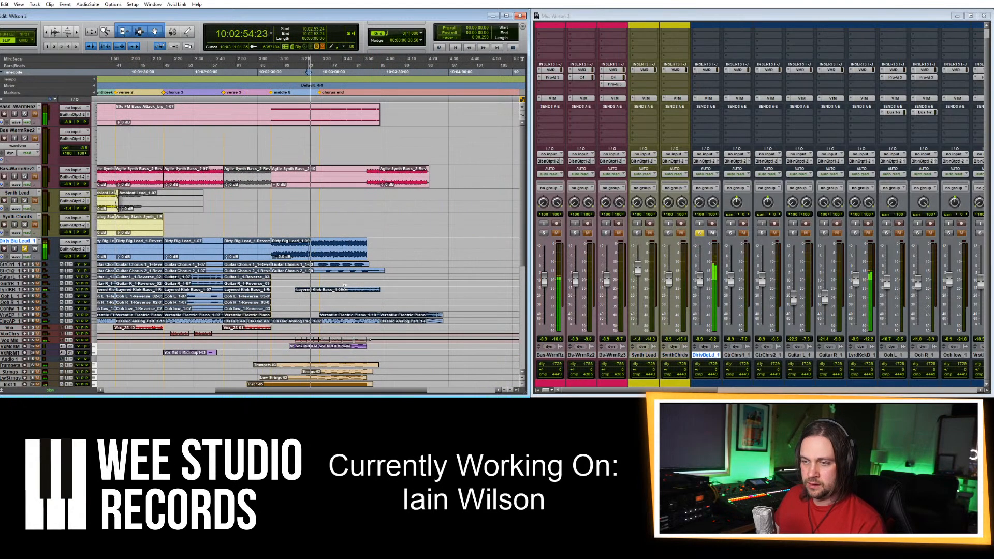
Rename the Dirty Big Lead_1 track as "Syn End Chords".
double_click(26, 241)
type("Sy")
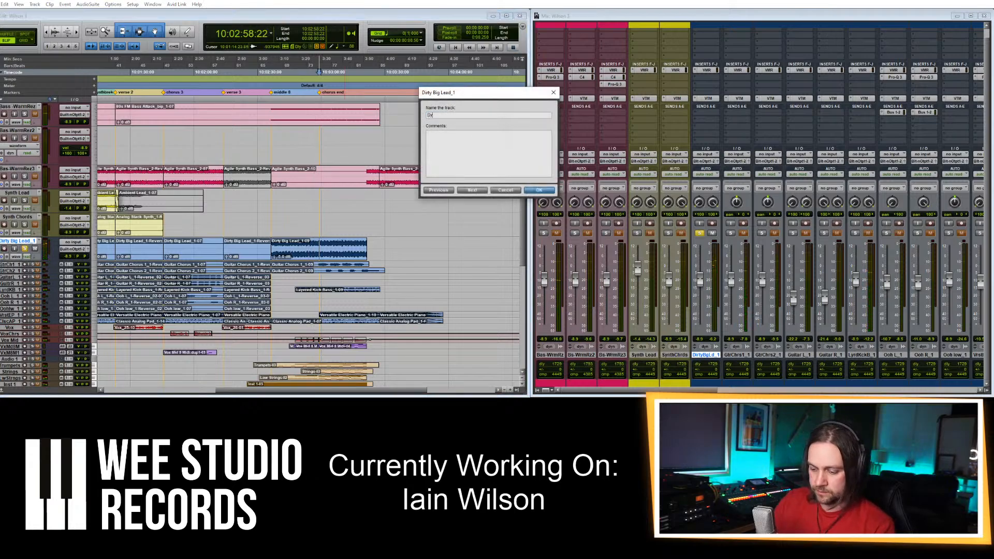
type("n")
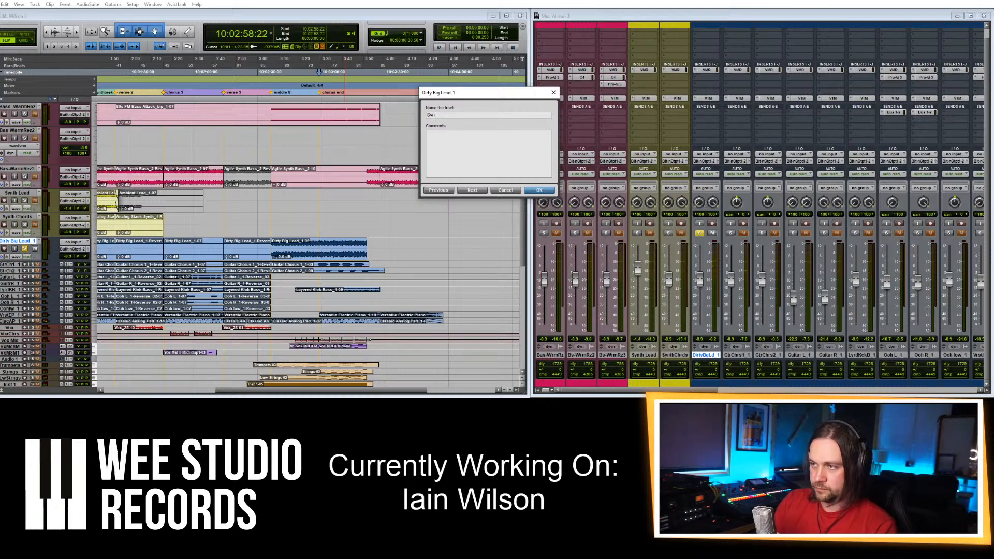
type("th E End Chords")
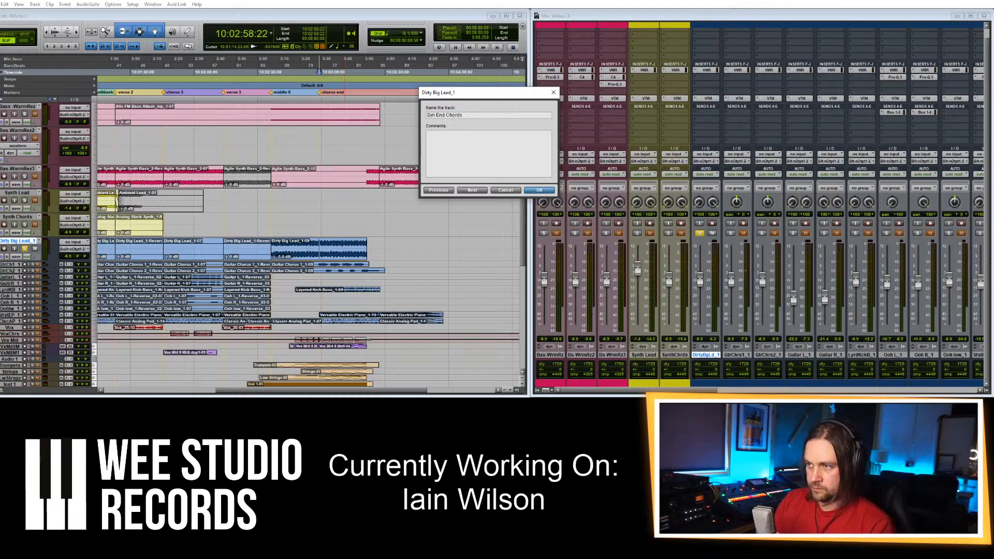
key("Return")
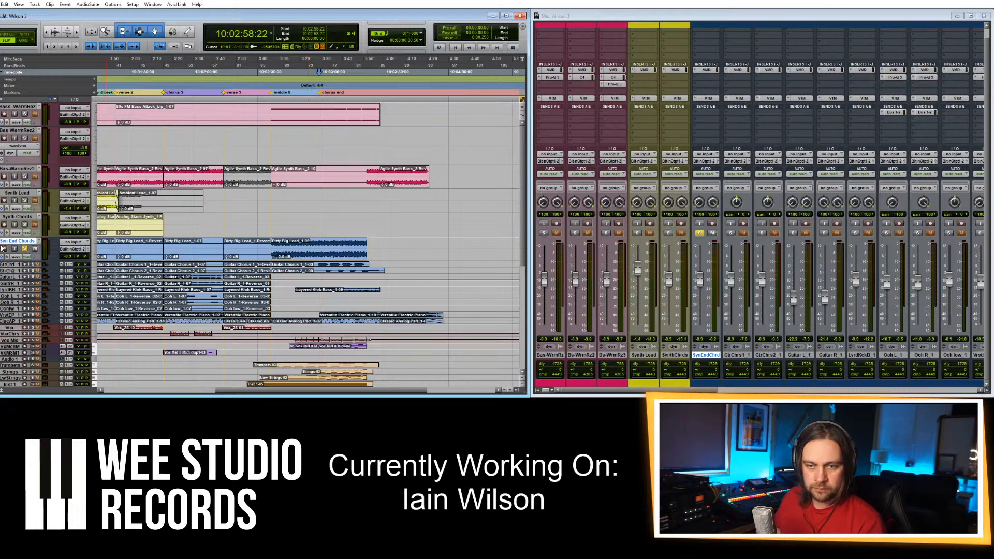
Colour the Syn End Chords and Synth Chords tracks a darker yellow, and enlarge the Guitar Chorus 1_1 track's height.
left_click_drag(34, 268, 34, 280)
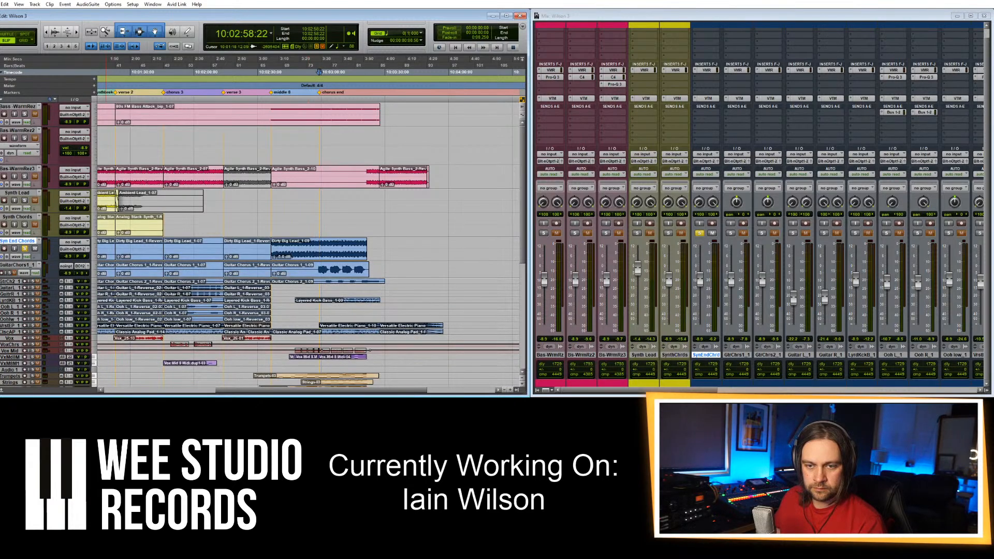
double_click(1, 249)
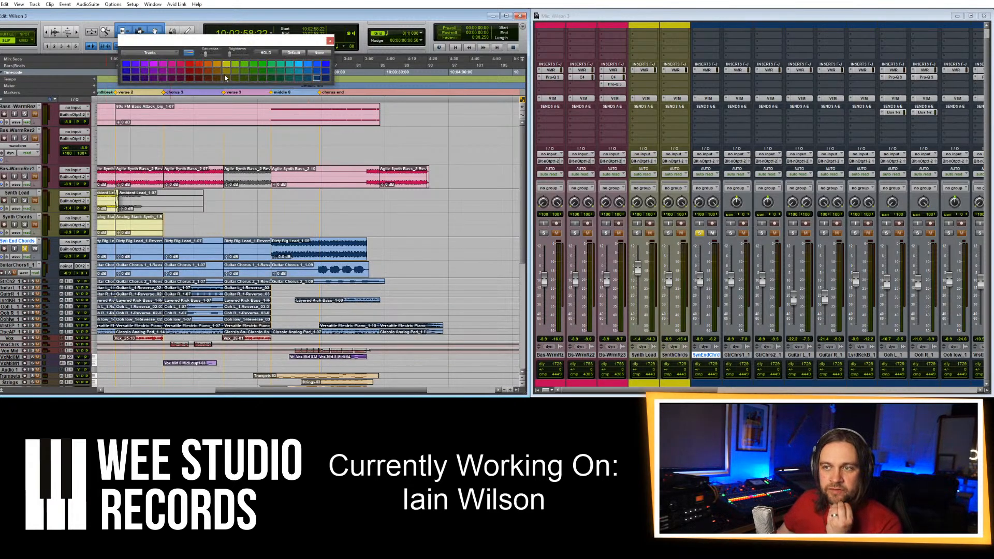
left_click(243, 71)
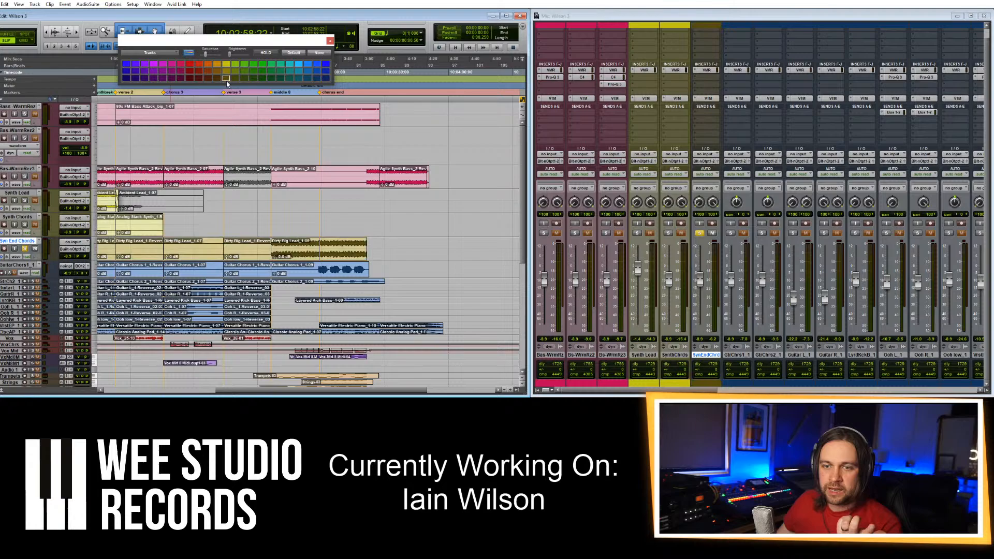
double_click(1, 225)
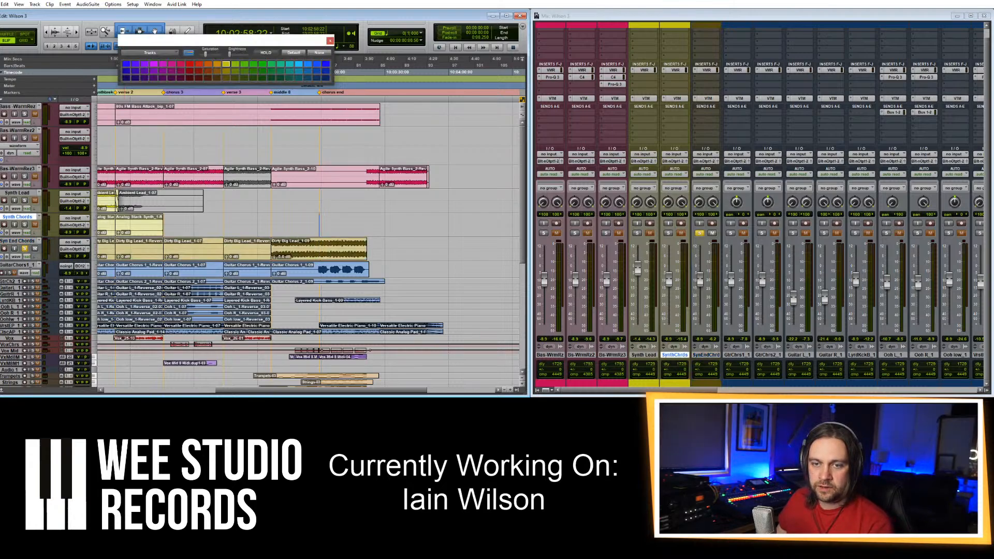
left_click(227, 77)
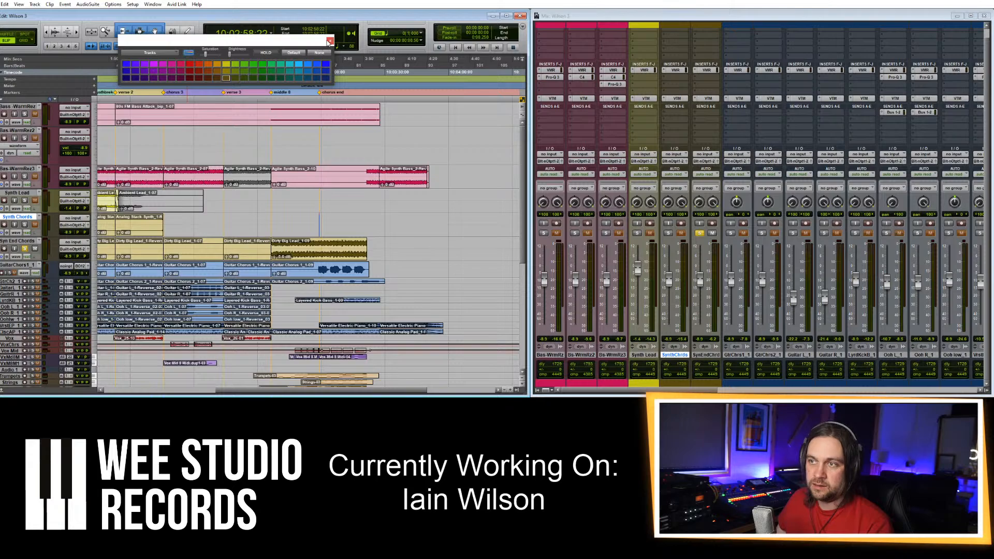
left_click(331, 41)
Enlarge the Guitar Chorus 1_1 track further, solo it in place of Syn End Chords, and play its last clip from just before chorus end.
left_click_drag(22, 277, 20, 304)
left_click(316, 288)
left_click(24, 272)
key("space")
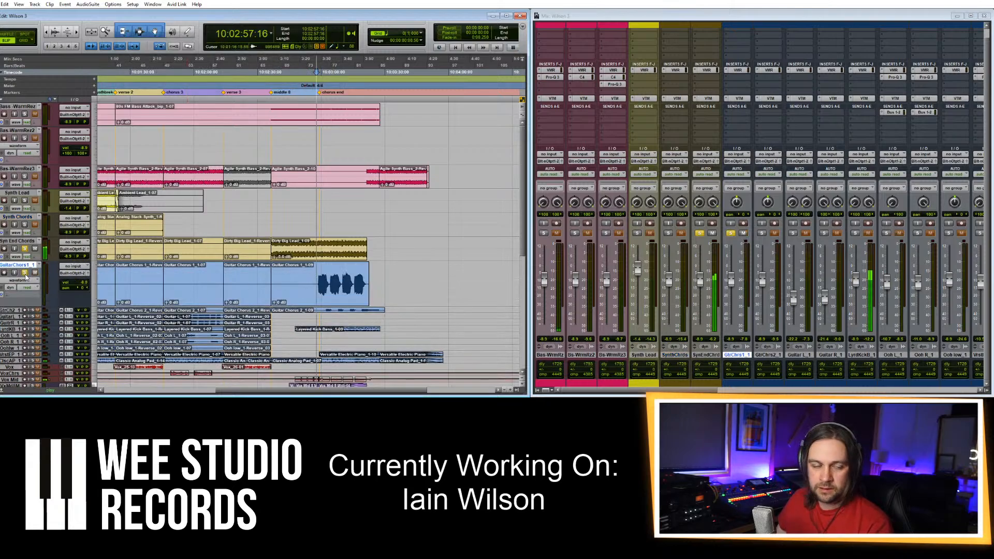
left_click(24, 248)
key("r")
key("r")
key("t")
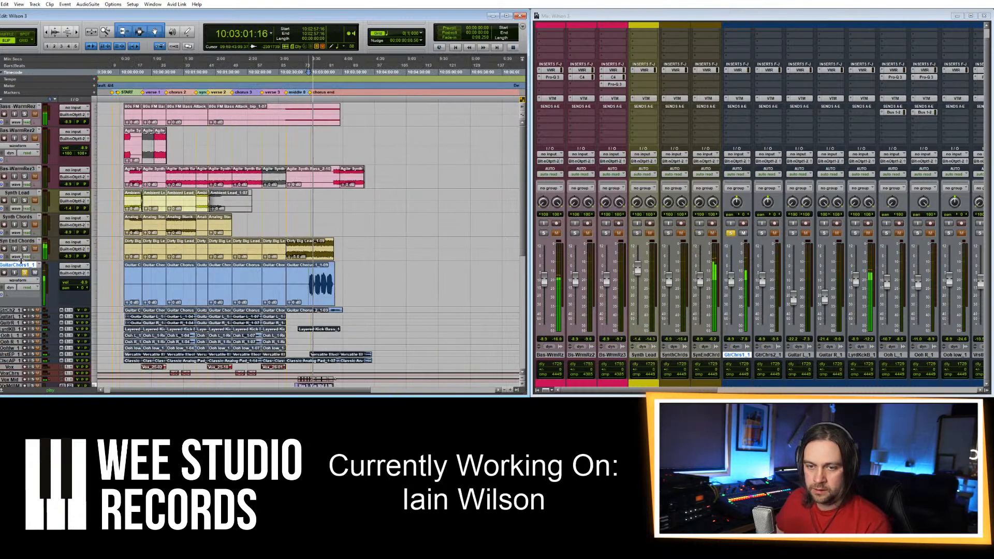
Rename the Guitar Chorus 1_1 track as "Dst Gtr 1".
double_click(22, 266)
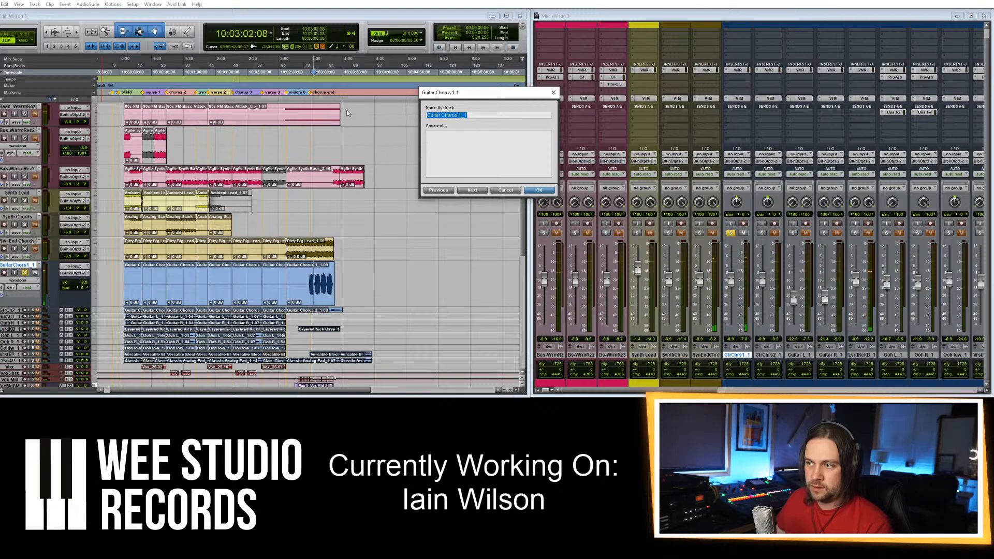
type("Gt")
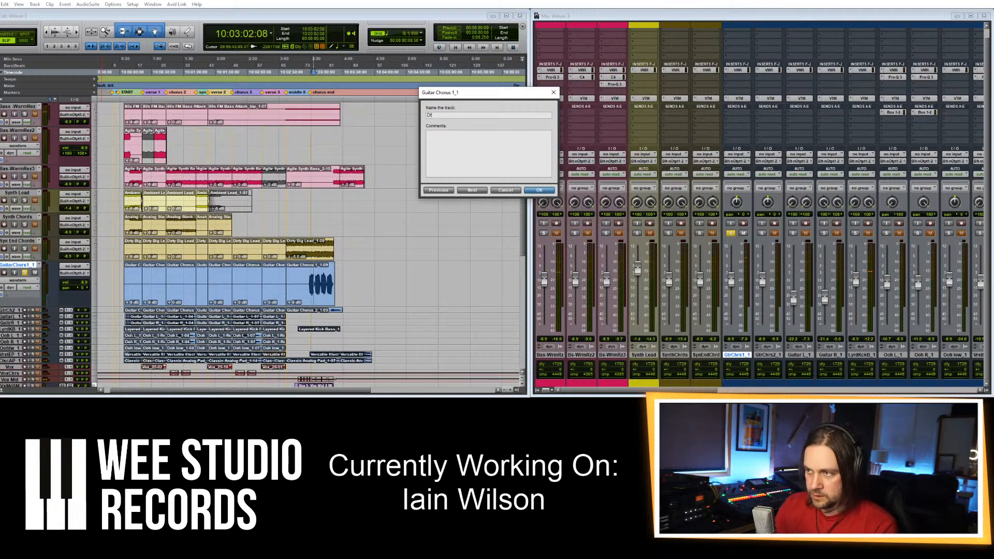
type(" Gtr 1")
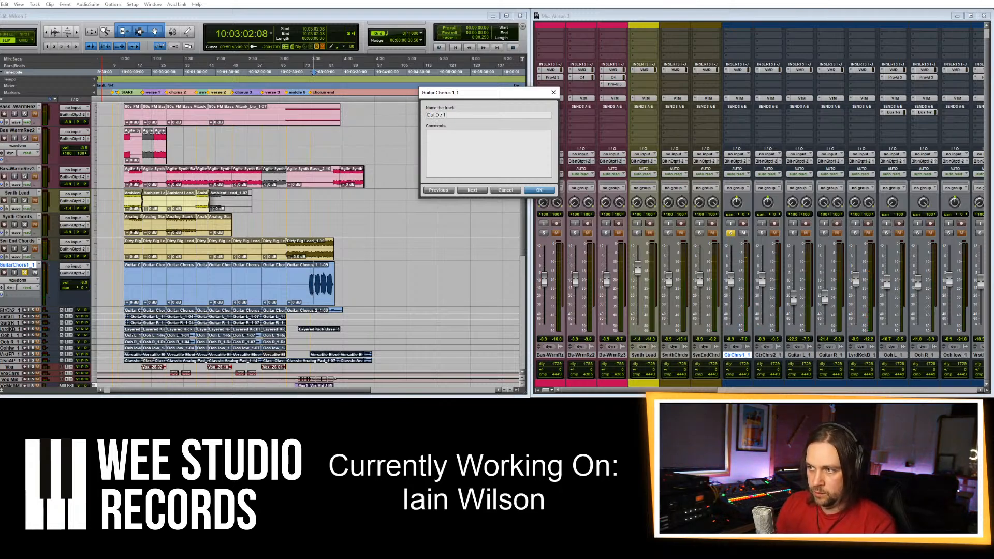
key("Return")
double_click(24, 265)
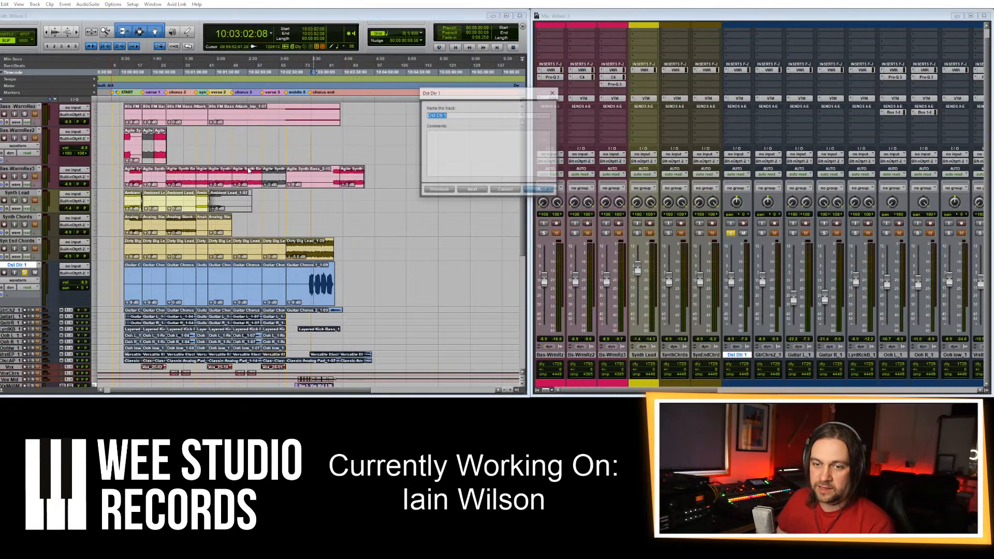
left_click(438, 117)
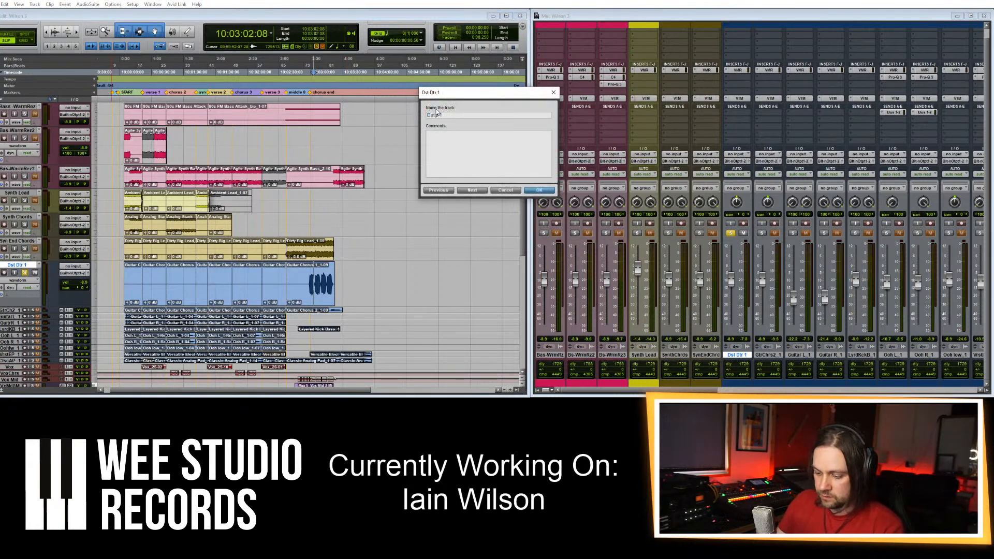
key("Return")
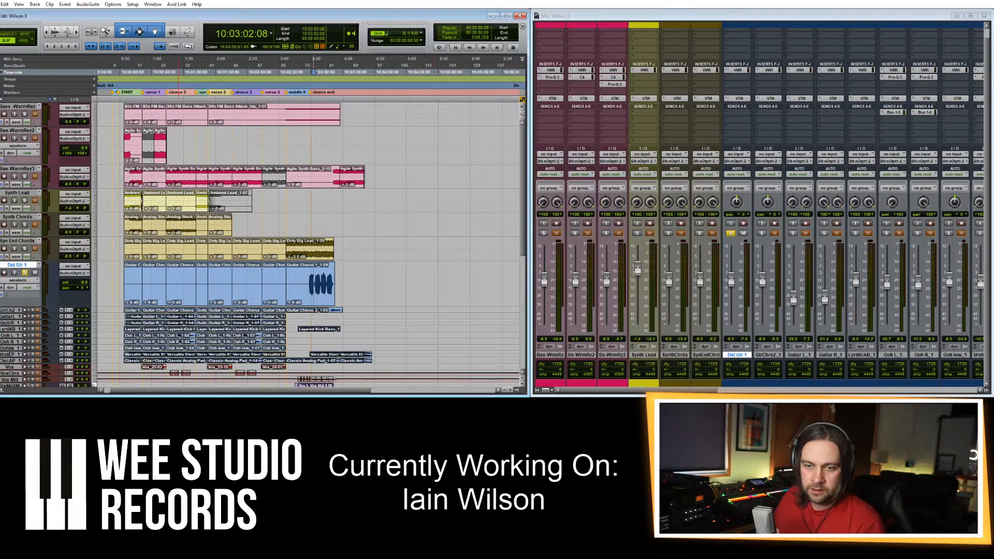
Enlarge the Guitar Chorus 2_1 track's height and raise the Master 1 fader slightly.
left_click_drag(17, 333, 17, 346)
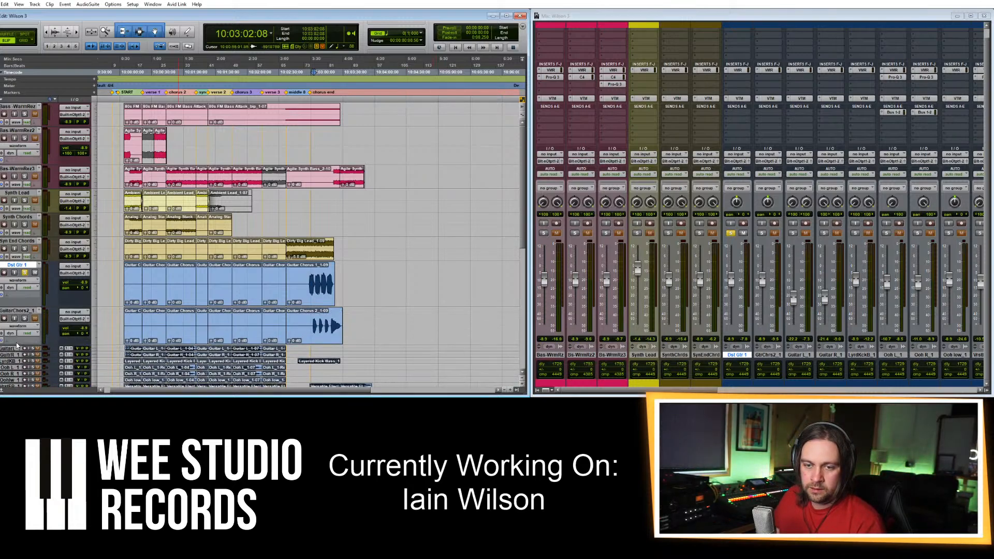
scroll(761, 381, "right", 10)
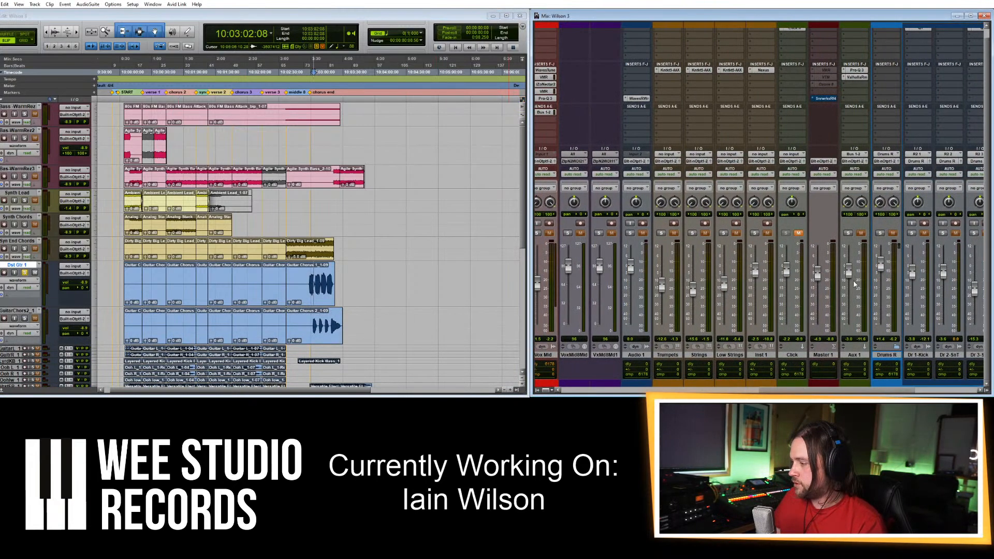
left_click_drag(820, 279, 822, 261)
left_click_drag(829, 390, 631, 391)
Solo the Guitar Chorus 2_1 track in place of Dst Gtr 1 and listen to its last clip around chorus end.
left_click(25, 318)
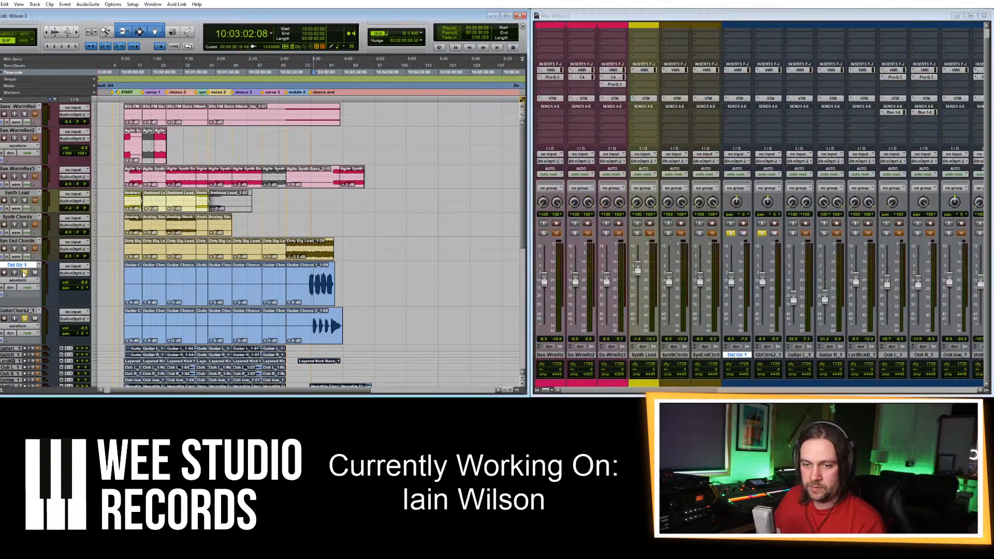
left_click(24, 272)
left_click(313, 325)
key("space")
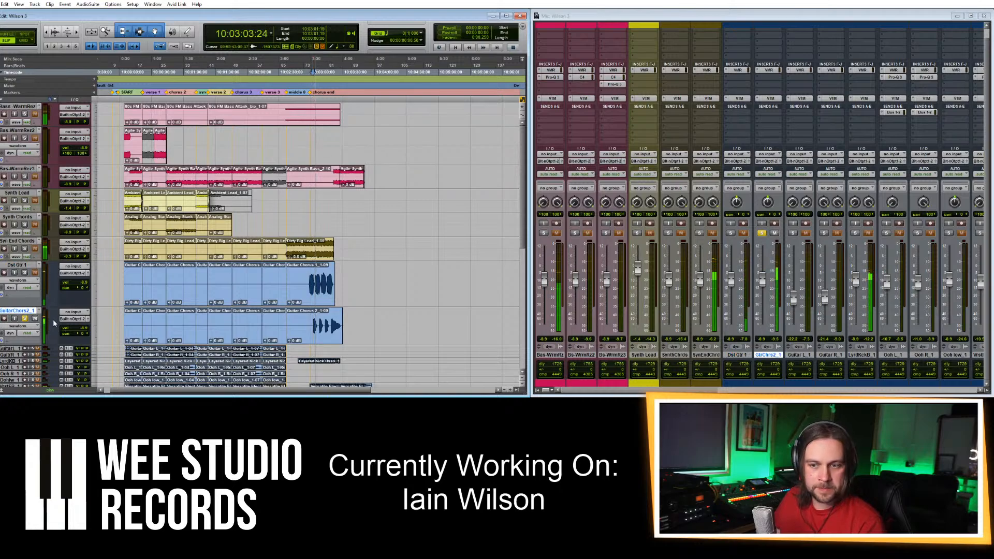
key("space")
Rename the Guitar Chorus 2_1 track as "Dst Gtr 2".
double_click(17, 311)
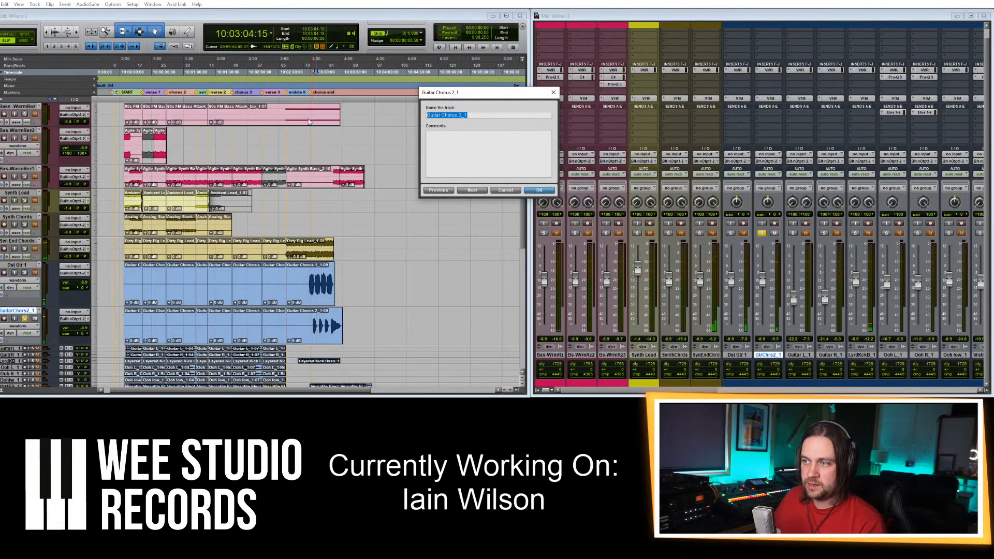
type("Dst Gtr")
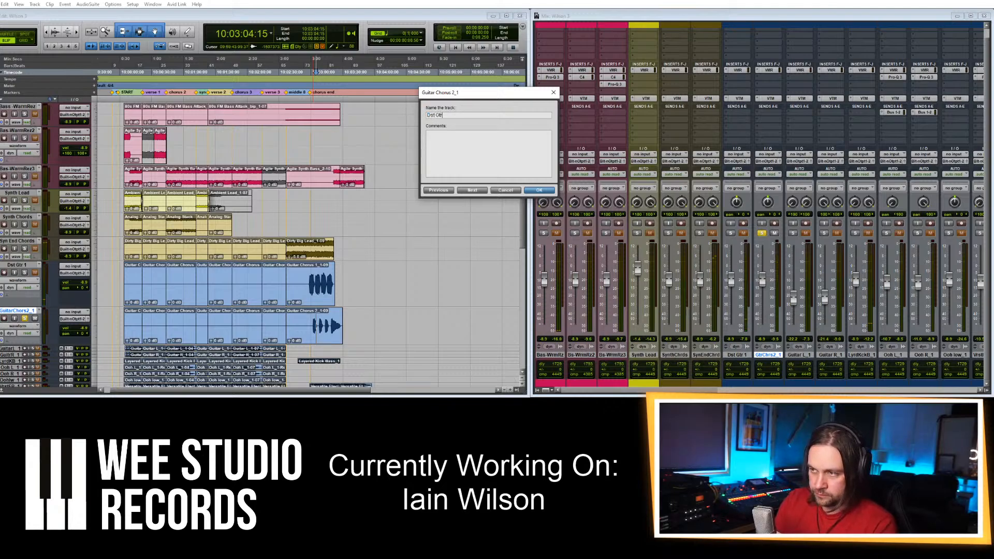
type(" 2")
key("Return")
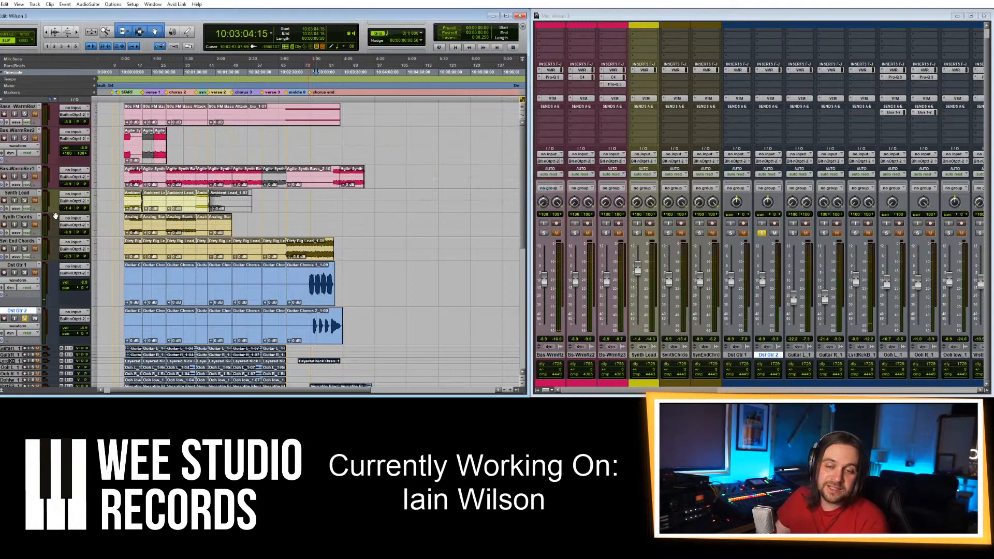
Unsolo Dst Gtr 2 and open the colour palette with Dst Gtr 1 and Dst Gtr 2 selected.
scroll(5, 332, "down", 1)
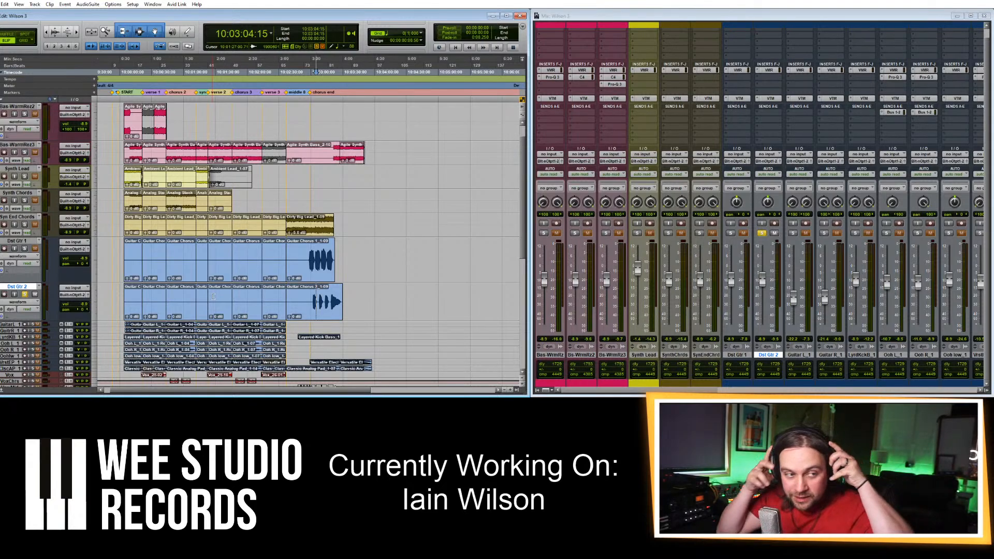
scroll(50, 335, "down", 3)
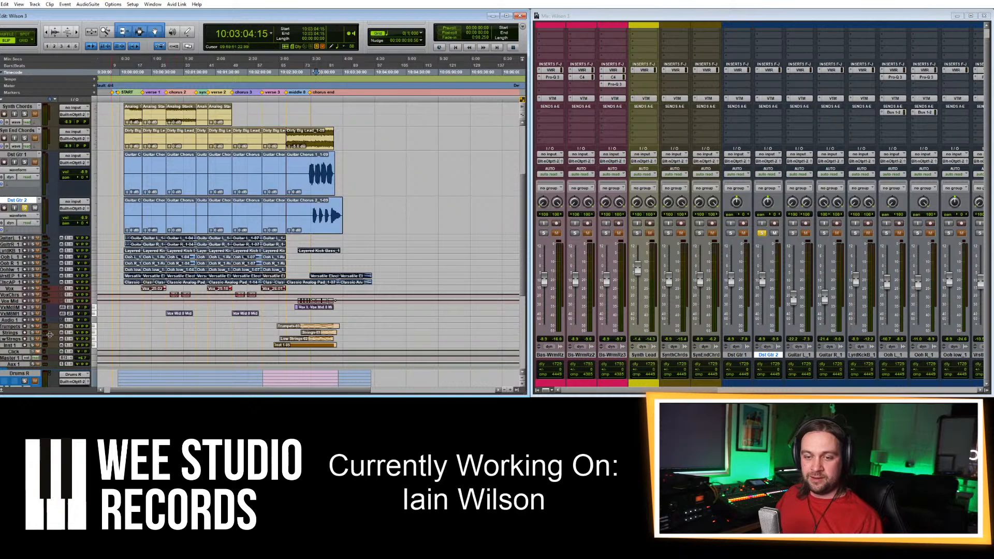
left_click(25, 208)
left_click(17, 154, "shift")
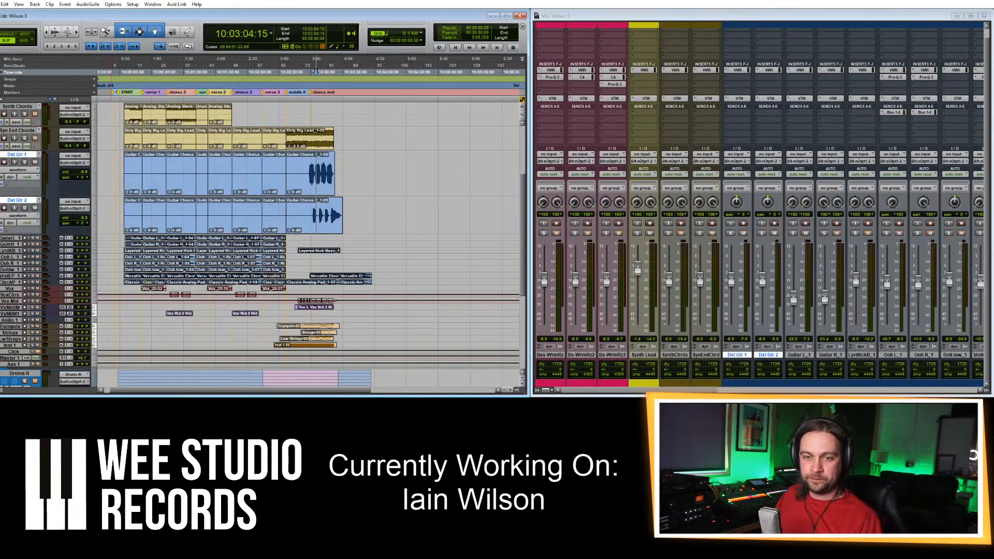
double_click(0, 160)
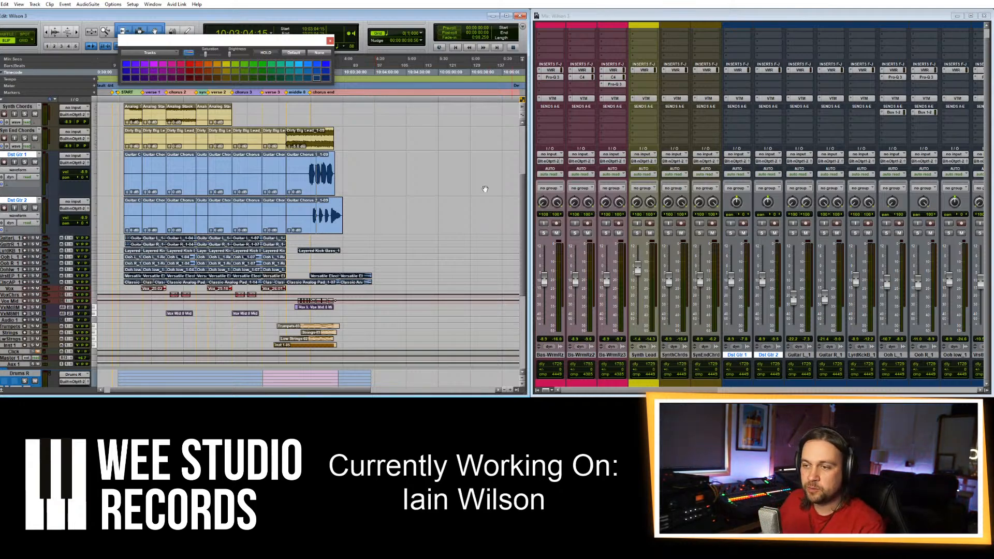
Enlarge the Guitar L_1 and Guitar R_1 tracks, solo both, and play them from around chorus 3.
scroll(485, 189, "down", 1)
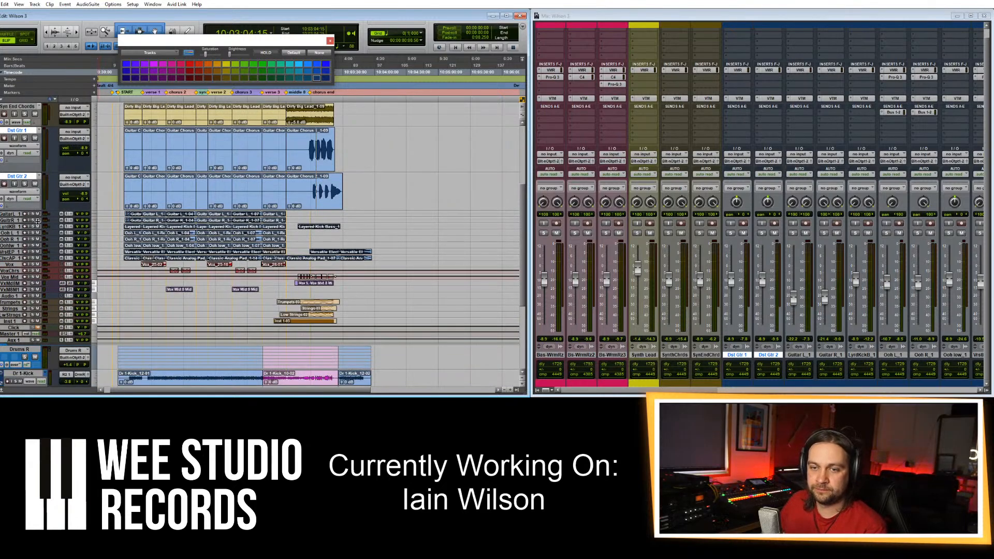
left_click_drag(37, 218, 38, 266)
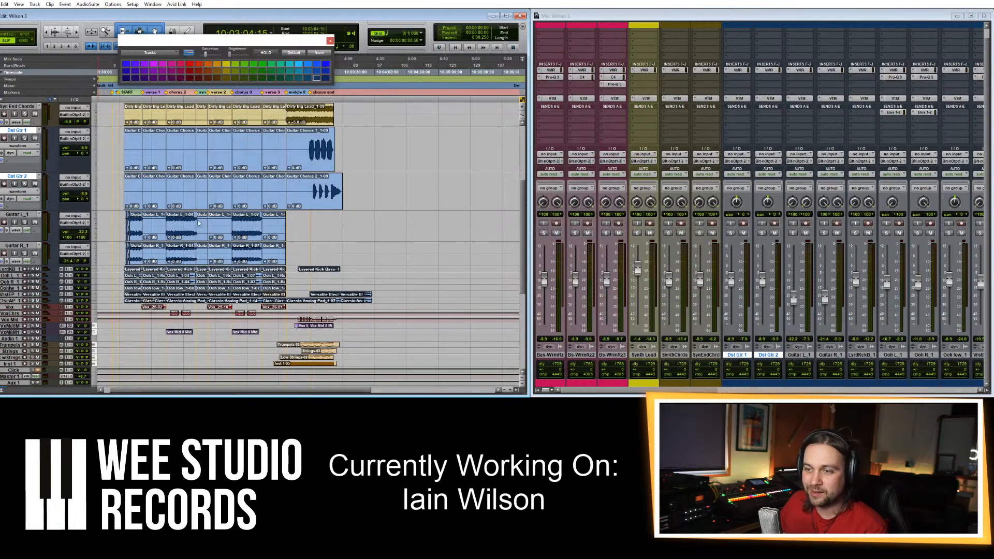
left_click(199, 223)
left_click(24, 222)
left_click(25, 253)
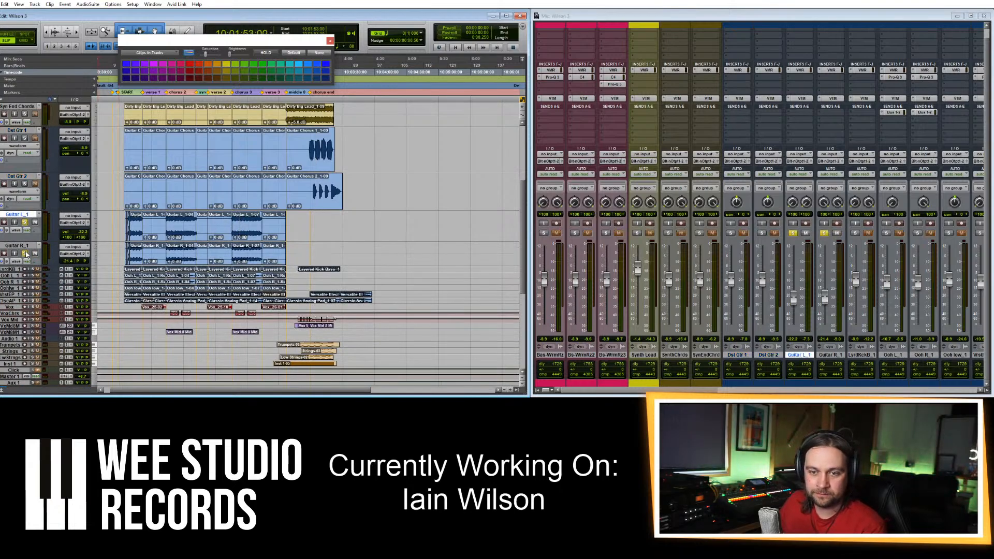
key("space")
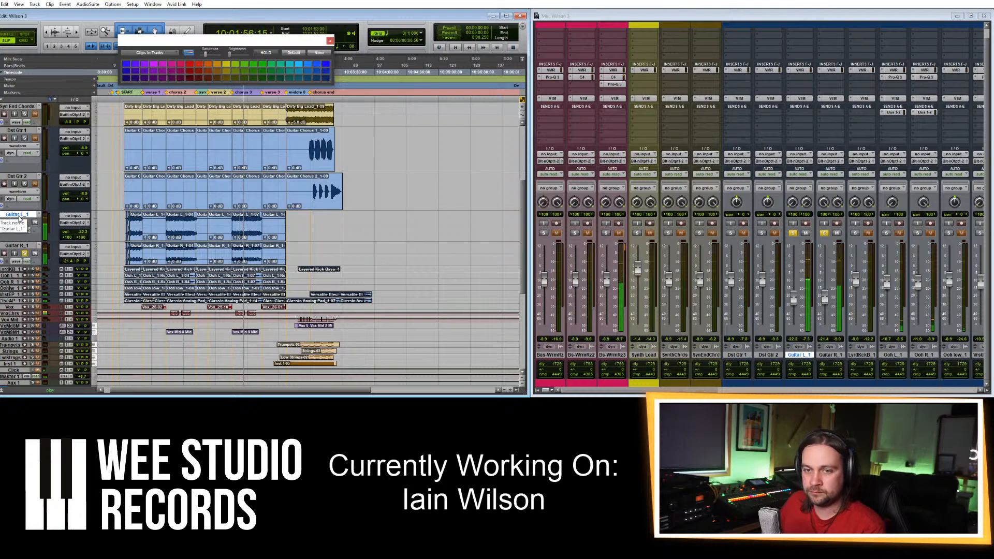
Rename the Guitar L_1 track as "Dist Gtr 3".
double_click(18, 215)
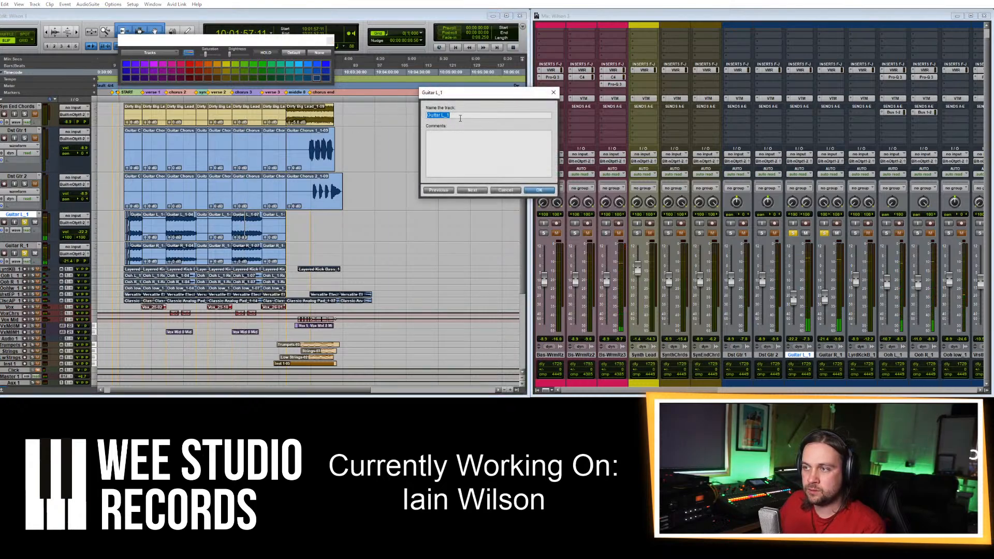
type("Dist")
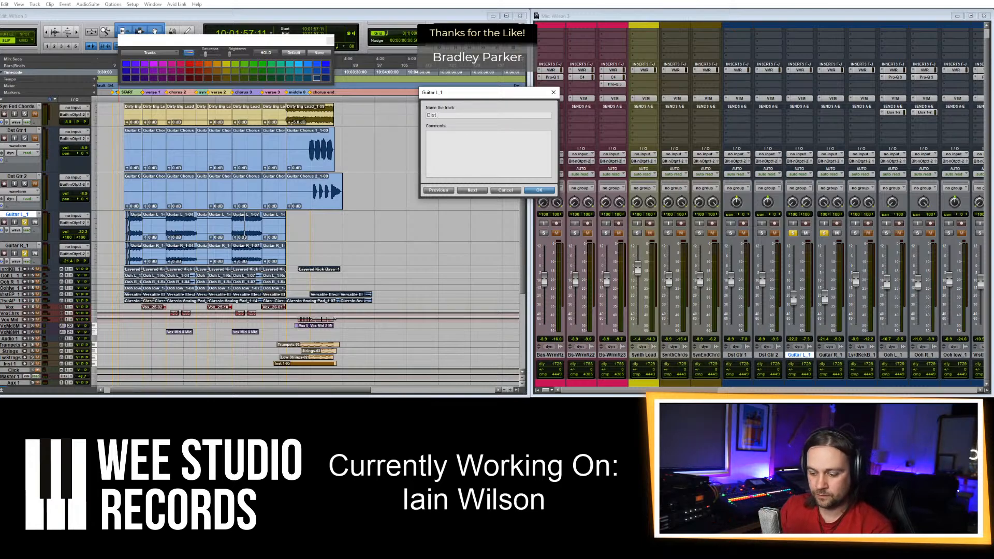
type("Gtr")
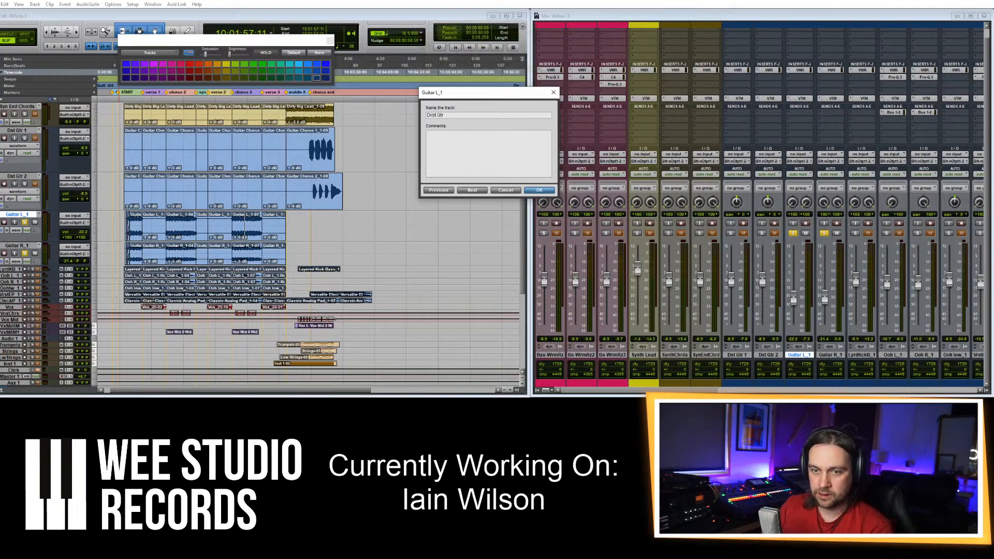
type(" 3")
key("Return")
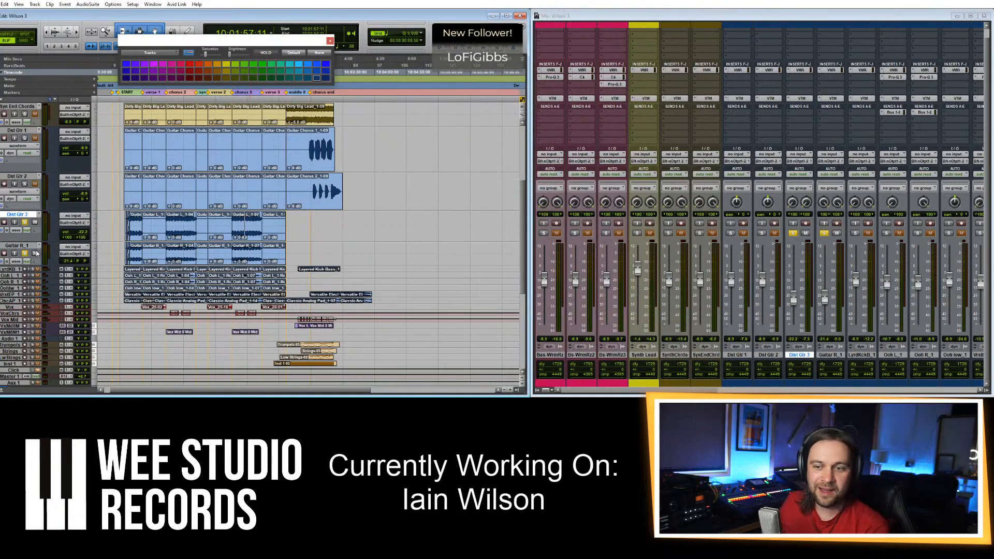
Rename the Guitar R_1 track as "Dist Gtr 4".
double_click(20, 245)
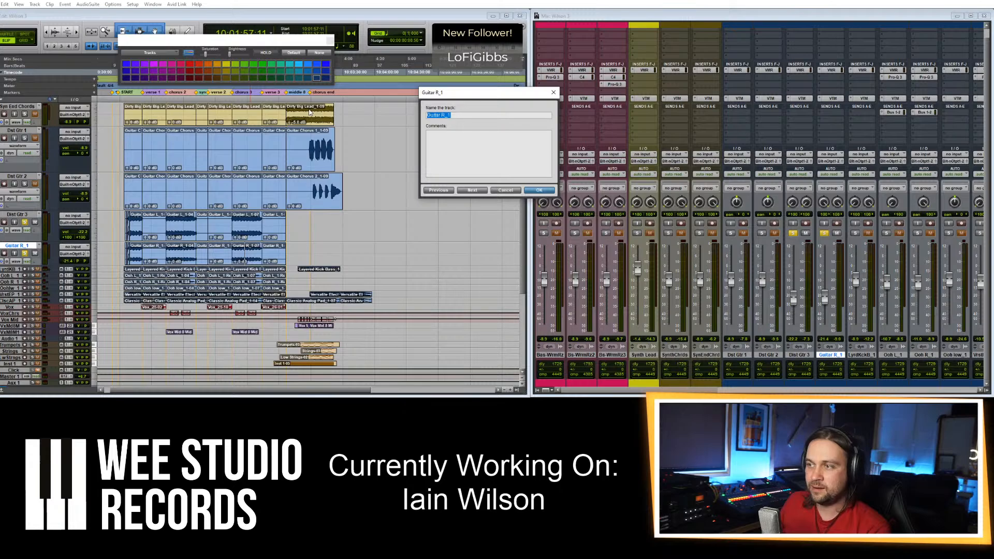
left_click(46, 401)
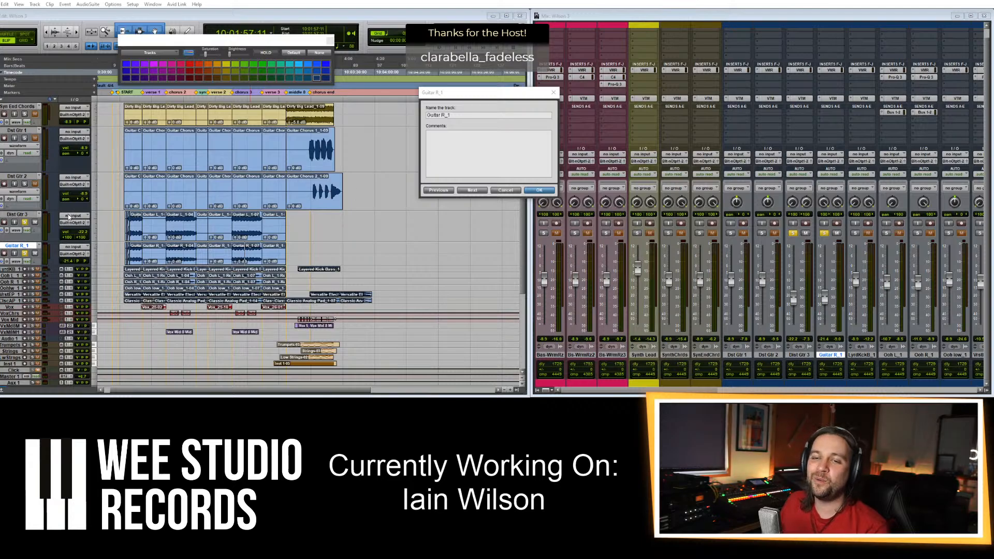
left_click_drag(456, 115, 392, 117)
type("D")
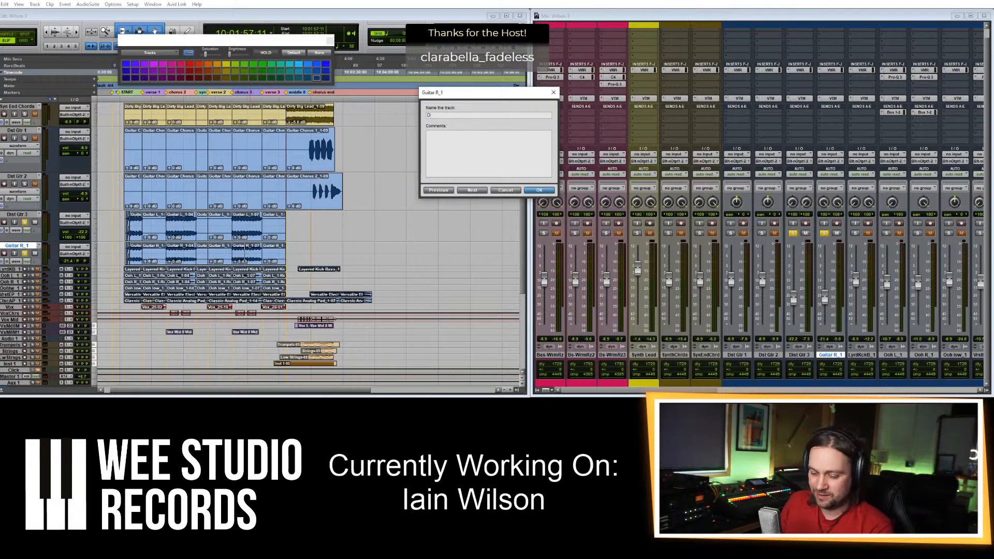
type("ist Gtr 4")
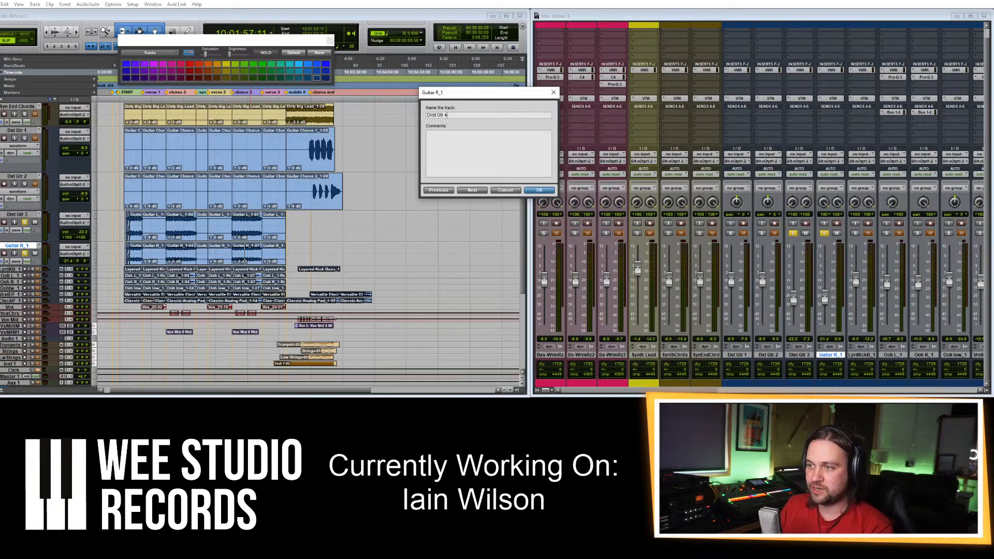
key("Return")
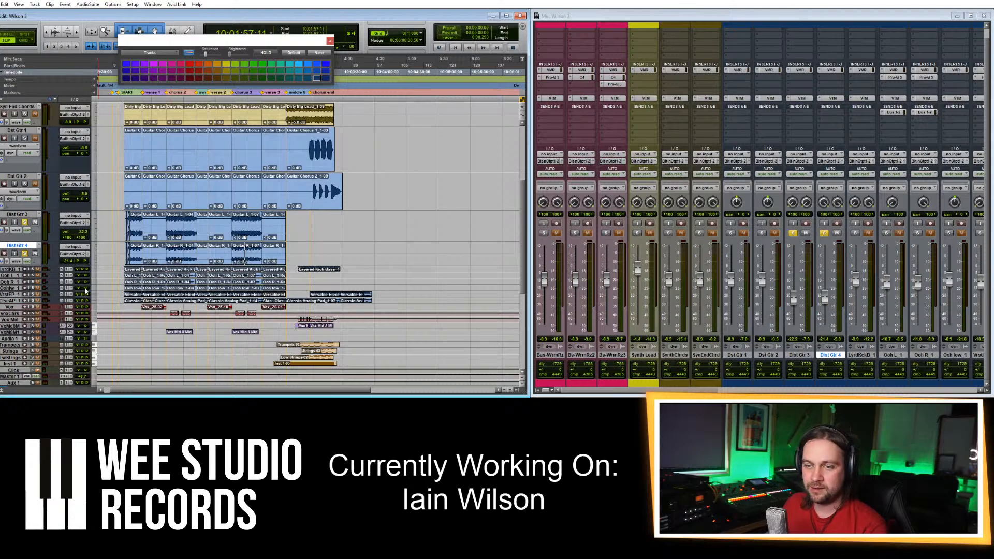
Enlarge the Layered Kick Bass_1 track, solo it in place of Dist Gtr 3 and 4, and play its last clip.
scroll(176, 287, "down", 3)
left_click(24, 153)
left_click(25, 184)
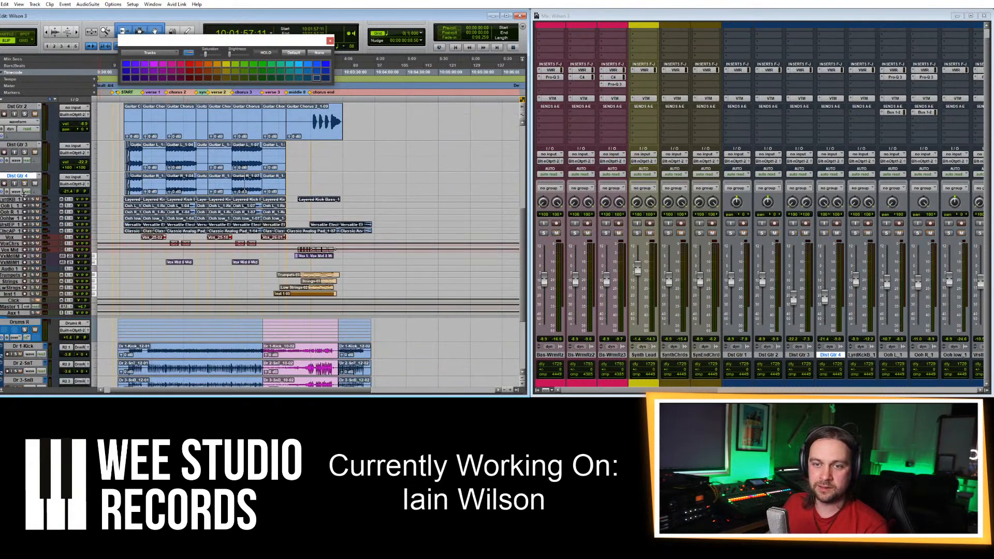
left_click_drag(31, 204, 31, 243)
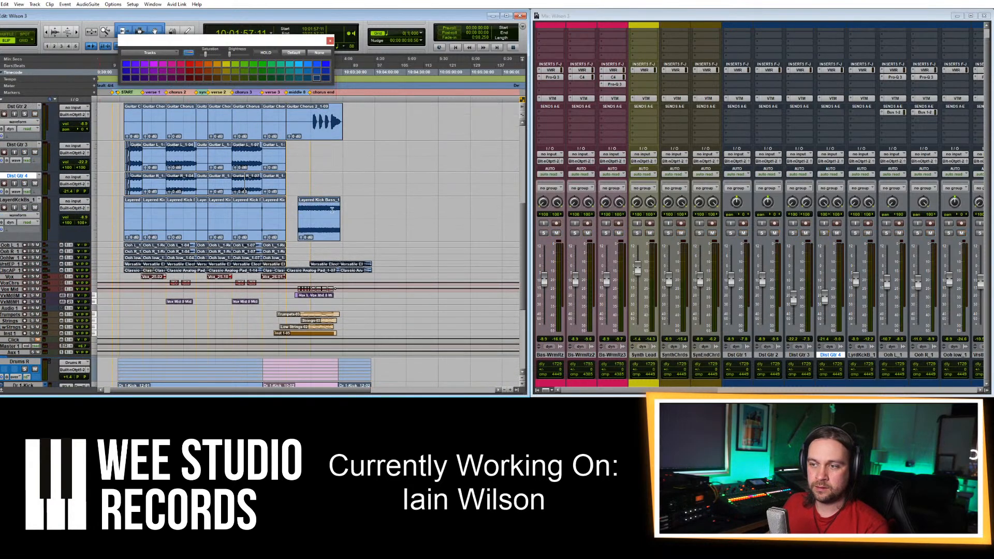
left_click(317, 214)
left_click(24, 207)
key("space")
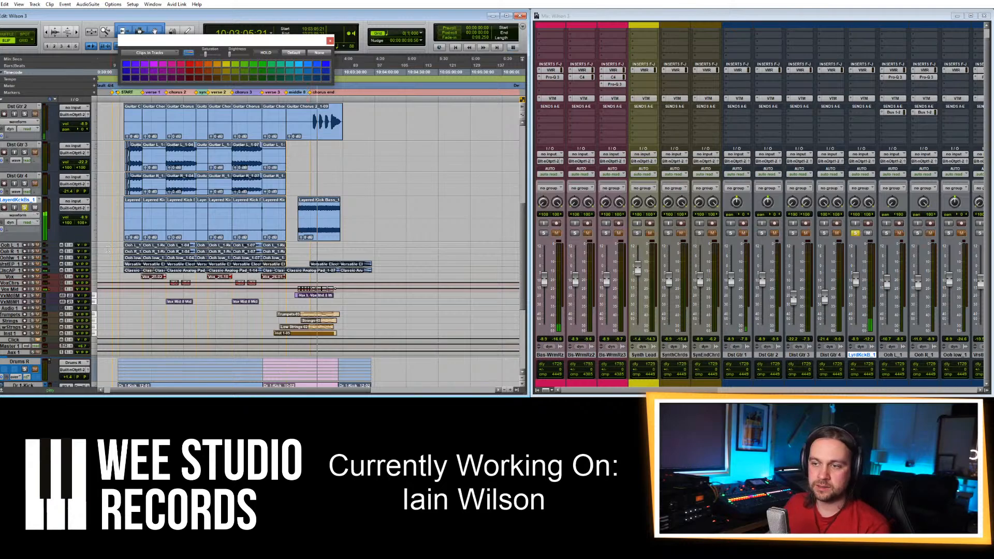
Compare the Layered Kick Bass_1 track soloed and within the full mix, and stop playback.
scroll(107, 250, "up", 5)
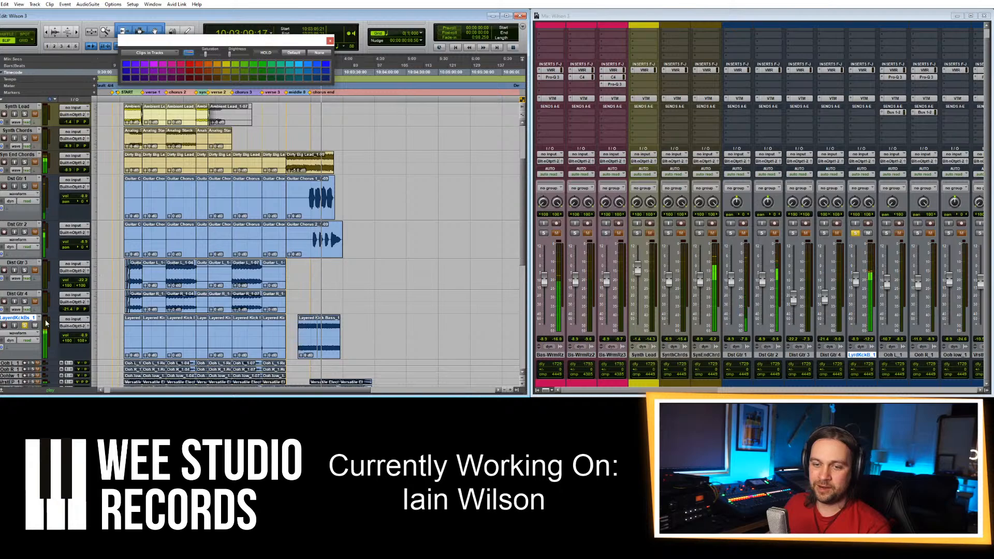
left_click(25, 325)
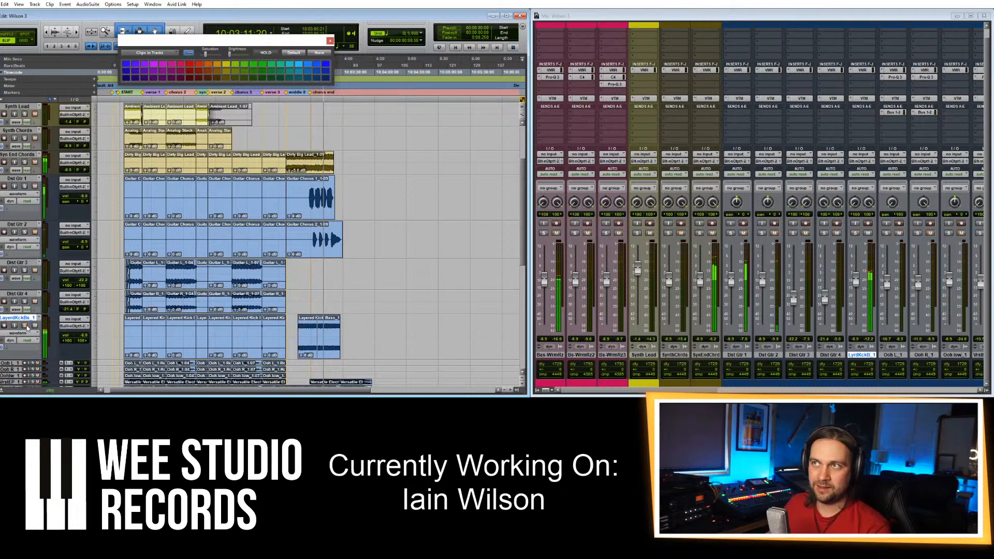
left_click(25, 325)
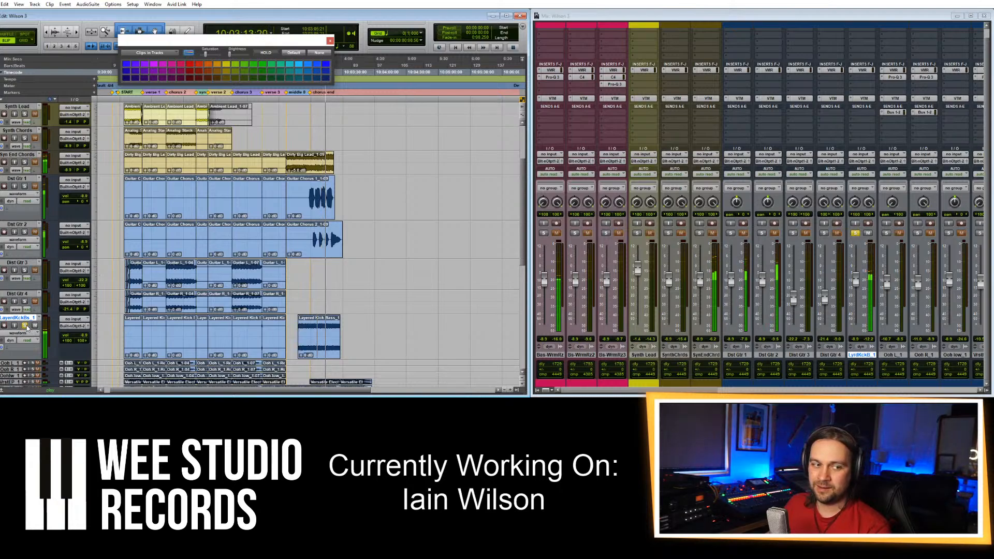
key("space")
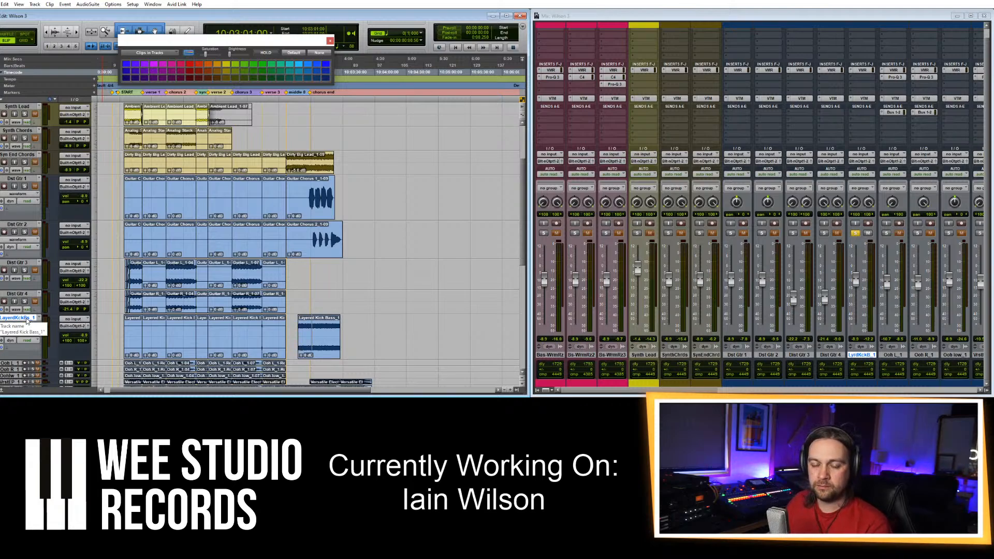
Move the Layered Kick Bass_1 track up among the bass tracks, above Synth Lead, and rename it as "Bass Mad Synth".
left_click_drag(27, 321, 43, 193)
double_click(21, 193)
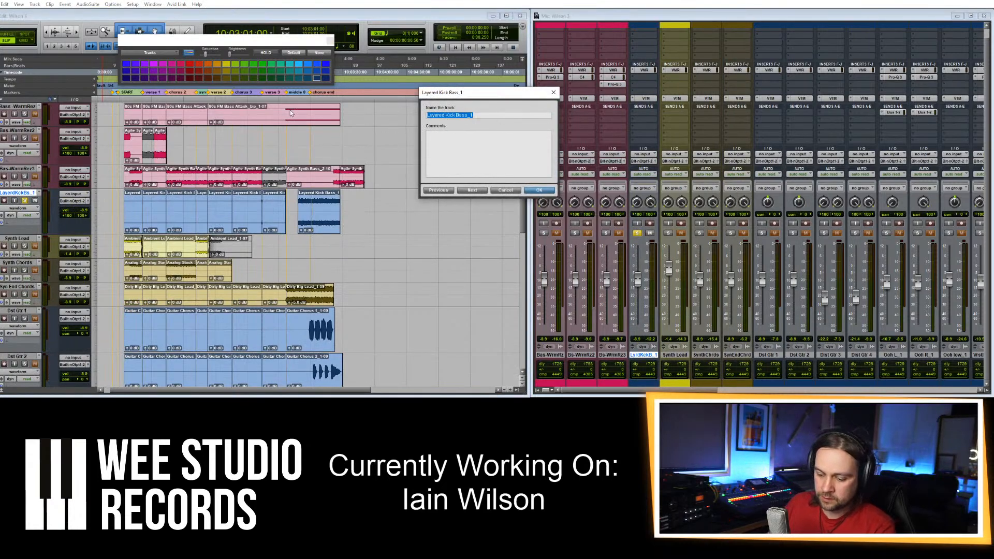
type("Bass Mad 8")
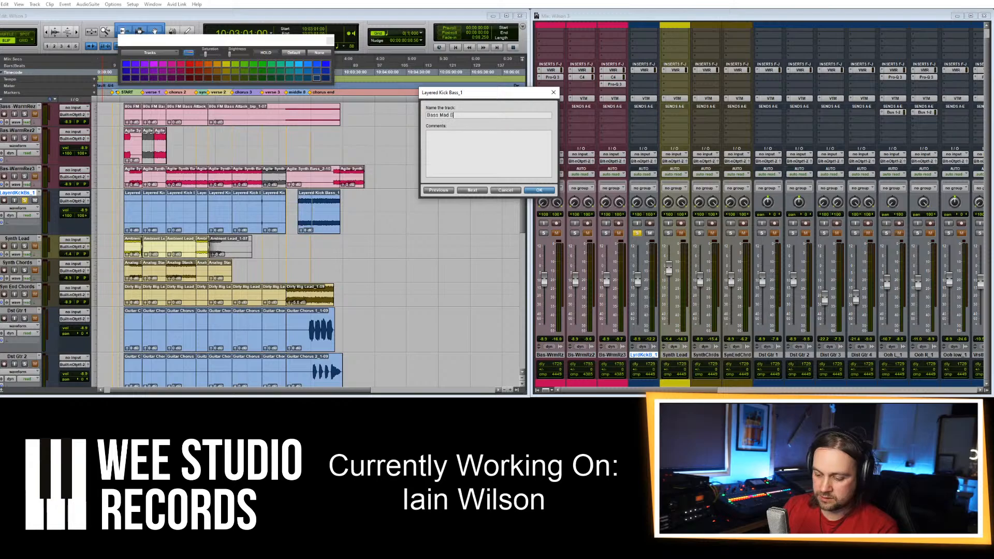
type("ynth")
key("Return")
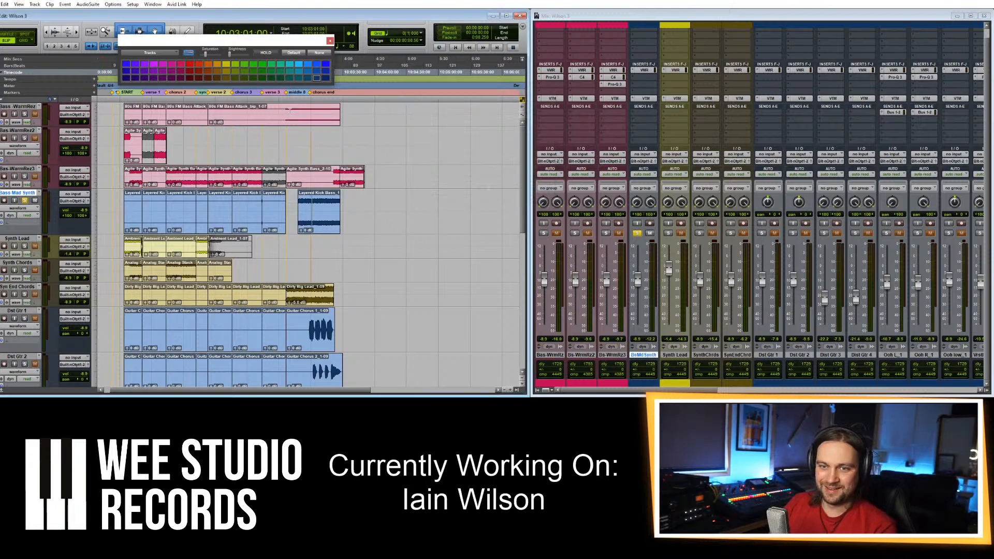
Colour the Bass Mad Synth track magenta-pink.
left_click(171, 65)
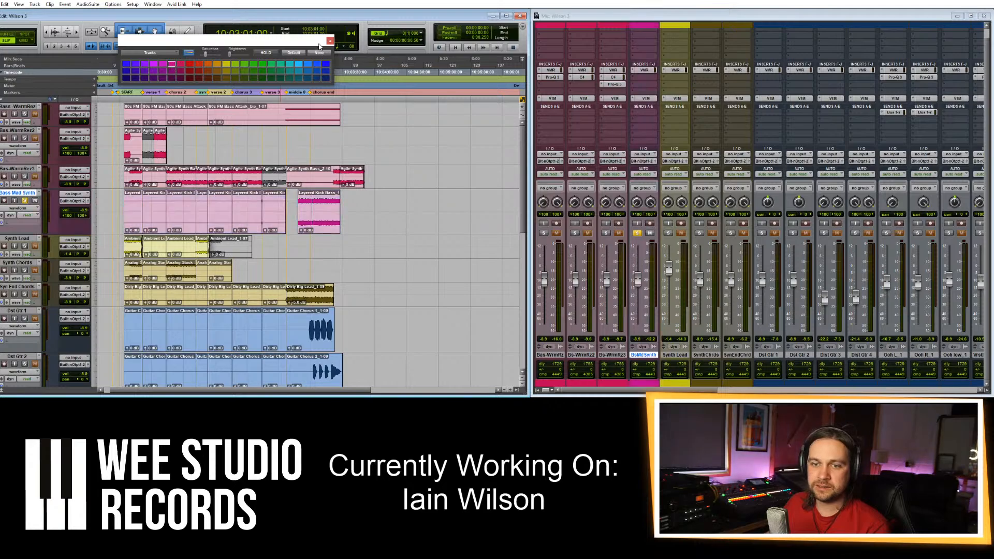
Recolour the Bass Mad Synth track in the same crimson pink as the other bass tracks and close the colour palette.
left_click(162, 65)
left_click(182, 65)
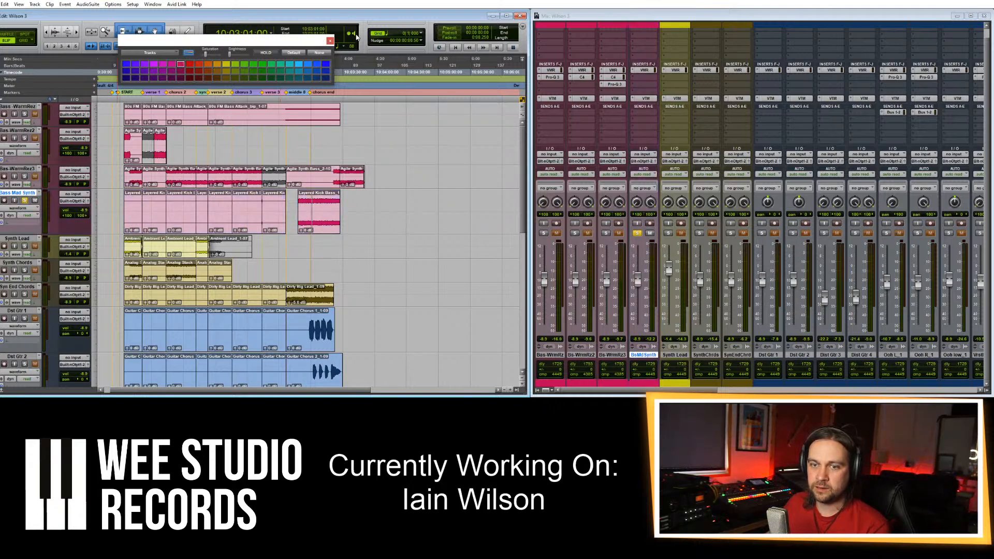
left_click(330, 41)
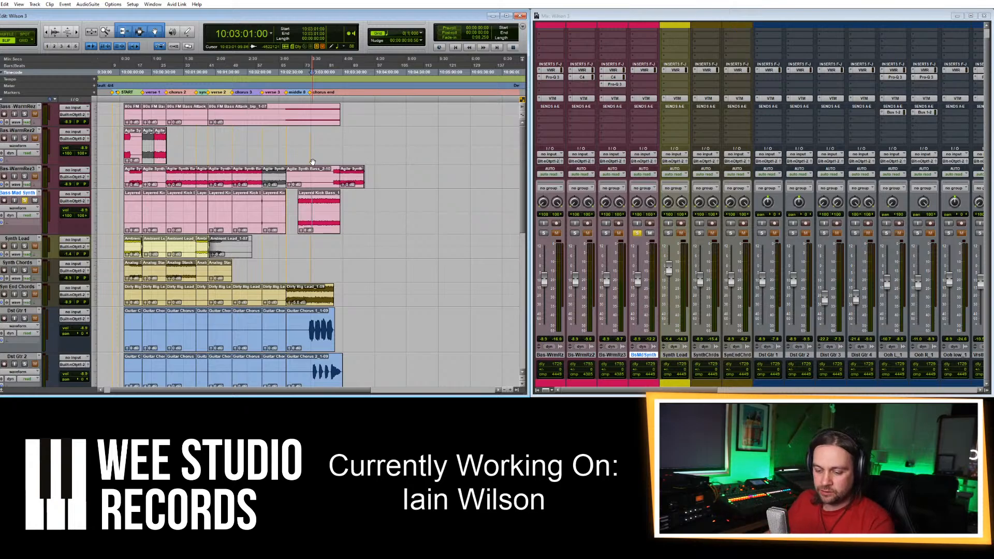
Colour the Dist Gtr 1 to Dist Gtr 4 tracks bright orange and close the colour palette.
scroll(151, 268, "down", 7)
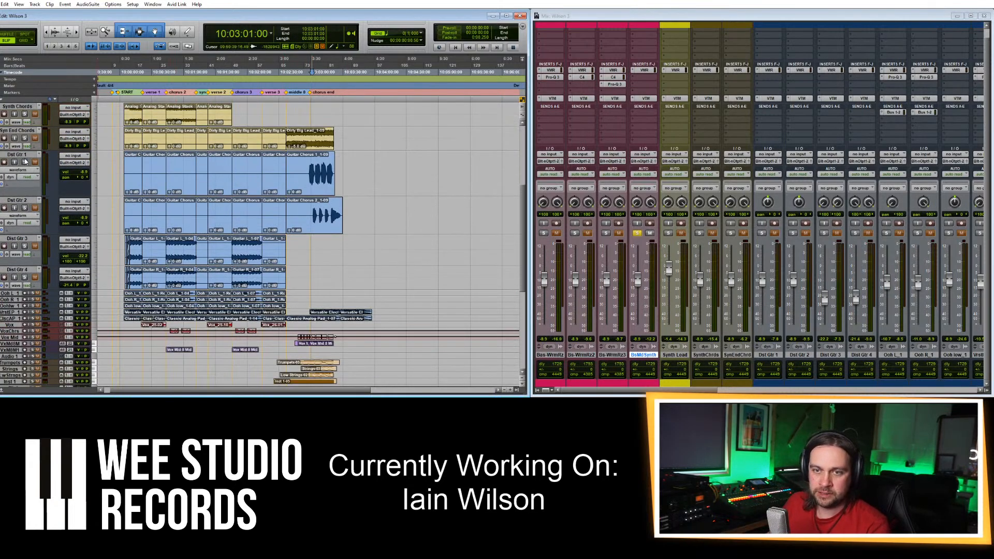
left_click(20, 155)
left_click(20, 270, "shift")
double_click(1, 274)
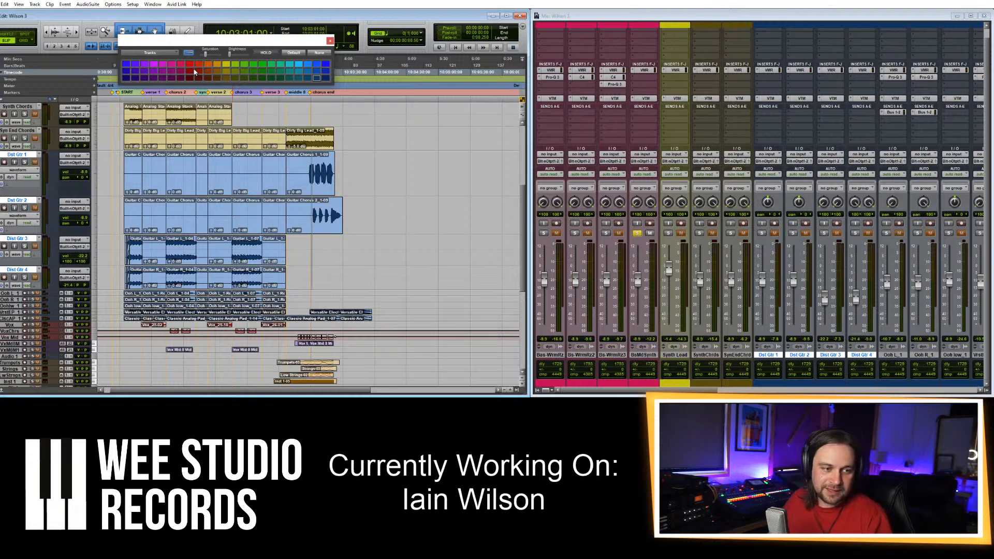
left_click(213, 65)
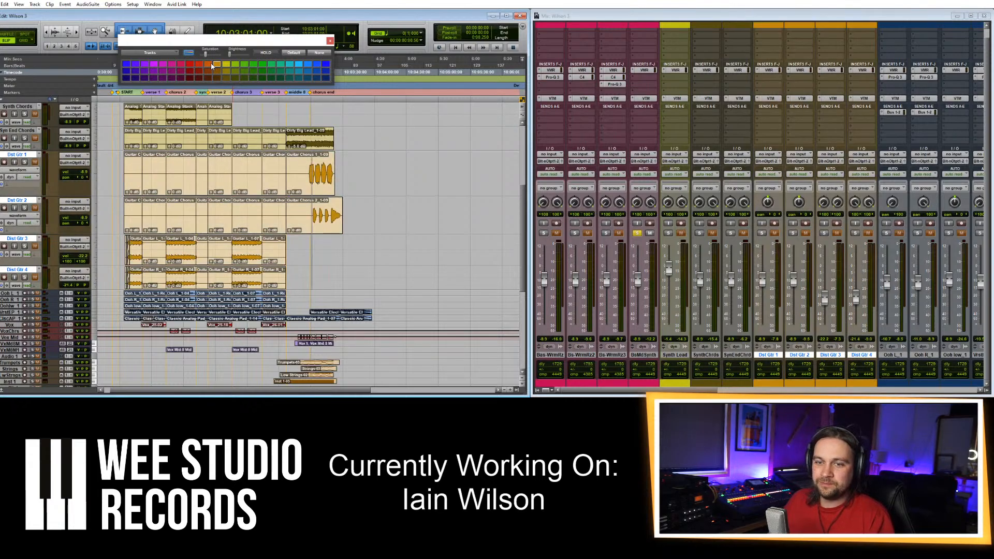
left_click(208, 65)
left_click(209, 73)
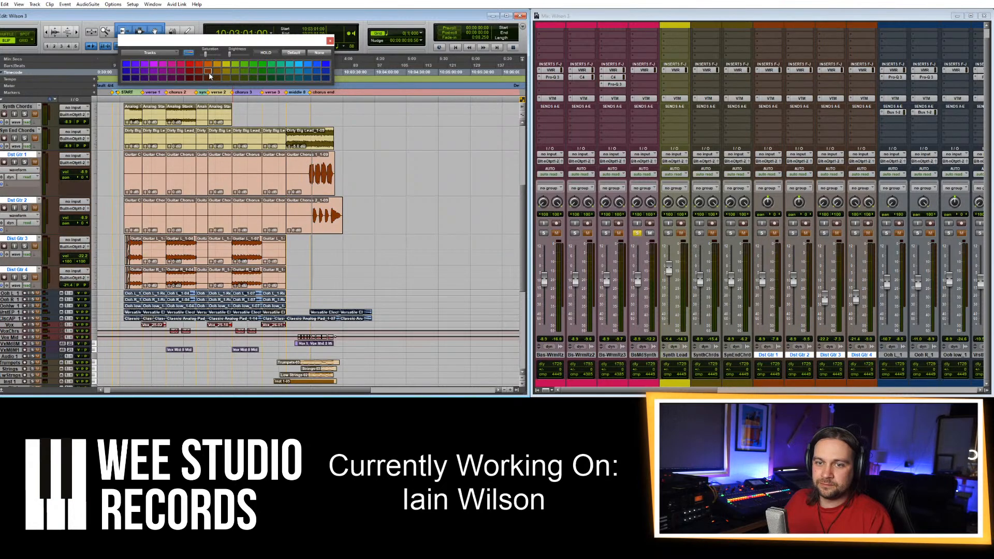
left_click(209, 63)
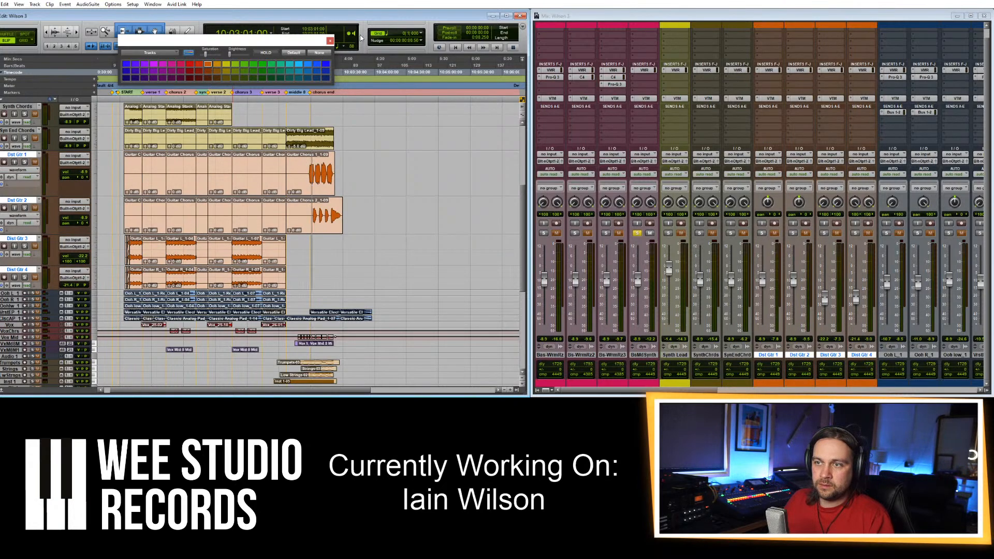
left_click(330, 41)
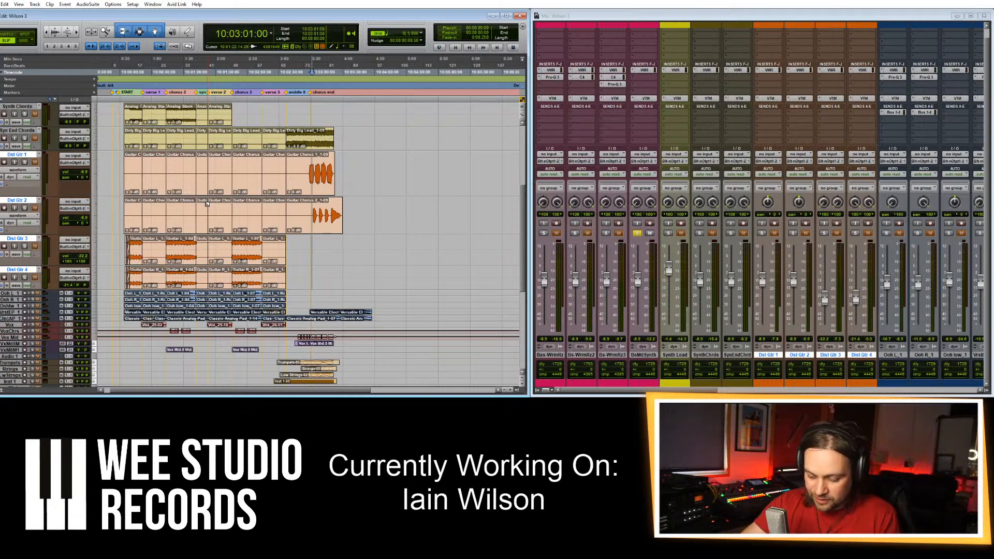
Enlarge the Ooh L_1 and Ooh R_1 tracks to a readable height and place the cursor before the song start.
scroll(191, 258, "up", 3)
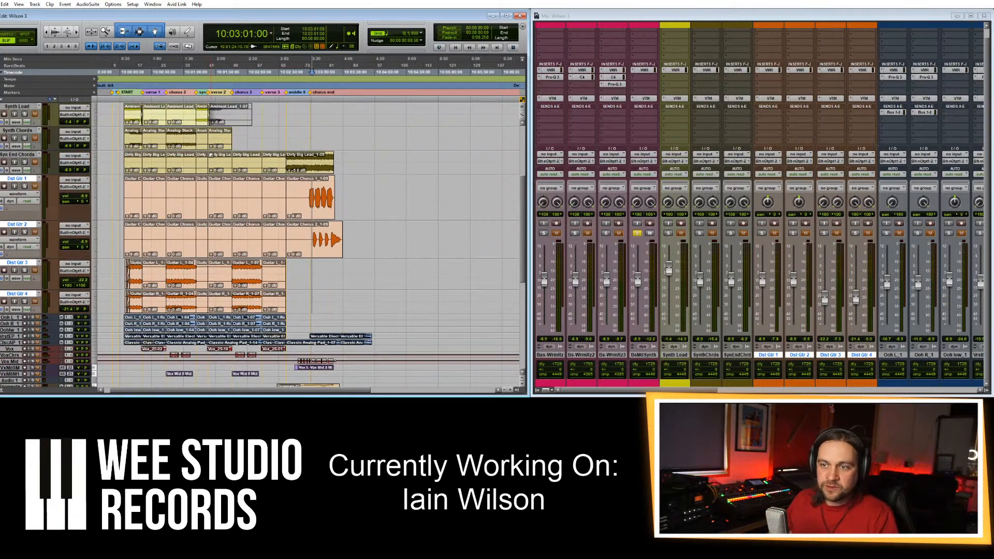
scroll(190, 258, "down", 3)
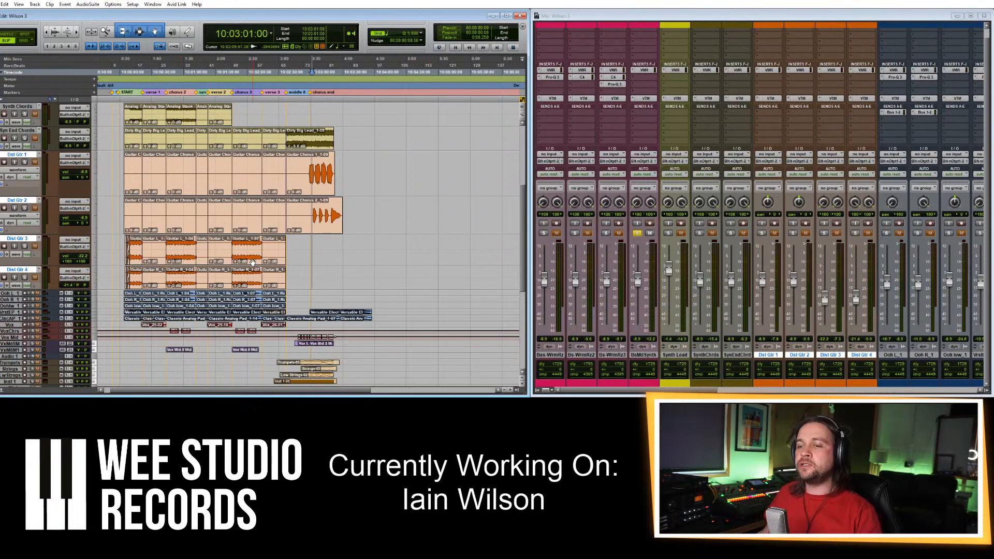
scroll(169, 317, "down", 5)
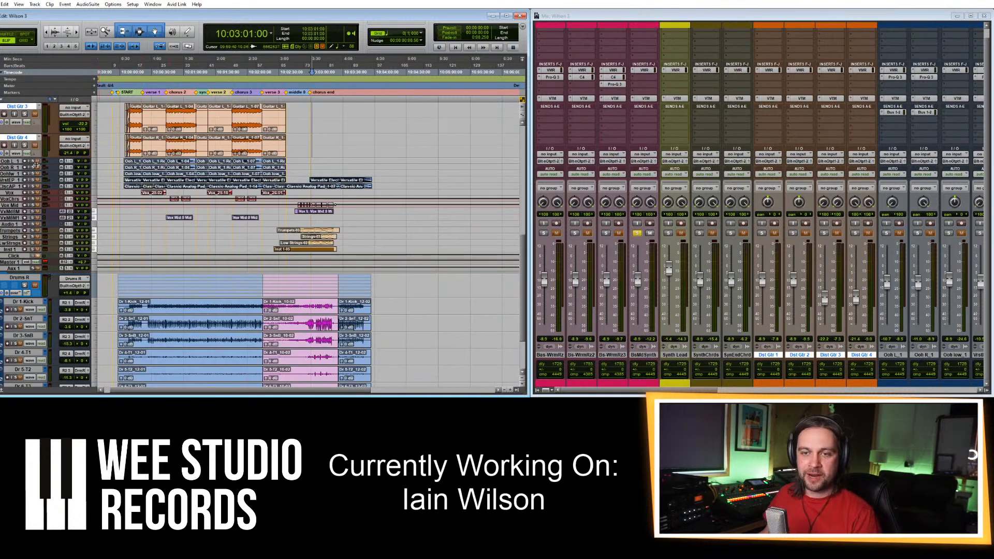
left_click_drag(37, 164, 41, 227)
left_click(118, 167)
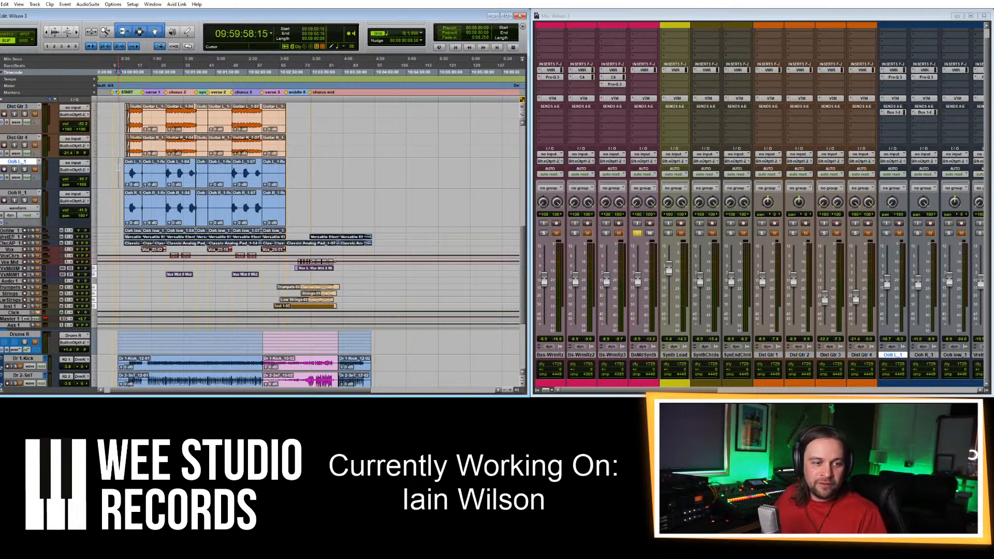
Solo the Ooh L_1 and Ooh R_1 tracks and play their phrase in the song's intro.
left_click(134, 169)
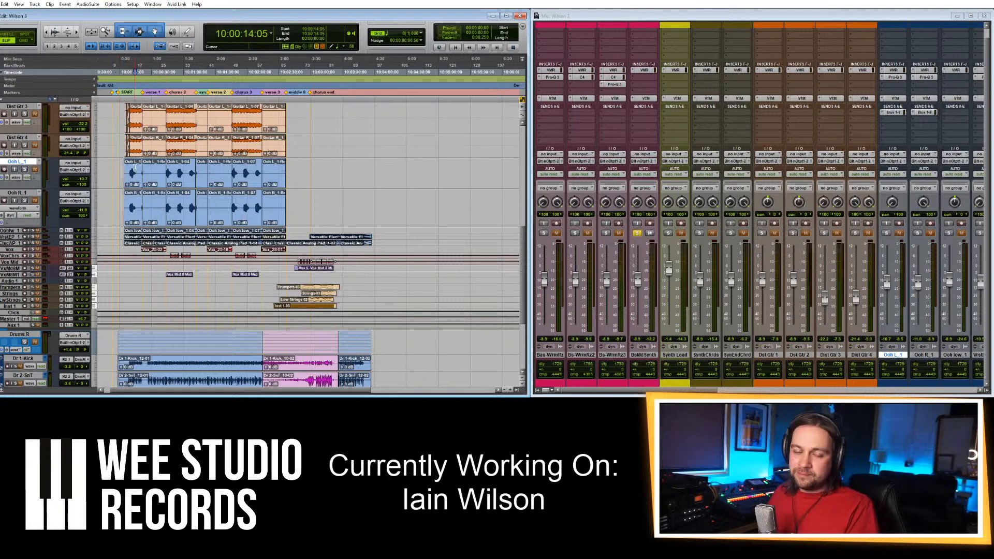
key("t")
key("t")
key("t")
left_click(274, 169)
left_click(257, 168)
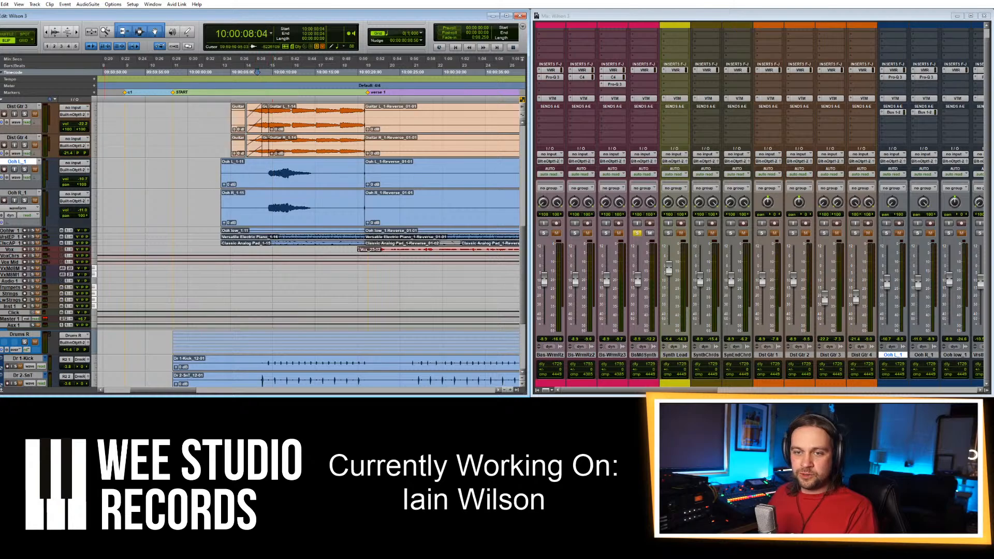
left_click(25, 169)
left_click(25, 201)
key("space")
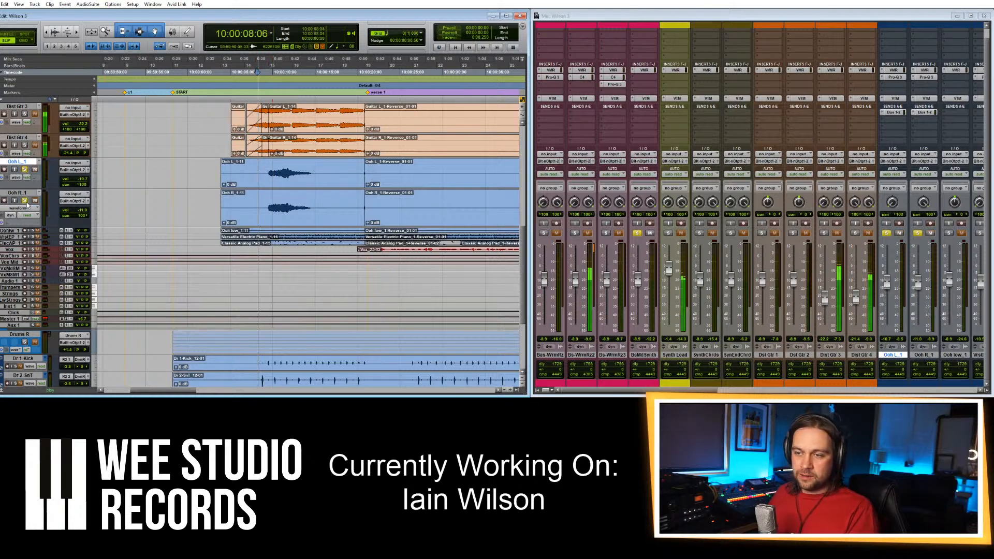
key("r")
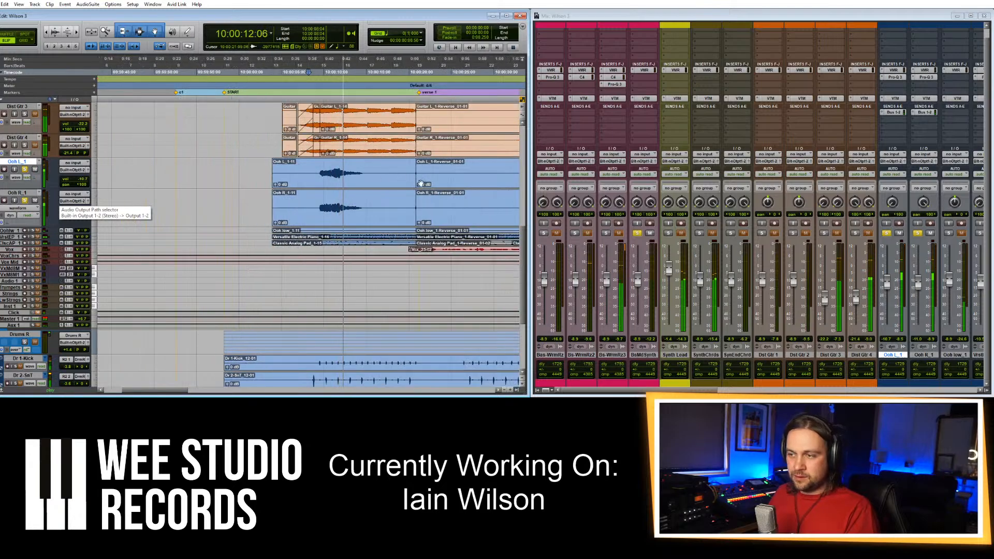
Delete the silent audio after and before the intro phrase on the Ooh L_1 and Ooh R_1 tracks.
key("r")
left_click_drag(230, 174, 199, 208)
key("Delete")
left_click_drag(178, 169, 155, 202)
key("Delete")
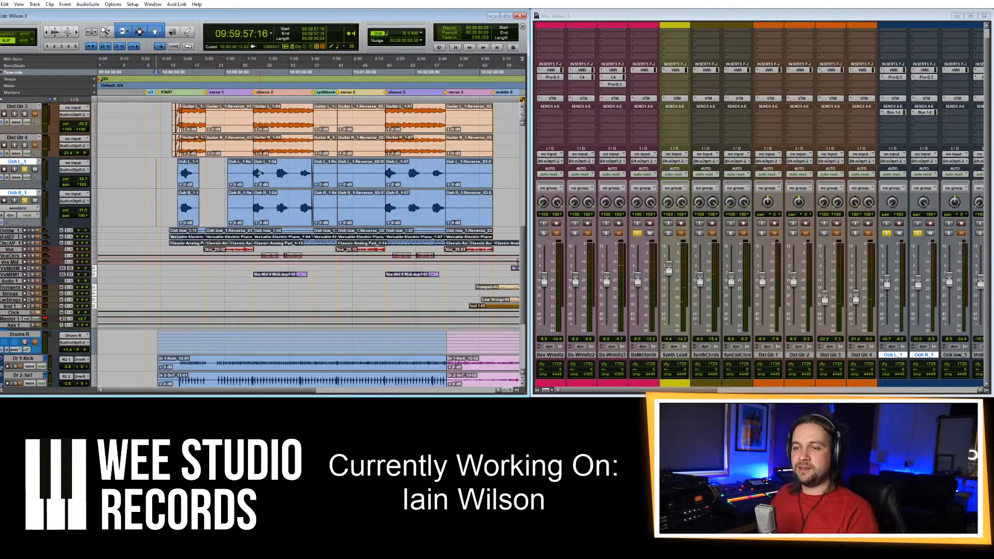
Delete the remaining silent reverse clips in verse 1, just before chorus 2, on the Ooh L_1 and Ooh R_1 tracks.
left_click(244, 172)
key("t")
key("t")
left_click(329, 184)
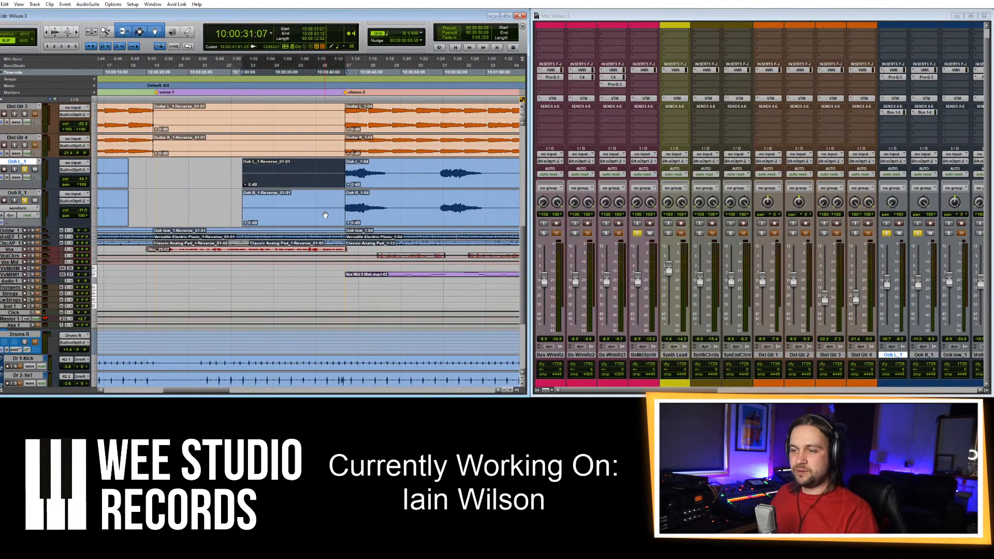
left_click(324, 215, "shift")
key("Delete")
Play the transition from verse 1 into chorus 2 to check the start of the Ooh clips.
left_click(330, 165)
key("t")
key("t")
key("space")
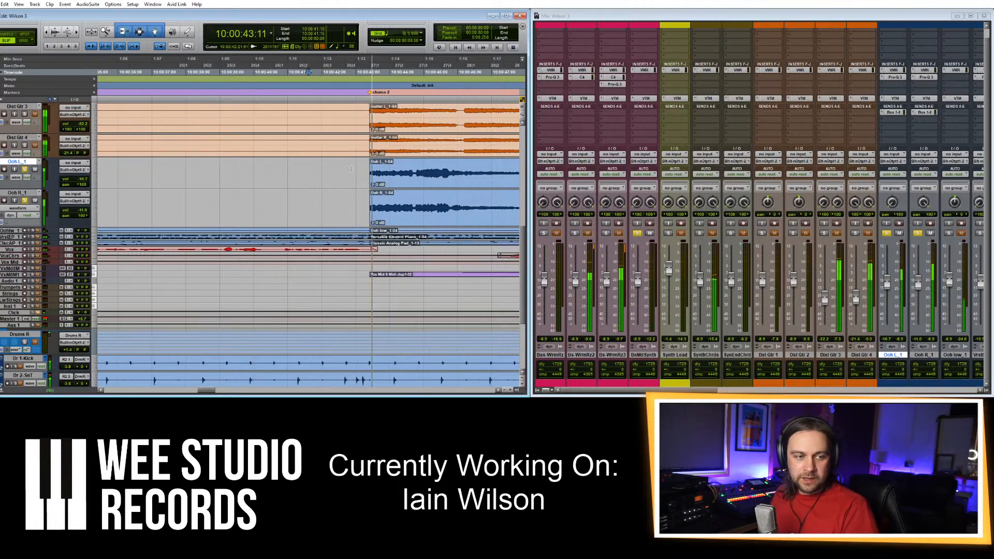
key("r")
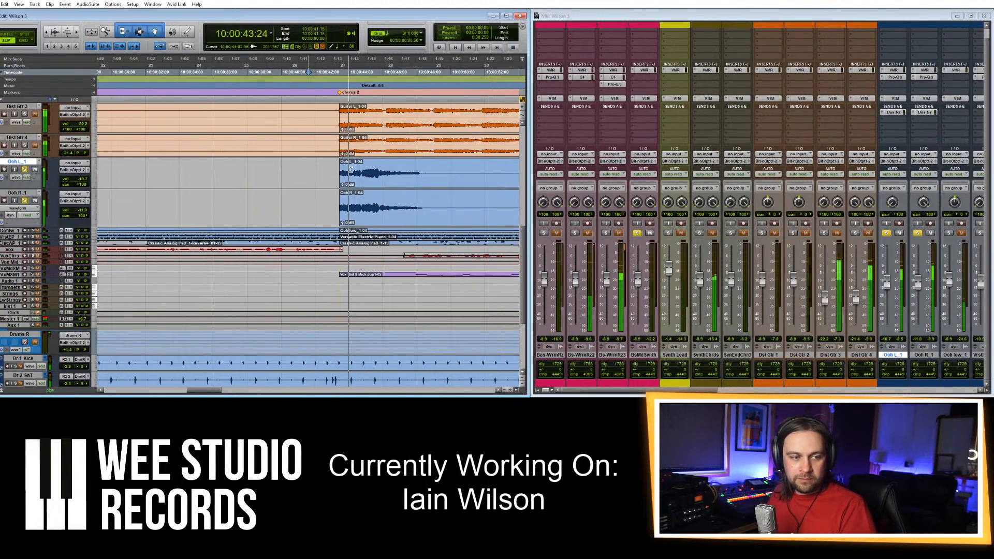
Extend the starts of the chorus 2 clips on Ooh L_1 and Ooh R_1 slightly ahead of the chorus marker.
left_click(325, 177)
key("t")
key("t")
key("t")
key("t")
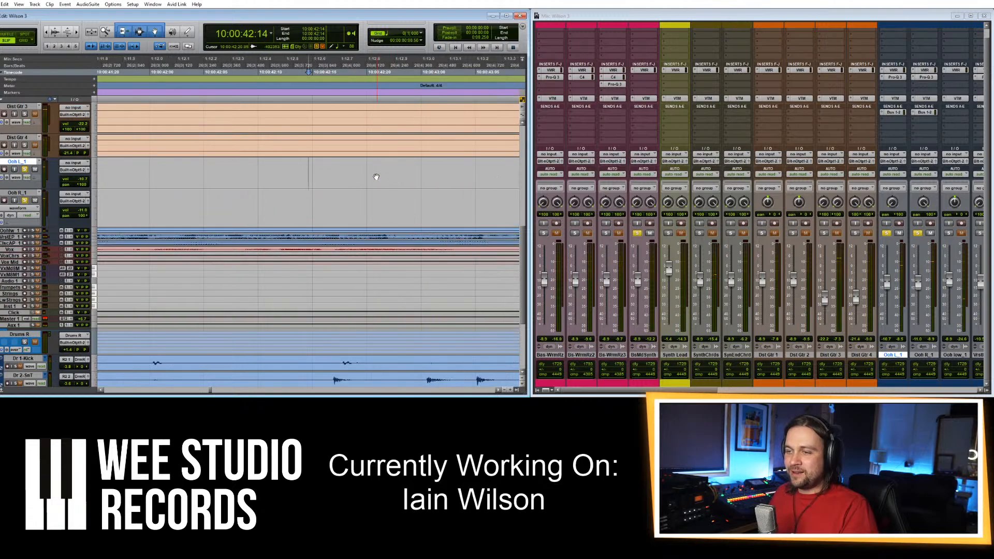
key("r")
left_click_drag(432, 182, 414, 211)
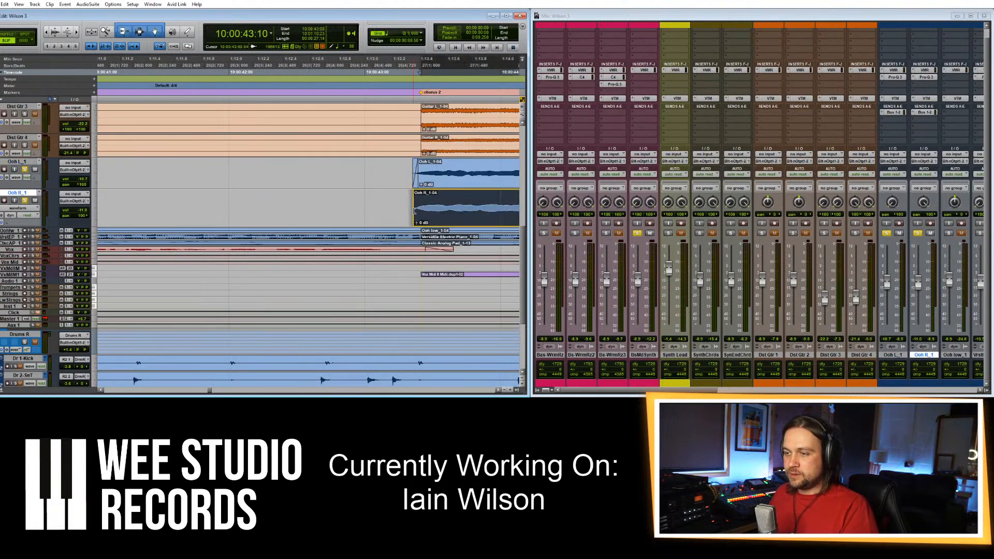
left_click(414, 210)
Extend the starts of the chorus 3 clips on Ooh L_1 and Ooh R_1 slightly ahead of the chorus marker.
key("r")
key("r")
key("r")
key("r")
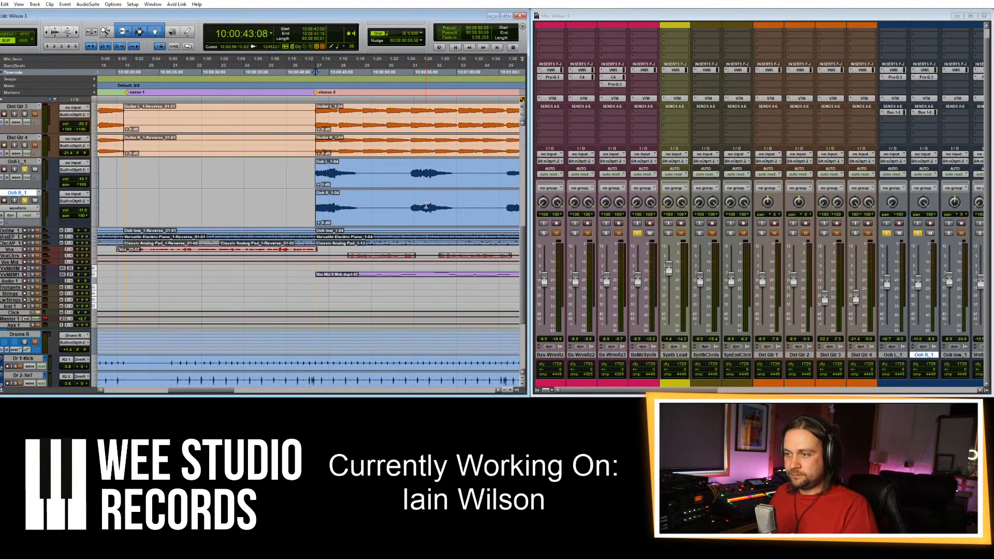
key("r")
key("r")
key("r")
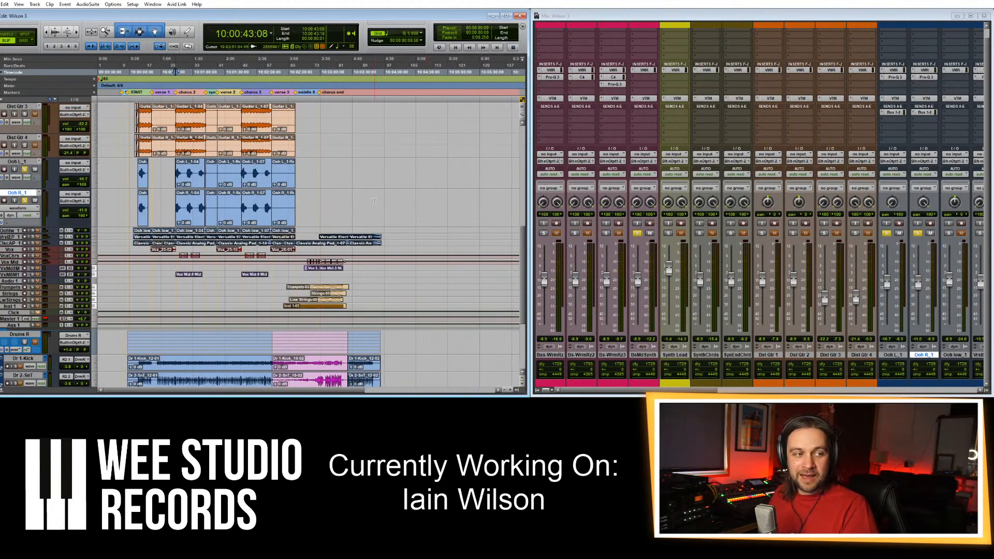
left_click(236, 169)
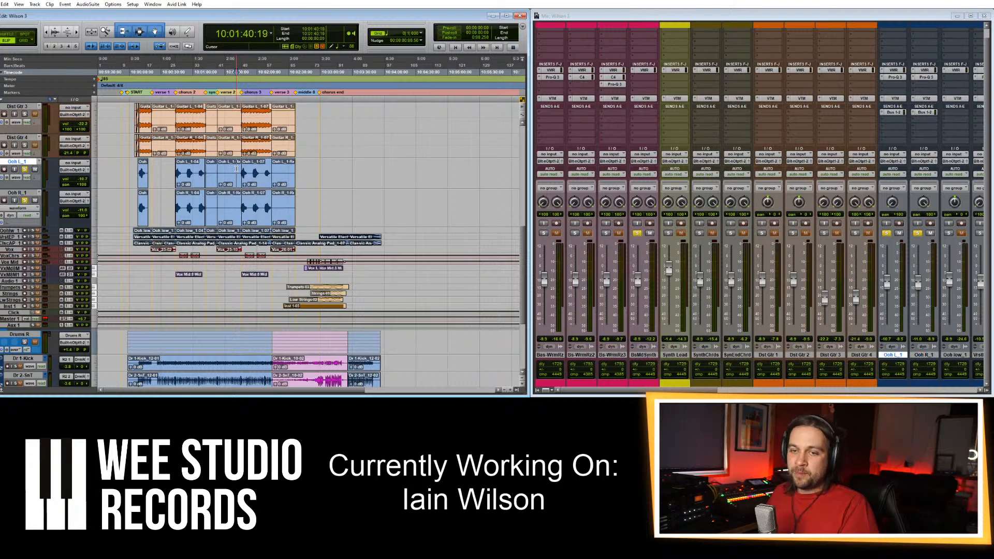
key("t")
key("t")
key("t")
left_click(404, 181)
left_click(398, 209, "shift")
key("t")
key("t")
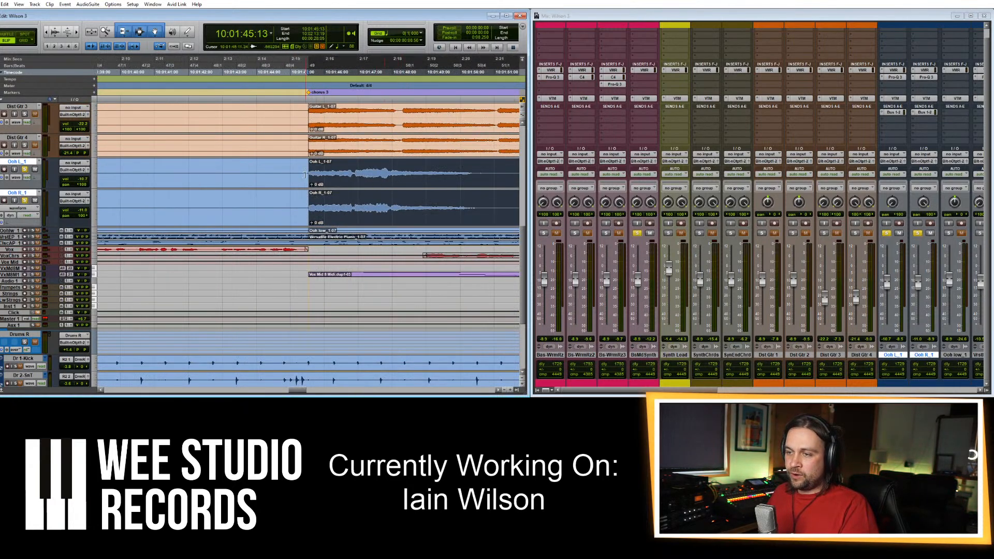
left_click_drag(302, 184, 300, 184)
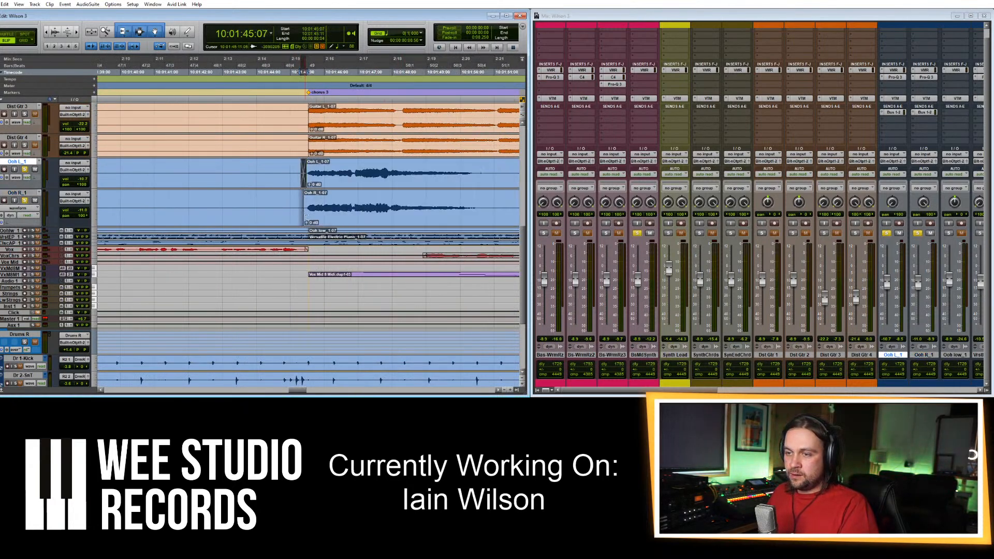
left_click_drag(304, 222, 301, 221)
Delete the silent reverse clips in verse 3 on the Ooh L_1 and Ooh R_1 tracks.
key("r")
key("r")
key("r")
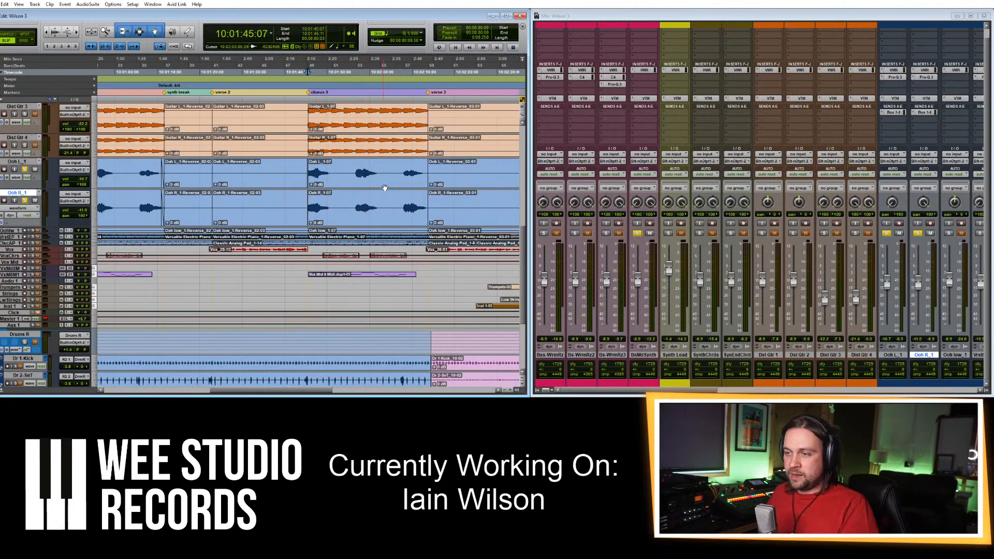
left_click(411, 169)
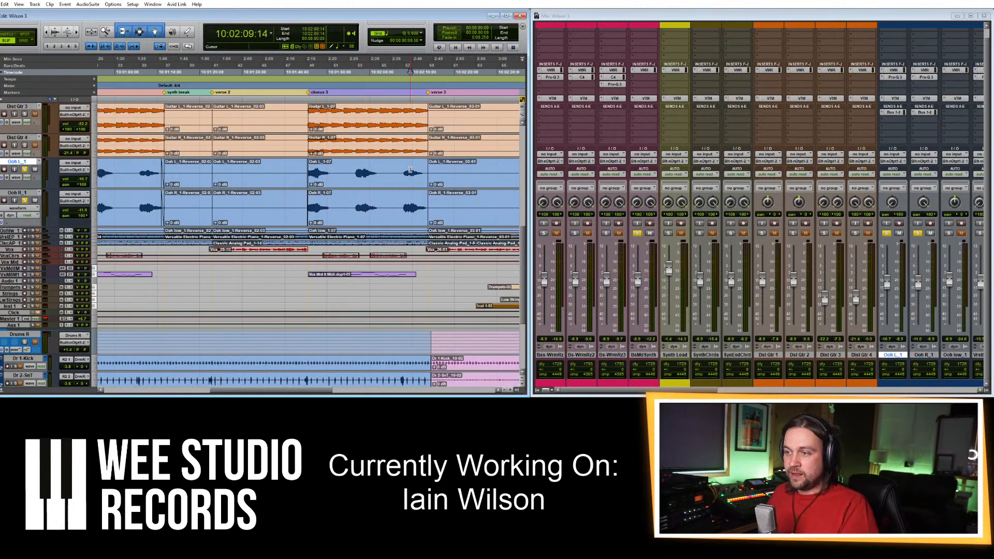
key("r")
left_click(406, 184)
left_click(406, 221, "shift")
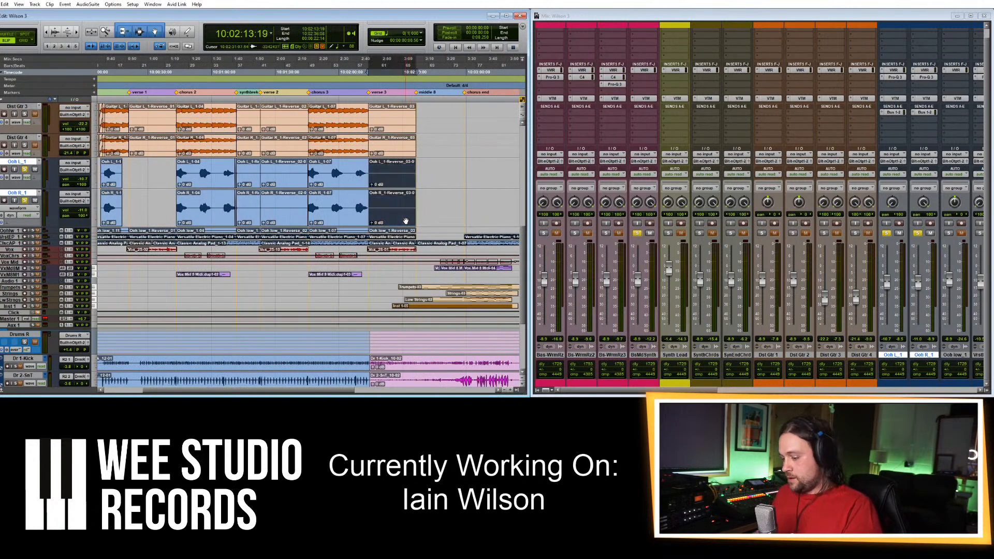
key("Delete")
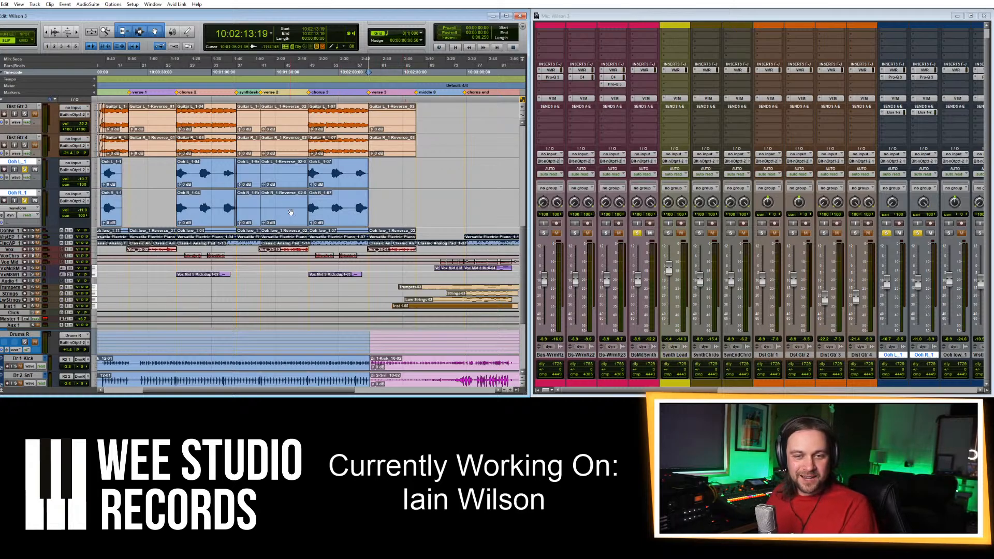
Delete the silent reverse clips in the synth break and verse 2 on the Ooh L_1 and Ooh R_1 tracks.
left_click(274, 169)
key("t")
key("t")
left_click(346, 189)
left_click(233, 214, "shift")
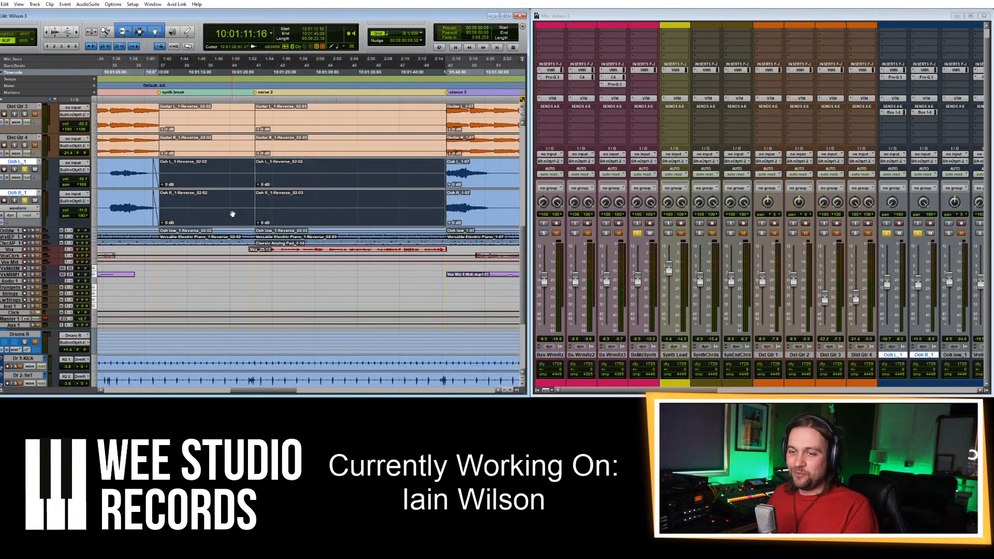
key("Delete")
Enlarge the Ooh low_1 track, place the cursor after its intro phrase, and magnify the waveform display.
key("r")
key("r")
key("r")
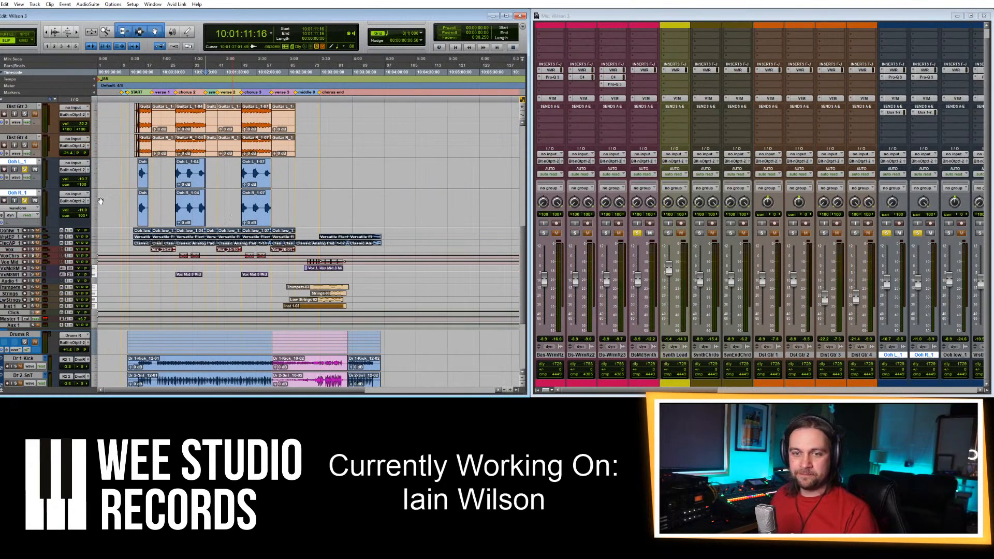
left_click_drag(23, 233, 36, 272)
left_click(163, 255)
key("t")
key("t")
key("t")
mouse_move(198, 256)
left_mouse_down()
mouse_move(248, 258)
mouse_move(196, 251)
left_mouse_up()
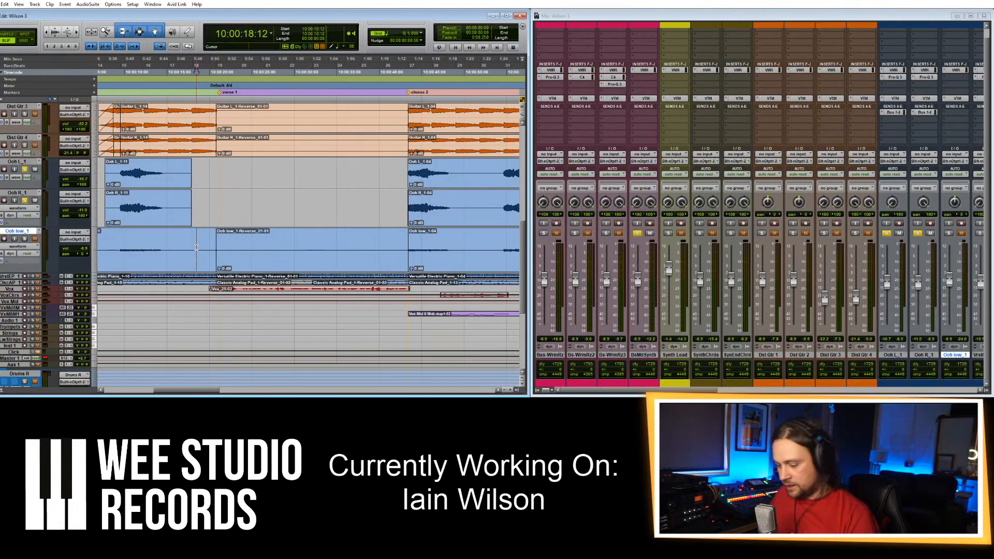
key("ctrl+alt+bracketright")
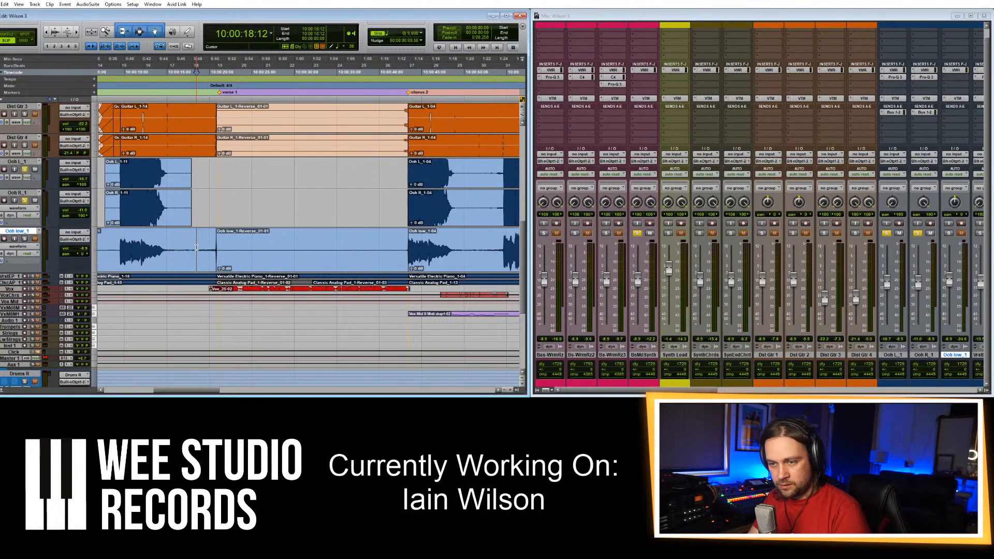
Delete the silent verse 1 reverse clip on Ooh low_1 and trim the silent tail from its intro clip.
double_click(206, 240)
left_click(207, 241)
key("t")
key("t")
key("t")
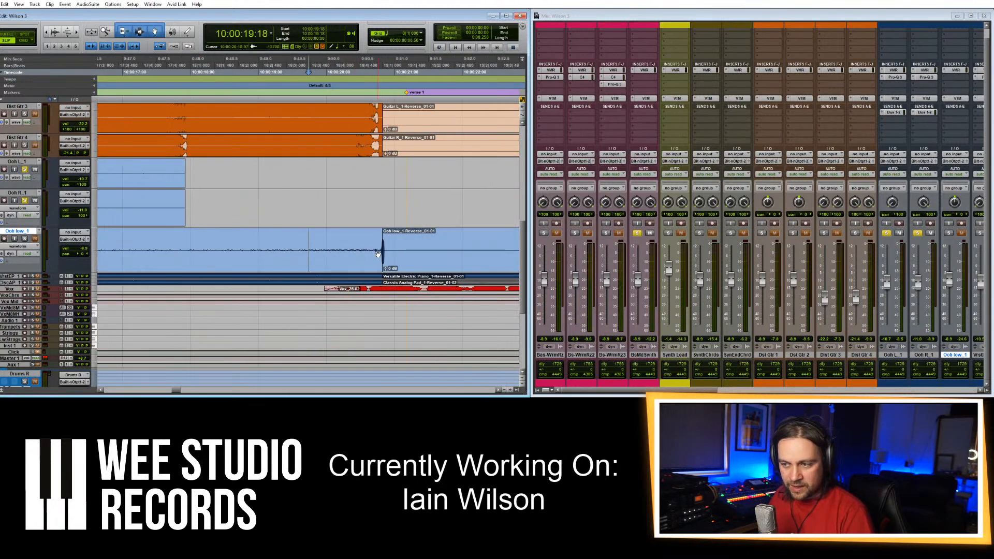
key("r")
key("r")
key("r")
key("r")
left_click(397, 255)
left_click(299, 257)
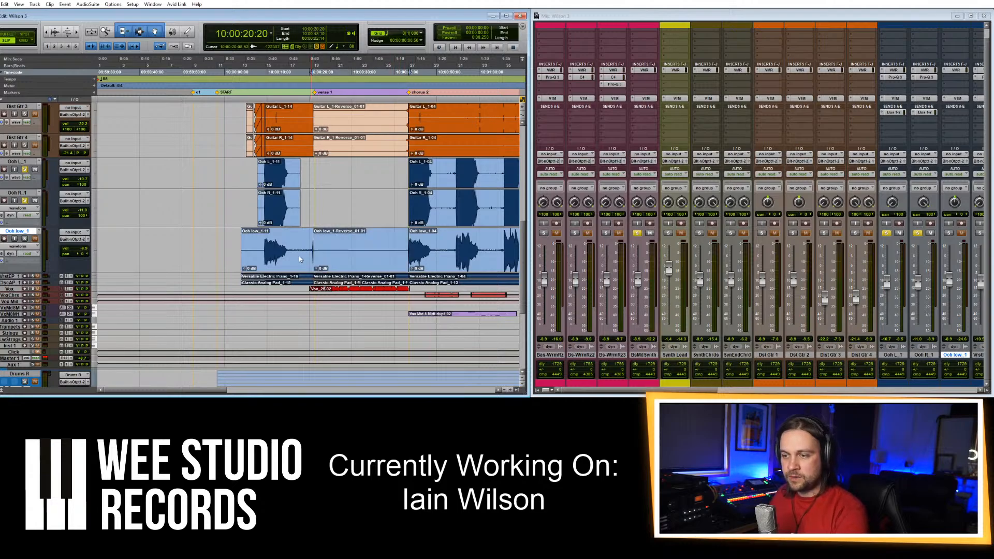
key("Delete")
left_click_drag(311, 254, 288, 236)
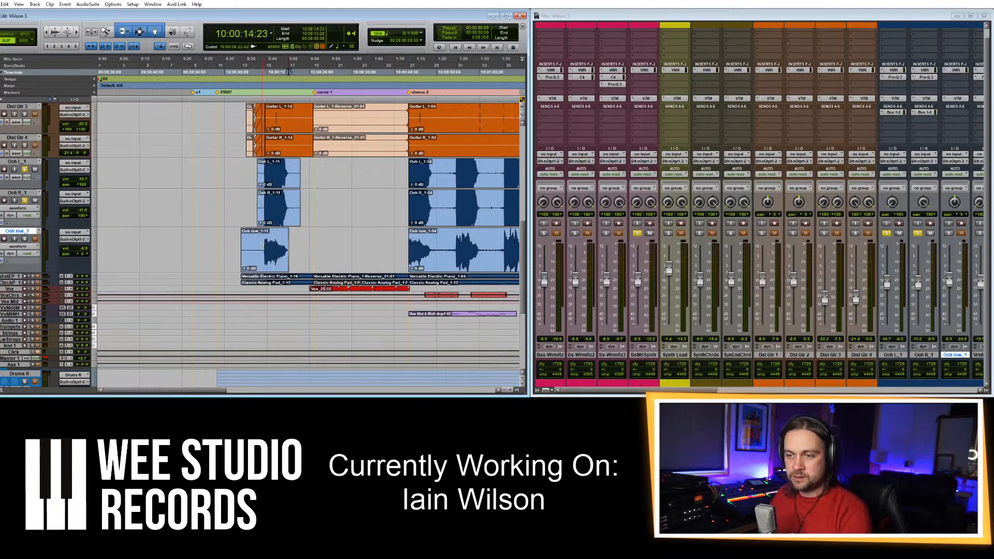
Delete the silent reverse clips in verse 2 and the synth break on the Ooh low_1 track.
key("r")
key("r")
left_click(229, 260)
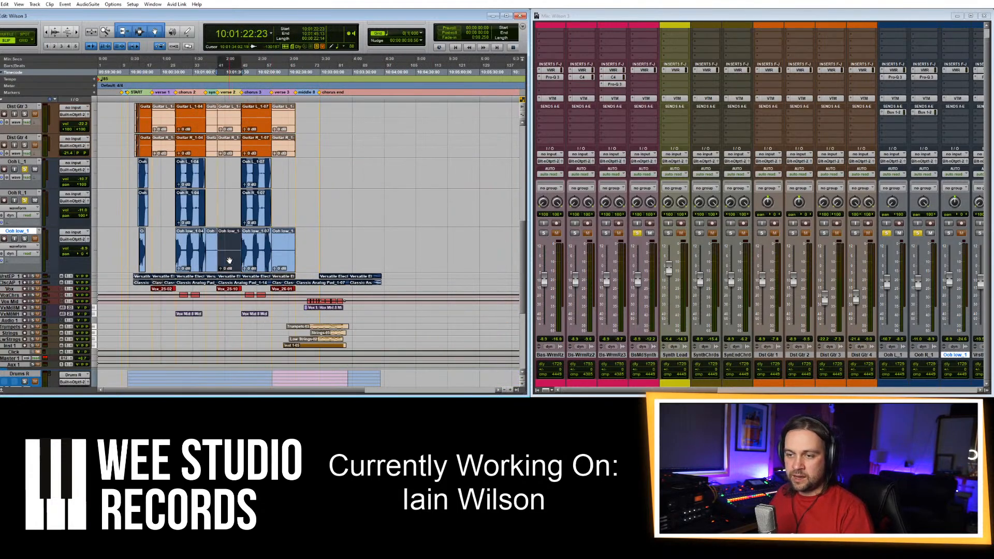
key("Delete")
left_click(211, 256)
key("Delete")
left_click(210, 242)
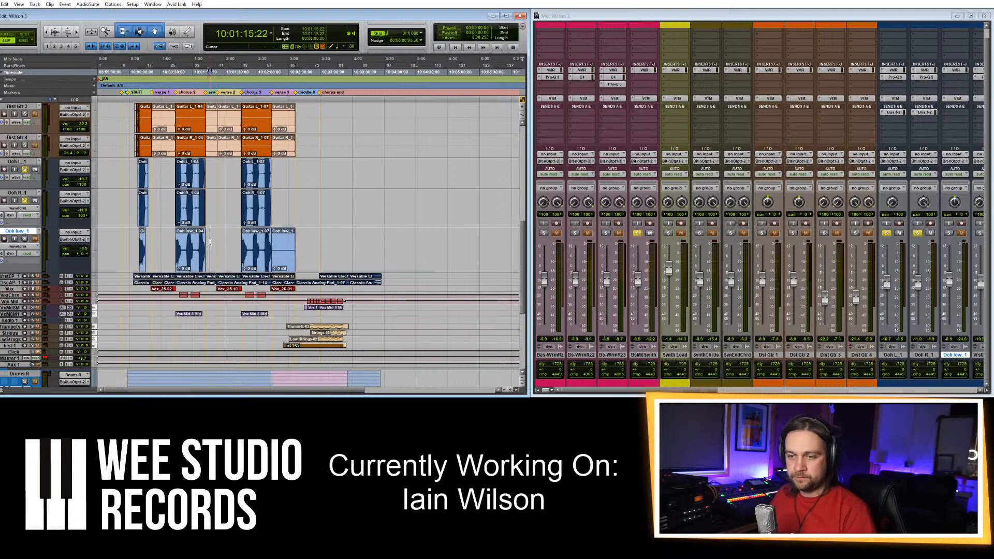
Add a short fade-out at the end of the chorus 2 clip on Ooh low_1.
key("t")
key("t")
key("t")
key("t")
left_click_drag(237, 237, 230, 236)
Delete the silent reverse clip in verse 3 on the Ooh low_1 track.
key("r")
key("r")
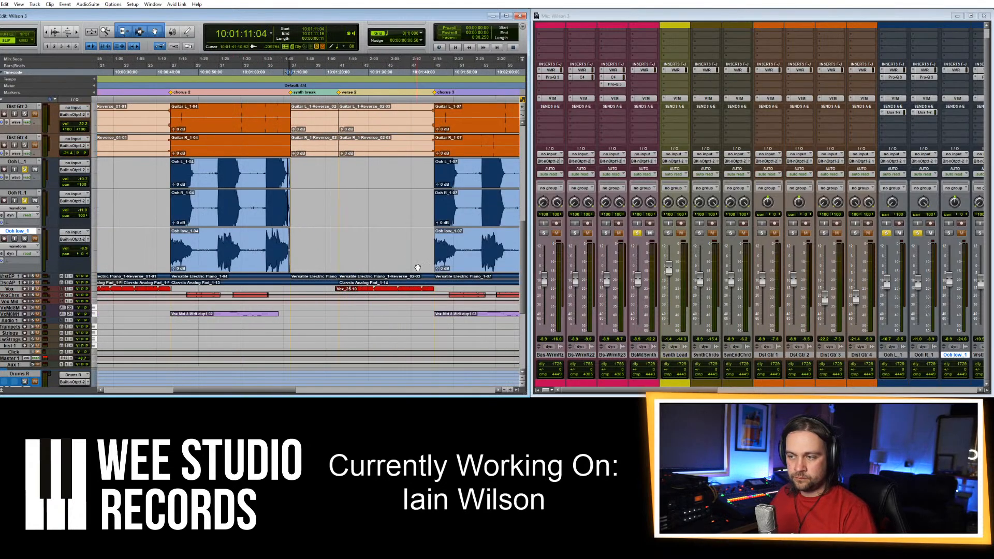
key("r")
left_click(437, 254)
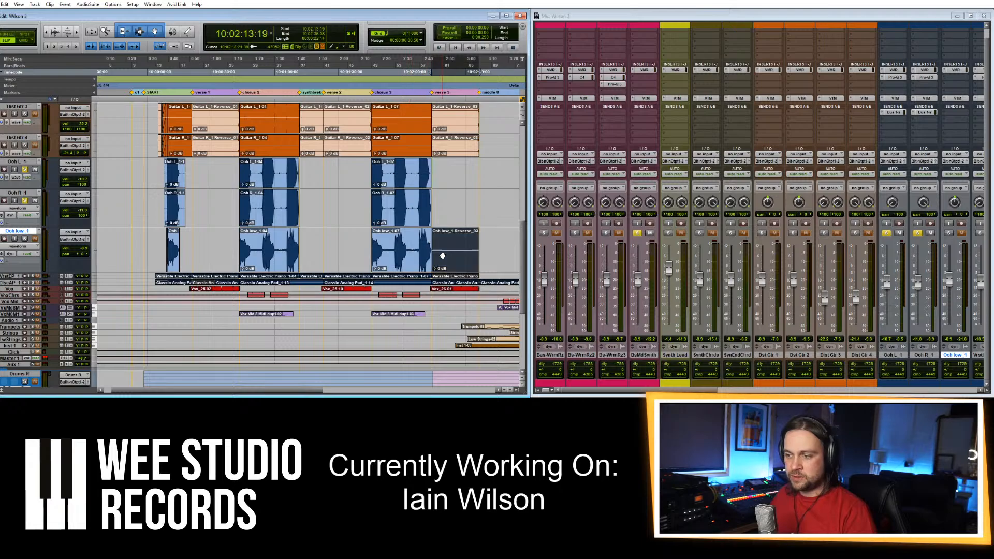
key("Delete")
Add short fade-outs at the ends of the chorus 3 clips on the three Ooh tracks.
key("t")
key("t")
key("t")
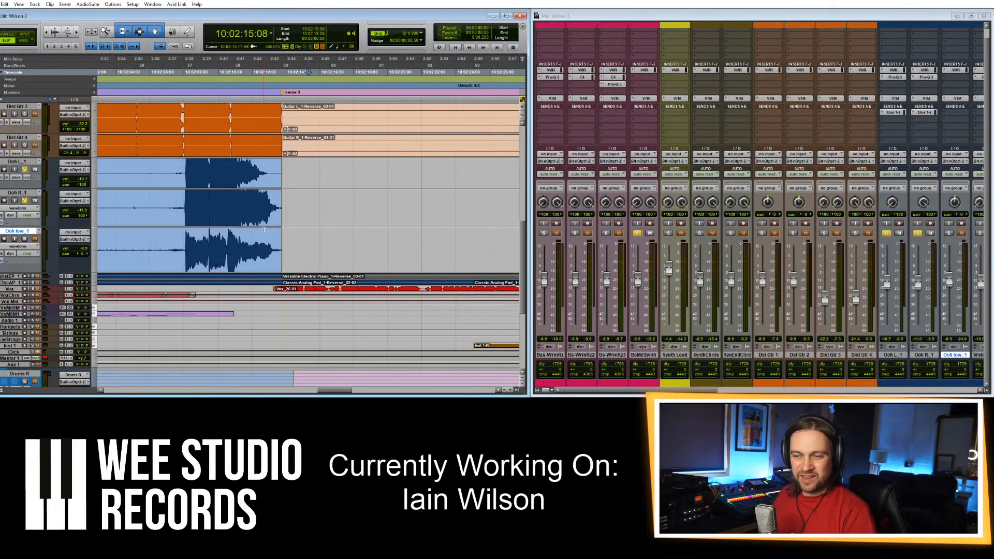
left_click_drag(279, 230, 273, 231)
left_click_drag(280, 192, 276, 163)
Solo Ooh low_1 with the other Ooh tracks, audition them in chorus 2, and clear the Ooh solos.
key("r")
key("r")
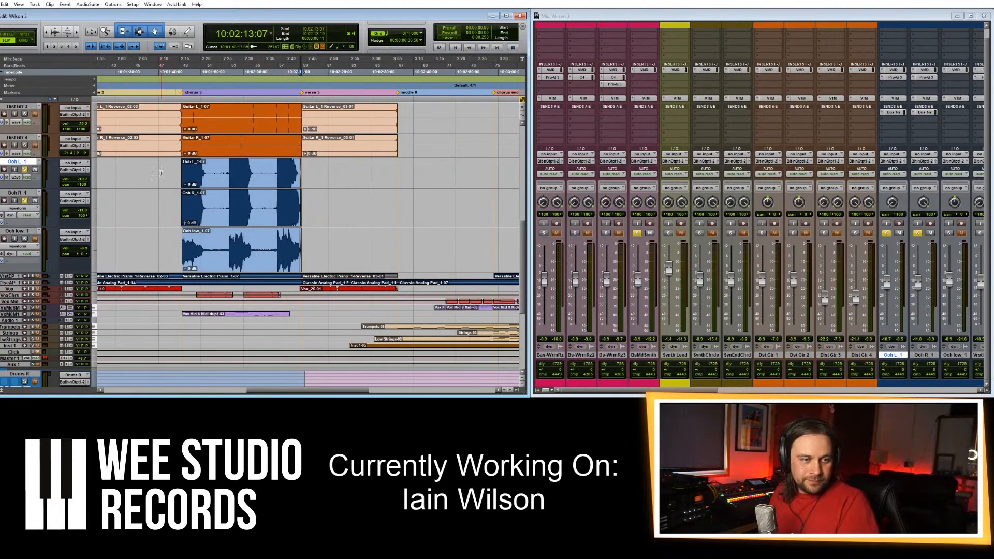
key("r")
left_click(25, 239)
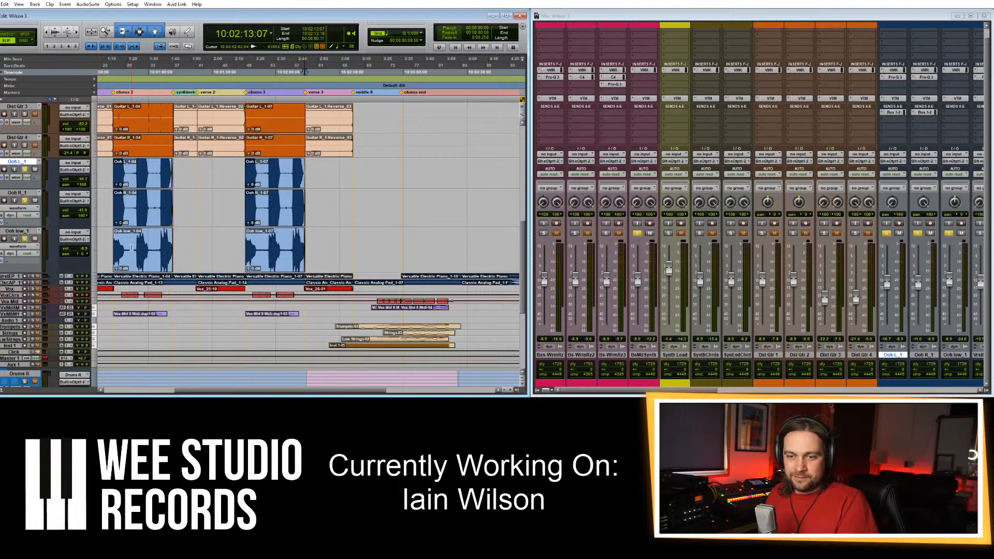
left_click(141, 247)
key("space")
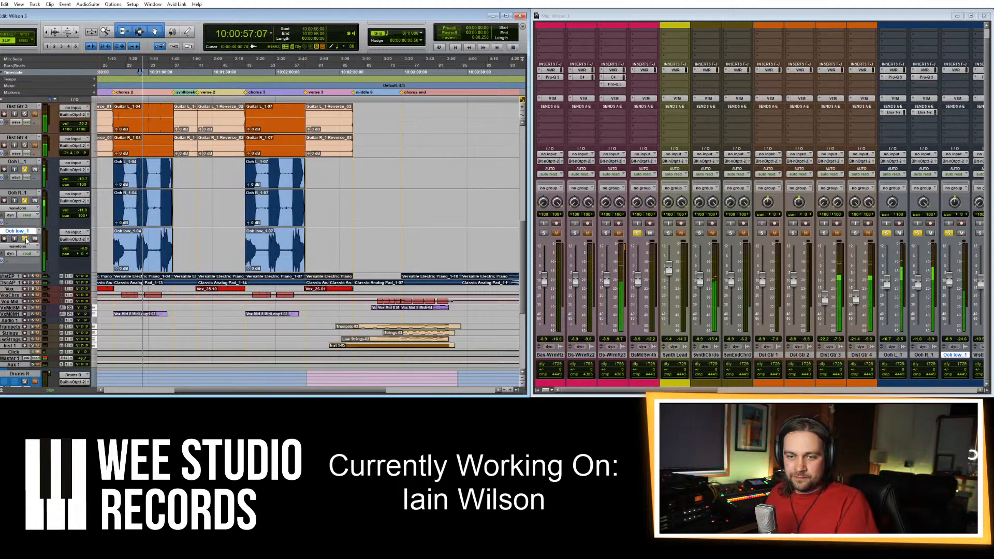
left_click(25, 238)
left_click(24, 201)
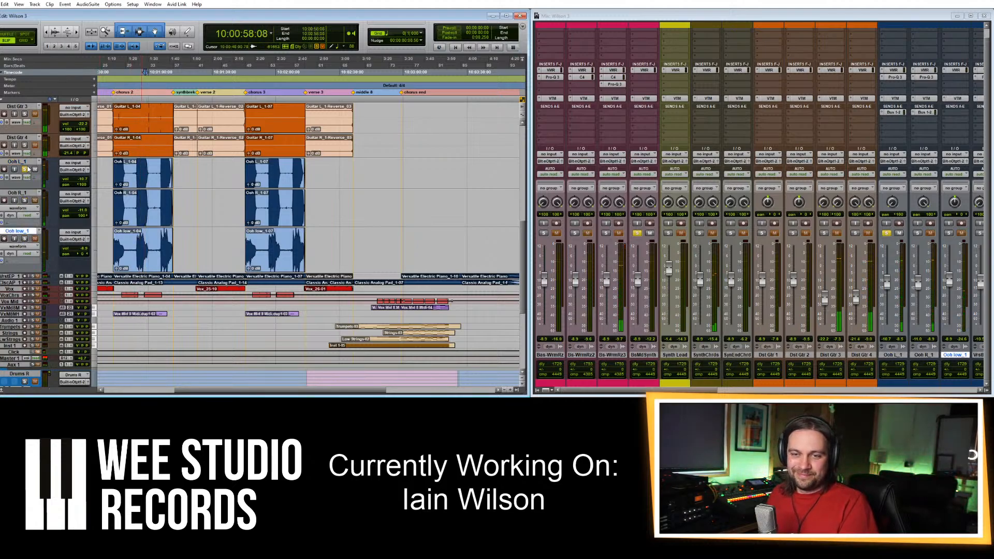
Enlarge the Versatile Electric Piano and Classic Analog Pad tracks and show their whole arrangement.
scroll(69, 254, "down", 2)
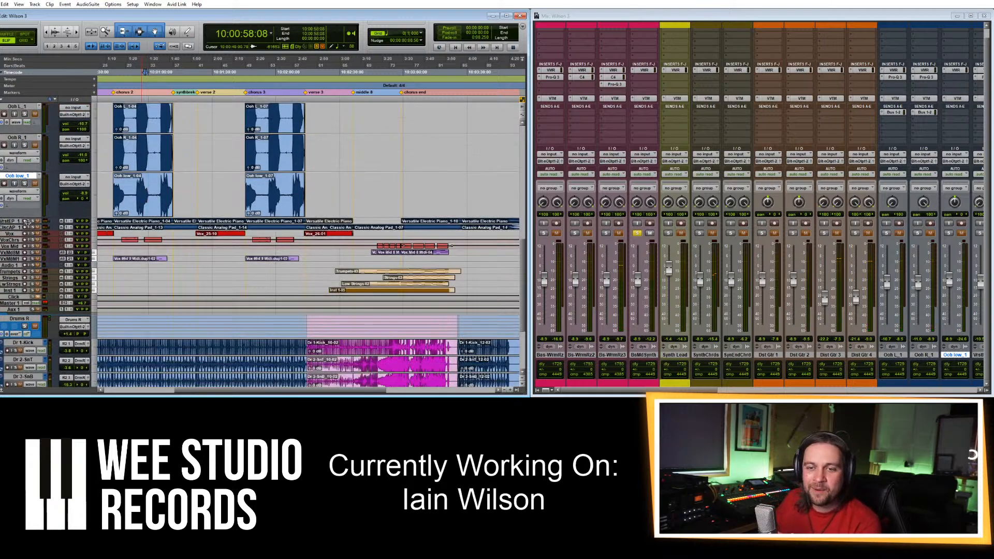
left_click_drag(27, 223, 24, 301)
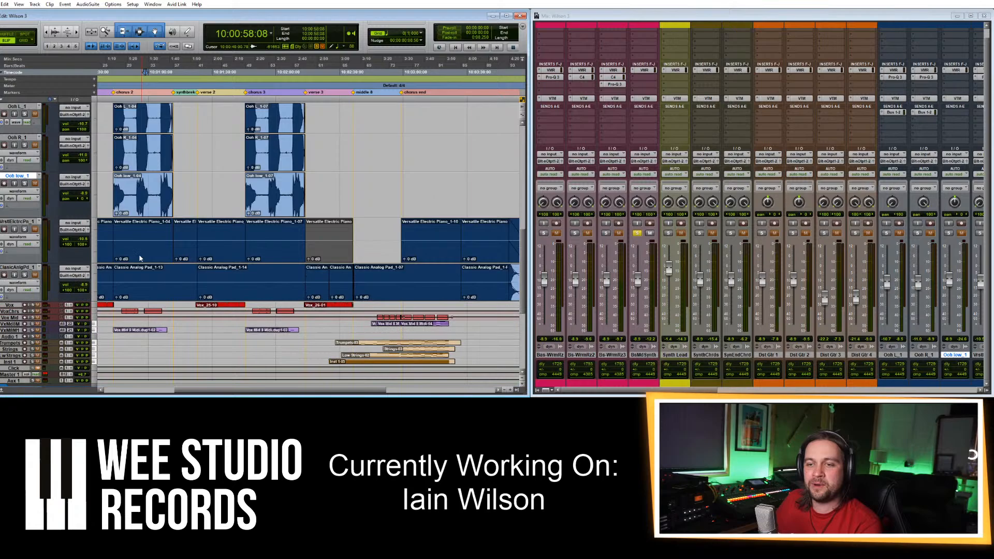
left_click(188, 233)
key("r")
scroll(92, 212, "up", 3)
scroll(78, 300, "down", 3)
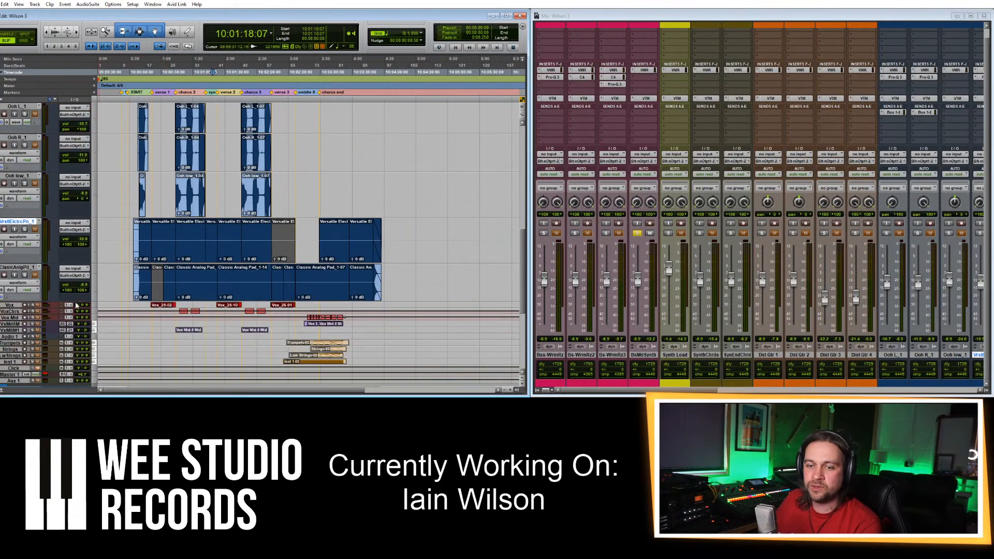
Move the Ooh L_1, Ooh R_1 and Ooh low_1 tracks below the Classic Analog Pad track, directly above Vox.
scroll(30, 125, "up", 1)
left_click(20, 131)
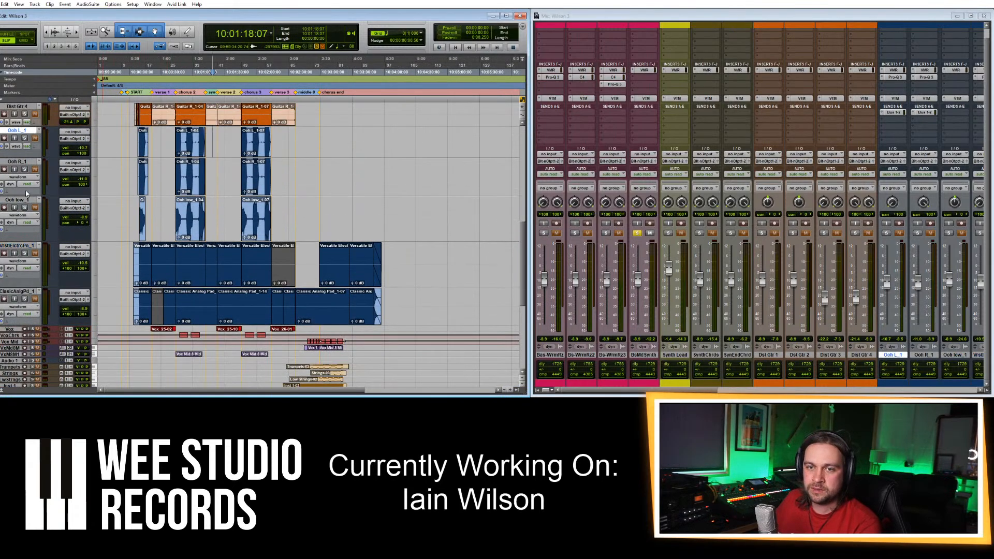
left_click(23, 200, "shift")
left_click_drag(25, 134, 26, 322)
scroll(170, 271, "up", 2)
scroll(170, 271, "down", 4)
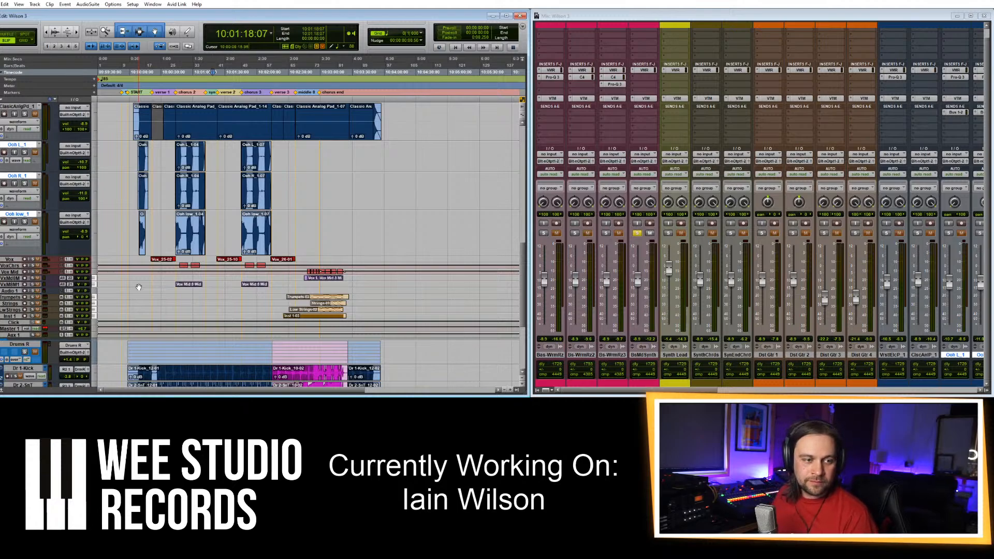
Remove the silence before and after the intro phrase on the Ooh L_1 and Ooh R_1 tracks.
left_click(144, 151)
key("t")
key("t")
key("t")
key("t")
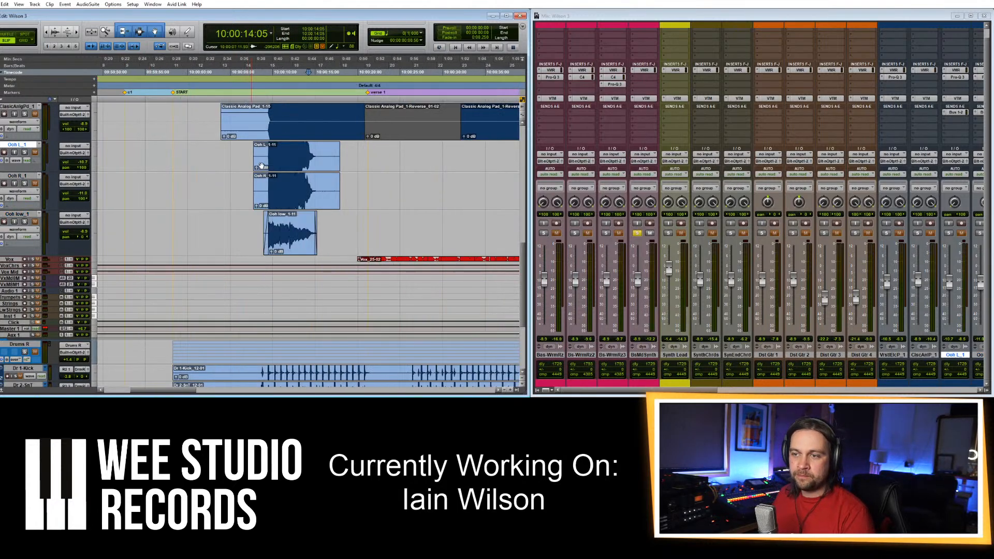
left_click_drag(226, 148, 167, 195)
key("Delete")
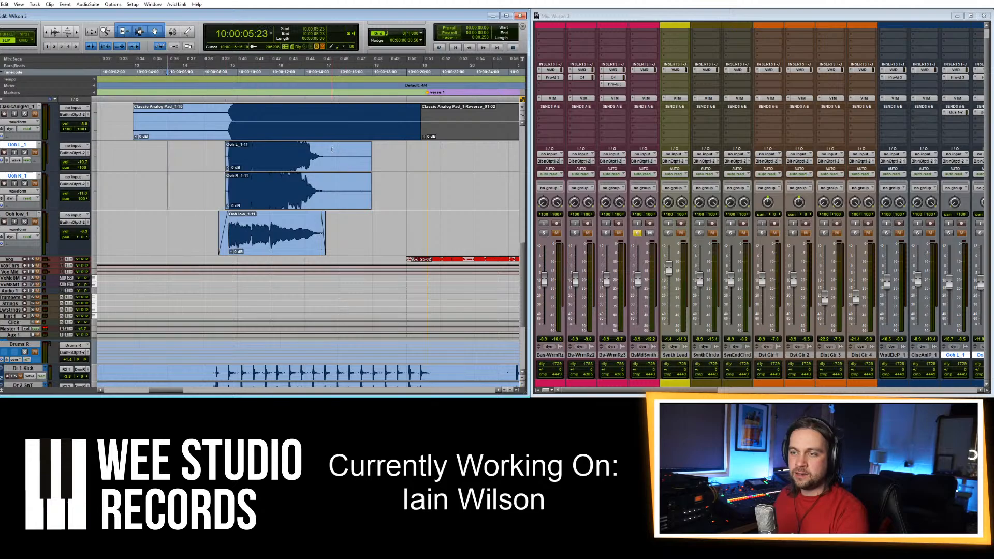
left_click_drag(332, 159, 391, 200)
key("Delete")
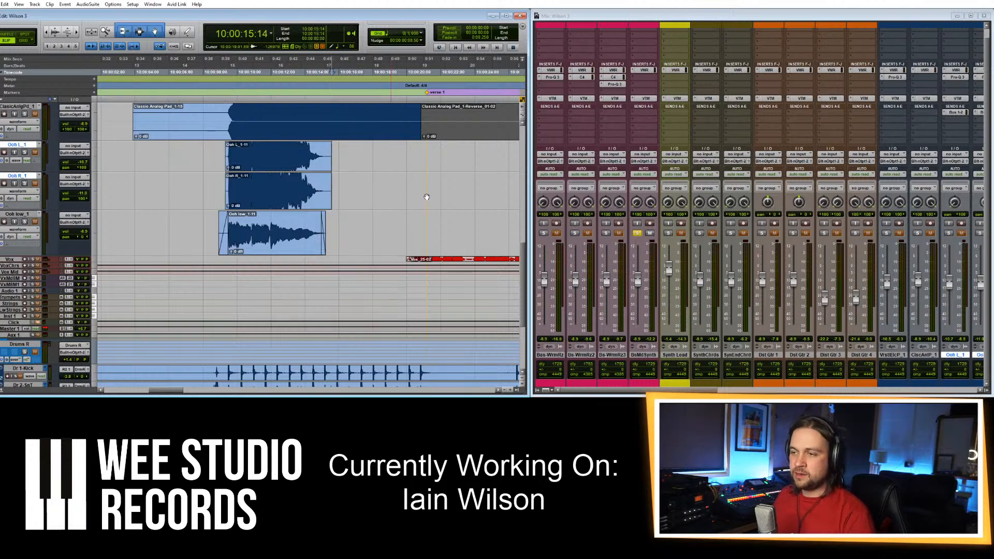
Enlarge the Vox track and reduce the waveform magnification with the whole song in view.
key("r")
key("r")
key("r")
left_click(428, 158)
key("r")
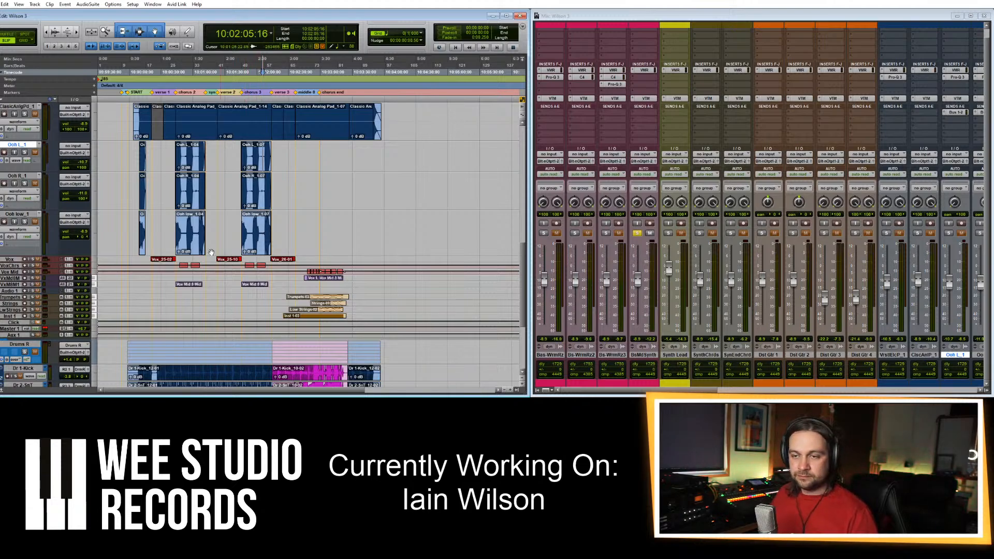
left_click_drag(44, 262, 44, 301)
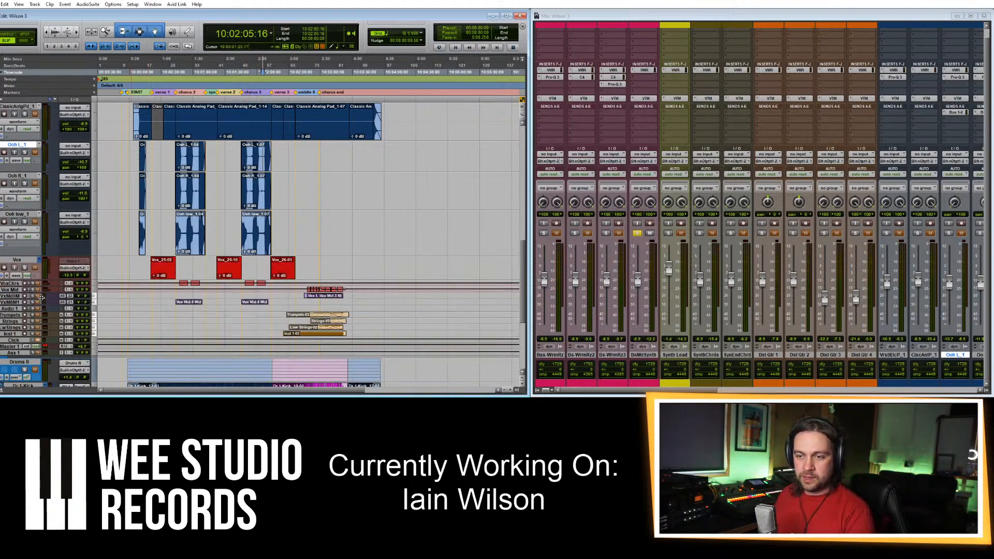
left_click(165, 270)
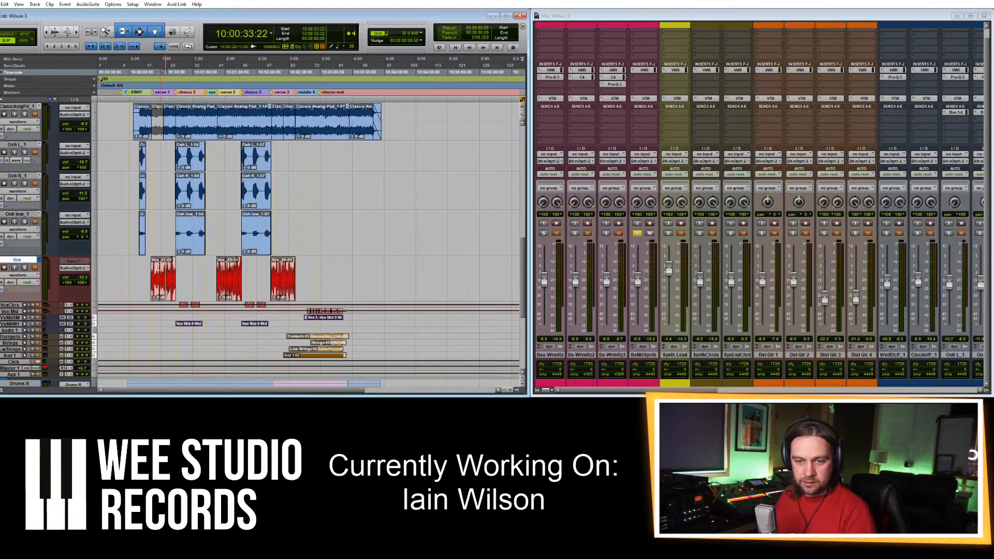
Colour the Ooh L_1, Ooh R_1 and Ooh low_1 tracks dark red.
scroll(129, 259, "down", 2)
scroll(146, 216, "up", 3)
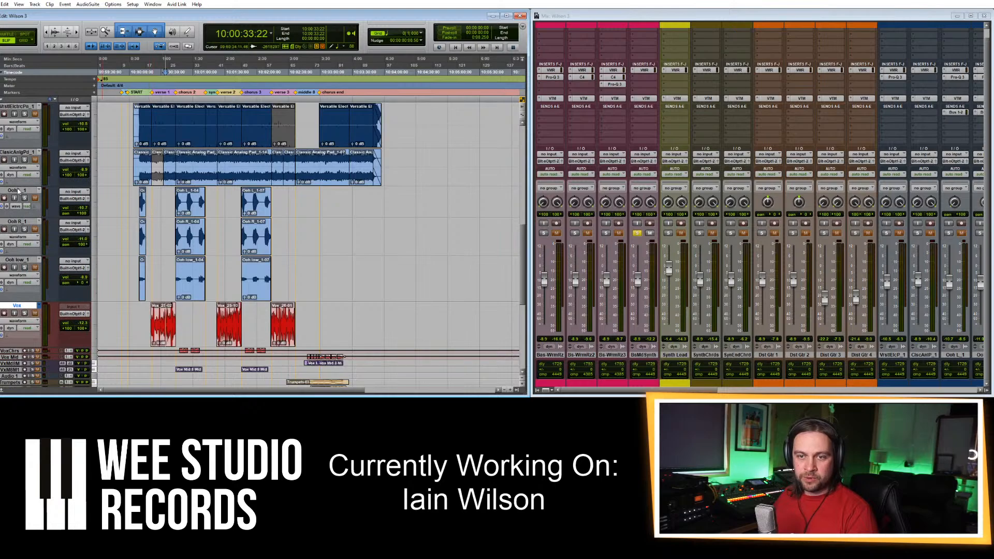
double_click(3, 276)
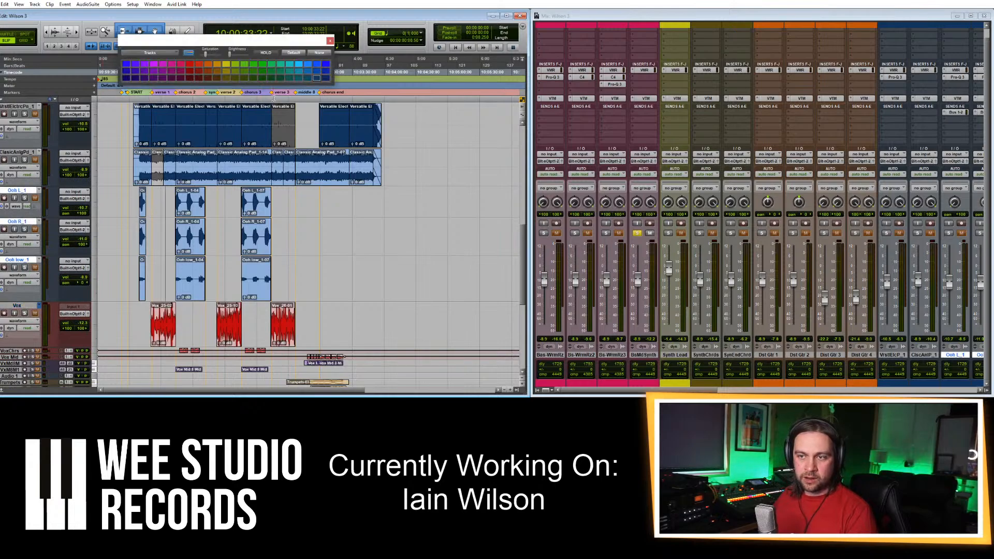
left_click(190, 77)
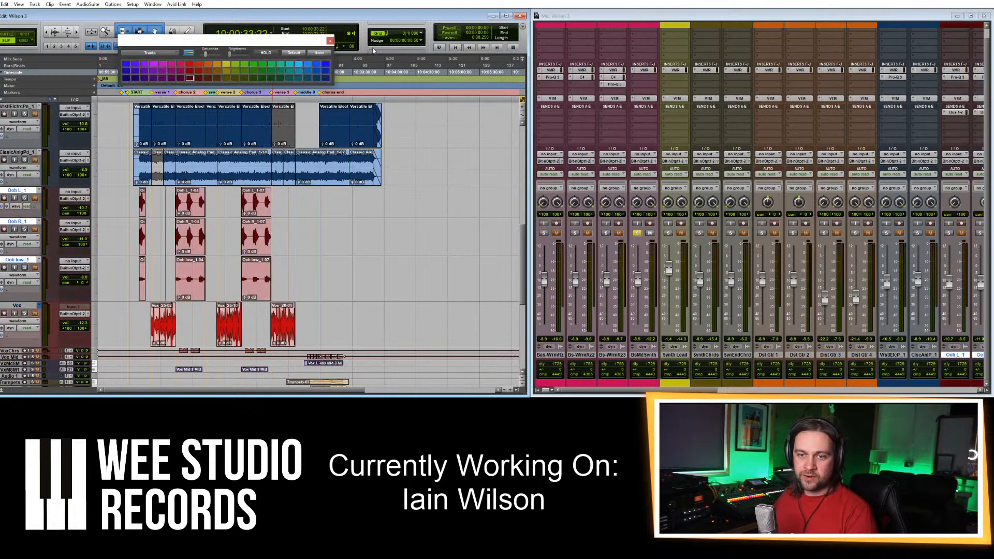
left_click(330, 41)
Enlarge the Vox Chorus and Vox Mid tracks and switch both from volume to waveform view.
scroll(45, 275, "down", 4)
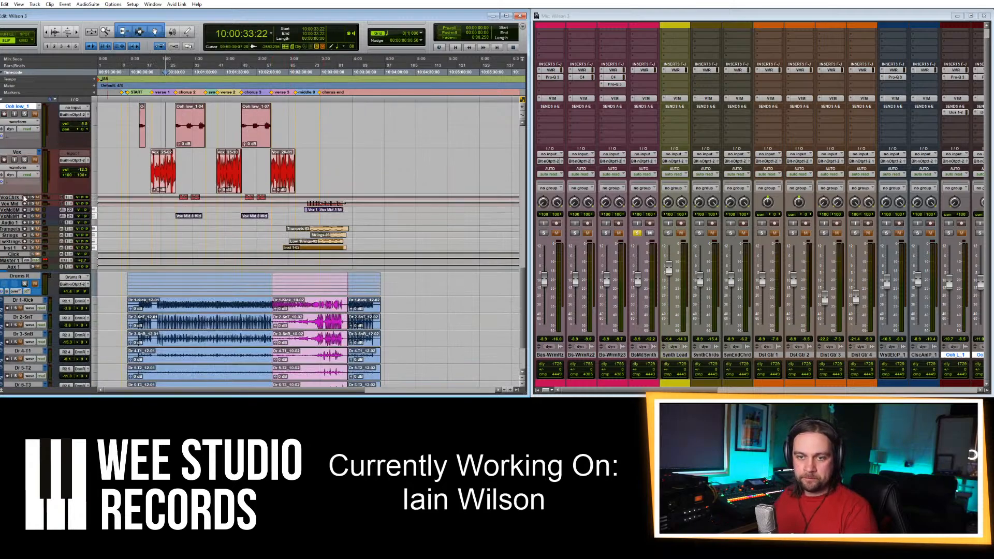
left_click_drag(23, 205, 37, 281)
left_click(172, 220)
key("minus")
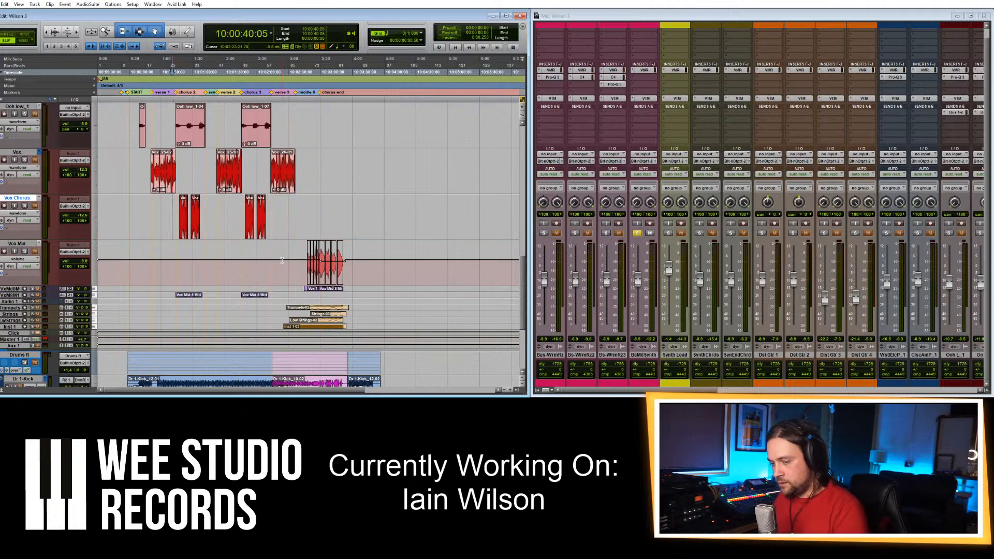
left_click(293, 271)
key("minus")
Audition the Vox Mid clips from just after the chorus end marker and clear the solo on the bass synth track.
left_click(327, 271)
key("space")
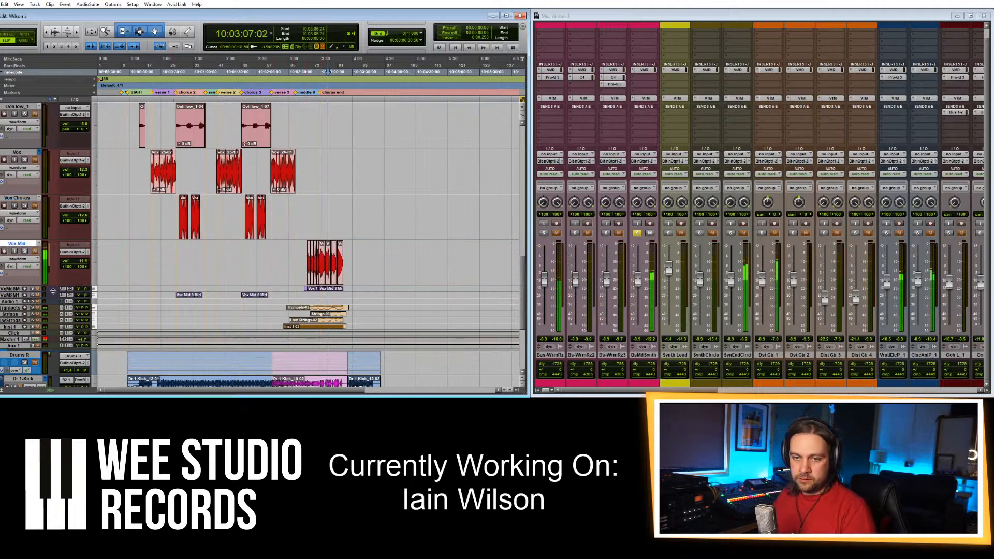
scroll(291, 306, "down", 5)
scroll(190, 309, "up", 15)
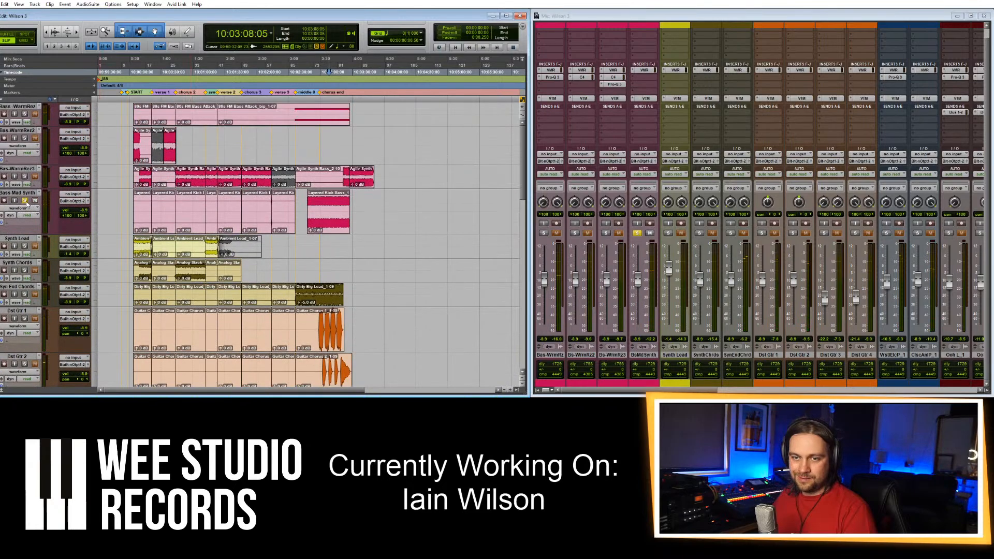
left_click(24, 201)
Enlarge the two Vox Mid 8 Midi tracks and Audio 1, and zoom in just before the middle 8 MIDI clips.
scroll(257, 263, "down", 10)
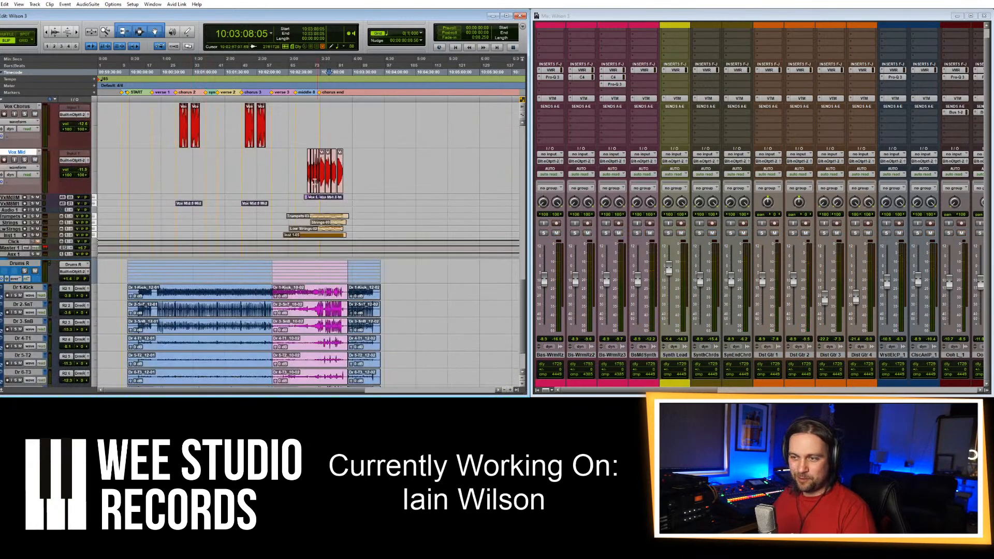
scroll(44, 203, "down", 2)
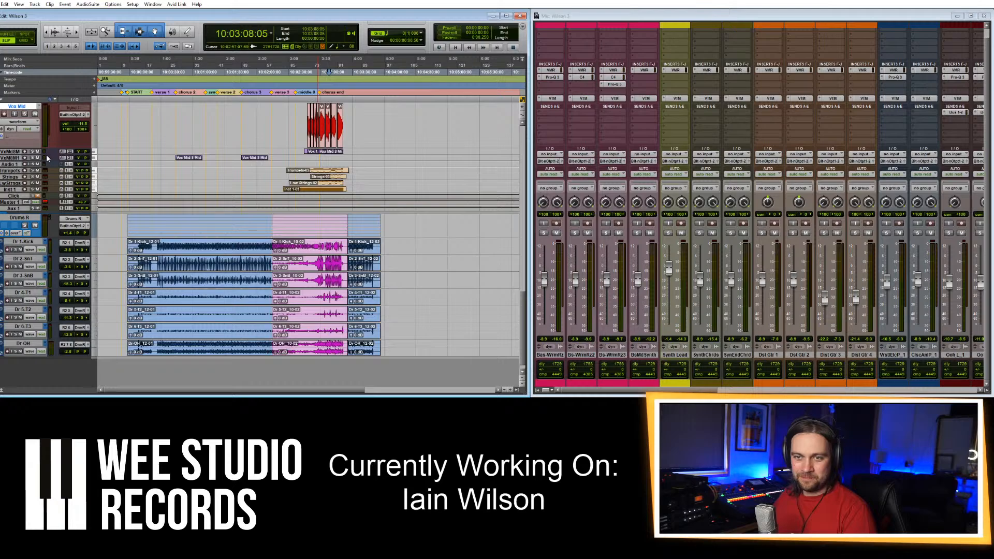
left_click_drag(46, 155, 38, 273)
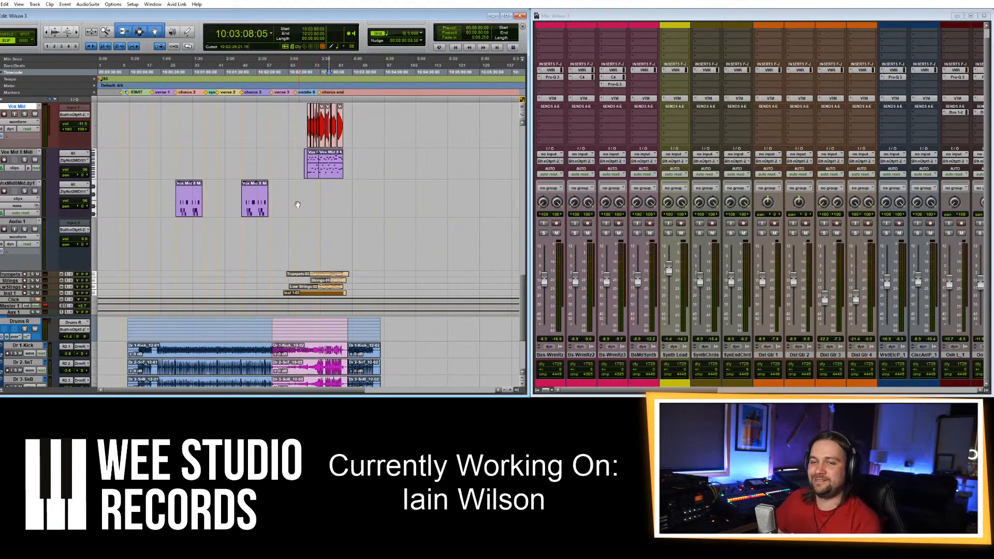
left_click(301, 158)
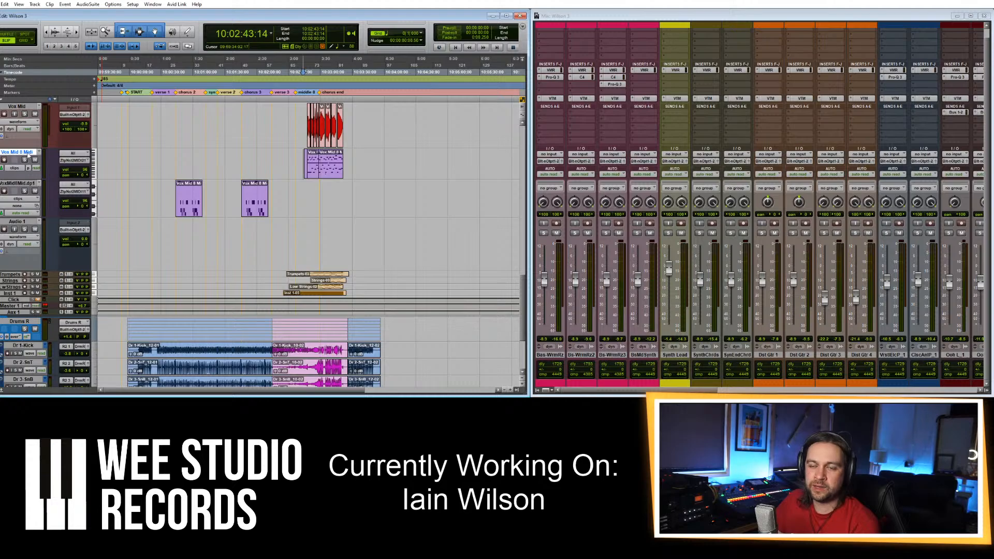
key("ctrl+bracketright")
key("ctrl+bracketright")
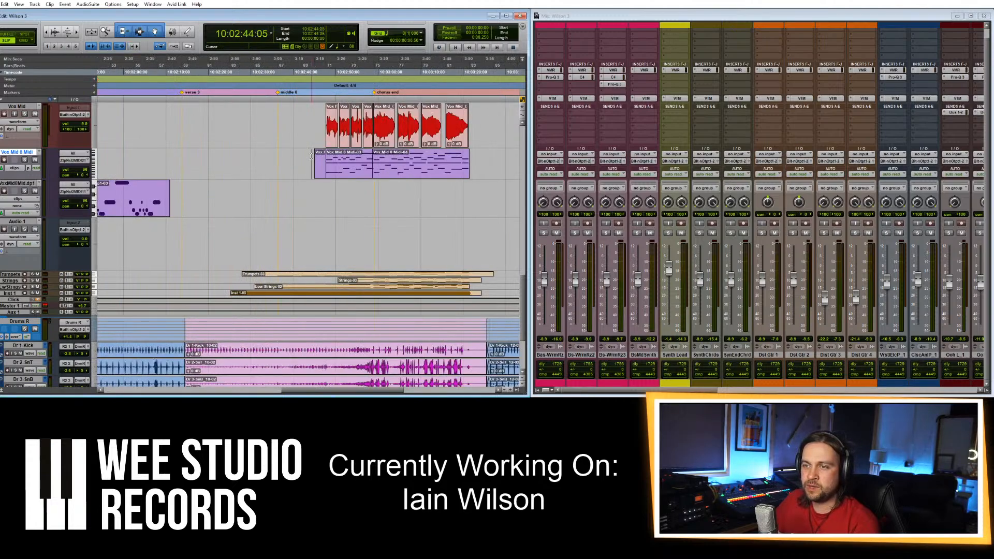
Audition the first Vox Mid 8 Midi track and Vox Mid soloed together, and enlarge that MIDI track to show its notes.
left_click(25, 160)
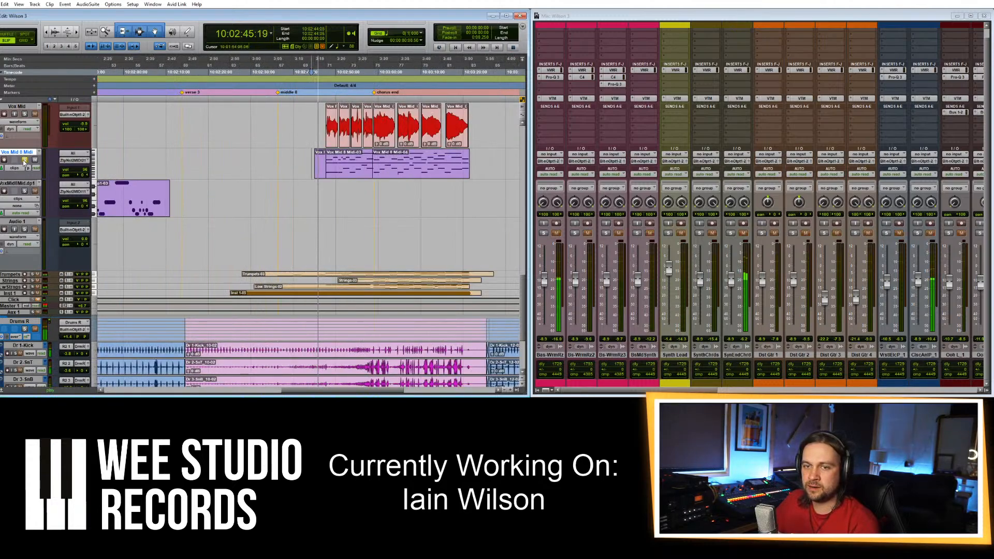
left_click(26, 115)
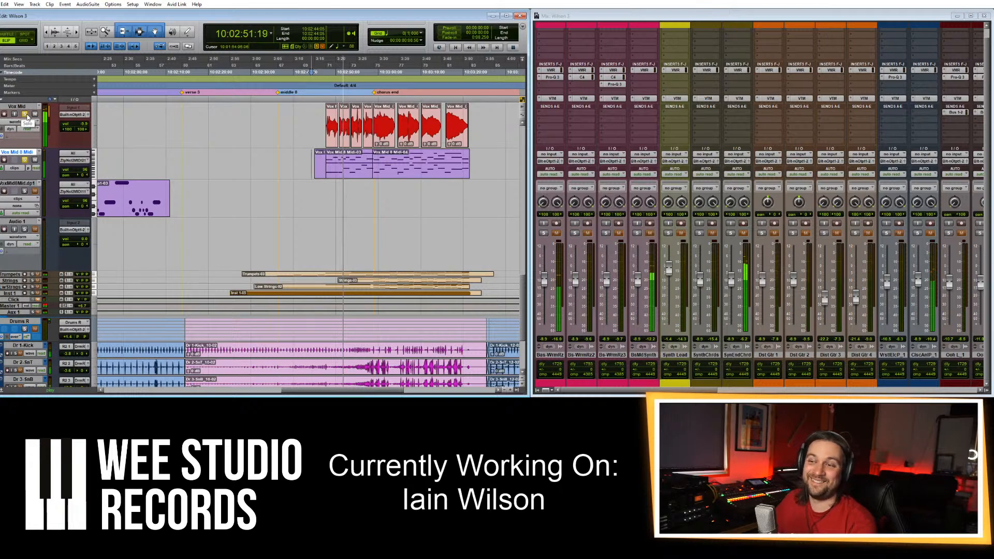
key("space")
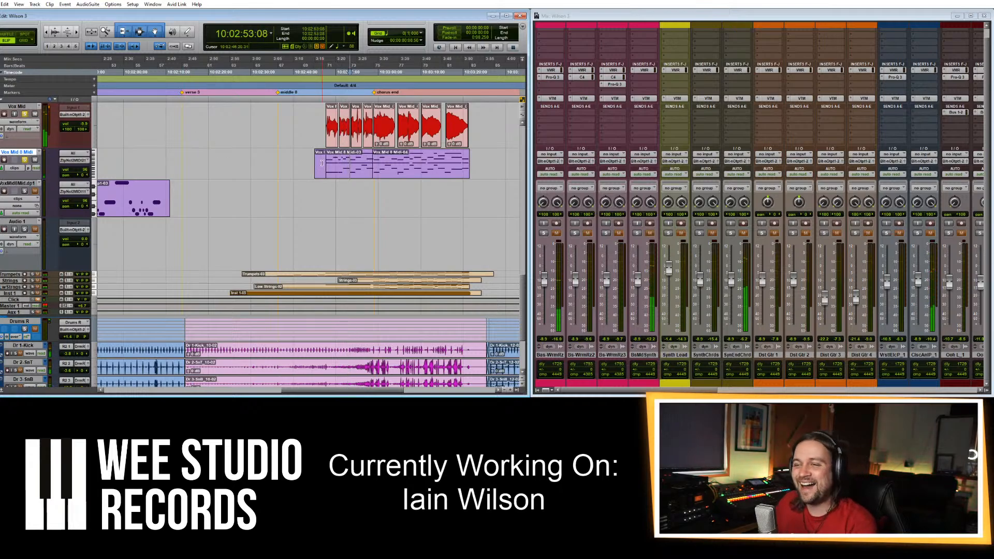
key("t")
key("t")
scroll(340, 193, "up", 2)
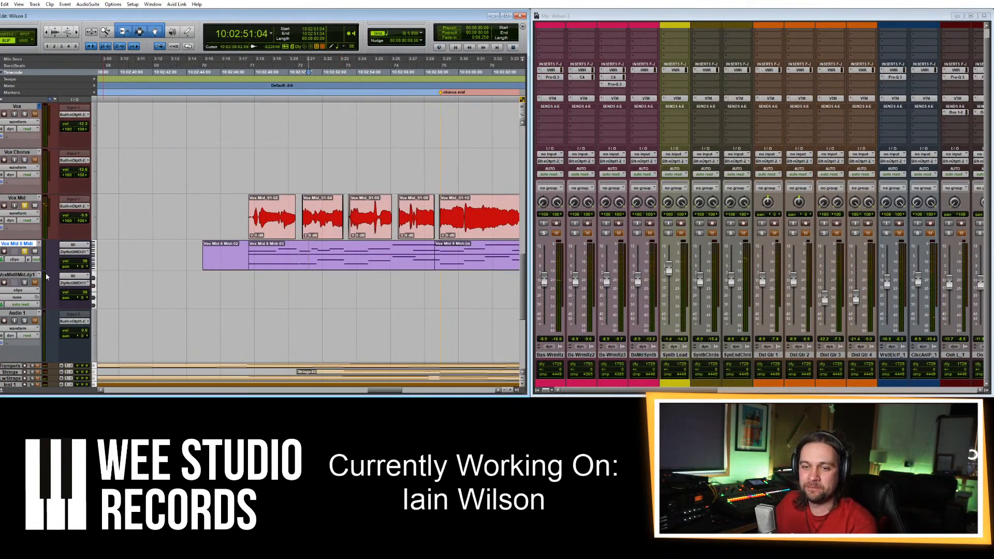
left_click_drag(44, 273, 43, 323)
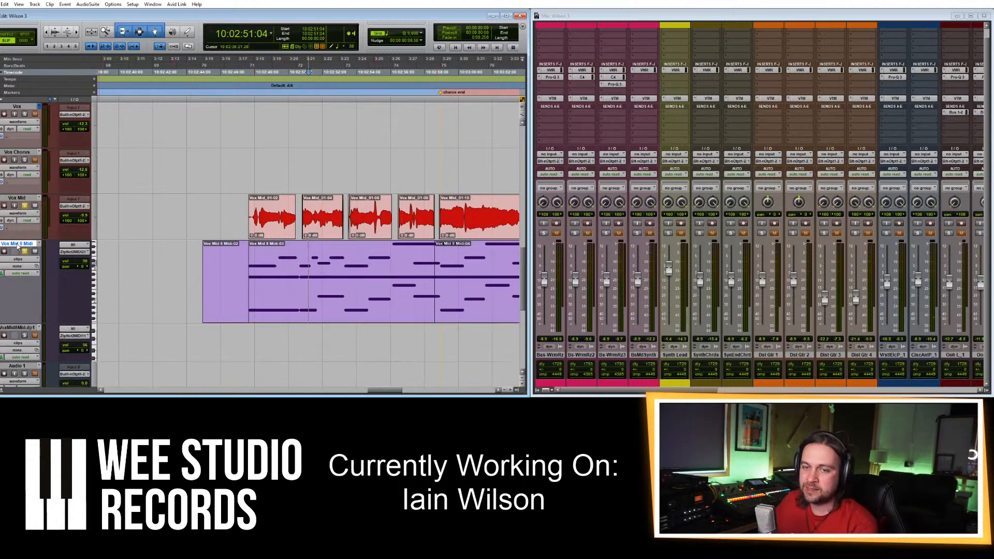
Check in the mixer which Vox Mid plug-in the first Vox Mid 8 Midi track's MIDI output is routed to.
left_click_drag(683, 391, 780, 394)
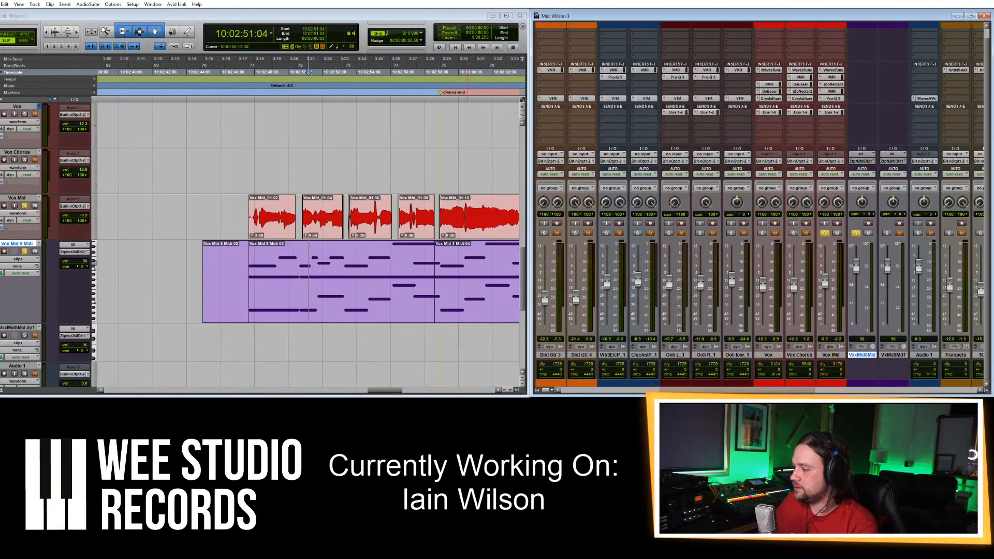
left_click(867, 164)
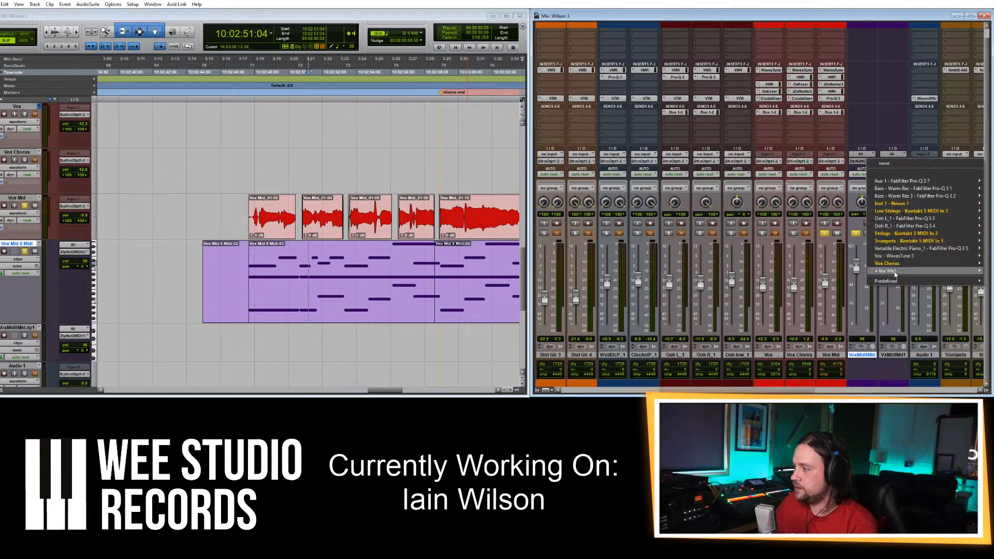
mouse_move(894, 274)
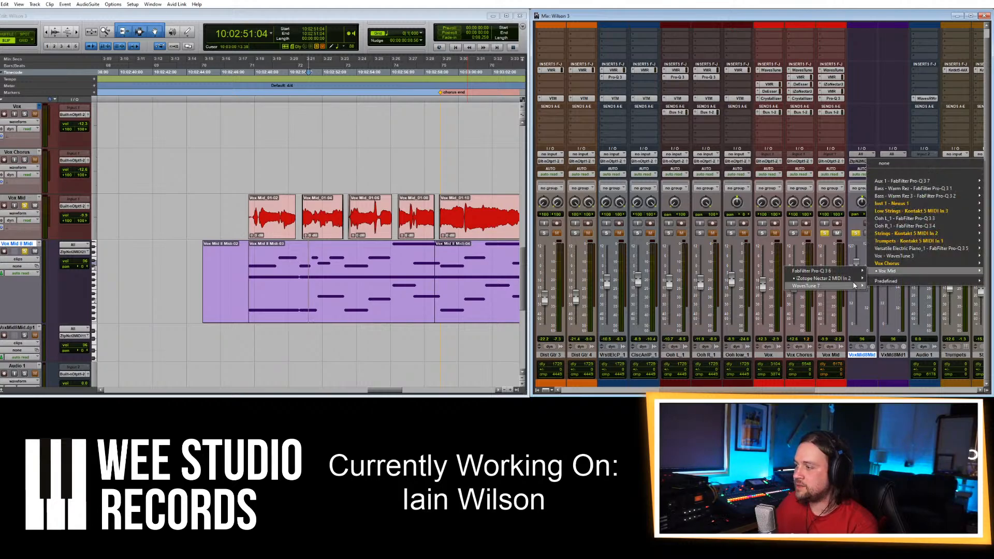
left_click(849, 17)
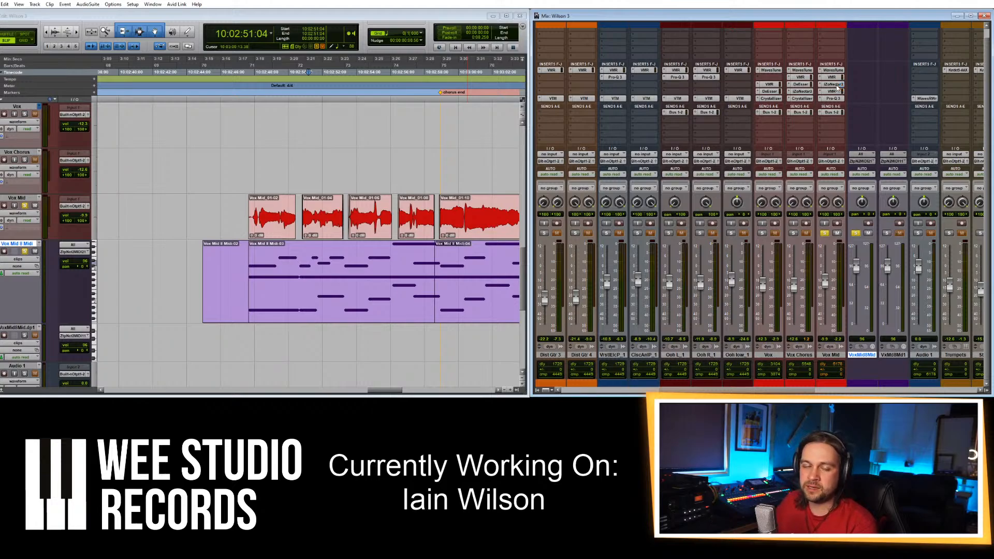
Examine the Harmony module of the iZotope Nectar 2 insert on Vox Mid and close the plug-in window.
left_click(834, 84)
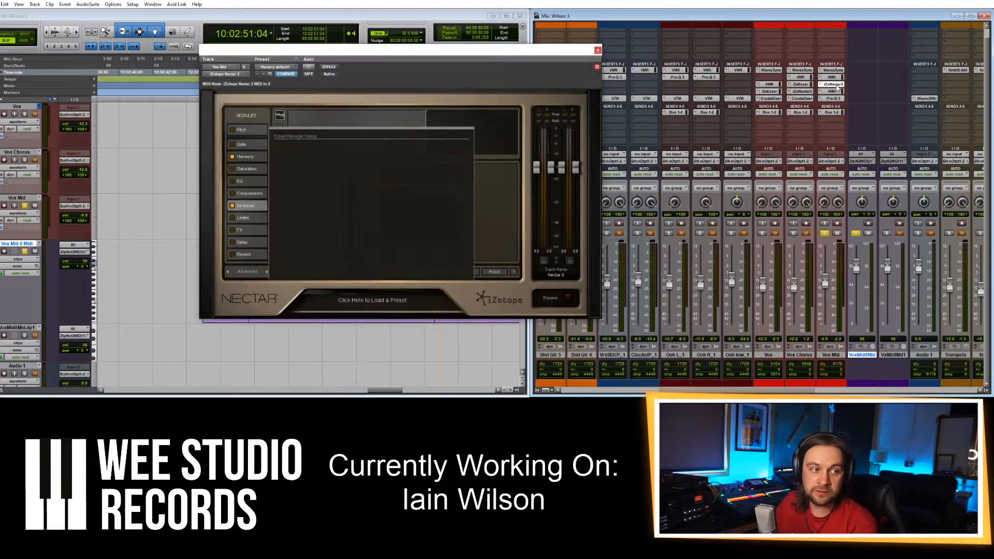
left_click(247, 158)
left_click(458, 275)
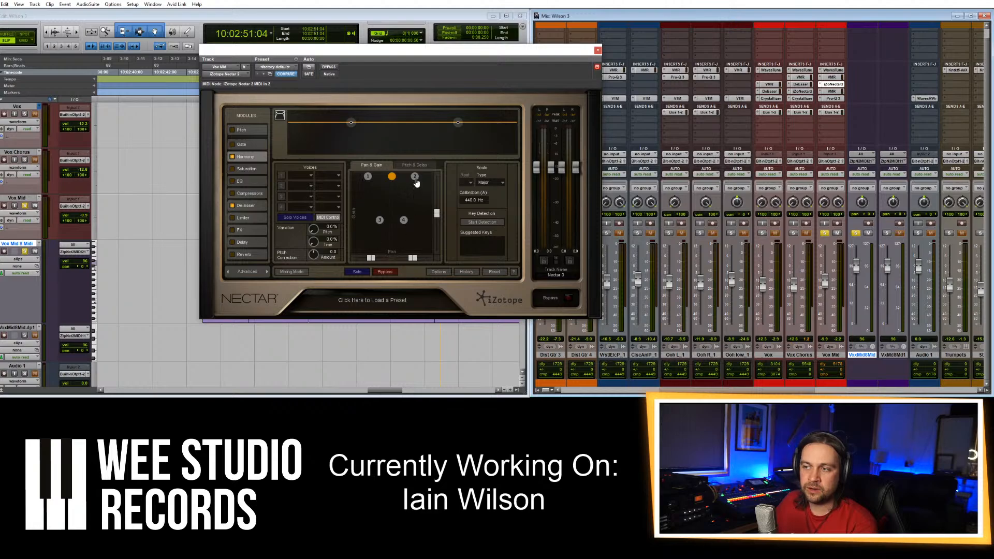
left_click_drag(490, 51, 808, 57)
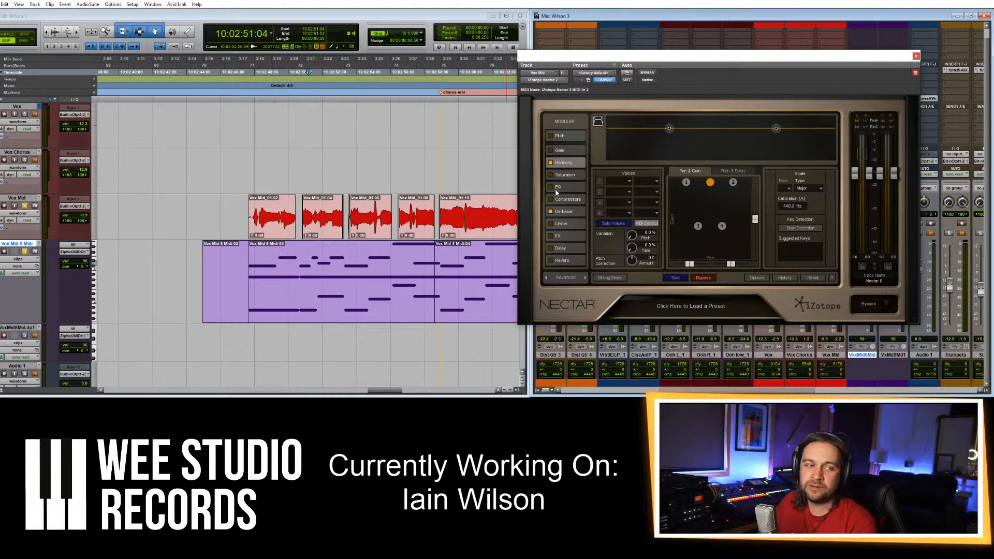
left_click(916, 56)
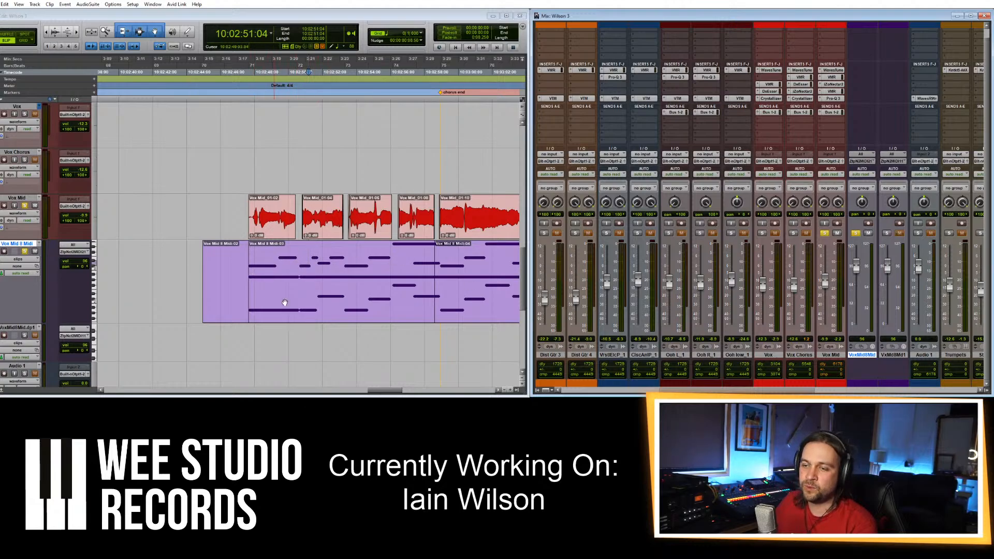
Play the soloed Vox Mid and Vox Mid 8 Midi tracks from just before the first Vox Mid clip through to the last one.
scroll(285, 302, "right", 3)
left_click(157, 208)
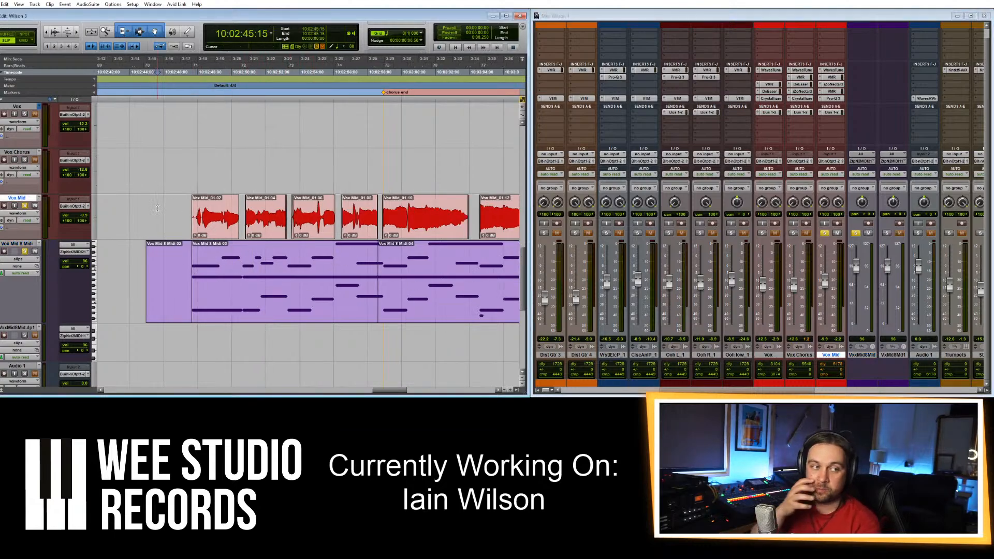
key("space")
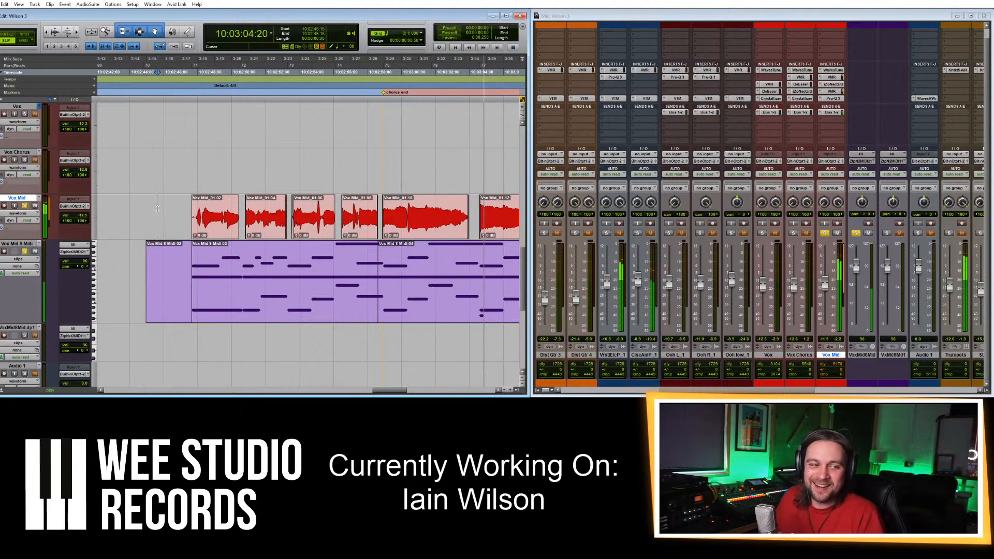
key("r")
key("r")
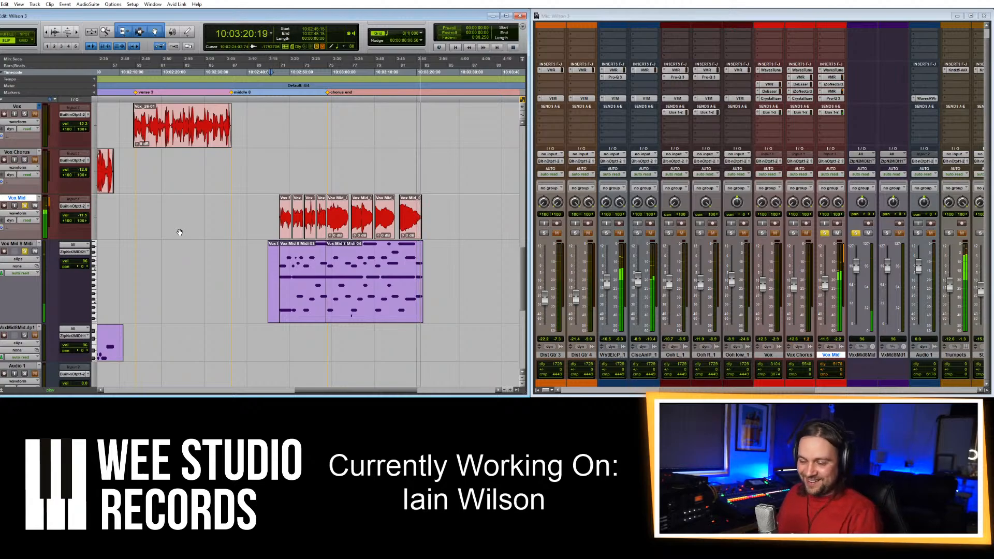
key("r")
key("space")
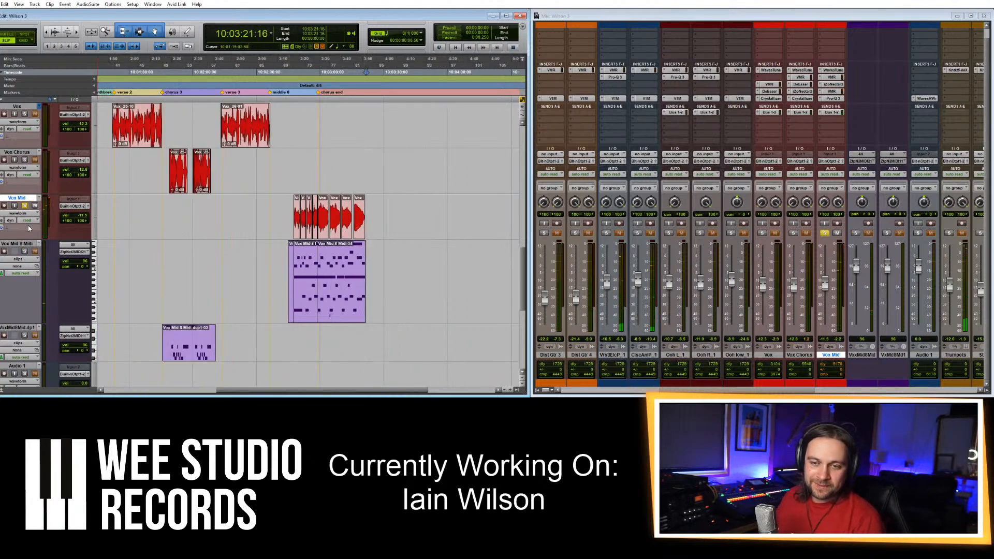
Audition the chorus after verse 2 with the second Vox Mid 8 Midi track and Vox Chorus soloed, and clear both solos.
left_click(162, 265)
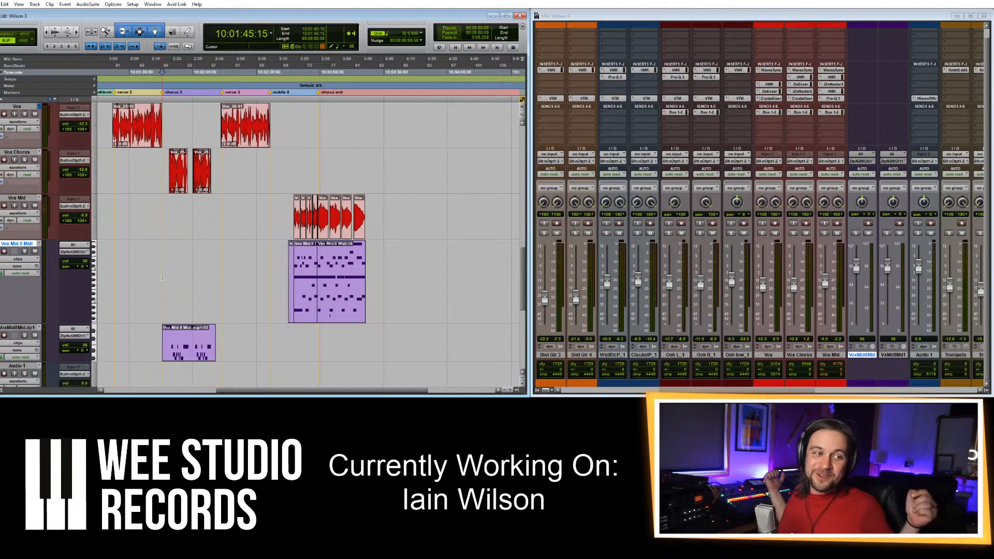
key("space")
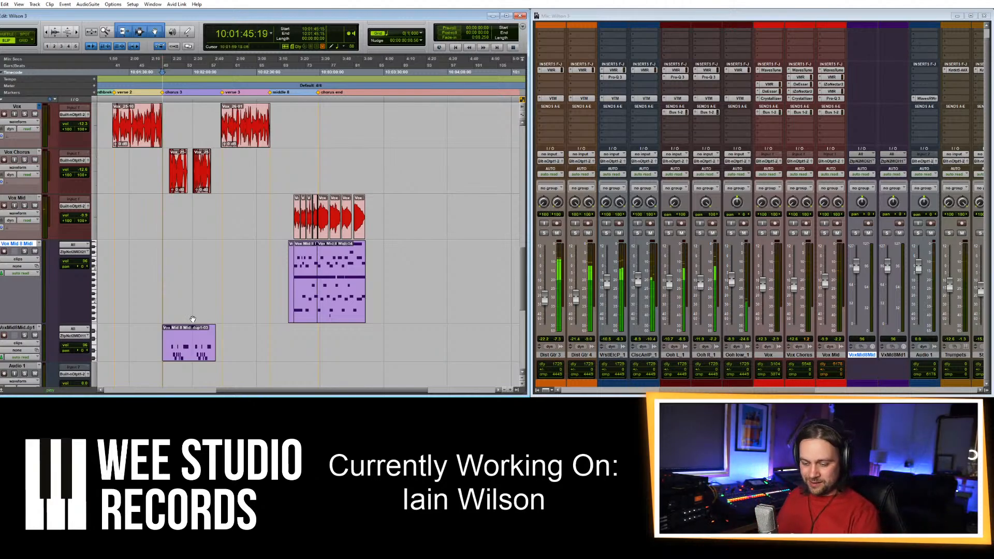
key("t")
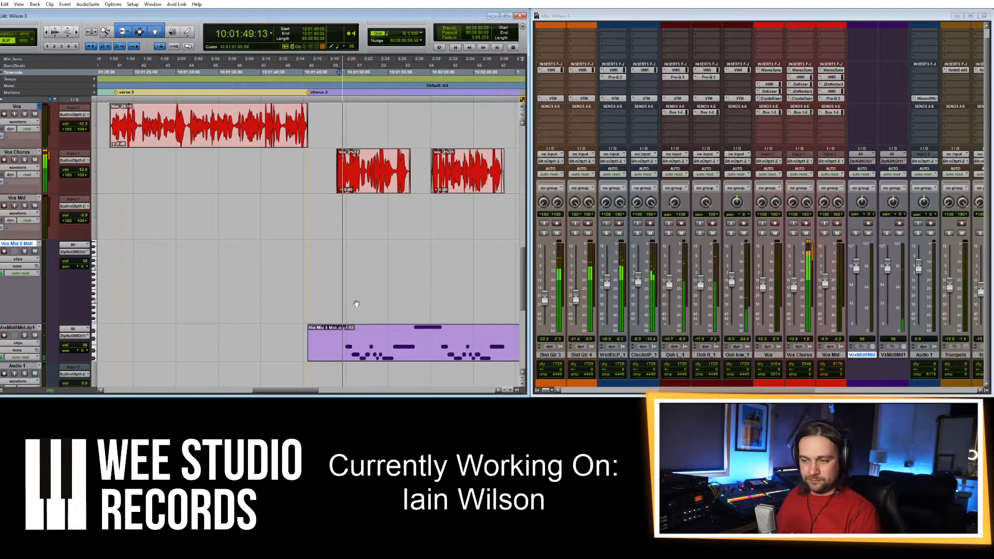
left_click(24, 335)
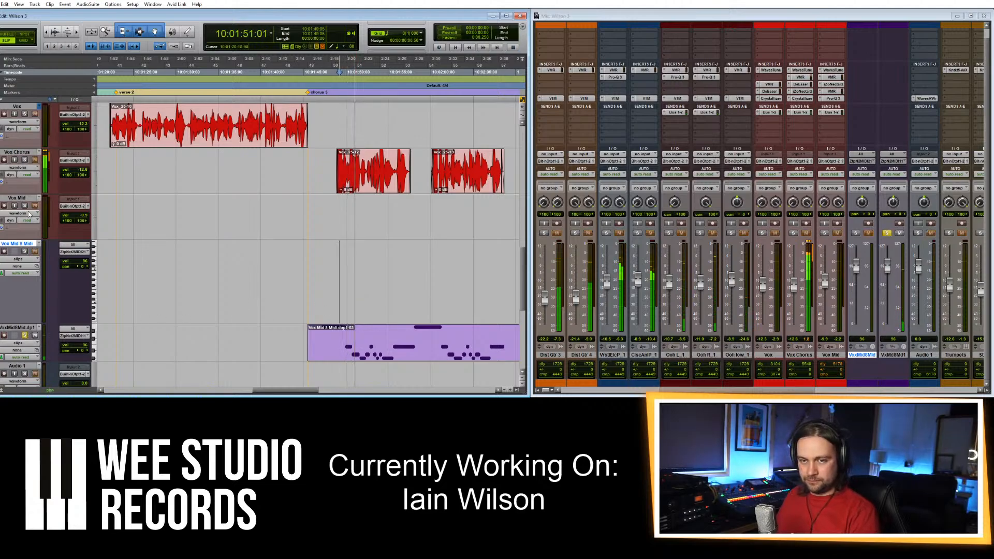
left_click(24, 160)
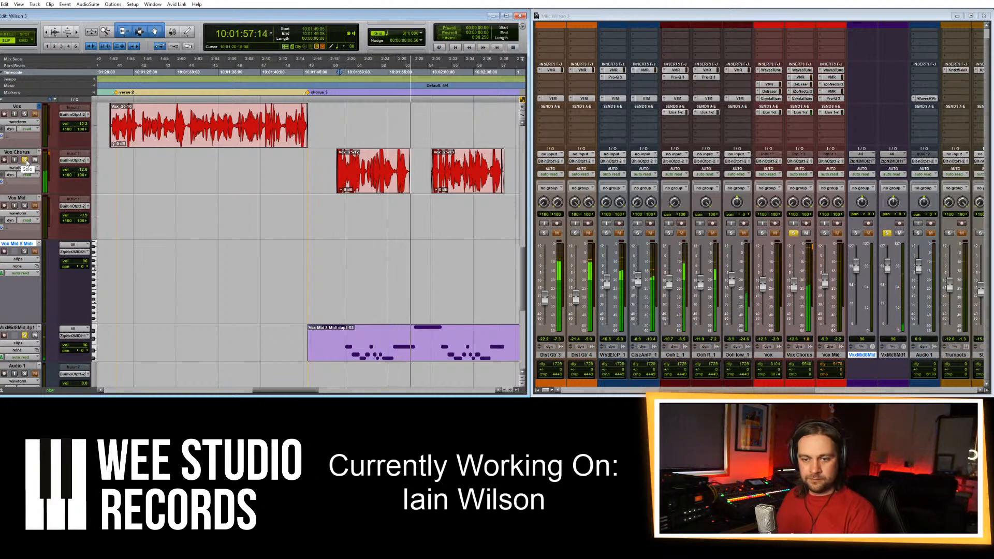
left_click(24, 335, "alt")
left_click(361, 178)
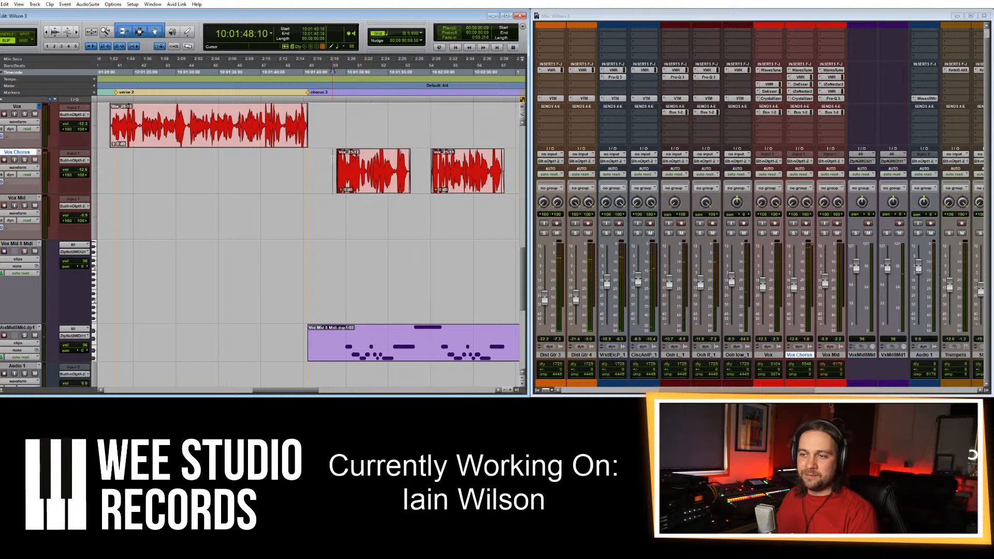
Shrink all tracks in the Edit window to a compact row height.
scroll(347, 214, "down", 5)
scroll(346, 213, "up", 5)
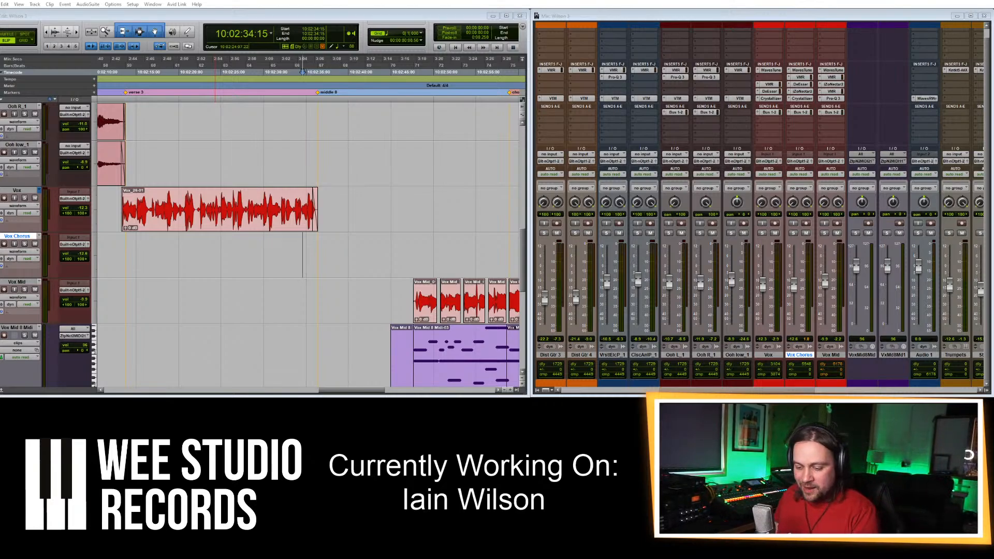
left_click_drag(47, 278, 48, 235)
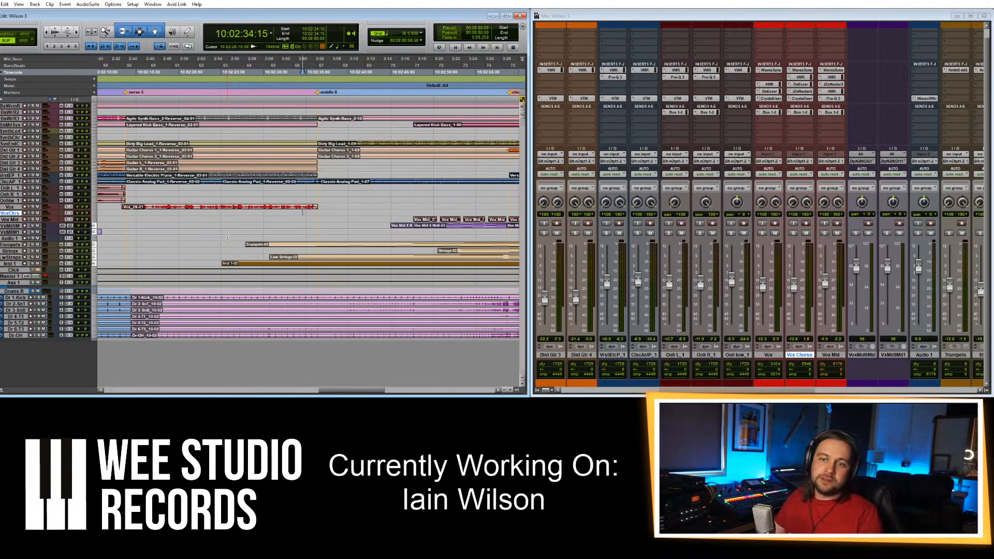
left_click_drag(23, 238, 45, 243)
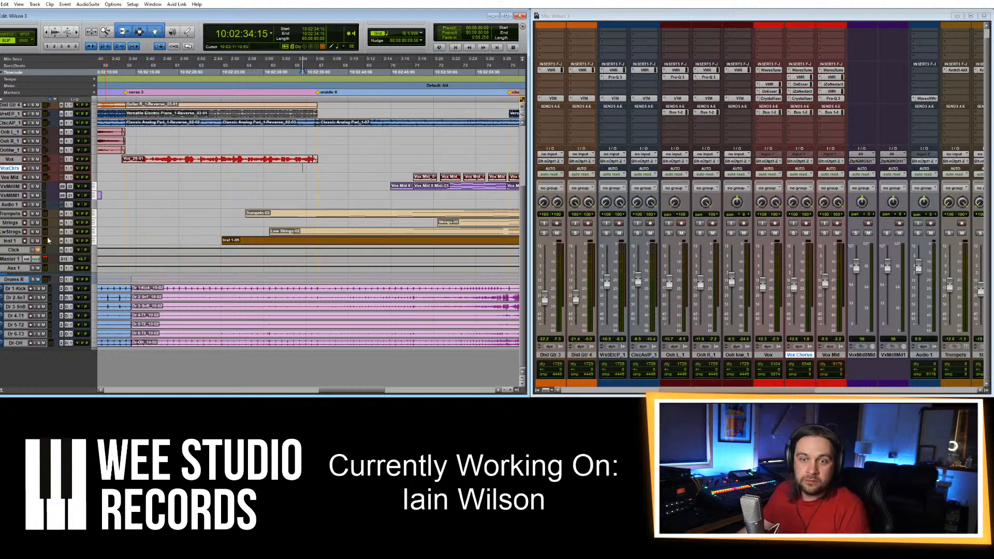
Set up a new stereo Routing Folder for the Ooh L_1, Ooh R_1 and Ooh low_1 tracks, with the tracks routed to it.
left_click(15, 205)
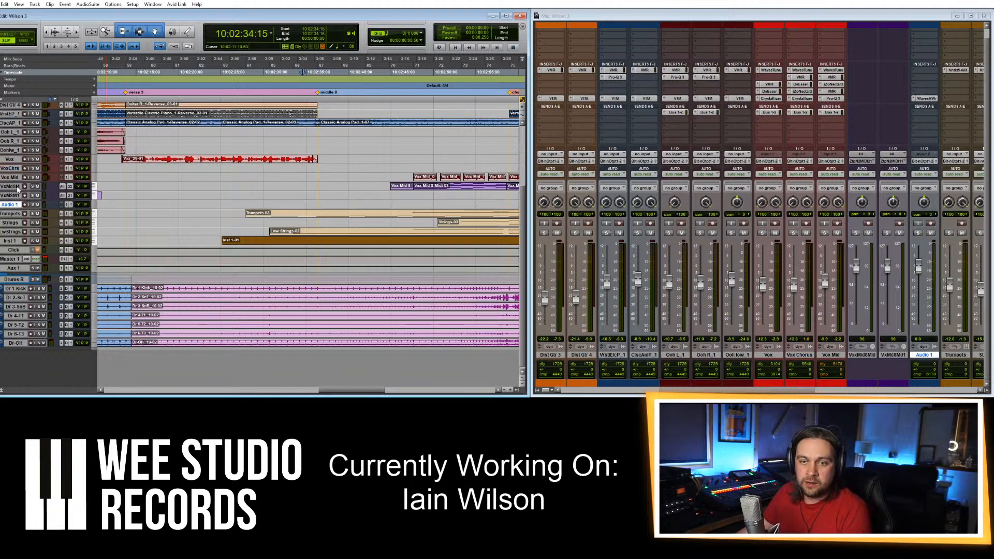
left_click(17, 133)
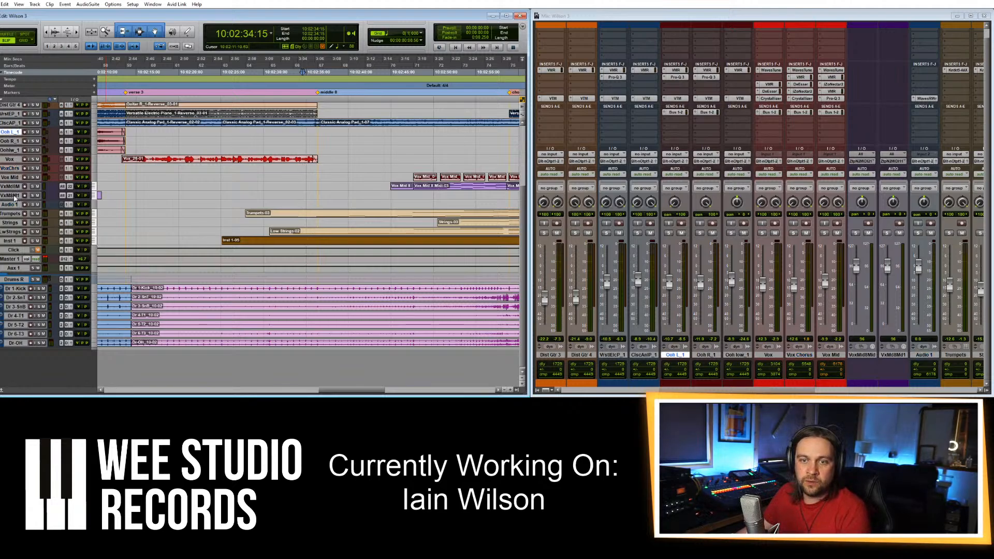
left_click(13, 149, "shift")
right_click(16, 150)
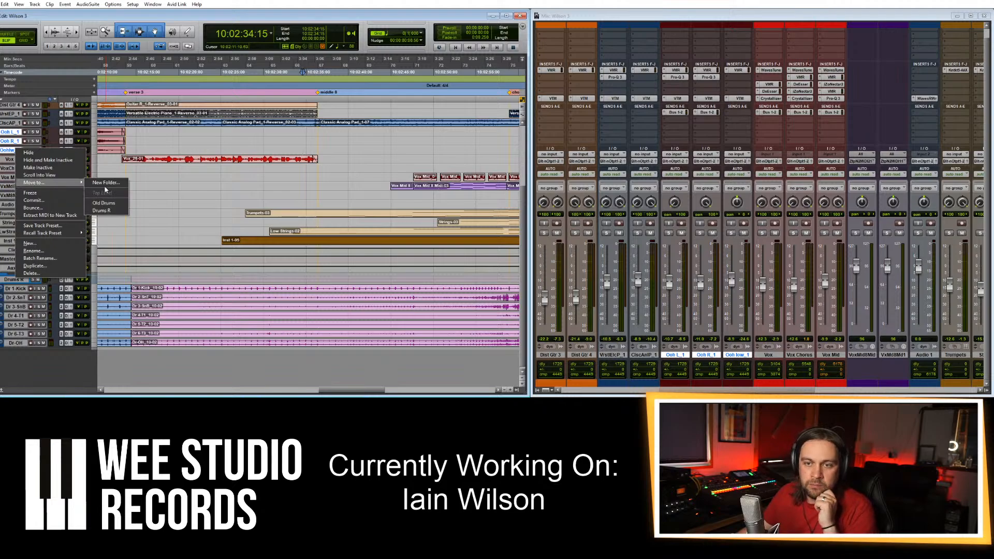
left_click(108, 183)
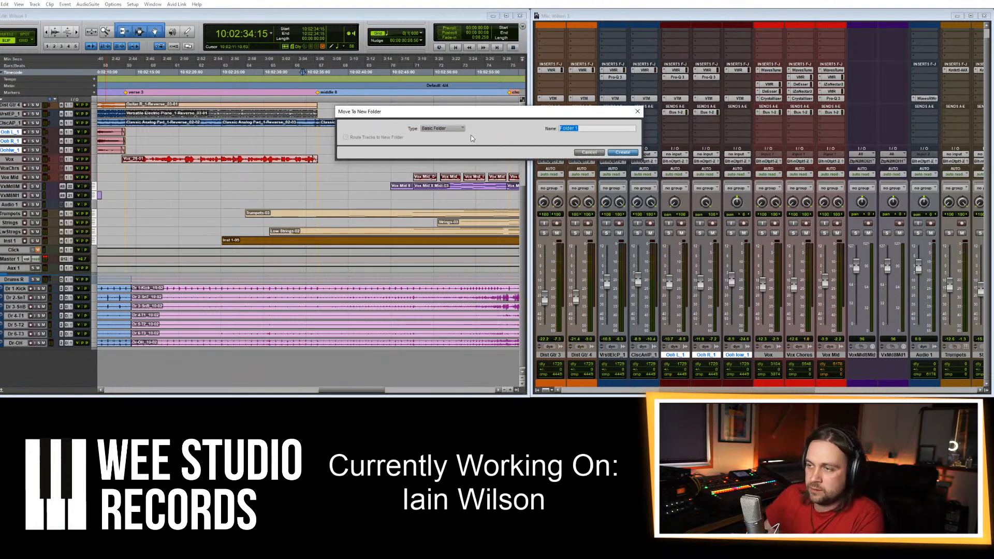
left_click(437, 129)
left_click(453, 130)
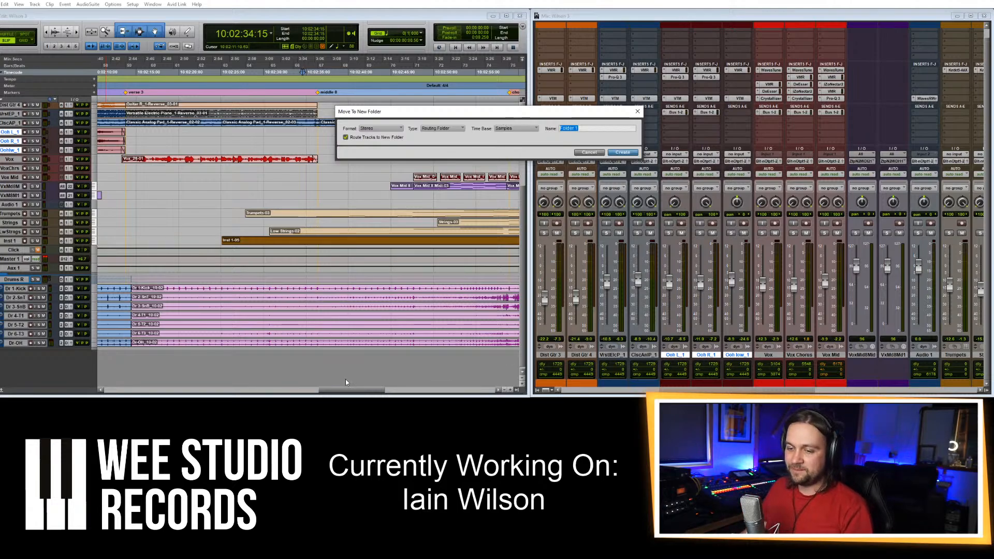
Switch to the web browser and look through the artists page of Wee Studio Records on Bandcamp.
left_click(207, 407)
mouse_move(240, 381)
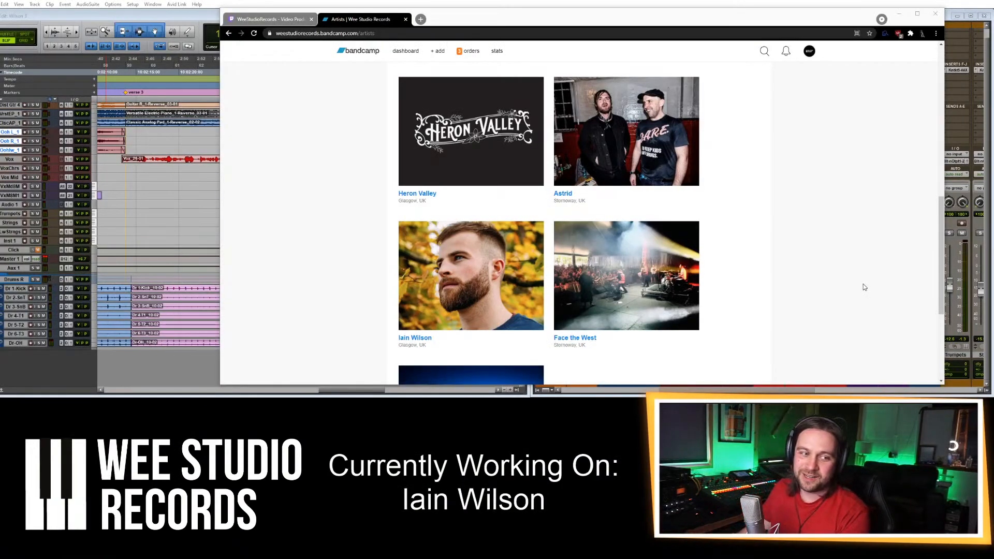
scroll(862, 287, "down", 1)
scroll(863, 287, "up", 7)
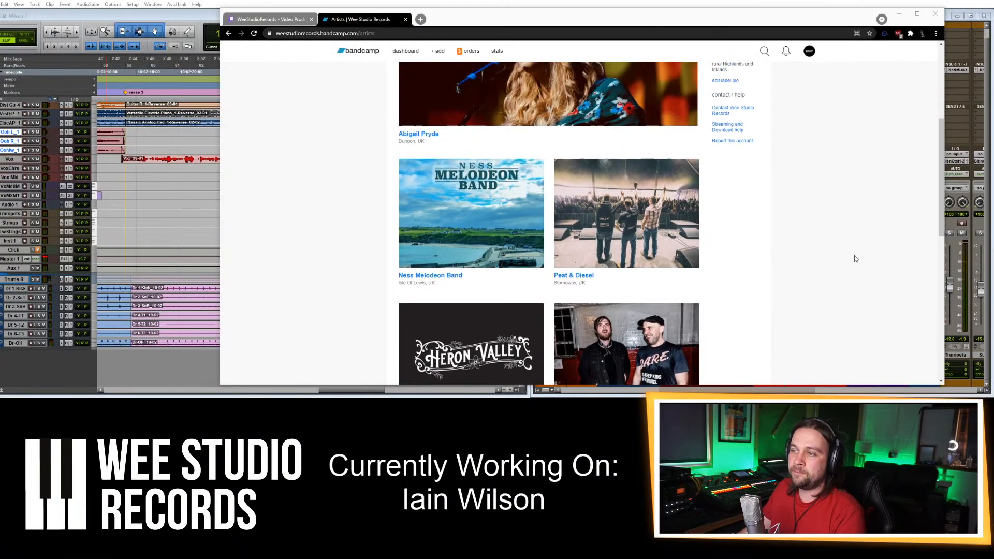
scroll(854, 260, "up", 3)
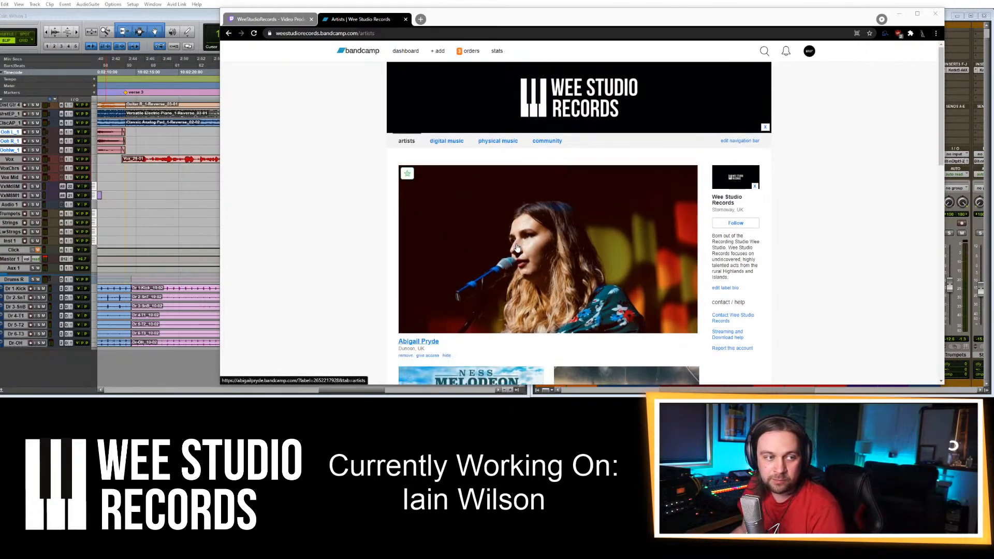
scroll(748, 216, "down", 5)
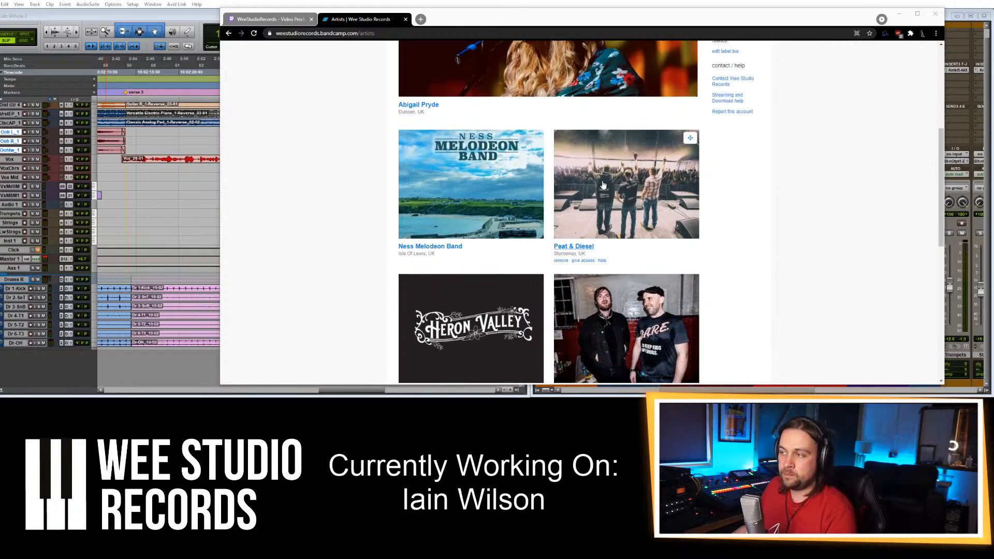
Look through the remaining artists on the Wee Studio Records Bandcamp page, return towards its start, and switch back to Pro Tools.
scroll(481, 202, "down", 2)
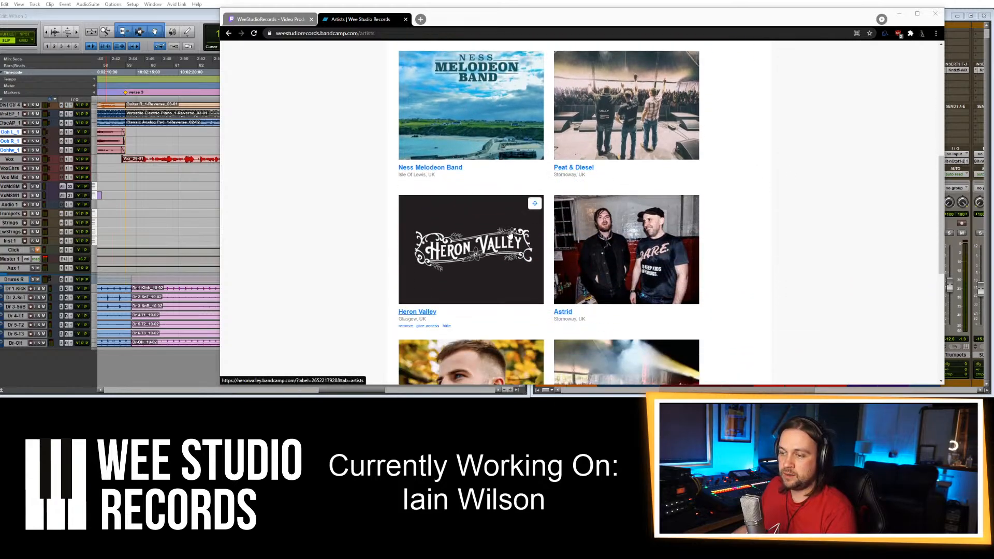
scroll(510, 234, "down", 1)
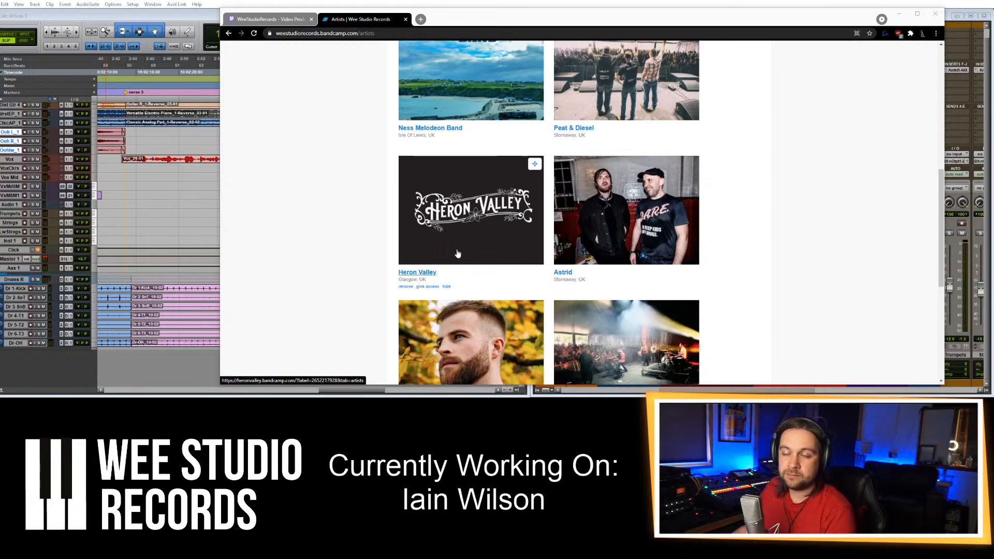
scroll(728, 233, "down", 3)
scroll(645, 114, "up", 2)
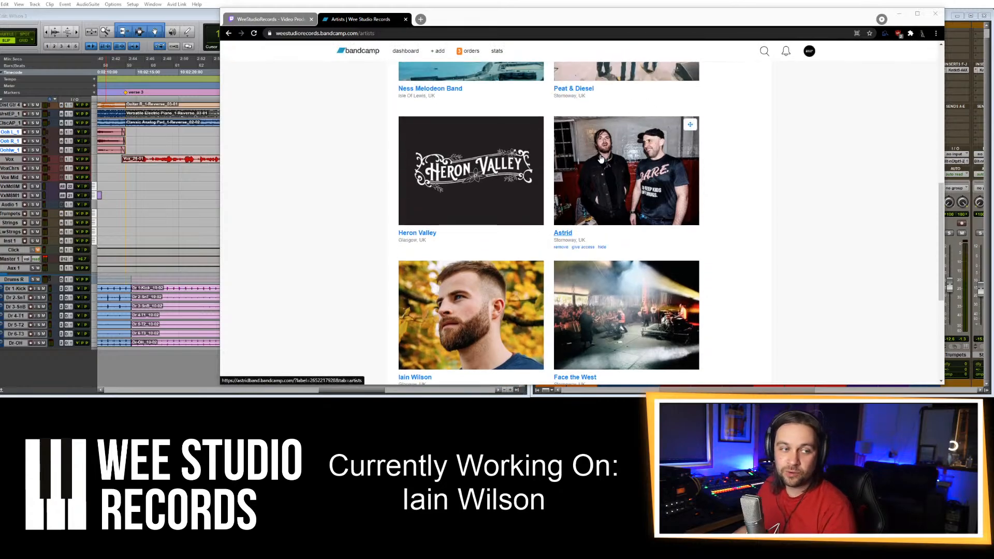
scroll(569, 207, "down", 2)
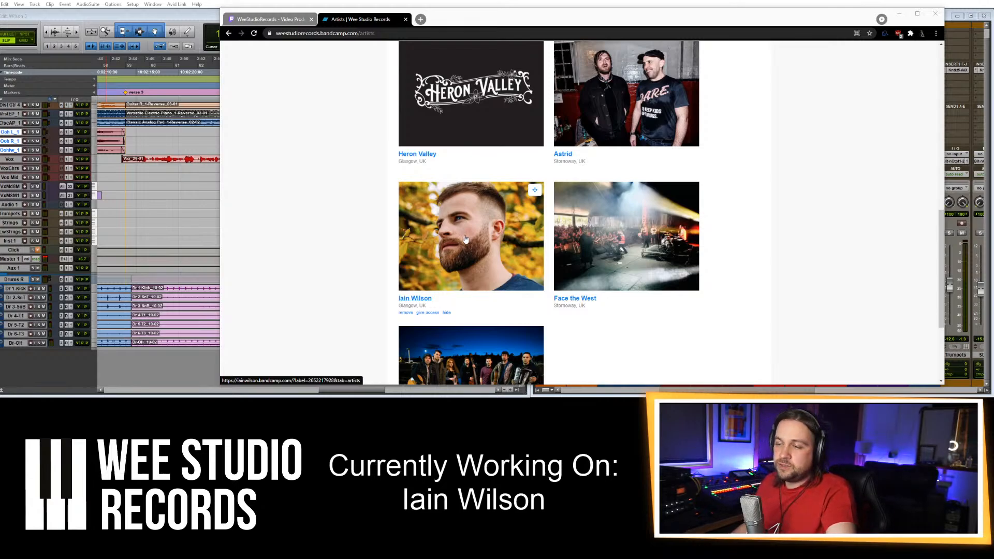
scroll(655, 347, "down", 1)
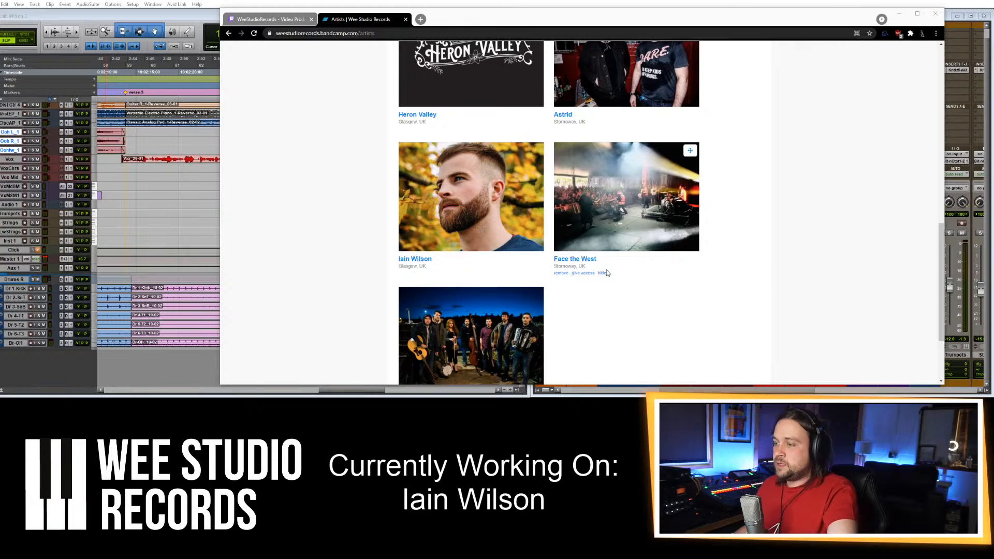
scroll(658, 331, "up", 1)
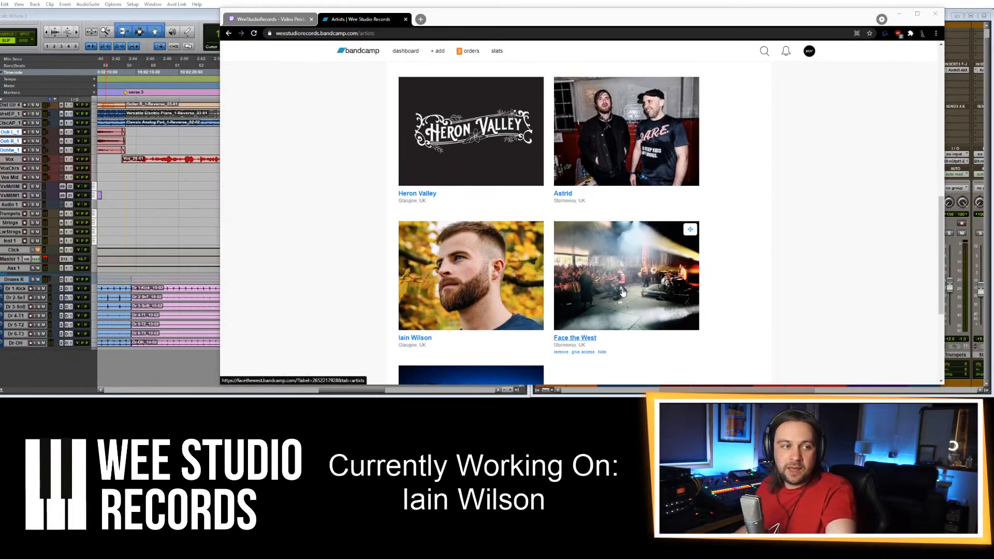
scroll(623, 293, "down", 1)
scroll(618, 244, "up", 1)
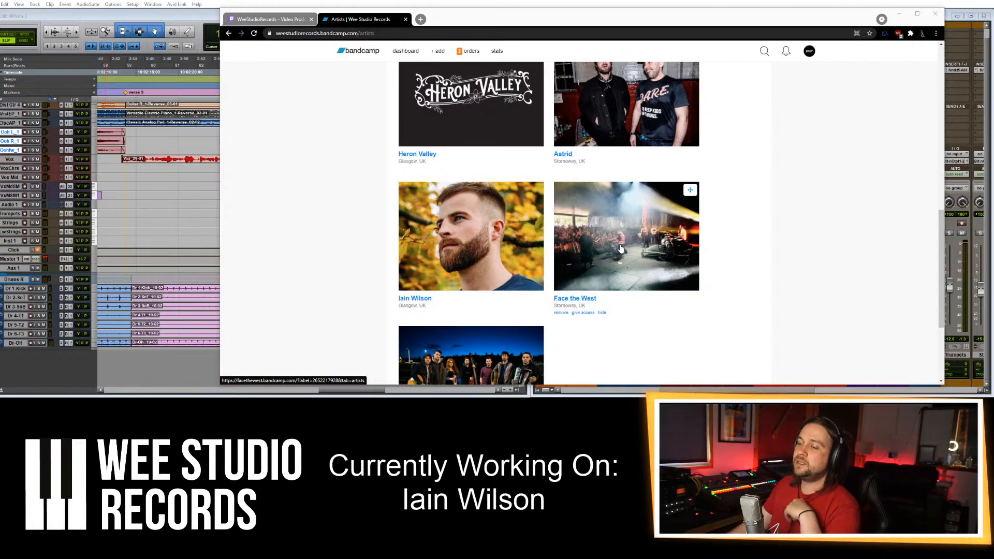
scroll(479, 311, "down", 2)
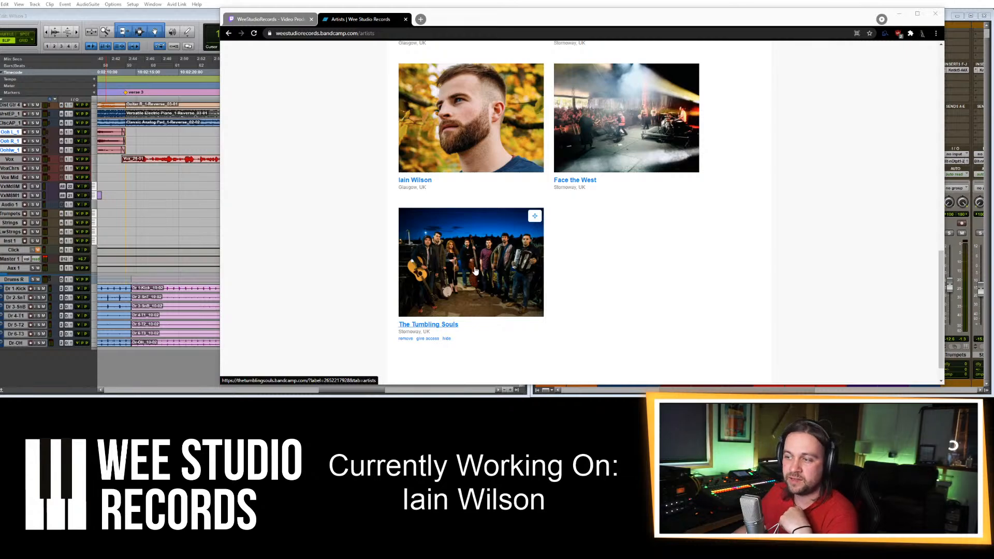
scroll(624, 304, "down", 1)
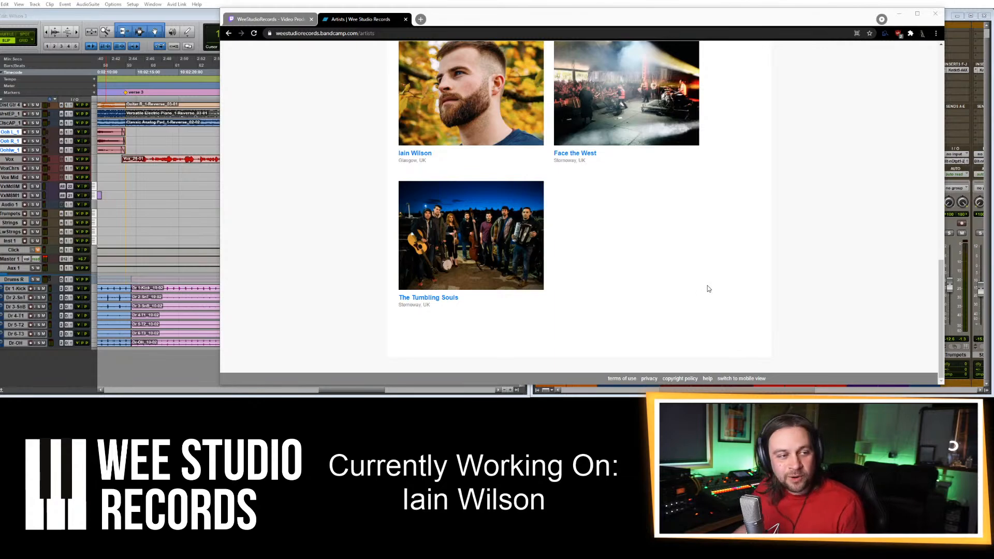
scroll(707, 288, "up", 15)
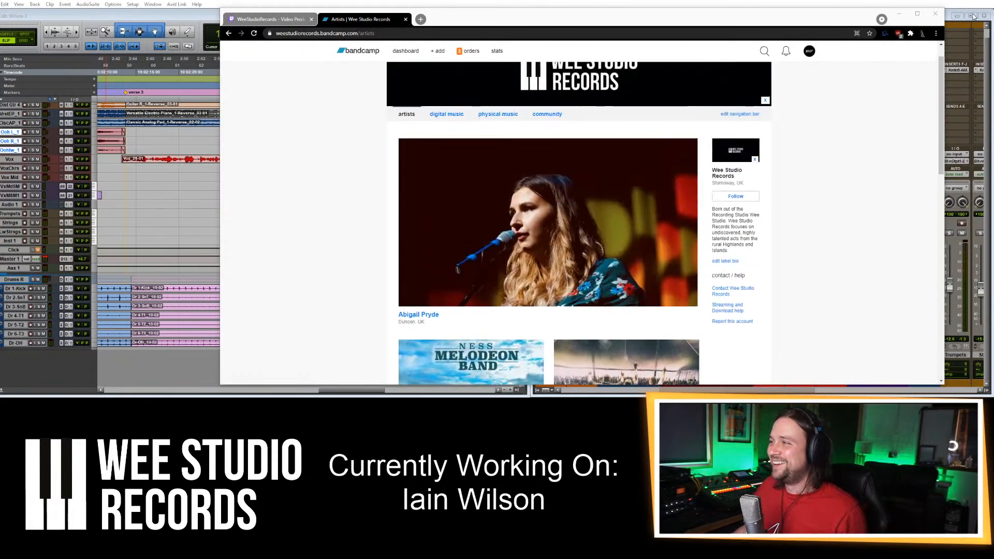
left_click(899, 15)
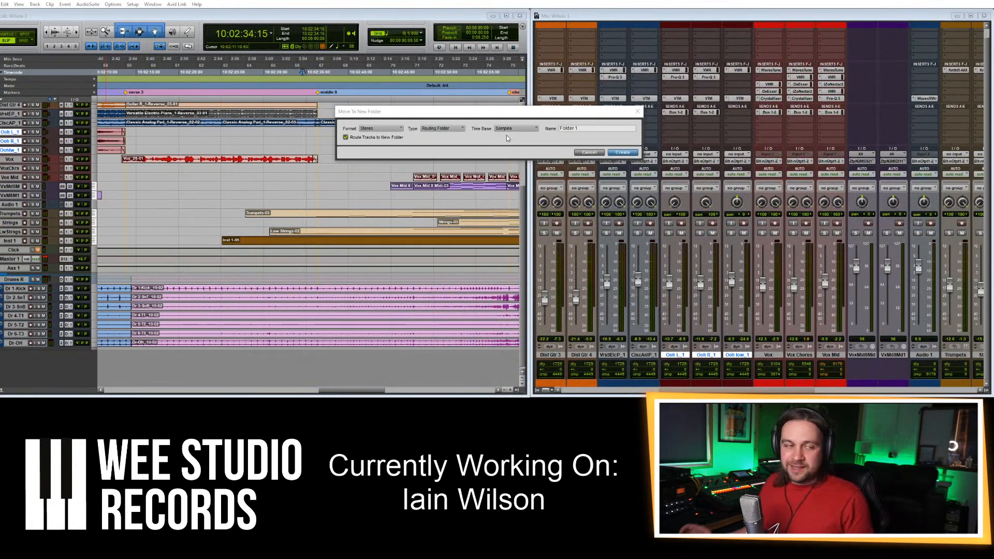
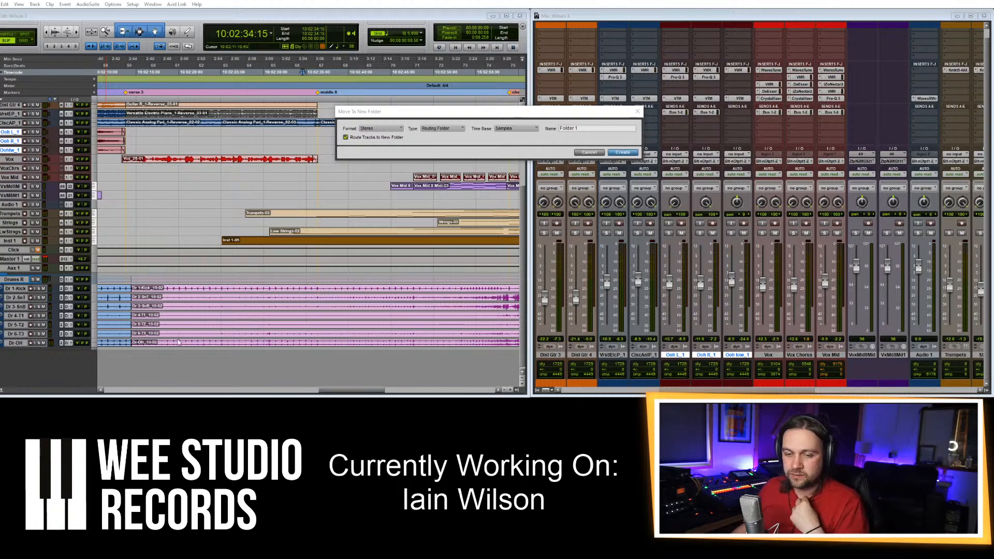
Switch to the web browser, search Google for "triskell italy" in a new tab, and look through the results.
mouse_move(207, 409)
left_click(238, 375)
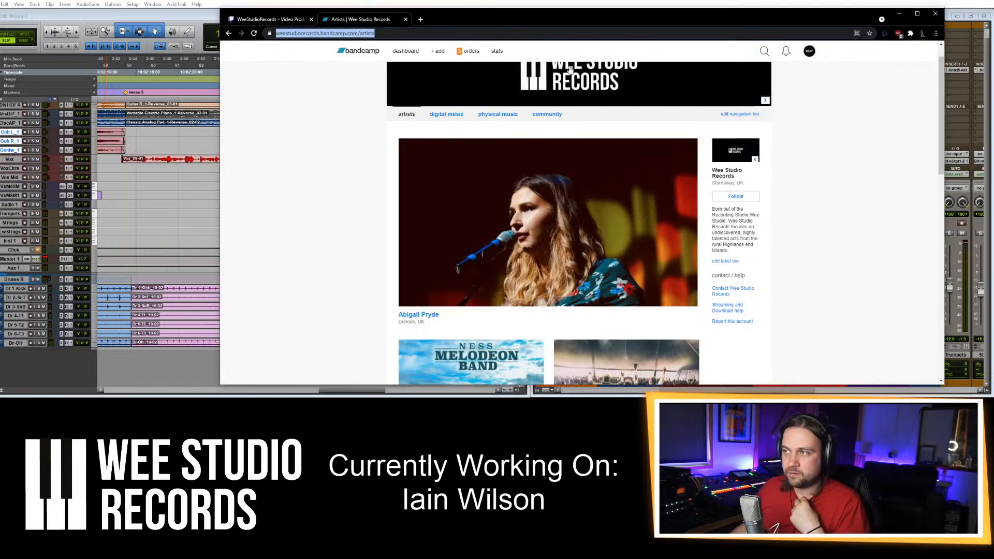
left_click(421, 20)
type("triskell")
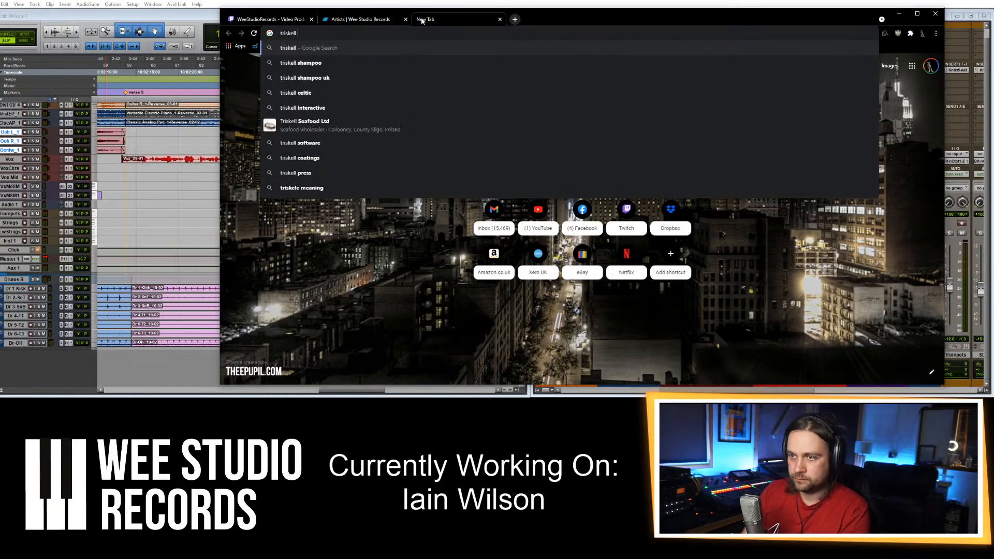
type(" italy")
key("Return")
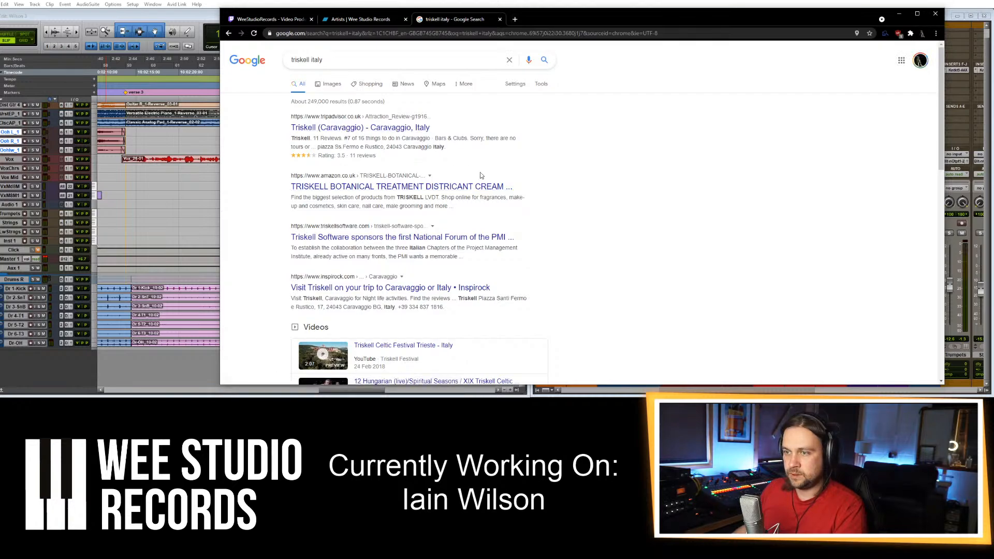
scroll(573, 267, "down", 2)
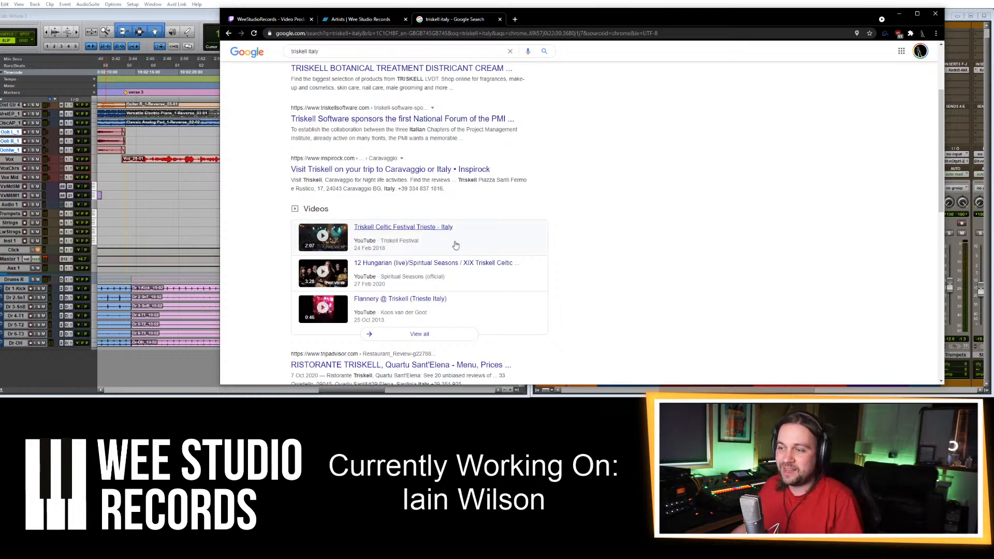
scroll(583, 279, "up", 2)
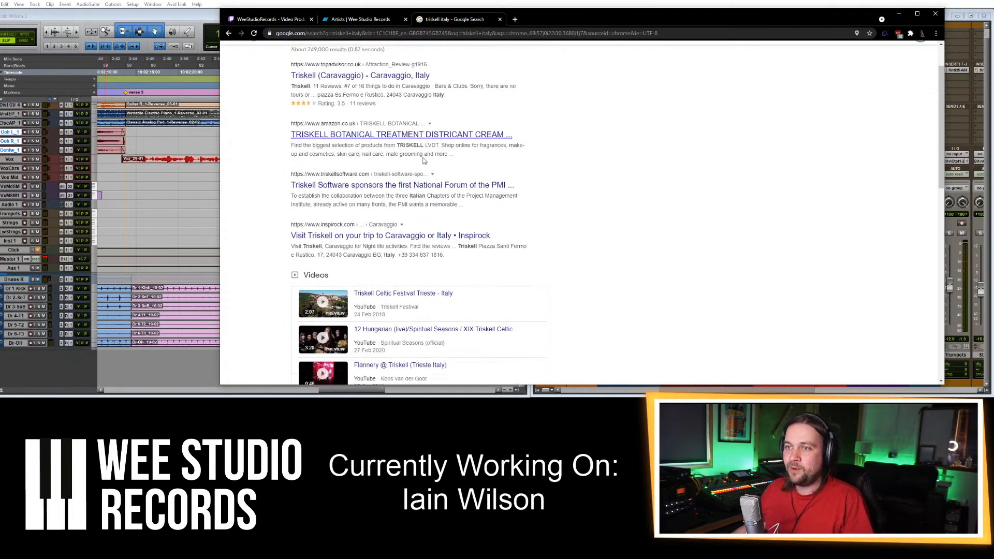
scroll(433, 284, "down", 1)
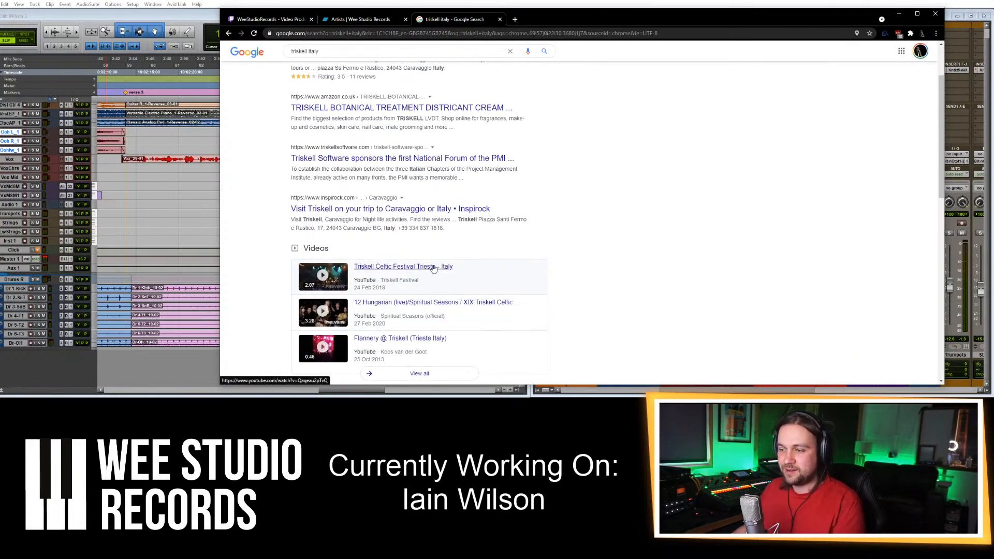
scroll(415, 73, "up", 2)
Go to YouTube, search for "horo triskell", and open the Triskell Festival 2017 - Hò-Rò (SCO) video.
left_click(416, 33)
type("youtube")
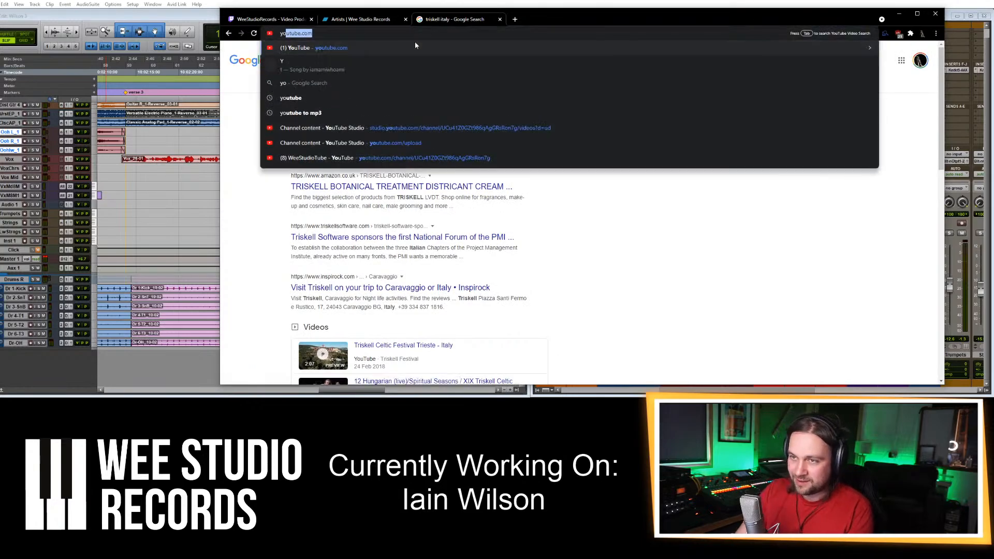
key("Return")
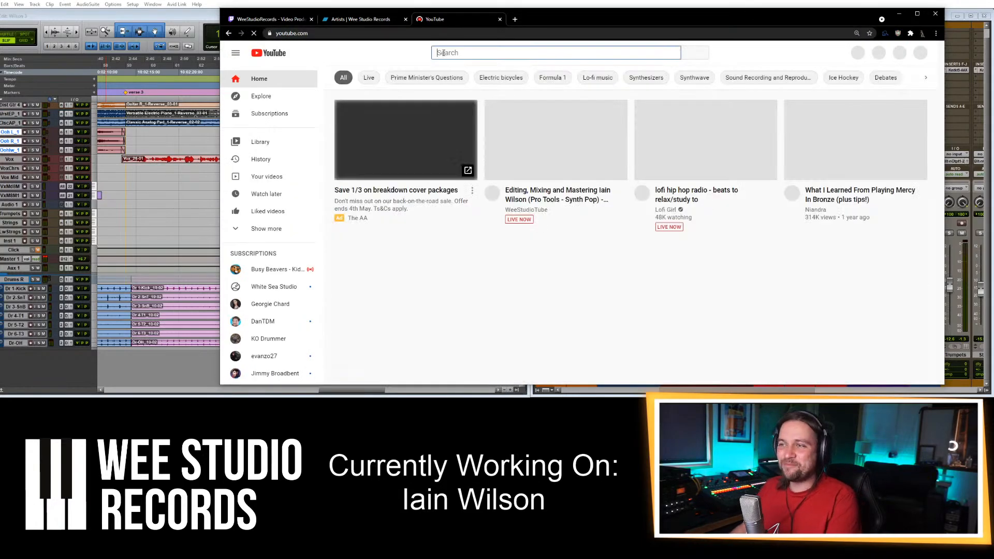
left_click(443, 52)
type("horo triskell")
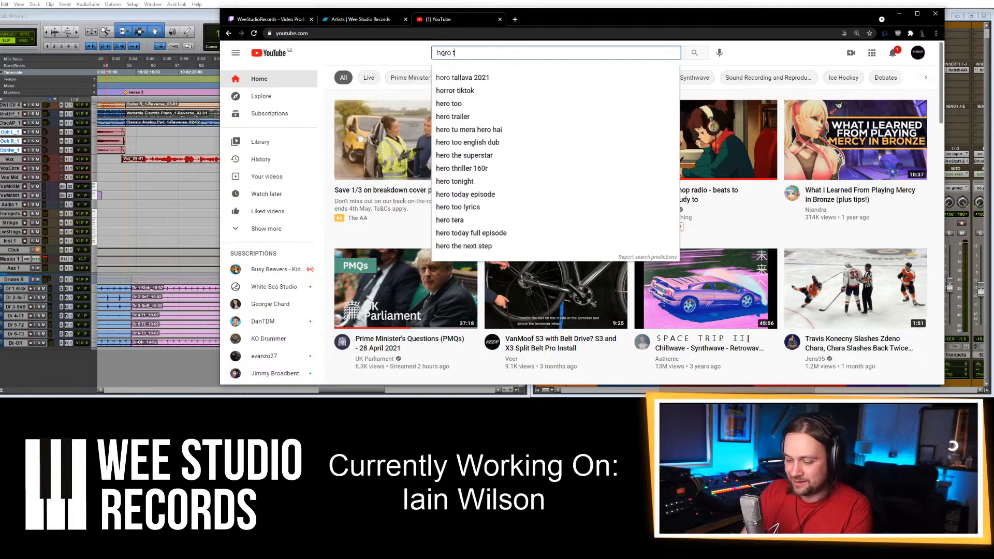
key("Return")
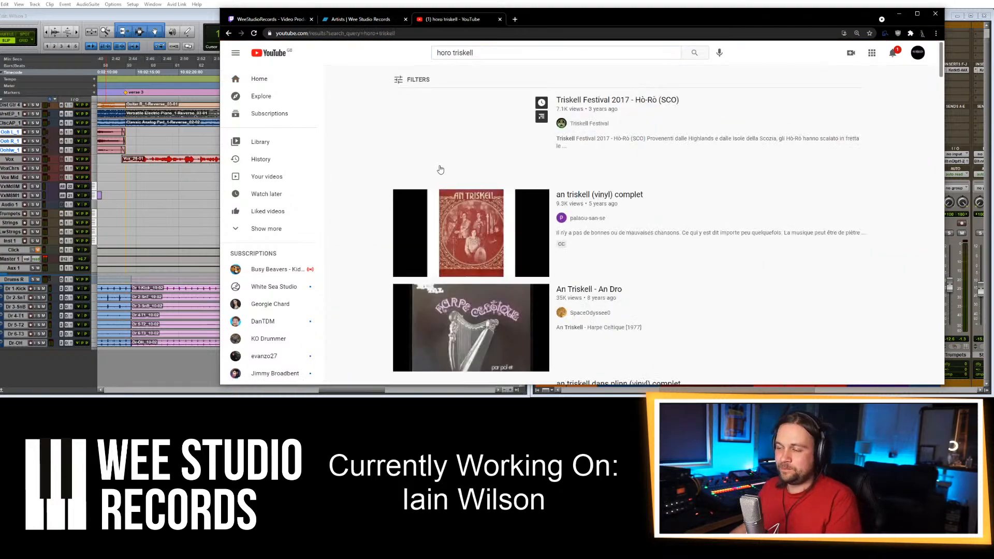
left_click(665, 100)
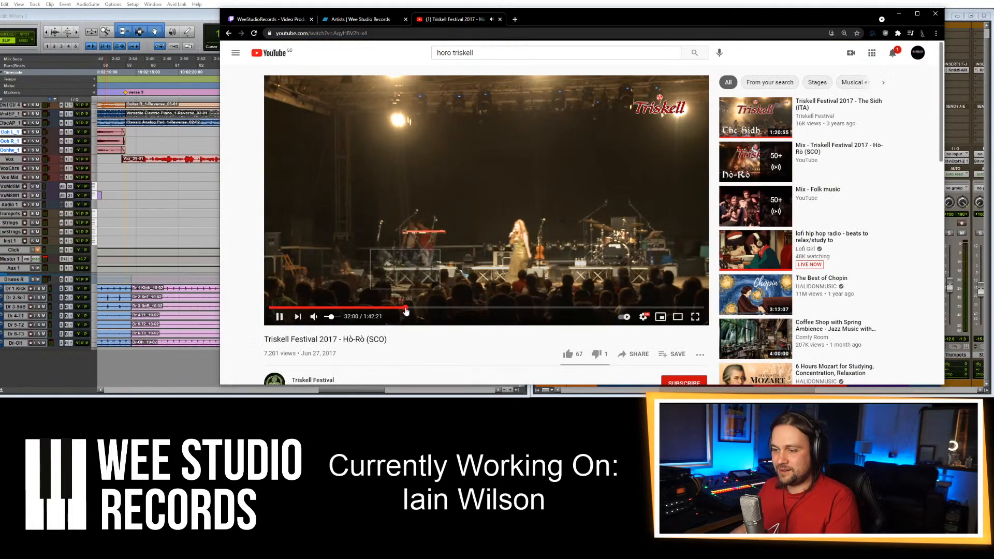
Skim forward through the Triskell Festival concert video from about 32:00 to about 1:20:48.
left_click(407, 307)
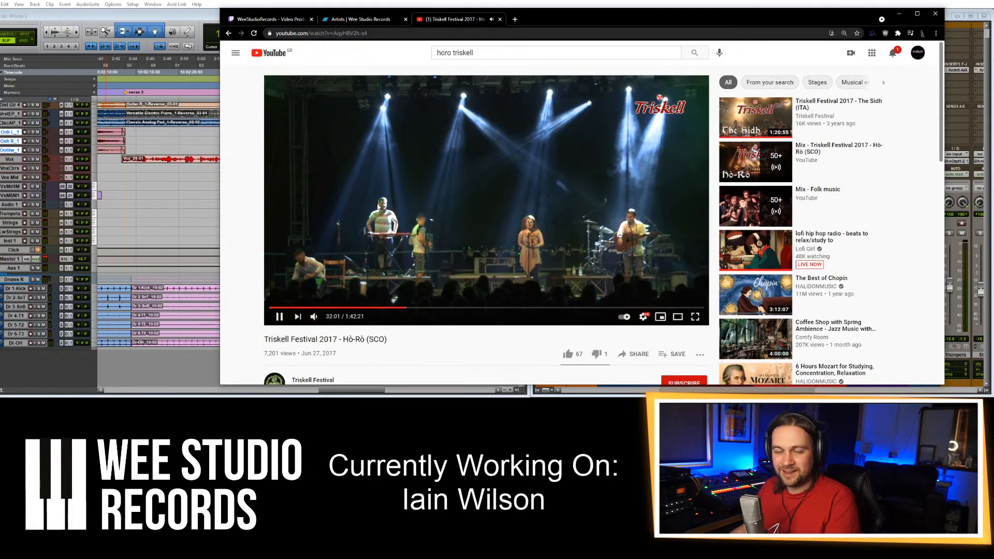
left_click(424, 307)
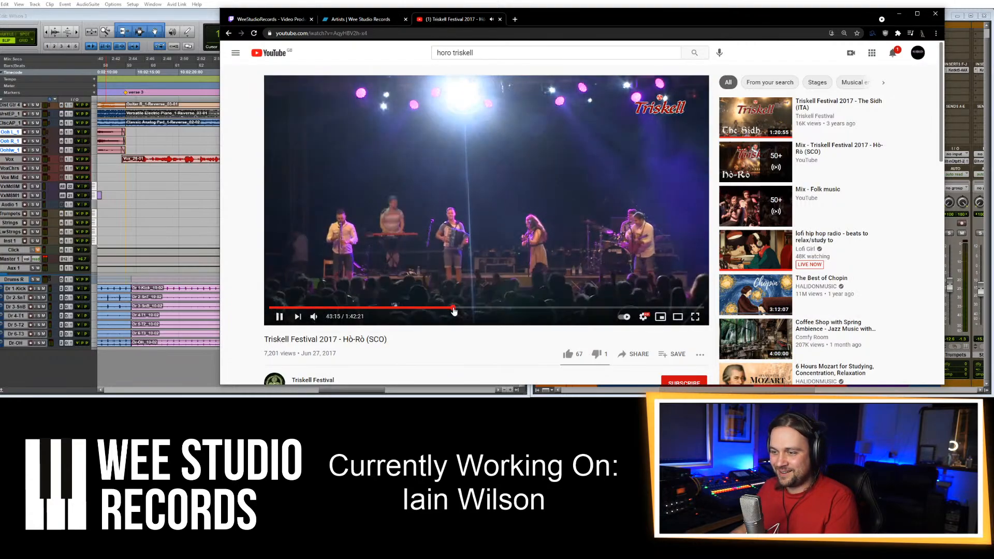
left_click(493, 307)
left_click(520, 309)
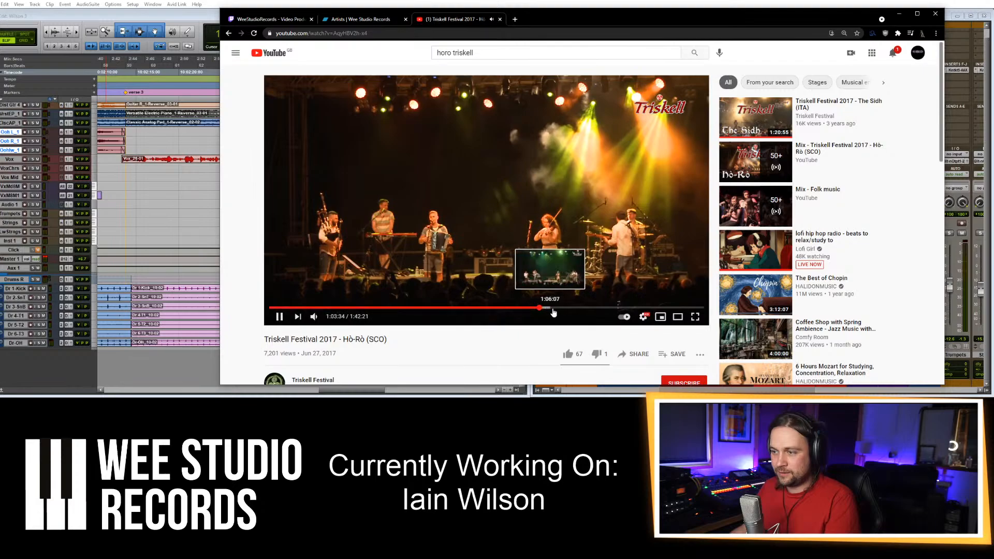
left_click(540, 308)
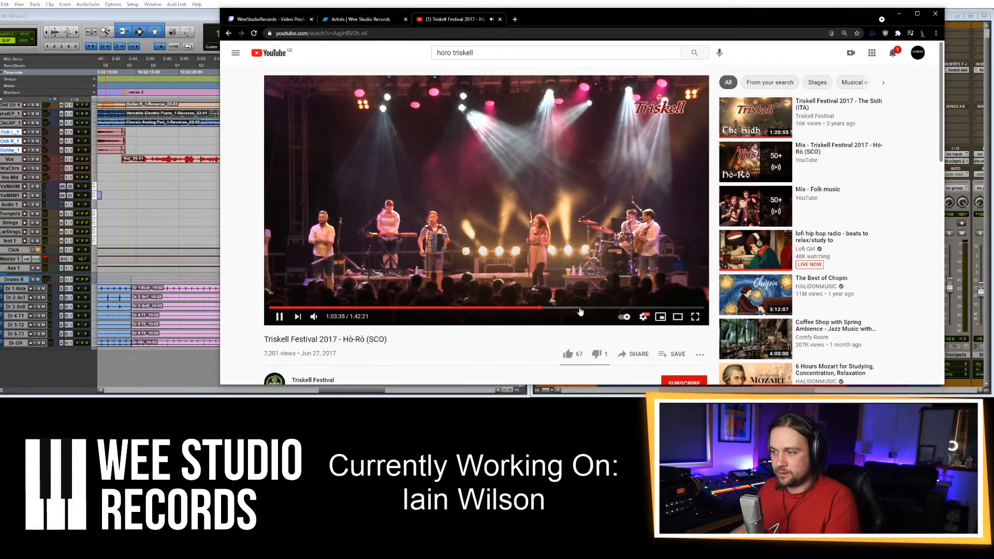
left_click(612, 308)
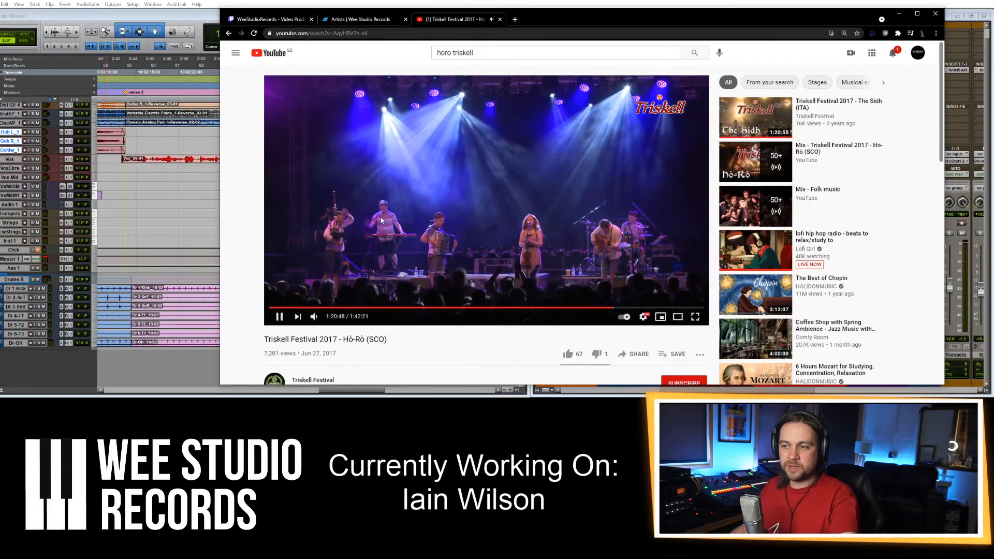
Watch the concert video in full screen, return to the normal view, and replay it full screen from about 35:36.
left_click(700, 317)
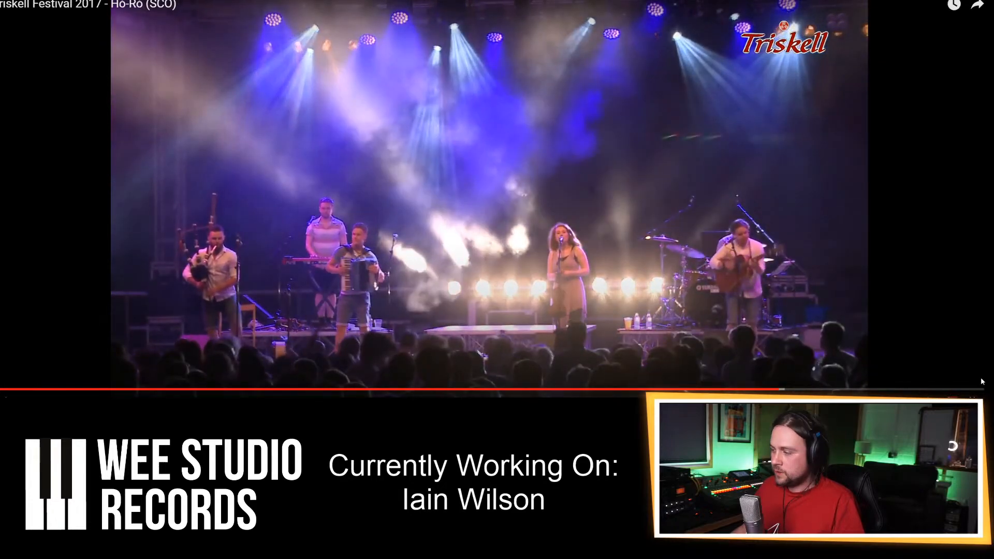
left_click(973, 403)
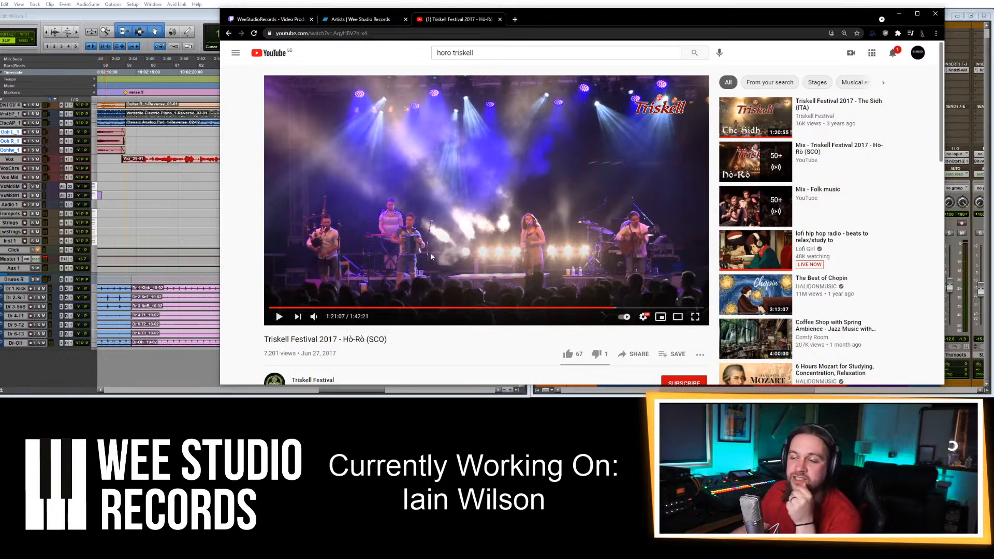
left_click_drag(455, 309, 420, 309)
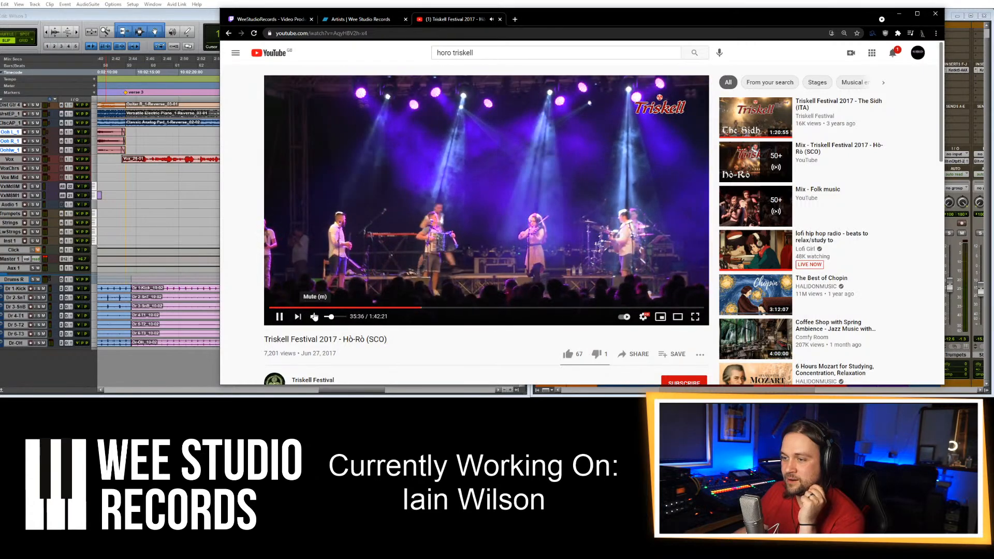
double_click(460, 275)
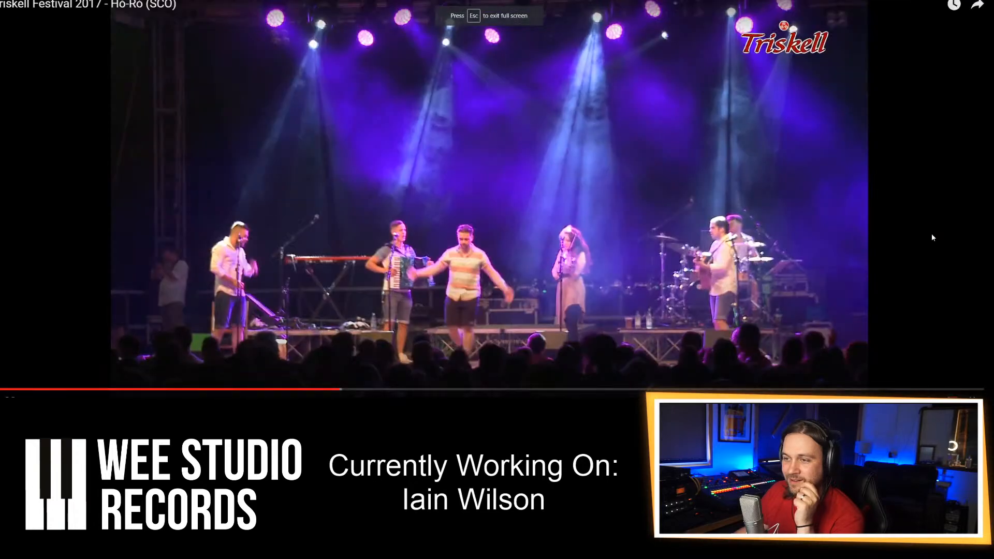
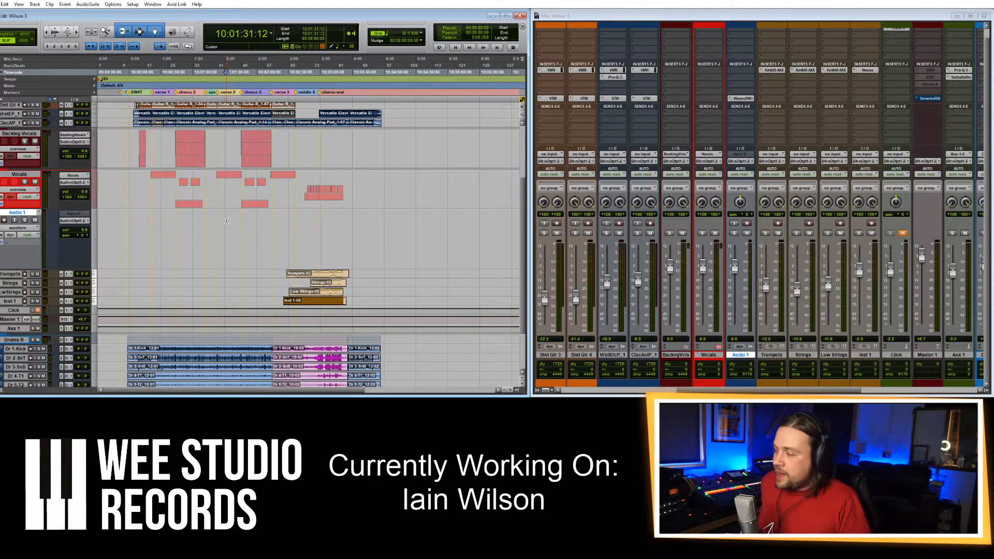
Remove the empty Audio 1 track below the Vocals folder from the Edit and Mix windows.
left_click(287, 226)
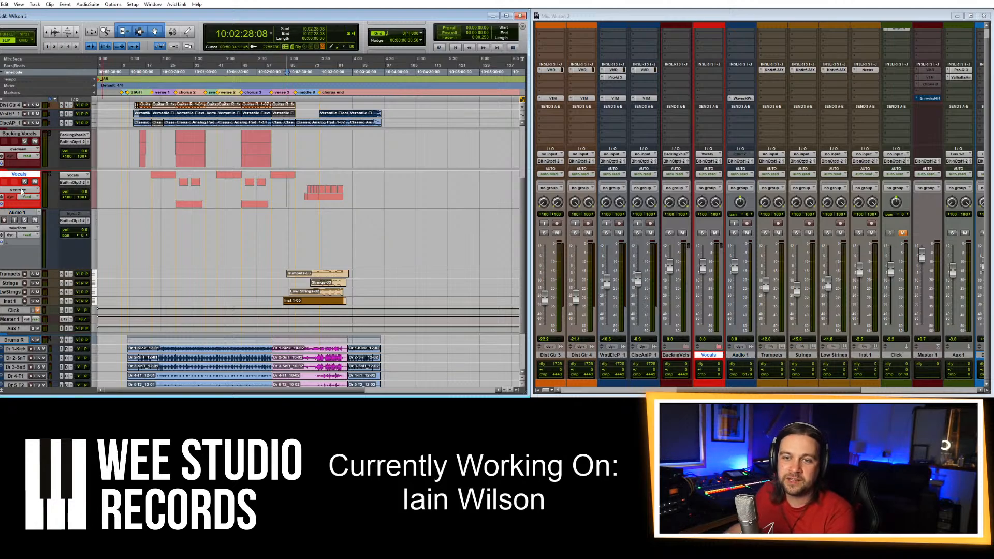
right_click(20, 213)
left_click(71, 233)
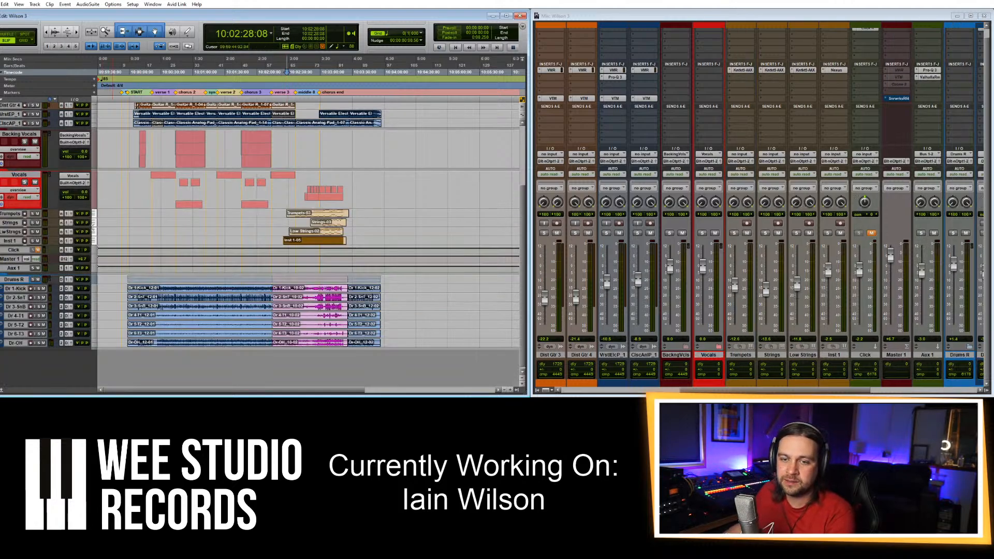
Try soloing Inst 1, solo the Trumpets track instead, and enlarge the Trumpets track's height.
left_click(14, 214)
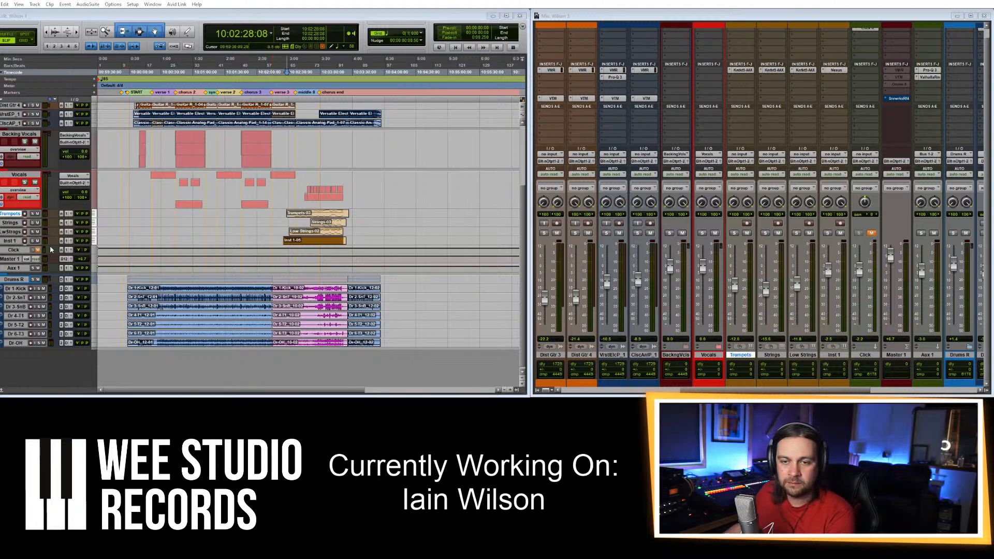
left_click(32, 241)
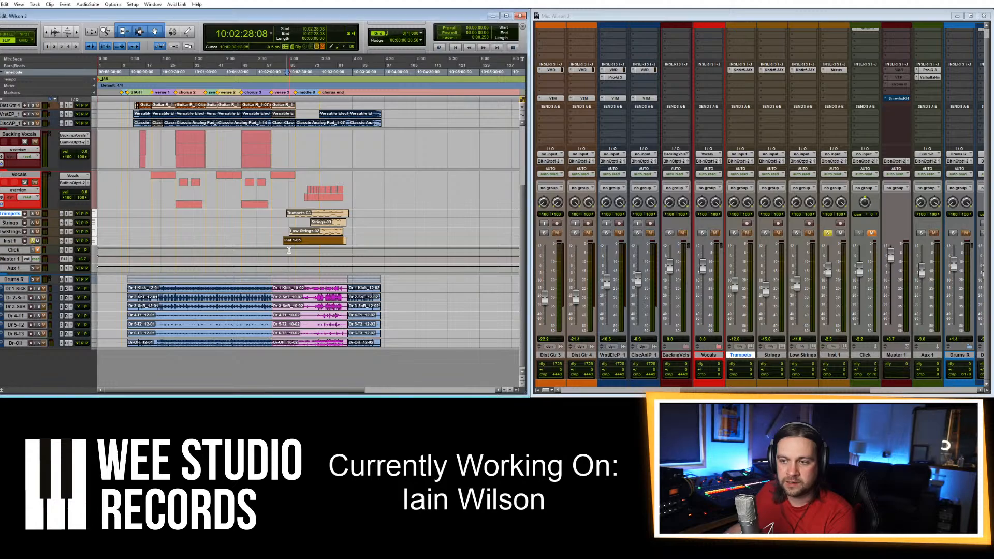
left_click(34, 242)
left_click(33, 214)
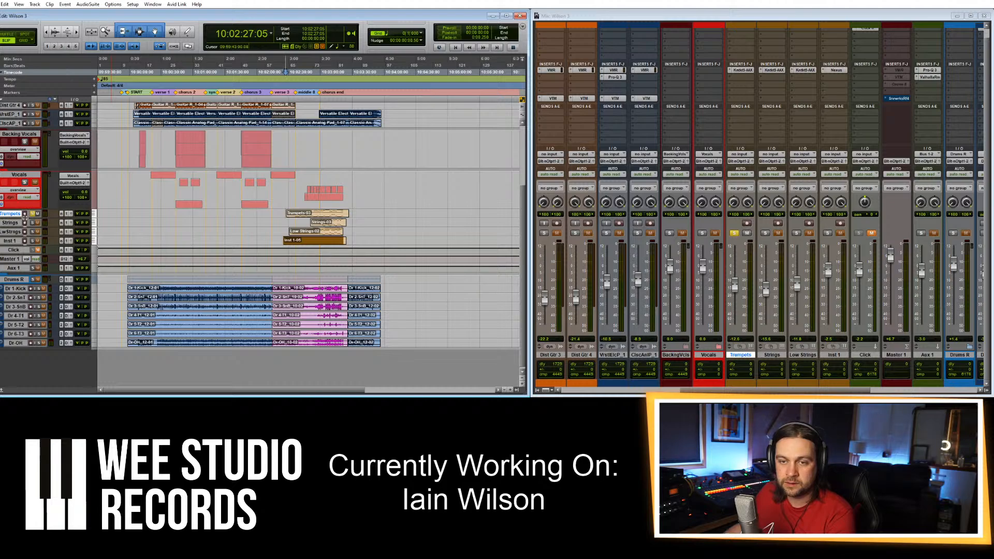
left_click_drag(25, 217, 24, 256)
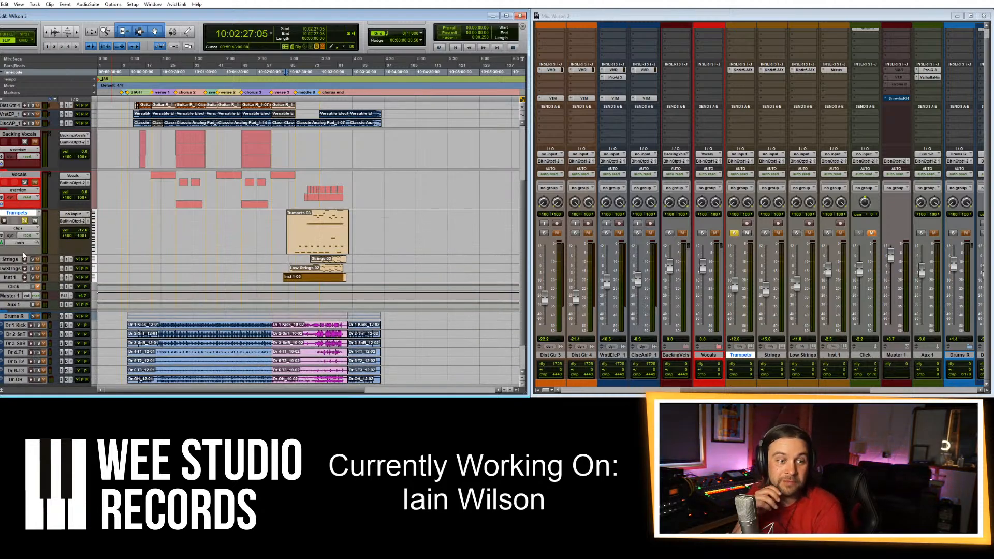
Zoom the timeline in around the Trumpets clip and play the soloed track from 10:02:35:05, just before the middle 8.
left_click(295, 218)
key("t")
key("t")
left_click(309, 219)
left_click(305, 220)
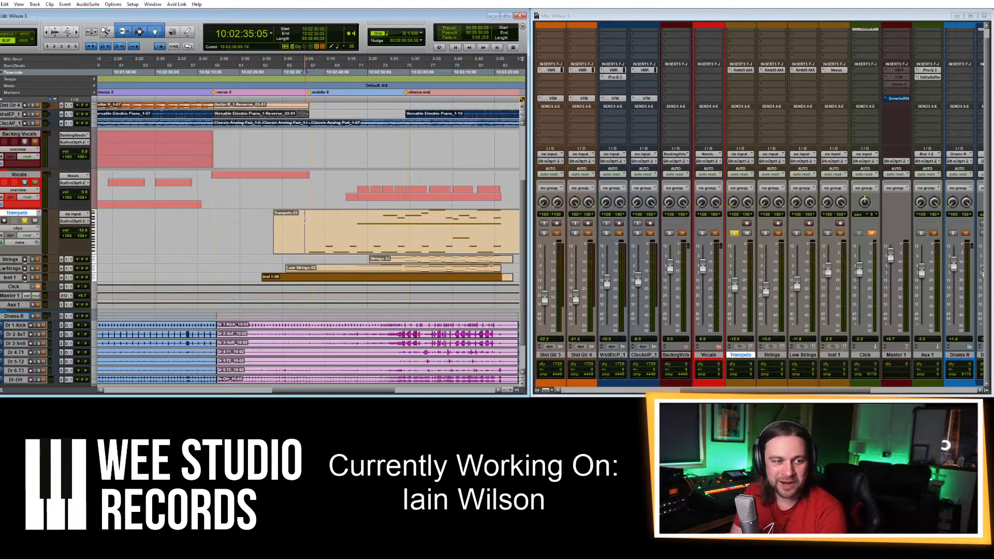
key("space")
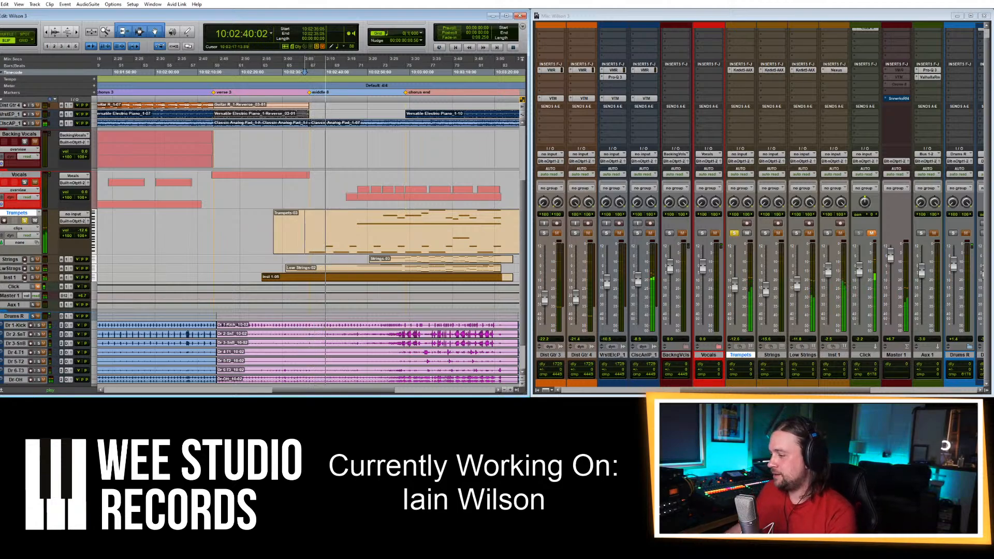
Raise the Master 1 fader to +12.0 dB and unsolo the Trumpets track.
scroll(746, 271, "right", 3)
left_click_drag(712, 260, 712, 251)
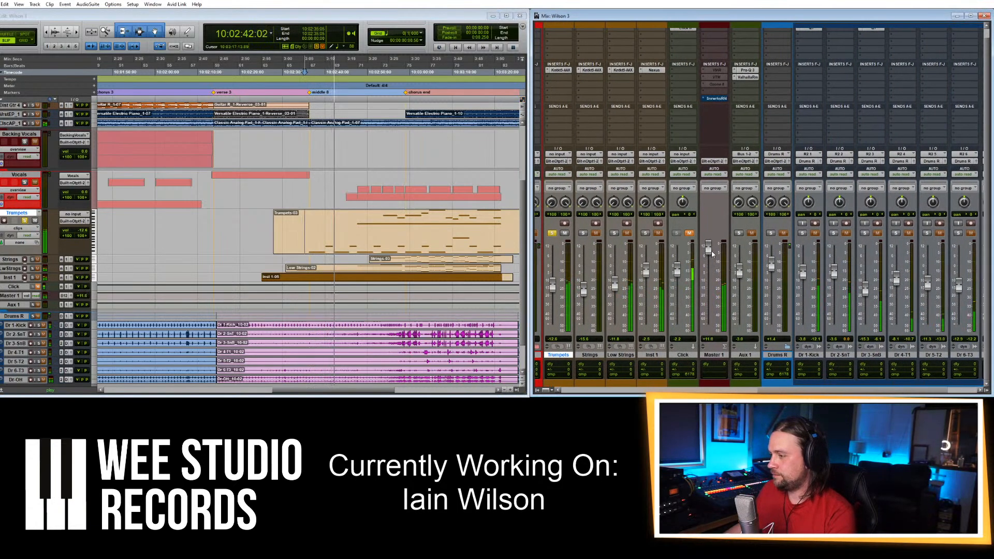
scroll(763, 393, "left", 5)
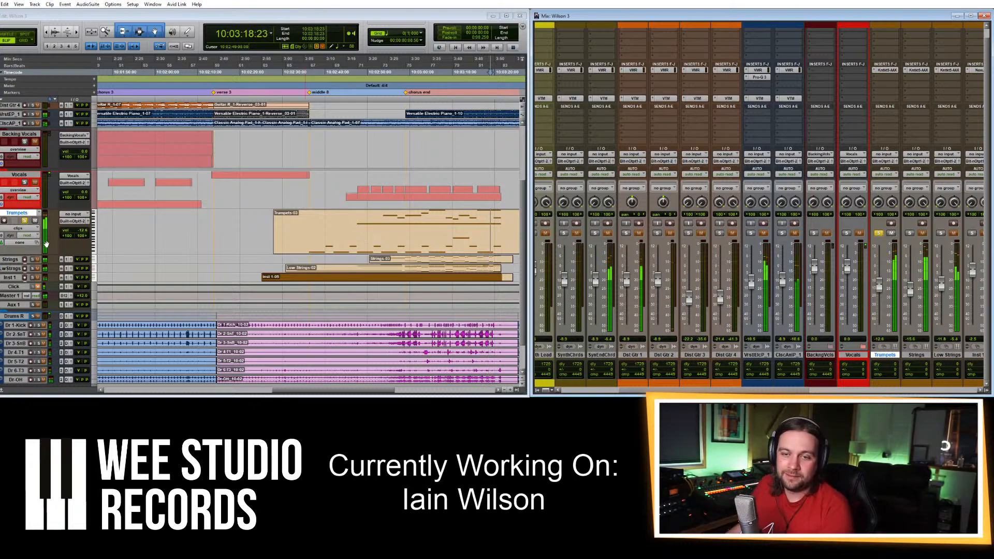
left_click(24, 221)
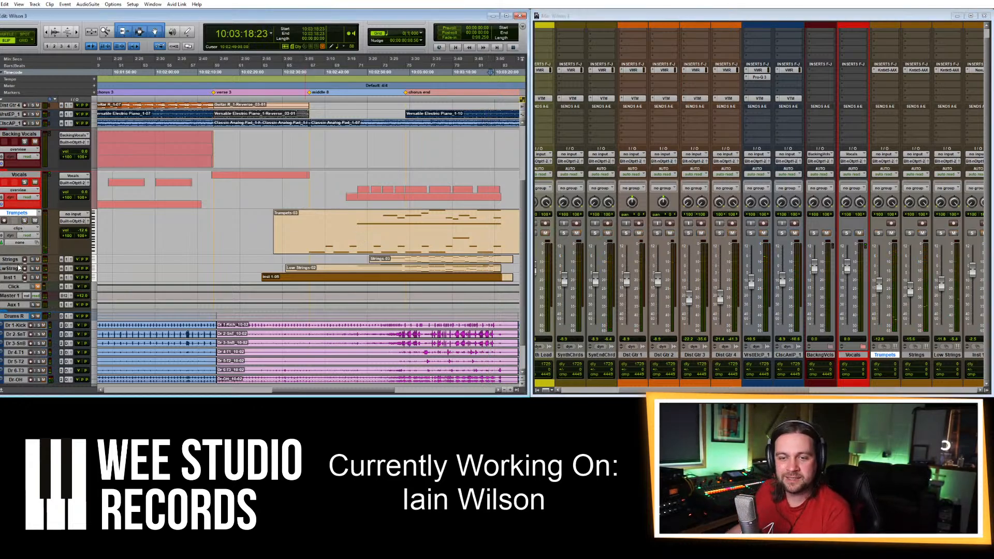
Enlarge the Strings track's height and inspect the Kontakt instrument loaded on the Trumpets track.
left_click_drag(17, 278, 18, 300)
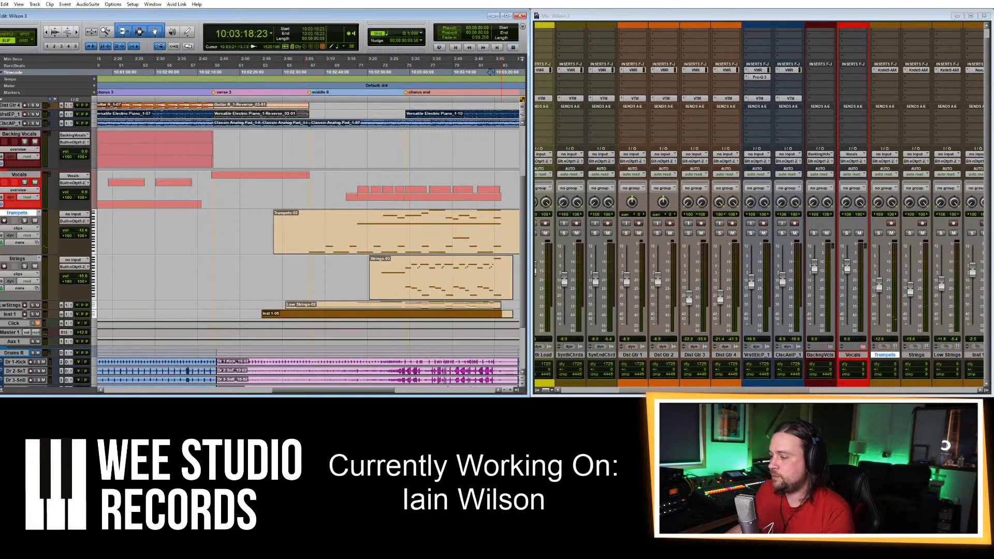
scroll(744, 378, "right", 3)
scroll(820, 100, "up", 1)
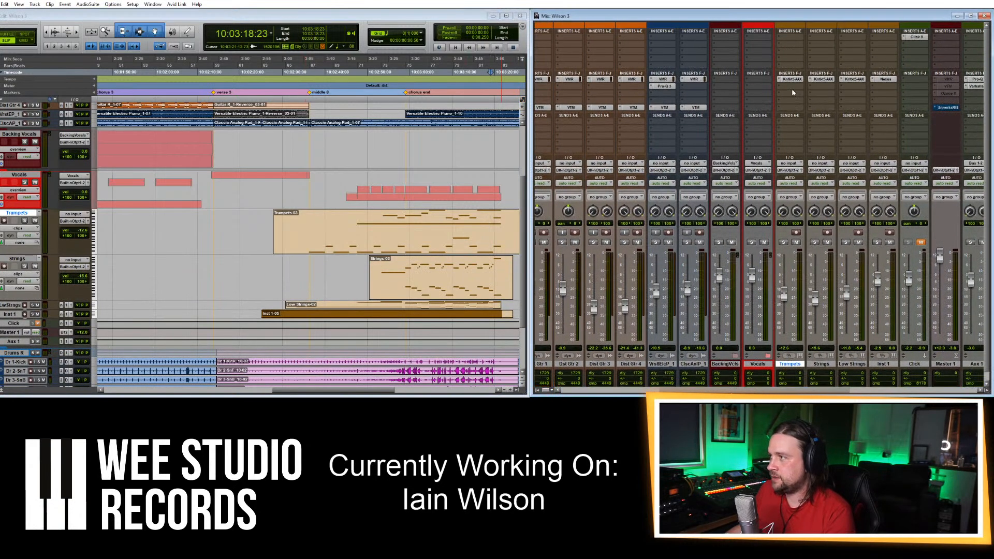
left_click(792, 79)
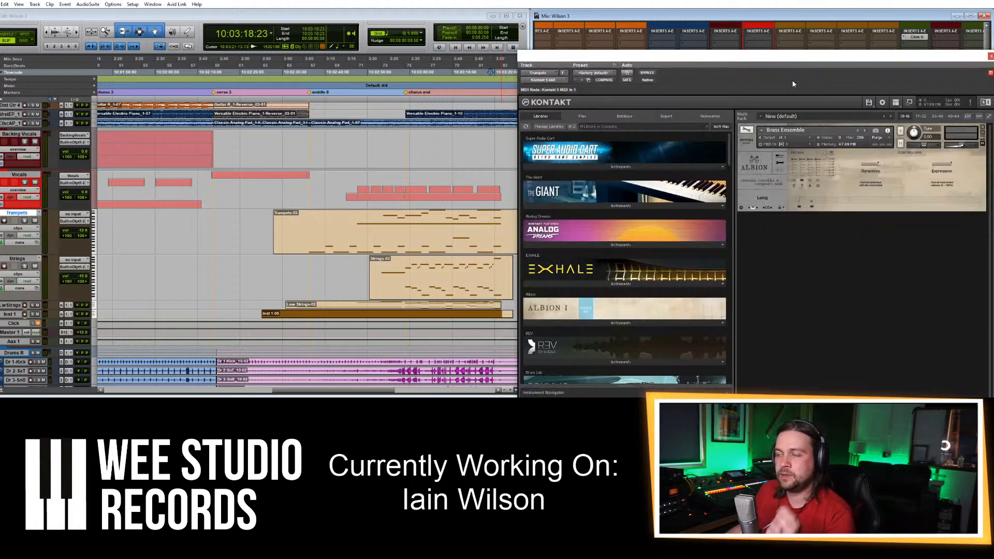
left_click_drag(801, 65, 432, 43)
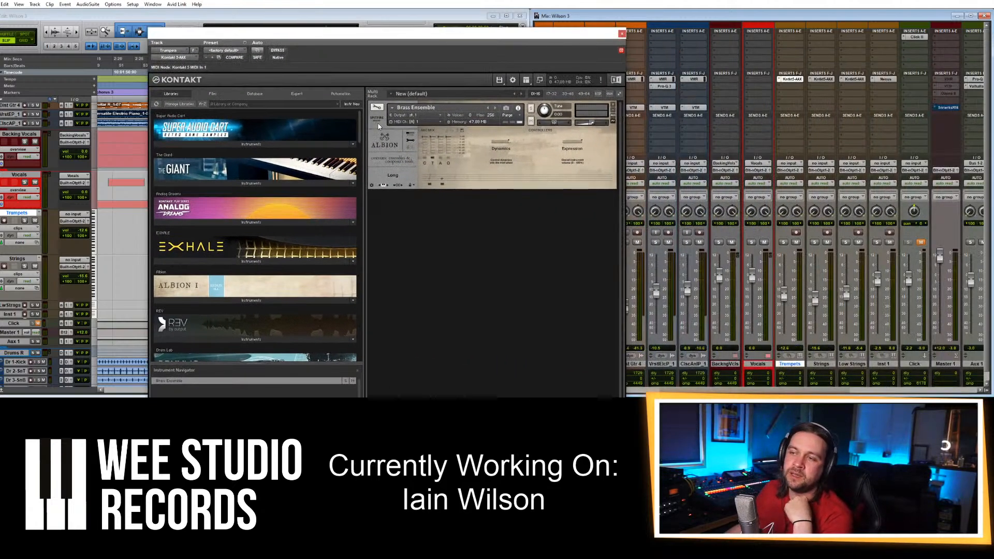
left_click(622, 34)
Audition the Strings track in solo from 10:02:52:04, near the start of its clip.
left_click(24, 266)
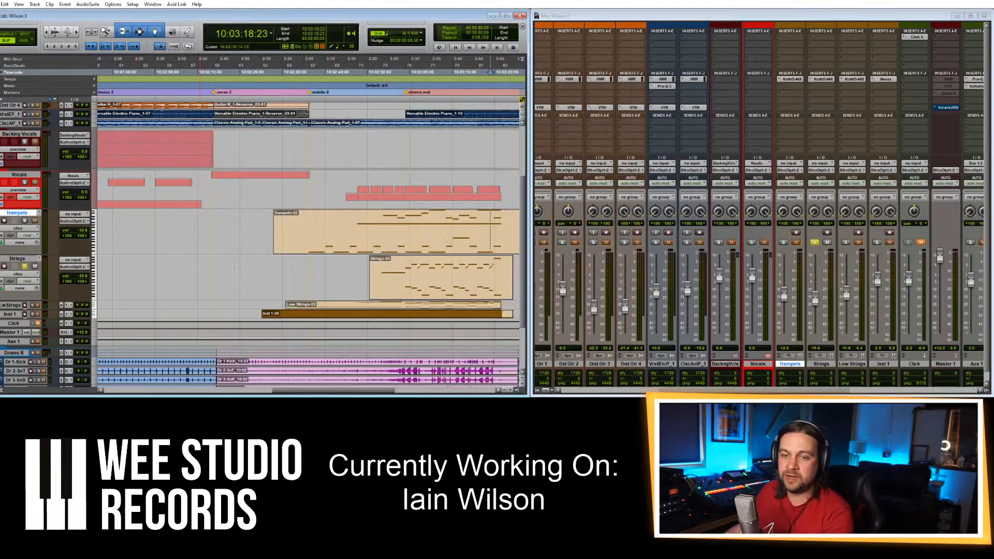
left_click(377, 266)
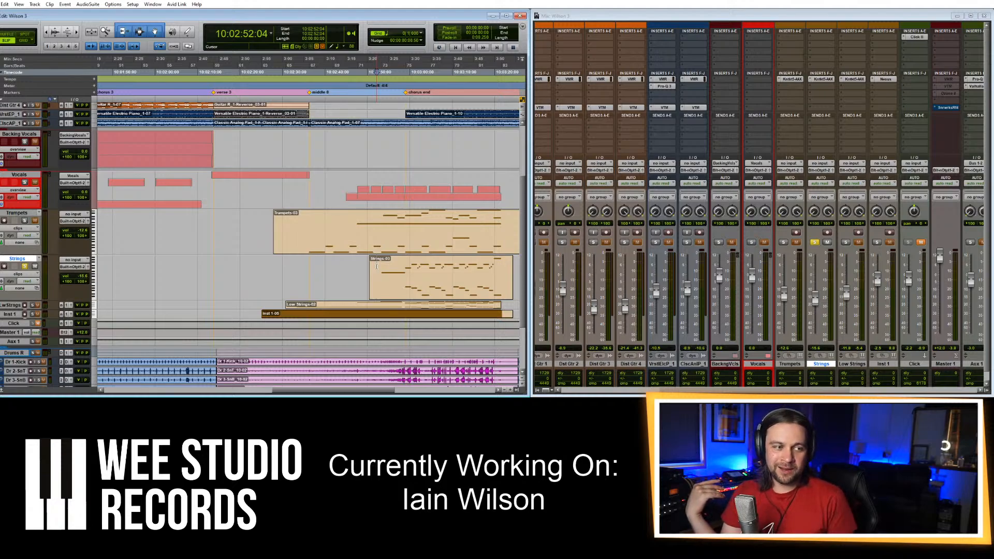
key("space")
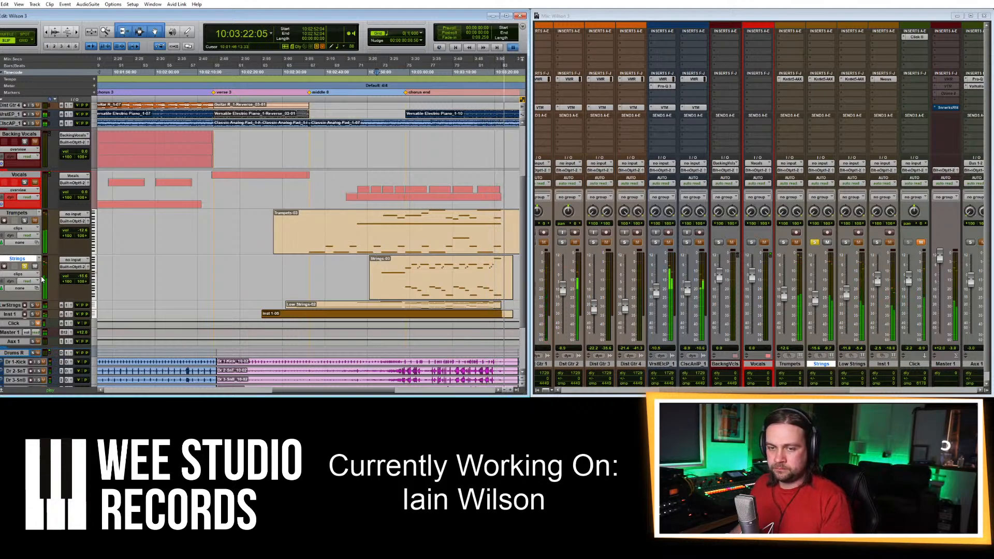
key("space")
left_click(24, 266)
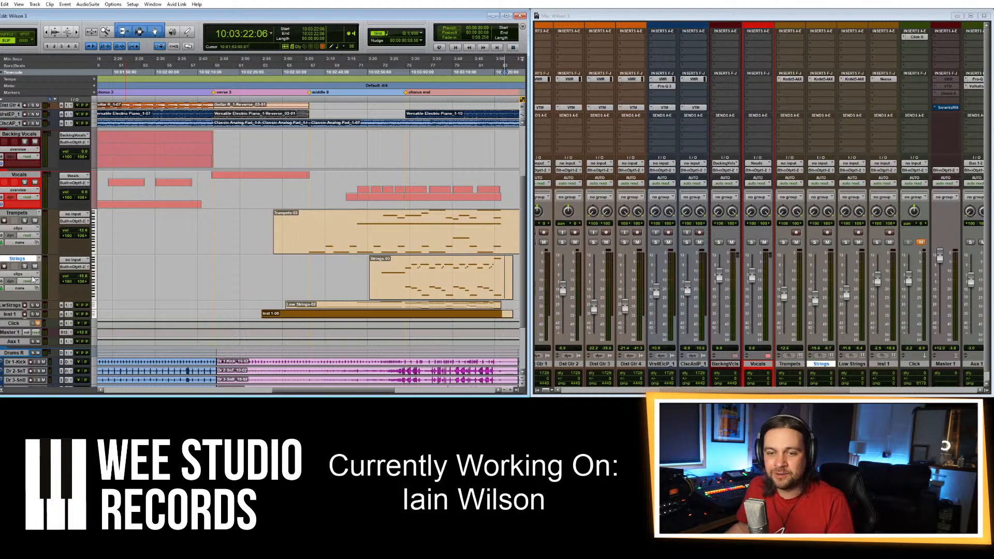
Enlarge the Low Strings track's height and check the Kontakt instrument loaded on the Strings track.
left_click_drag(26, 310, 24, 338)
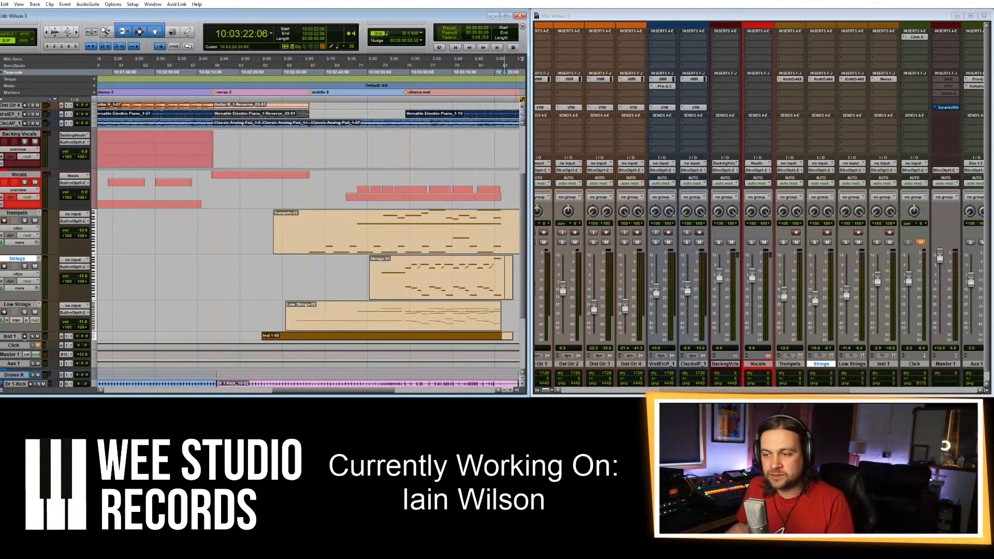
left_click(829, 82)
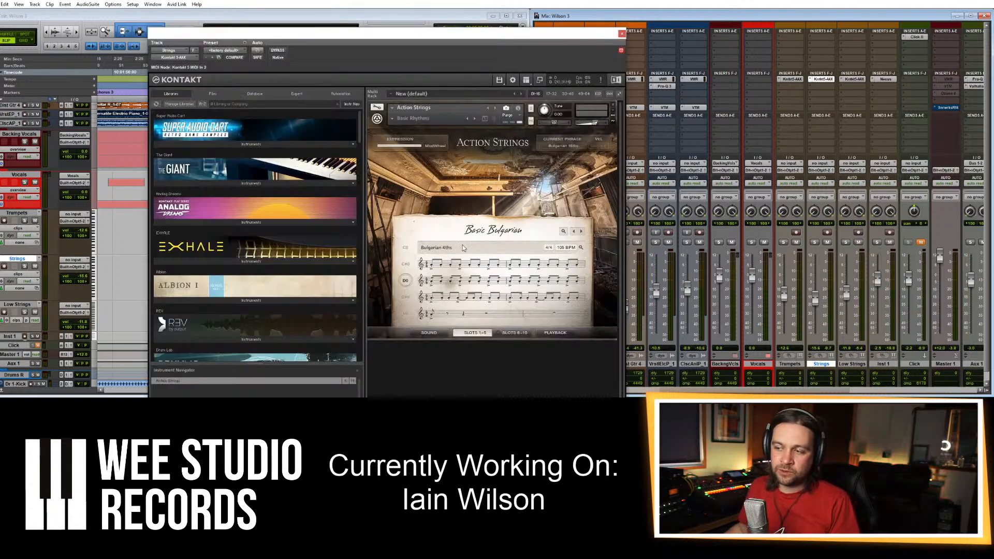
left_click(621, 34)
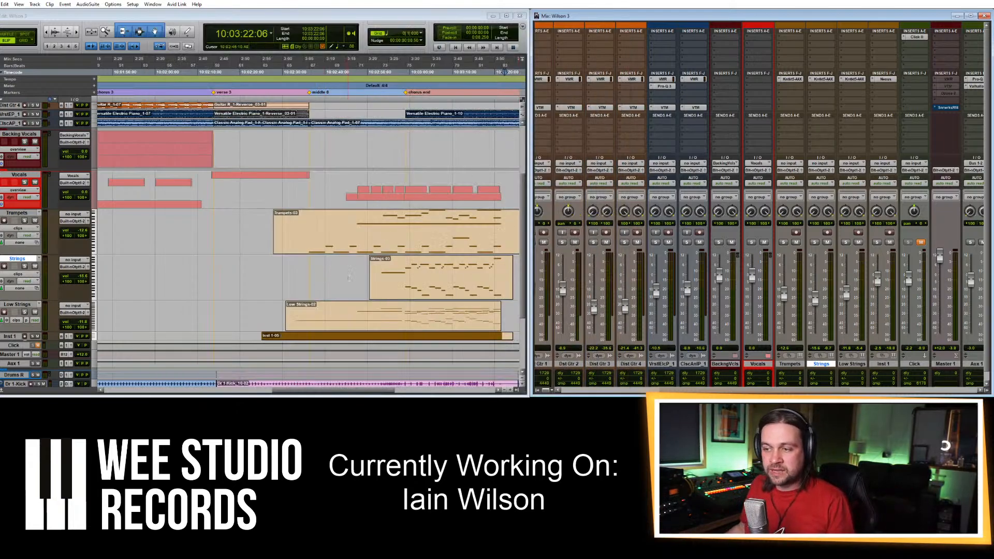
Audition the Low Strings track in solo from 10:02:31:23 and inspect its Kontakt instrument during playback.
left_click(291, 310)
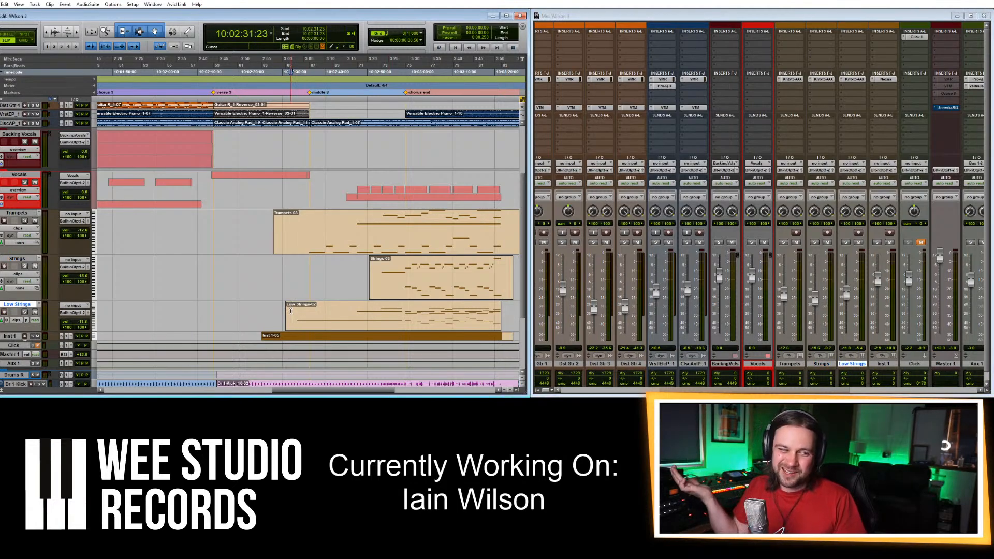
left_click(24, 312)
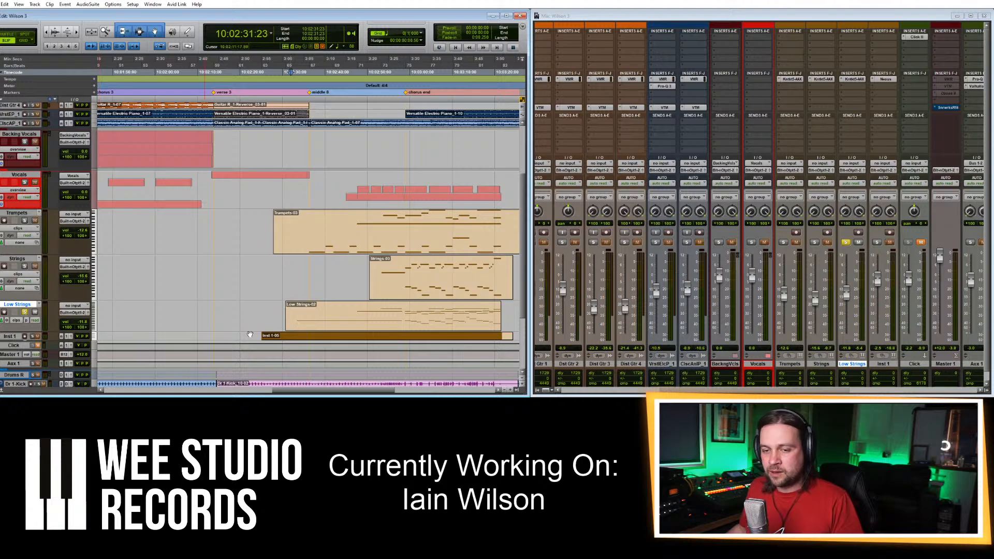
key("space")
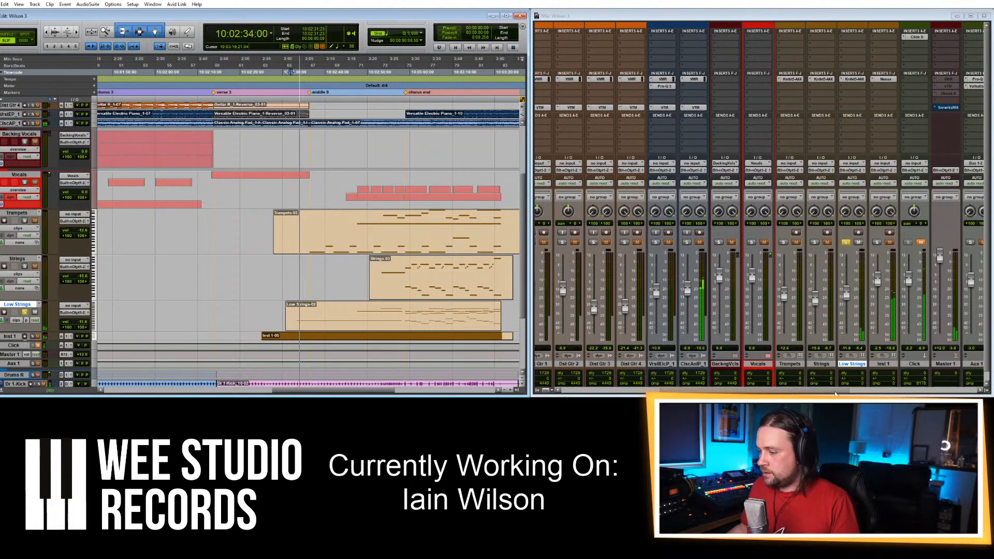
left_click(863, 80)
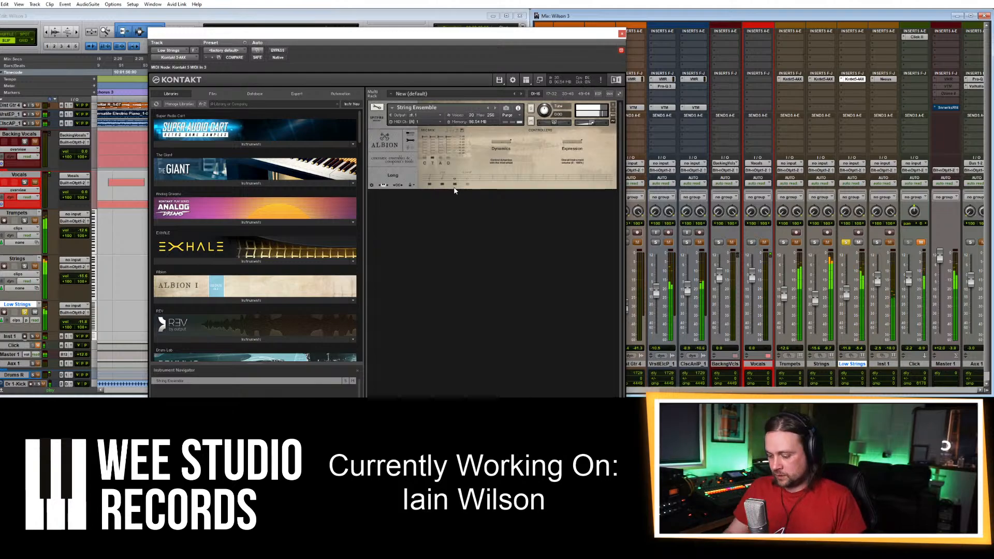
left_click(622, 34)
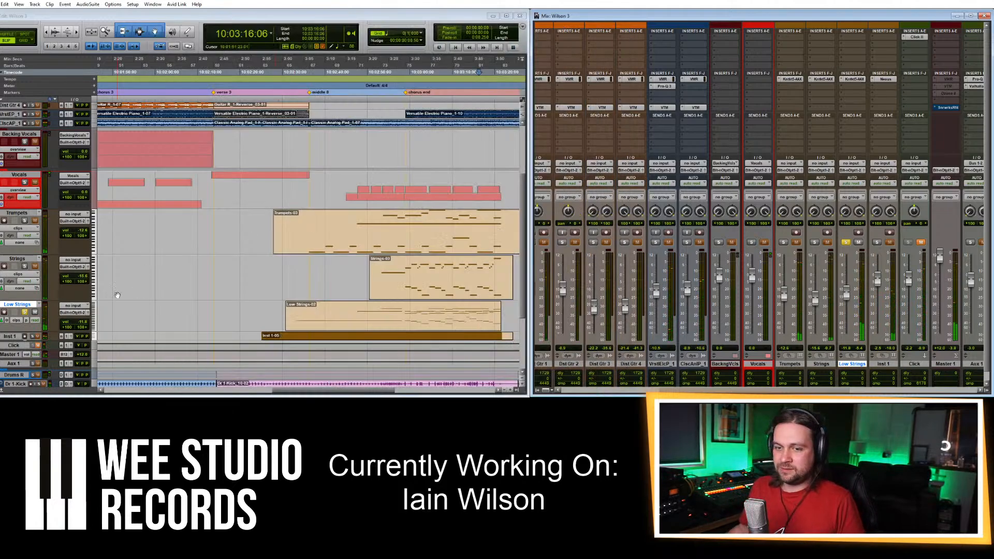
key("space")
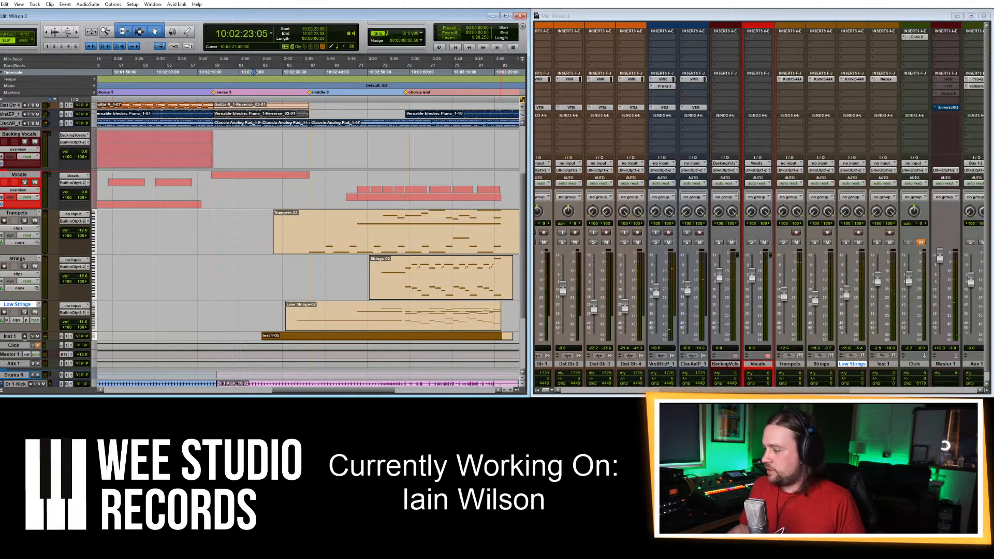
Lower the Master 1 fader and place the edit cursor at 09:59:58:17 on the Backing Vocals track, by the START marker.
scroll(806, 265, "right", 5)
left_click_drag(799, 255, 800, 274)
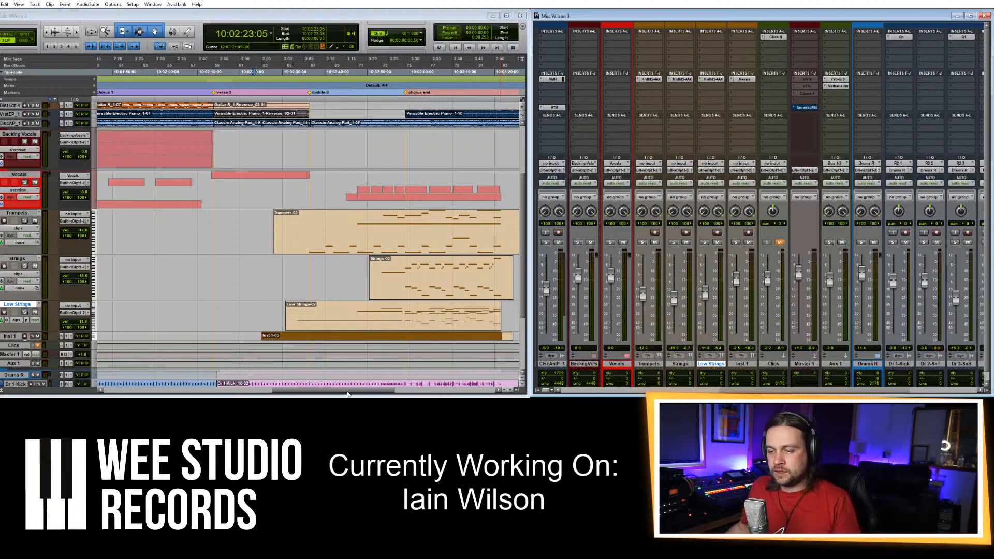
scroll(233, 133, "left", 10)
left_click(220, 141)
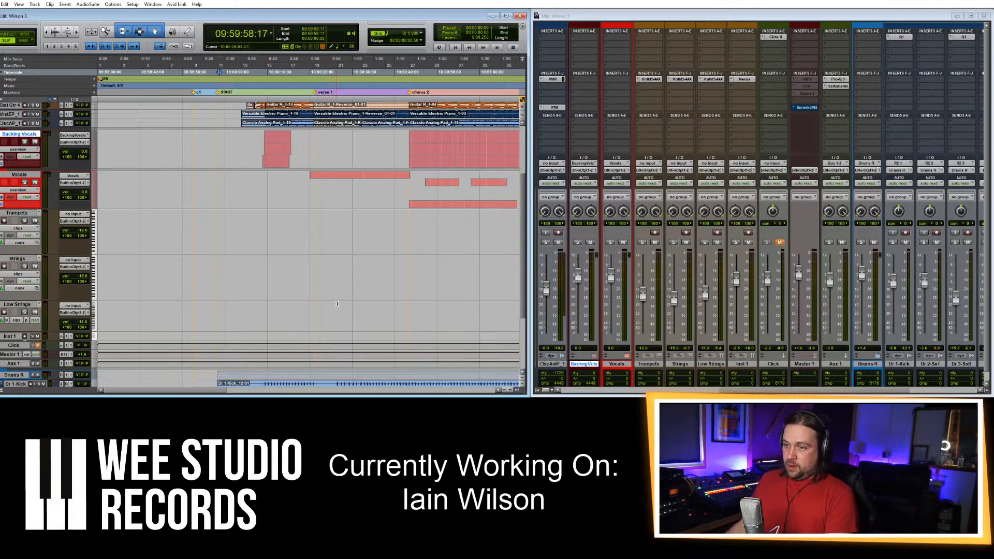
Audition the Inst 1 track in solo from 10:02:23:12 and enlarge its height during playback.
scroll(335, 288, "down", 4)
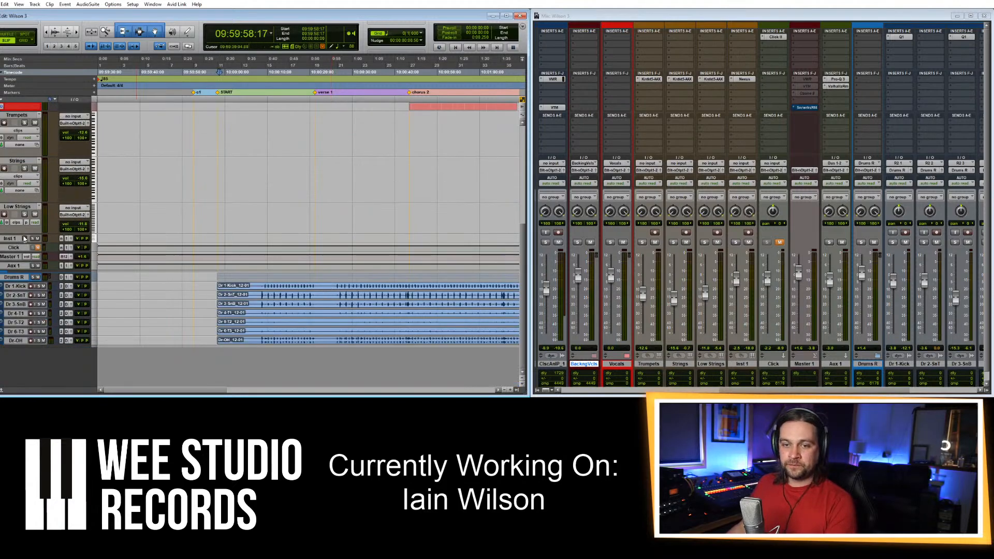
key("r")
key("r")
left_click(282, 239)
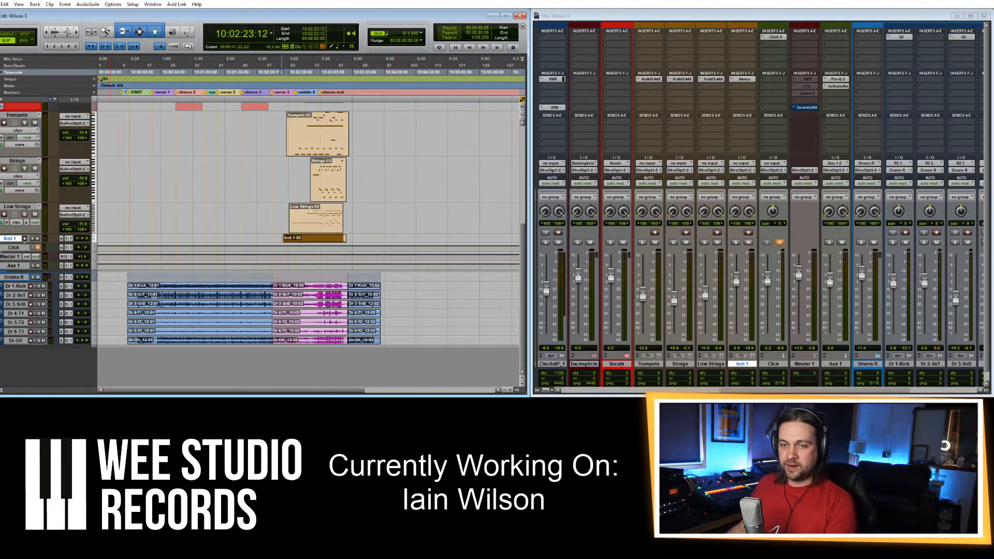
left_click(33, 239)
key("space")
key("super+Up")
key("super+Up")
key("super+Up")
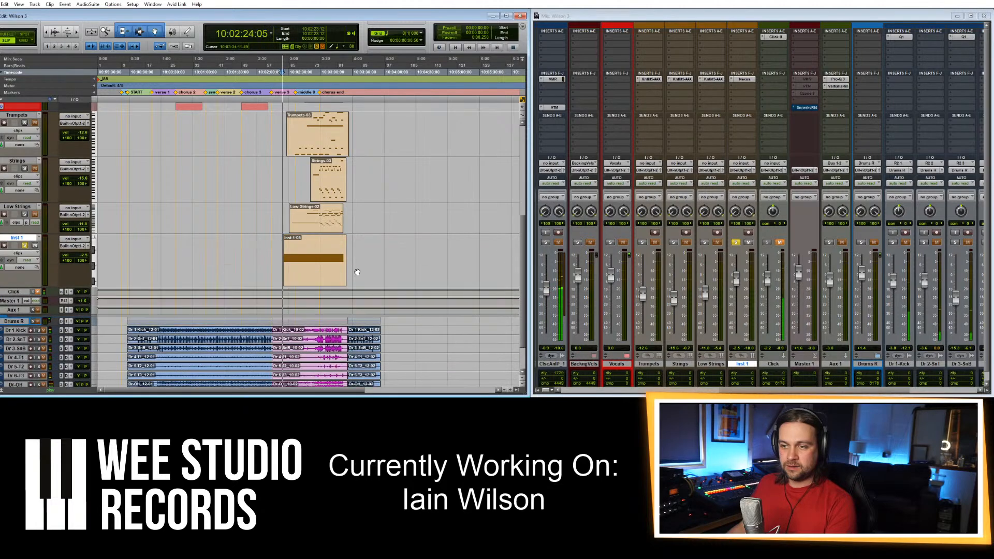
key("t")
key("t")
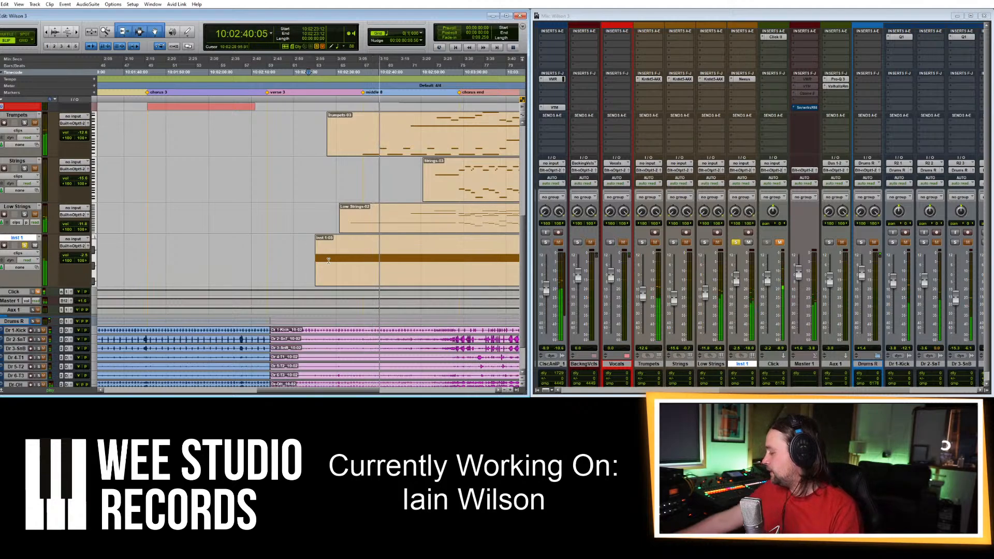
left_click(24, 245)
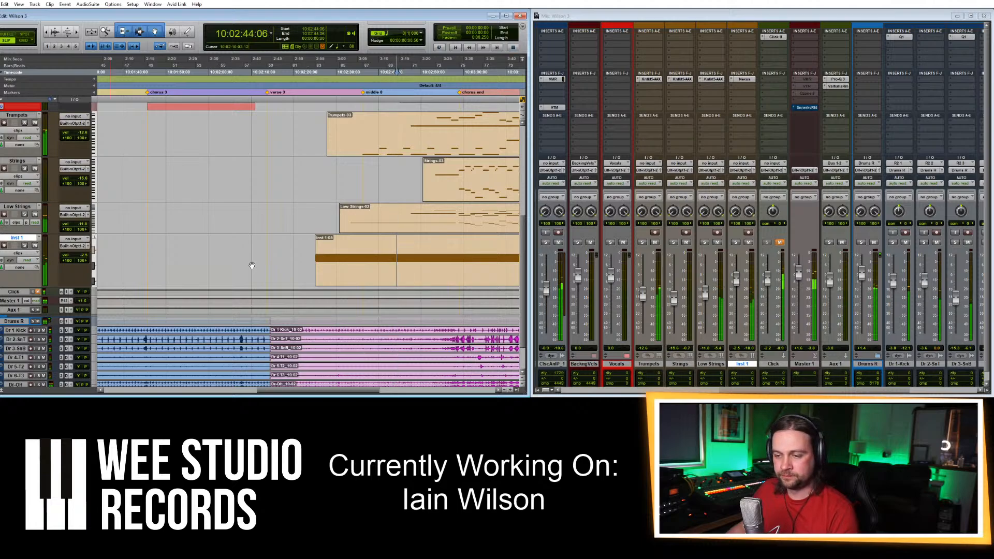
Zoom the timeline out over the whole song and place the edit cursor at 09:59:56:18, at the start of the Dr 1-Kick clip.
scroll(251, 264, "down", 2)
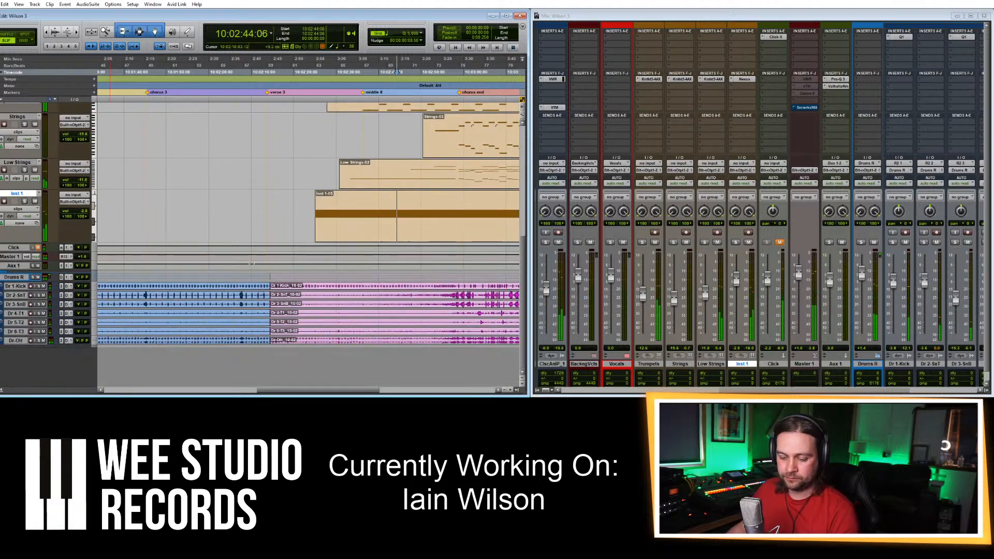
key("r")
left_click(145, 287)
key("r")
key("r")
left_click(114, 286)
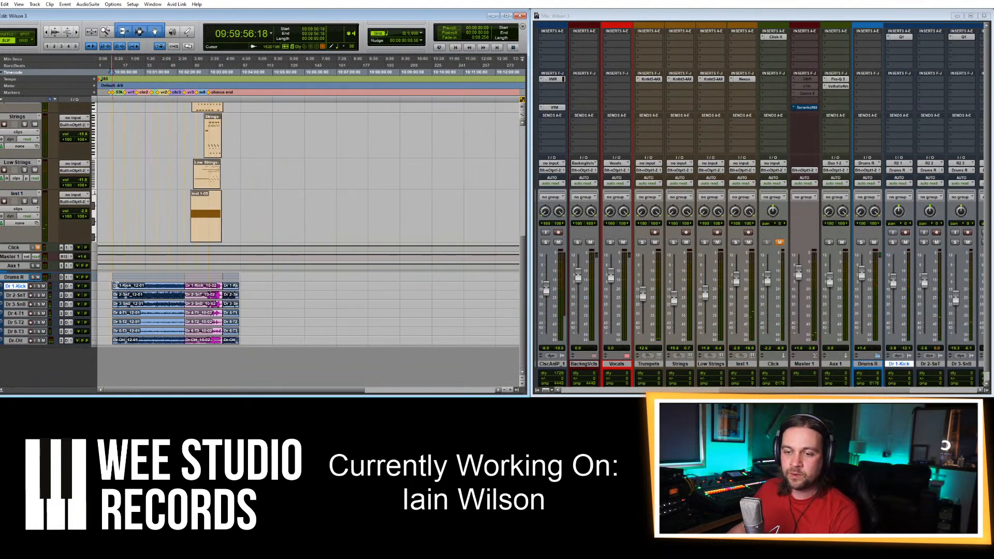
Audition the Drums R folder in solo from near the start of the drum clips and raise the Master 1 fader during playback.
key("t")
key("t")
key("t")
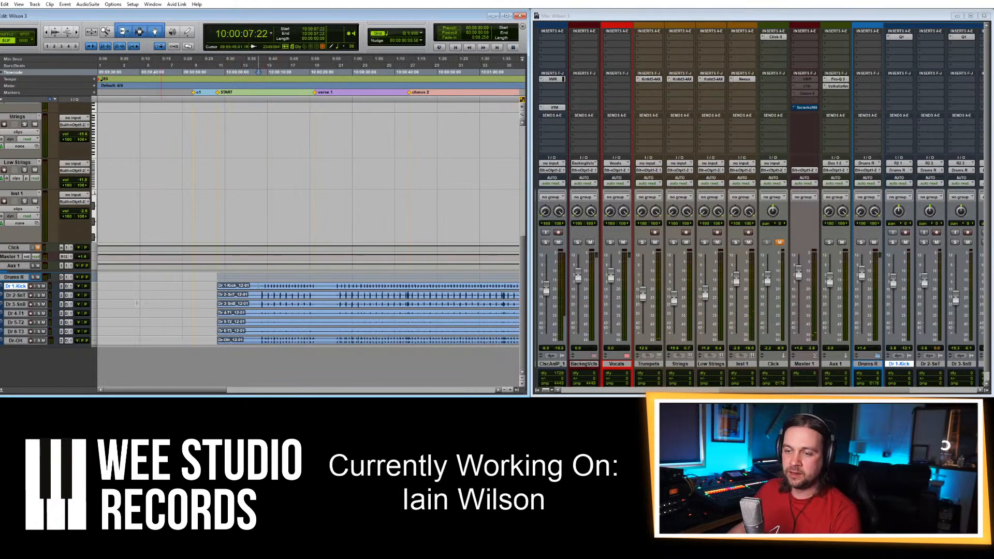
left_click(33, 277)
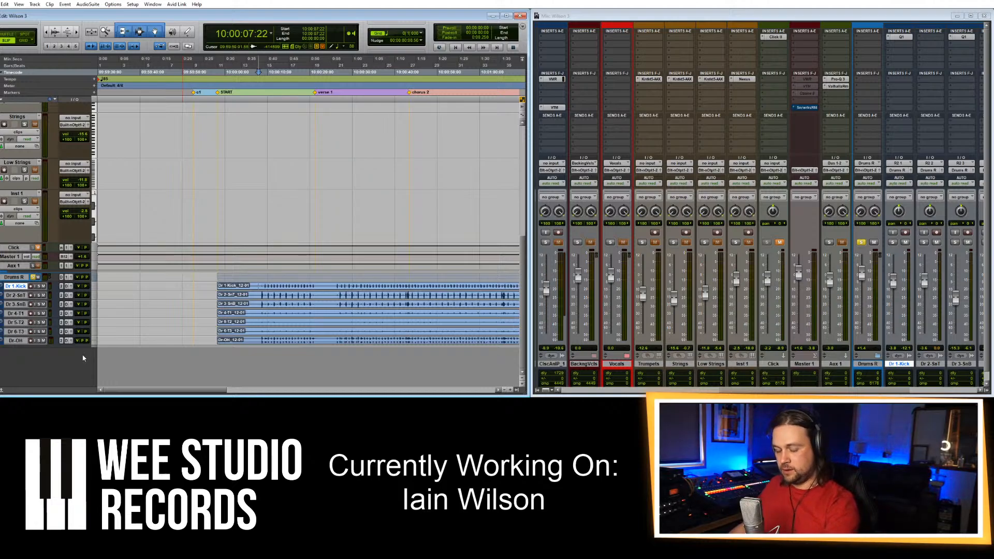
left_click(260, 284)
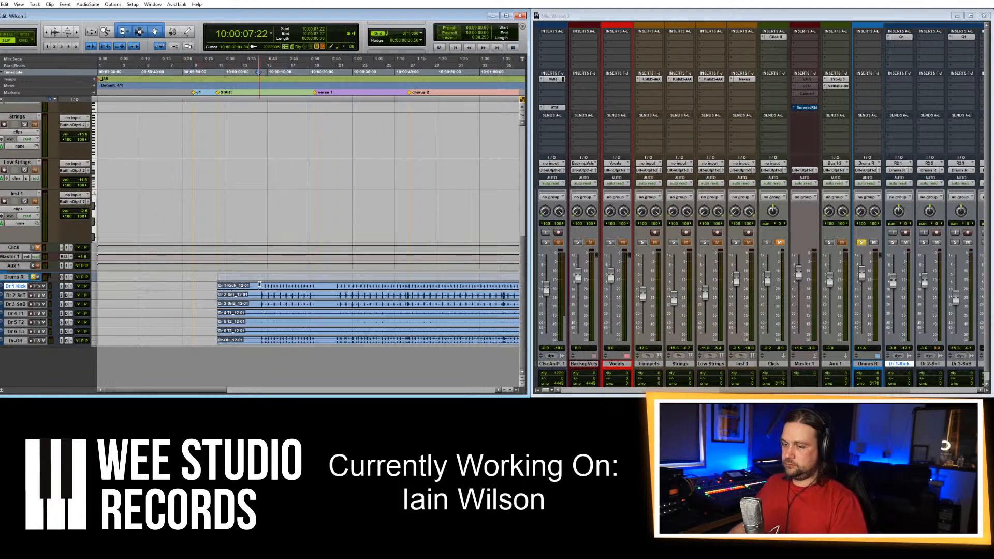
key("space")
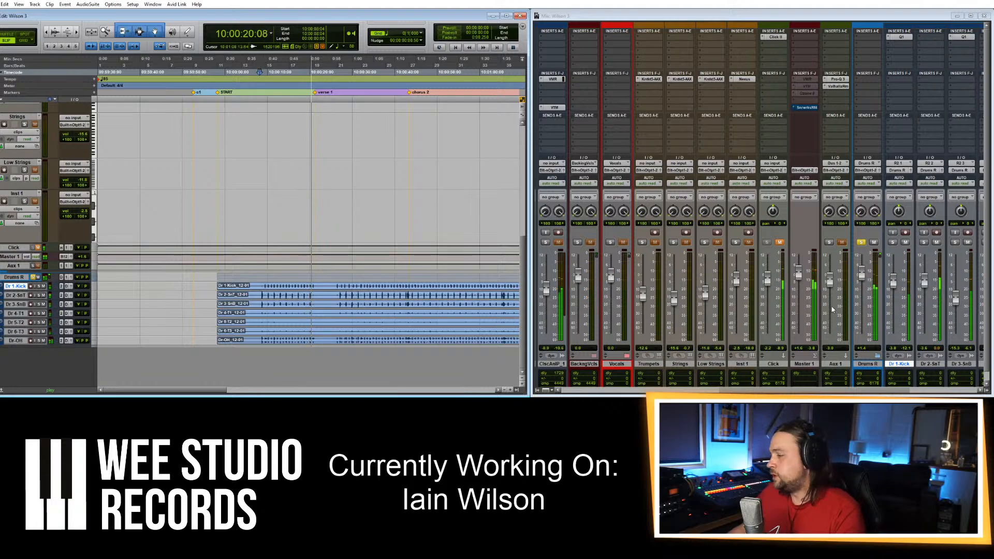
left_click_drag(800, 280, 803, 271)
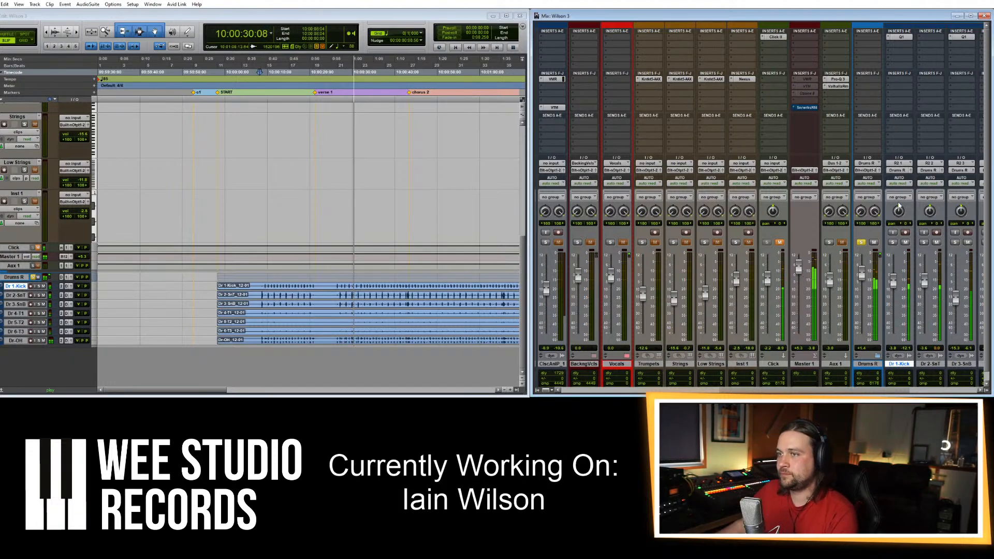
Stop playback, zoom the timeline out over the whole song, and bring up the browser's YouTube page briefly before returning to the session.
left_click(352, 266)
key("r")
key("r")
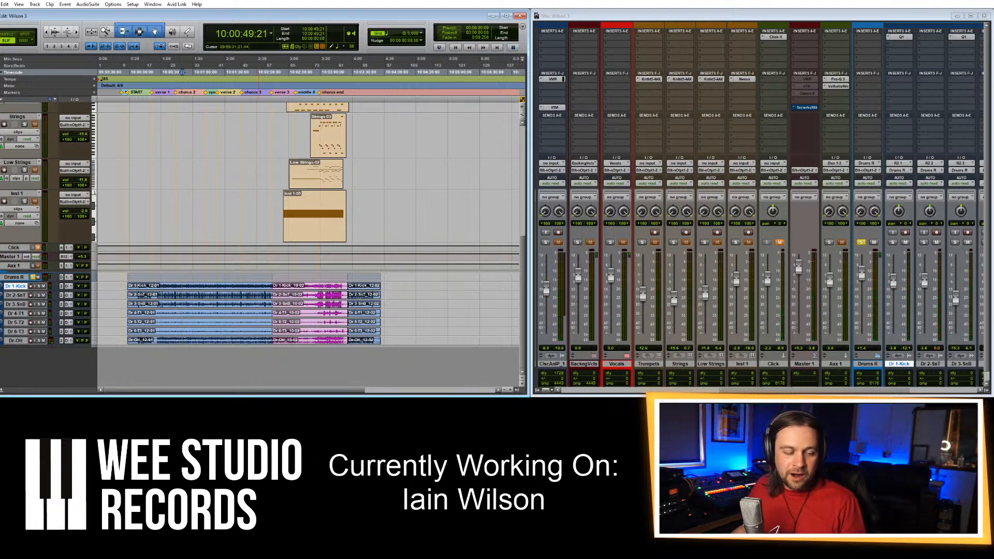
key("alt+Tab")
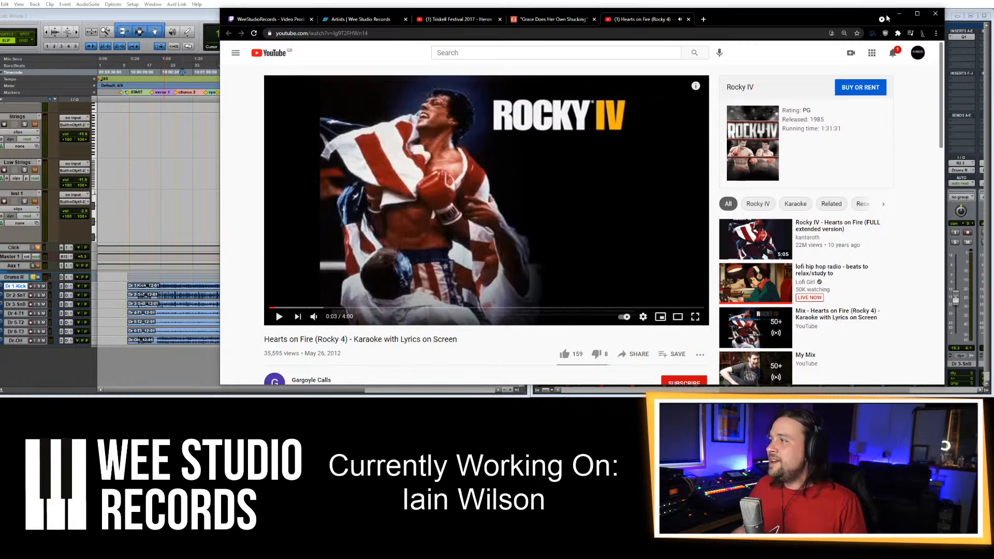
left_click(899, 13)
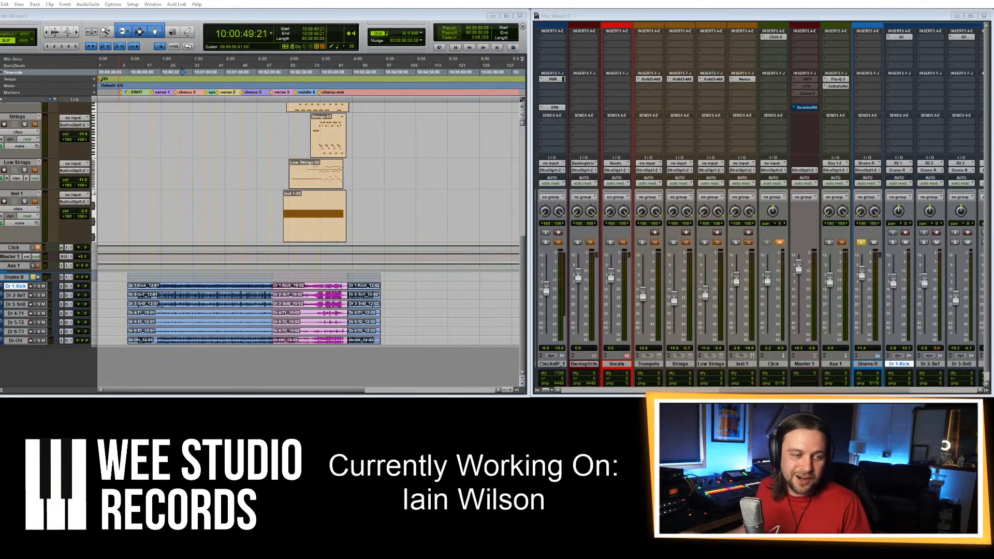
Audition the soloed drums with the orchestral parts from 10:02:22:18 and again from 10:02:56:04, zooming in around the chorus end marker.
left_click(281, 209)
key("space")
key("t")
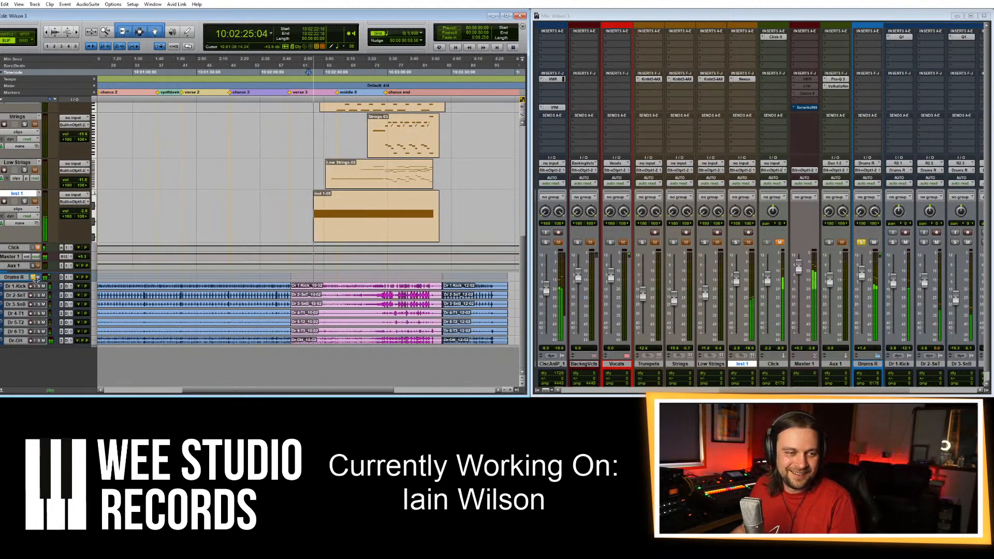
left_click(380, 289)
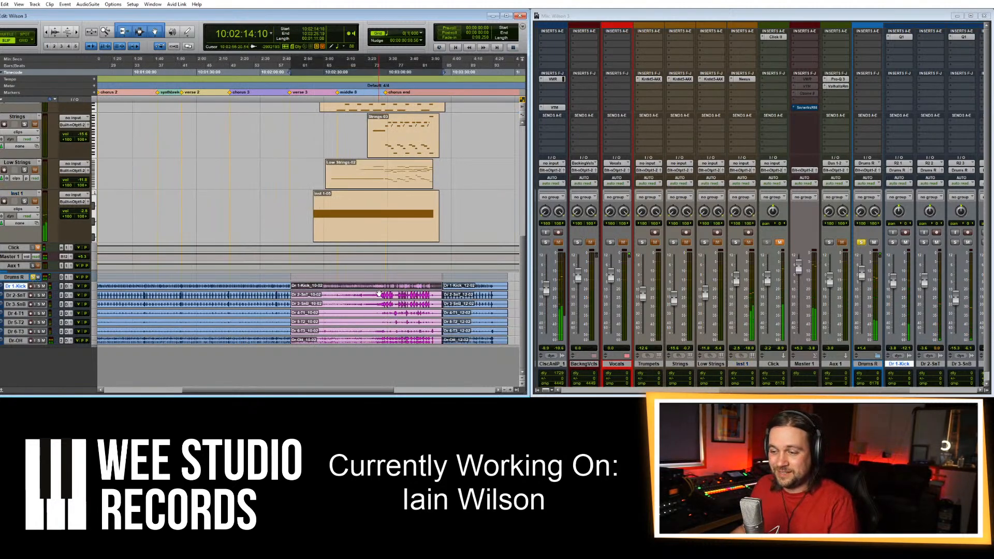
left_click(379, 294)
key("space")
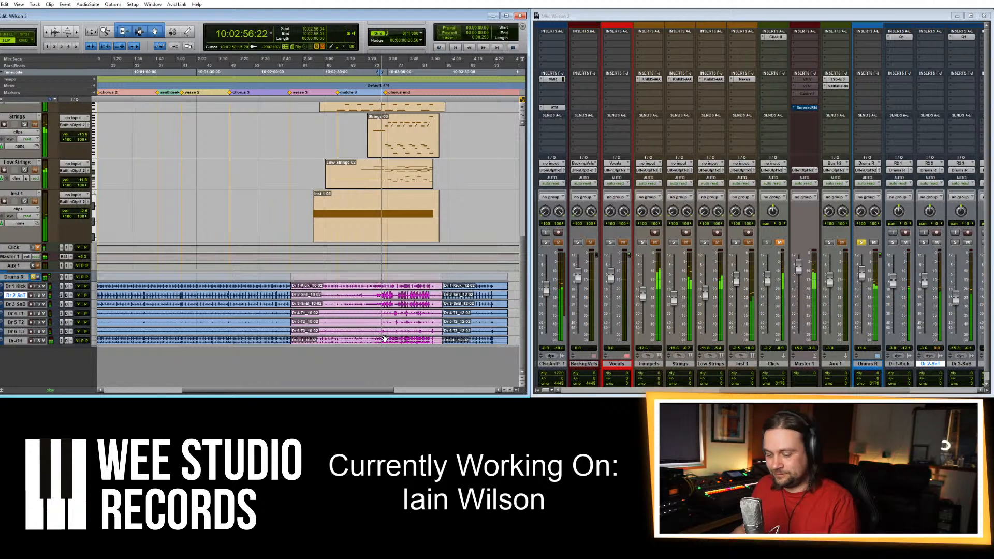
key("ctrl+]")
key("ctrl+]")
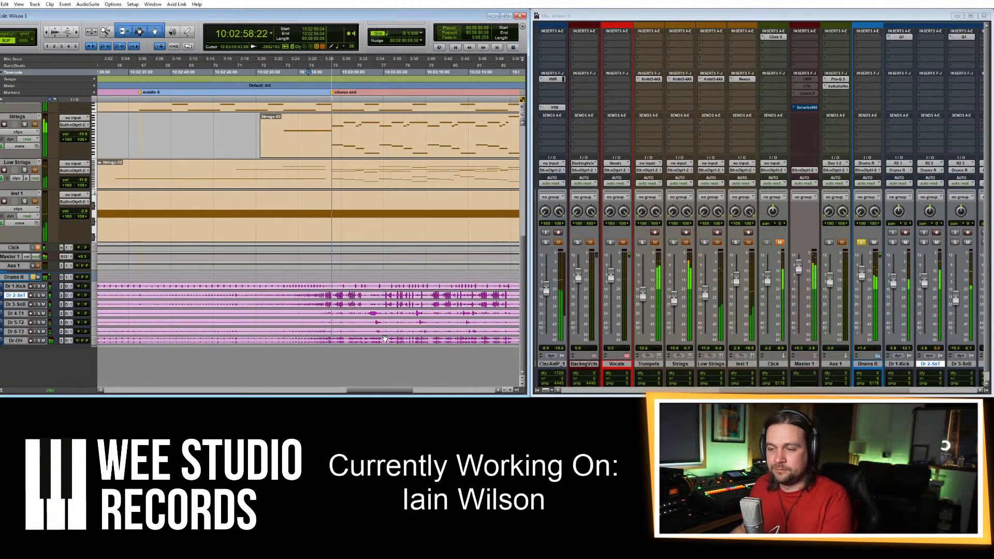
key("ctrl+[")
Solo the Dr 1-Kick and Dr 2-SnT tracks one at a time during playback, clearing each solo, and stop playback.
left_click_drag(786, 391, 901, 394)
left_click(734, 242)
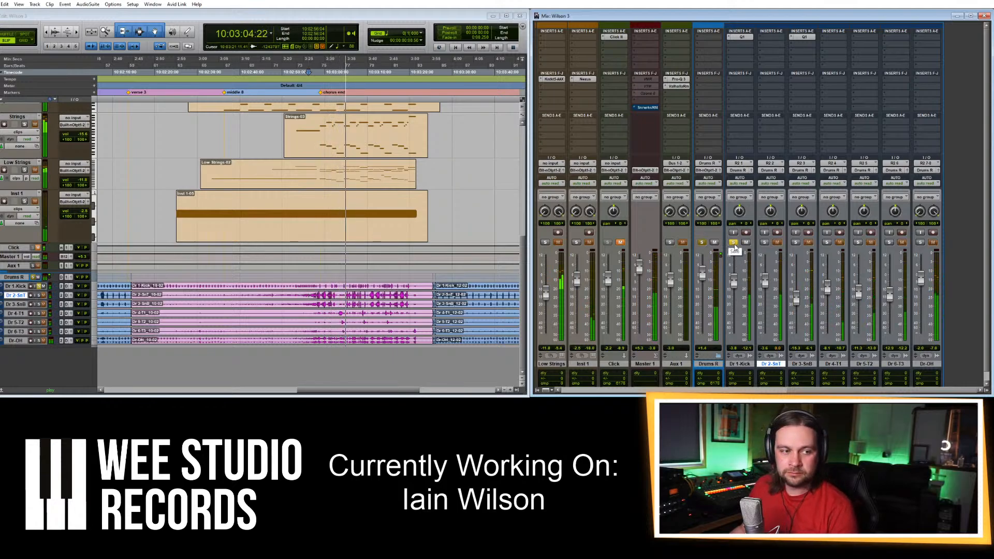
left_click(734, 243)
left_click(765, 242)
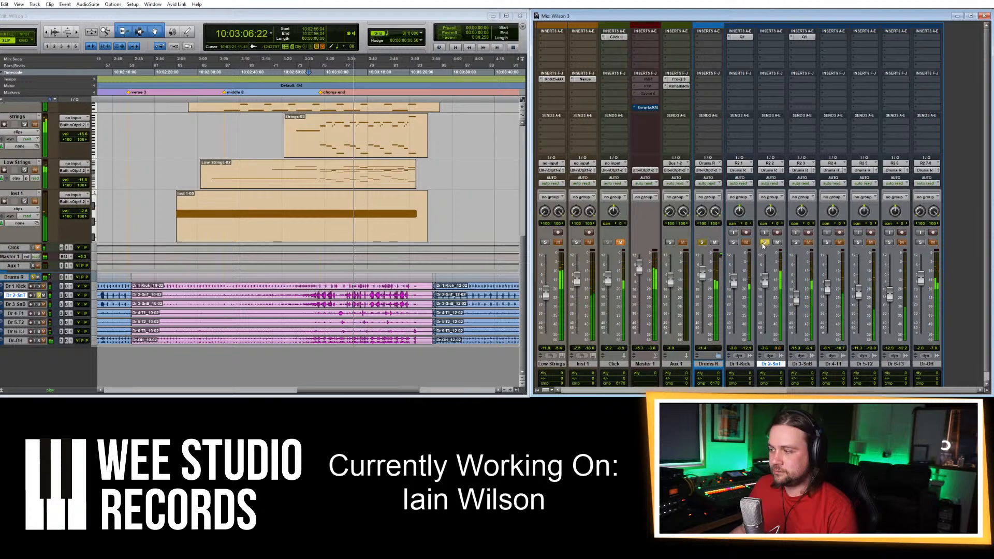
left_click(765, 242)
left_click(470, 23)
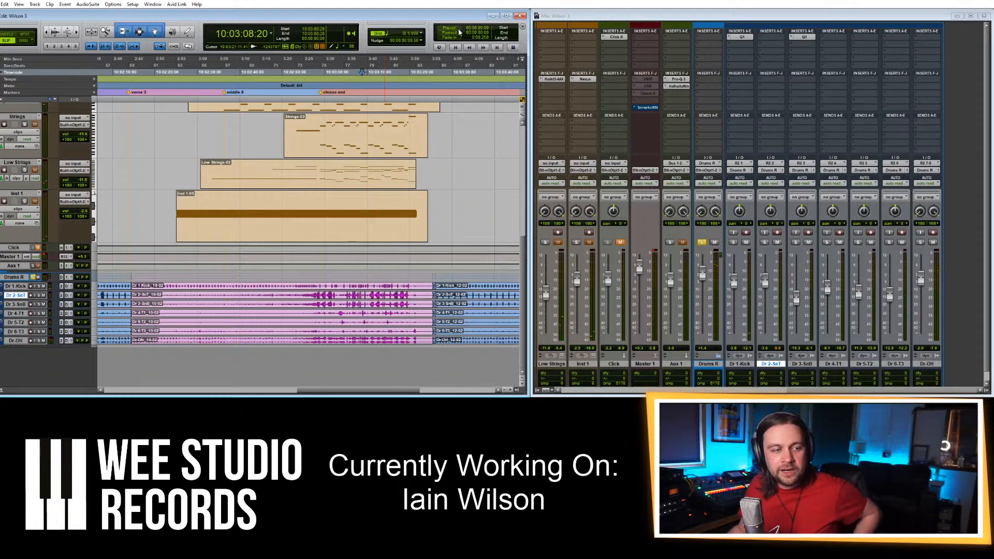
Play the closing drum section from 10:03:37:13 and listen to the Dr-OH and Dr 6-T3 tracks in solo.
left_click(484, 295)
key("space")
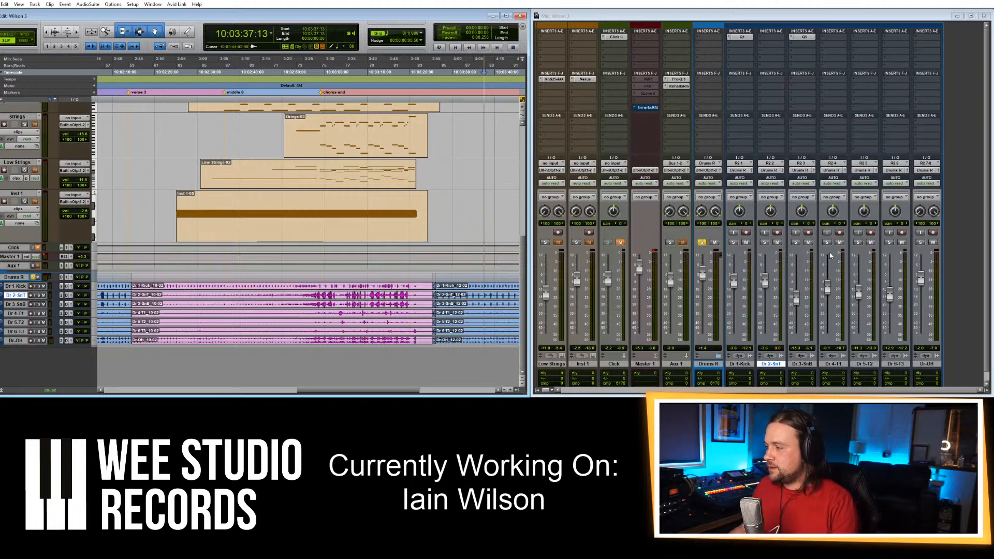
left_click(921, 242)
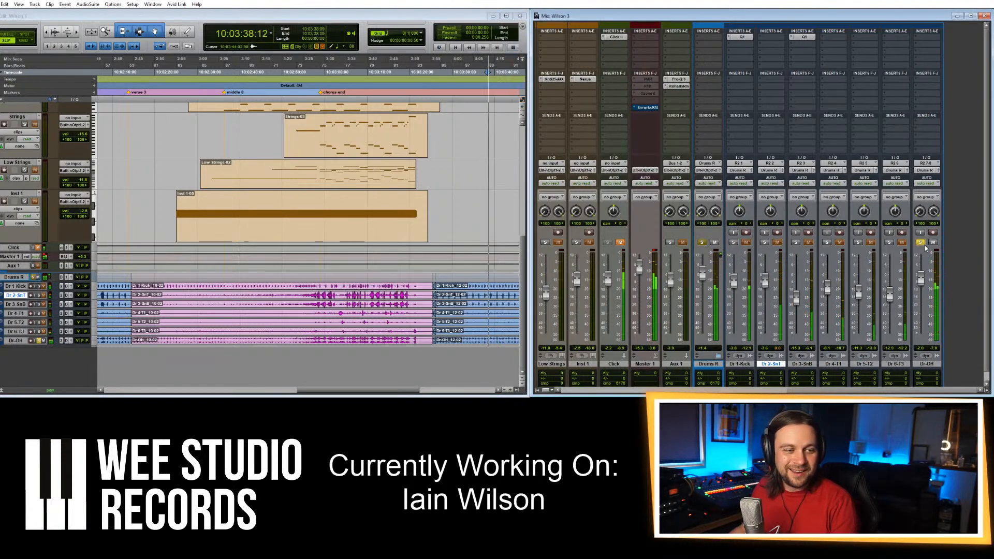
left_click(888, 242)
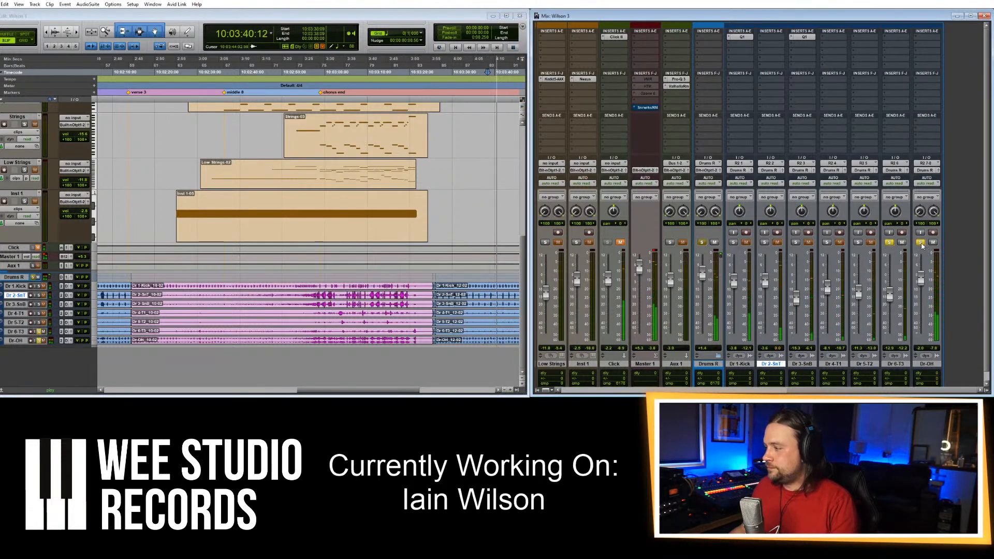
key("space")
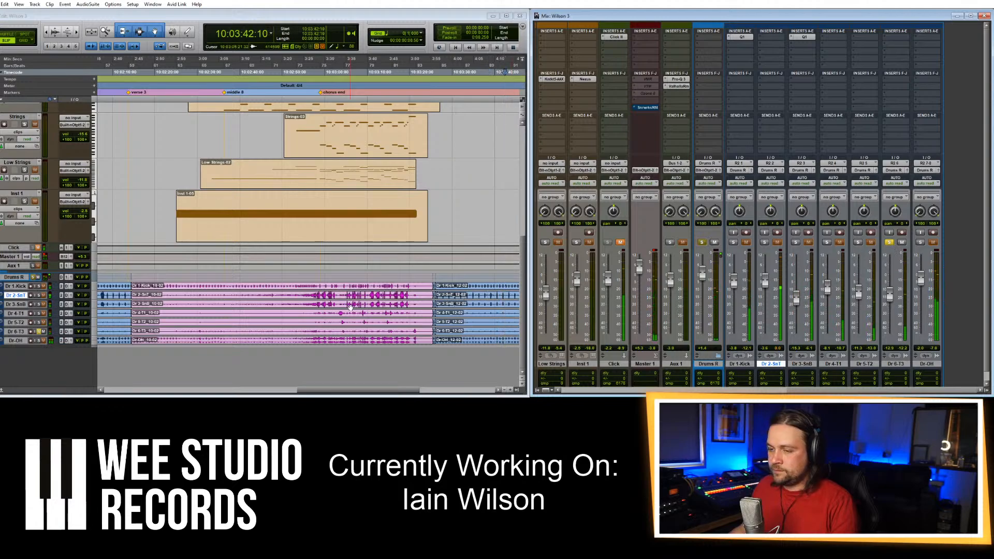
Move the Trumpets, Strings, Low Strings and Inst 1 tracks into a new stereo routing folder named Extra Instruments, with the tracks routed to it.
scroll(351, 305, "left", 10)
left_click(10, 278)
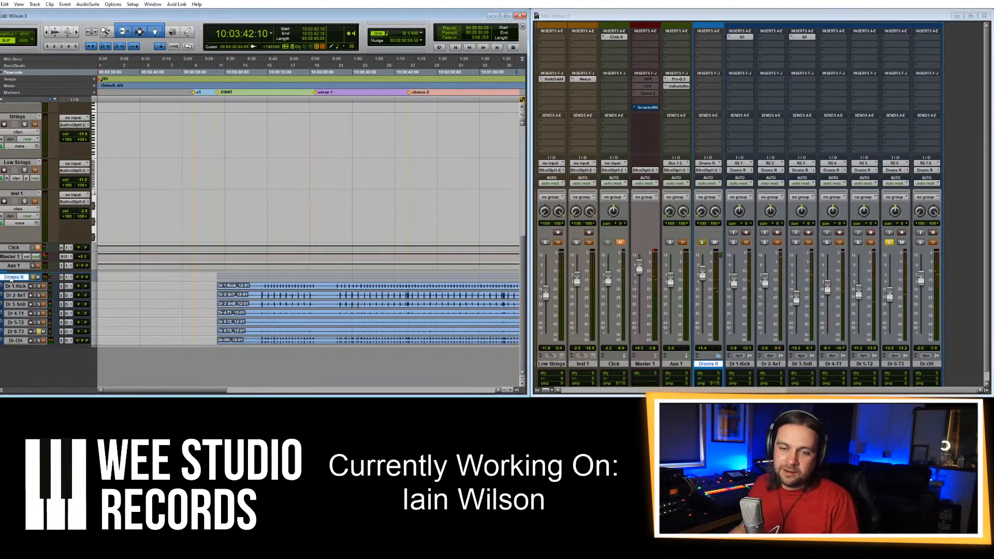
scroll(32, 248, "up", 5)
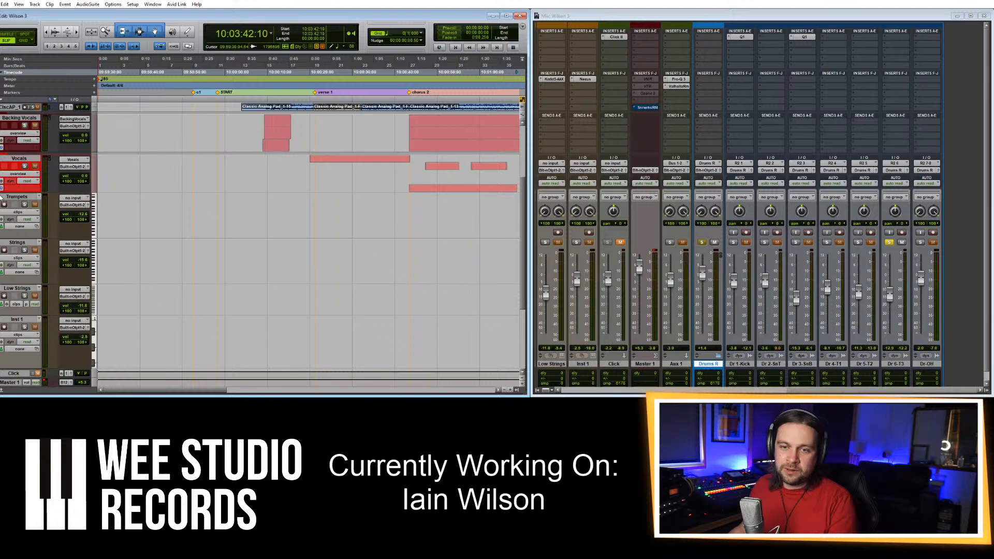
left_click(15, 197)
scroll(5, 233, "down", 2)
left_click(14, 270, "shift")
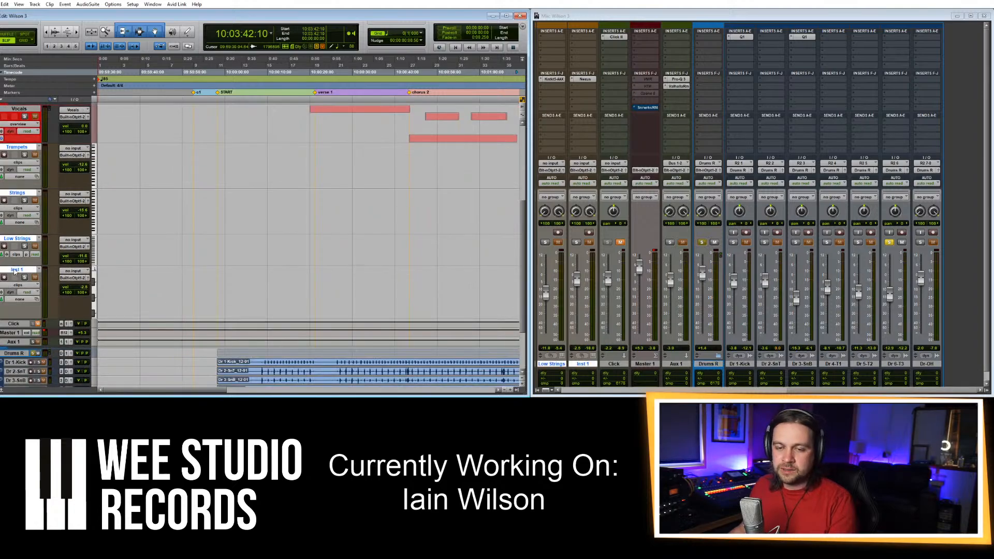
right_click(15, 270)
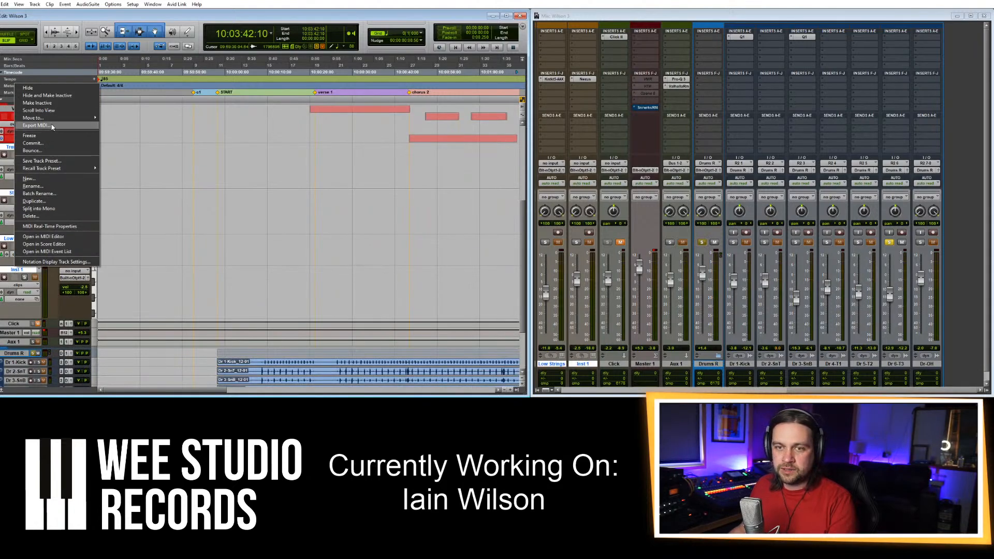
mouse_move(48, 118)
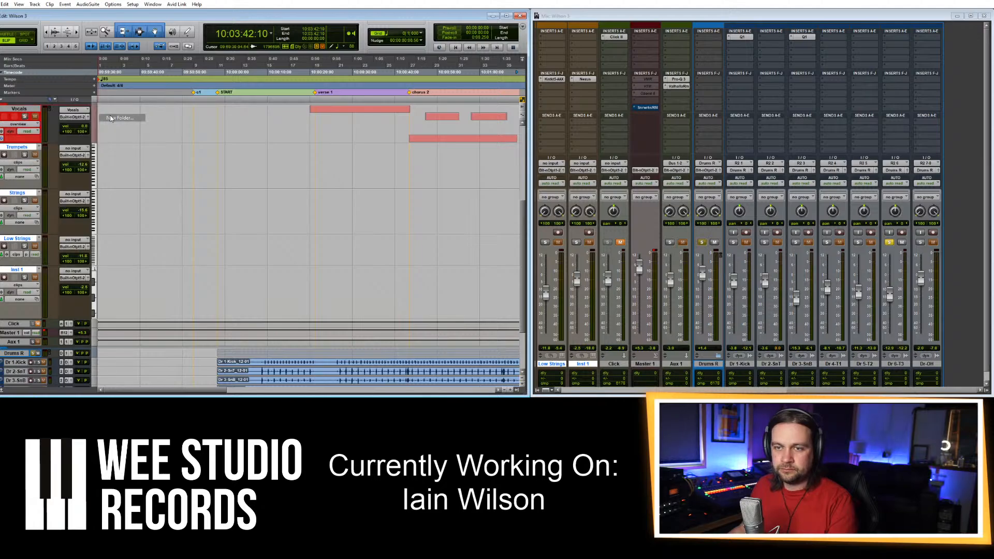
left_click(110, 118)
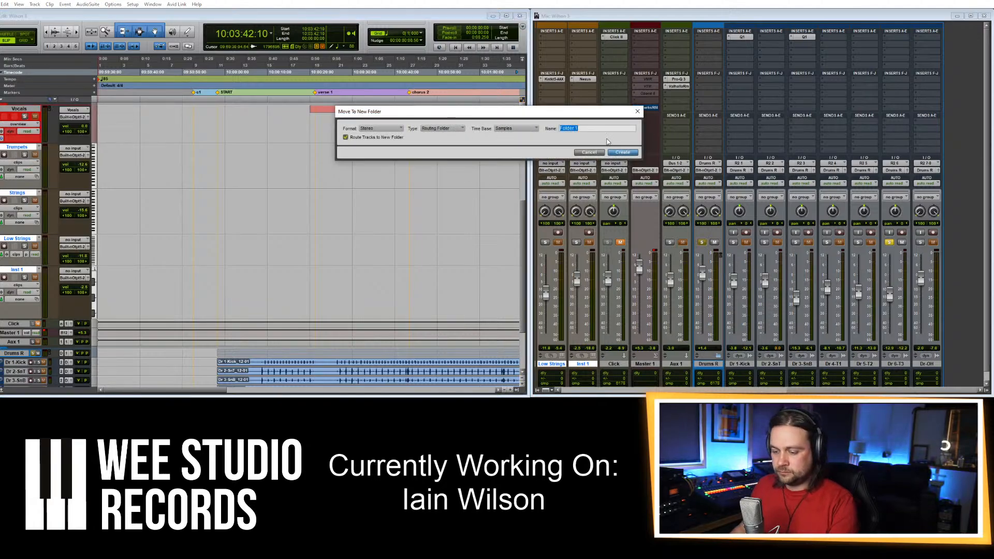
type("Extra Instruments")
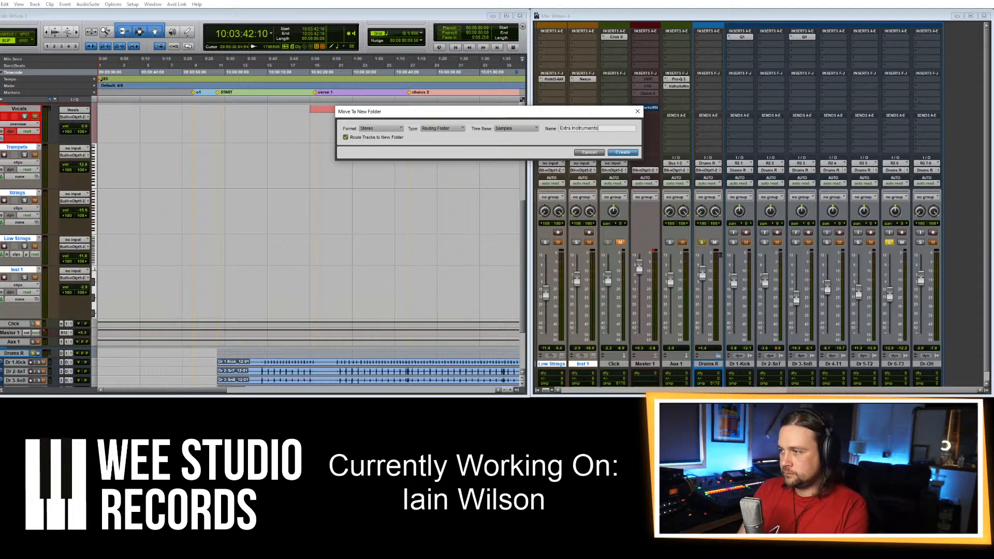
key("Return")
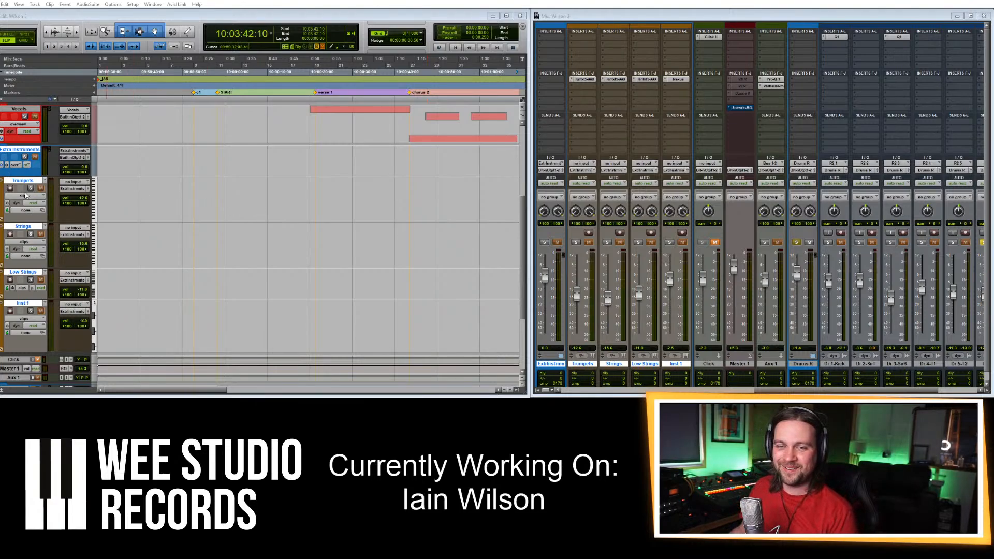
Colour the Extra Instruments folder and its tracks orange-brown and collapse the folder.
double_click(1, 196)
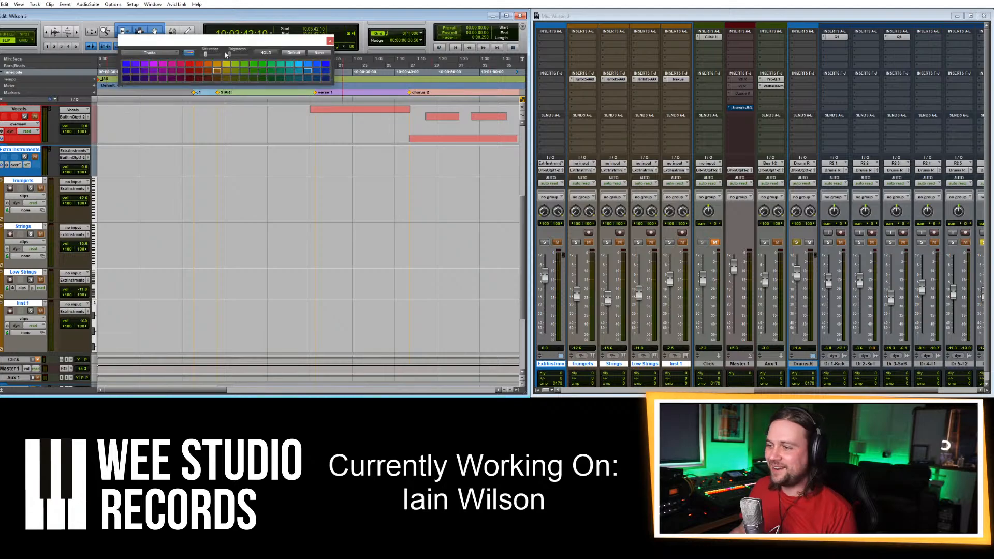
left_click(216, 77)
left_click(216, 73)
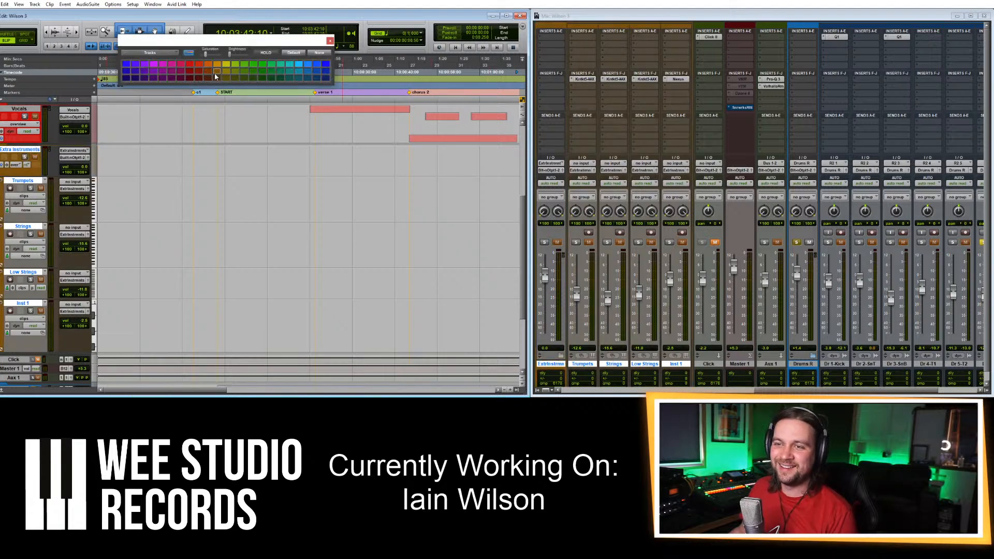
left_click(331, 40)
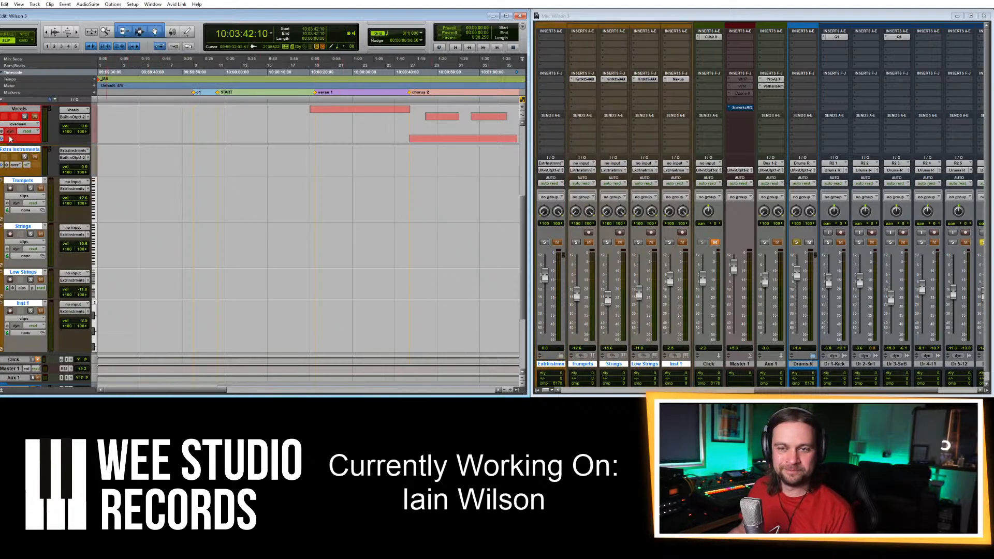
left_click(2, 157)
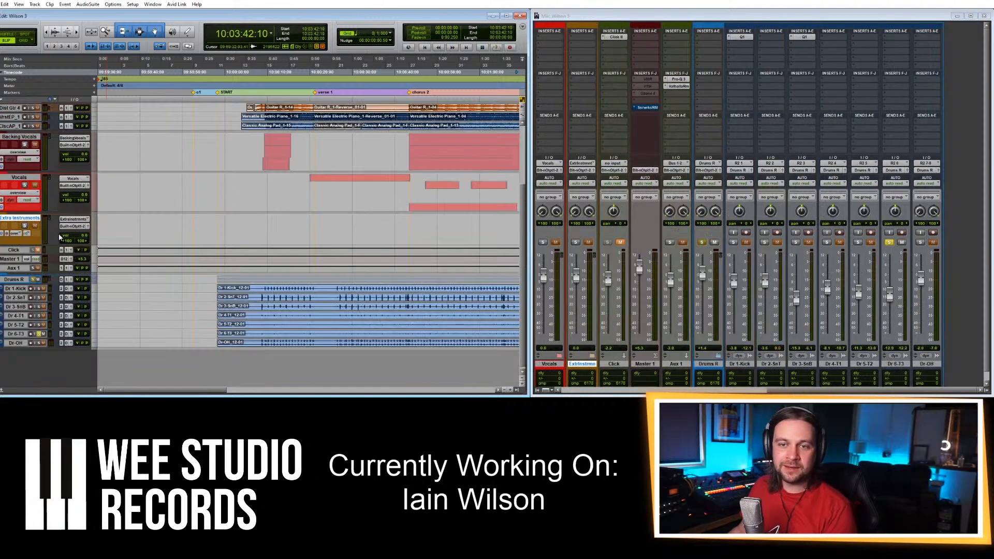
Move the four bass tracks above the synths into a new stereo routing folder named Basses, with the tracks routed to it.
scroll(136, 240, "up", 2)
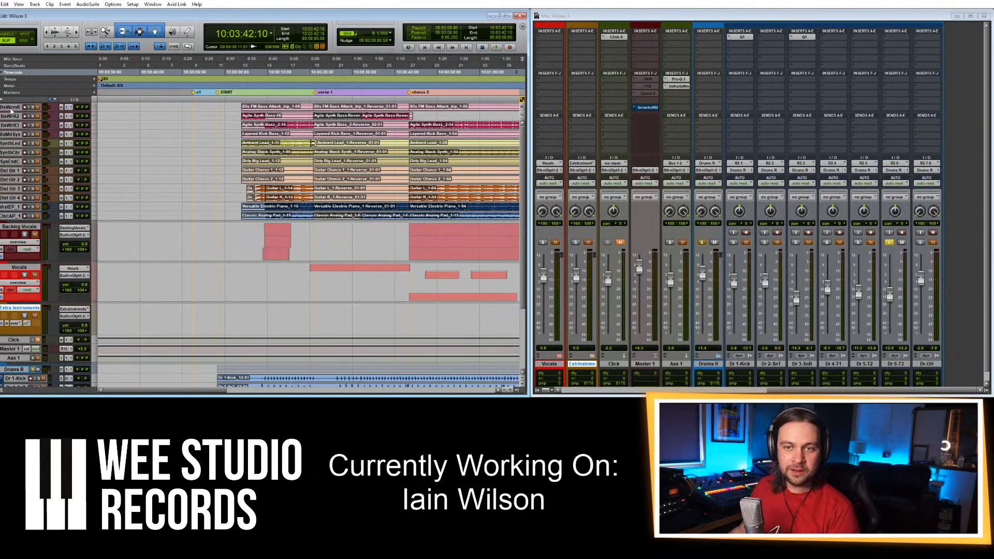
left_click(11, 107)
left_click(11, 125, "shift")
right_click(13, 131)
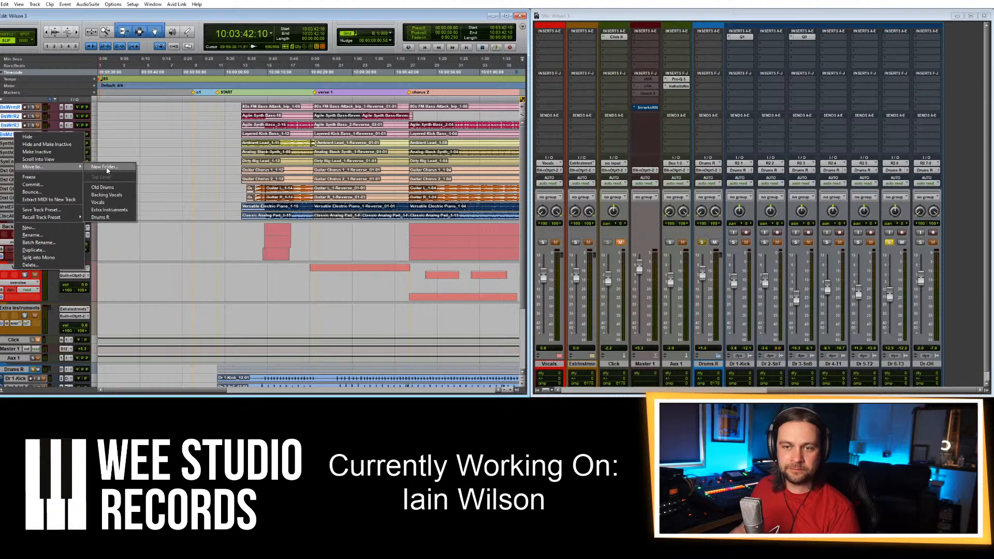
left_click(105, 167)
type("B")
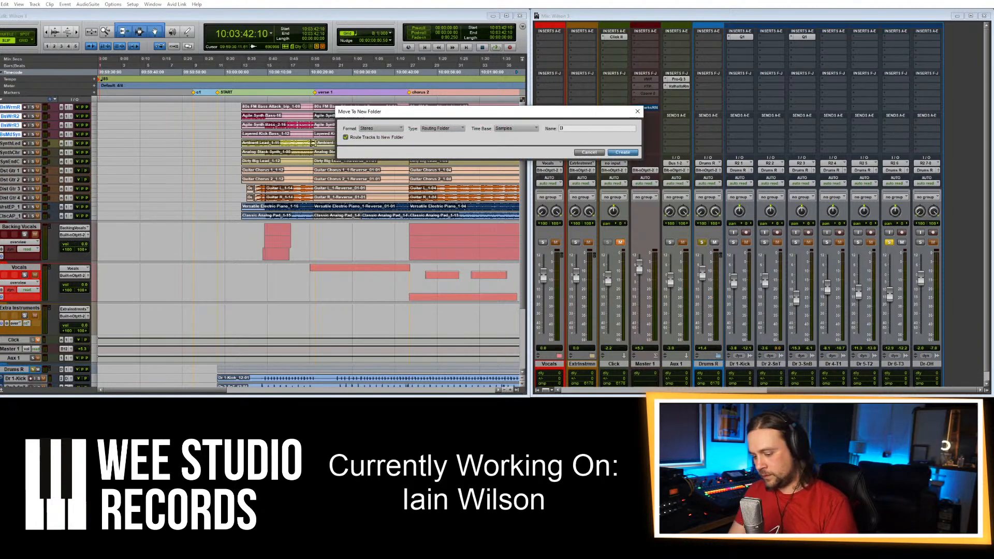
type("asses")
key("Return")
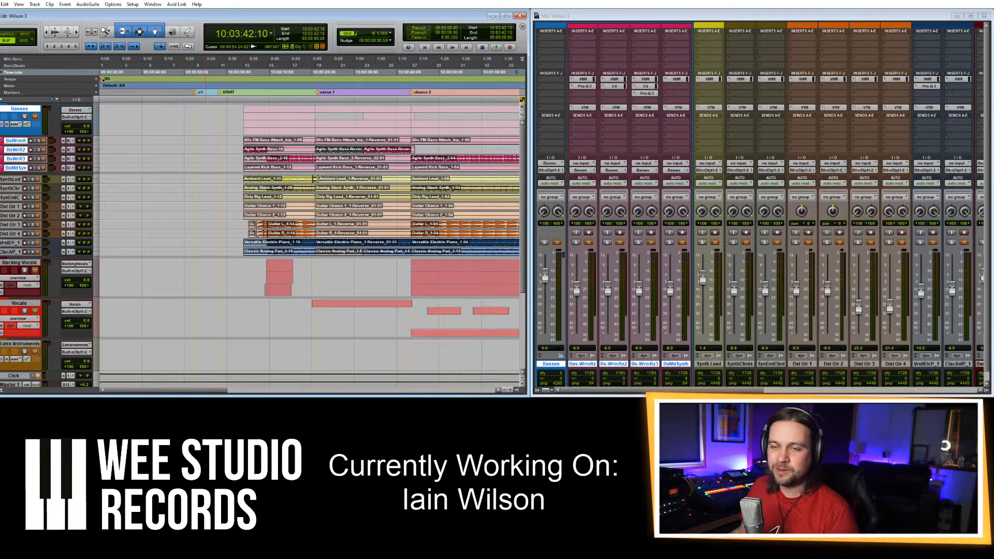
Collapse the Basses folder and move the three synth tracks into a new stereo routing folder named Synths, with the tracks routed to it.
left_click(11, 130)
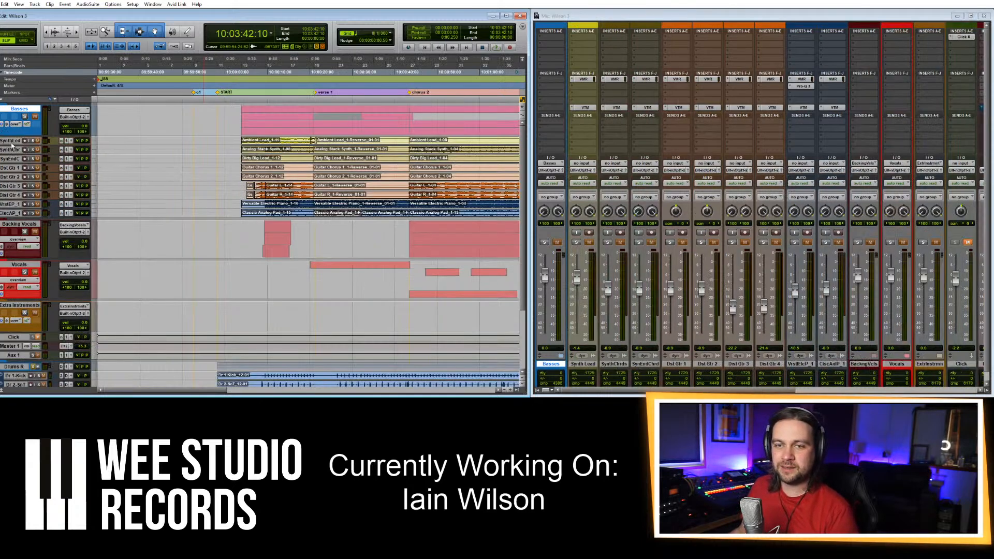
left_click(11, 145)
left_click(12, 159, "shift")
right_click(12, 159)
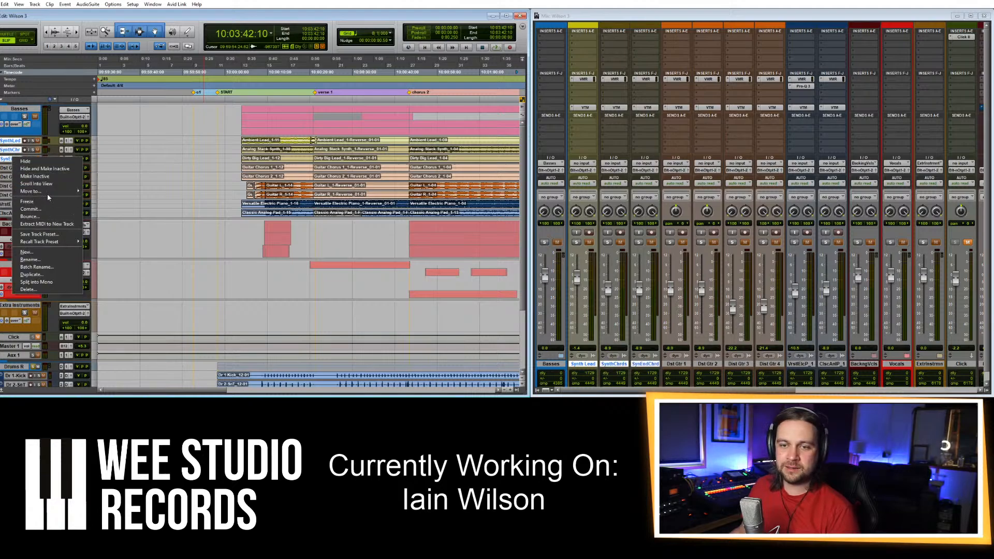
mouse_move(48, 192)
left_click(103, 192)
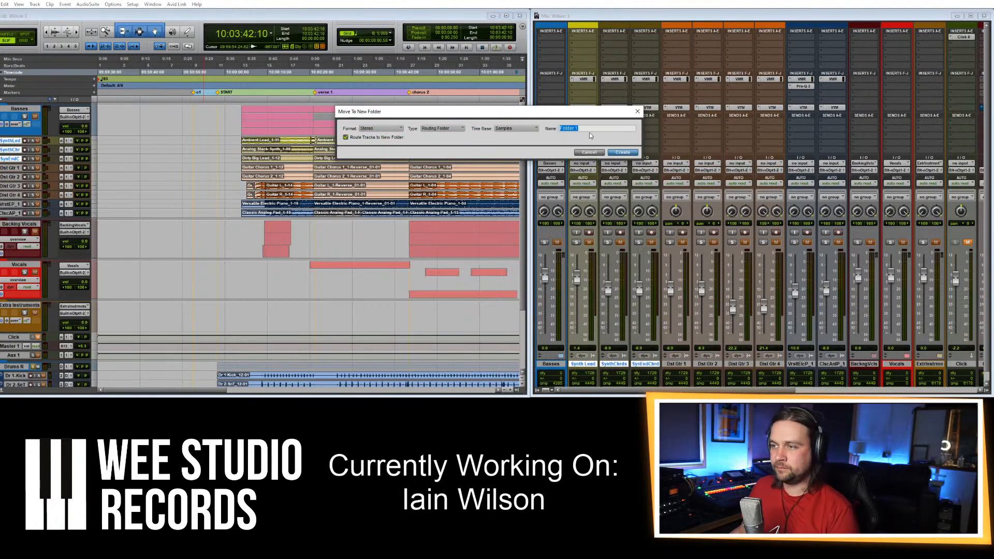
type("Synths")
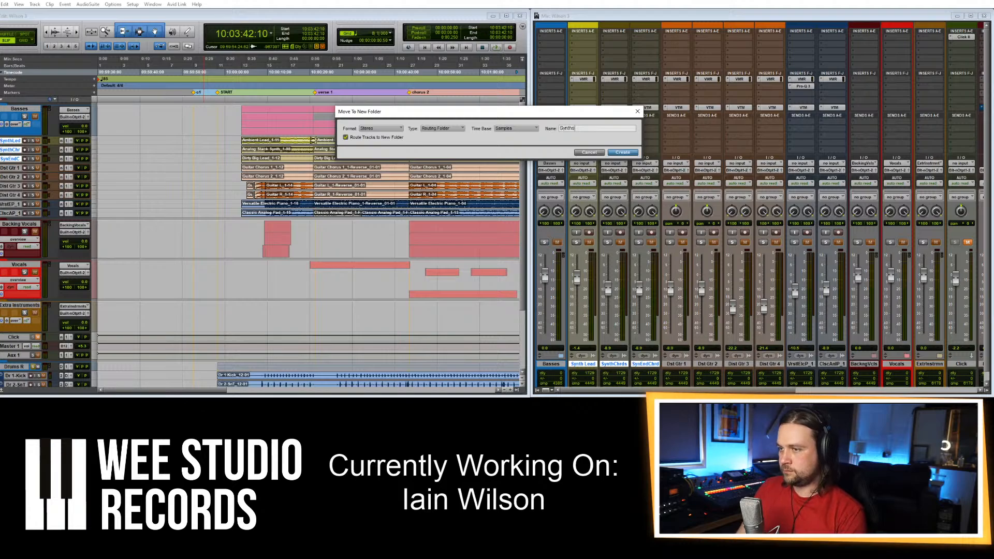
key("Return")
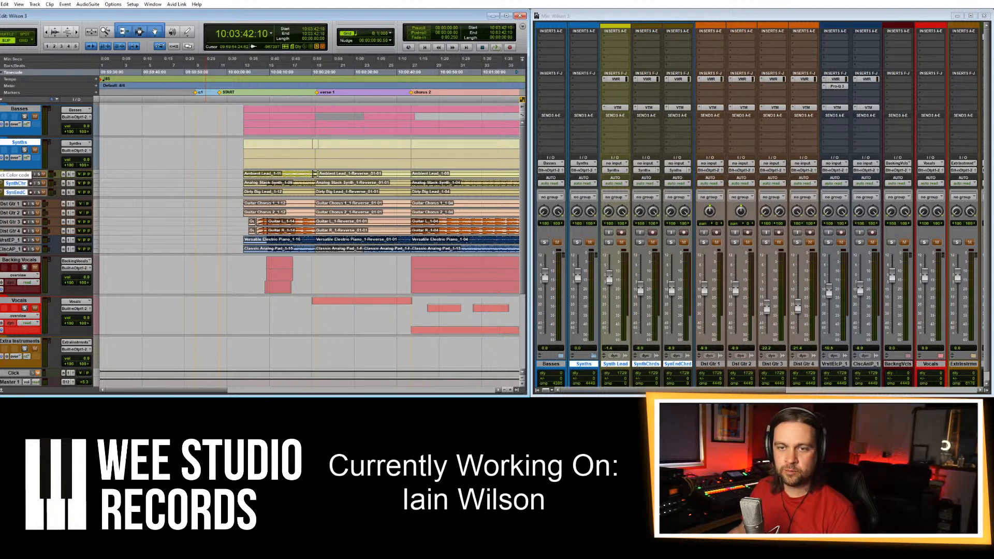
Colour the Synths folder and its three synth tracks yellow.
left_click(25, 144)
left_click(24, 144)
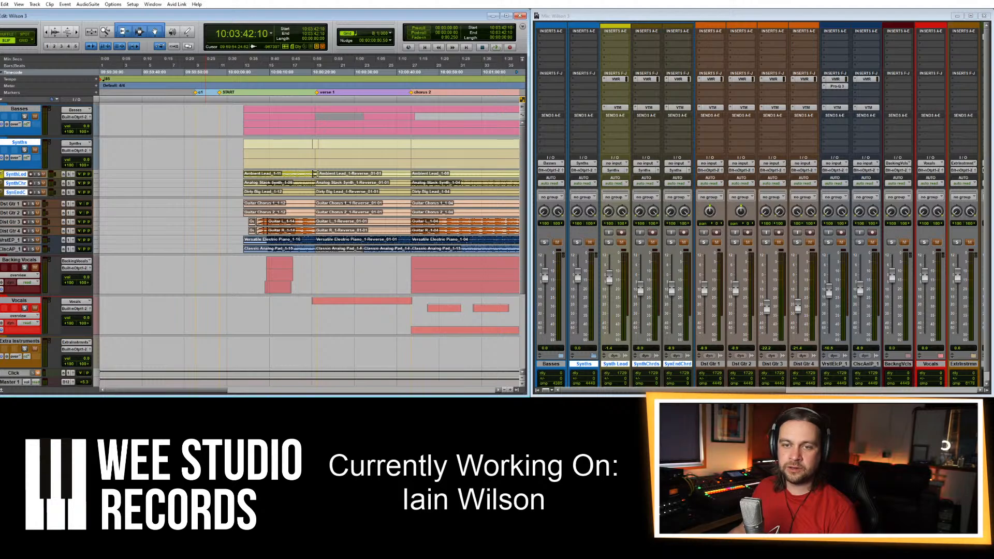
double_click(2, 145)
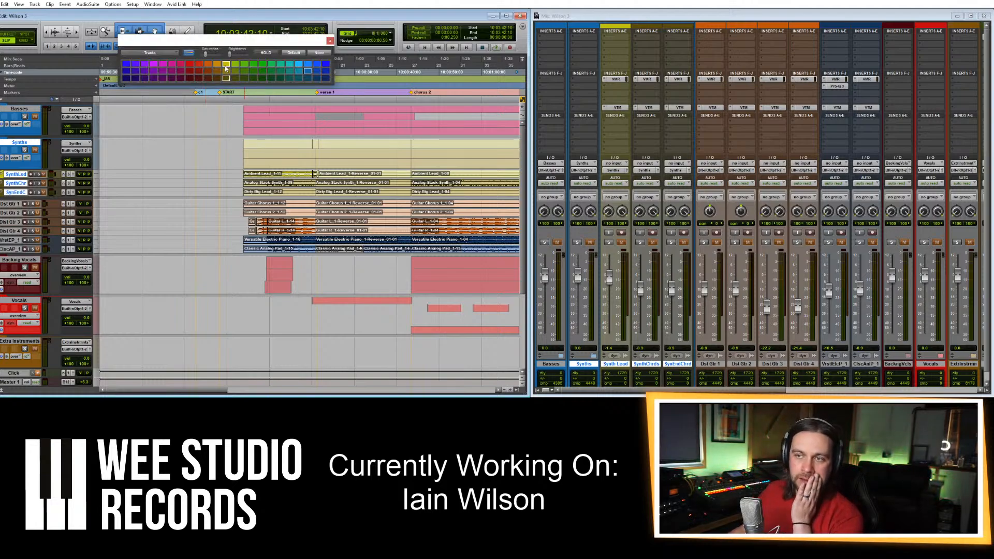
left_click(226, 69)
left_click(330, 40)
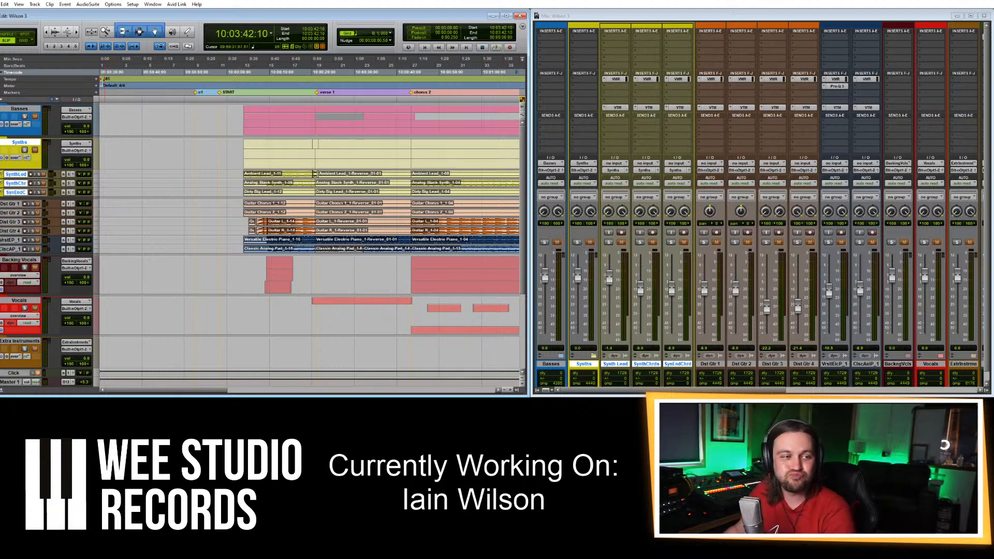
Colour the Basses folder and its four bass tracks pink, and collapse both the Synths and Basses folders.
left_click(1, 108)
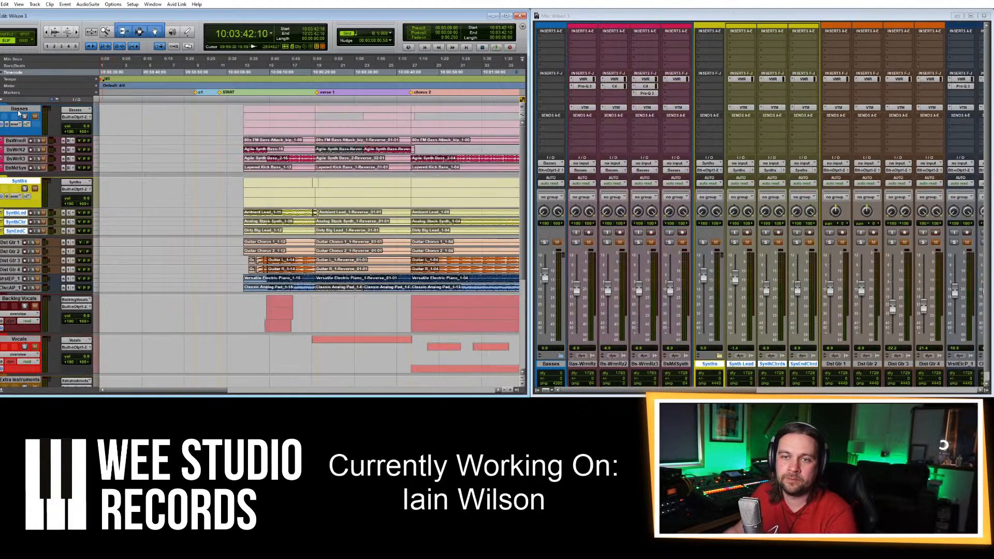
left_click(18, 109)
left_click(19, 168, "shift")
double_click(19, 168)
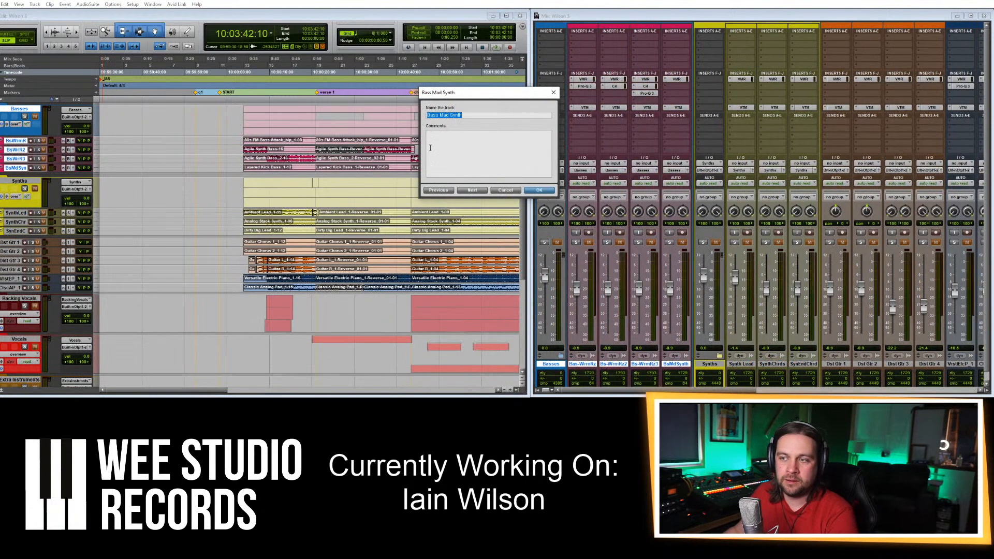
left_click(503, 190)
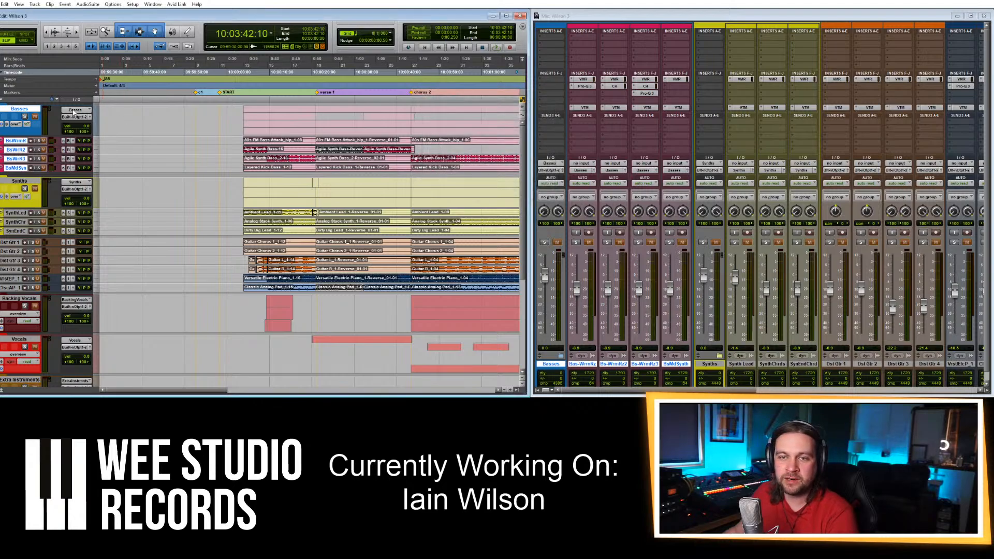
double_click(0, 159)
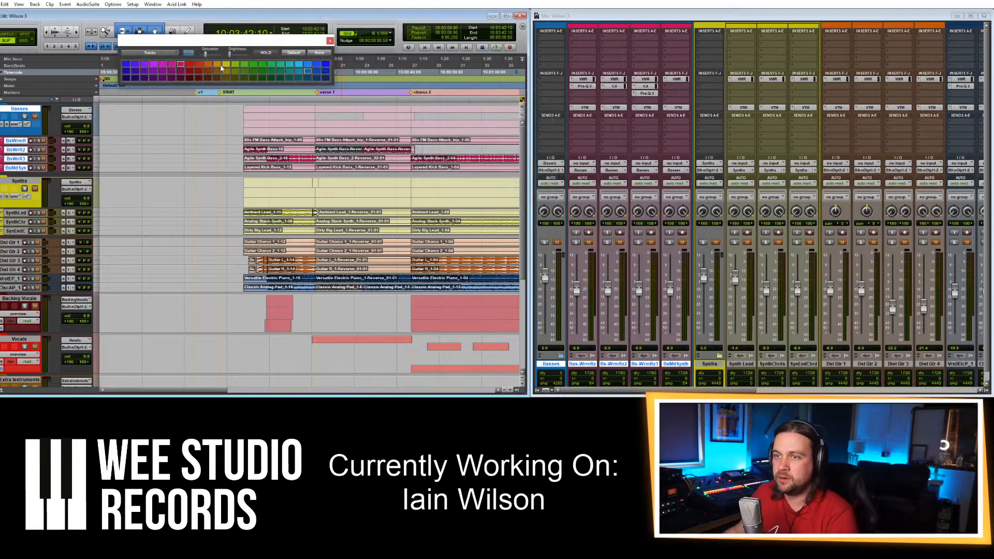
left_click(181, 65)
left_click(330, 42)
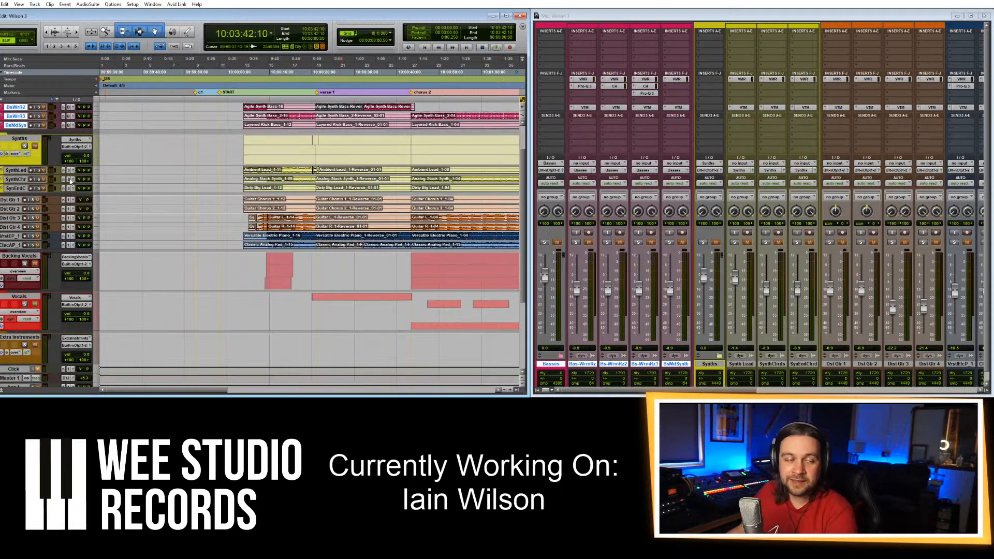
left_click(4, 180)
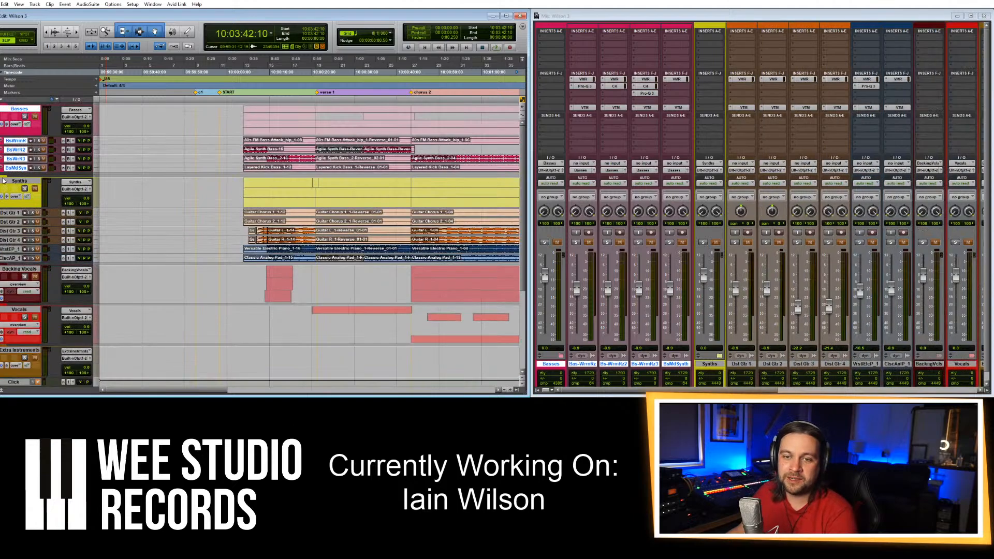
left_click(4, 108)
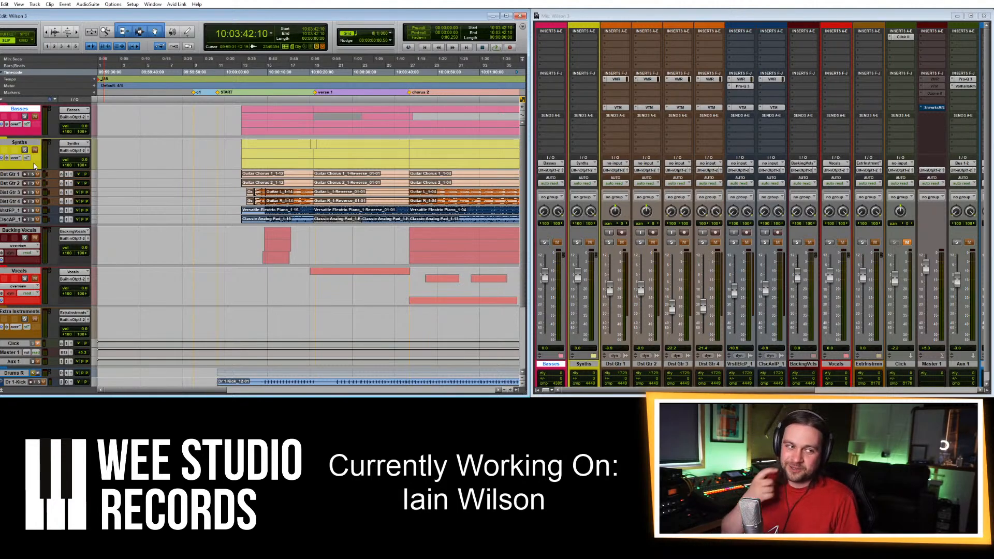
Move the Dist Gtr 1 to Dist Gtr 4 tracks into a new stereo routing folder named Guitars, with the tracks routed to it.
left_click(20, 175)
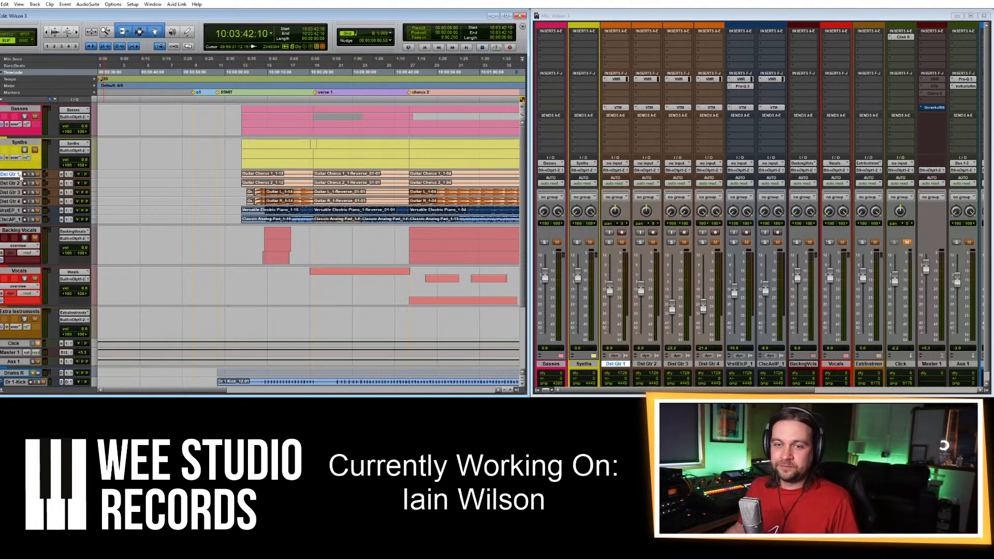
left_click(15, 201, "shift")
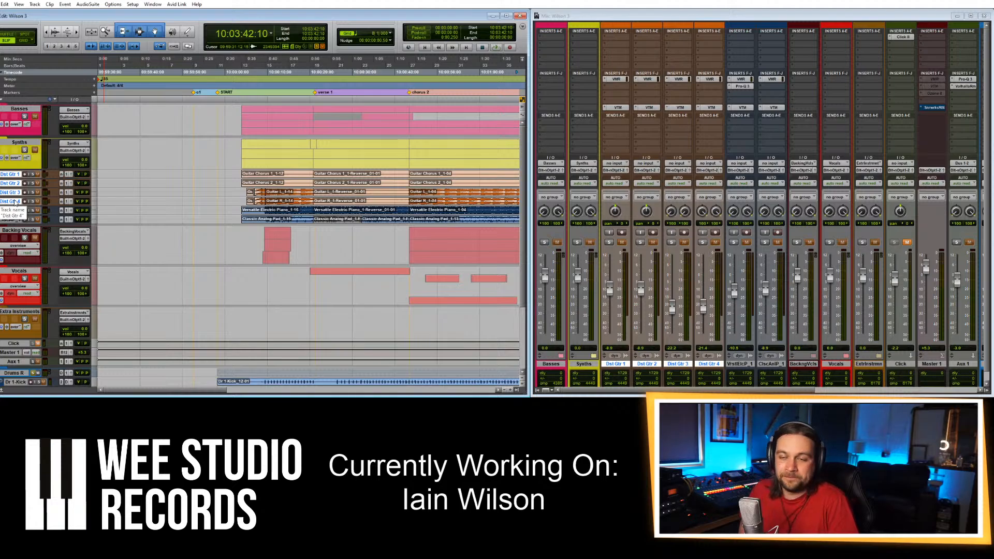
right_click(15, 202)
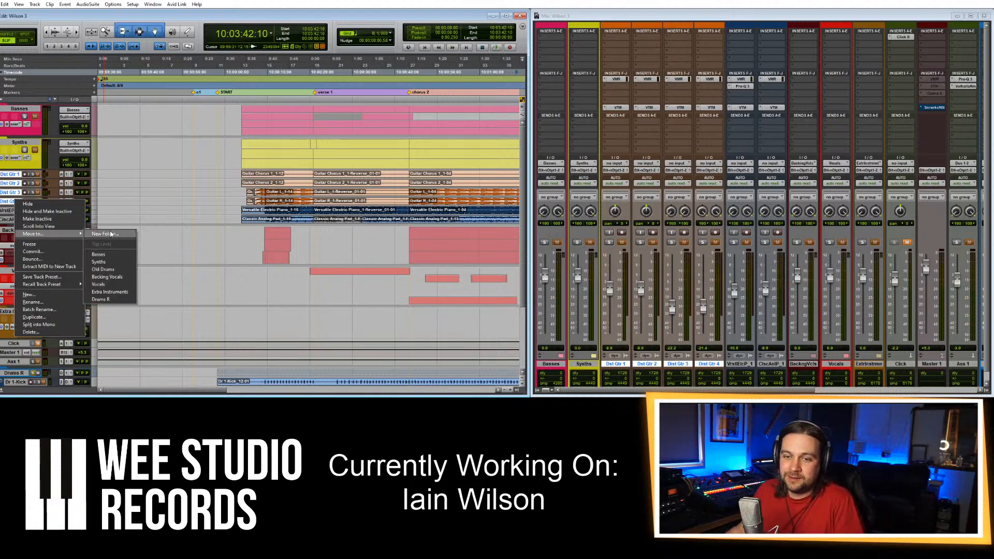
left_click(114, 231)
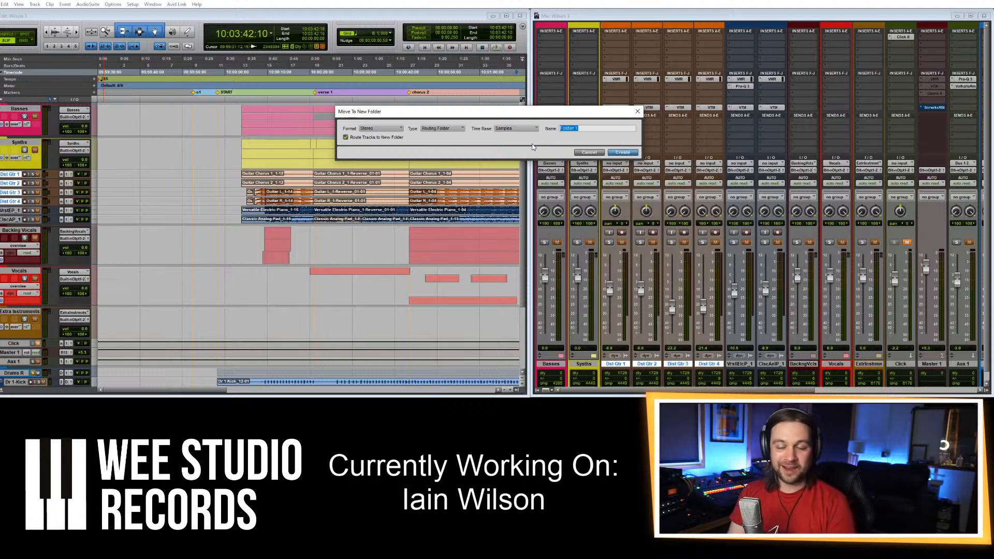
type("G")
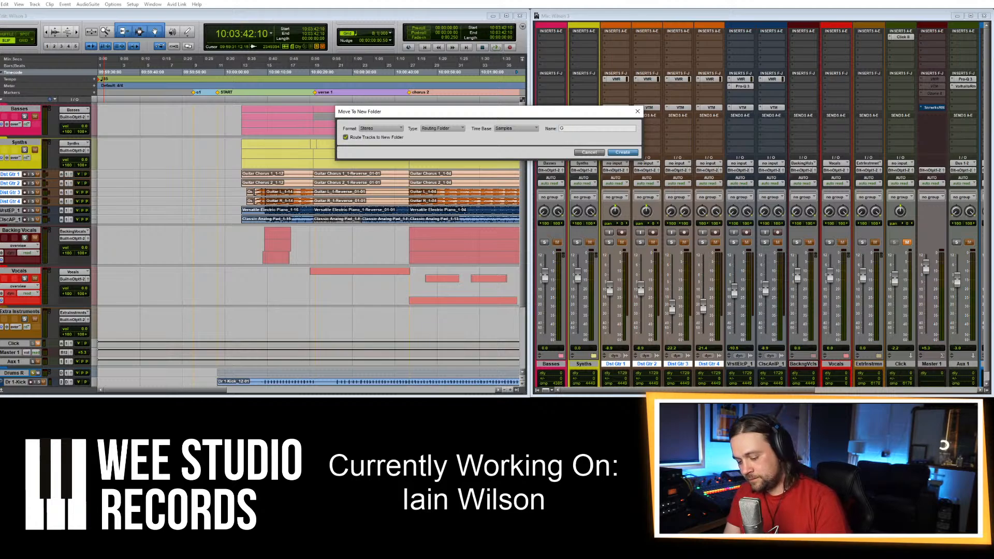
type("uitars")
key("Return")
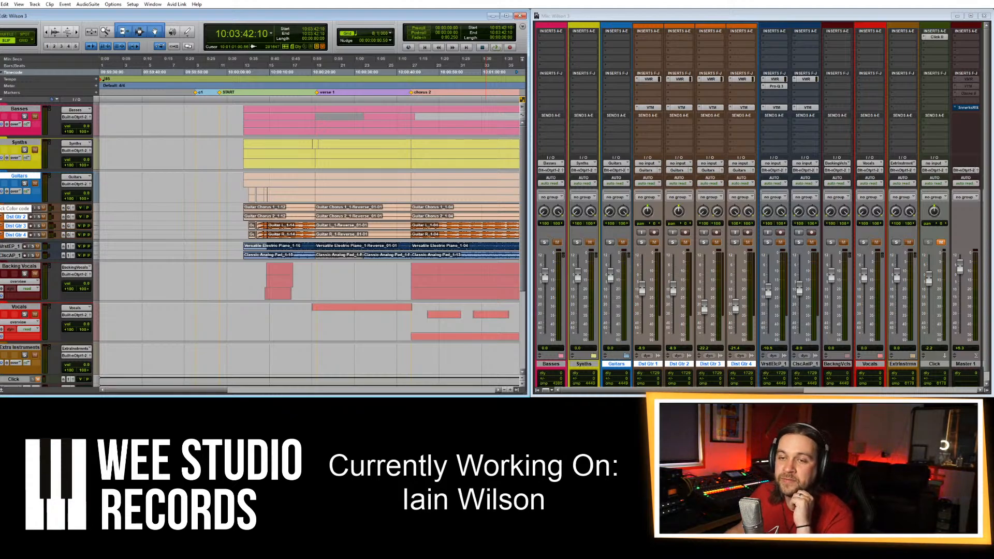
Colour the Guitars folder orange to match its guitar tracks and collapse the folder.
double_click(1, 208)
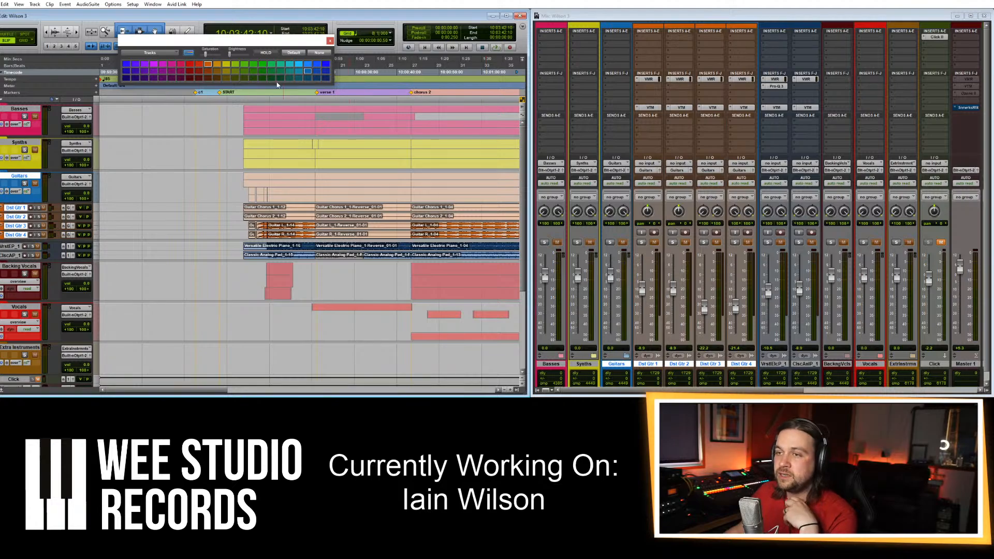
left_click(207, 63)
left_click(330, 41)
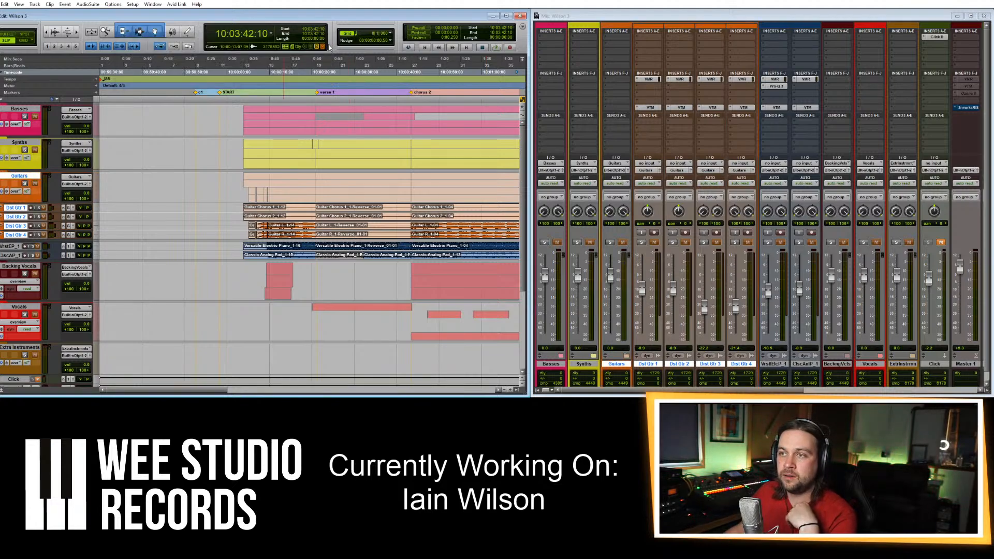
left_click(1, 176)
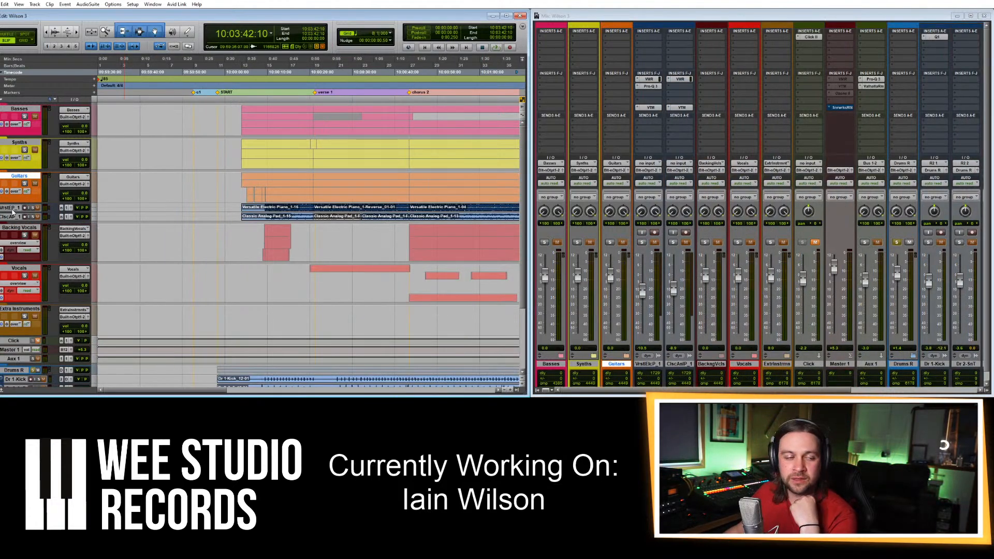
Enlarge the Versatile Electric Piano and Classic Analog Pad tracks and audition them soloed from about 10:00:08:06.
left_click_drag(18, 216, 18, 284)
left_click(260, 220)
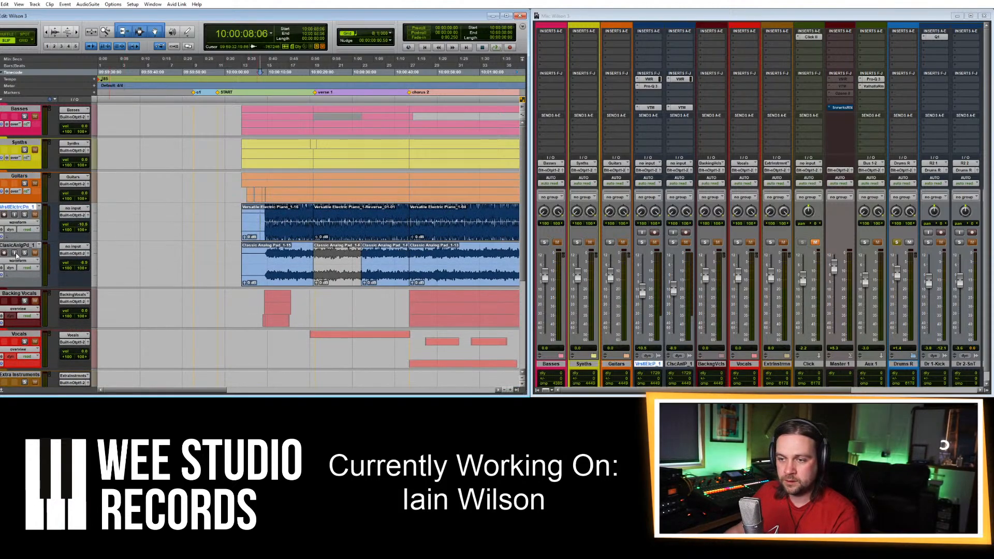
left_click(24, 214)
left_click(24, 252)
key("space")
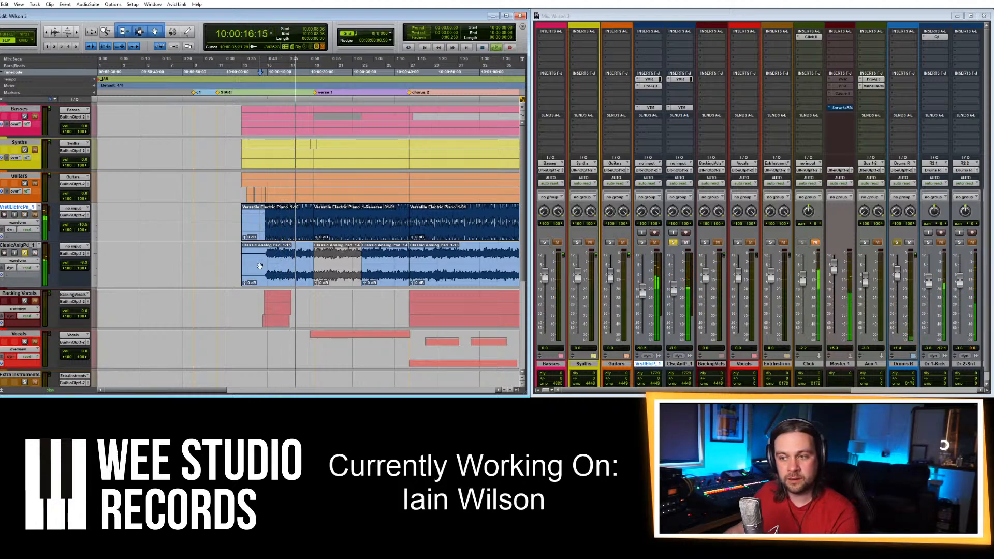
Solo the Drums R folder along with the analog pad during playback and stop the transport.
left_click(18, 245)
scroll(240, 299, "down", 5)
left_click(33, 277)
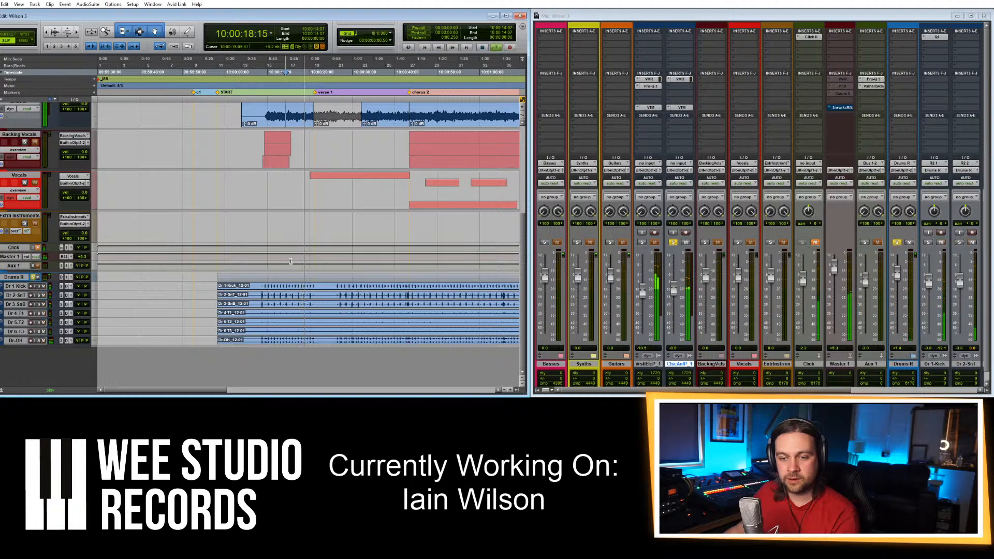
scroll(299, 239, "down", 2)
key("space")
scroll(146, 254, "up", 5)
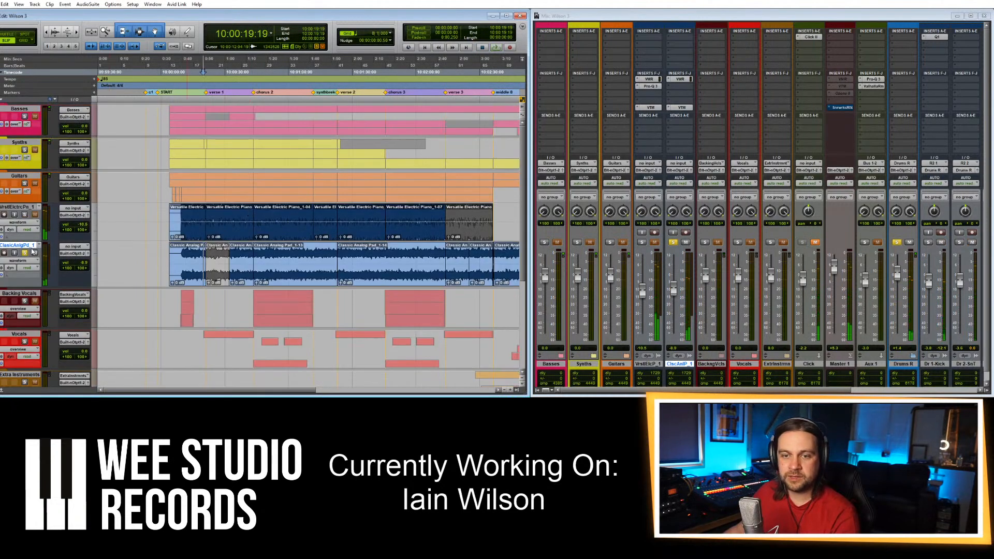
Move the electric piano and analog pad tracks together into the Synths folder and expand that folder.
left_click(26, 207, "alt")
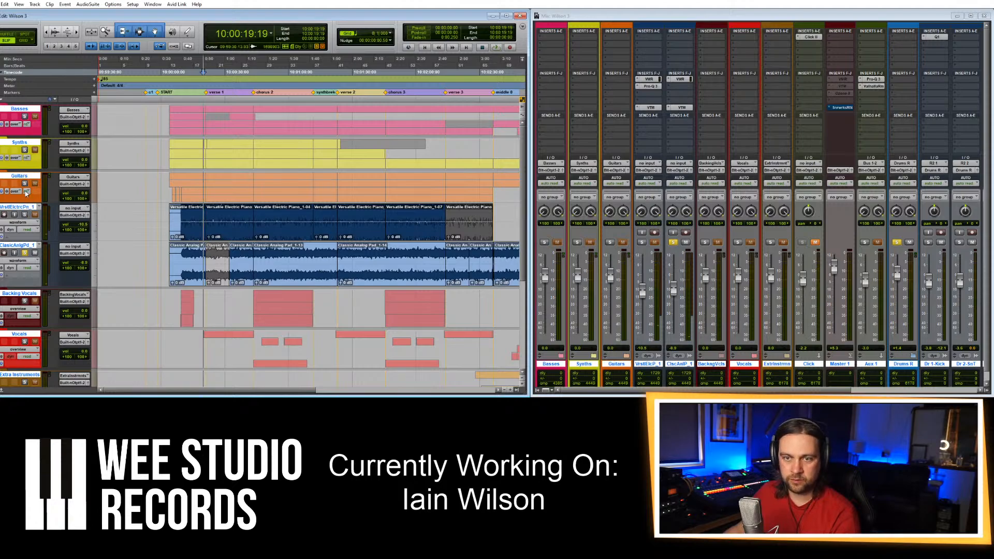
left_click(20, 207, "alt")
left_click(23, 209)
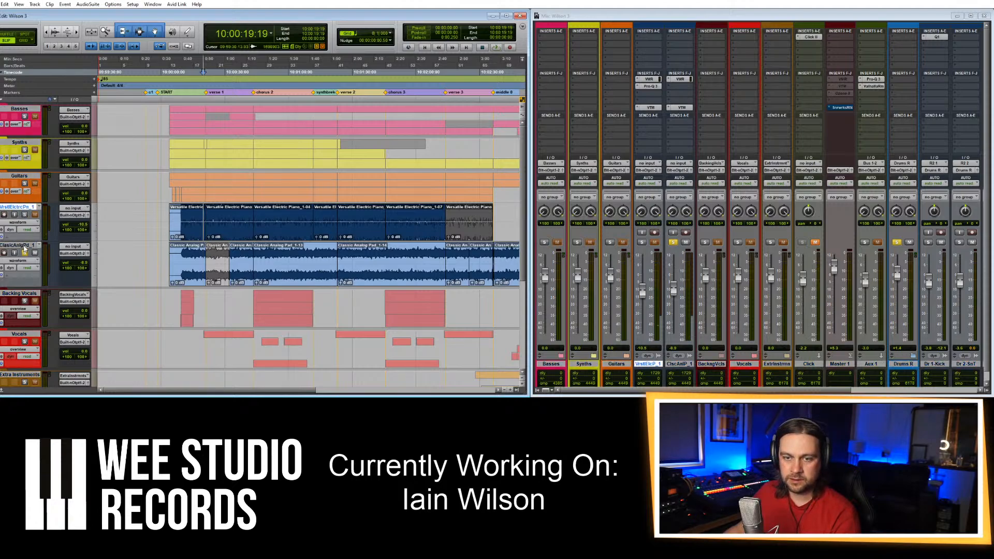
left_click(24, 247, "shift")
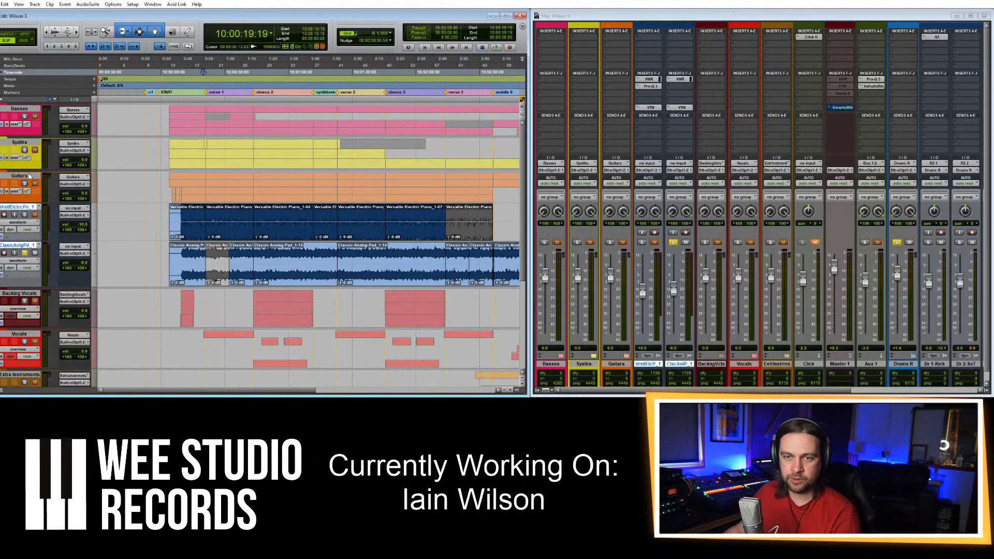
left_click_drag(30, 177, 24, 149)
left_click(1, 142)
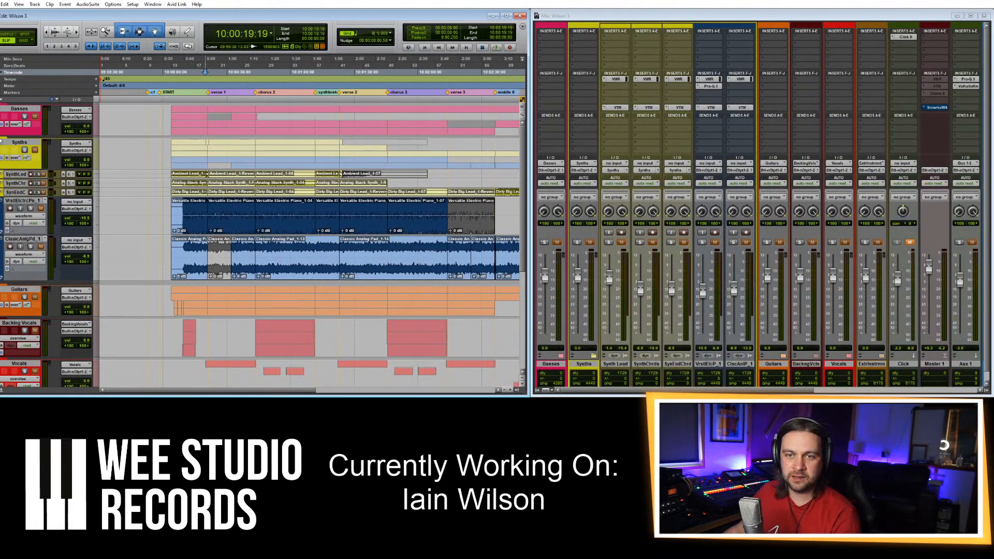
Route the electric piano track's output to the Synths (Stereo) bus.
scroll(673, 381, "down", 1)
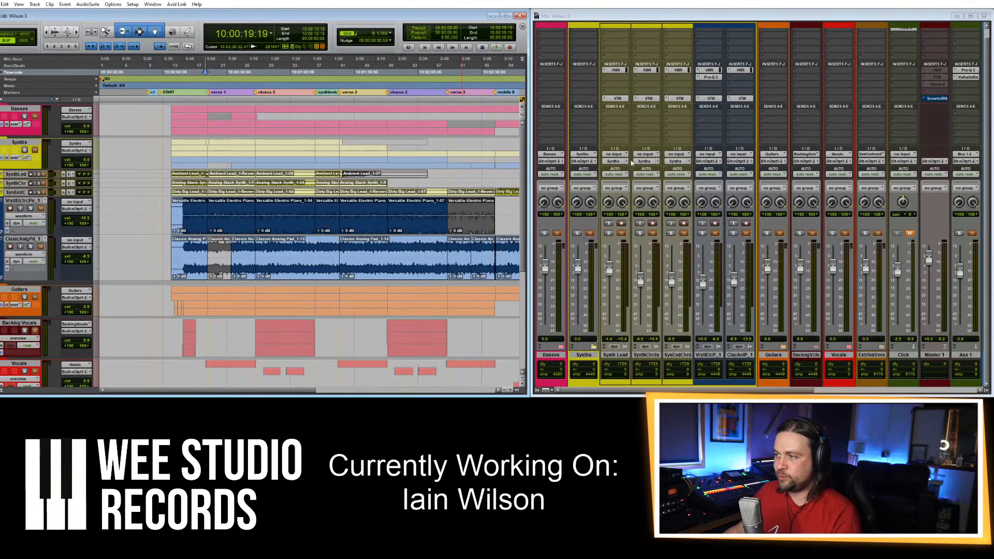
left_click(706, 161)
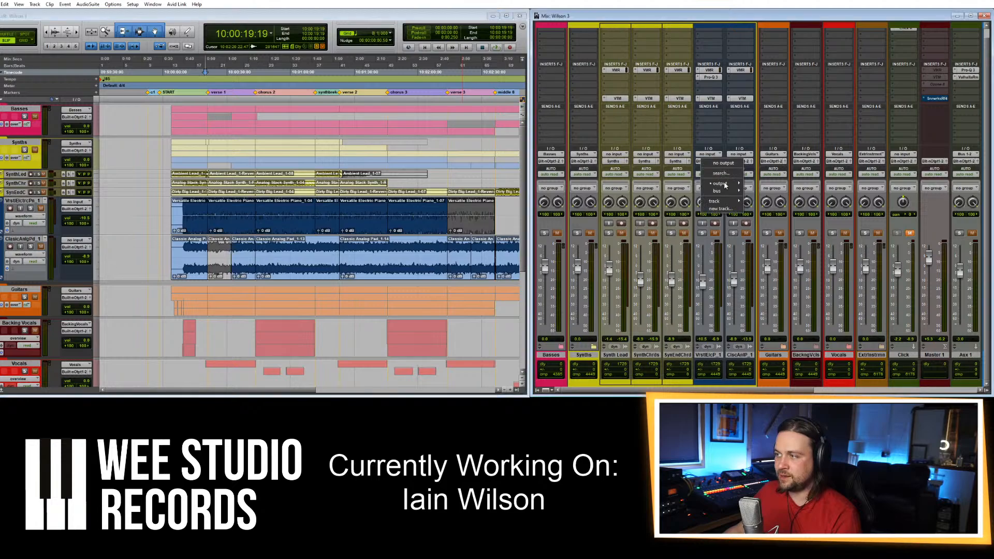
mouse_move(729, 184)
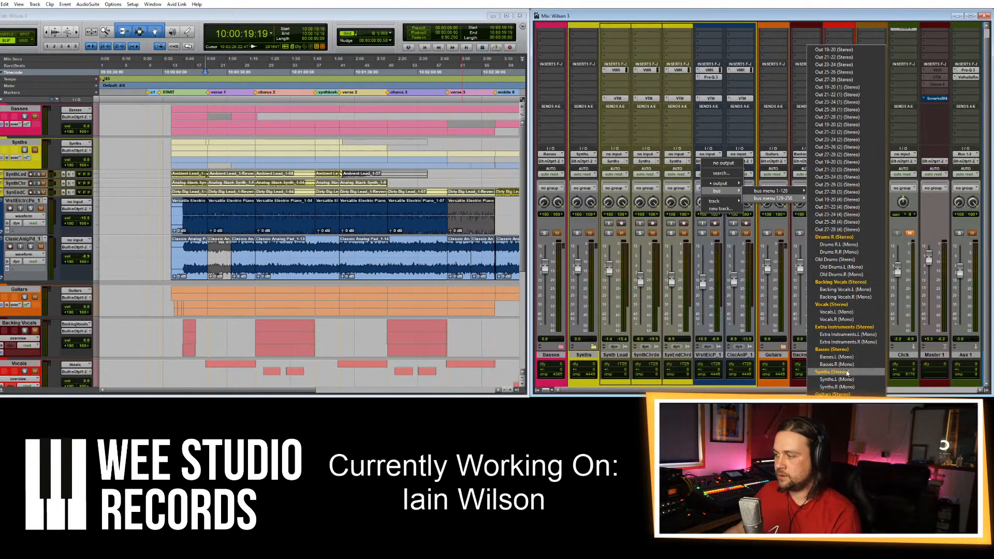
left_click(847, 373)
left_click(741, 161)
mouse_move(775, 191)
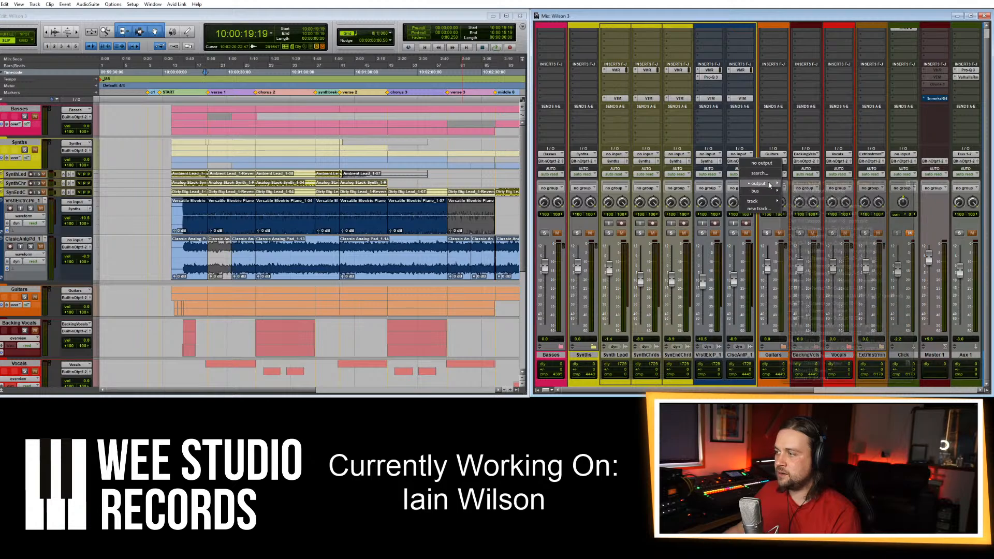
key("Escape")
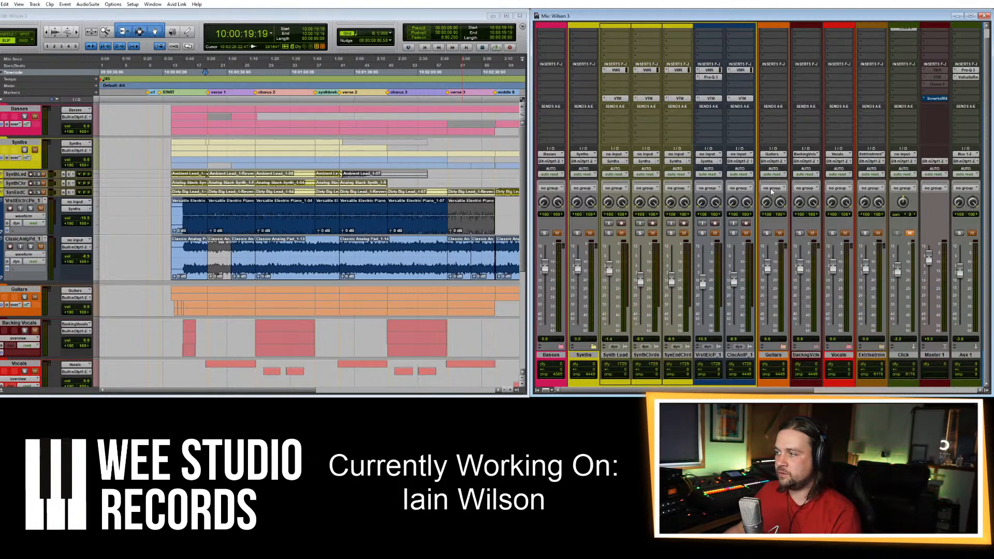
Route the analog pad track's output to the Synths (Stereo) bus.
left_click(744, 162)
mouse_move(774, 191)
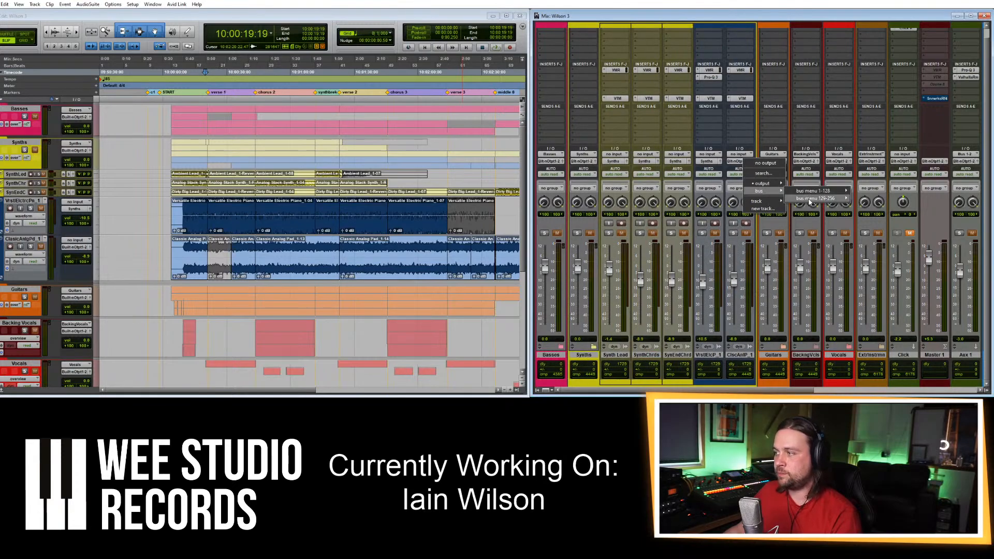
left_click(878, 372)
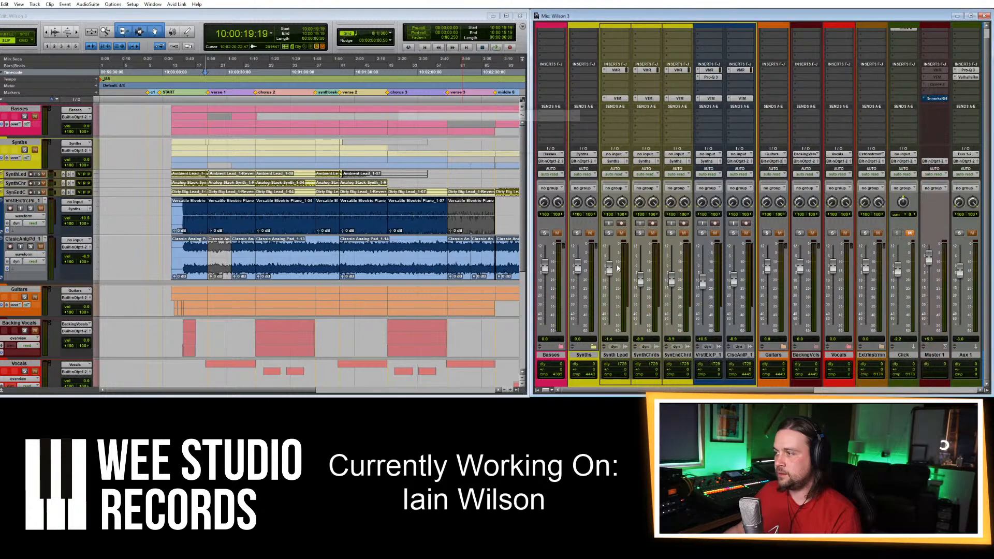
Colour the electric piano and analog pad tracks yellow to match the Synths folder and collapse the folder.
left_click(711, 355)
left_click(736, 356, "shift")
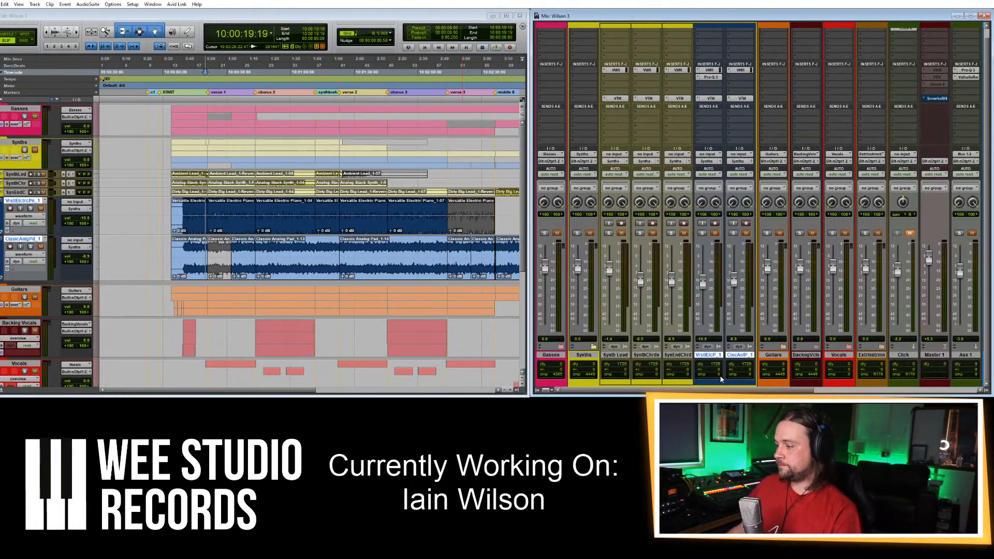
double_click(718, 384)
left_click(226, 64)
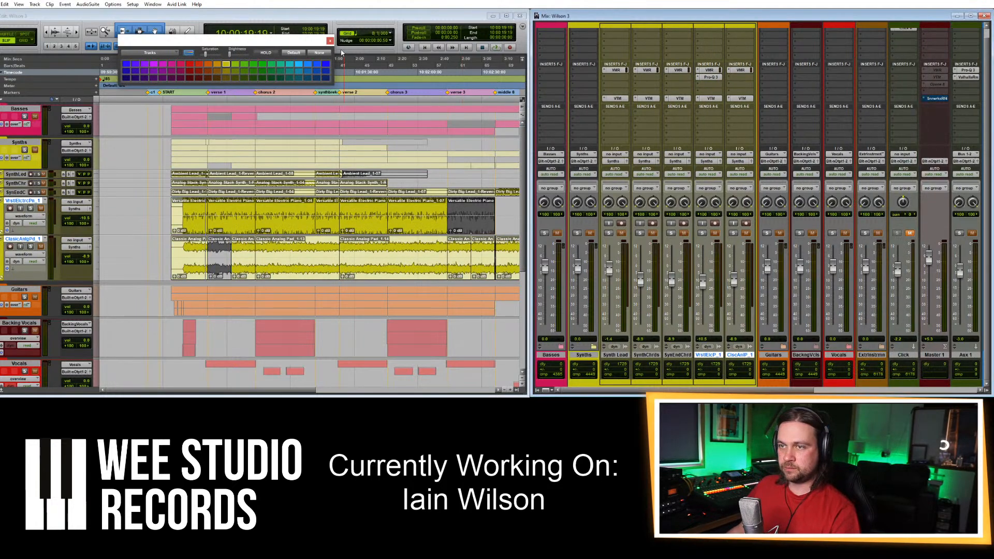
left_click(329, 41)
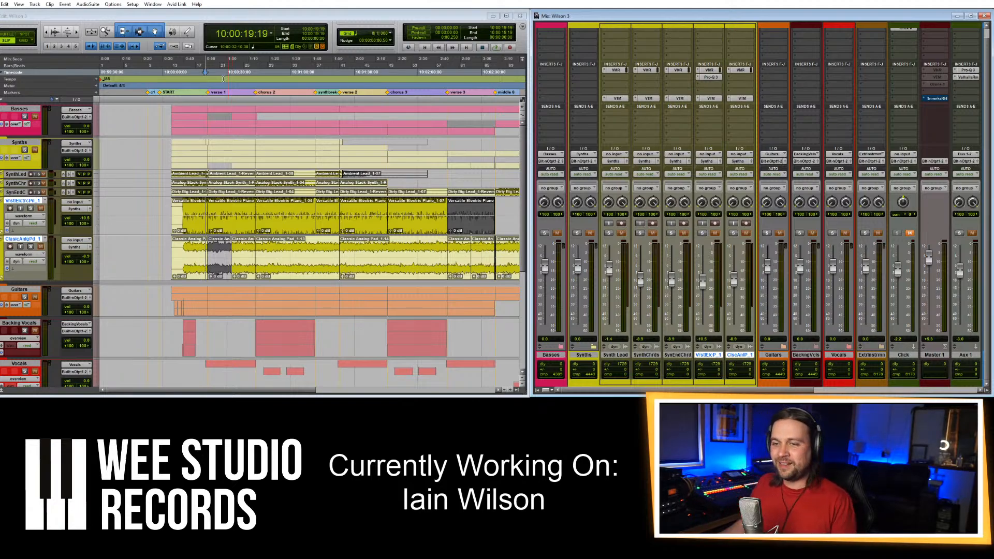
left_click(2, 142)
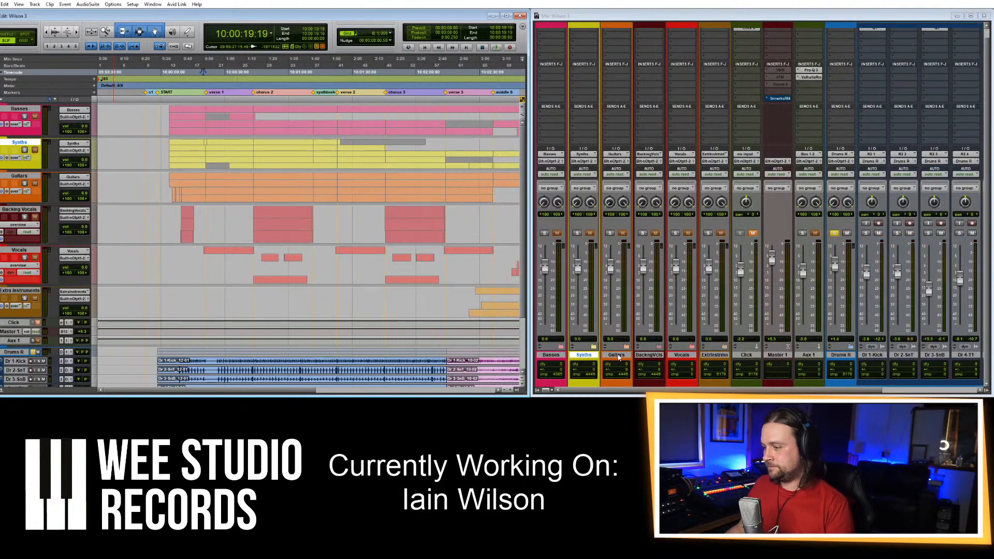
Collapse the Drums R folder and move it above the Basses folder as the first track in the session.
left_click(900, 392)
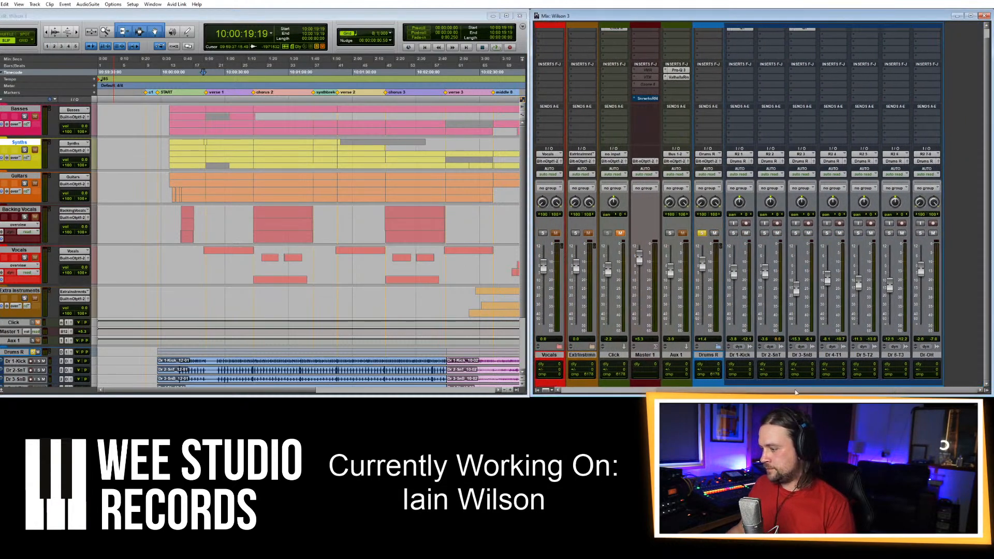
left_click_drag(796, 396, 731, 369)
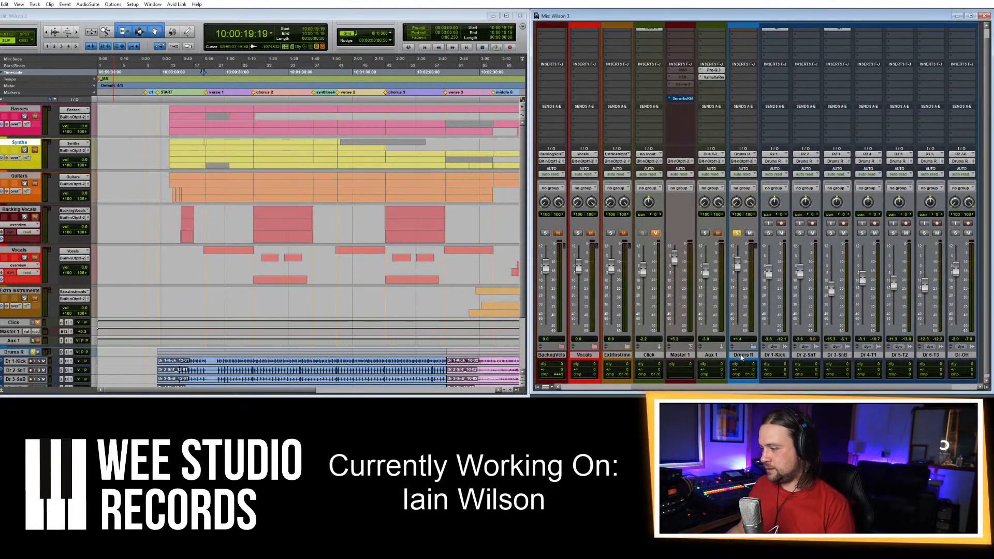
left_click(35, 354)
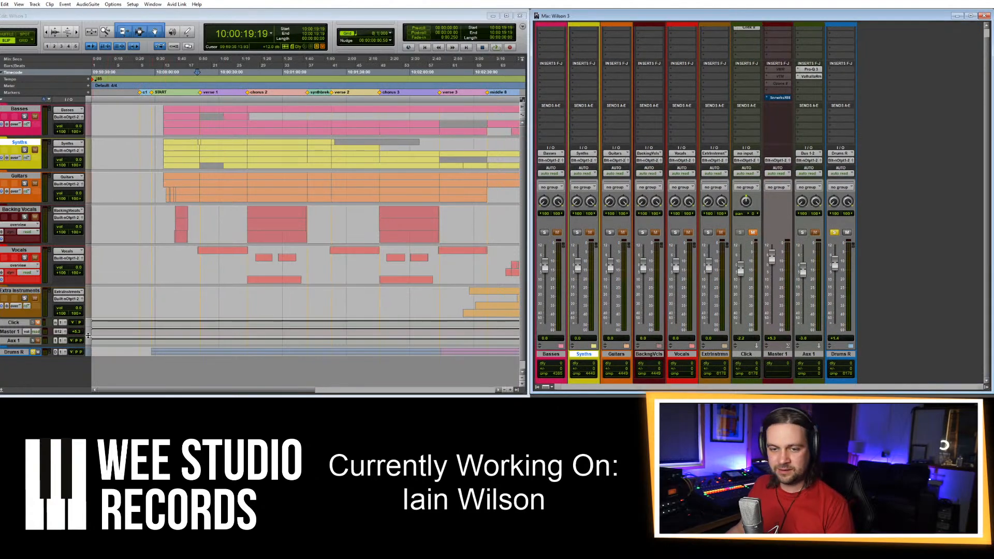
left_click_drag(16, 352, 8, 130)
Expand the Drums R folder and play the full arrangement from about 10:00:07:22.
left_click(622, 390)
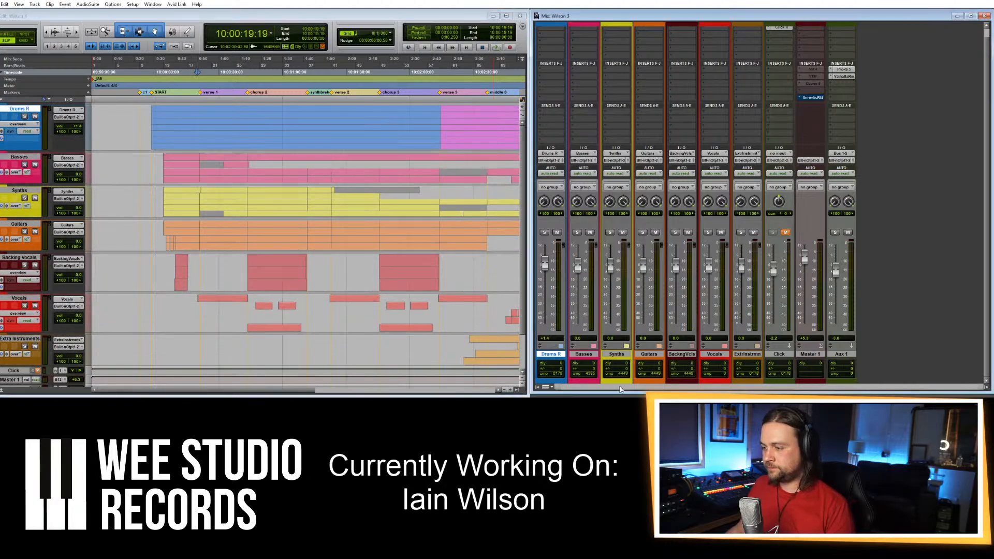
left_click(561, 346)
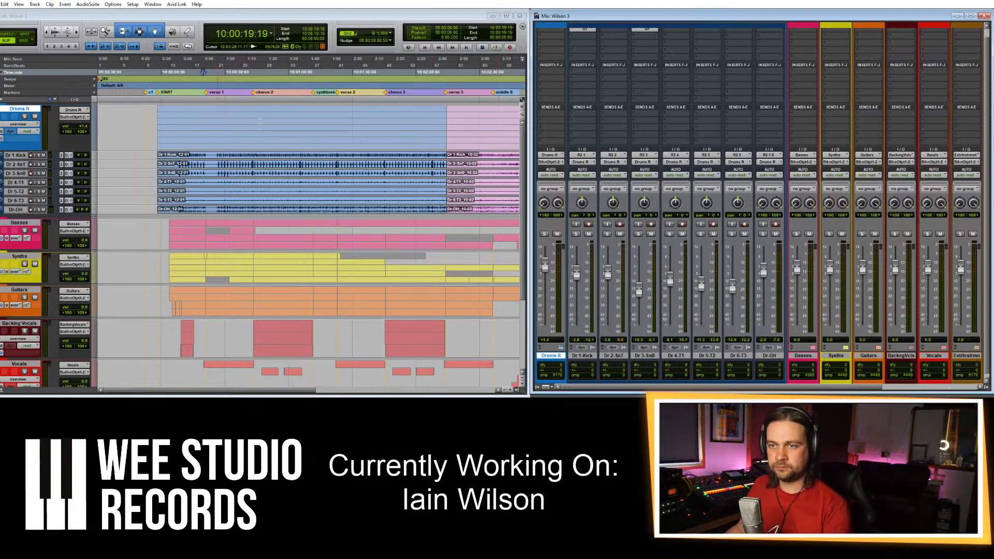
left_click(235, 112)
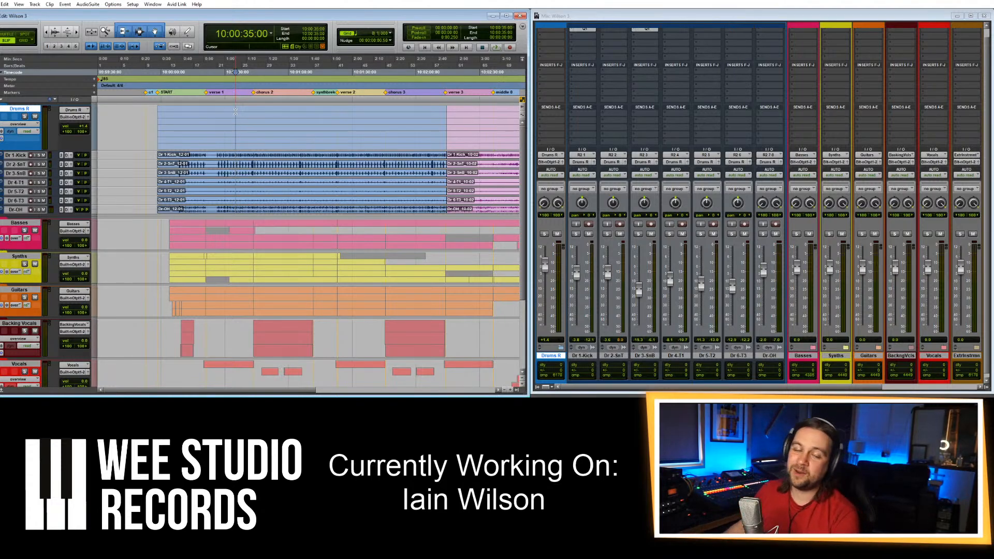
scroll(198, 184, "down", 3)
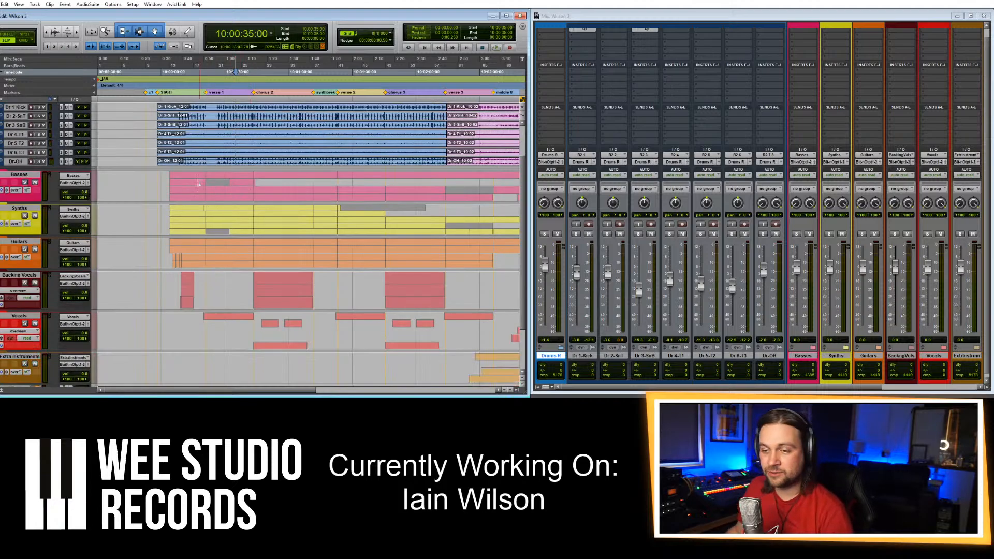
left_click(178, 114)
key("space")
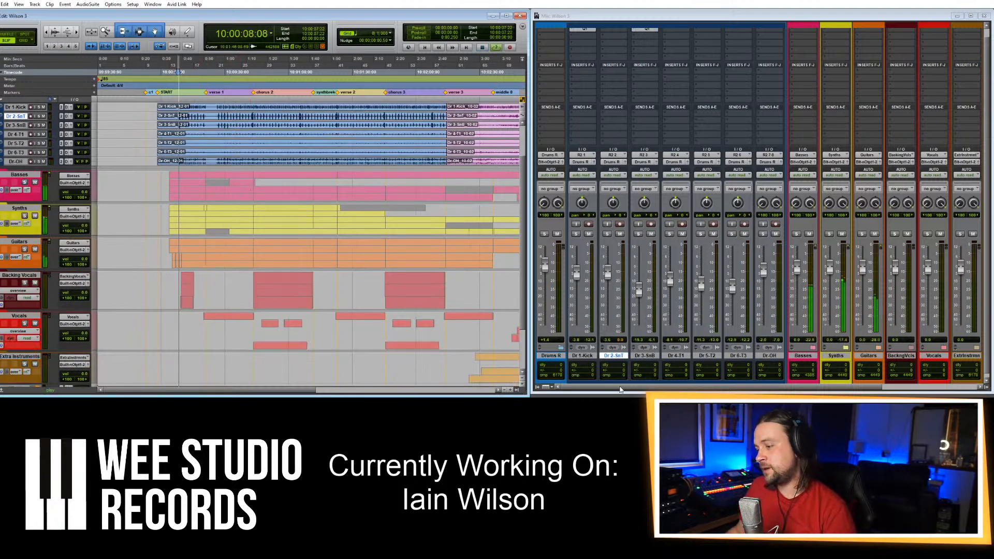
Check the levels of the drum tracks, instrument folders and master across the mixer during playback and stop the transport.
left_click(796, 363)
scroll(891, 267, "right", 4)
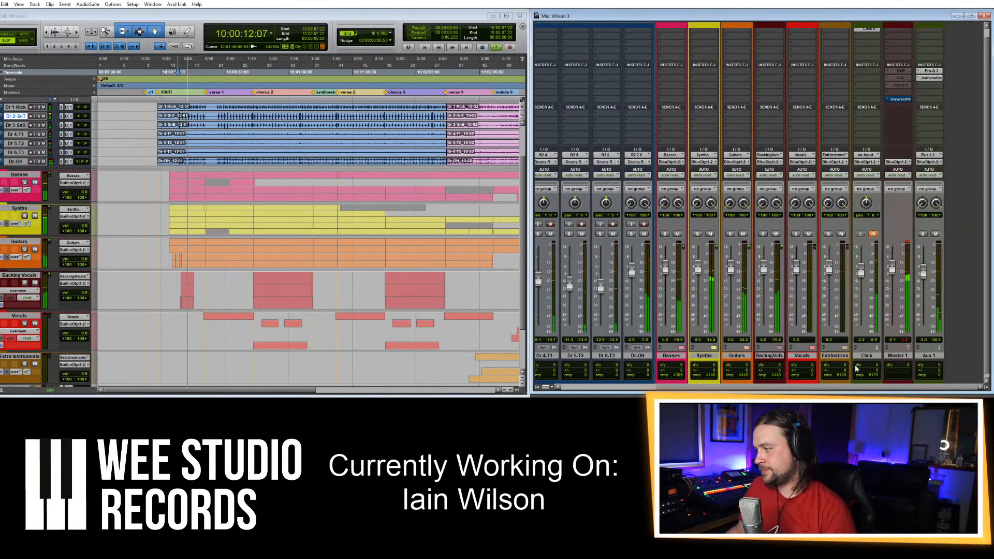
left_click_drag(823, 388, 725, 388)
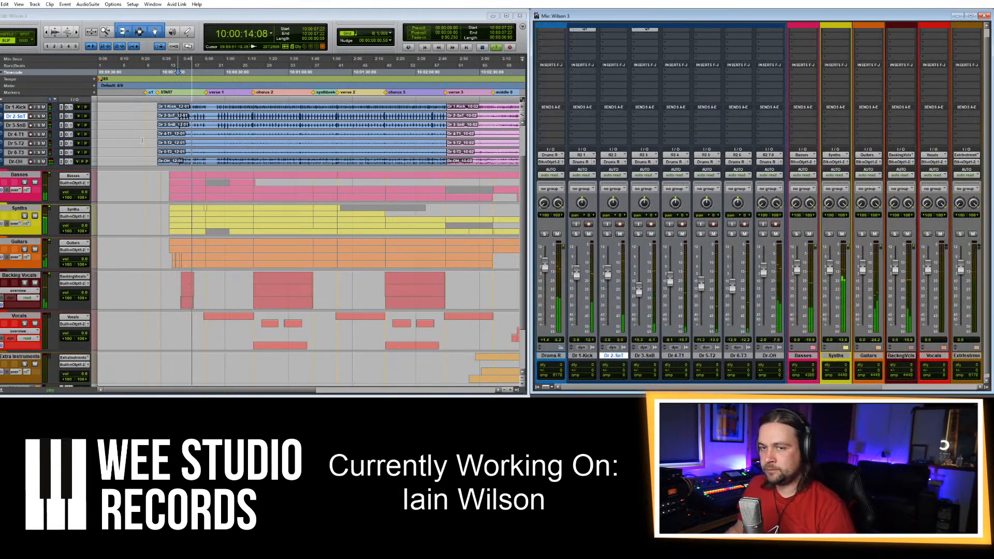
scroll(155, 182, "up", 2)
key("space")
Collapse the Drums R folder to hide its individual drum tracks.
left_click(26, 111)
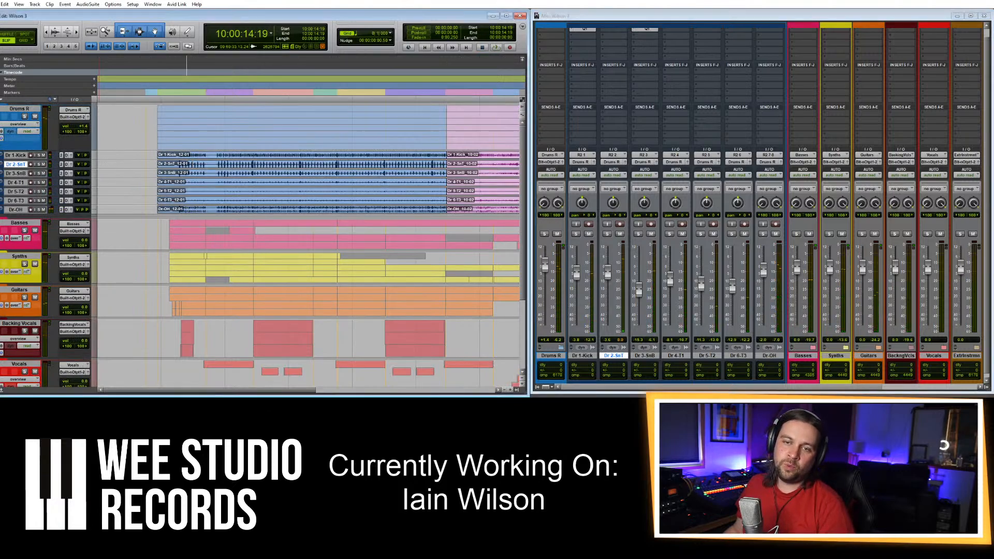
key("shift+f")
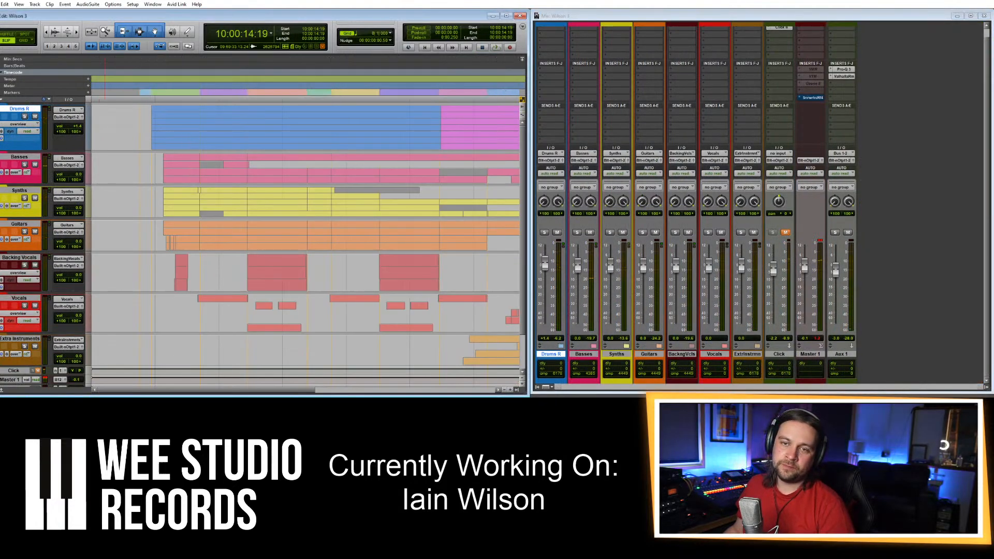
left_click(12, 113)
left_click(12, 114)
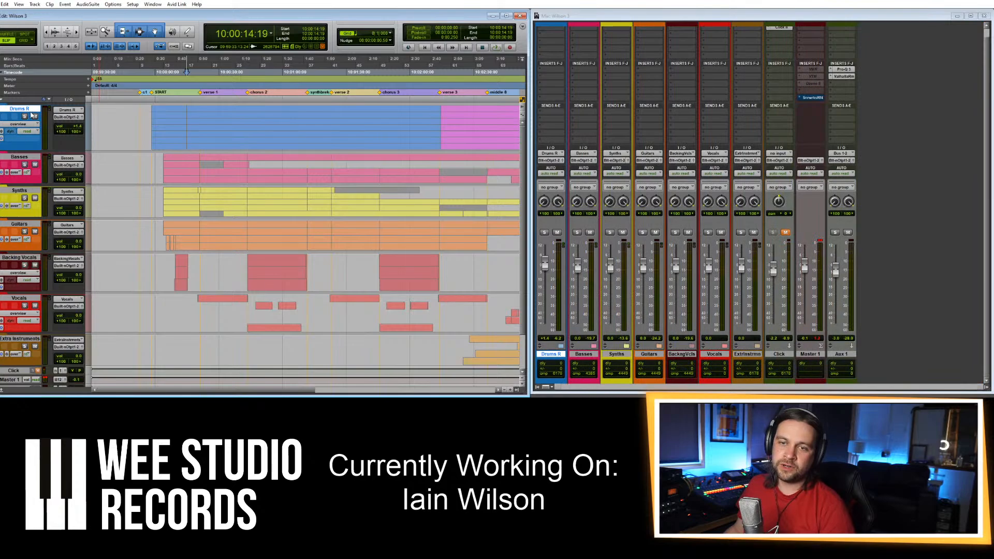
Select the Aux 1 track, start importing session data, and browse to the Pro Tools Projects folder.
scroll(45, 324, "down", 2)
left_click(18, 345)
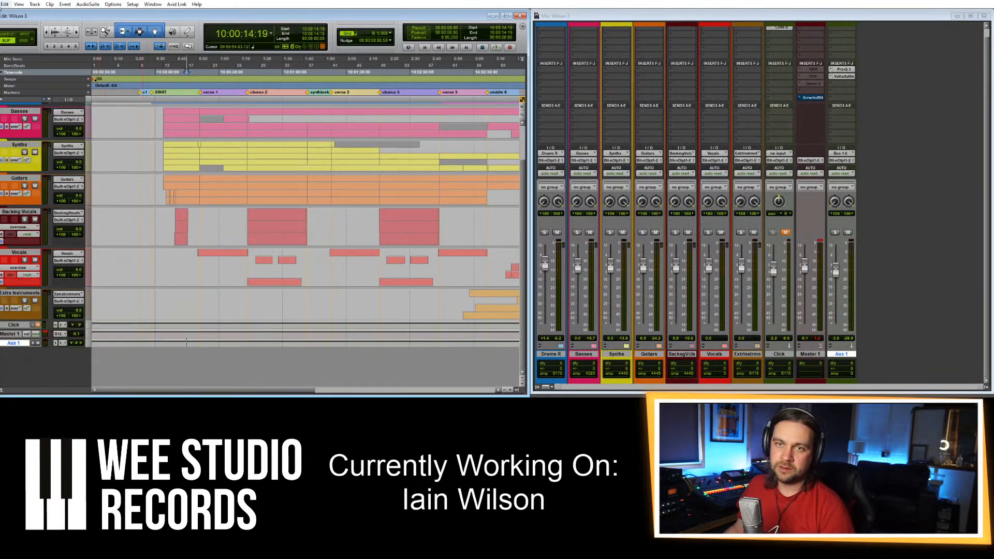
left_click(2, 4)
mouse_move(22, 134)
left_click(93, 128)
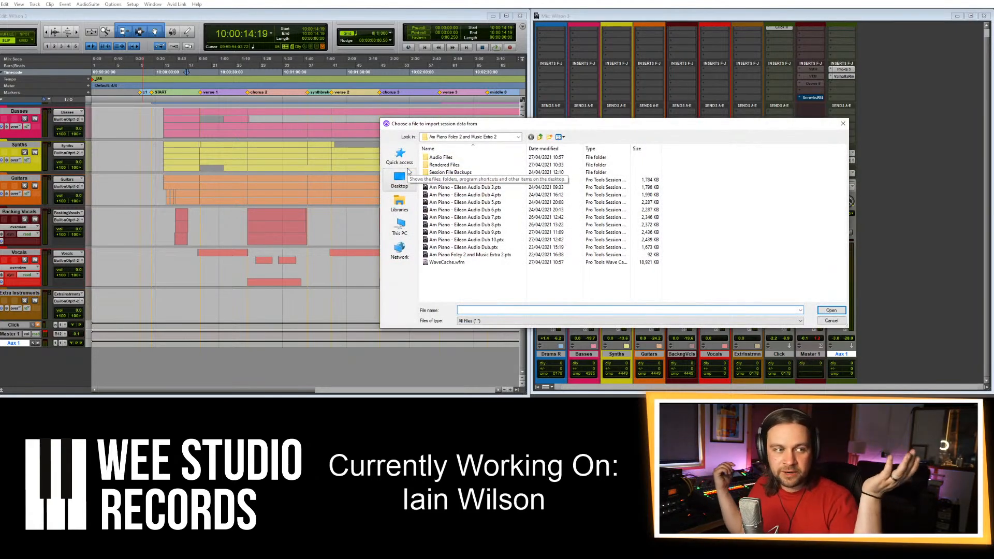
left_click(541, 138)
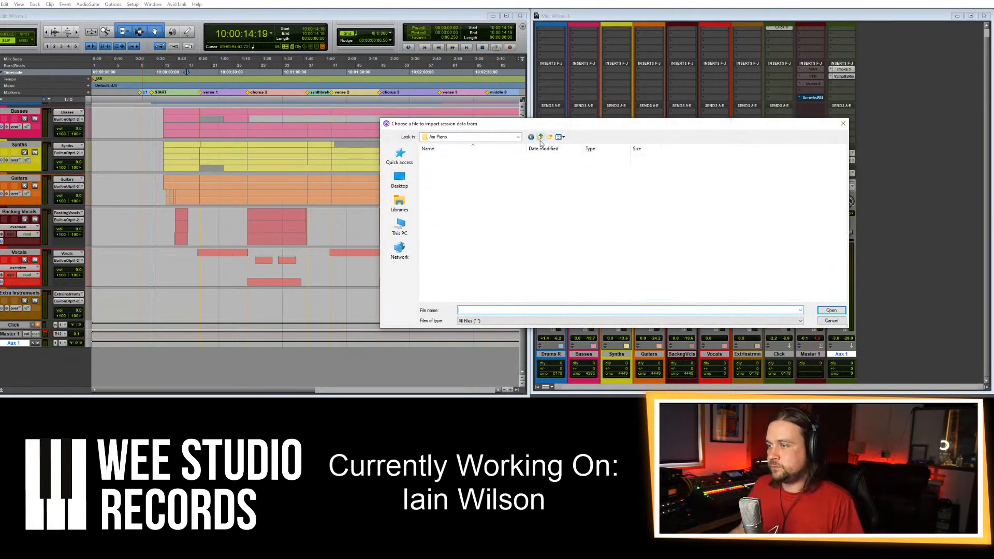
left_click(541, 138)
left_click(541, 137)
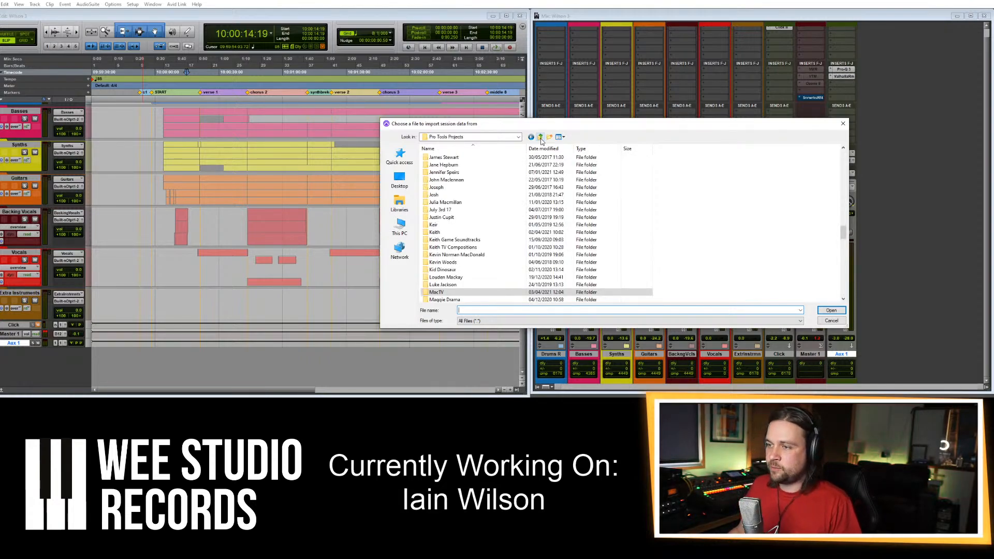
Open Lady 3.ptx from the Set Up 2 project folder as the source for the session data import.
left_click(450, 209)
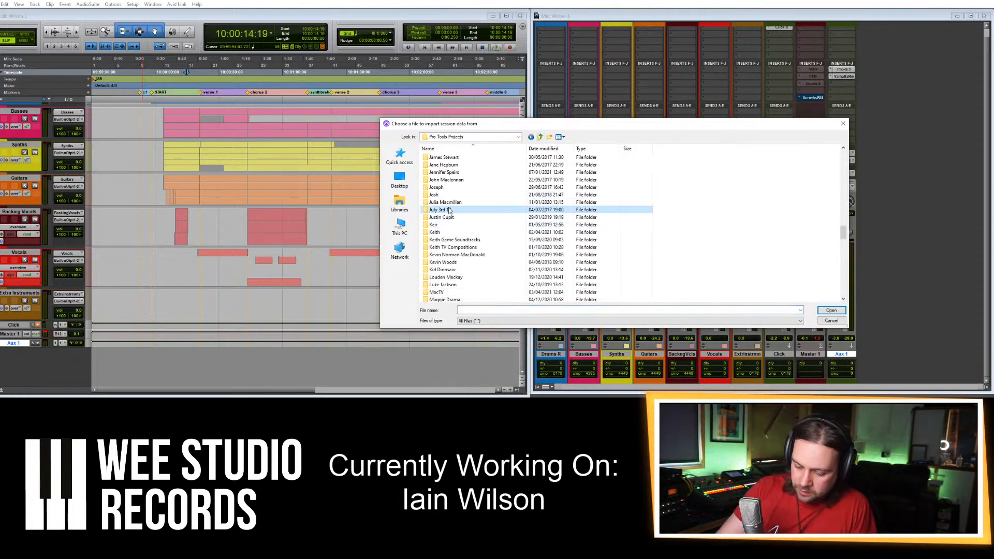
key("a")
double_click(452, 165)
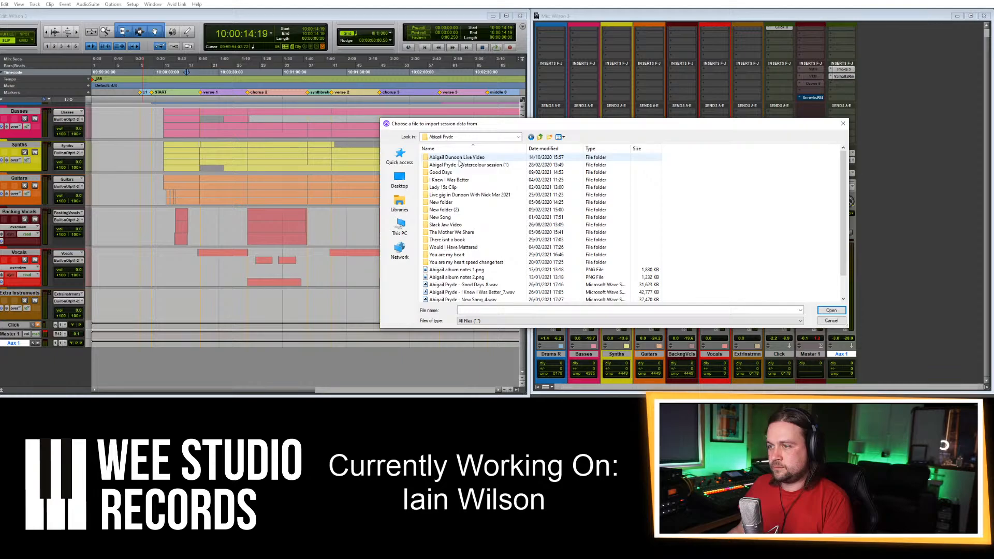
double_click(459, 165)
double_click(449, 157)
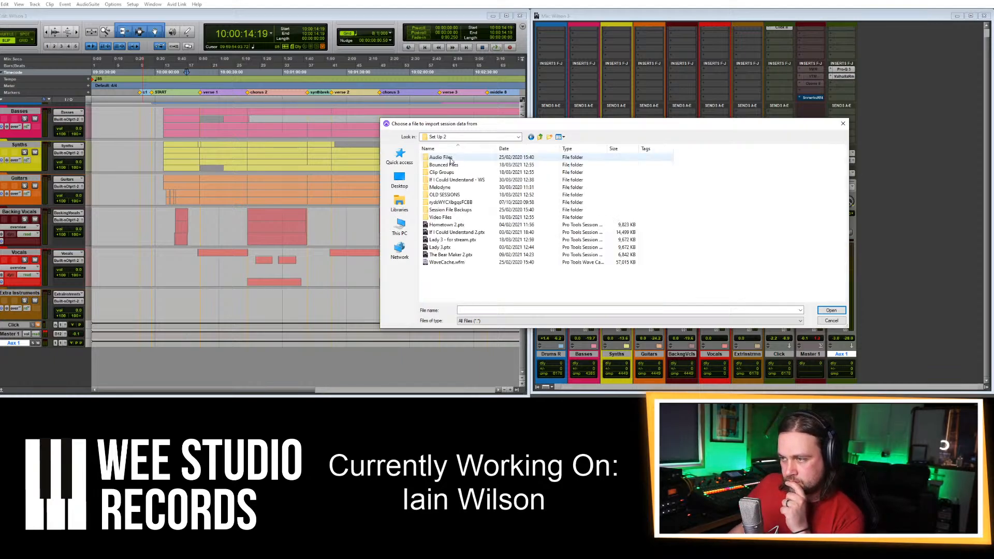
double_click(444, 248)
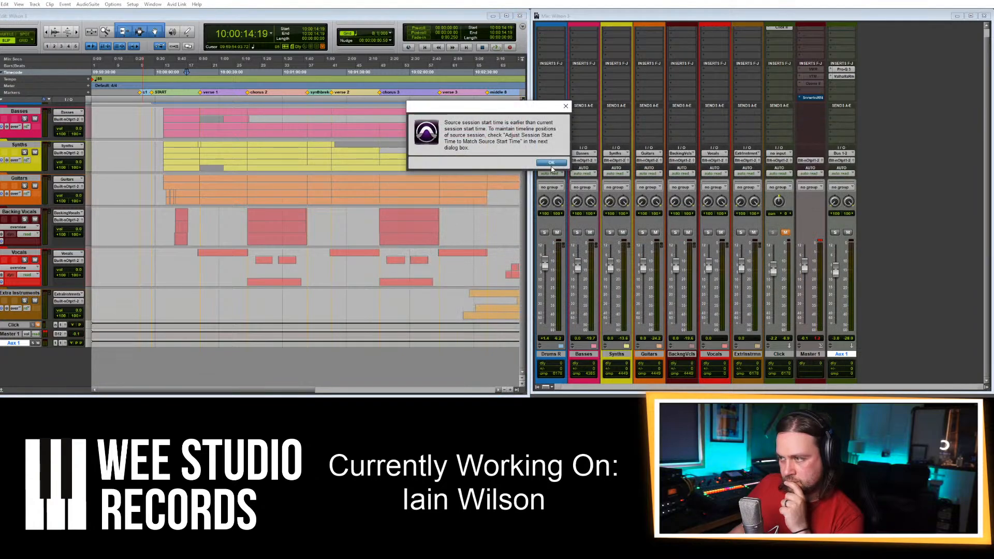
left_click(552, 165)
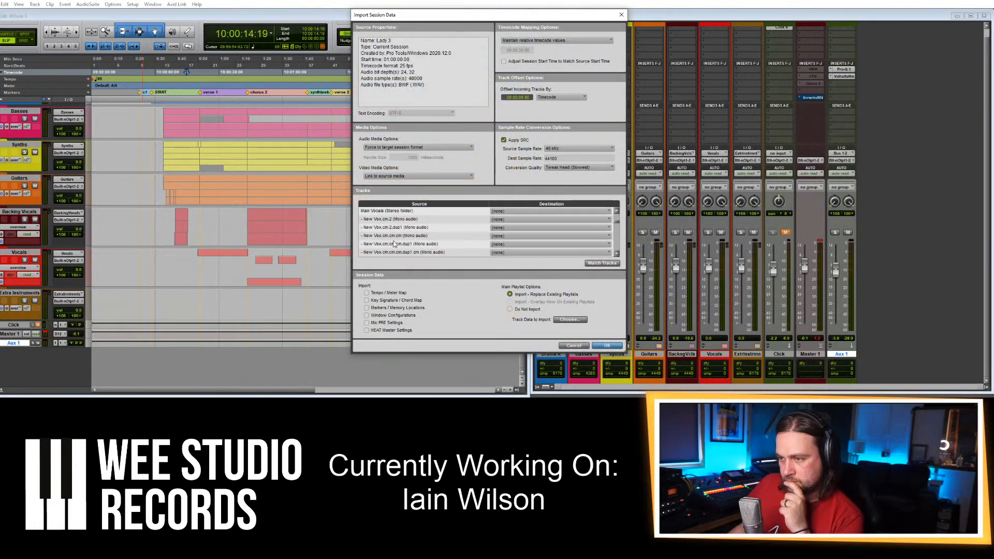
Mark the source session's DRUMS folder and all its drum tracks, from Dr - Kick to DR - OH, for import as new tracks.
scroll(395, 244, "down", 8)
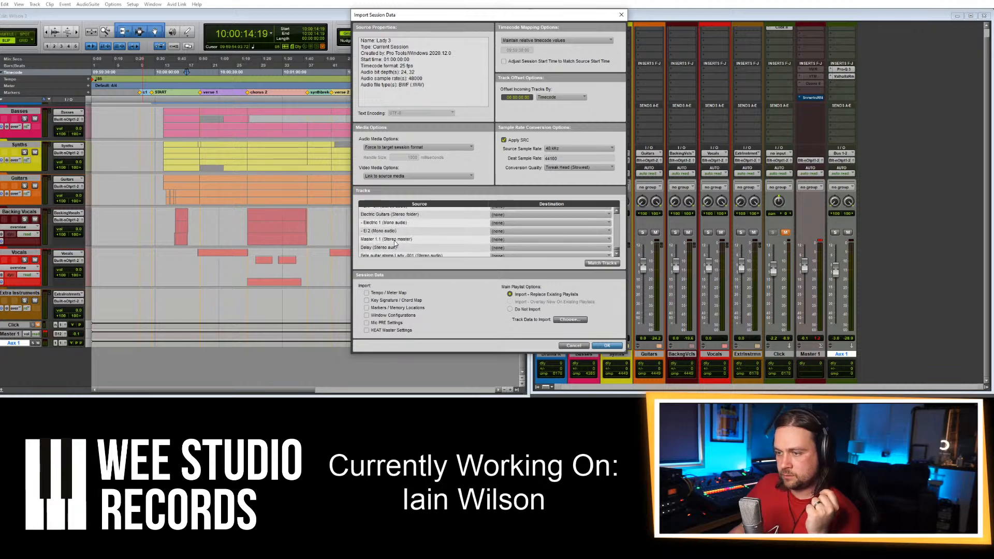
scroll(394, 244, "down", 5)
left_click_drag(386, 224, 381, 249)
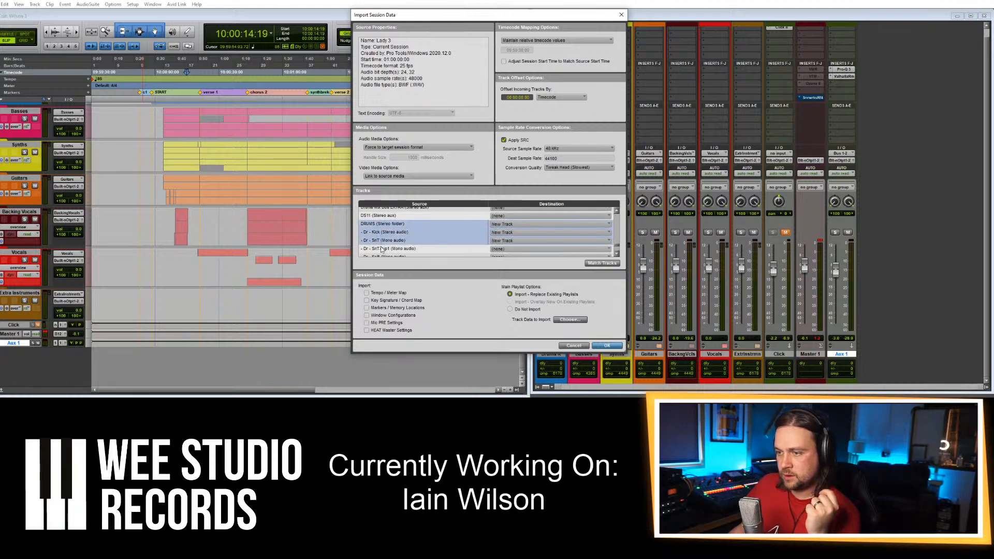
scroll(406, 244, "down", 1)
left_click(401, 241, "ctrl")
left_click(399, 247, "ctrl")
left_click(396, 254, "ctrl")
scroll(401, 252, "down", 1)
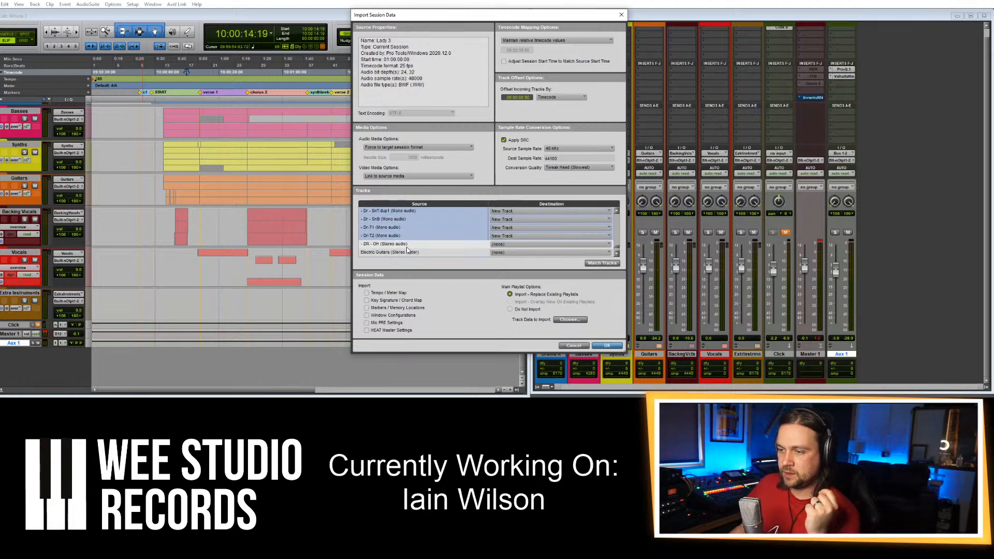
left_click(406, 247, "ctrl")
Add the DS11 and Drums Mix Bus EXTRA aux tracks to the selection and import the chosen tracks.
scroll(421, 250, "up", 2)
scroll(424, 249, "up", 1)
left_click(404, 236, "ctrl")
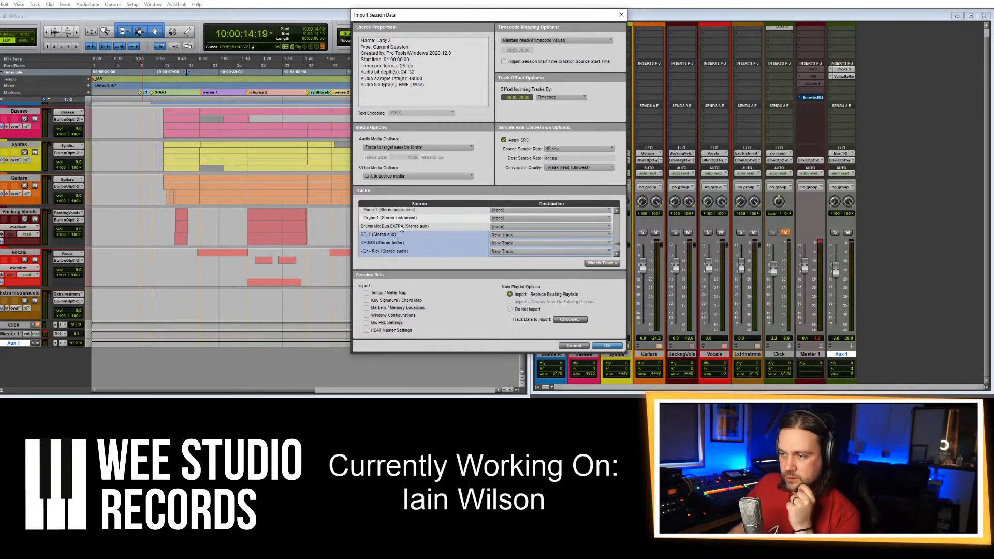
left_click(411, 229, "ctrl")
scroll(433, 240, "down", 10)
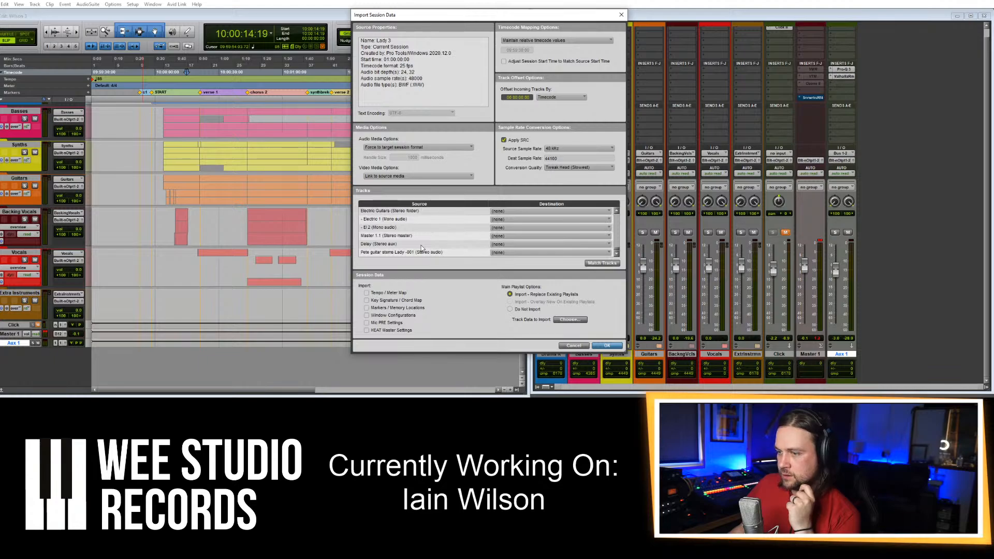
scroll(421, 248, "up", 6)
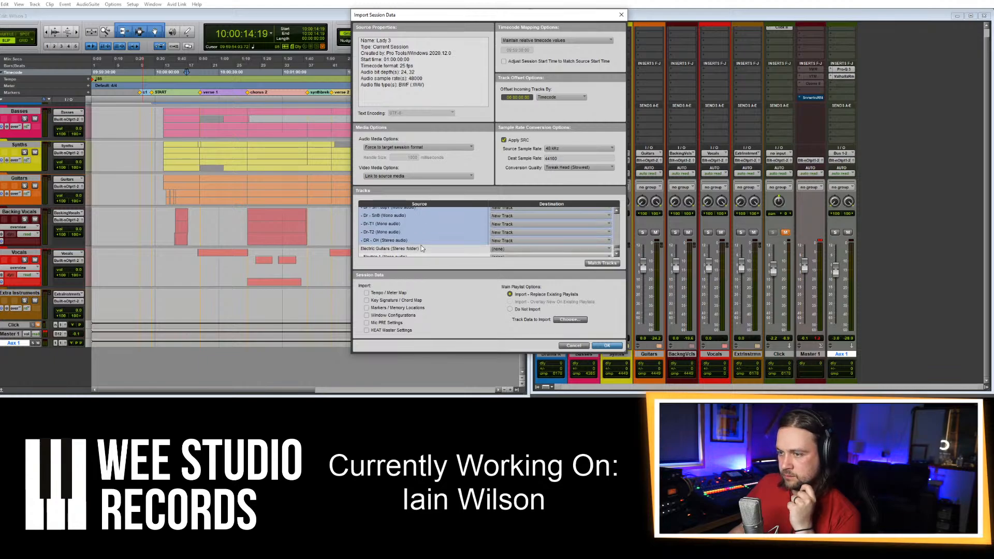
scroll(421, 248, "up", 3)
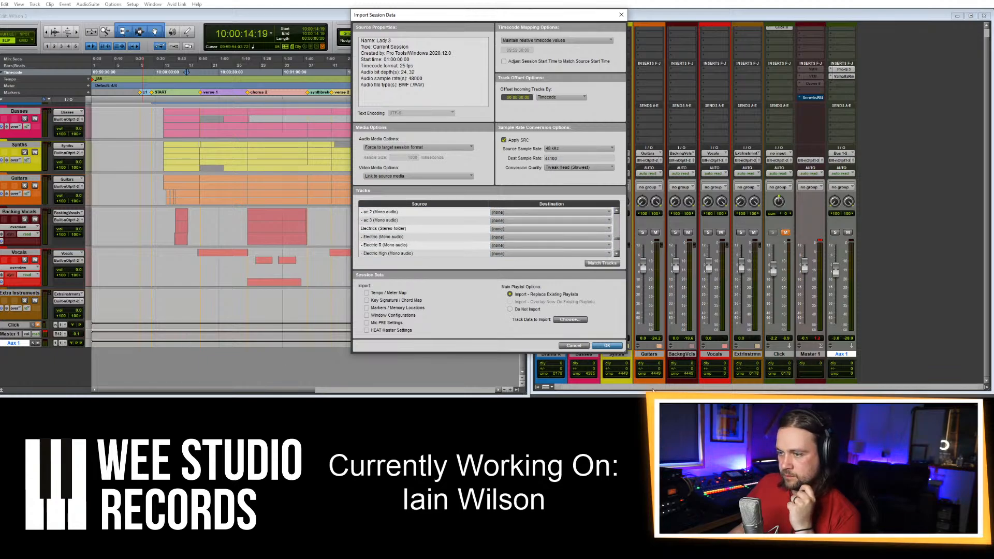
left_click(607, 345)
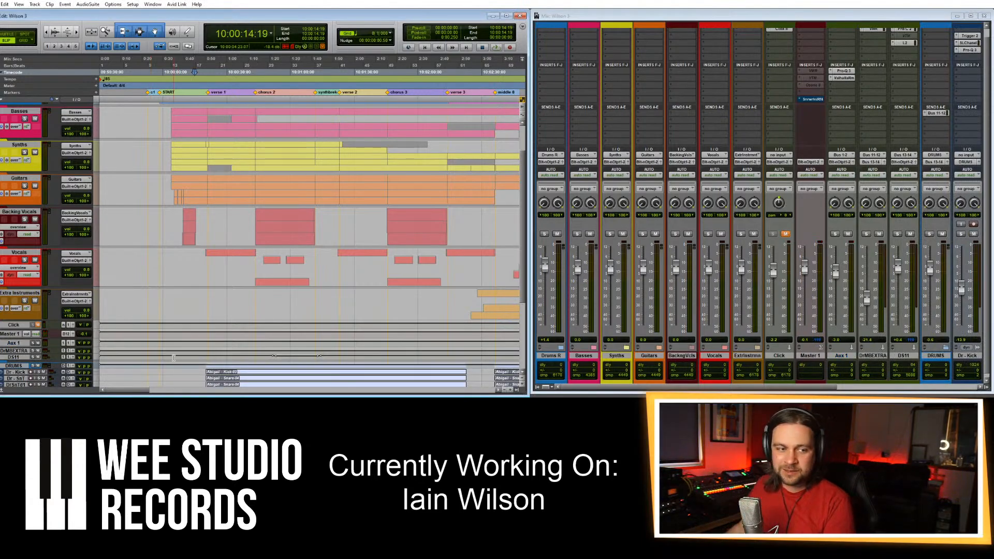
Delete all the audio clips from the imported drum tracks, keeping the empty tracks with their plug-ins and routing.
scroll(171, 358, "down", 5)
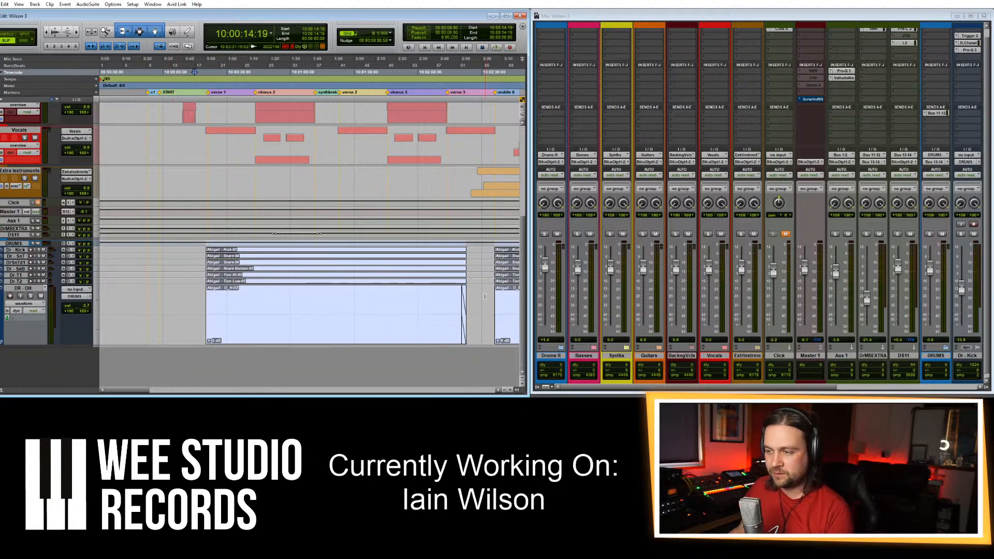
left_click(485, 314)
key("r")
key("r")
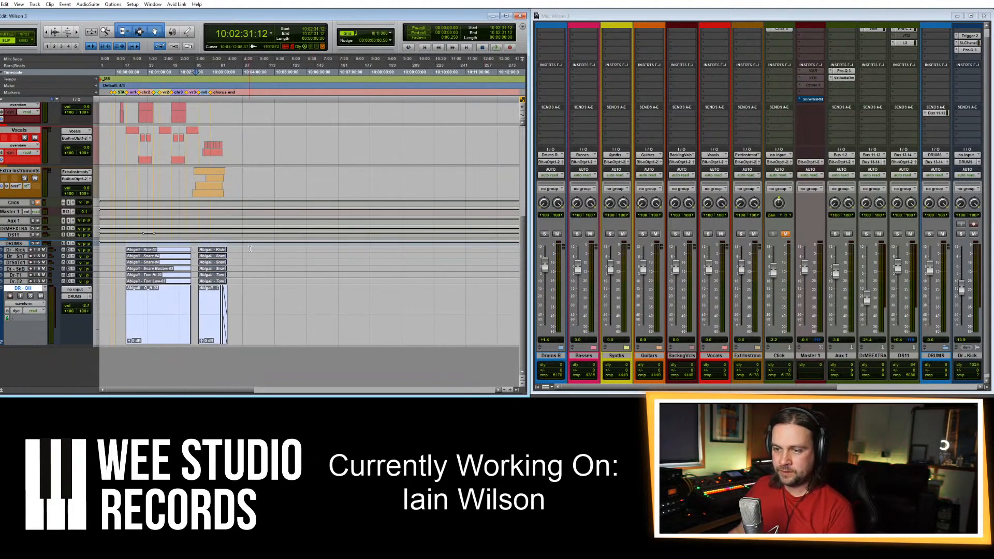
left_click_drag(251, 253, 114, 326)
key("Delete")
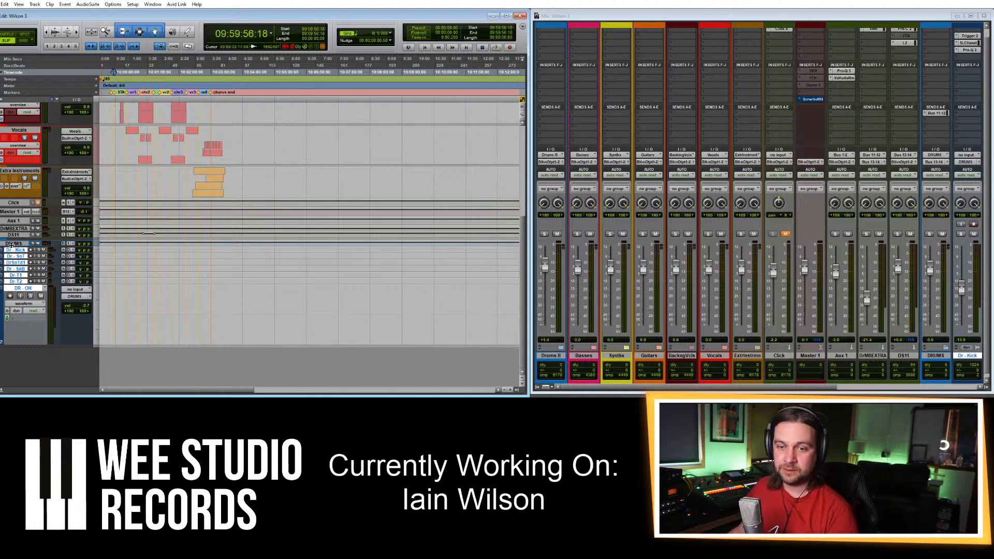
Collapse the imported DRUMS folder, move it above Drums R at the start of the session, and expand both drum folders.
left_click_drag(12, 246, 12, 258)
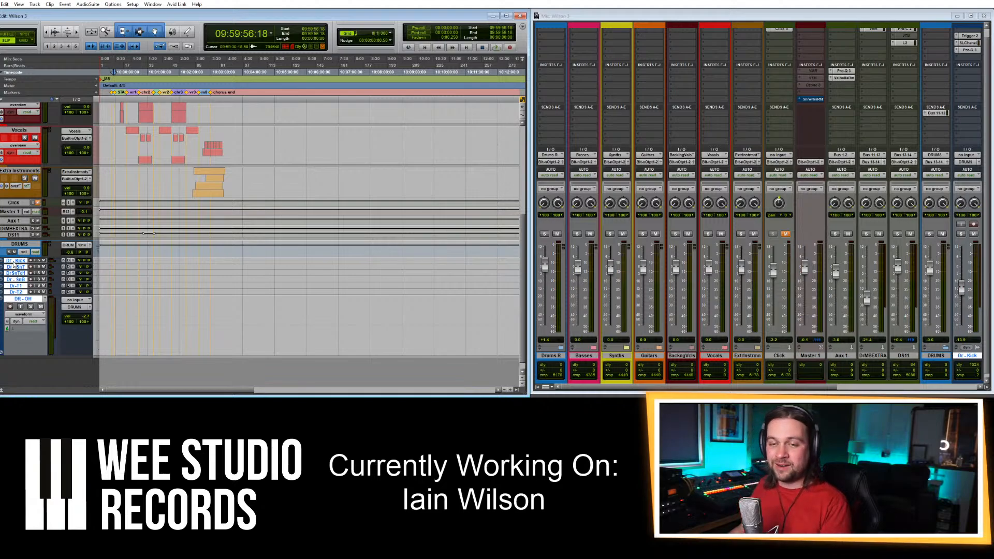
left_click(3, 252)
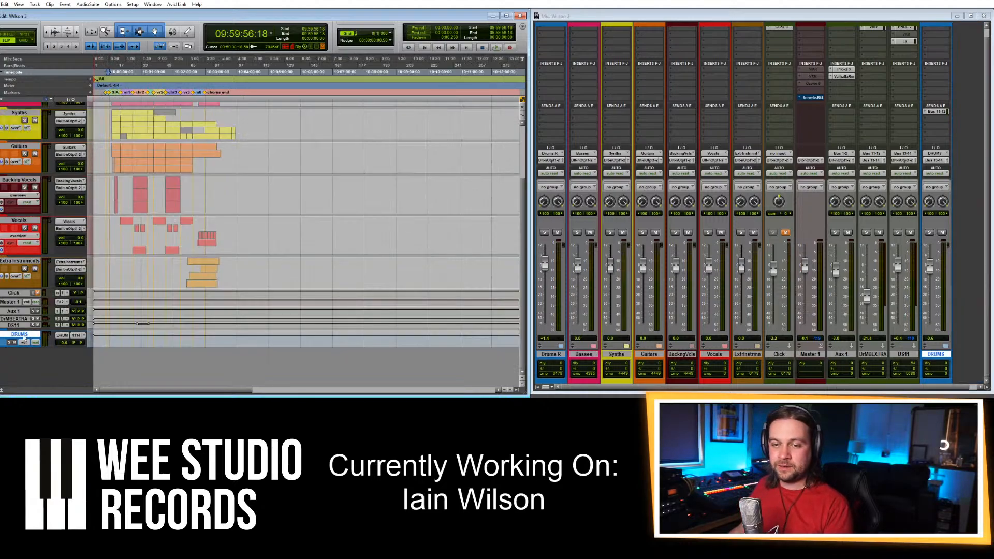
left_click_drag(24, 338, 41, 85)
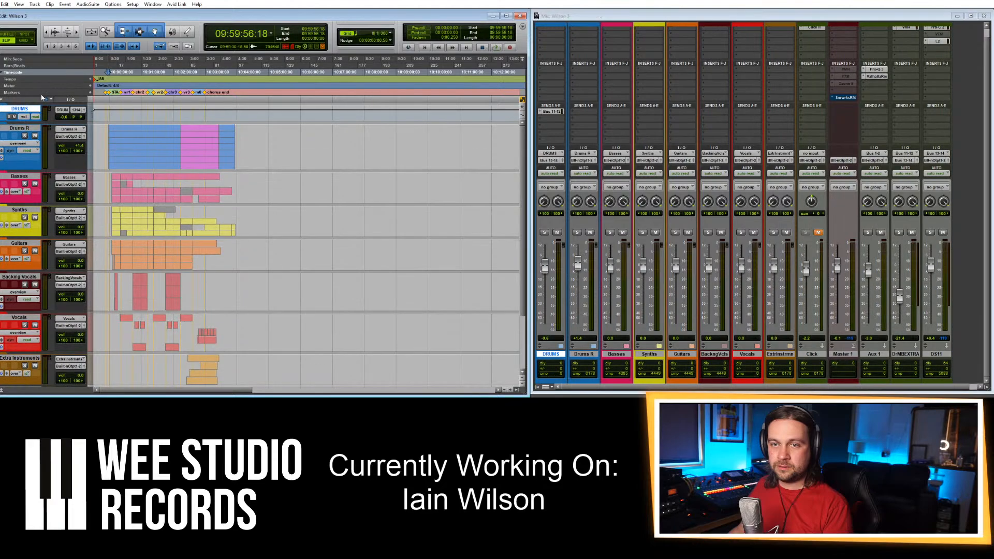
left_click(2, 117)
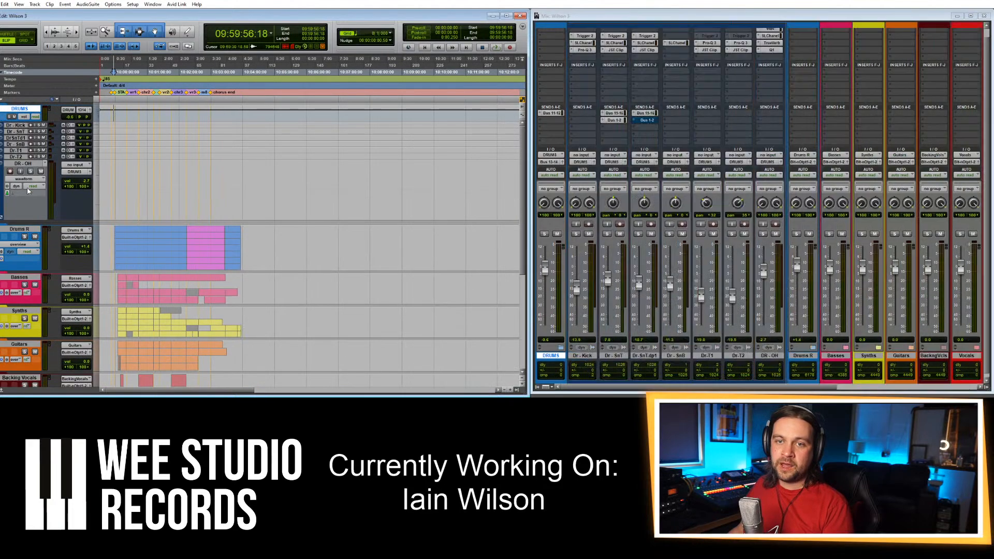
left_click(2, 259)
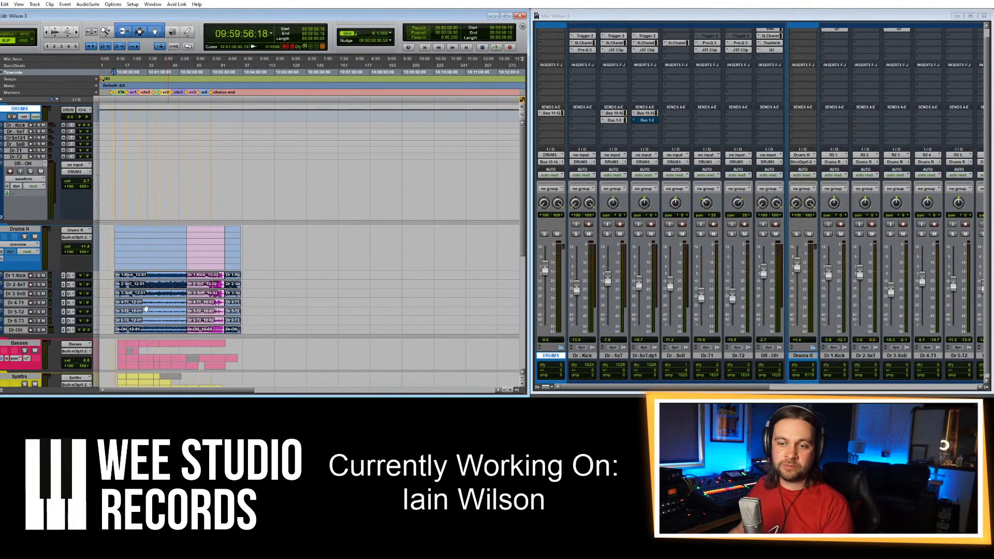
Check the equalizer inserts on the Dr 1-Kick and Dr 3-SnB tracks, closing each plug-in window after viewing.
scroll(868, 215, "up", 1)
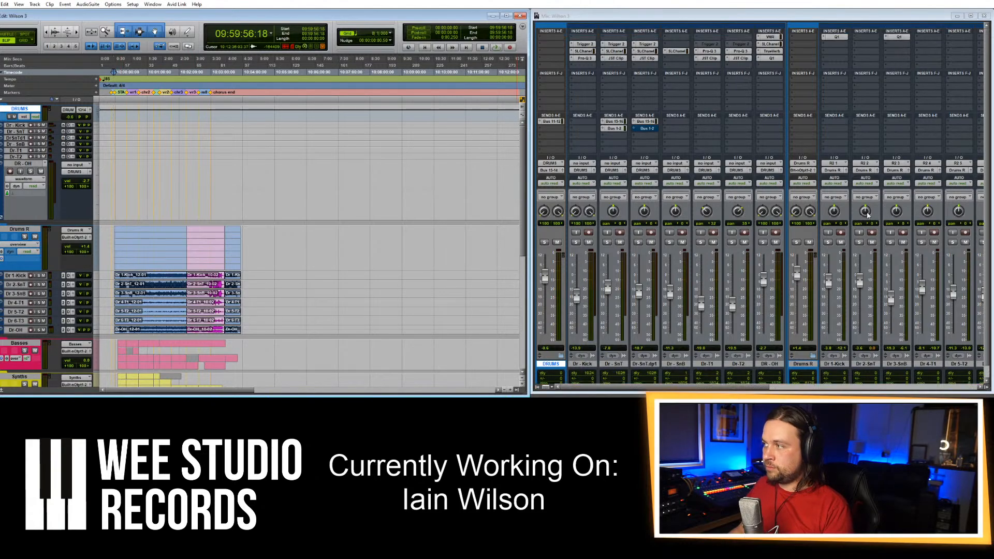
left_click(835, 37)
left_click(350, 33)
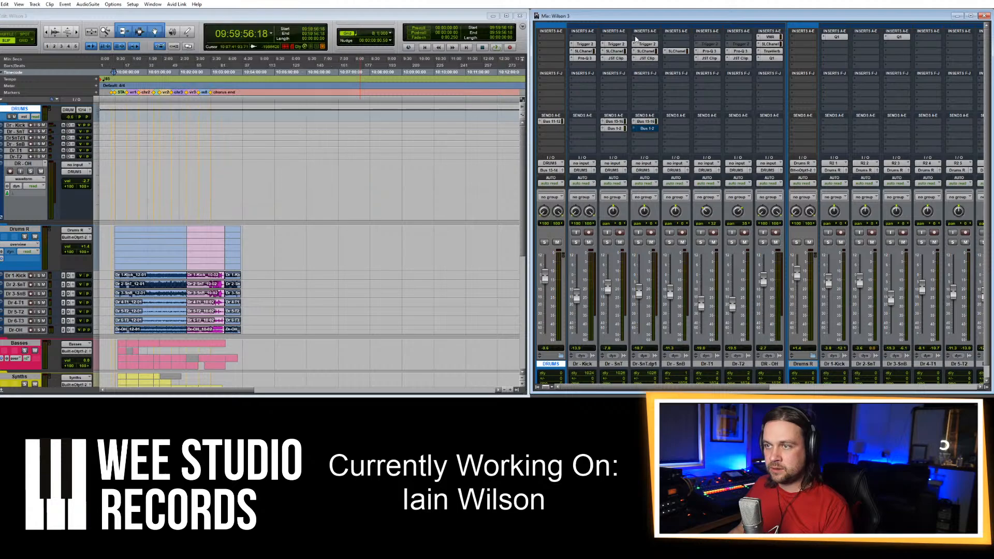
left_click(900, 37)
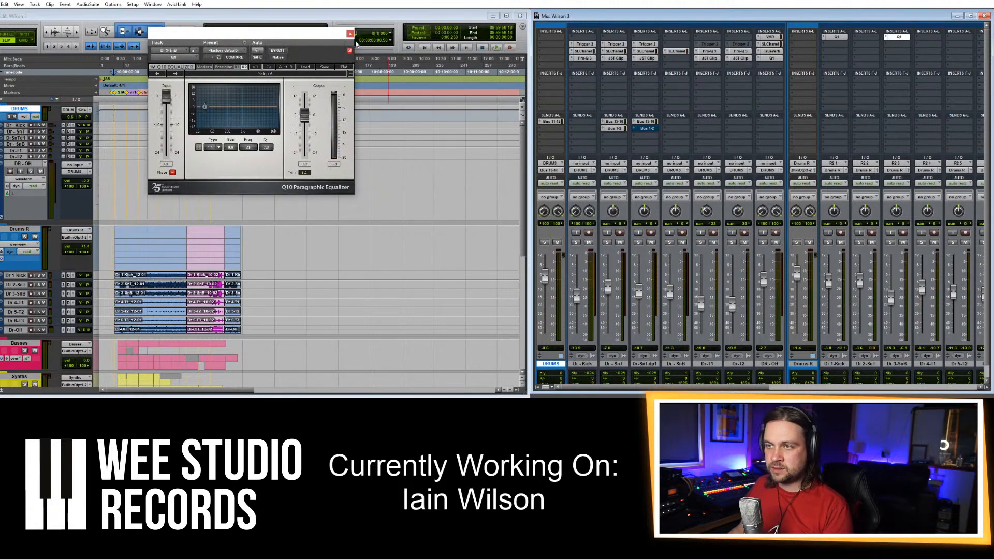
left_click(350, 33)
Transfer all the Dr 1-Kick clips to the imported Dr - Kick track and delete the stray kick copies from the two top-snare tracks below it.
left_click(130, 279)
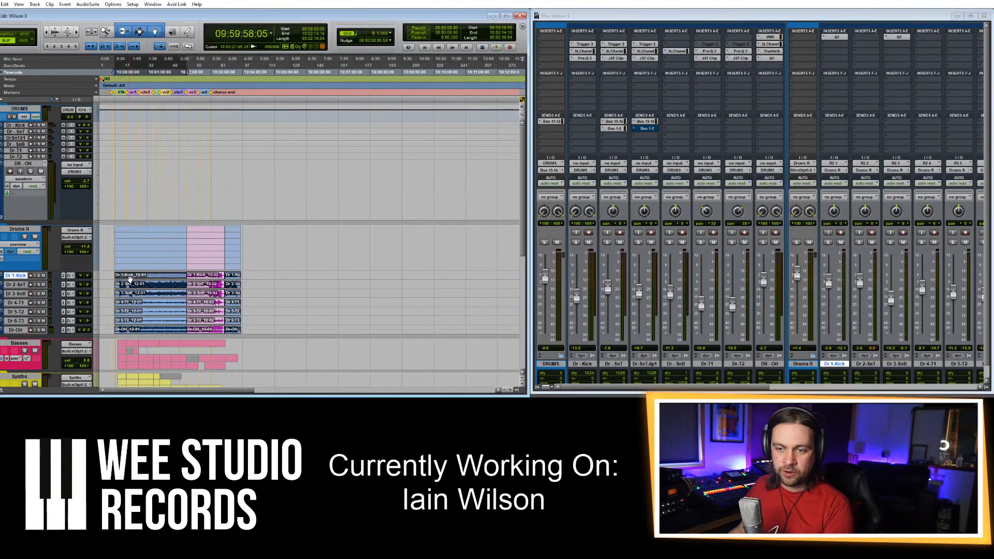
left_click(234, 278, "shift")
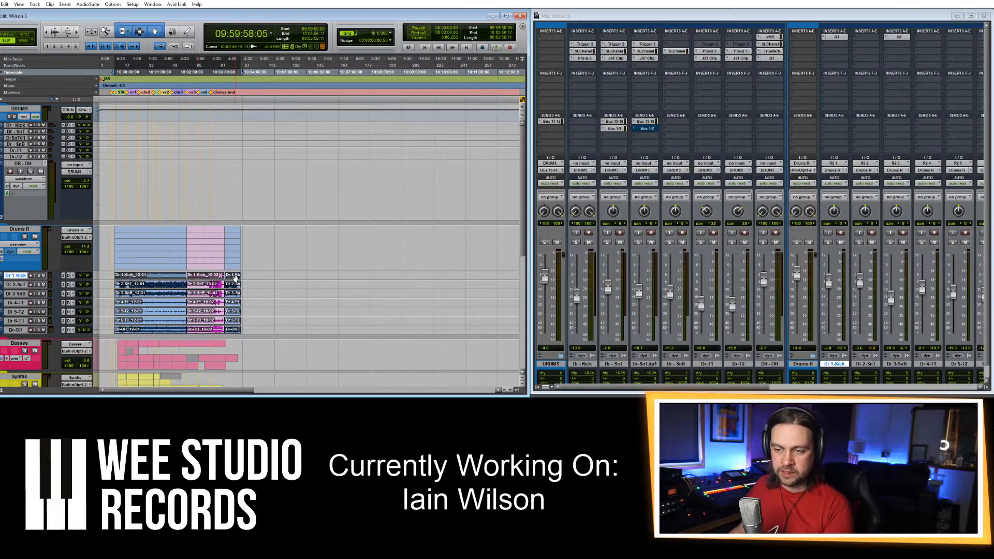
left_click_drag(236, 278, 224, 129)
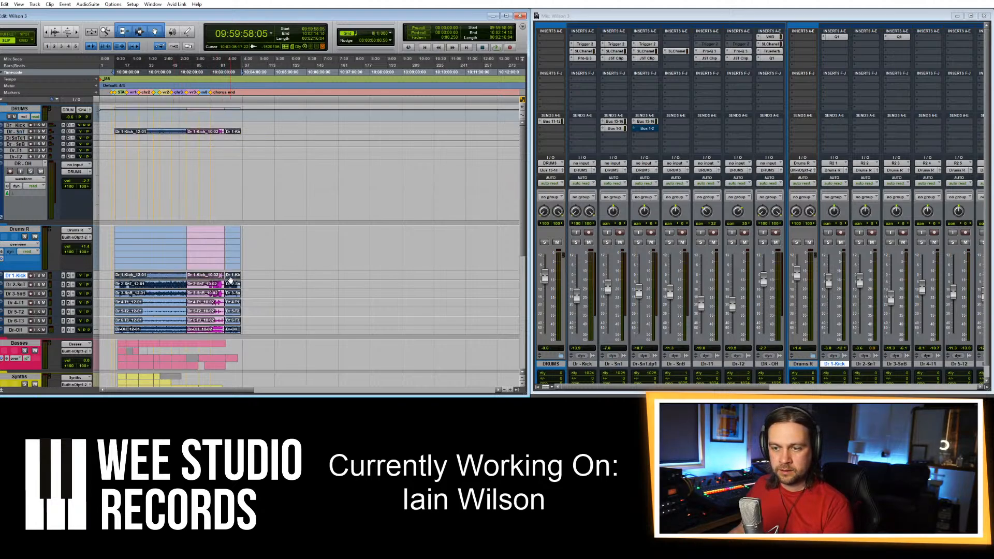
left_click_drag(234, 279, 232, 138)
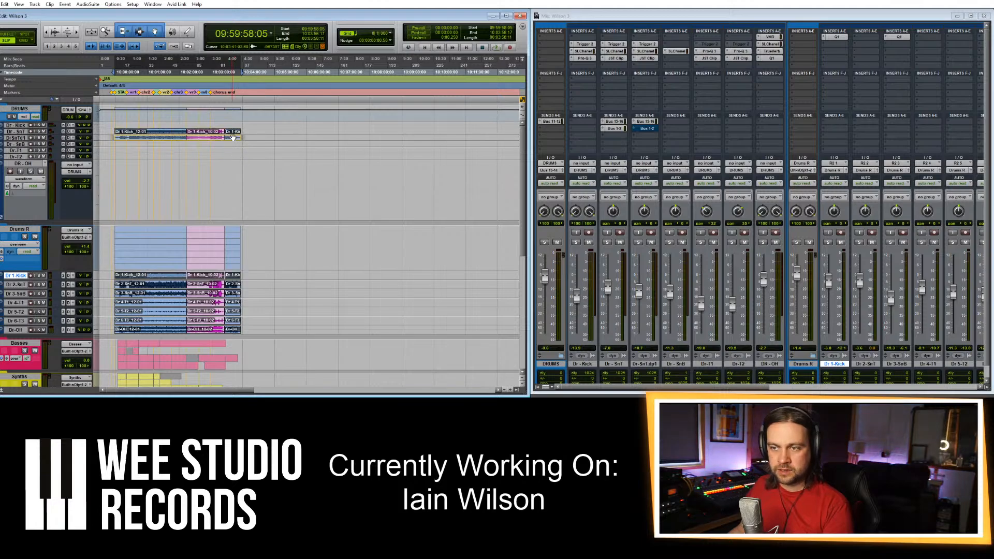
left_click(150, 139)
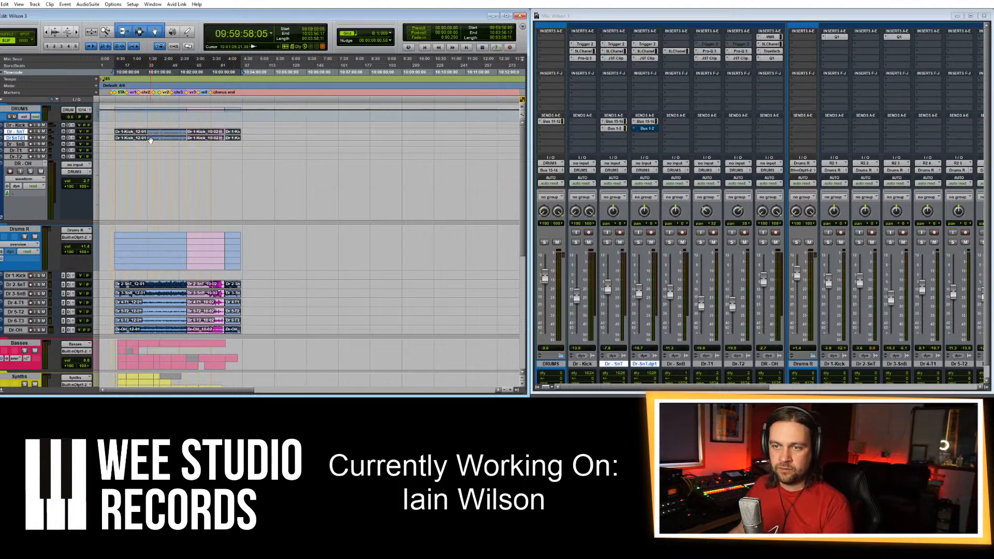
left_click_drag(150, 140, 255, 143)
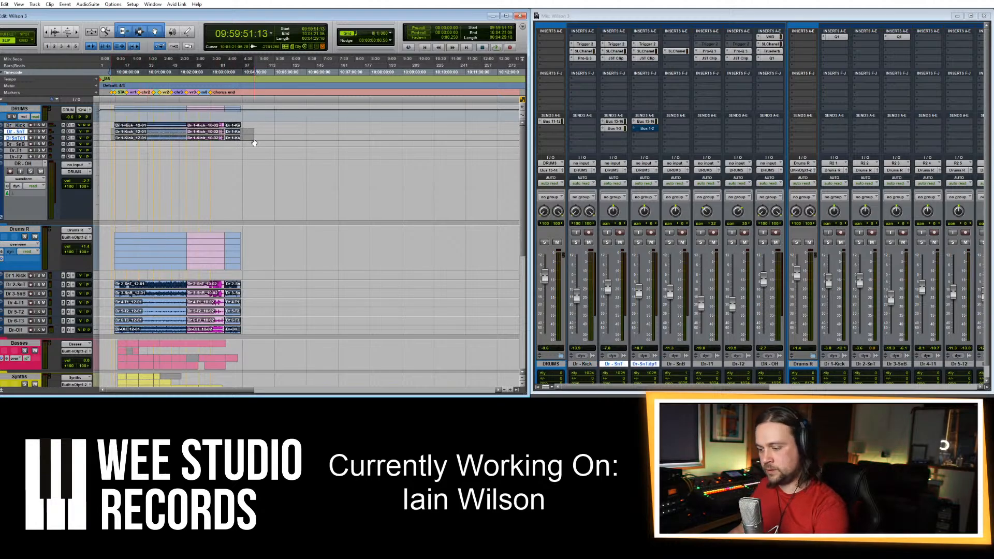
key("Delete")
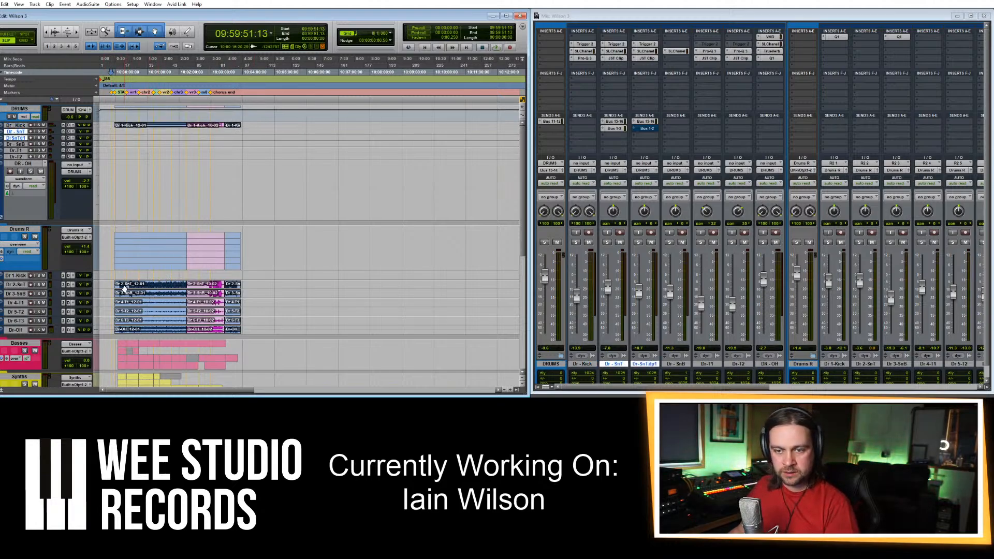
Undo the last three edits to the kick clips.
key("ctrl+z")
key("ctrl+z")
key("ctrl+z")
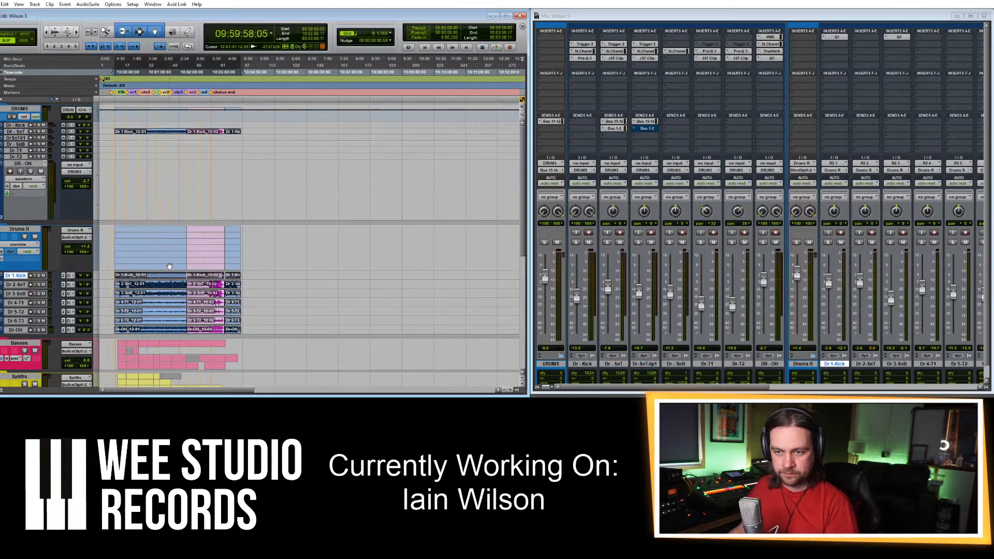
Copy all the kick clips onto Dr - Kick, keeping the Dr 1-Kick originals, and delete the stray copies from the two top-snare tracks.
left_click(153, 279)
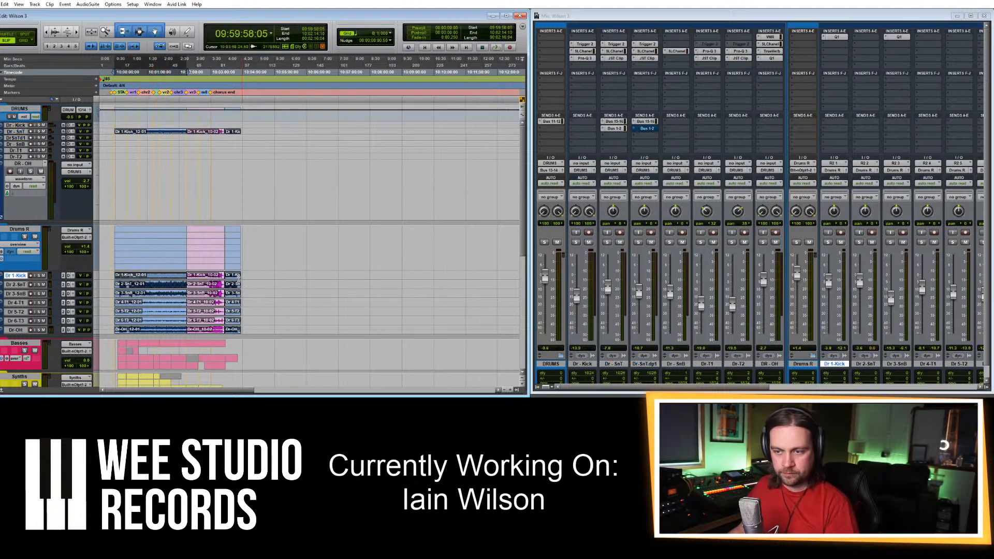
left_click(235, 278, "shift")
left_click_drag(235, 278, 233, 134)
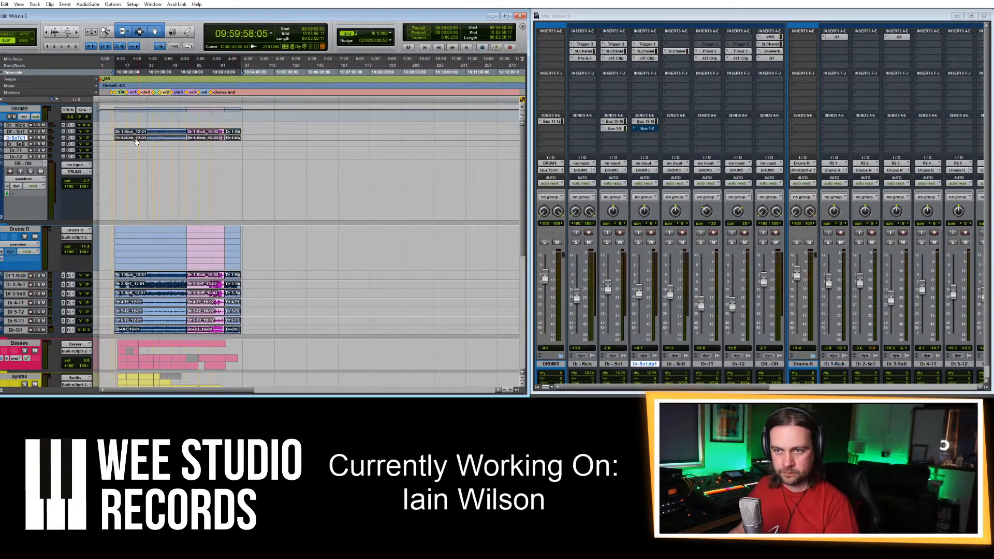
left_click(134, 133)
left_click(234, 139, "shift")
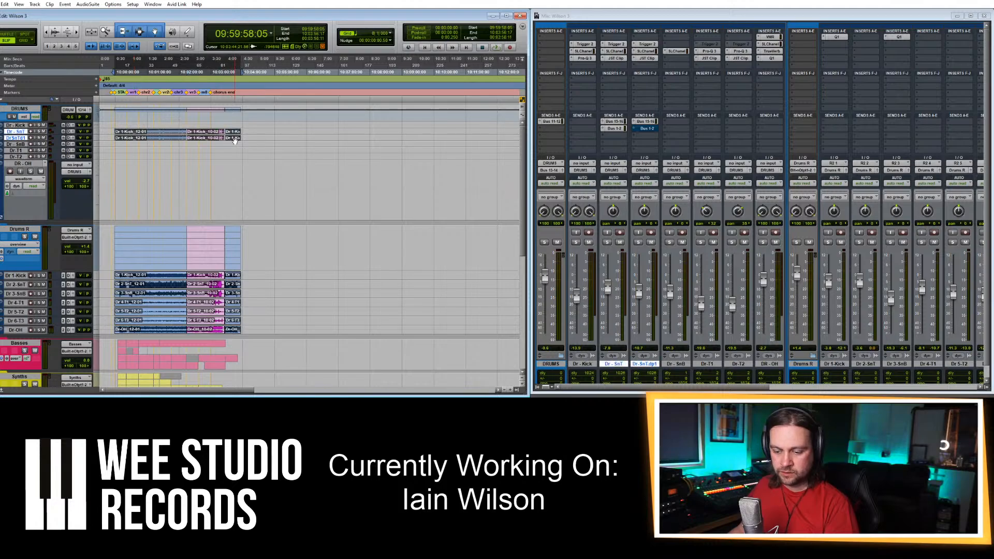
left_click_drag(234, 139, 236, 129)
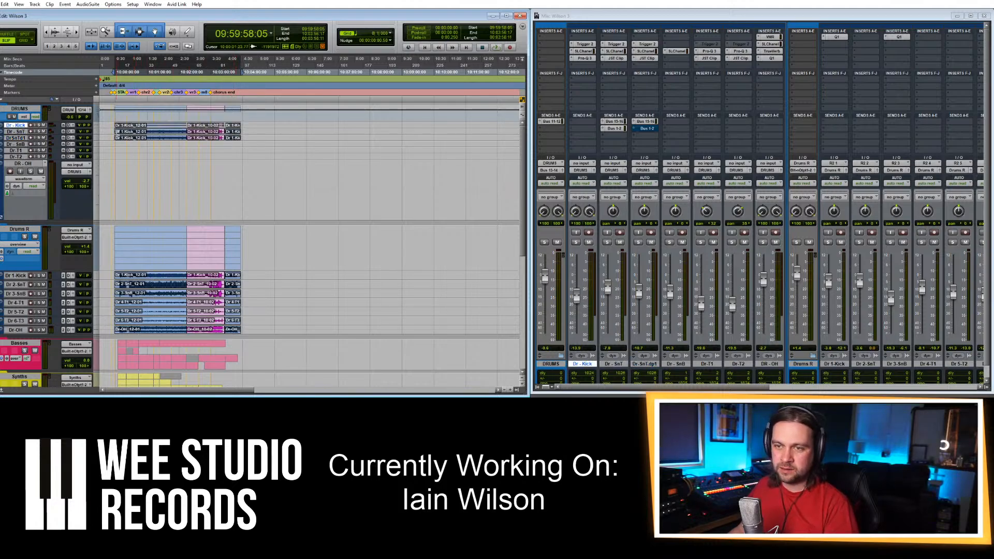
left_click_drag(113, 133, 269, 139)
key("Delete")
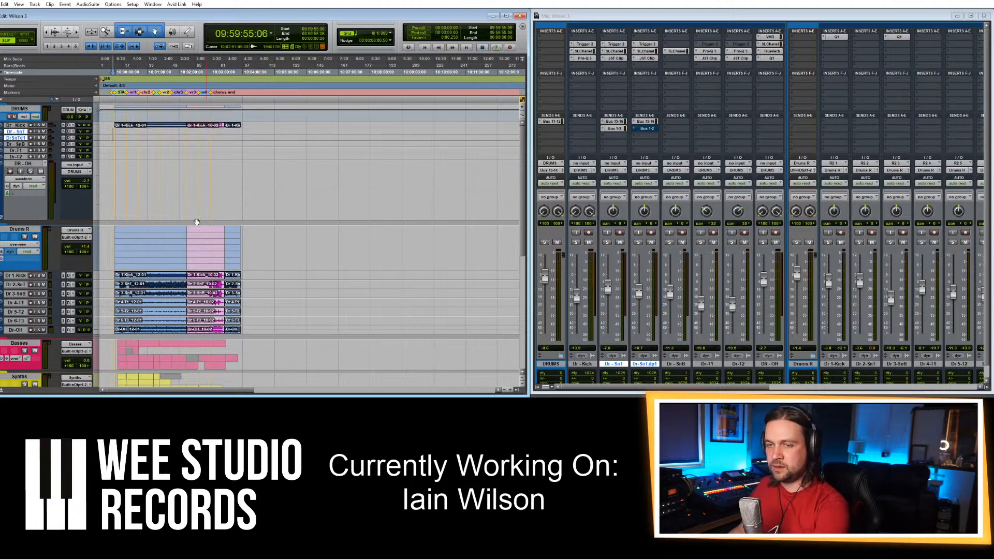
Copy all the Dr 2-SnT clips onto both imported top-snare tracks, Dr - SnT and its duplicate.
left_click(139, 286)
left_click(235, 290, "shift")
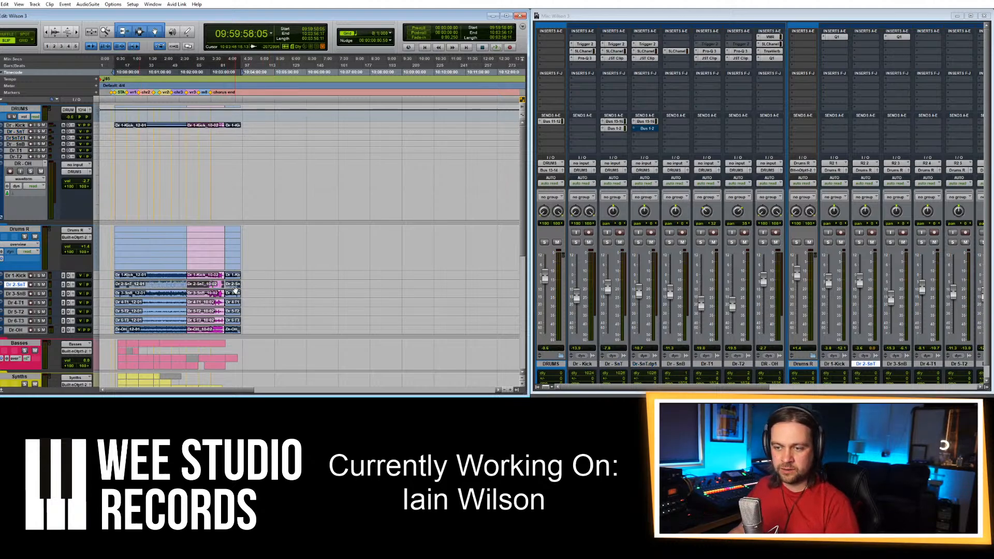
left_click_drag(235, 289, 233, 132)
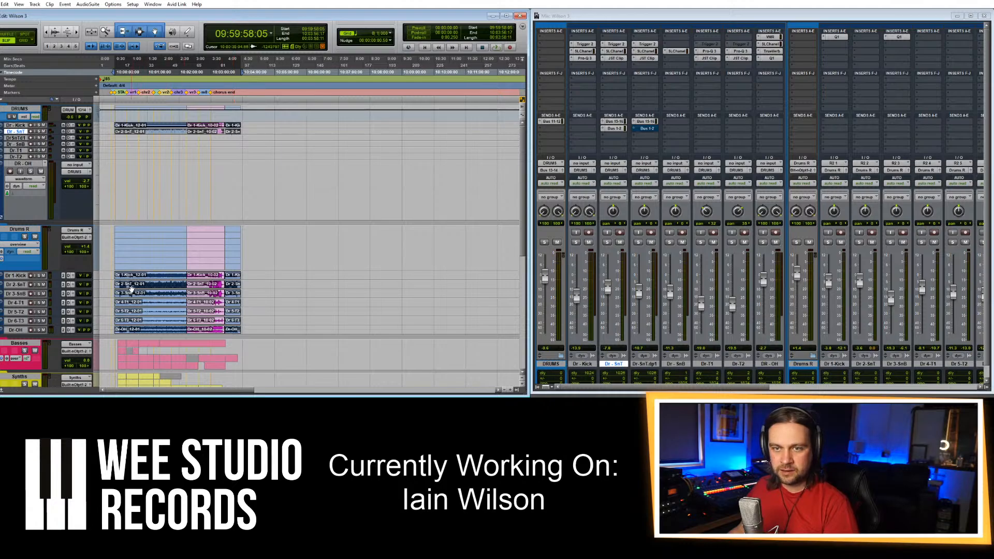
left_click(131, 289)
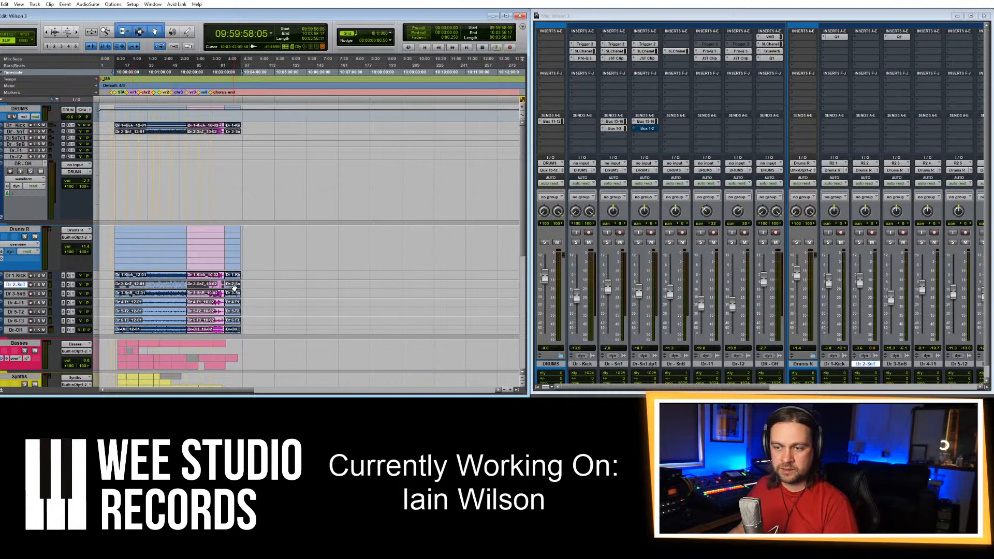
left_click_drag(233, 288, 232, 141)
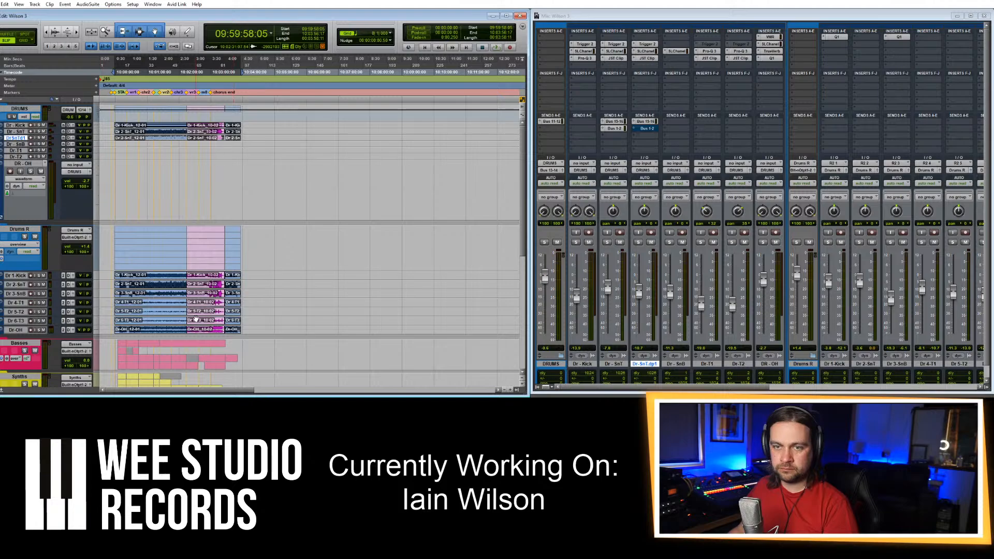
Copy all the Dr 3-SnB clips onto the imported Dr - SnB track at the same time position.
left_click(152, 298)
left_click(238, 297, "shift")
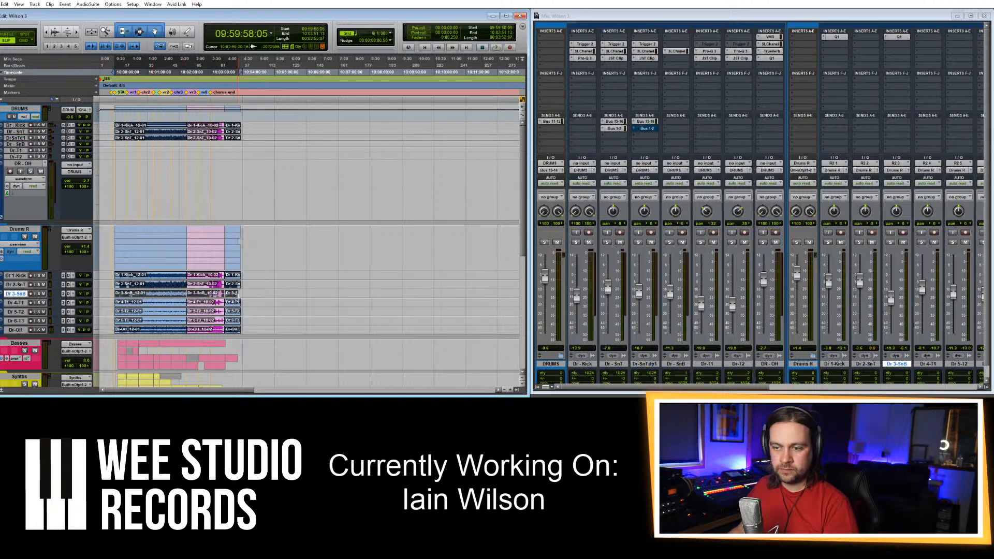
left_click_drag(237, 297, 243, 297)
left_click(244, 297)
left_click(235, 297)
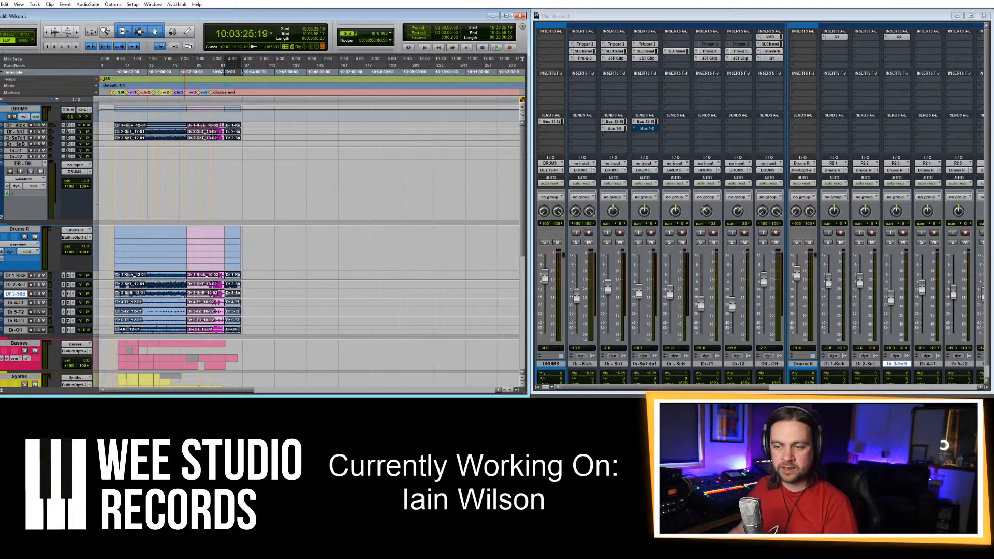
left_click(181, 297, "shift")
left_click_drag(173, 297, 174, 144)
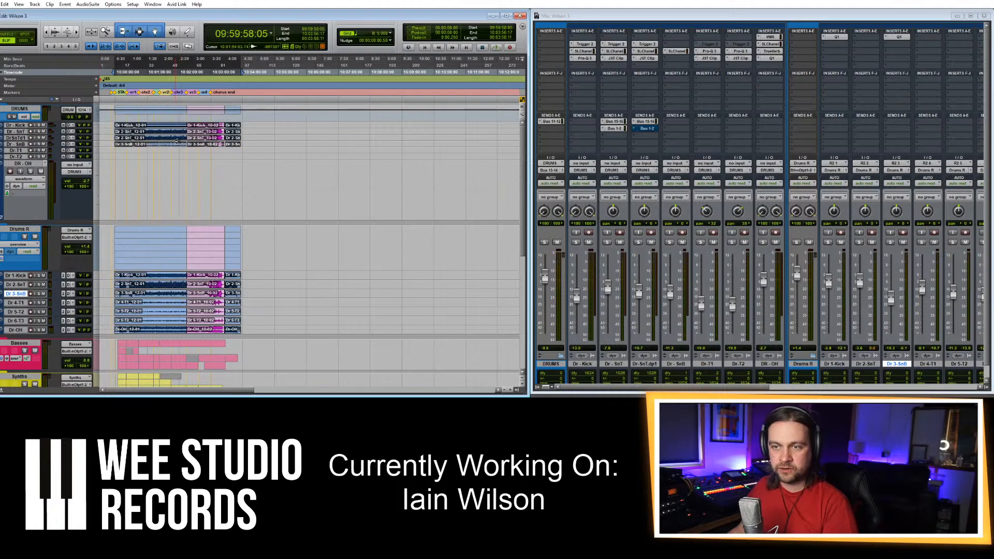
Copy the Dr 4-T1 clips onto the imported Dr-T1 track and the Dr 5-T2 clips onto Dr-T2.
left_click(145, 306)
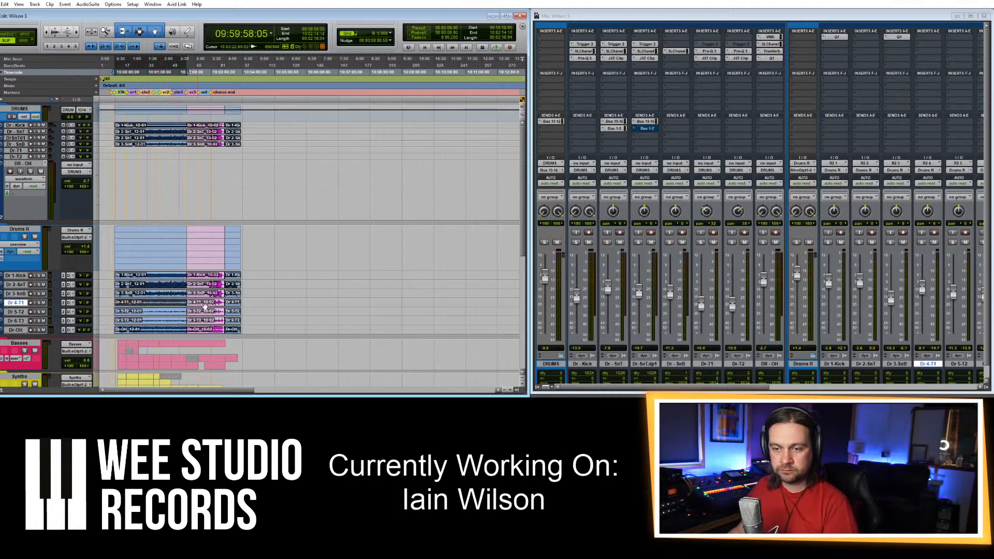
left_click(234, 306, "shift")
left_click_drag(233, 307, 232, 150)
left_click(137, 312)
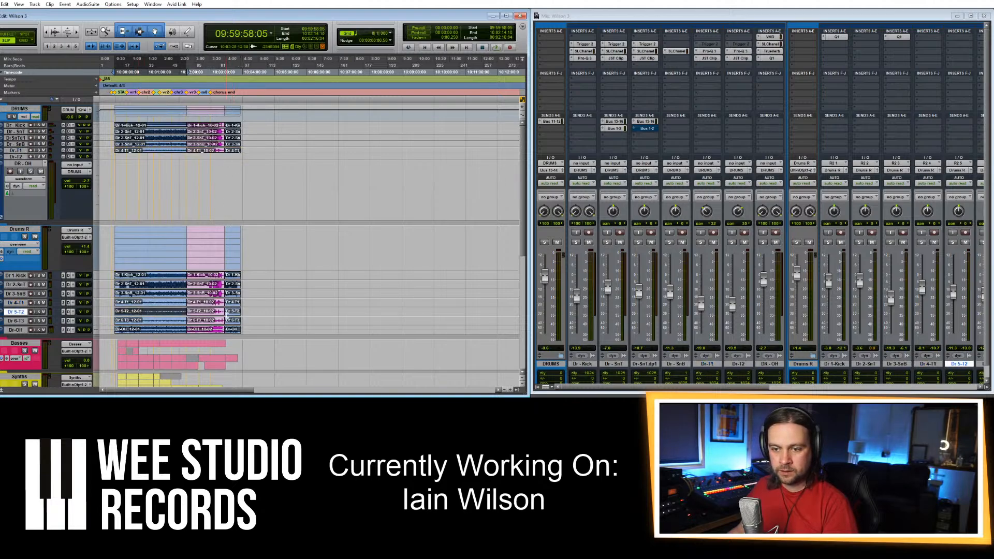
left_click(230, 313, "shift")
left_click_drag(236, 315, 232, 156)
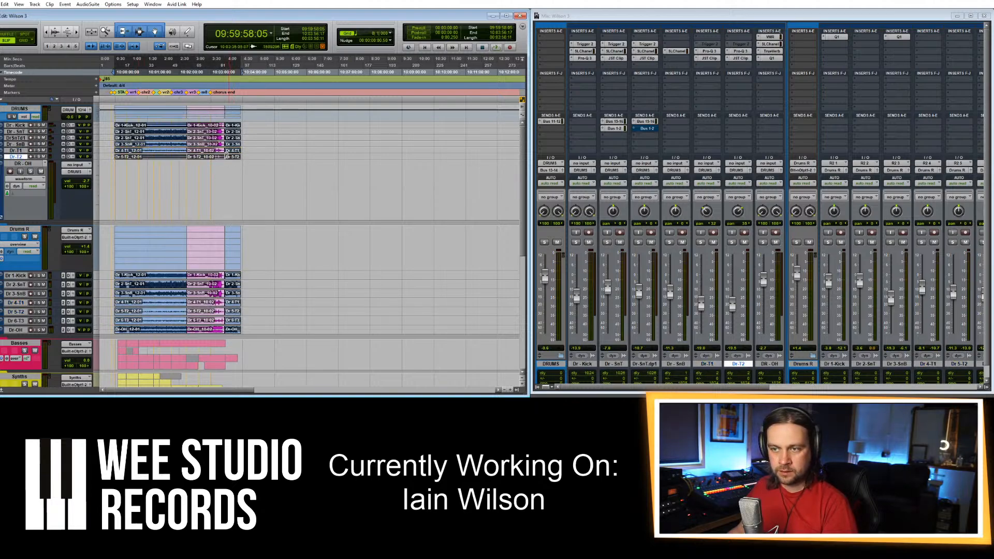
Duplicate the imported Dr-T2 track and rename the duplicate Dr-T3.
right_click(15, 157)
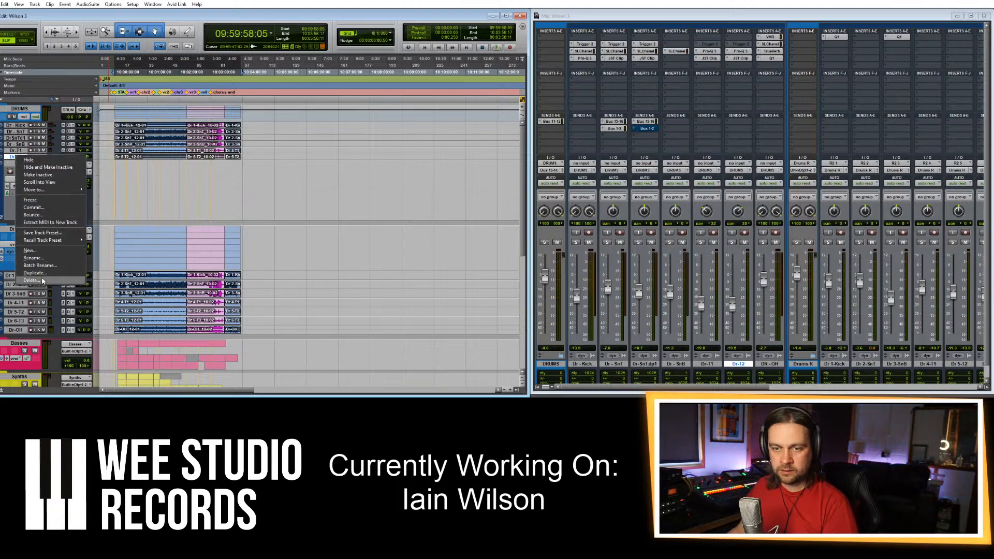
left_click(37, 276)
left_click(512, 206)
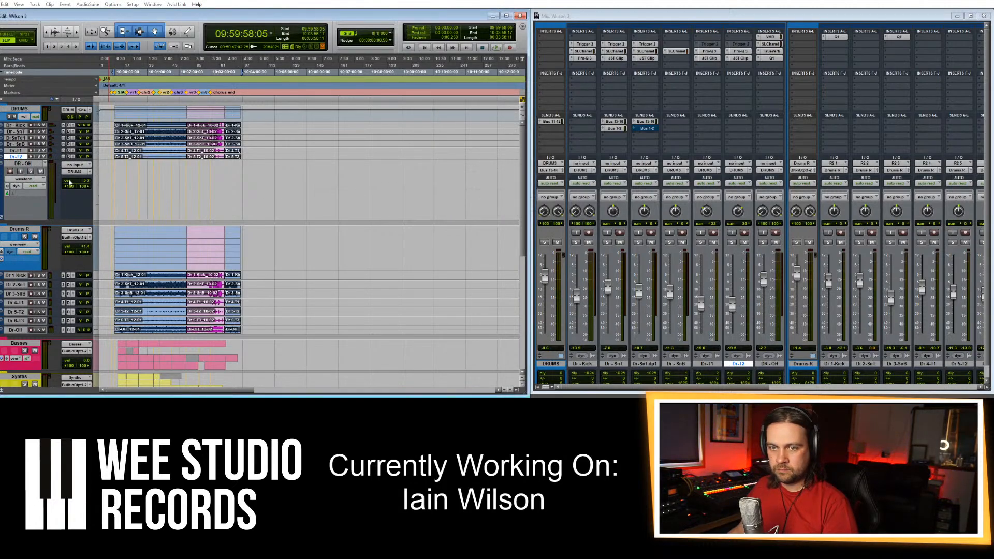
double_click(20, 164)
key("Right")
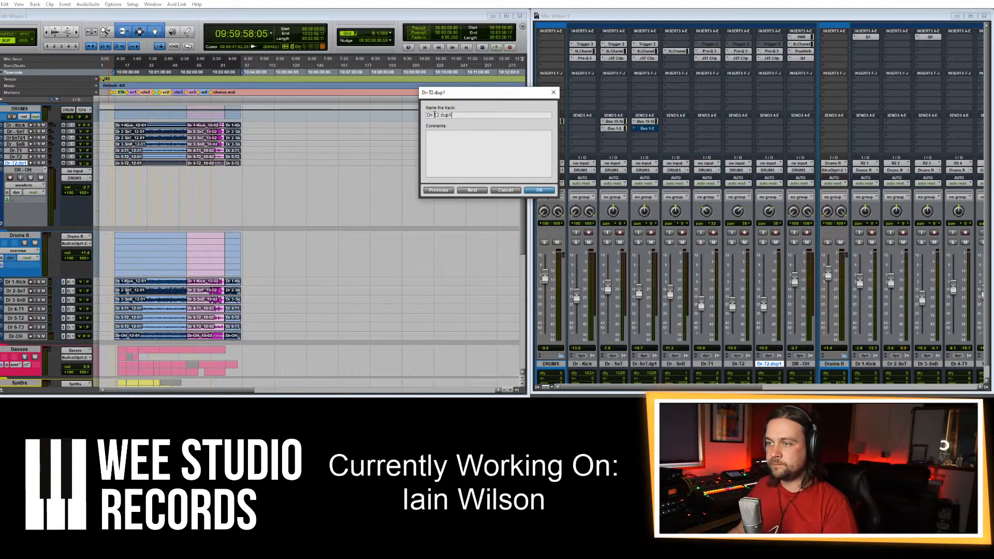
double_click(436, 115)
type("T3")
key("Return")
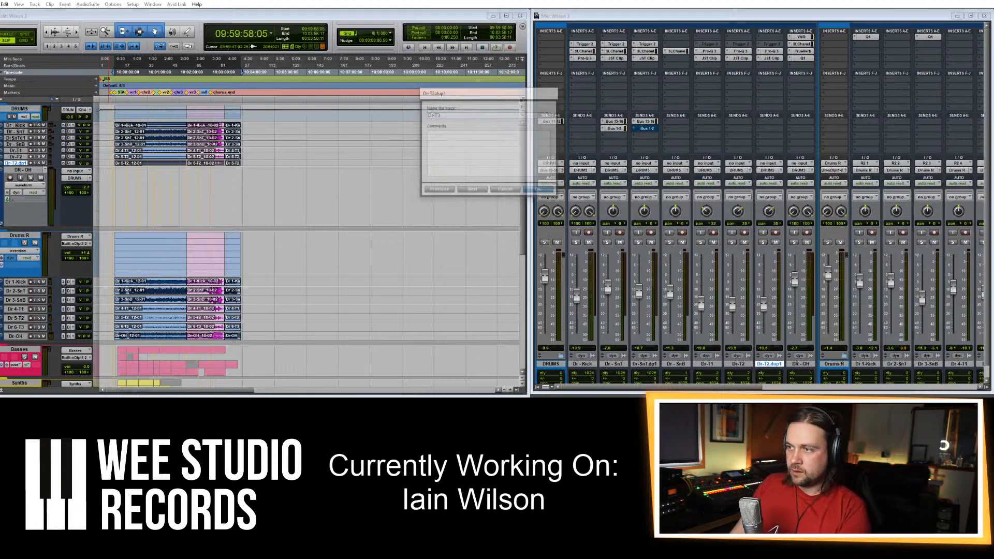
Copy the Dr 6-T3 clips onto the new Dr-T3 track and the Dr-OH clips onto the imported DR - OH track.
left_click(231, 330)
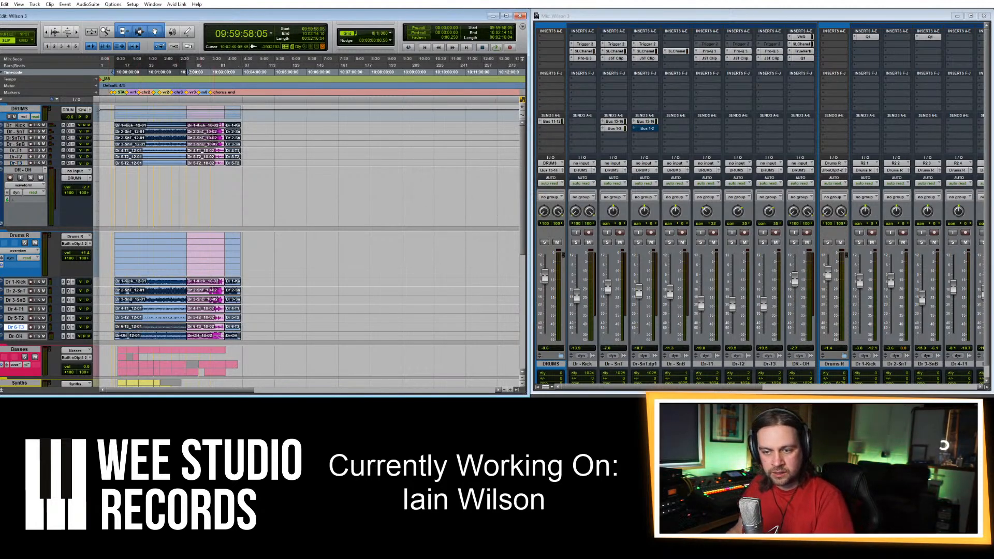
left_click_drag(231, 331, 221, 166)
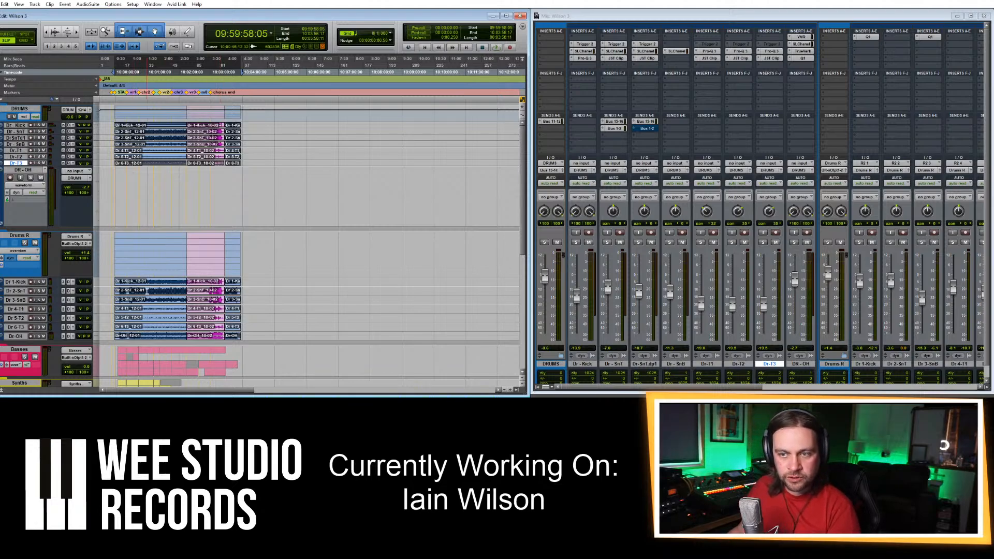
left_click(139, 340)
left_click(233, 339, "shift")
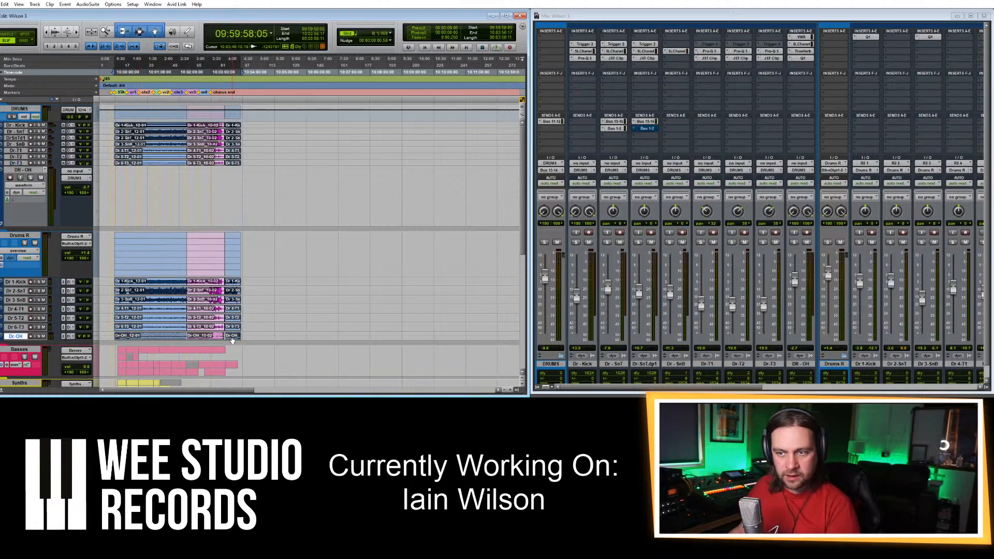
left_click_drag(232, 340, 236, 201)
Hide the original Drums R folder and make it inactive.
right_click(13, 237)
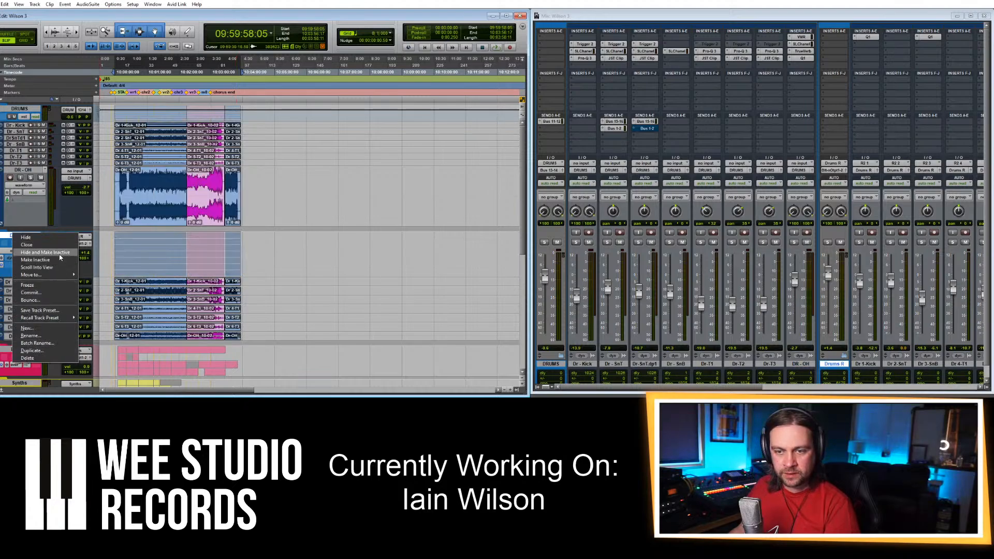
left_click(60, 253)
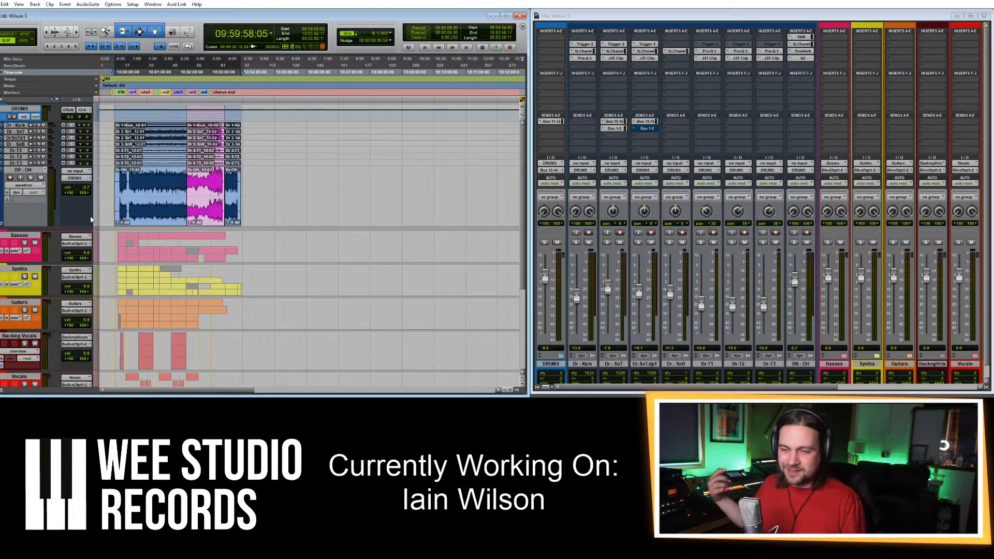
Move the DrMBEXTRA and DS11 tracks from the end of the session to just above the DRUMS folder.
left_click(148, 188)
key("t")
key("t")
key("t")
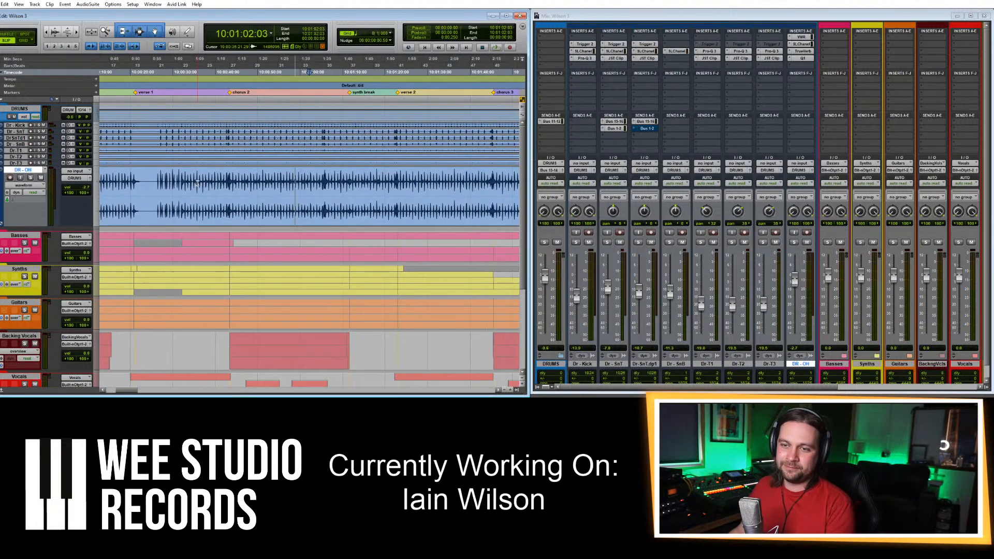
key("r")
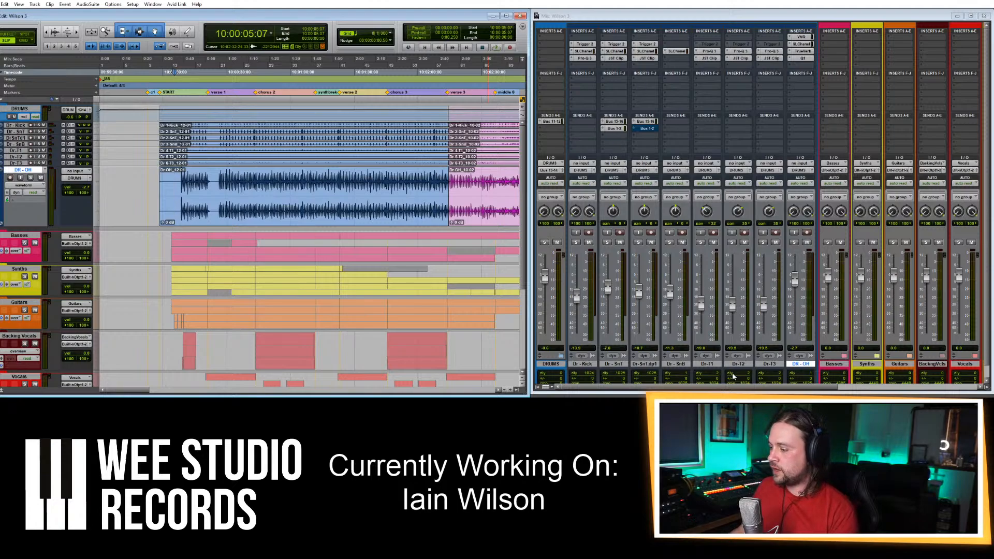
left_click(705, 392)
scroll(124, 306, "down", 5)
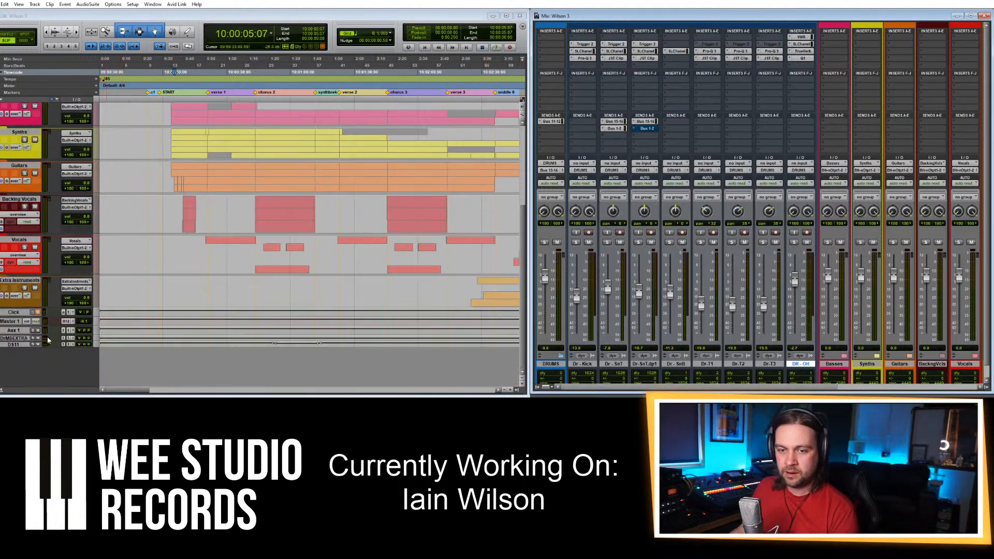
left_click(20, 338)
left_click_drag(21, 343, 25, 108)
Play the opening section into verse 1 to hear the drums through the imported processing, examining the waveforms more closely.
left_click(176, 190)
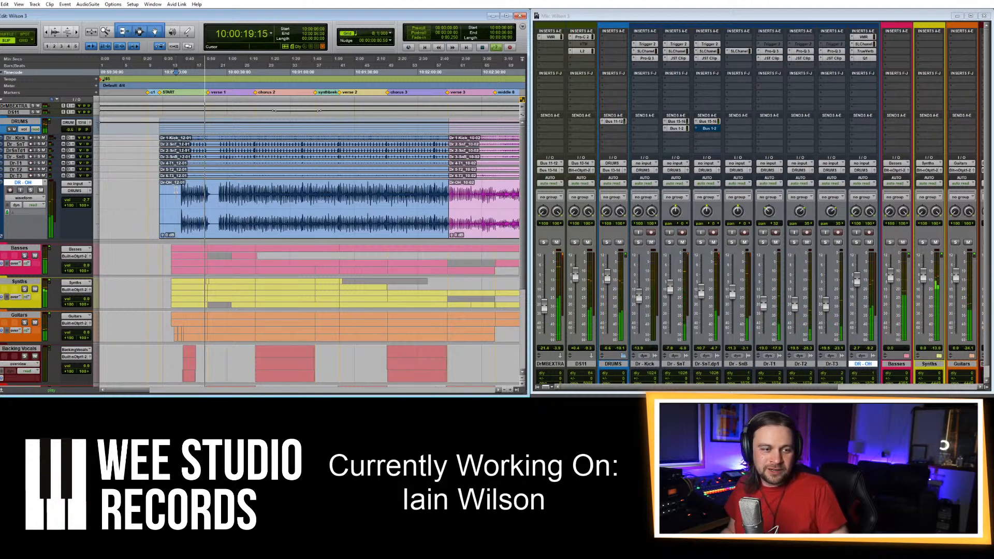
key("space")
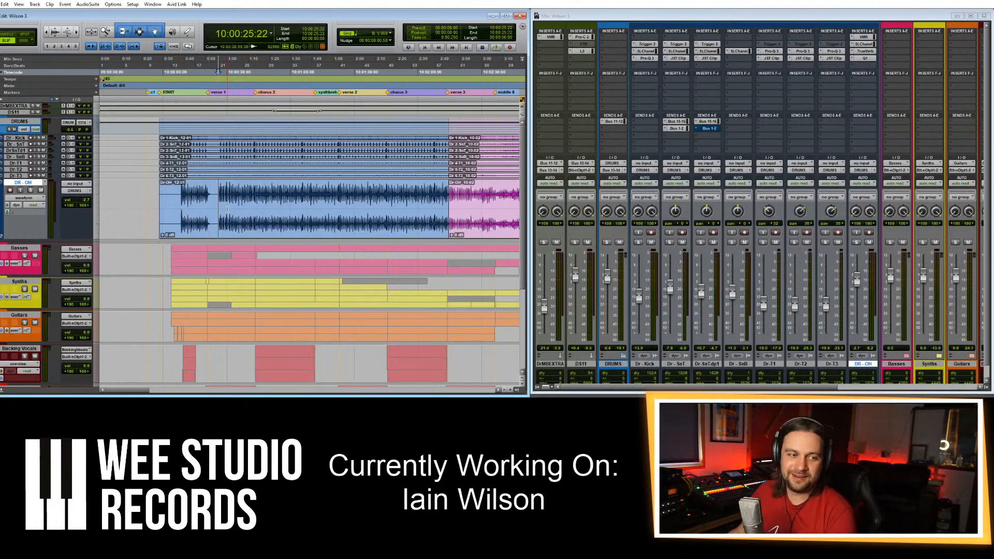
key("ctrl+]")
key("ctrl+]")
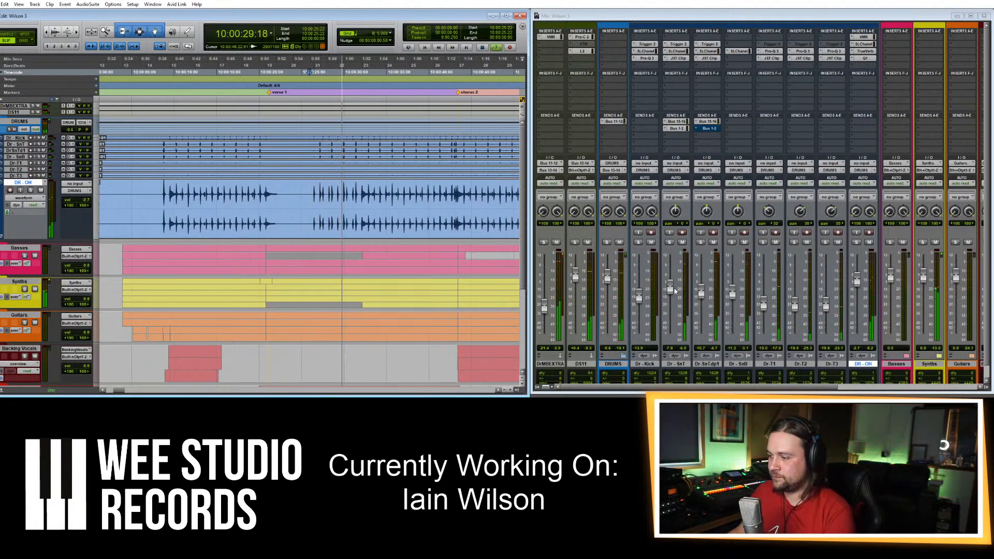
key("space")
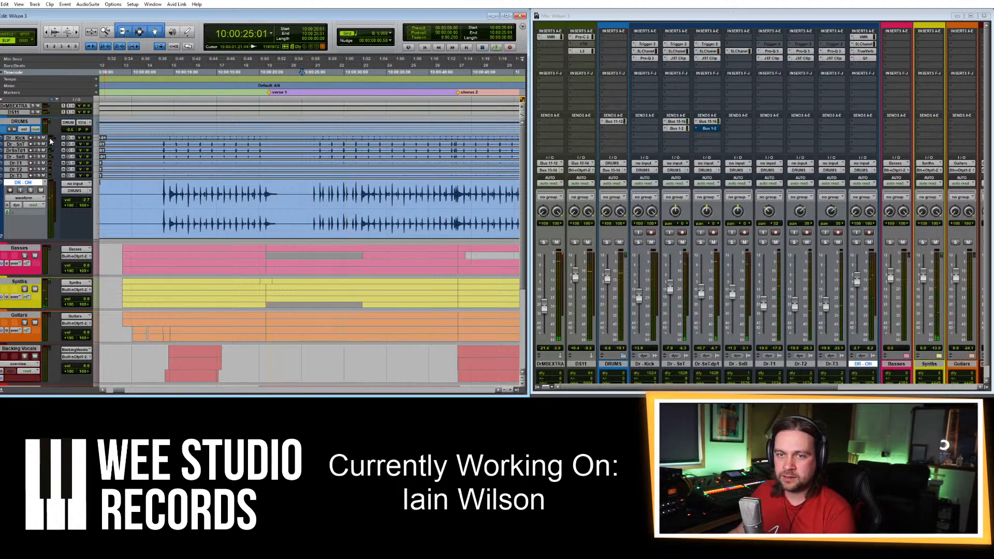
Enlarge the Dr - Kick track to show its waveform, play from just before its first hits, and select the kick clip.
left_click_drag(48, 141, 49, 172)
left_click(317, 161)
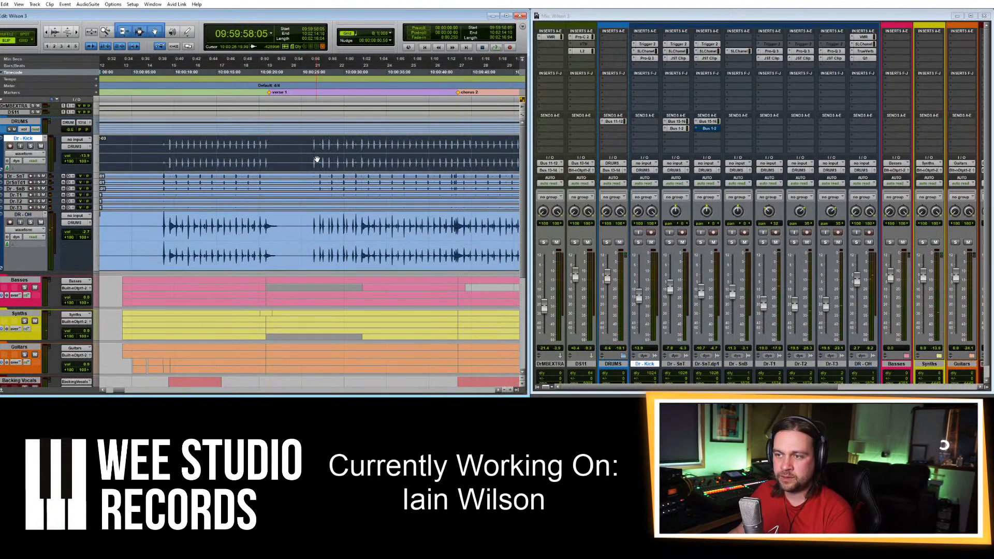
left_click(161, 145)
key("space")
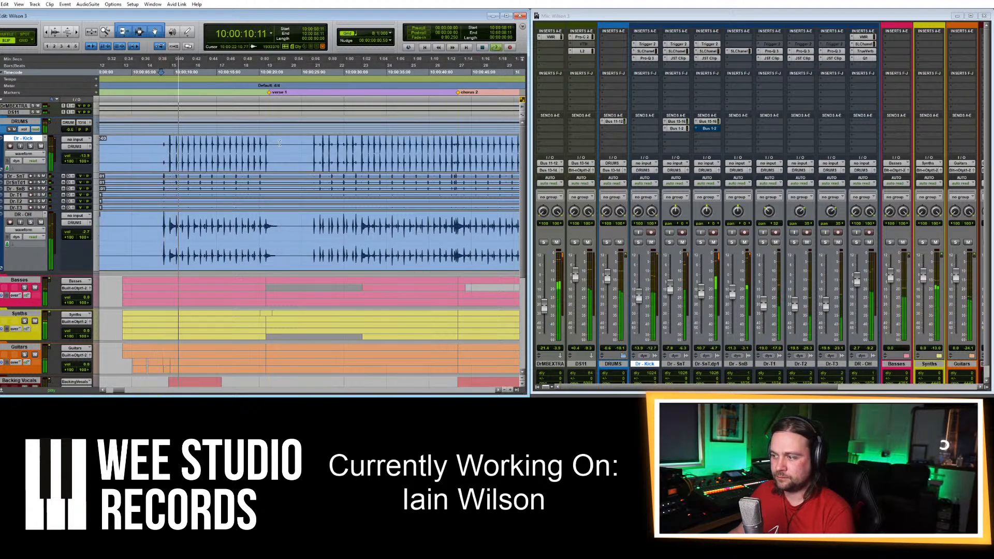
left_click(325, 161)
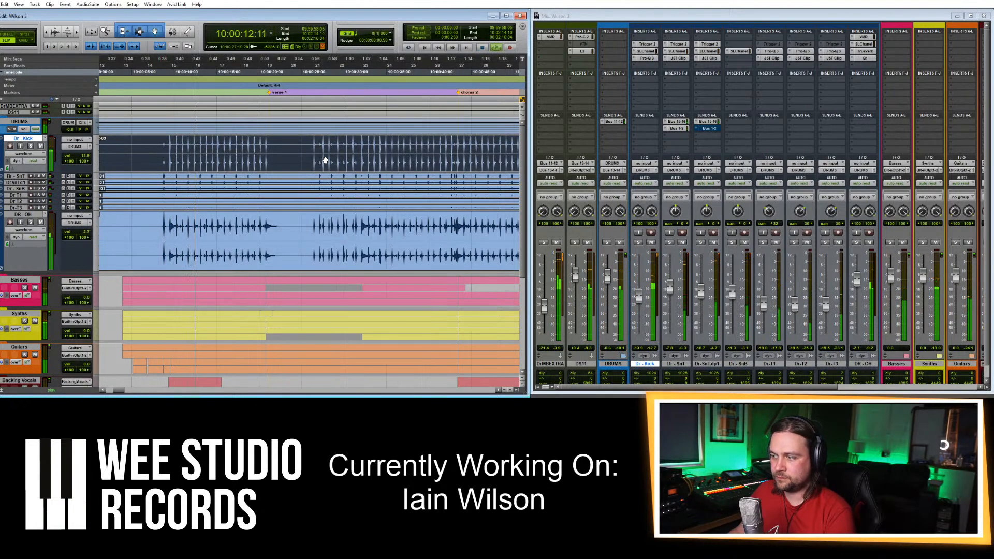
Solo the DRUMS folder, DS11 and DrMBEXTRA, and raise the Dr - Kick fader to -1.7 dB and Dr - SnT to about +2.6 dB.
left_click(607, 242)
left_click(575, 242)
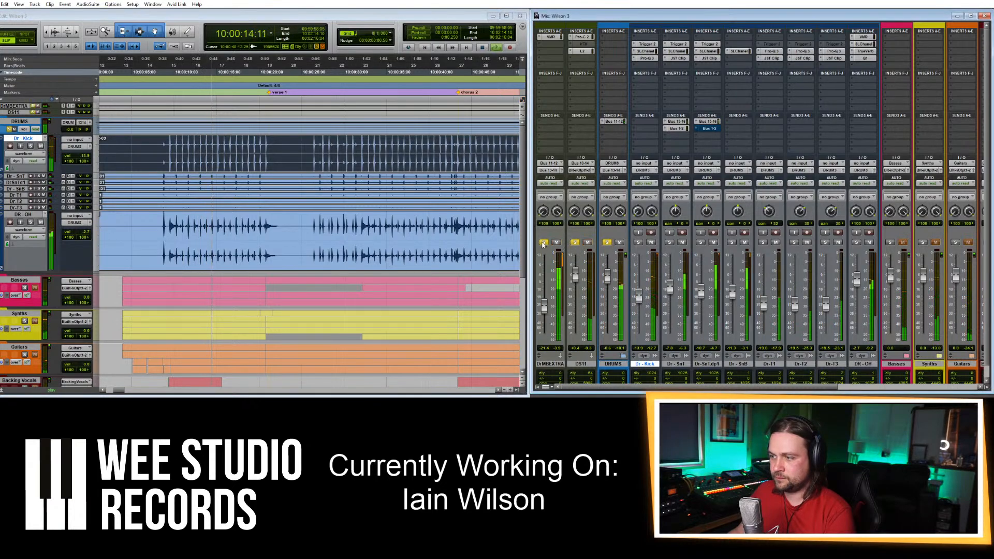
left_click(544, 243)
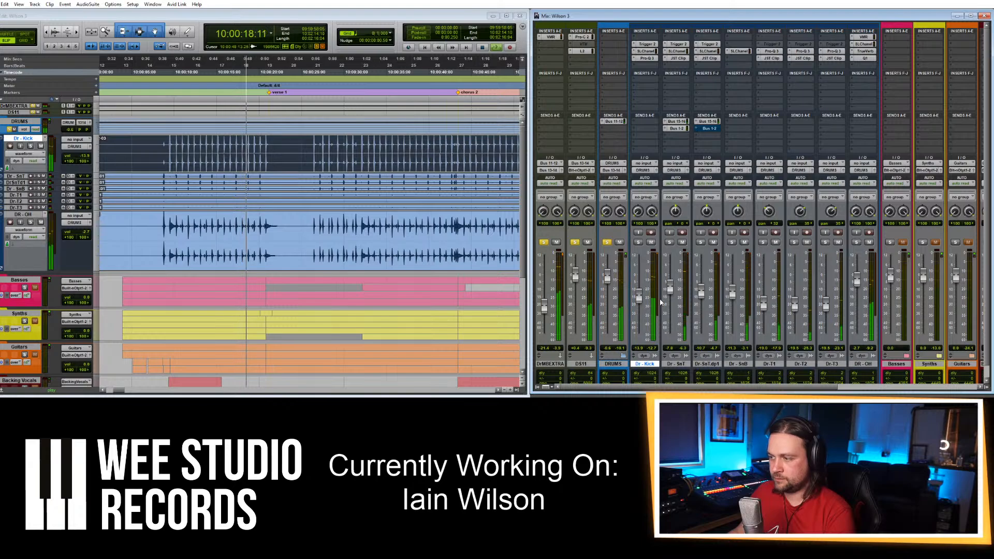
left_click_drag(641, 300, 640, 291)
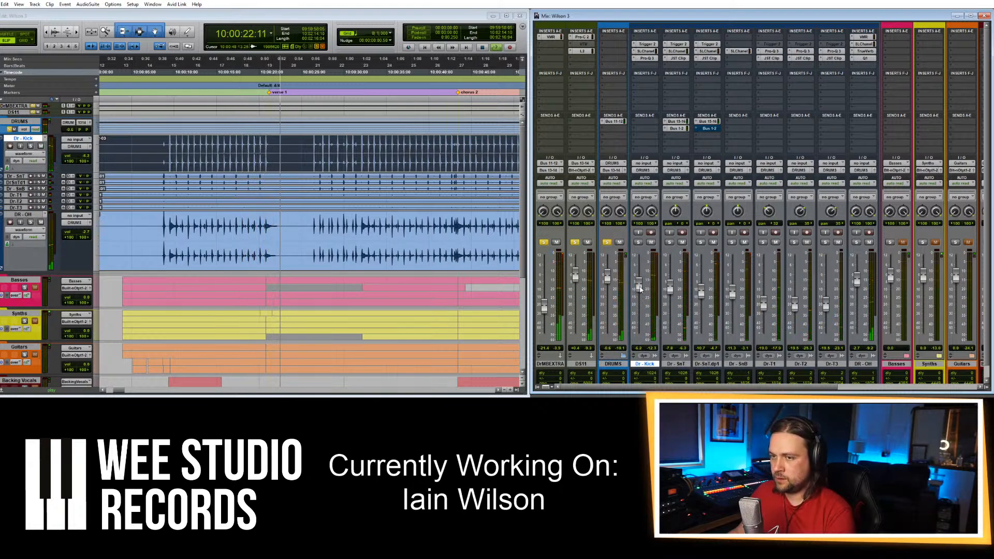
left_click(349, 149)
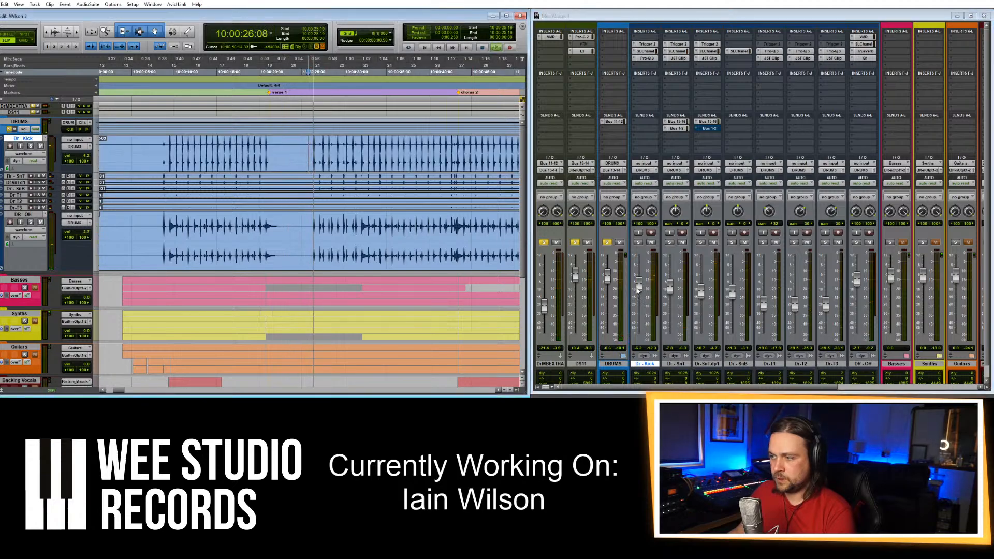
left_click_drag(642, 290, 673, 273)
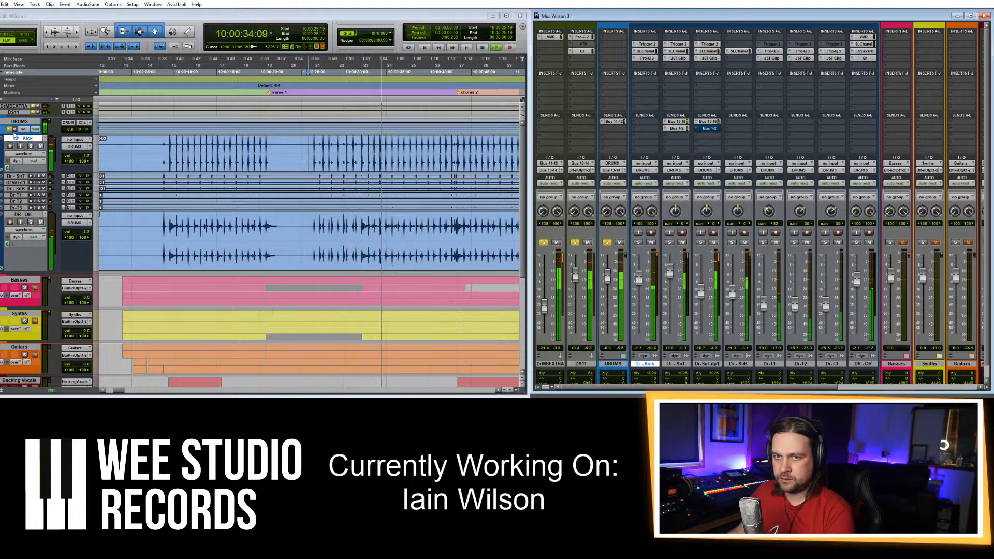
Clear the solos on DRUMS, DS11 and DrMBEXTRA and listen to the full mix into chorus 2.
left_click(30, 114)
left_click(33, 111)
left_click(33, 105)
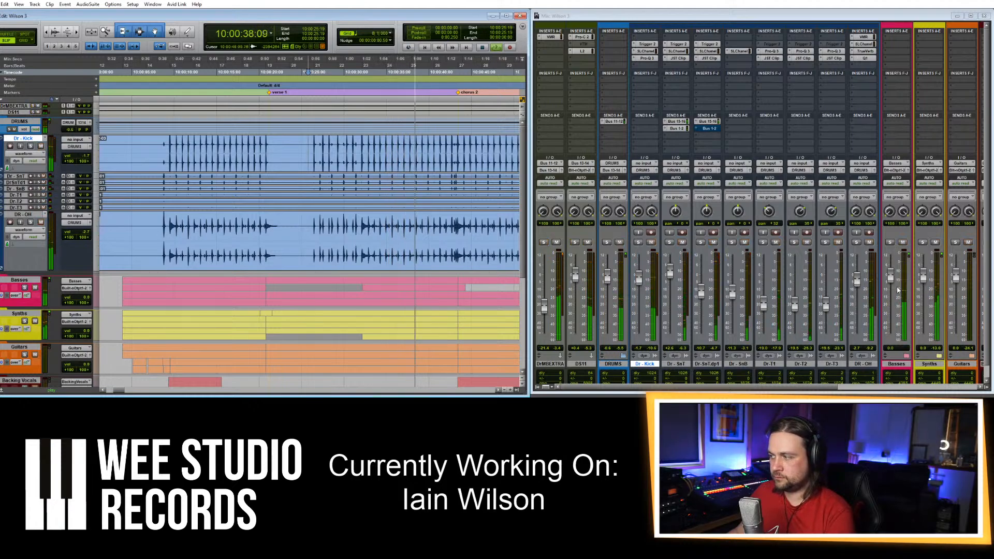
left_click_drag(861, 282, 859, 283)
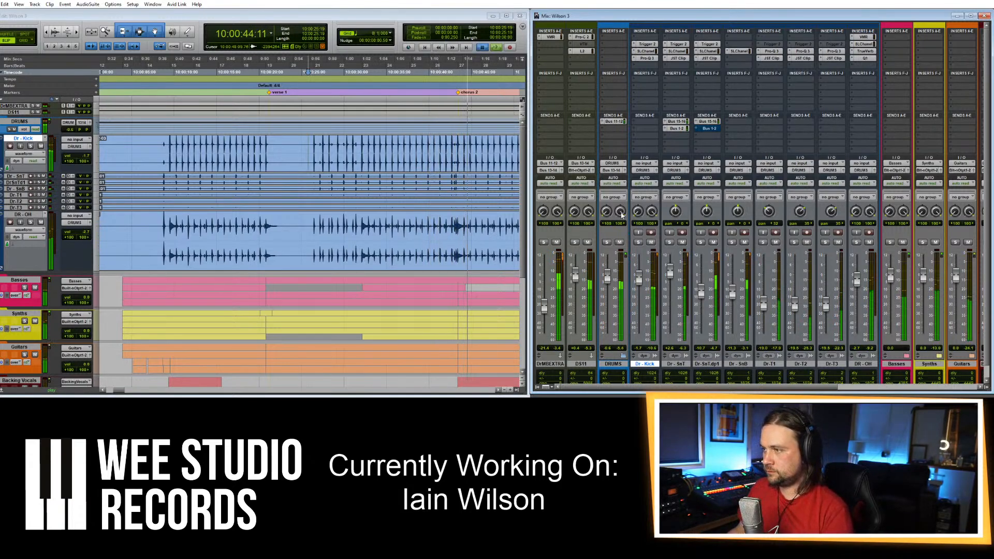
key("space")
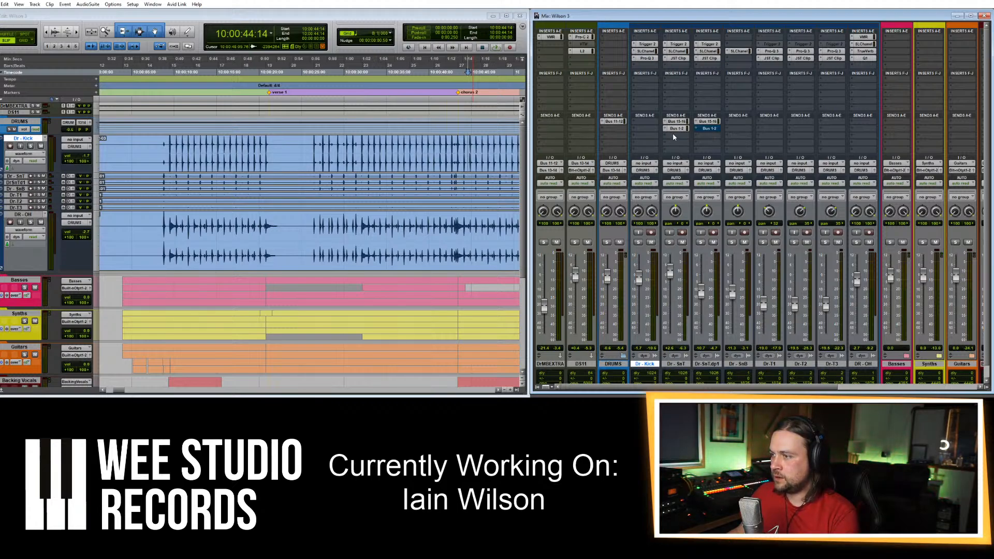
Look over the remaining mixer channels up to Aux 1, and replay the mix from the verse 1 drum entry into chorus 2.
left_click_drag(640, 389, 909, 394)
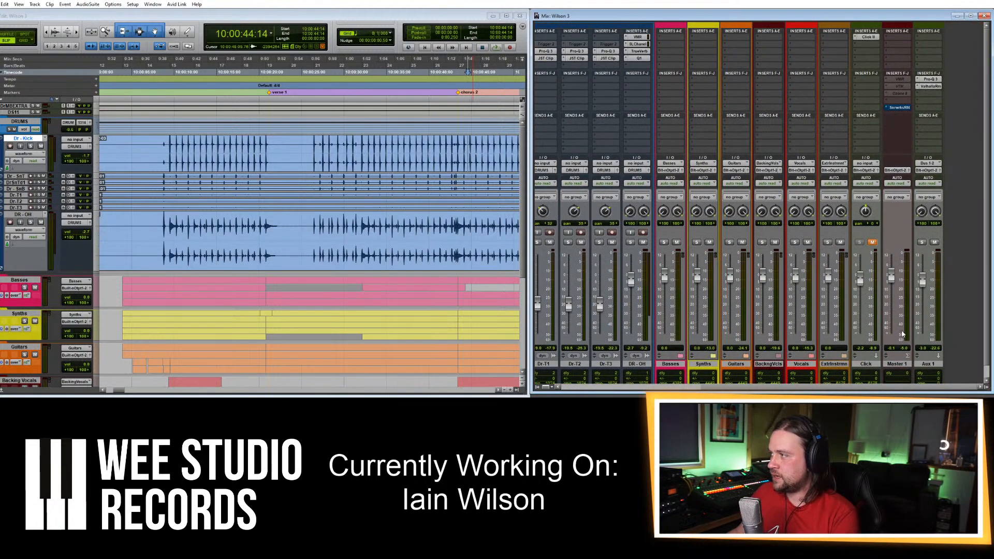
left_click_drag(872, 389, 731, 389)
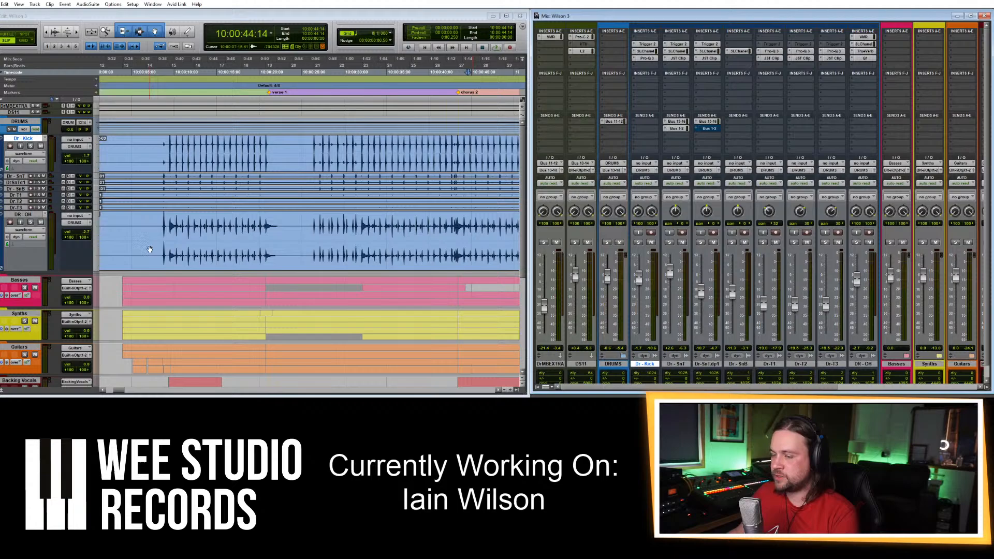
left_click(309, 223)
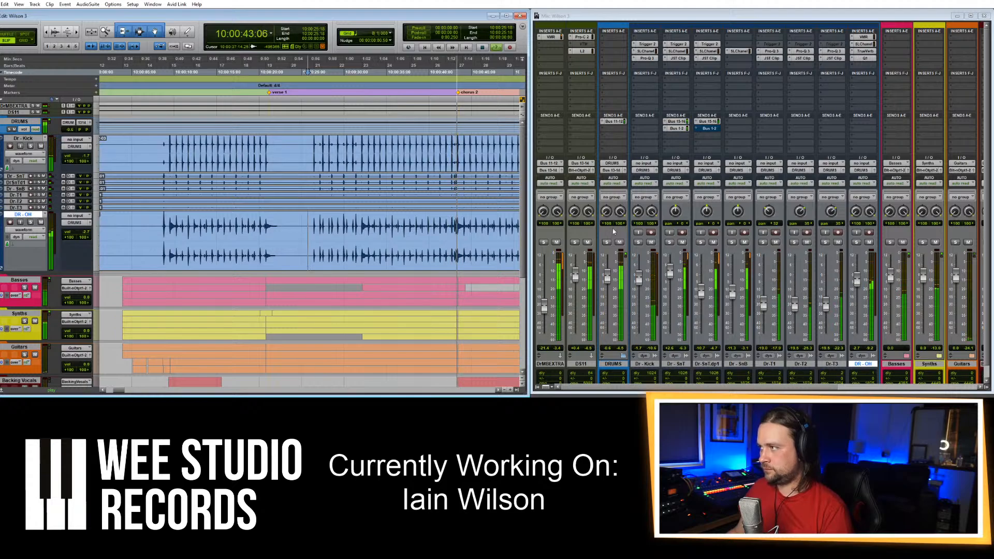
left_click(447, 233)
key("r")
key("r")
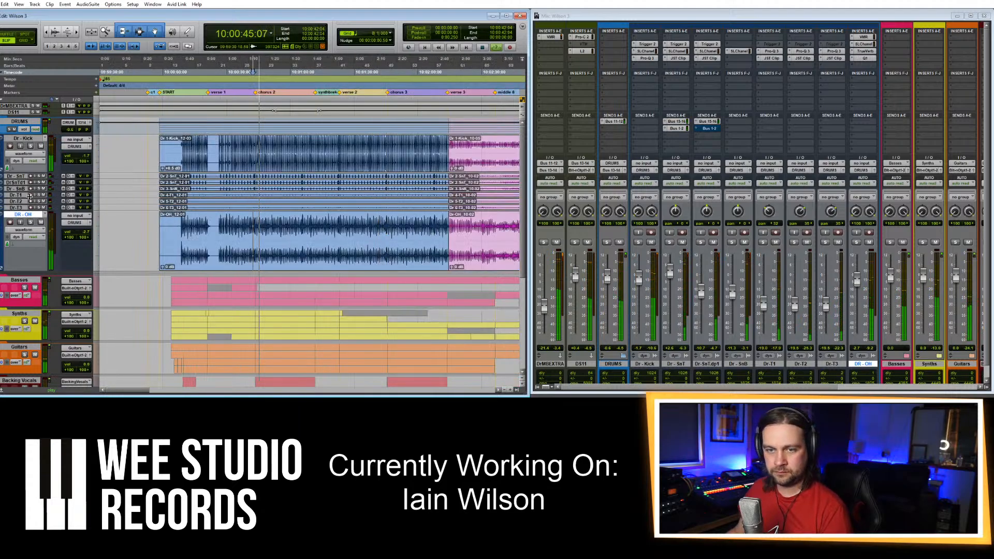
key("space")
Enlarge the Dr-T1, Dr-T2 and Dr-T3 tracks and bring their waveforms around verse 3 into closer view.
left_click_drag(30, 198, 43, 294)
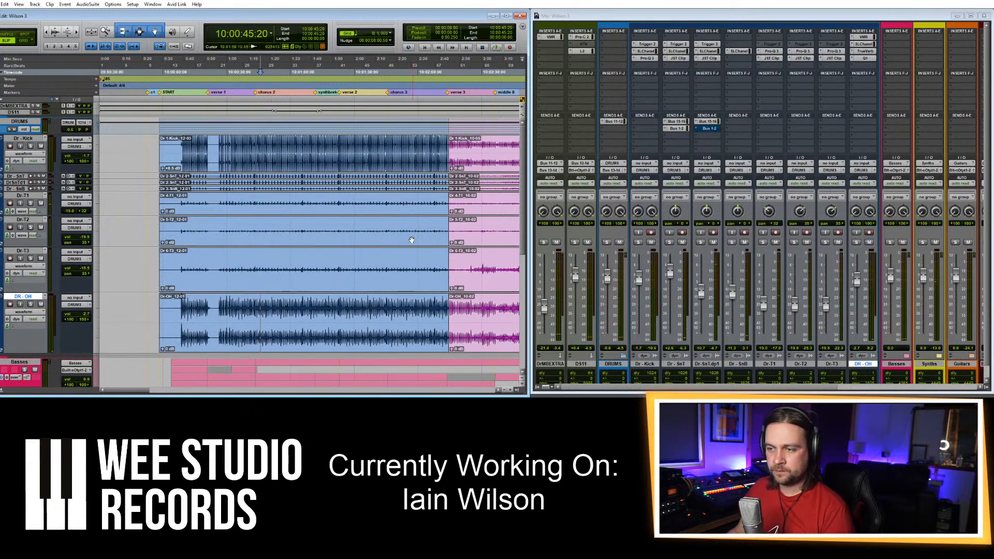
left_click(411, 240)
key("r")
left_click(294, 228)
key("t")
key("t")
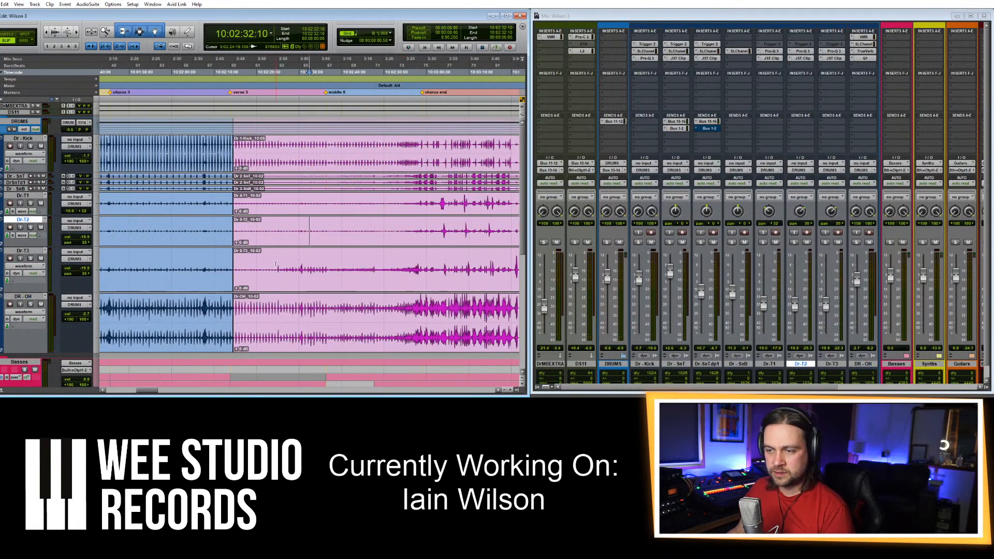
Solo Dr-T3, DR - OH, DrMBEXTRA and DS11, and play the Dr-T3 hits in verse 3.
left_click(274, 269)
left_click(31, 258)
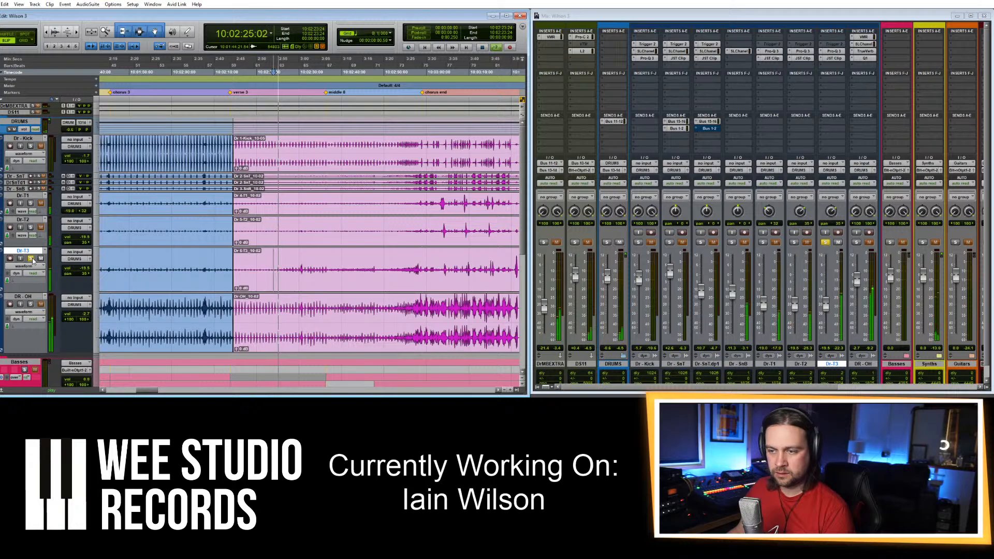
left_click(297, 259)
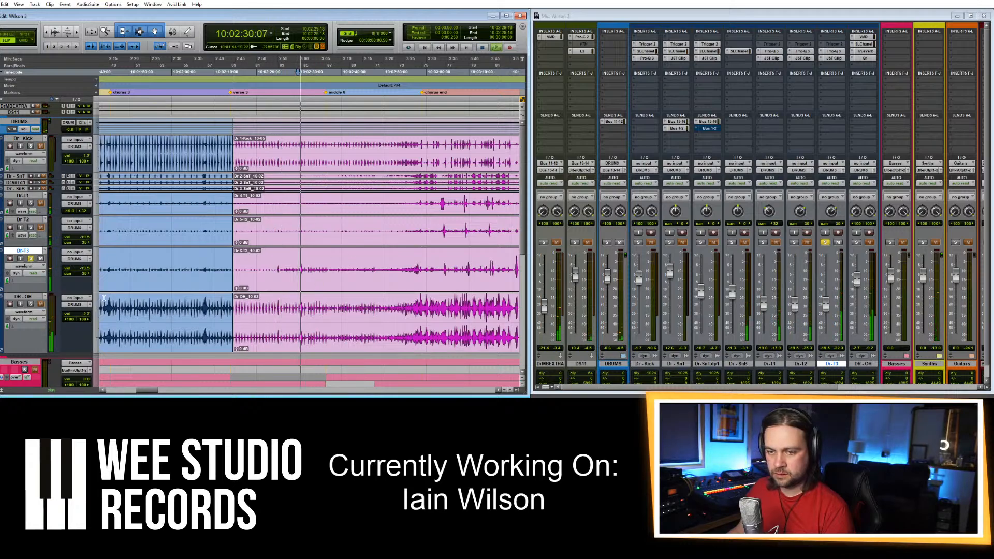
left_click(31, 305)
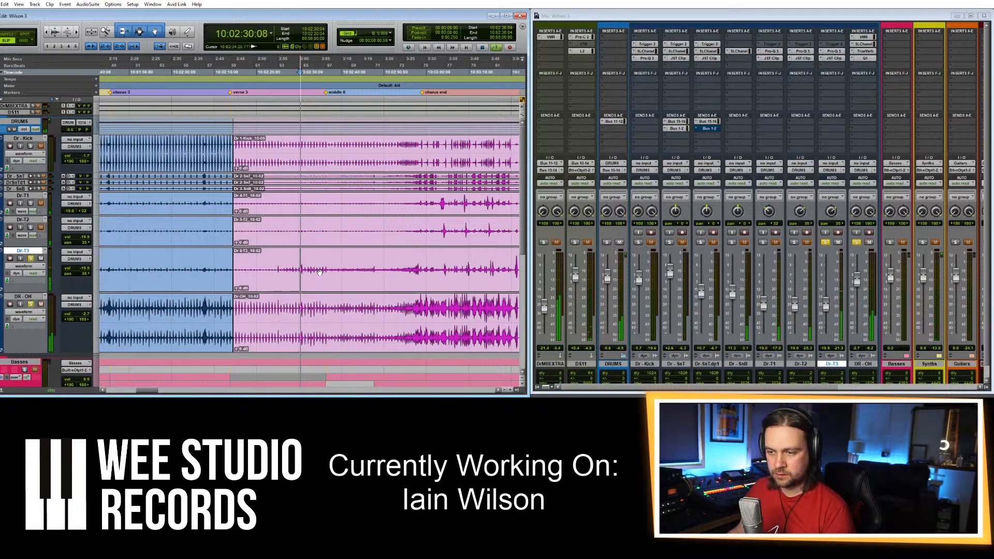
left_click(33, 106)
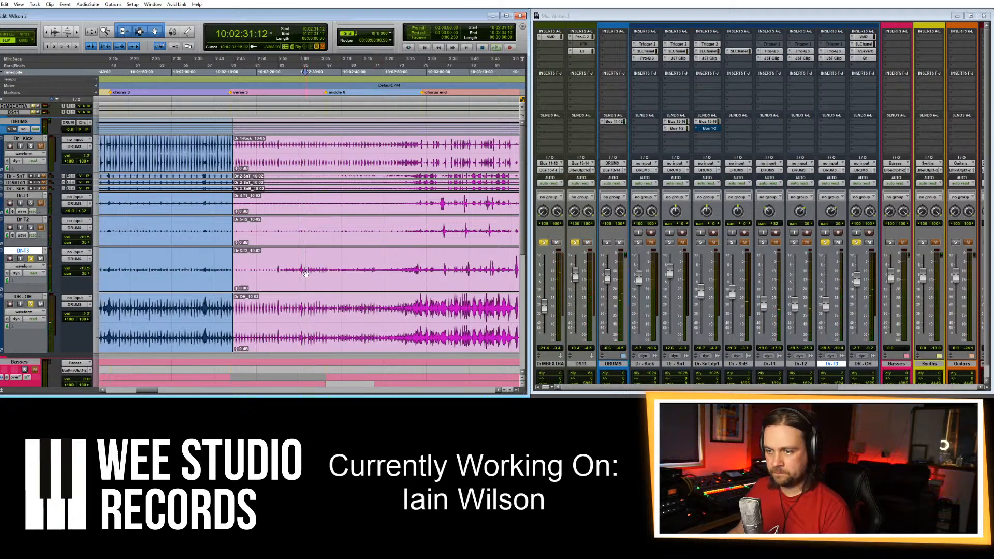
key("ctrl+]")
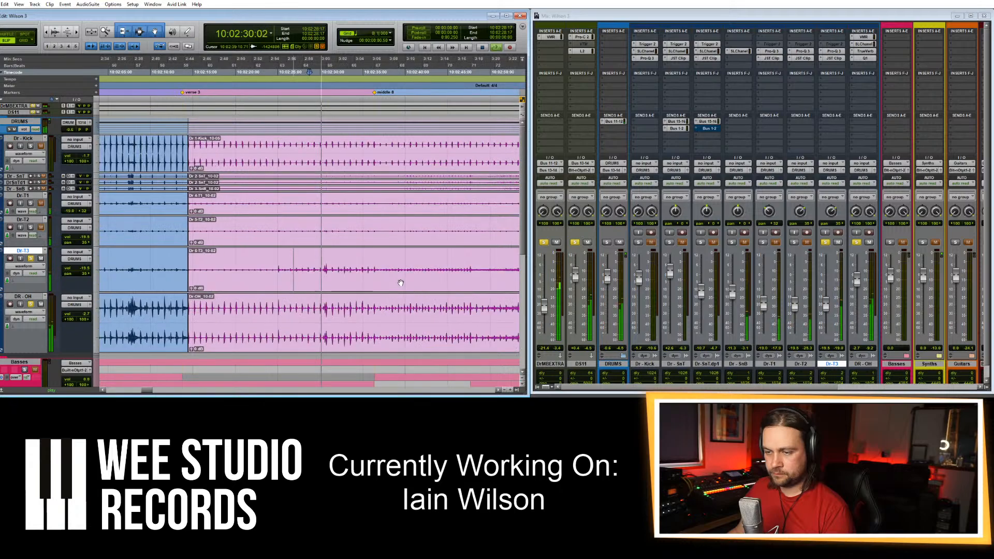
left_click(264, 261)
key("space")
key("space")
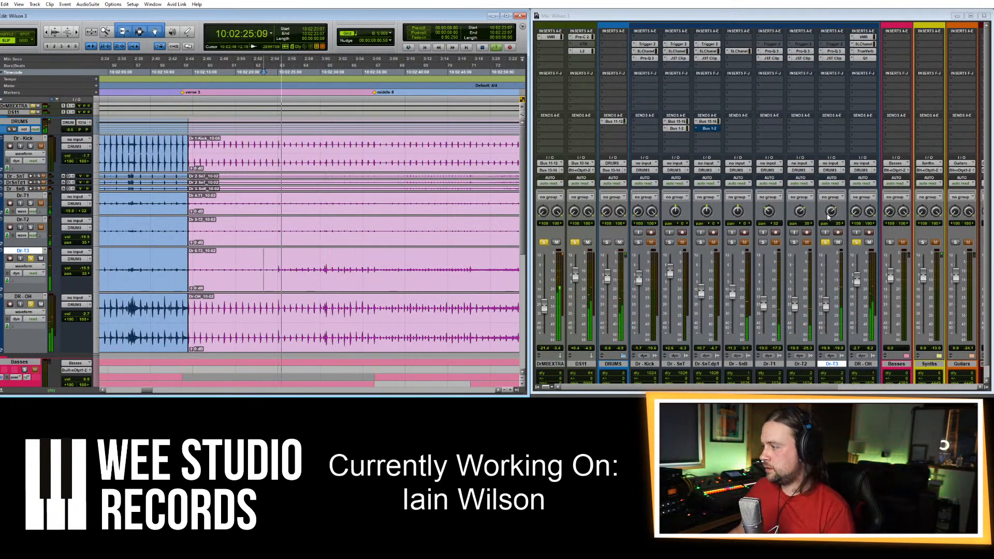
Raise the Dr-T3 and Dr-T2 faders to about -2.2 dB and Dr-T1 to about +0.4 dB while verse 3 plays.
left_click_drag(826, 306, 830, 281)
left_click_drag(794, 307, 764, 280)
left_click(294, 259)
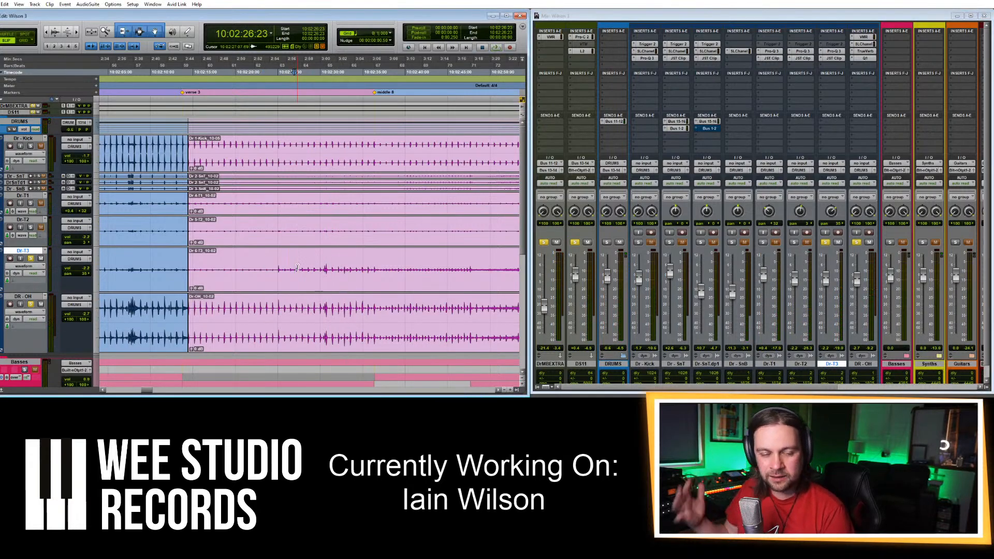
Listen to the toms in verse 3 and the chorus end, and restart playback from the Dr-T3 hits in verse 3.
left_click(249, 260)
key("r")
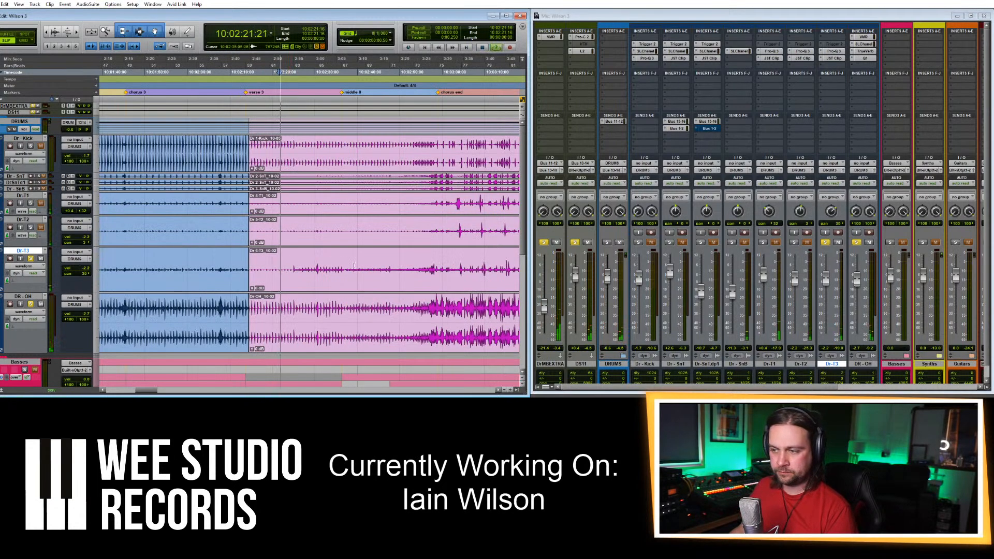
key("t")
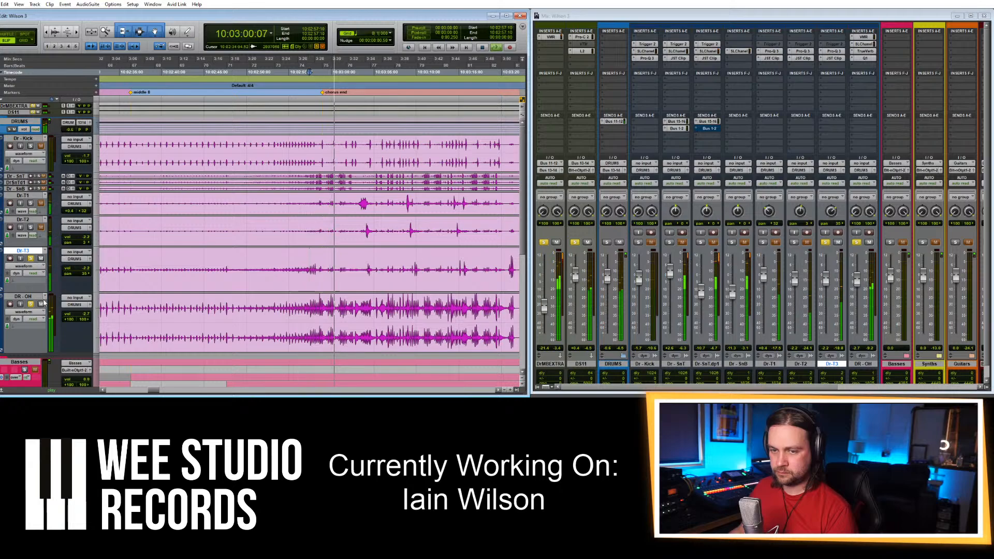
left_click(367, 256)
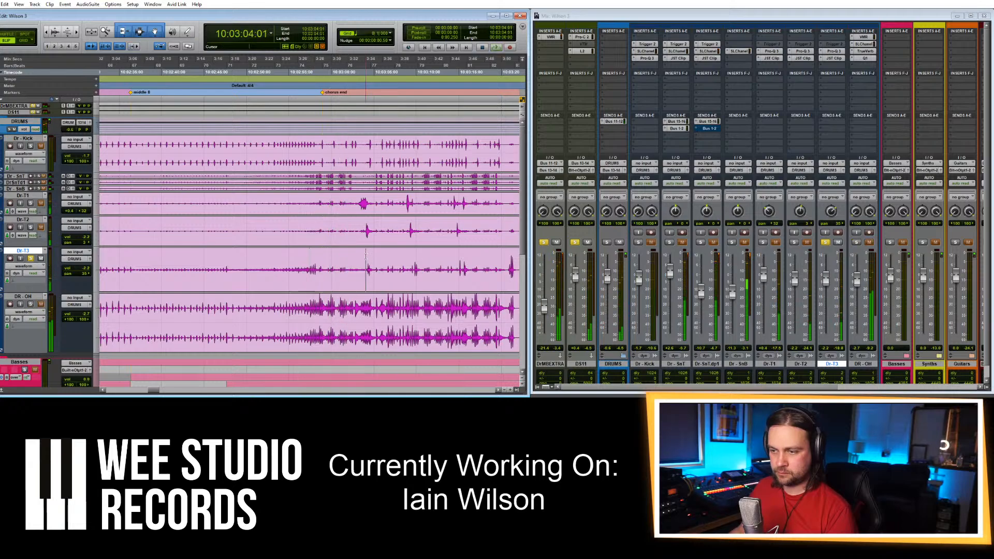
key("space")
key("r")
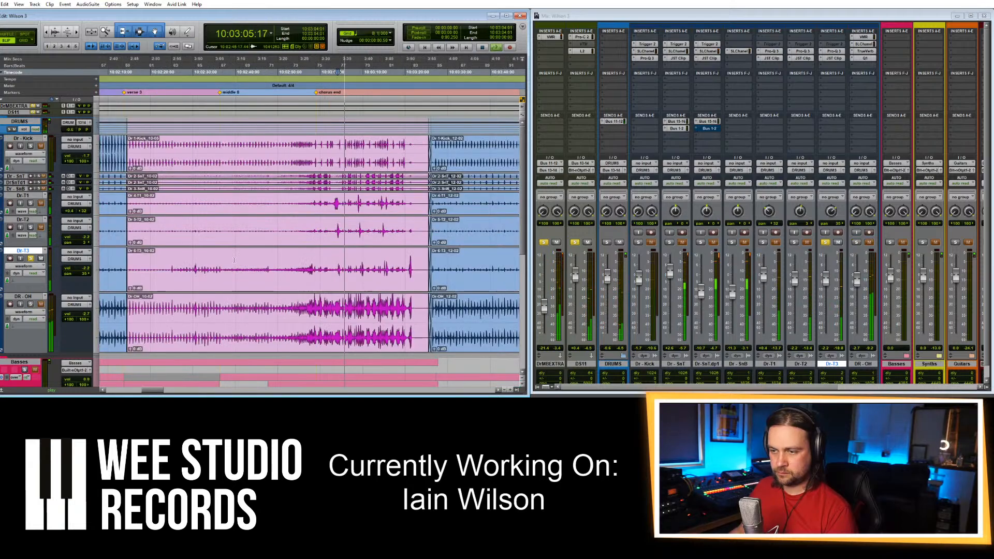
key("space")
left_click(194, 261)
key("space")
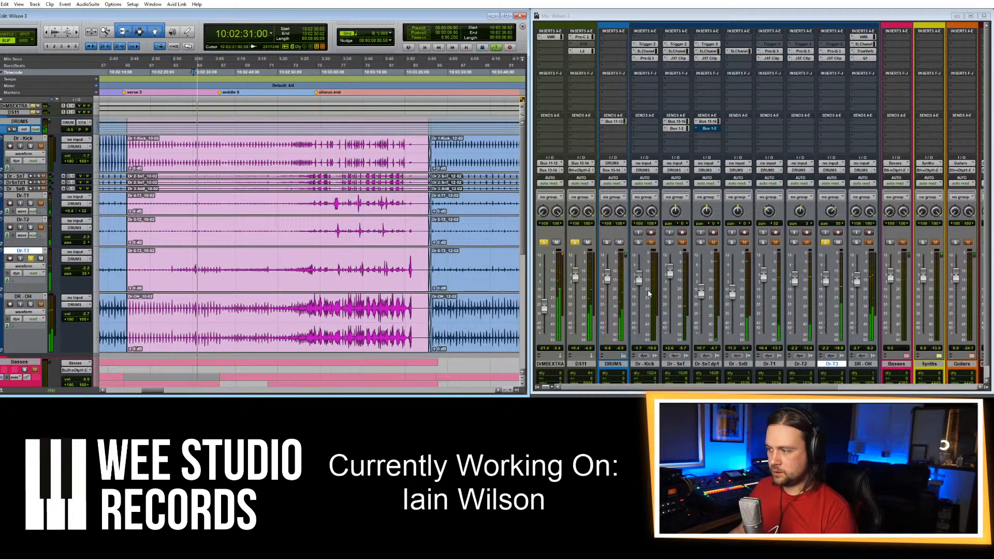
Reset the Dr-T1, Dr-T2 and Dr-T3 faders to 0 dB and pan Dr-T1 to 60 left and Dr-T3 to 71 right.
left_click(810, 281)
left_click(826, 277, "alt")
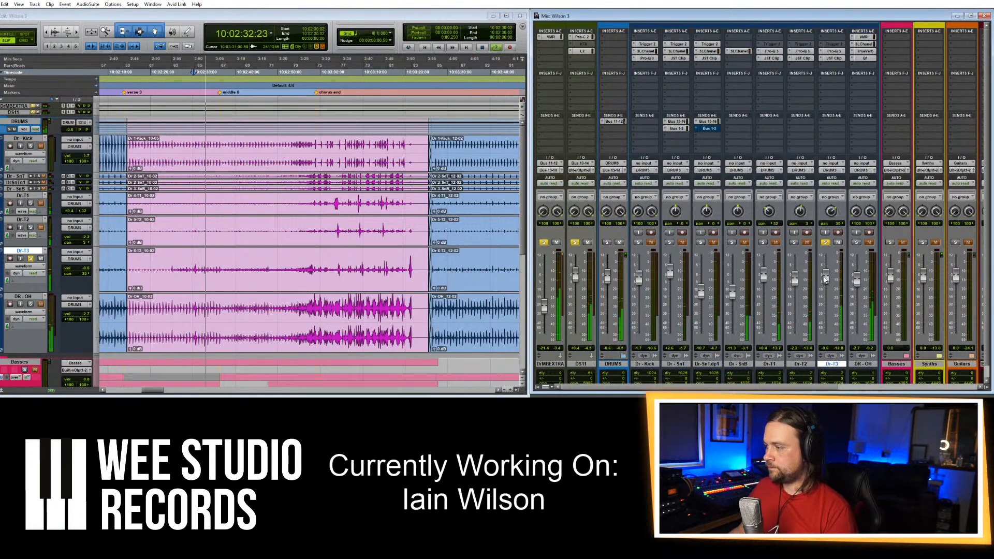
left_click(796, 279, "alt")
left_click(763, 277, "alt")
left_click_drag(770, 216, 770, 230)
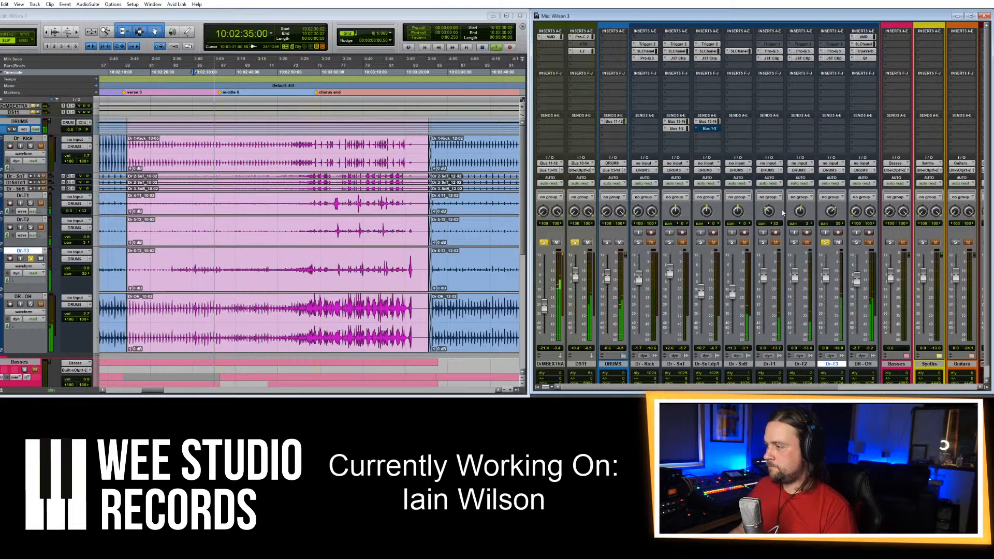
left_click_drag(831, 212, 832, 195)
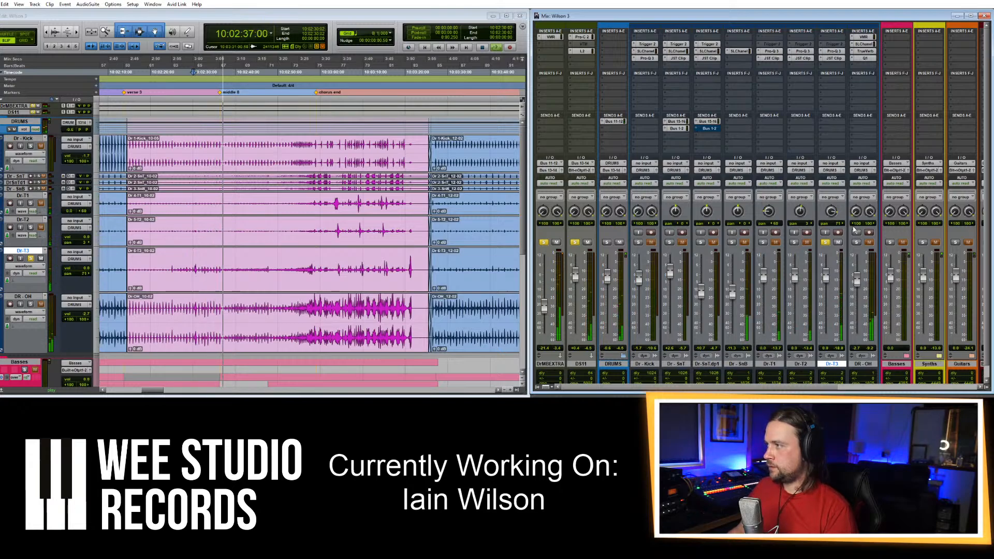
Insert the mono Virtual Mix Rack dynamics plug-in in the first insert slot of Dr-T3.
left_click(827, 47)
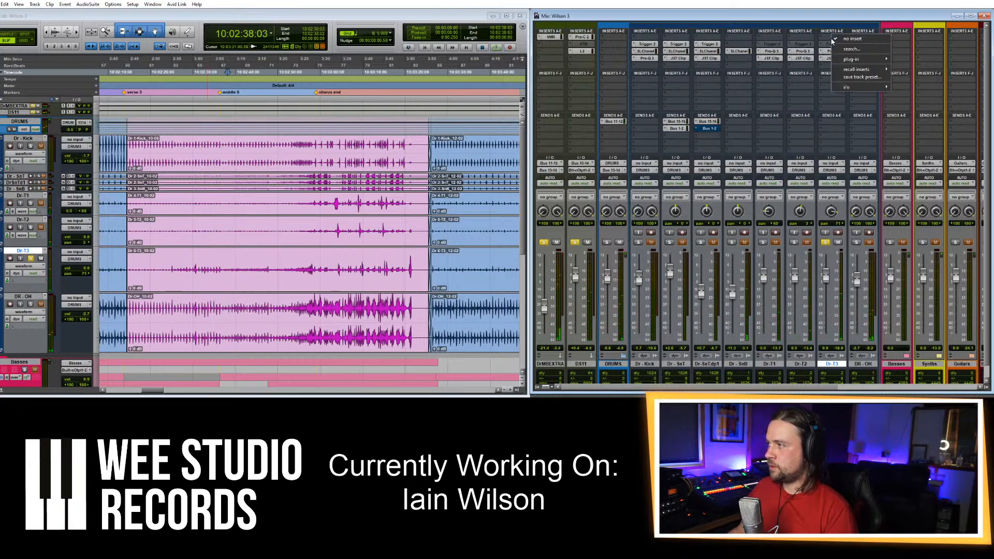
mouse_move(846, 61)
mouse_move(908, 68)
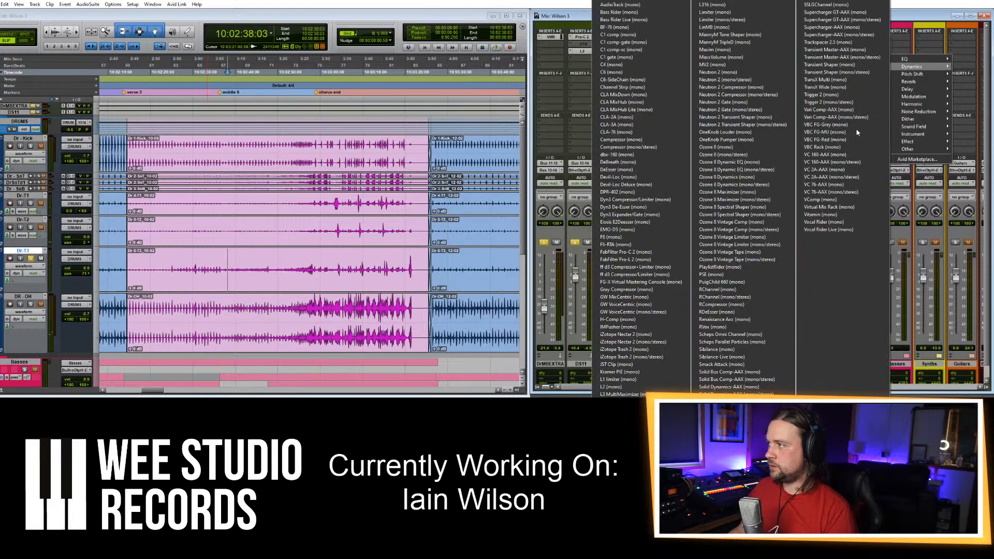
left_click(840, 207)
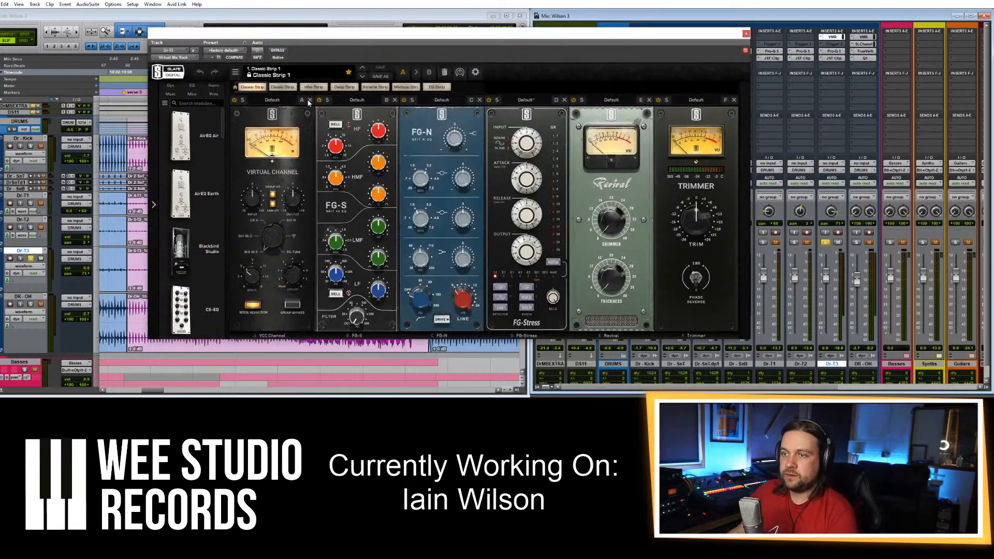
Remove every rack module except Trimmer and add the Gate:Drums module in front of it.
left_click(309, 100)
left_click(310, 100)
left_click(309, 100)
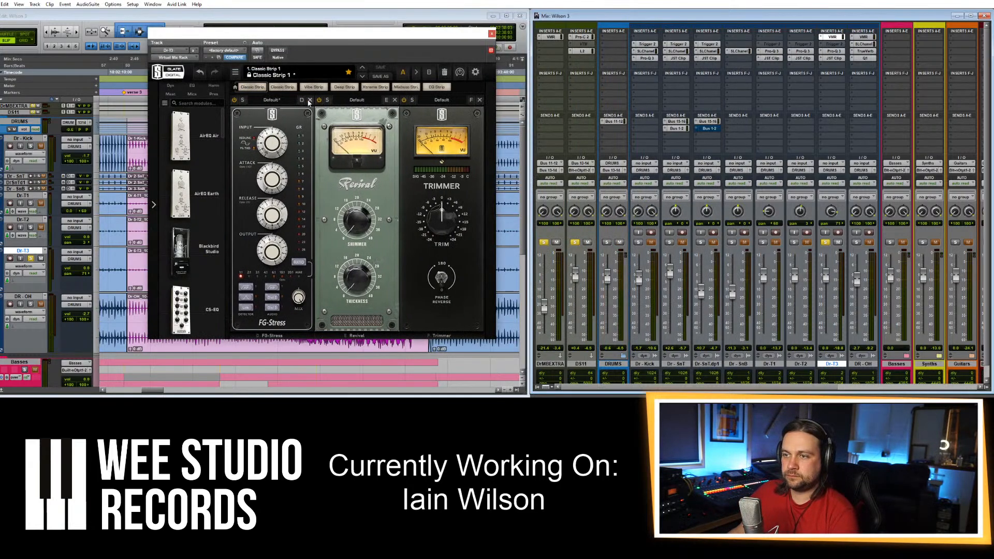
left_click(310, 100)
left_click(310, 100)
scroll(216, 272, "down", 10)
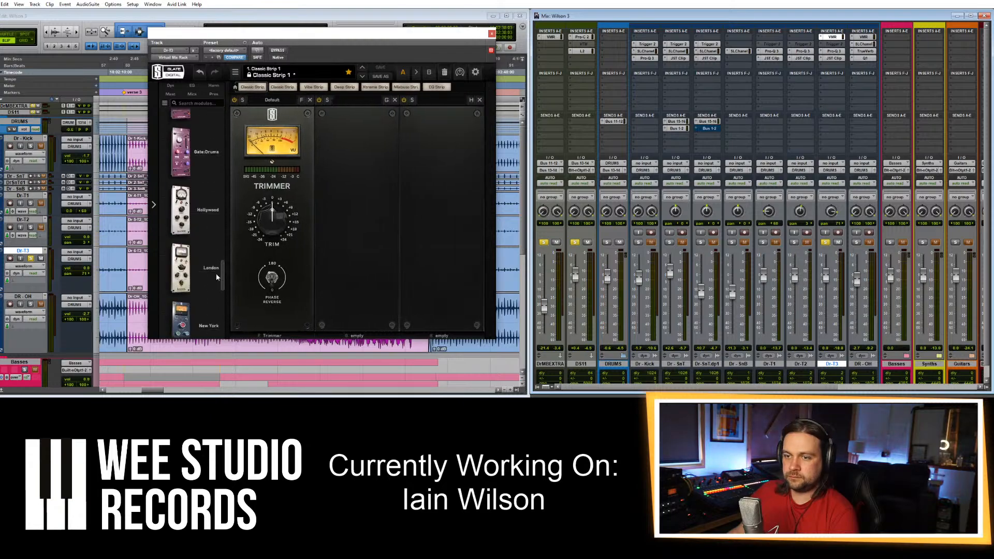
left_click_drag(205, 265, 261, 222)
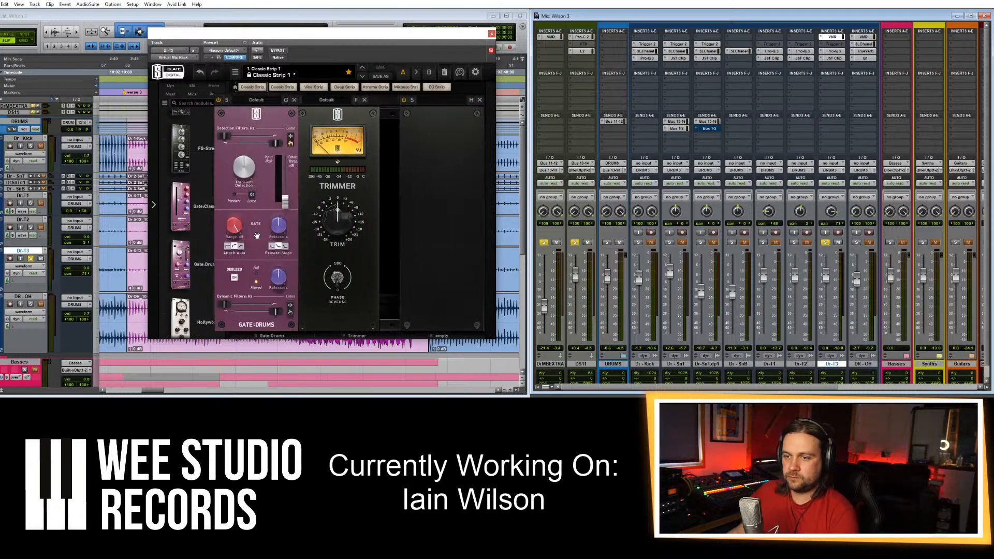
Play the Dr-T3 hits in verse 3 and set that track's Gate:Drums threshold to about -51.5 dB.
left_click_drag(407, 33, 759, 29)
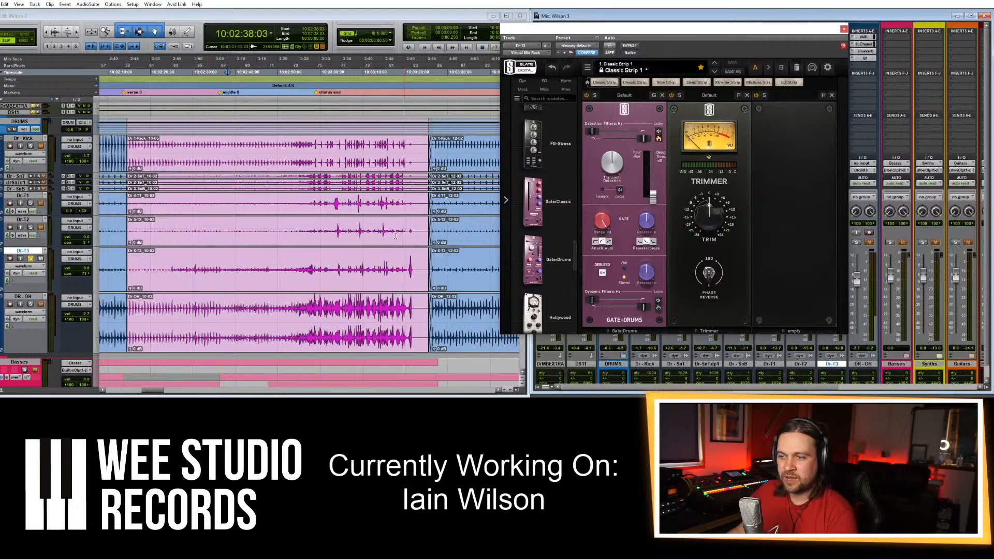
left_click(185, 262)
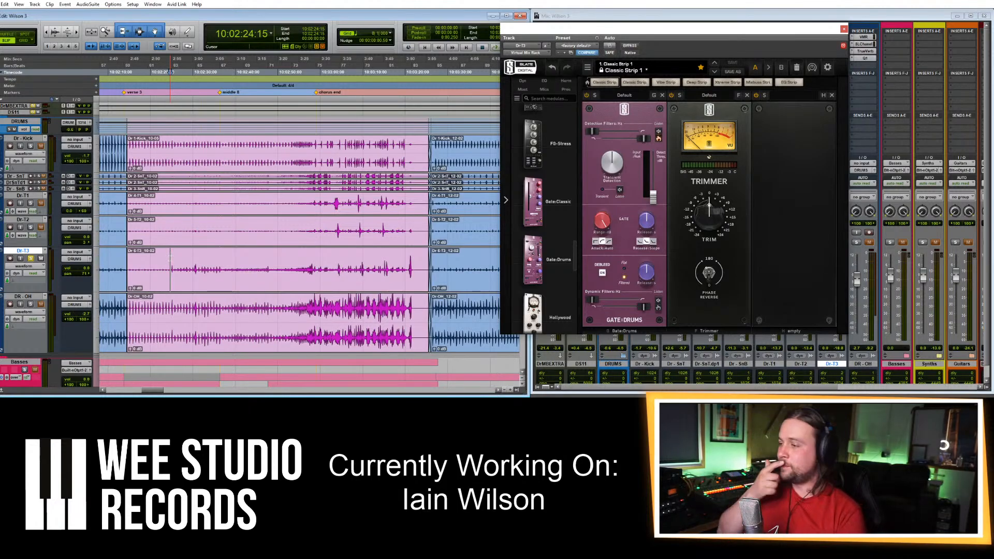
key("space")
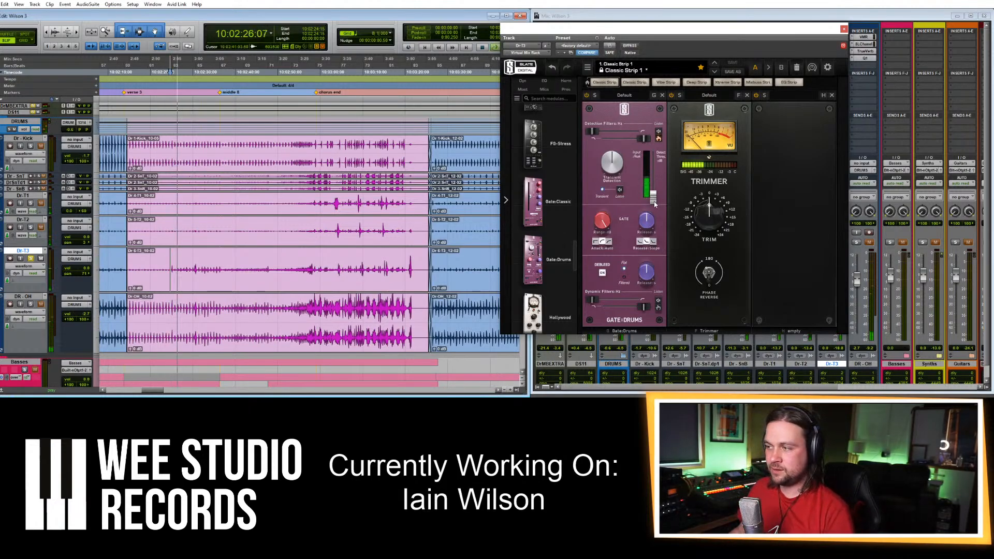
mouse_move(654, 196)
left_mouse_down()
mouse_move(657, 167)
mouse_move(656, 183)
left_mouse_up()
left_click_drag(656, 184, 659, 195)
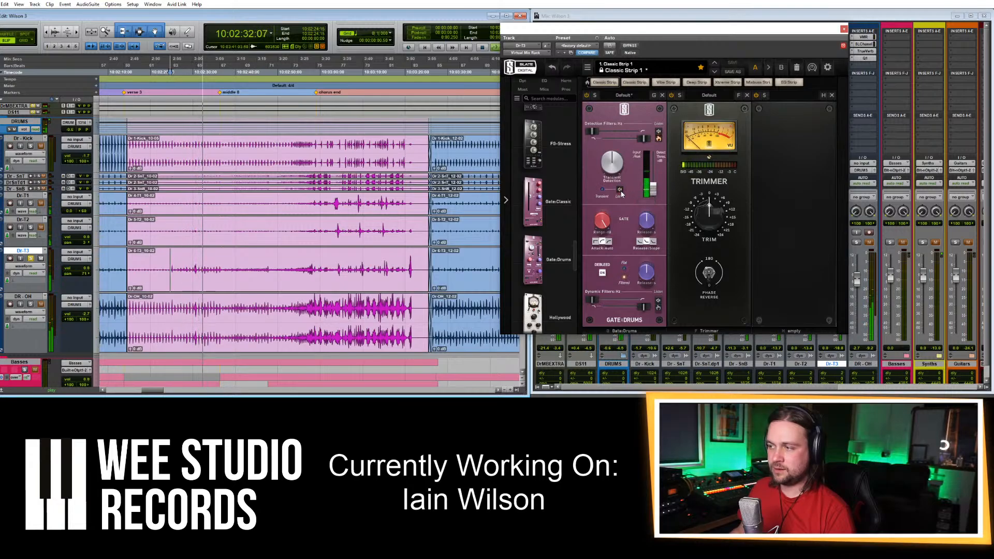
left_click_drag(653, 191, 657, 192)
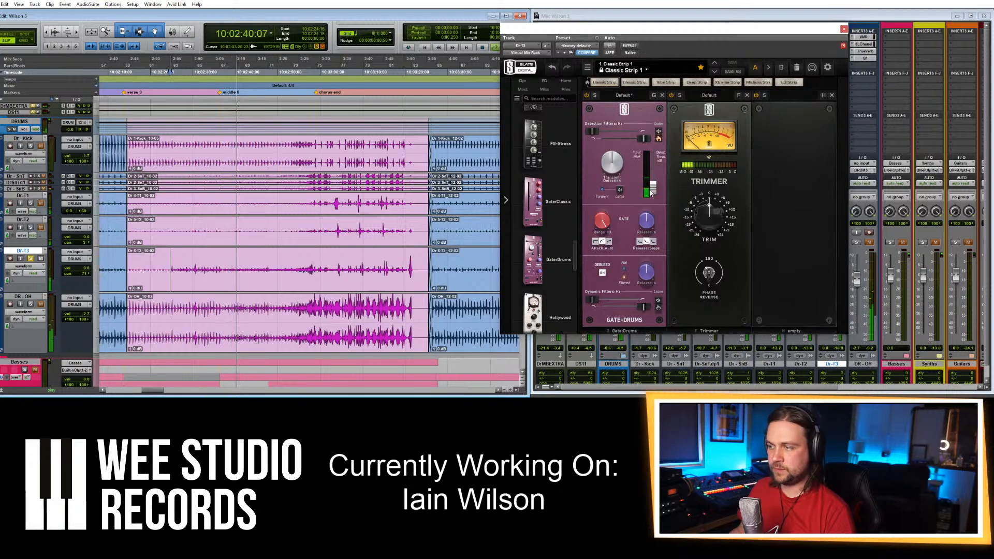
left_click_drag(653, 191, 655, 194)
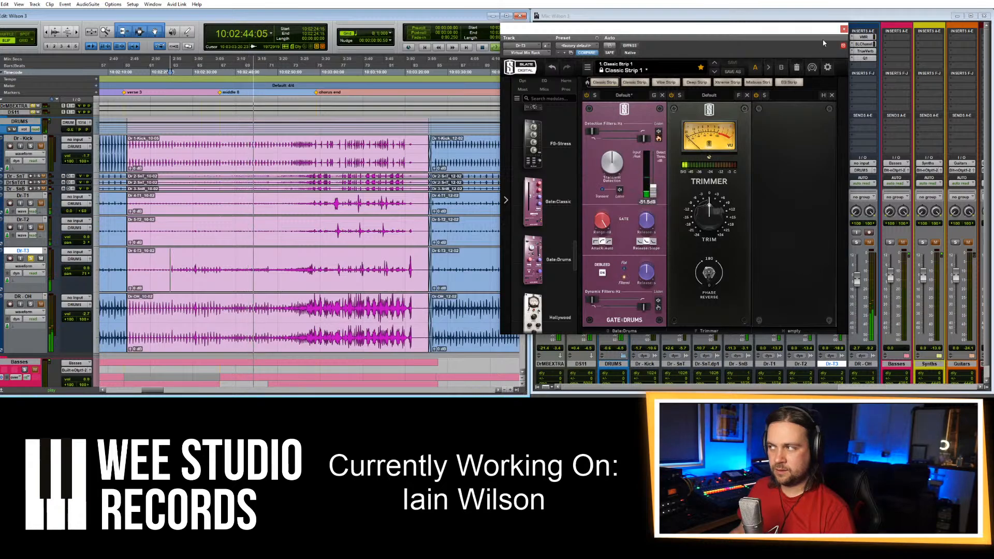
key("space")
left_click(844, 29)
Copy the Virtual Mix Rack insert from Dr-T3 to Dr-T2, and solo Dr-T2 instead of Dr-T3.
left_click_drag(834, 38, 814, 40)
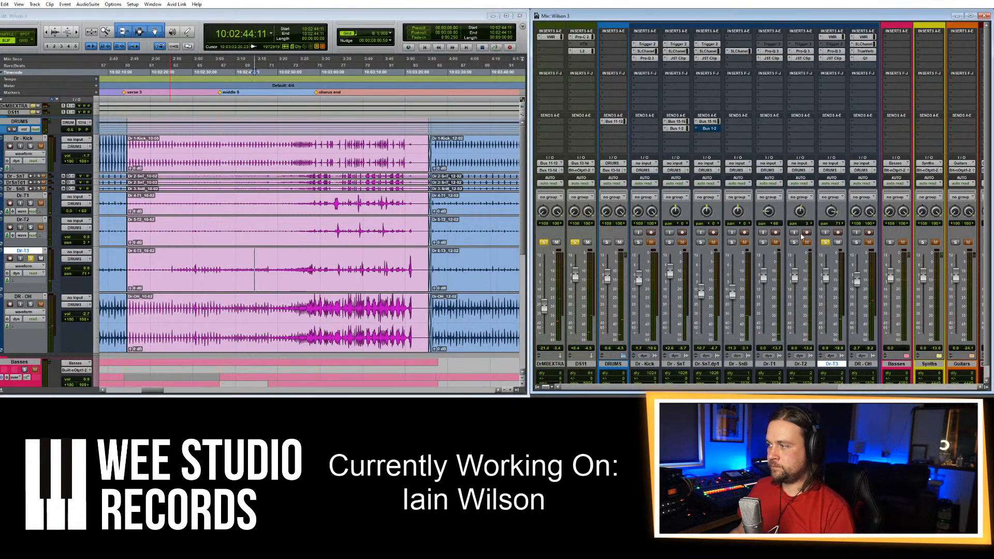
left_click(826, 242)
left_click(795, 242)
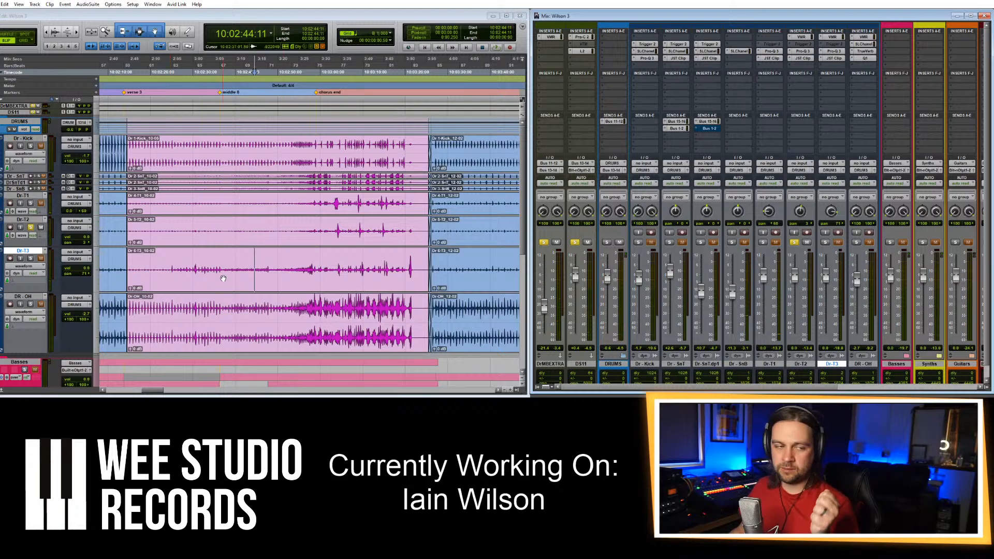
Set the Gate:Drums threshold on Dr-T2 to -35.5 dB while playing its hits in the chorus end.
left_click(337, 228)
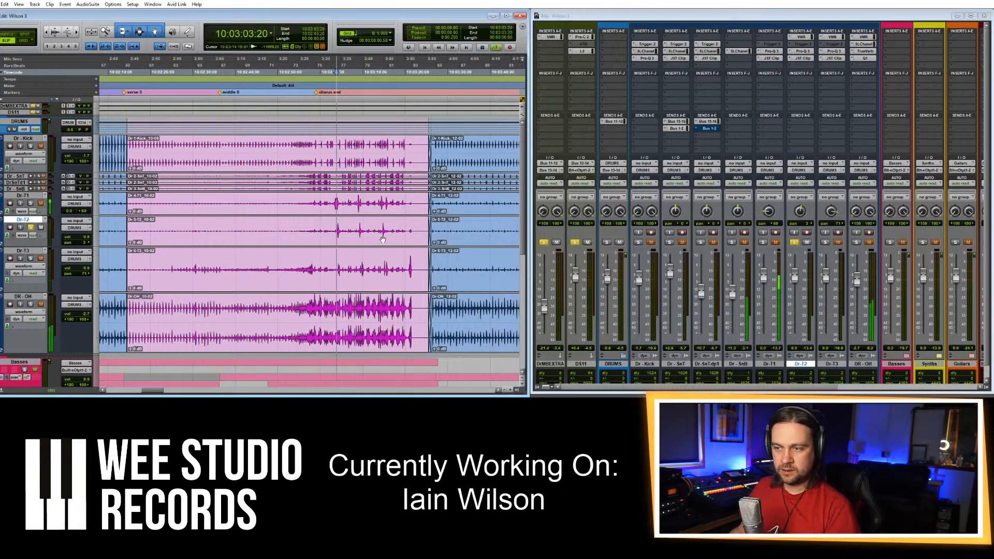
key("space")
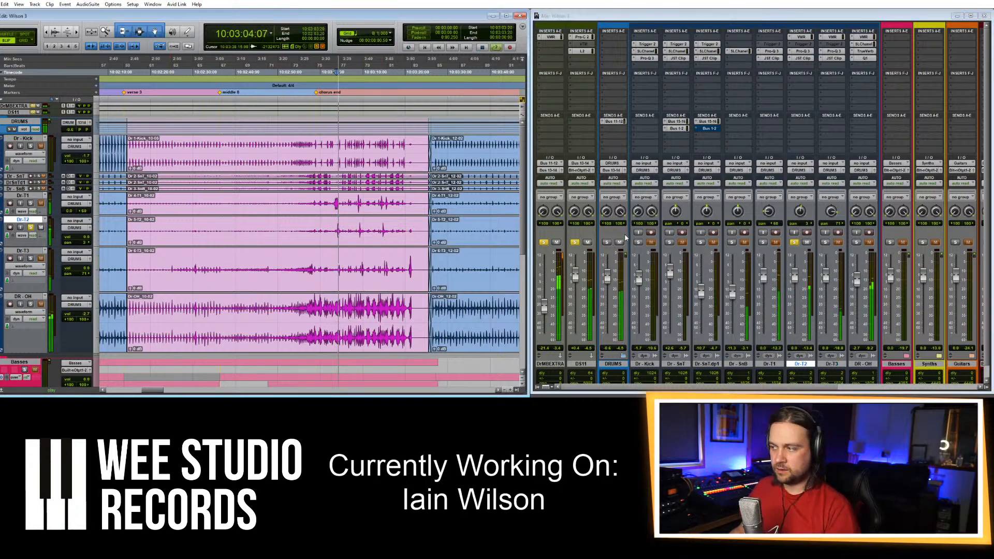
left_click(807, 40)
left_click(807, 39)
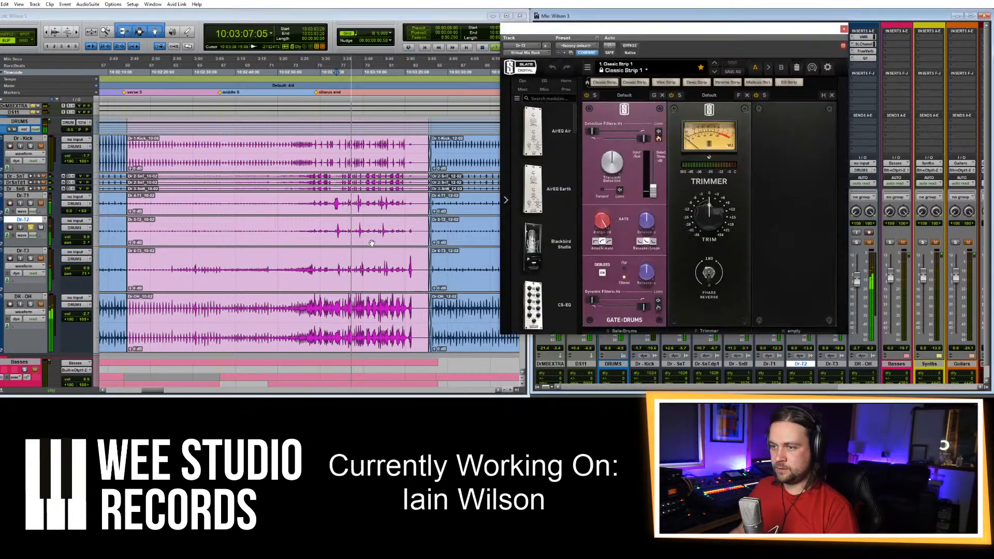
left_click_drag(657, 184, 657, 176)
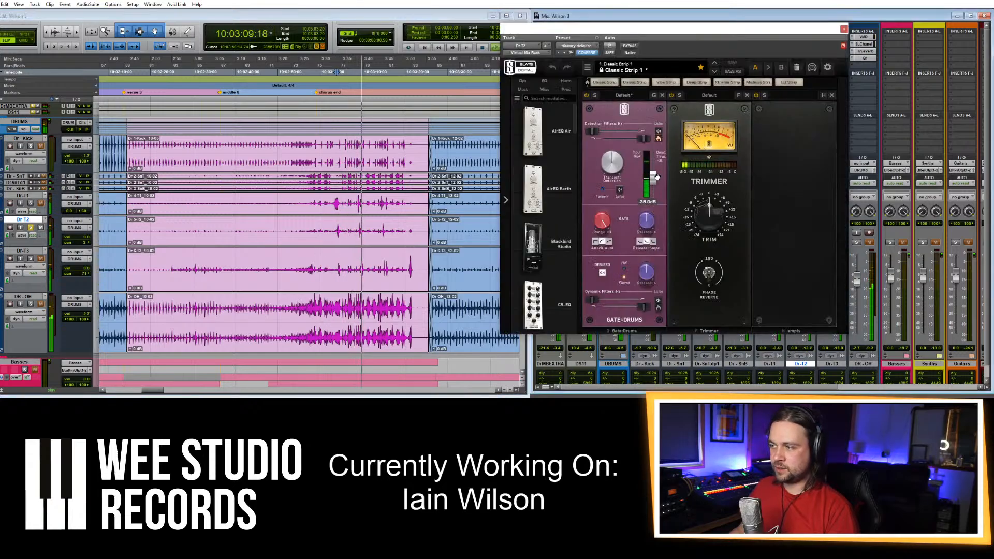
key("space")
left_click(379, 224)
key("space")
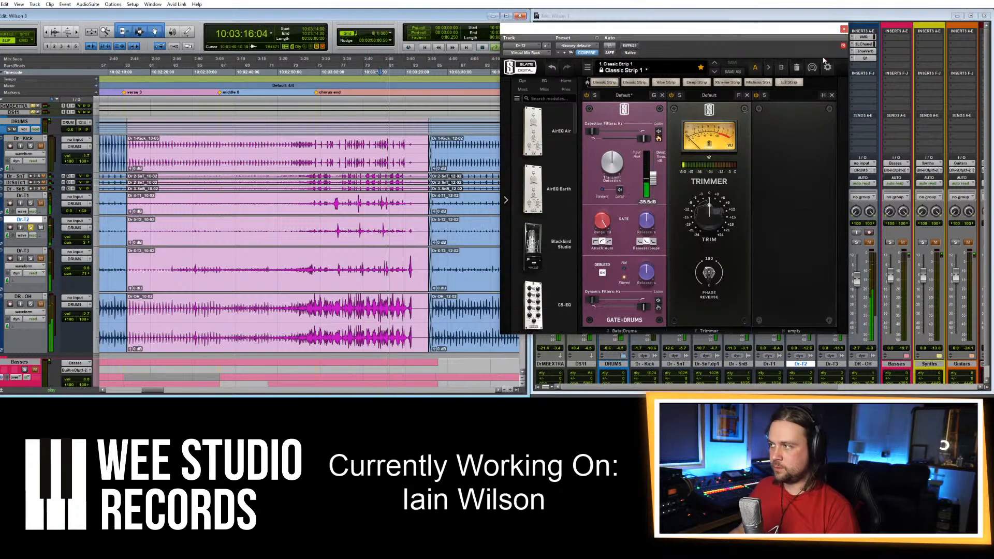
key("space")
left_click(844, 29)
Copy the Virtual Mix Rack insert from Dr-T2 to Dr-T1, and solo Dr-T1 instead of Dr-T2.
left_click_drag(802, 38, 771, 38)
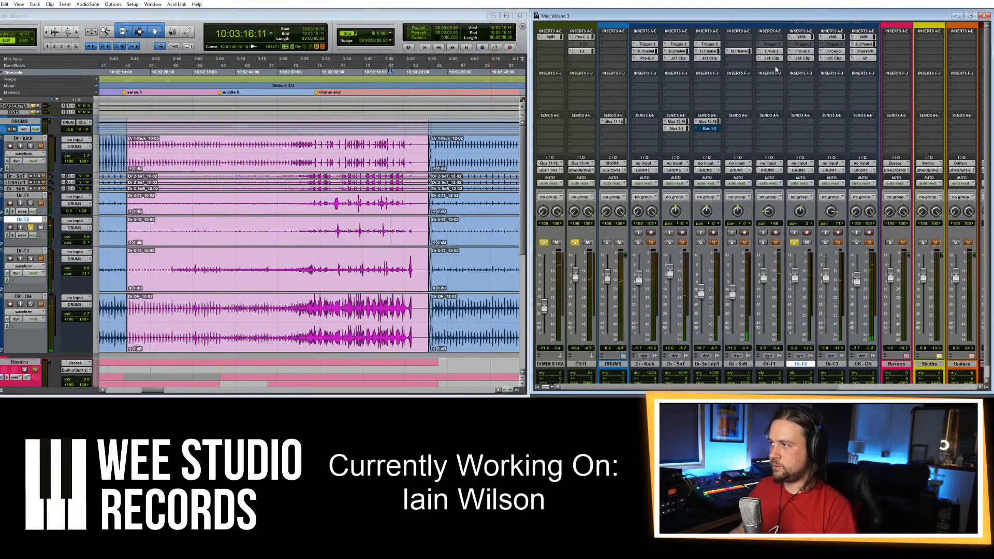
left_click(763, 242)
left_click(795, 242)
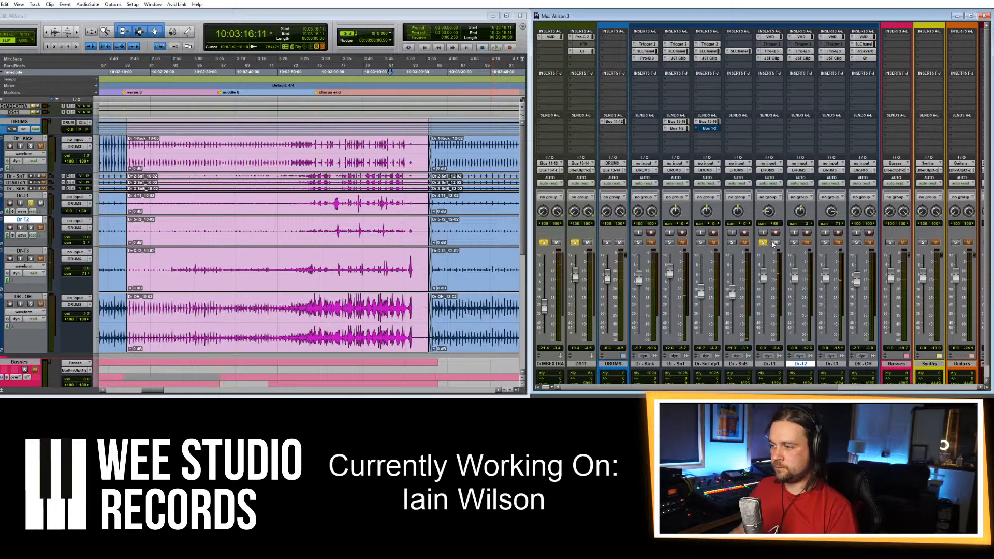
Set the Gate:Drums threshold on Dr-T1 to -34.0 dB while playing its hits in the chorus end.
left_click(328, 202)
key("space")
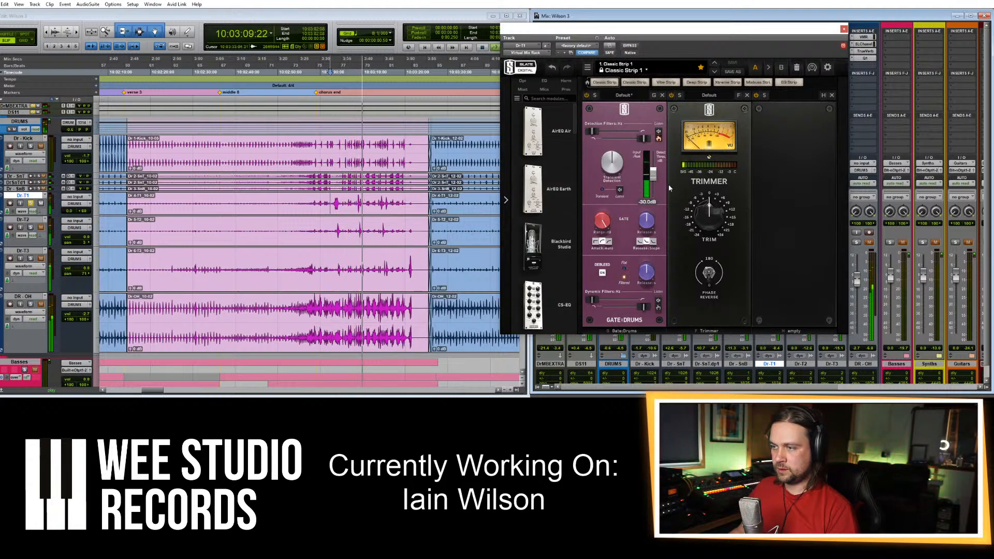
key("space")
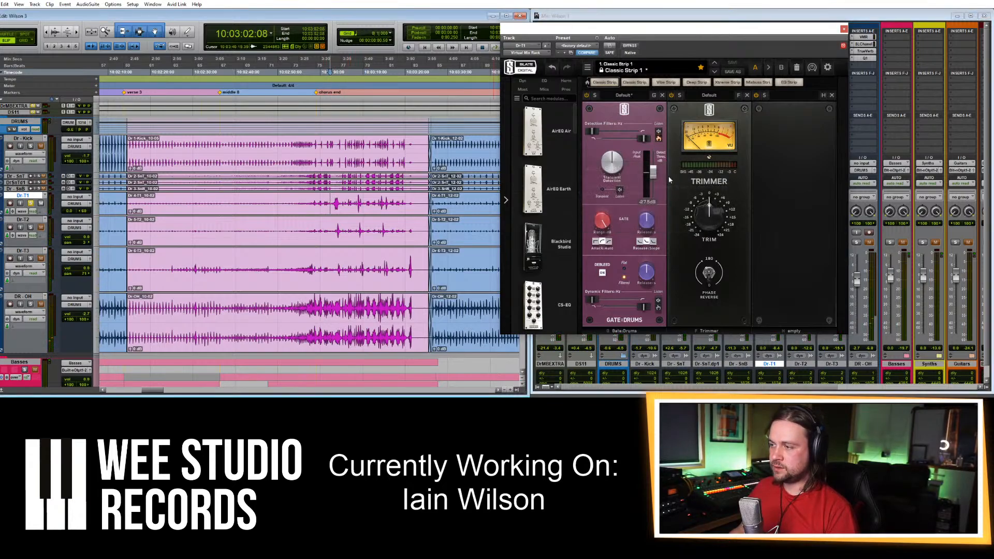
key("space")
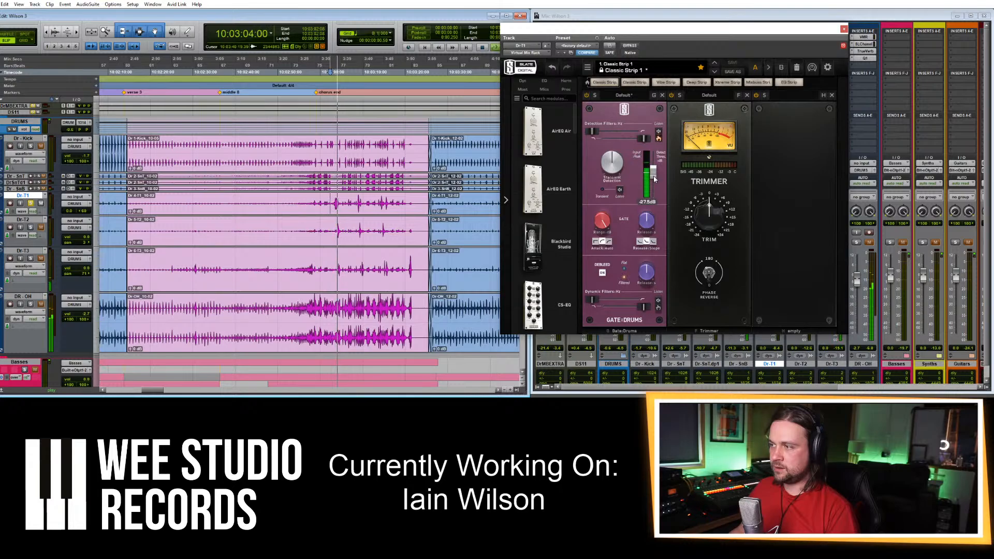
left_click_drag(655, 177, 655, 182)
key("space")
key("space")
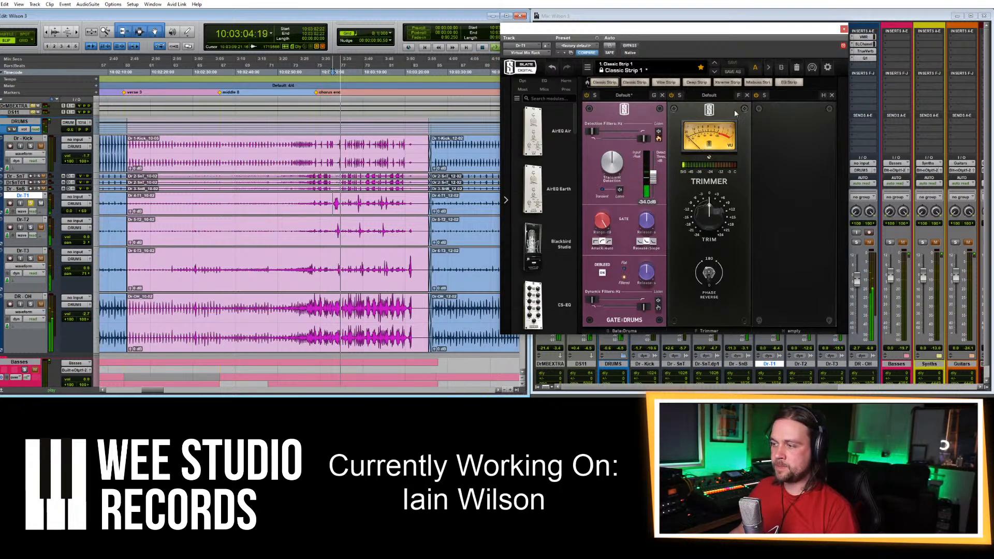
left_click(844, 29)
Clear all track solos and play the full mix from just before the first chorus-end tom fill.
left_click(763, 241)
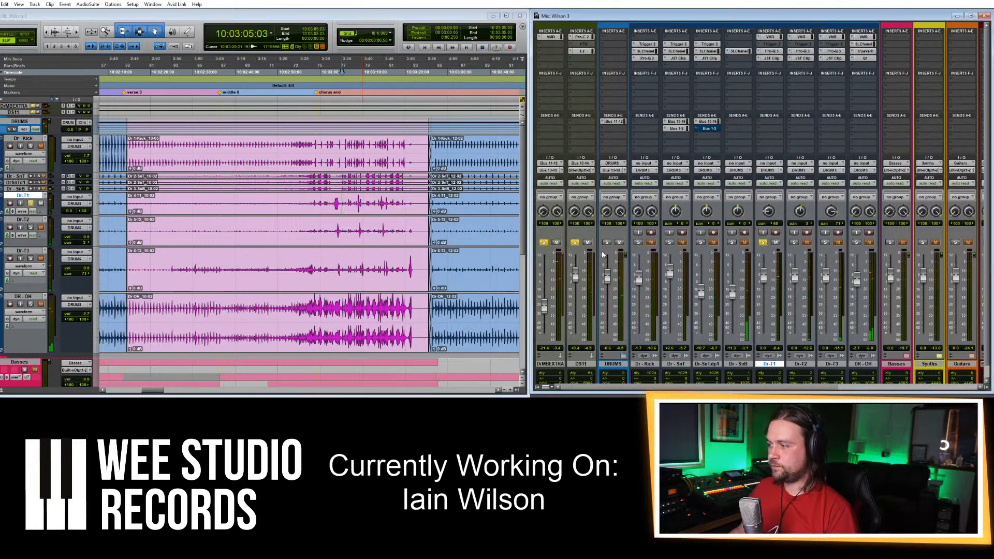
left_click(544, 242, "alt")
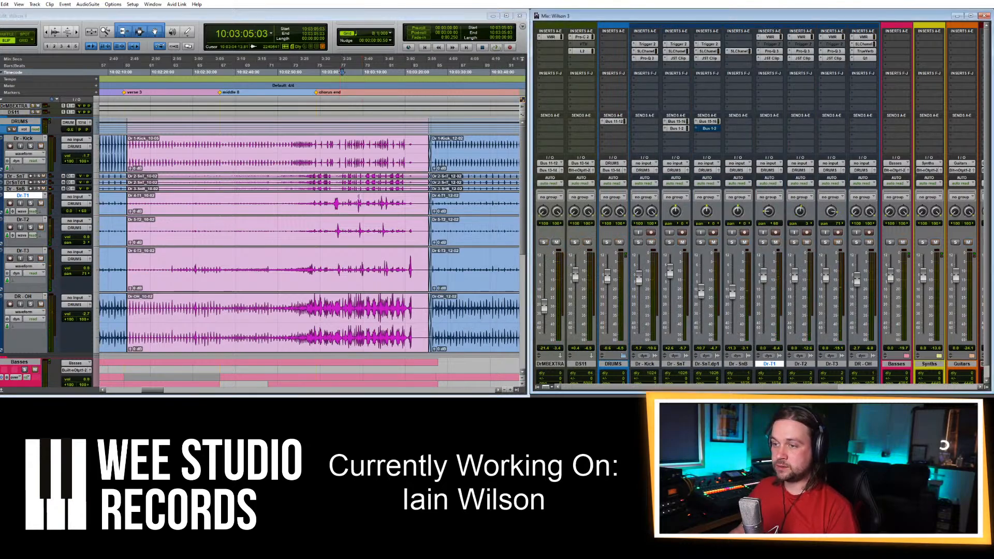
left_click(322, 202)
key("space")
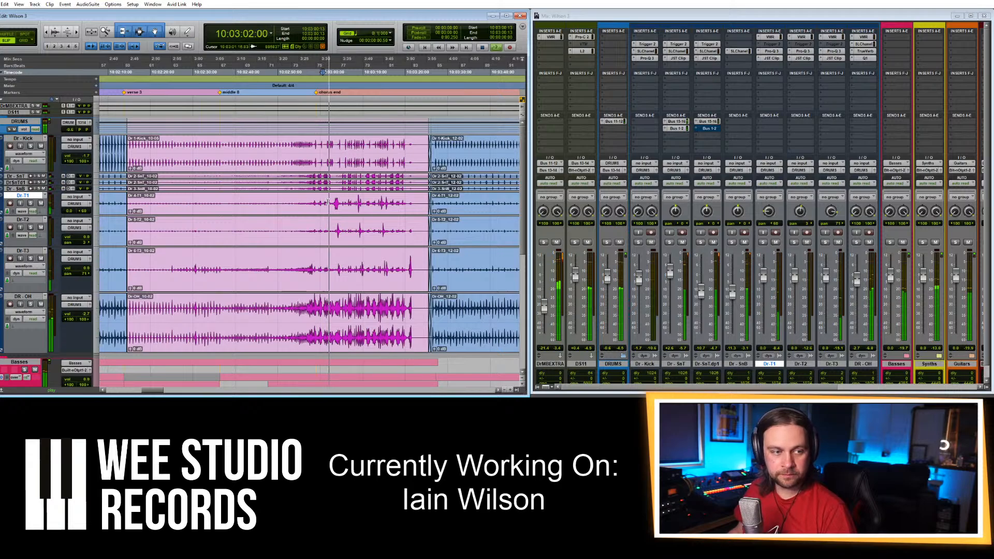
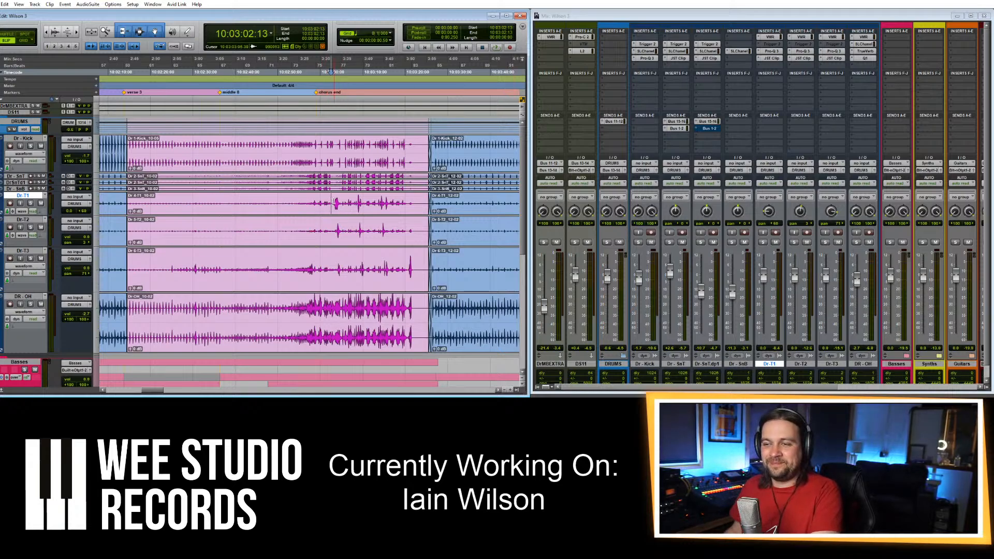
Replay the chorus-end tom fill in the full mix and raise the Dr-T1 fader to +0.7 dB.
key("space")
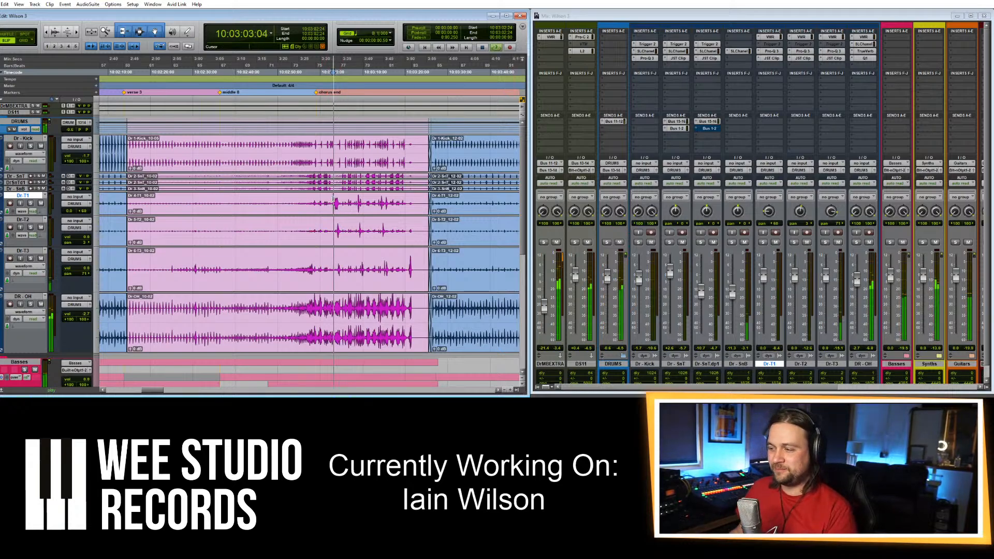
key("space")
left_click(331, 201)
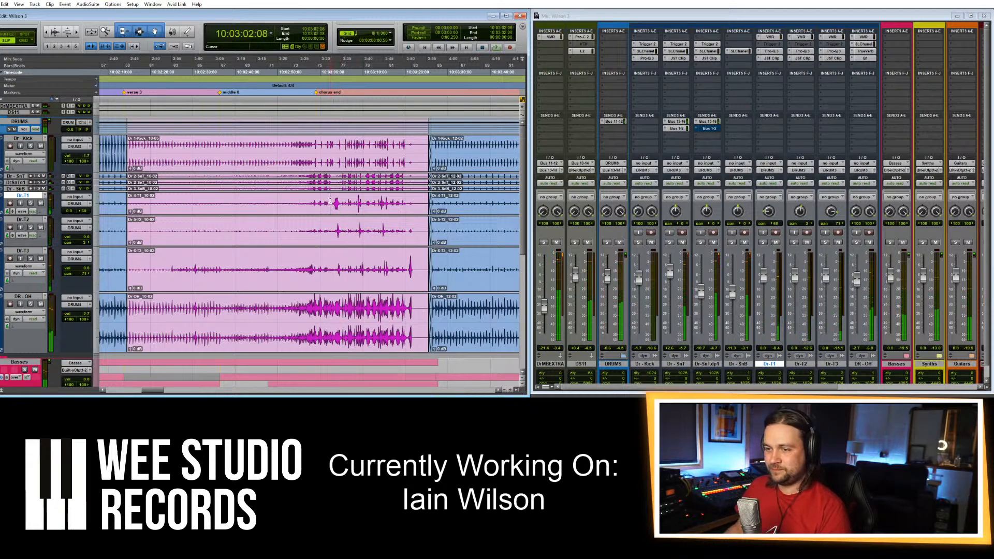
key("space")
left_click_drag(763, 278, 763, 275)
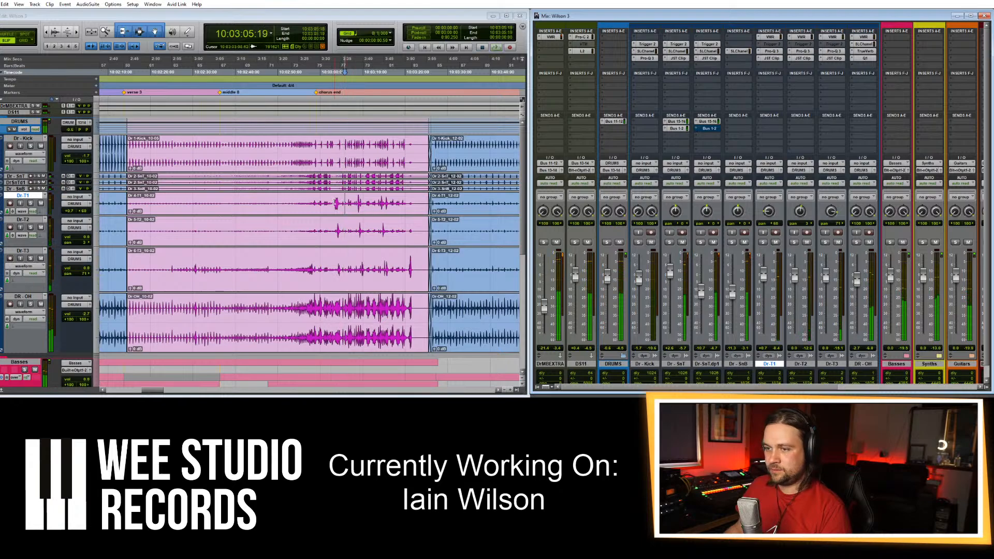
Select the first chorus-end fill across the three tom tracks, set the Dr-T2 gate threshold to -42.5 dB, and replay the fill.
left_click_drag(335, 202, 346, 274)
left_click(802, 38)
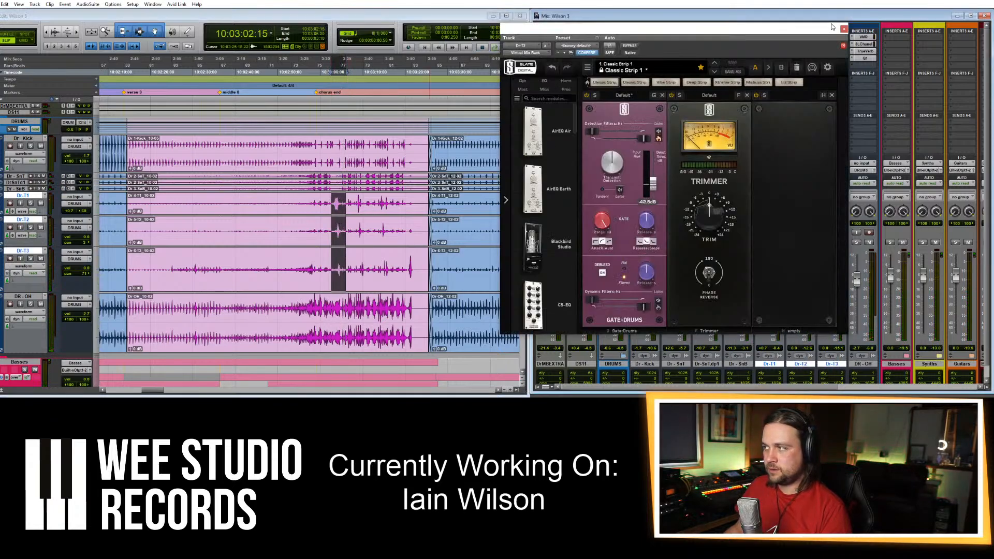
left_click(844, 29)
key("space")
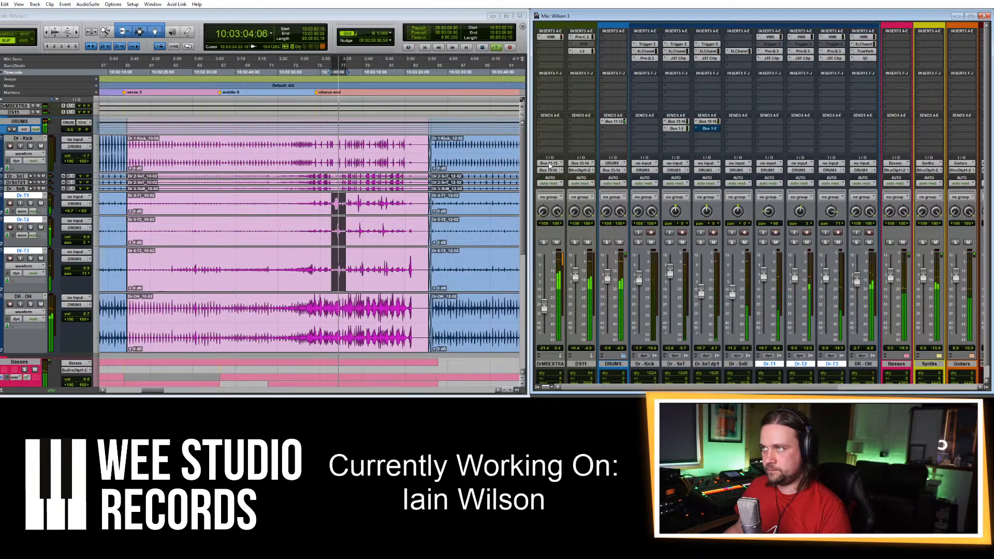
key("space")
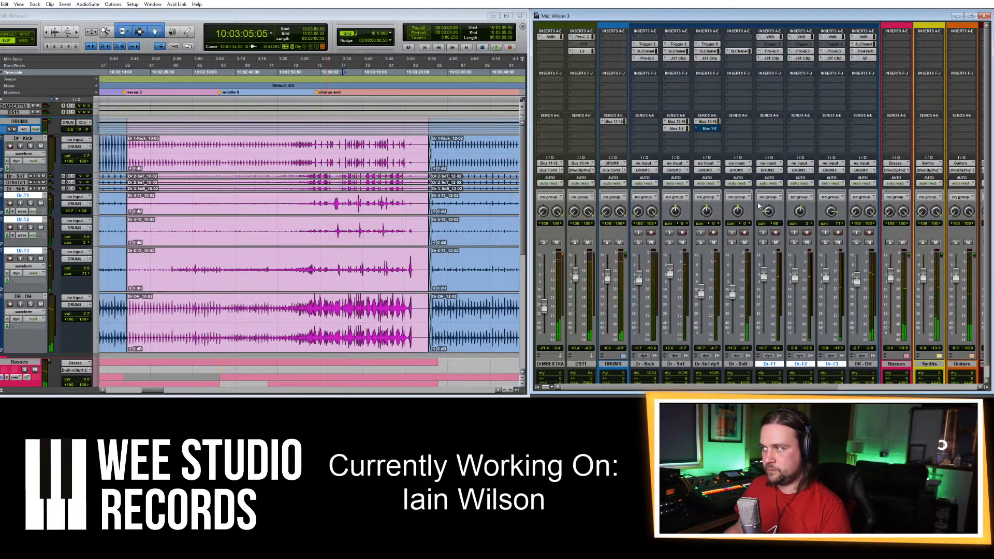
Solo Dr-T1 and listen to its first loud hit in the chorus end.
left_click(764, 242)
left_click_drag(335, 203, 342, 203)
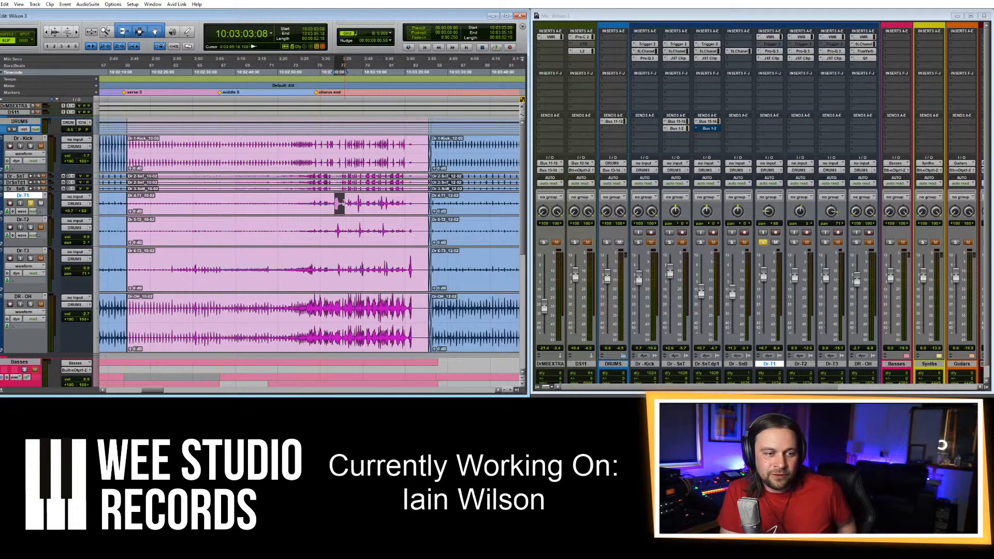
key("space")
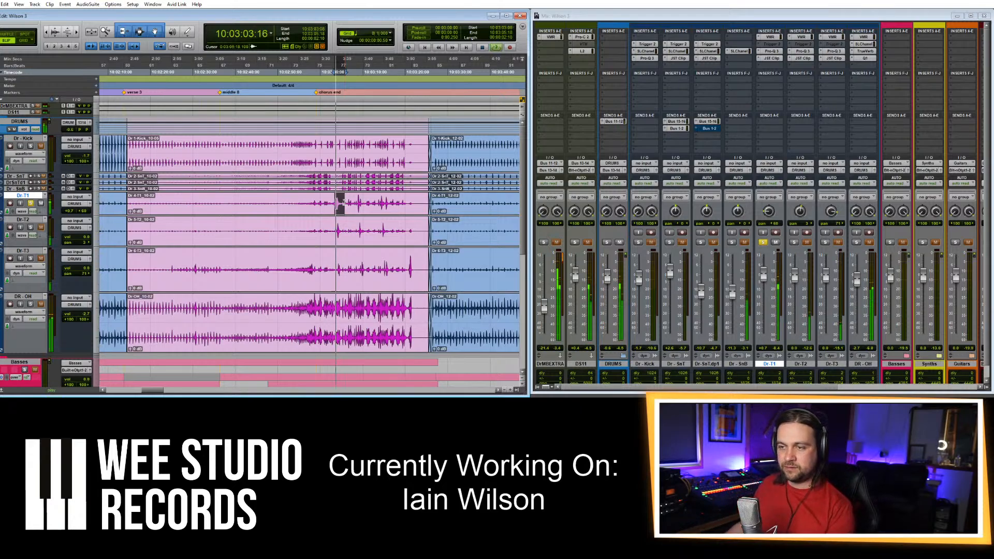
key("space")
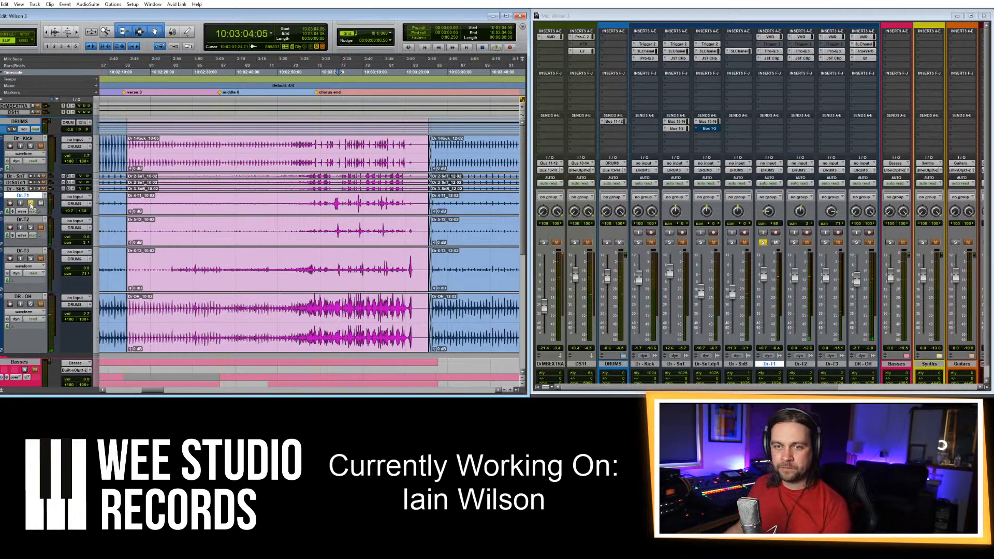
Unsolo Dr-T1 and listen to the chorus-end tom fill in the full mix.
left_click(31, 203)
left_click(324, 203)
key("space")
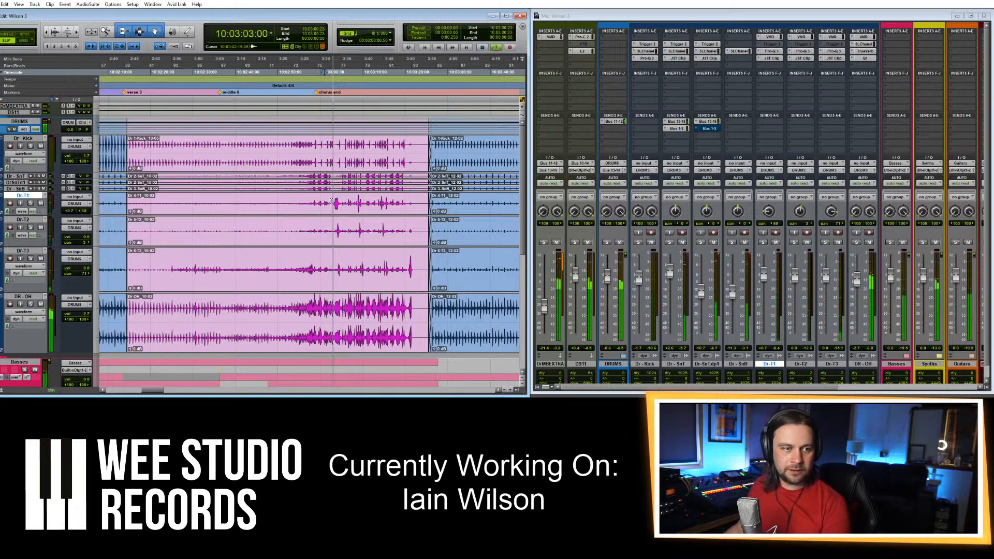
key("space")
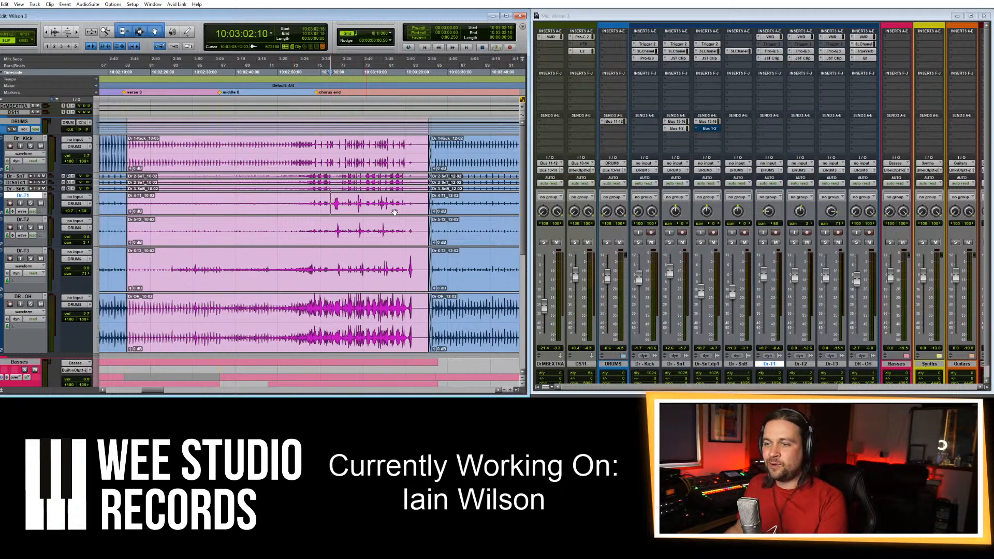
Raise the Dr-T2 fader to about +4.8 dB during playback and return to the first Dr-T1 fill hit.
key("space")
left_click_drag(797, 277, 798, 267)
key("space")
left_click(335, 202)
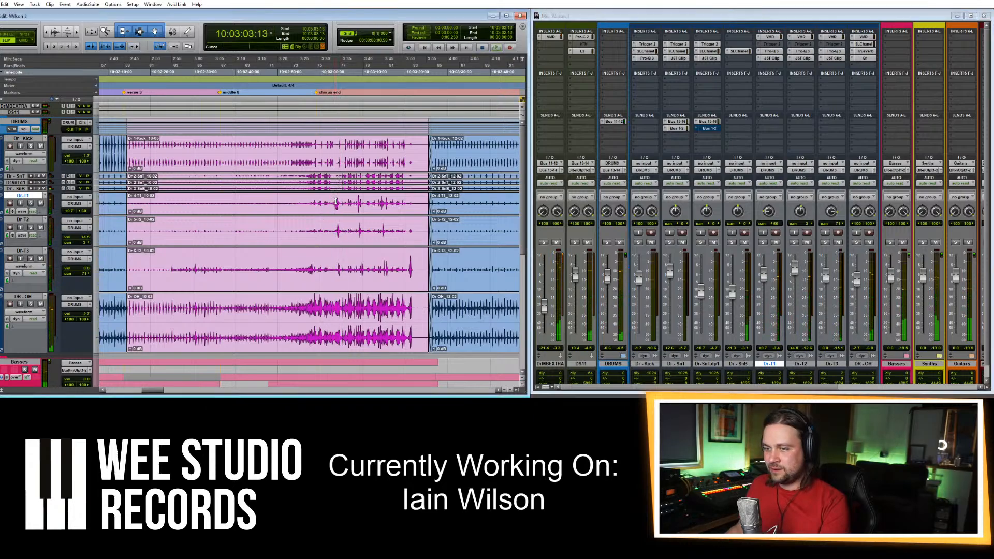
Select the first Dr-T1 fill in the chorus end and listen to Dr-T1 soloed together with DrMSEXTRA and DS11.
key("t")
key("t")
key("t")
left_click_drag(299, 201, 389, 198)
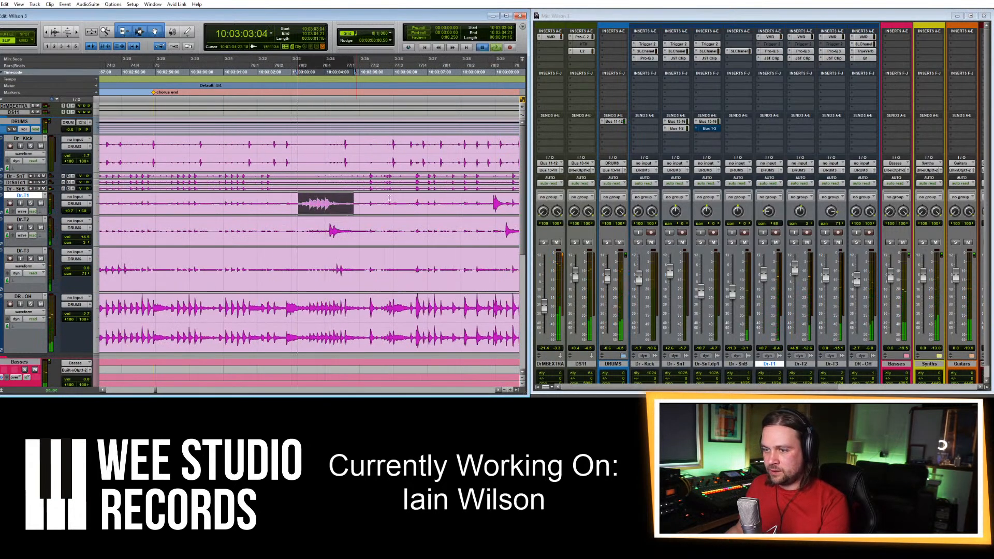
key("space")
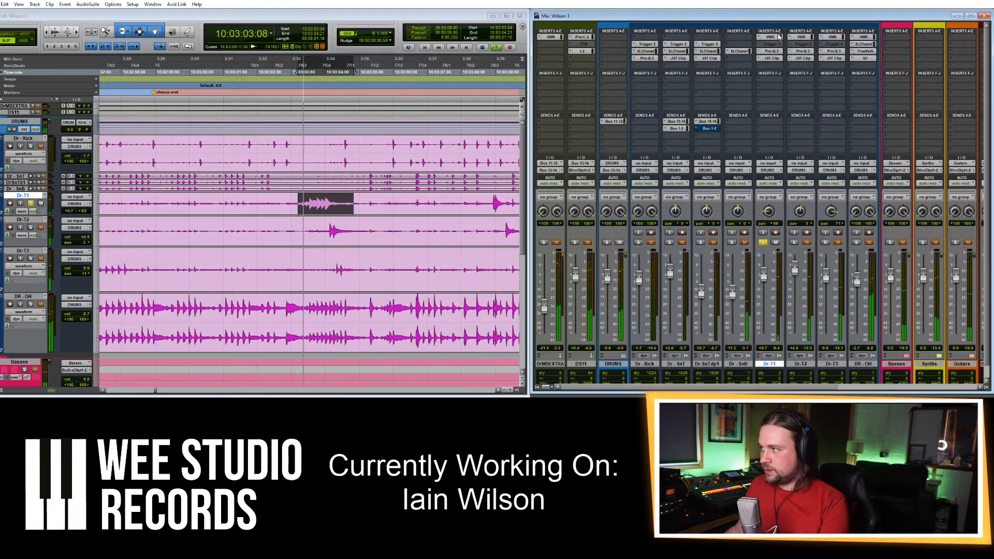
left_click(33, 112)
left_click(33, 106)
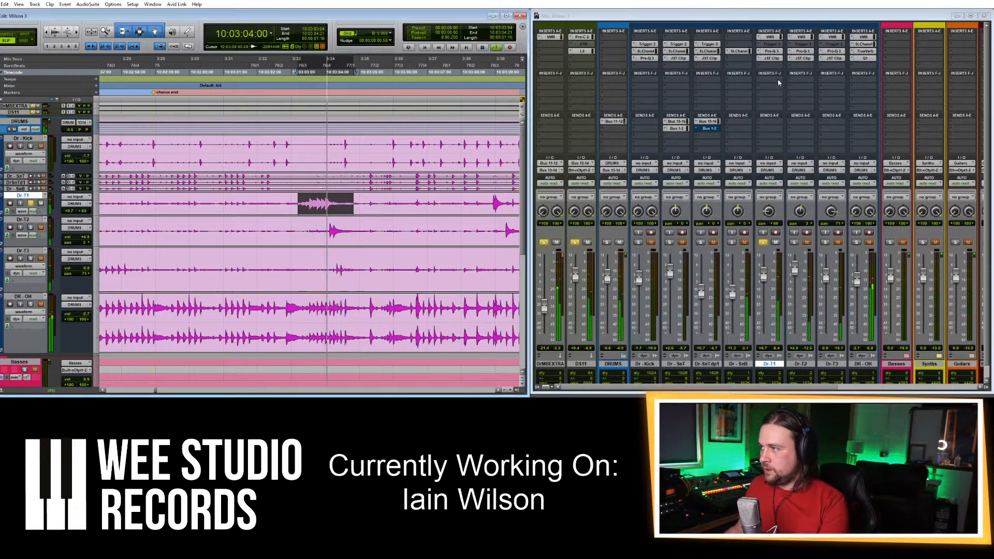
Lengthen the Dr-T1 drum gate's release to about 1.1 s while the fill plays.
left_click(777, 37)
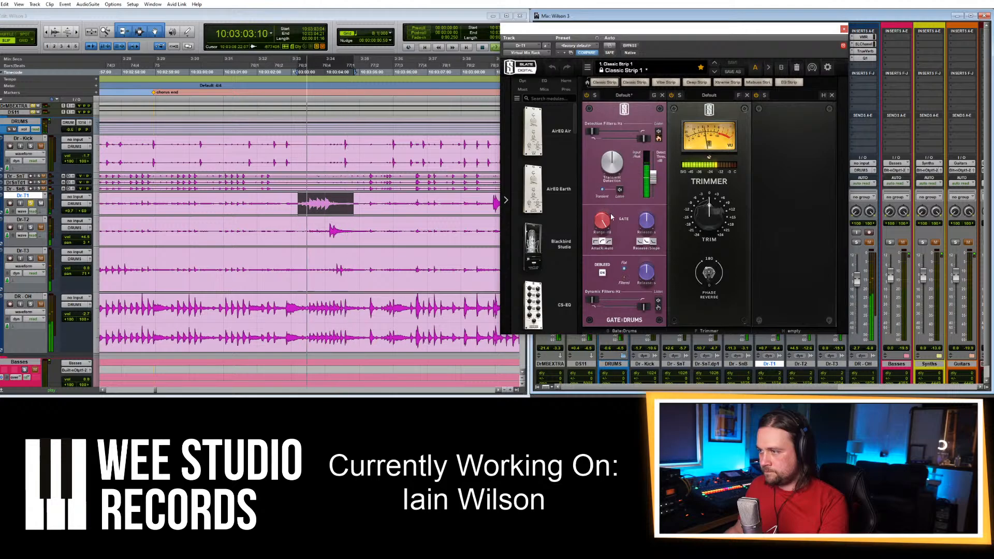
mouse_move(645, 220)
mouse_move(644, 220)
left_mouse_down()
mouse_move(643, 233)
mouse_move(651, 215)
left_mouse_up()
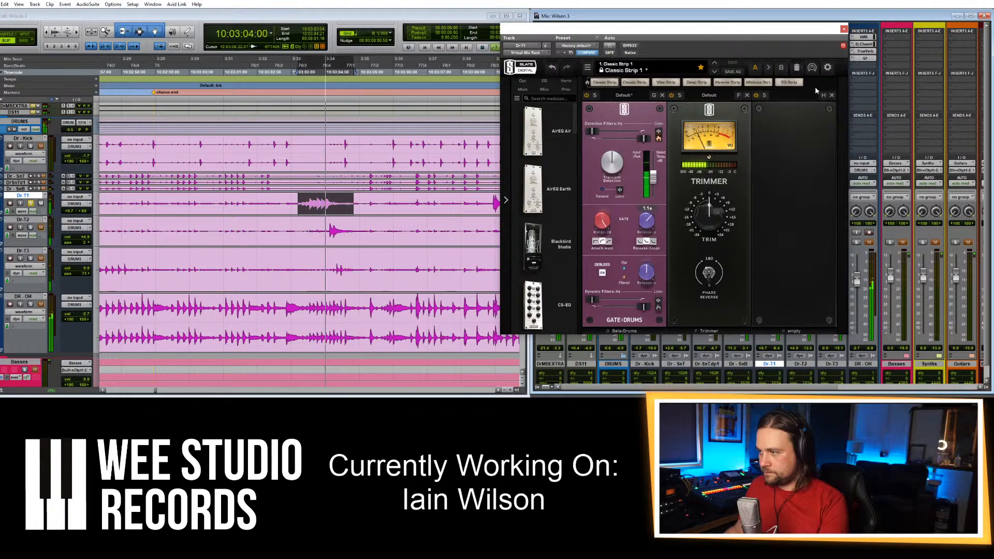
left_click(844, 28)
Unsolo the tracks, replay the first chorus-end tom fill, and lower the Dr-T2 fader to about +3.2 dB.
left_click(291, 201)
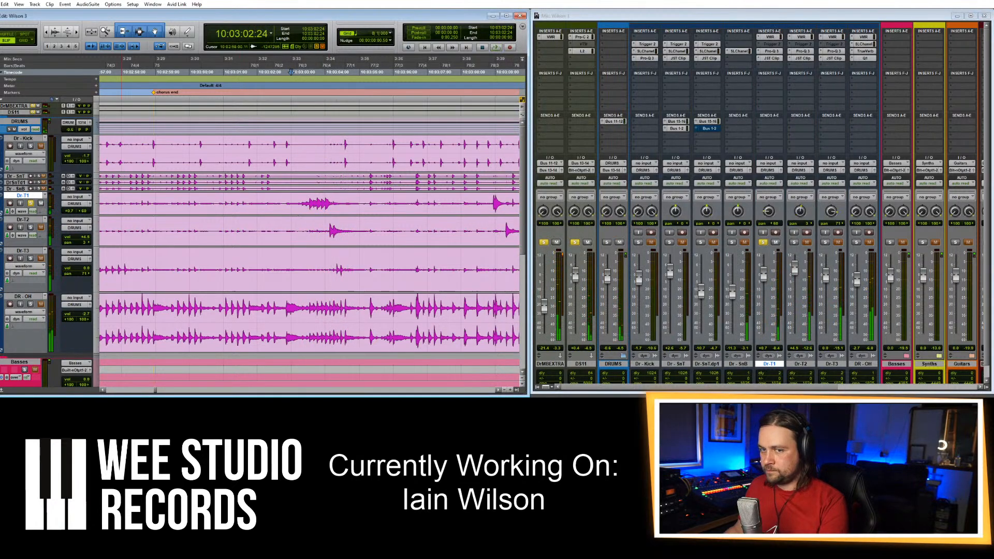
left_click(33, 112)
key("space")
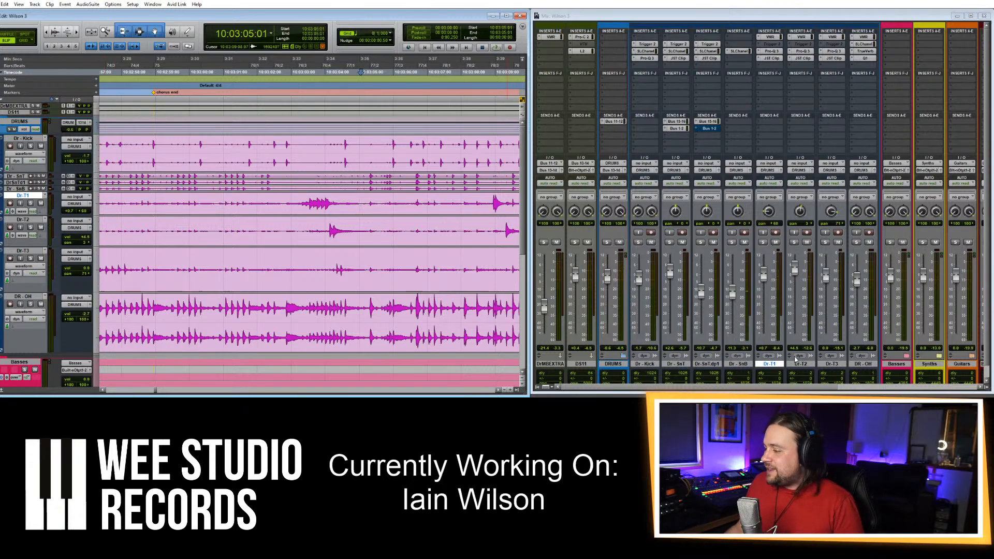
left_click(795, 274)
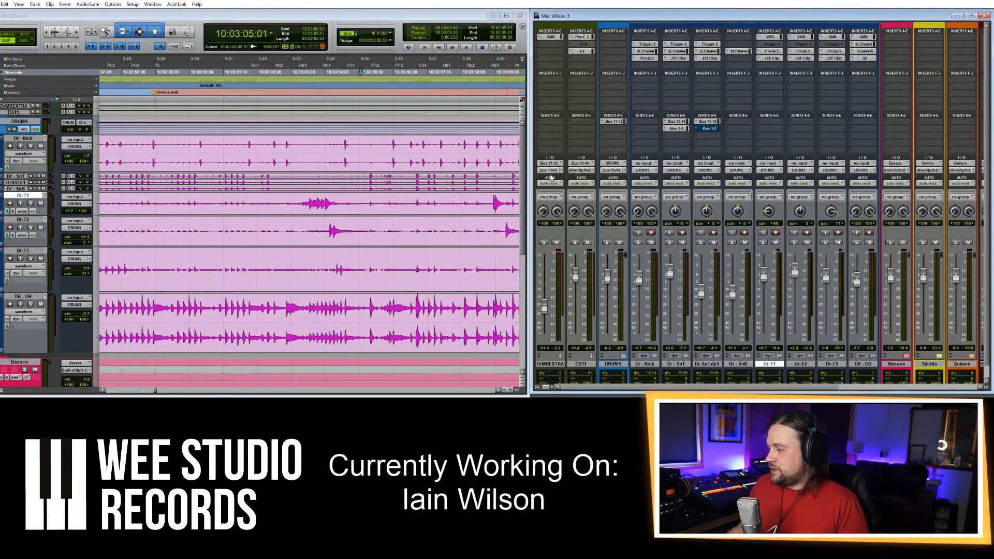
Listen to the tom fill in the full mix, set the Dr-T1 gate release to about 1.5 s, and replay the fill.
left_click(308, 20)
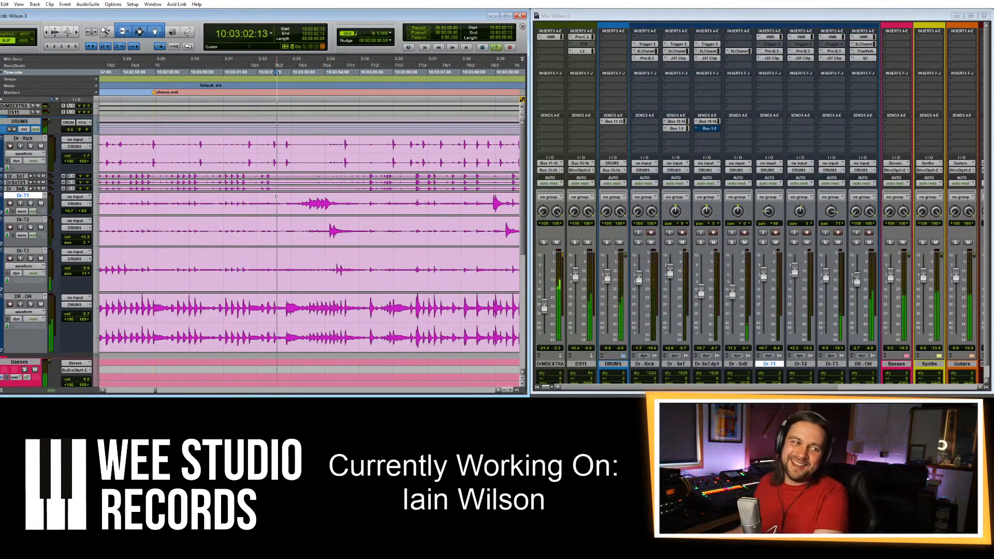
key("space")
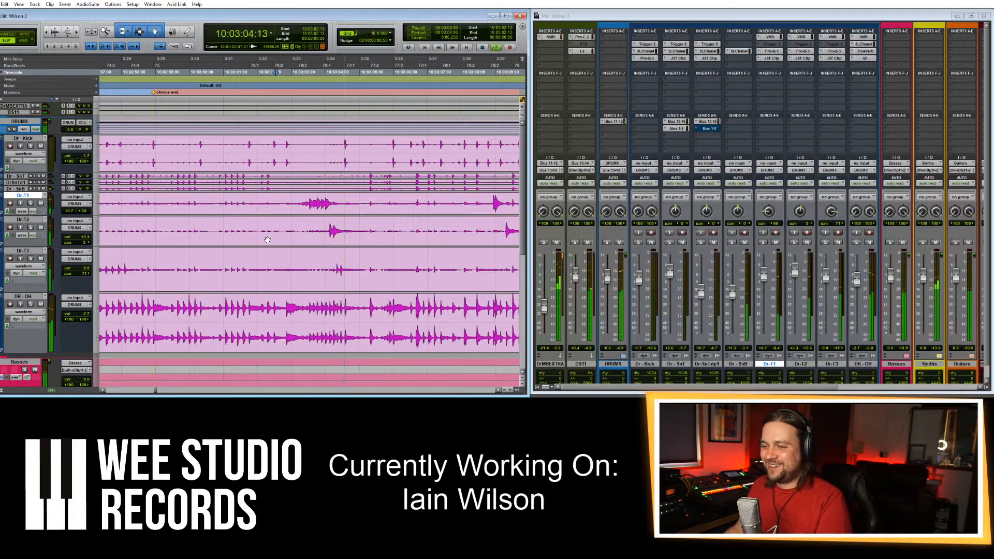
key("space")
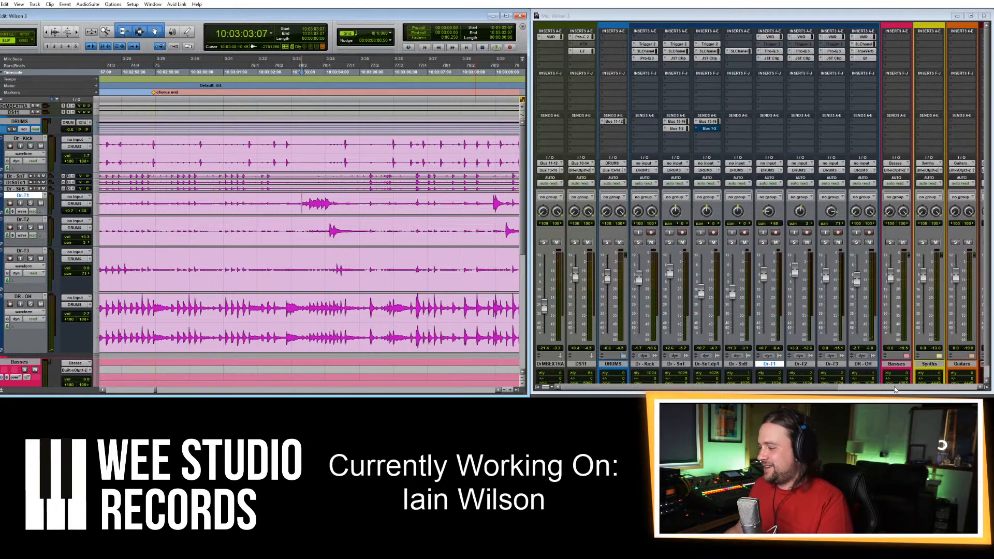
left_click(777, 37)
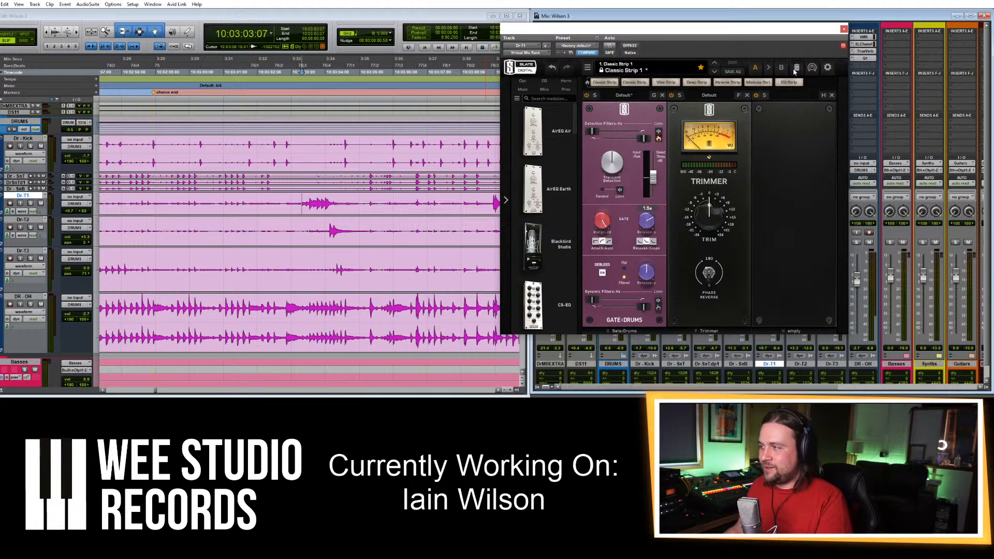
left_click(844, 29)
left_click(297, 199)
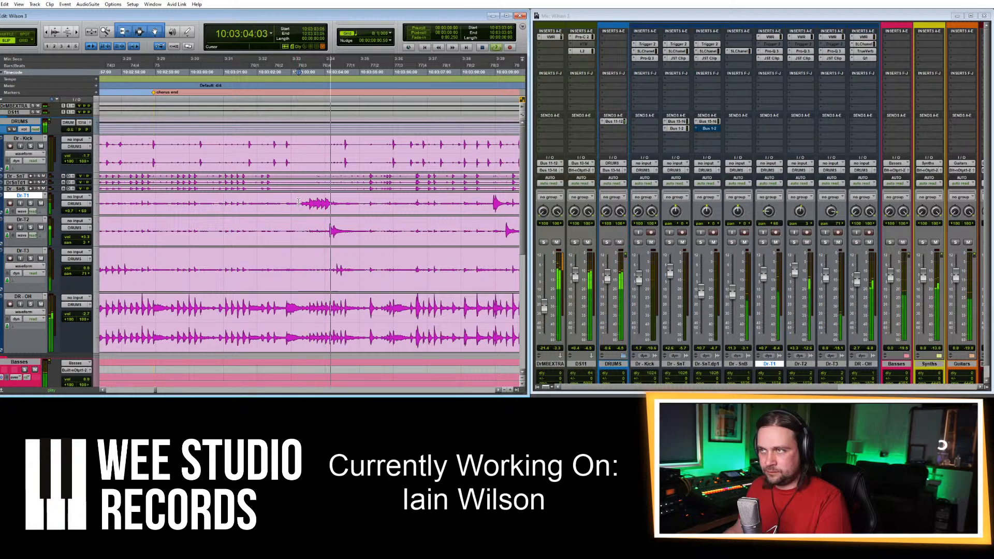
Play the following chorus-end fills and lower the Dr-T1, Dr-T2 and Dr-T3 faders together.
key("r")
key("r")
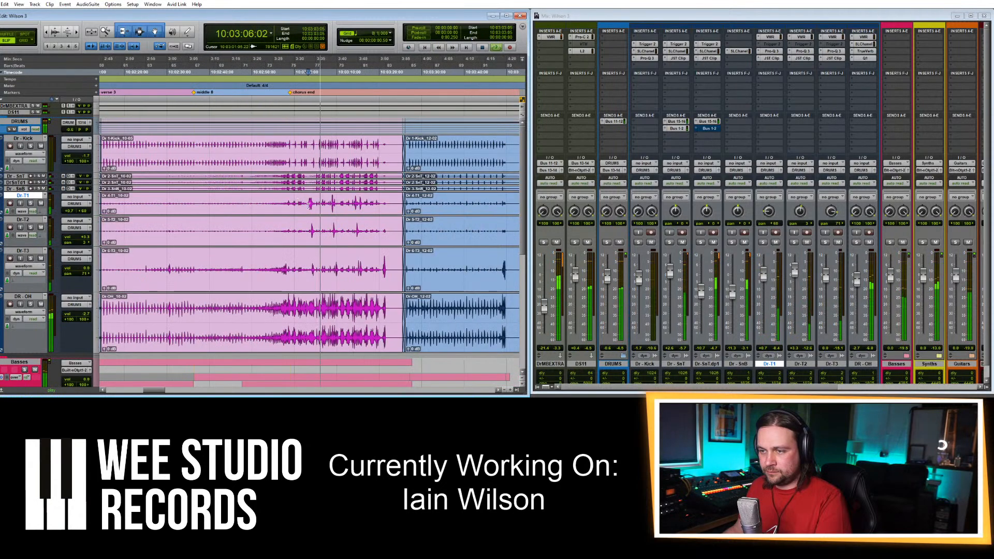
left_click(334, 202)
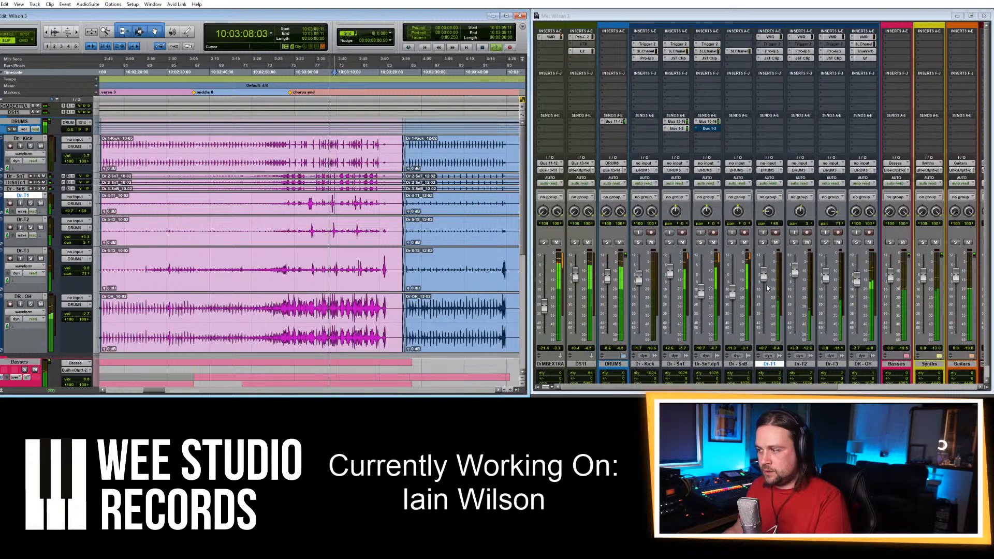
left_click_drag(764, 275, 797, 285)
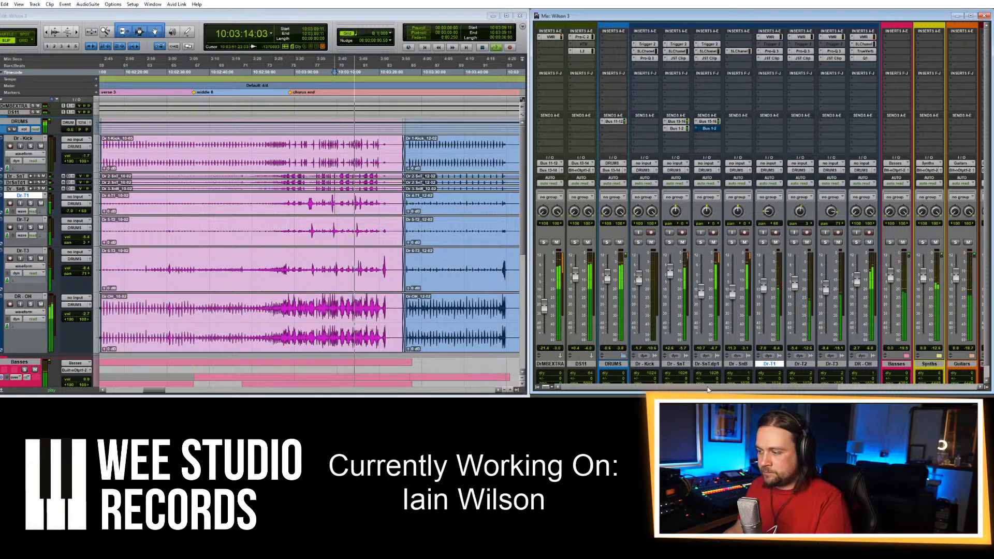
Solo Dr-SnB with DrMSEXTRA and DS11, show its SSL E-Channel, and play a selected stretch of the chorus end.
key("space")
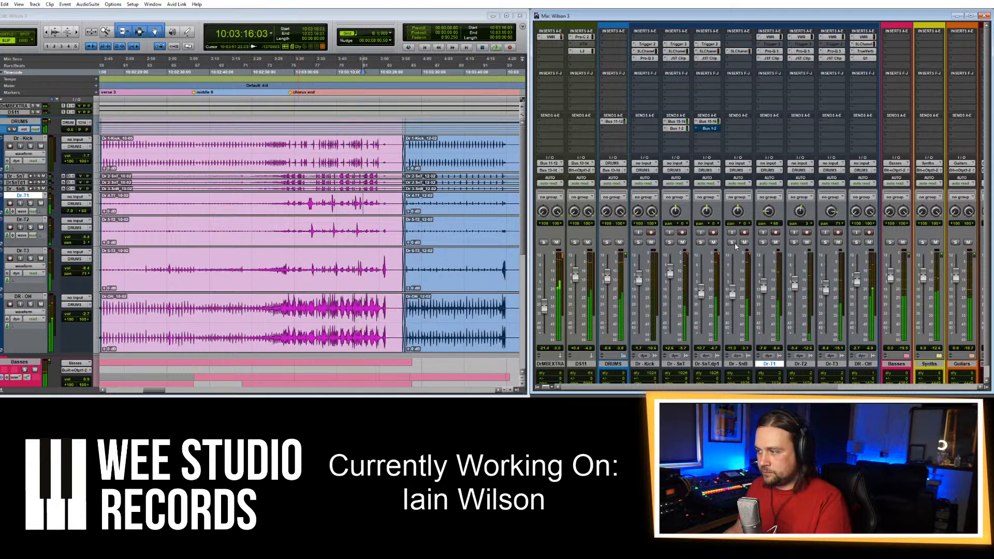
left_click(732, 243)
key("space")
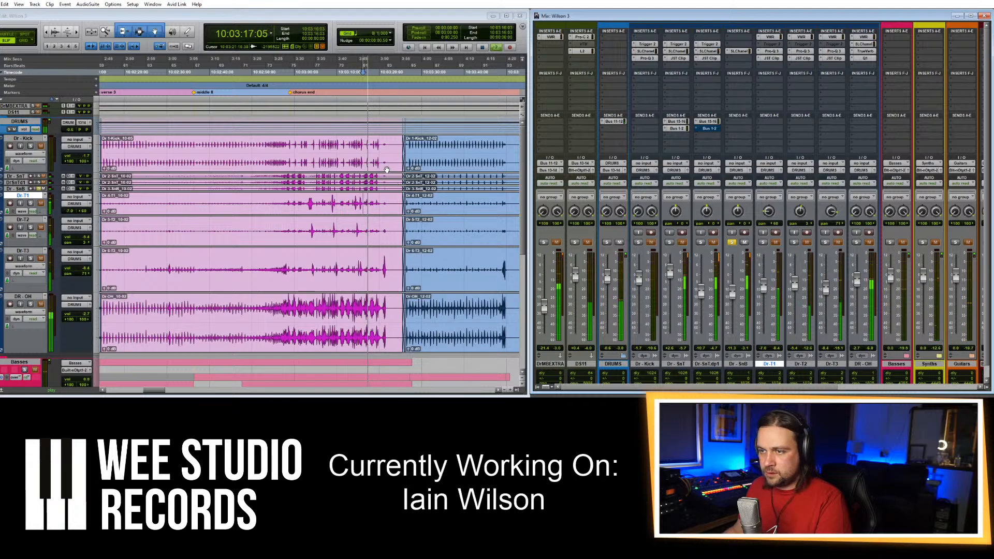
left_click(575, 243)
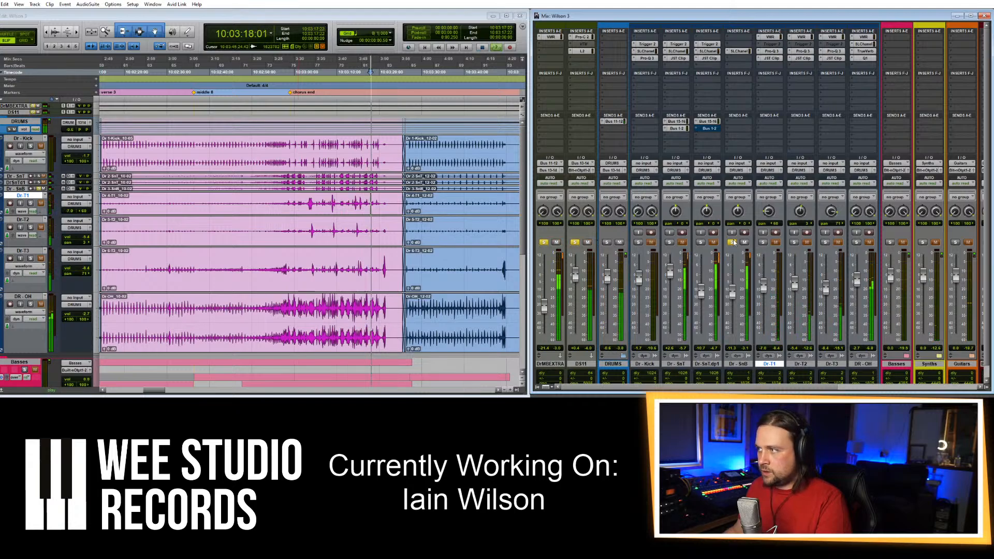
left_click(746, 51)
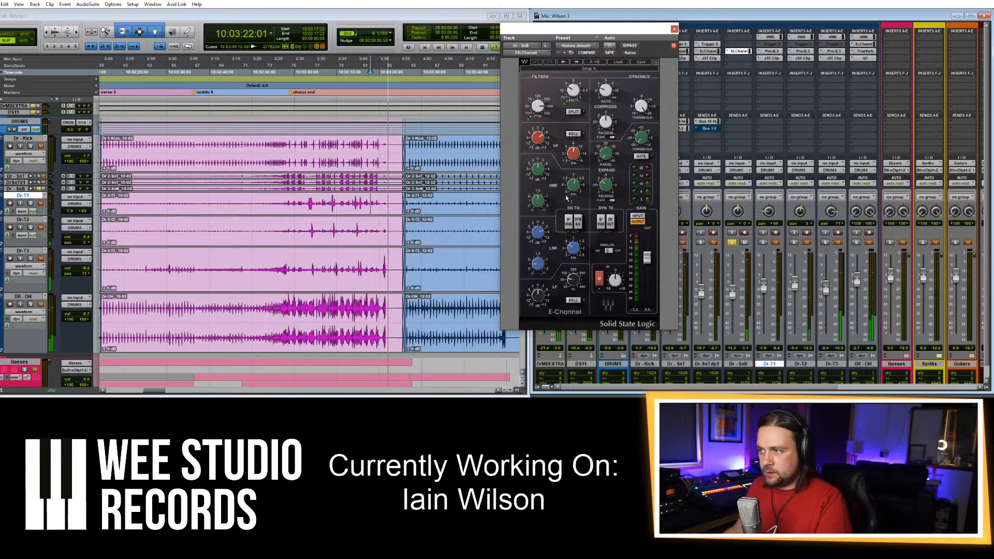
left_click_drag(304, 200, 350, 205)
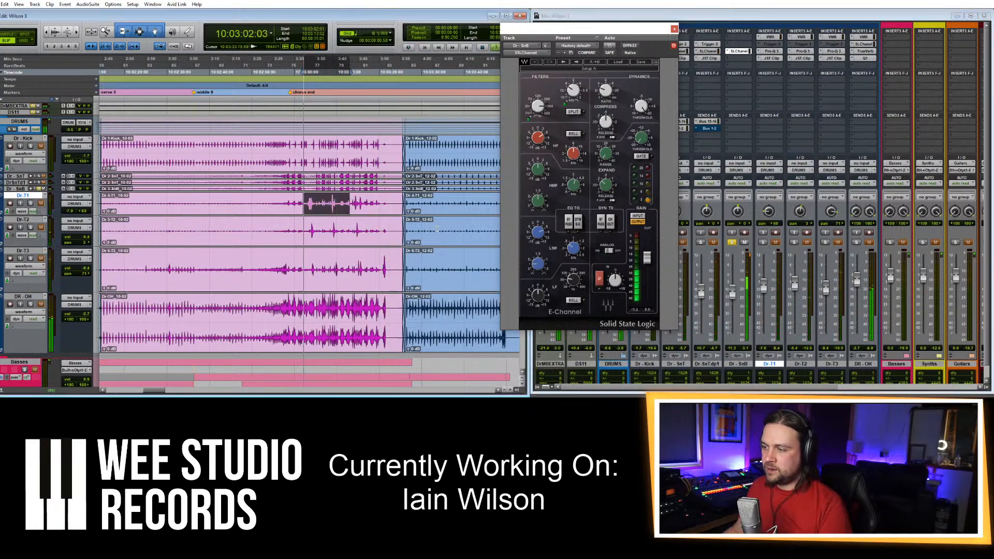
Adjust the LMF gain and lower the LF gain in Dr-SnB's E-Channel, and clear the solos.
left_click_drag(538, 233, 539, 228)
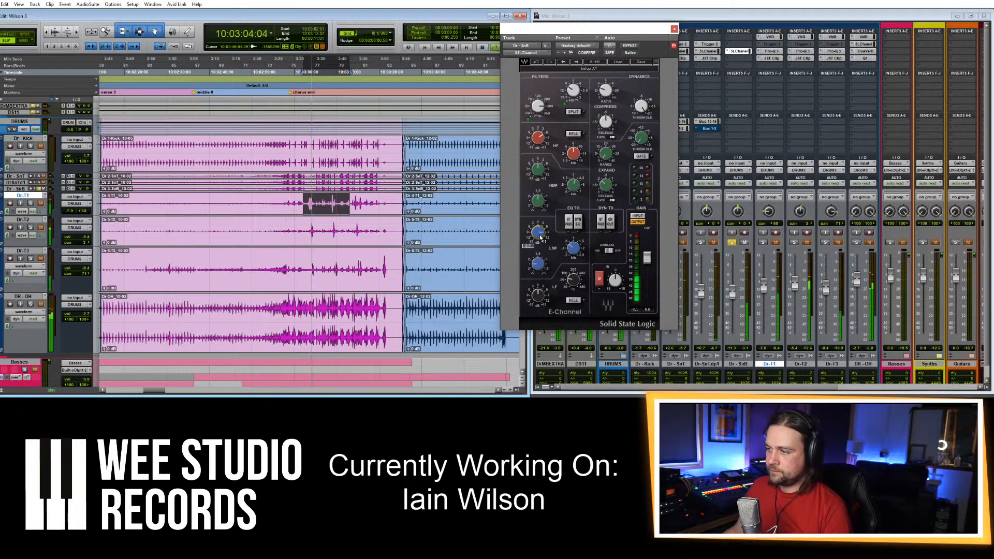
left_click_drag(538, 296, 538, 313)
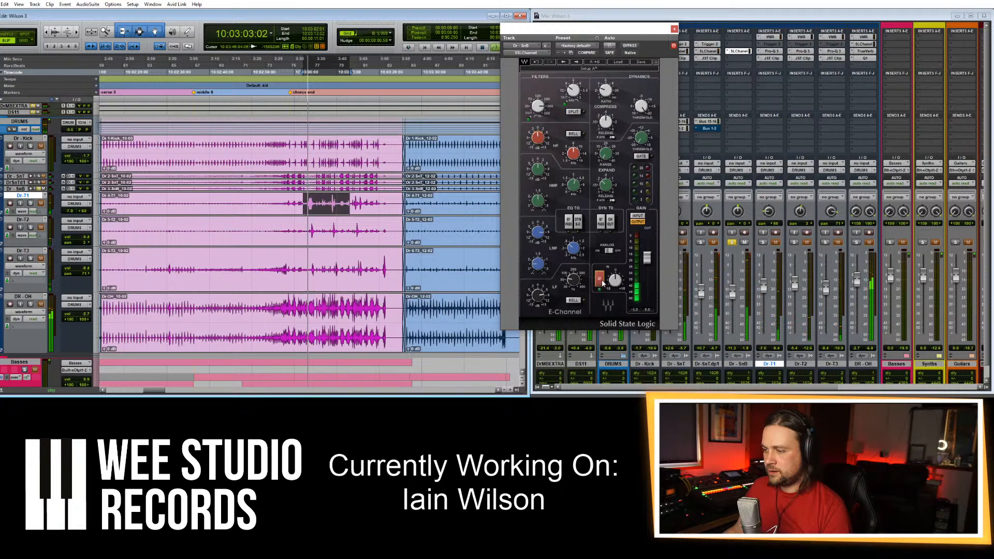
left_click(674, 29)
left_click(543, 242)
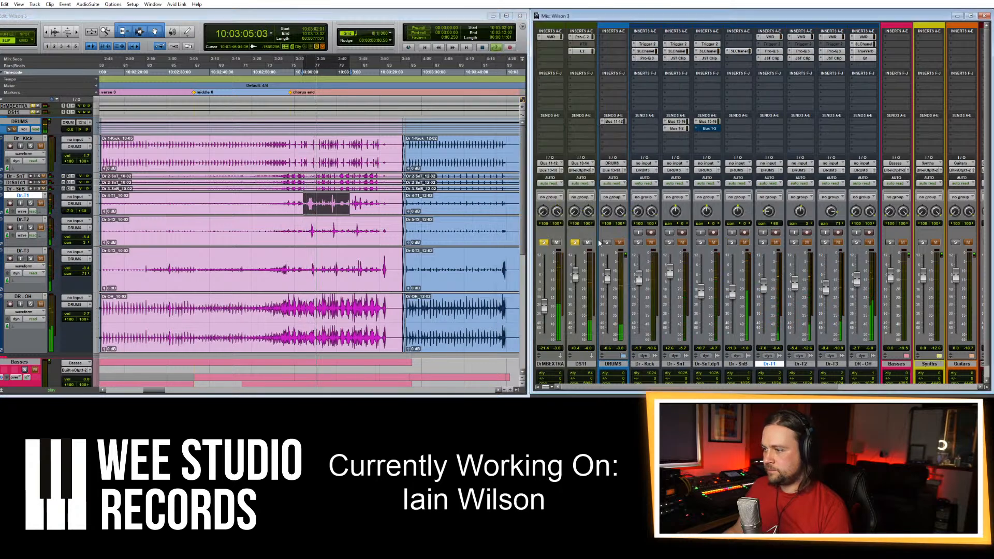
left_click(544, 244)
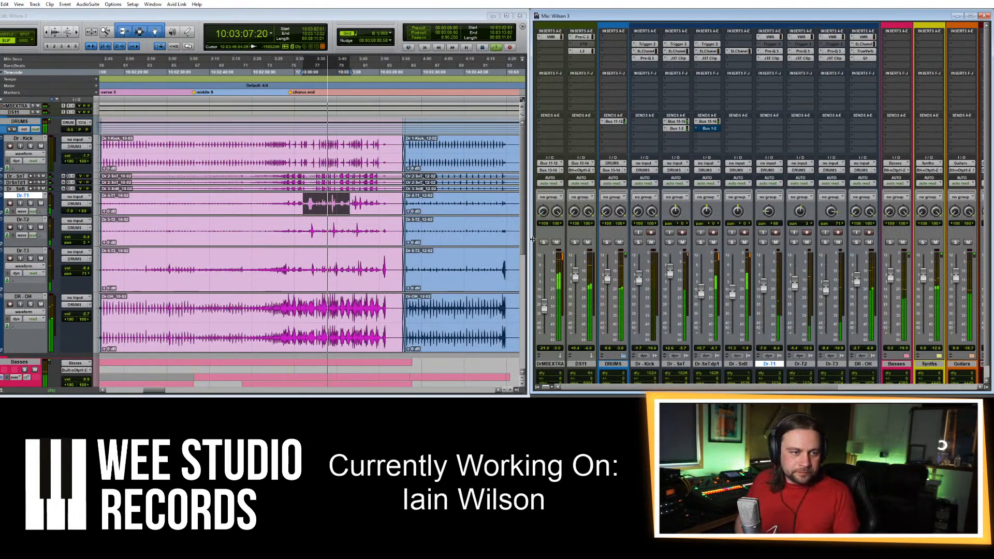
Raise the clip gain of the Dr-Kick clip running through the middle 8 and chorus end, and play the chorus end.
left_click(339, 165)
key("super+shift+Up")
key("super+shift+Up")
key("super+shift+Up")
key("super+shift+Up")
key("super+shift+Up")
key("super+shift+Up")
key("super+shift+Up")
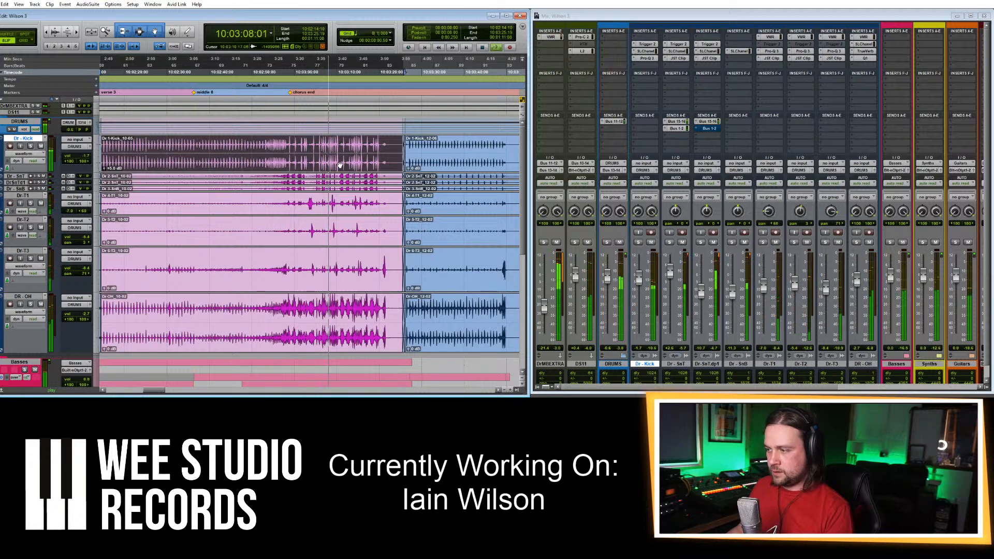
key("space")
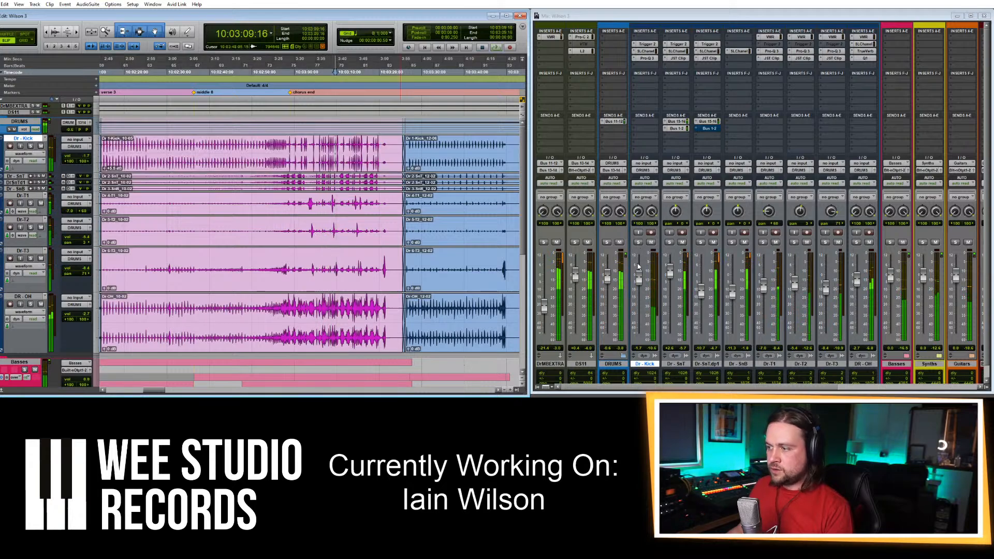
Solo Dr-Kick, play its section around the start of the middle 8, and raise Trigger's sensitivity while lowering its detail.
left_click(640, 243)
left_click(653, 46)
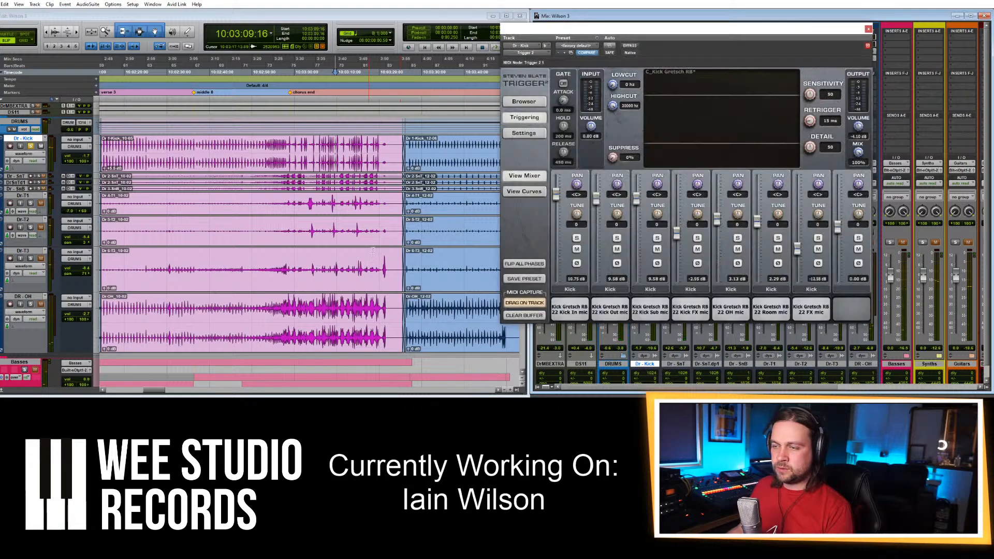
left_click_drag(155, 145, 239, 146)
key("space")
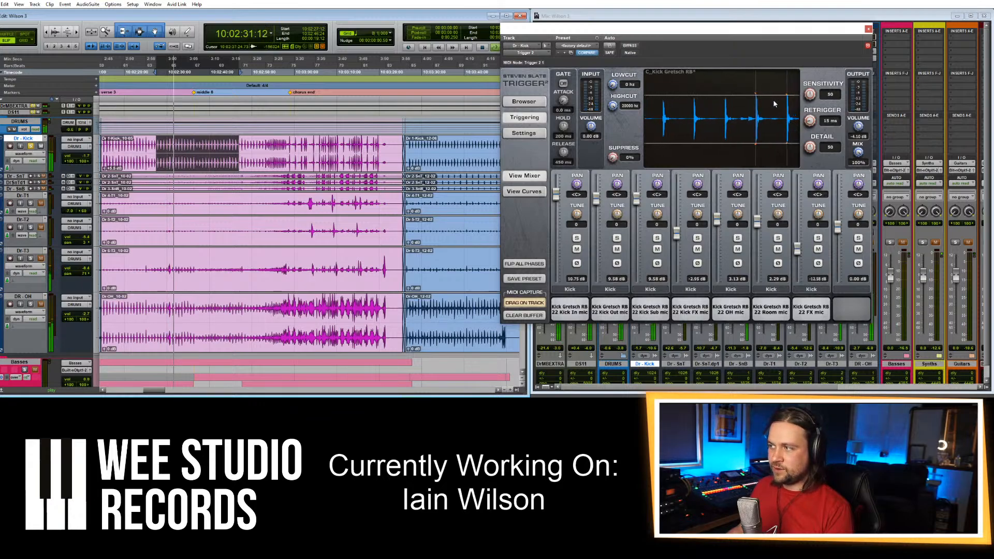
left_click_drag(811, 97, 817, 181)
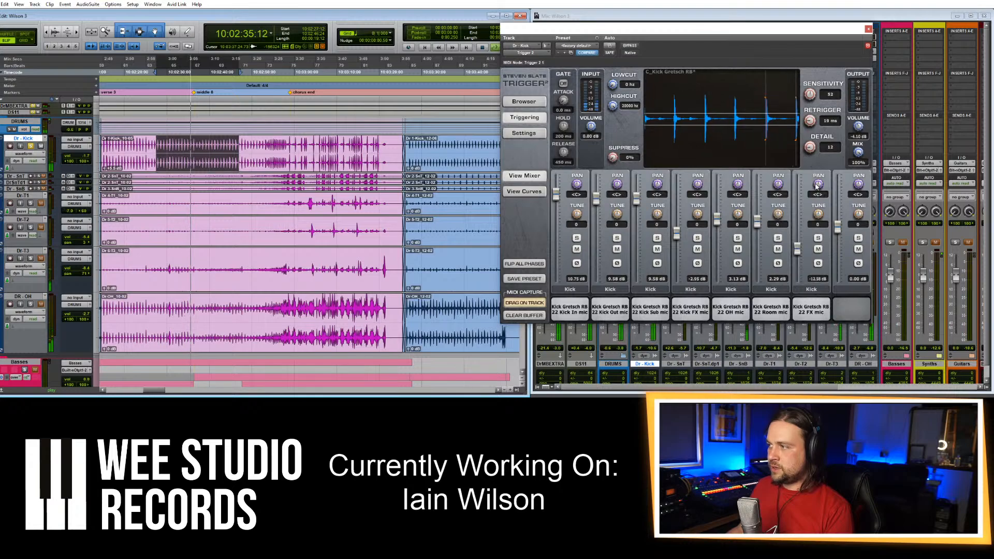
left_click(869, 29)
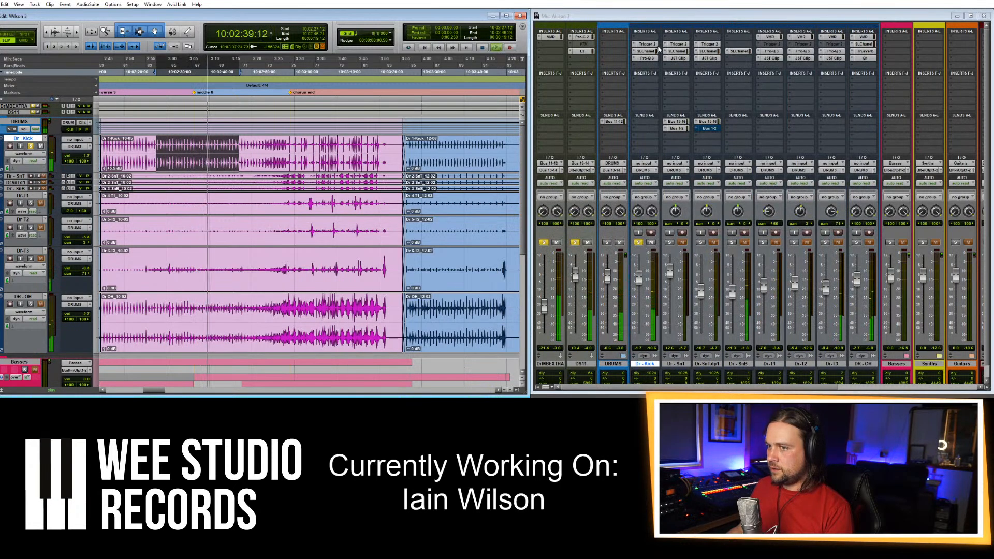
Show the curves in Dr-Kick's Trigger and set the dynamics of all eight sample slots to 0.
left_click(655, 45)
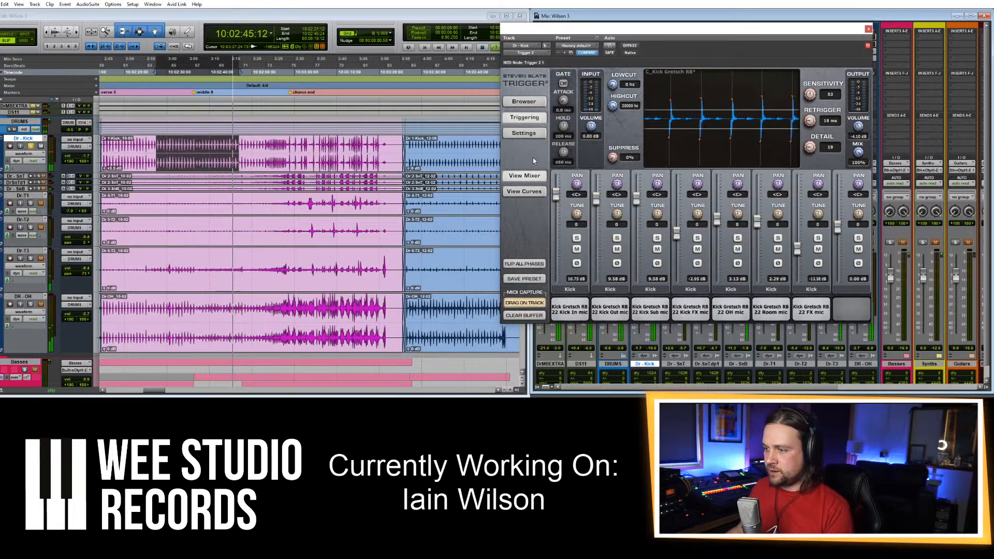
left_click(524, 191)
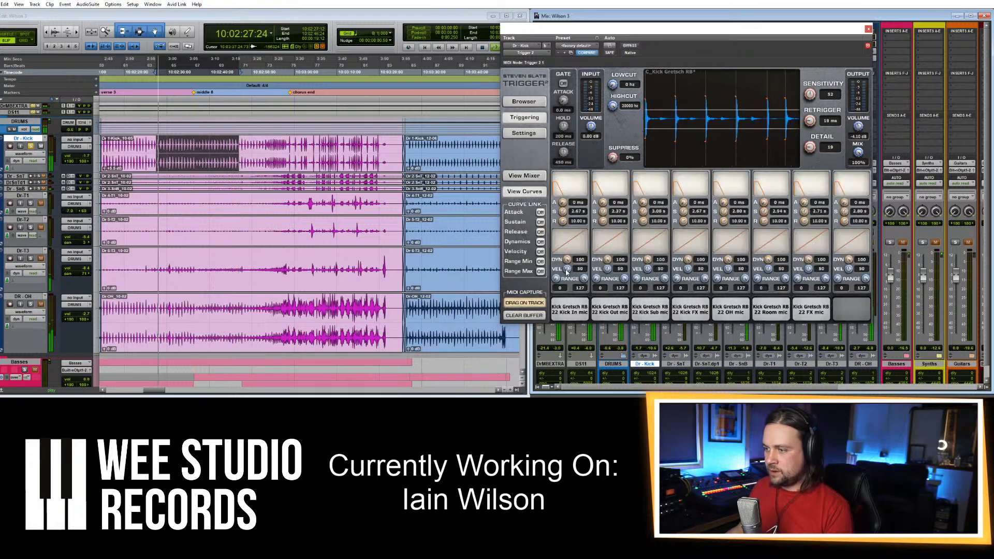
left_click_drag(567, 259, 576, 337)
left_click_drag(608, 260, 641, 340)
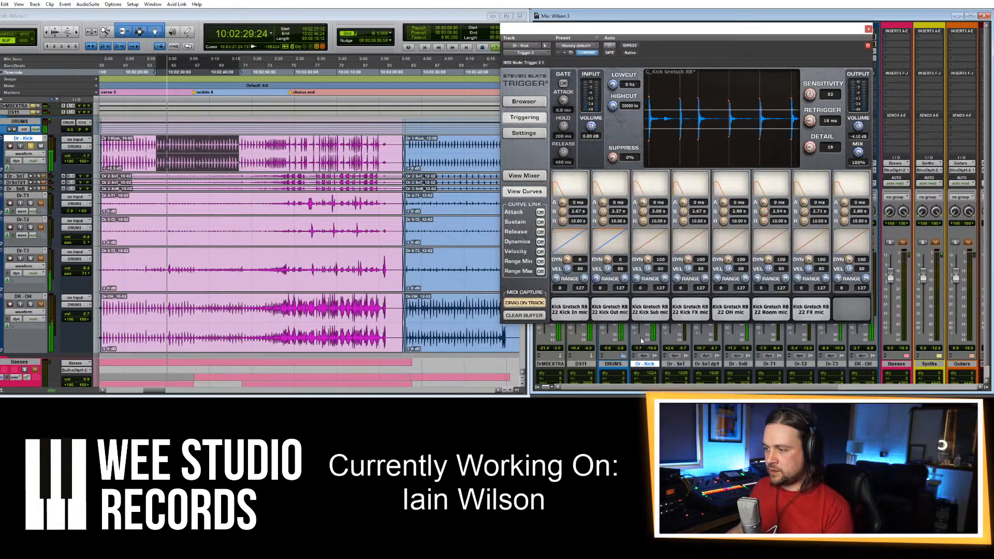
left_click_drag(648, 260, 651, 326)
left_click_drag(688, 260, 691, 326)
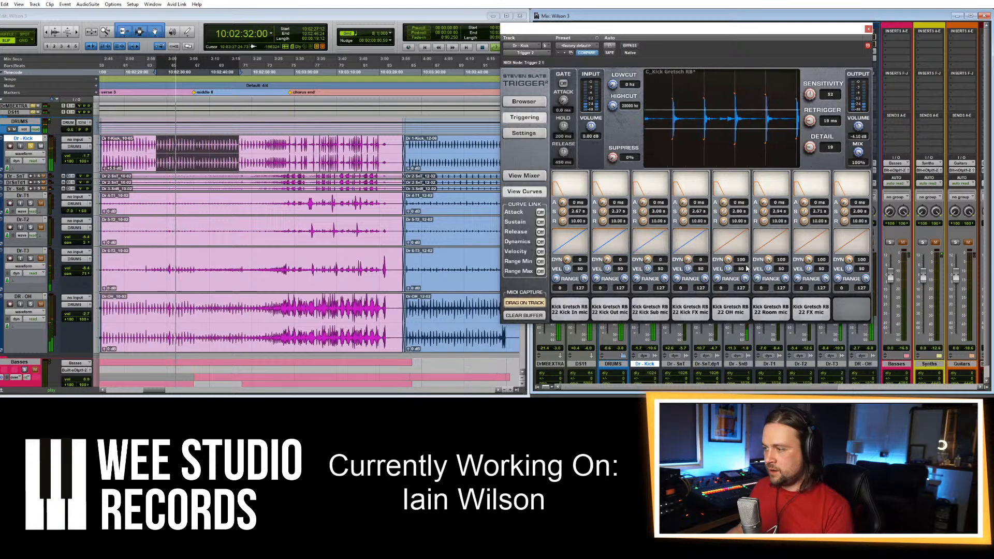
left_click_drag(729, 260, 730, 326)
left_click_drag(769, 260, 770, 326)
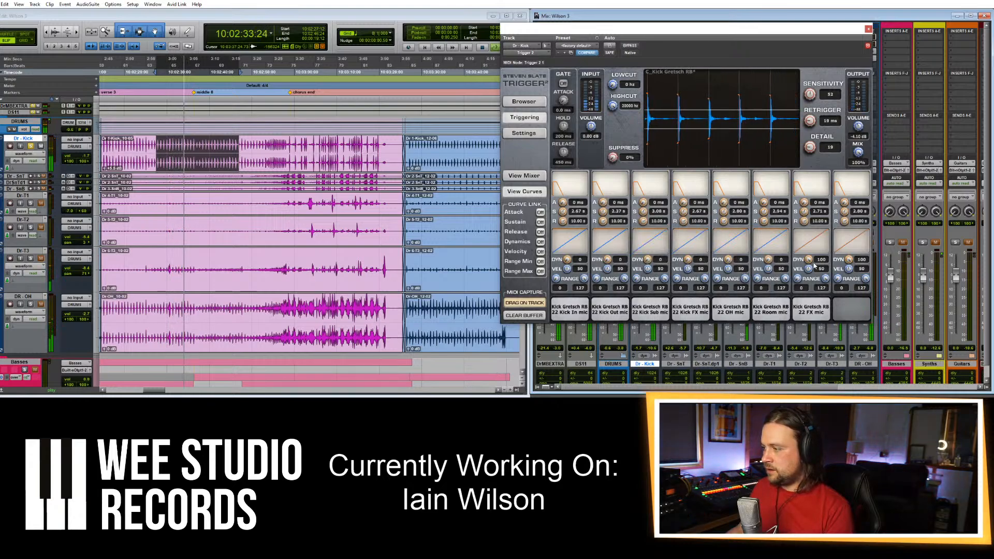
left_click_drag(809, 260, 811, 326)
left_click_drag(849, 260, 851, 326)
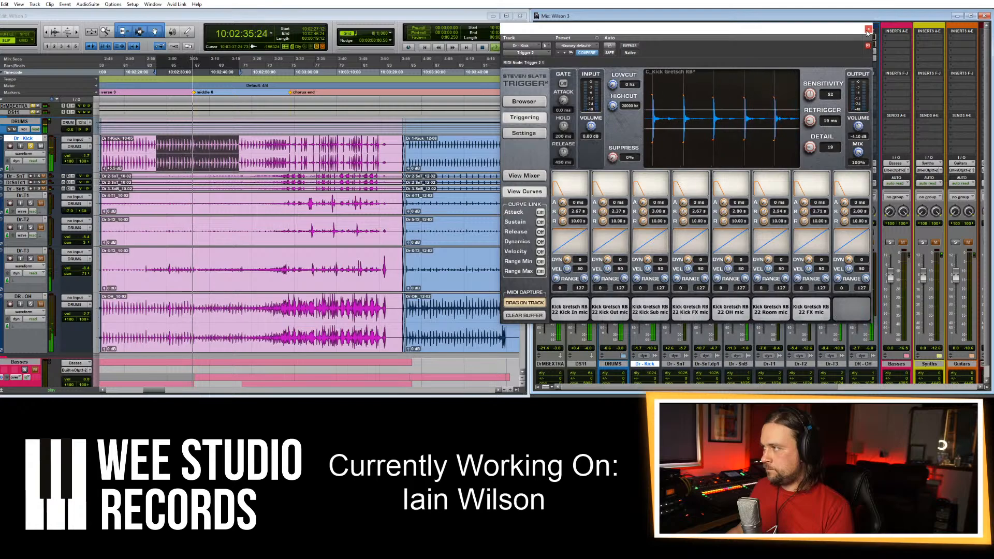
left_click(868, 30)
Clear the solos on Dr-Kick, DrMSEXTRA and DS11, and play the full mix into the middle 8.
left_click(36, 147)
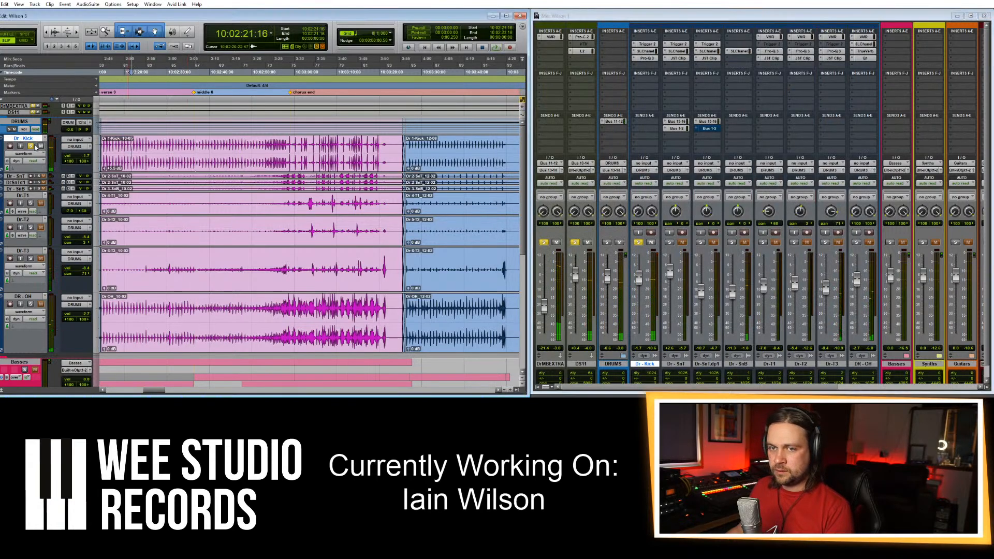
left_click(32, 106)
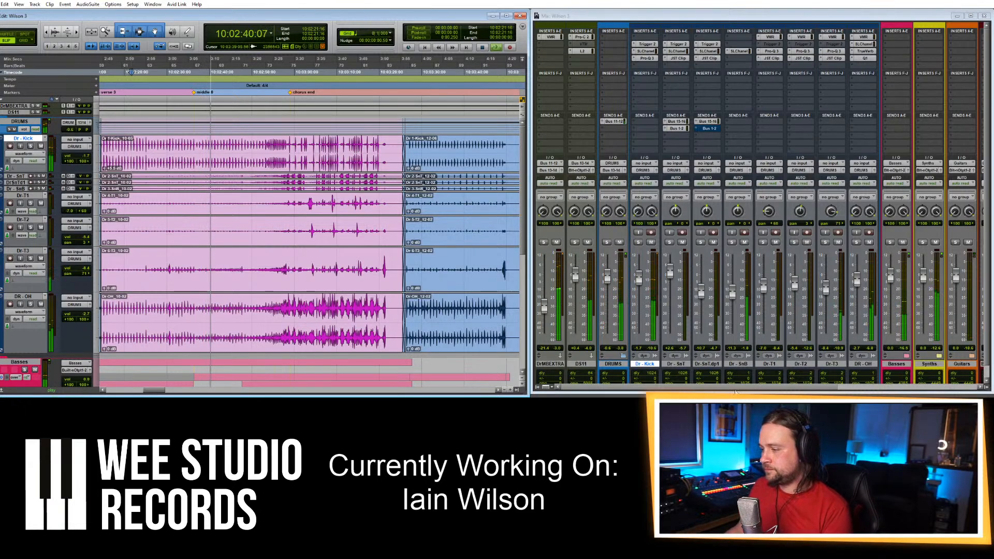
left_click(731, 243)
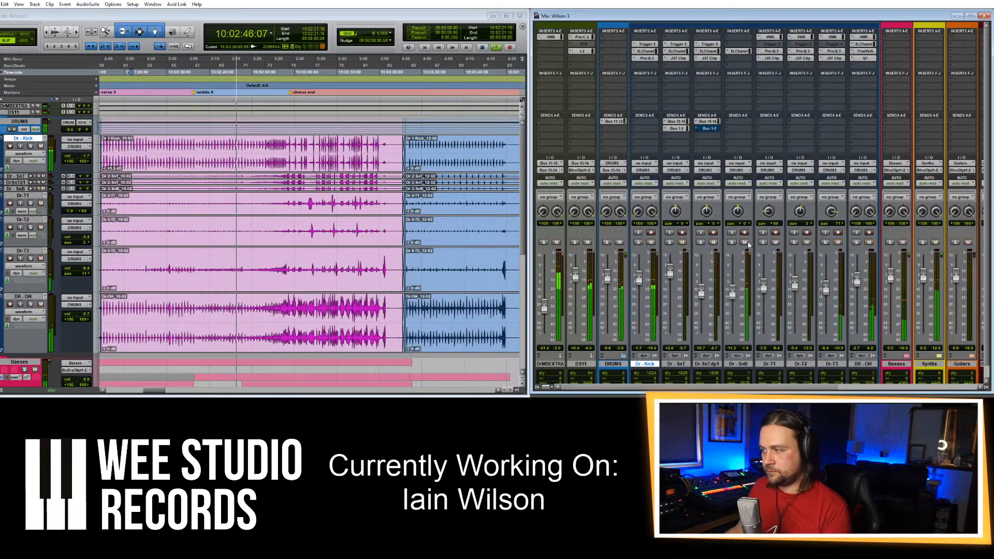
left_click(355, 19)
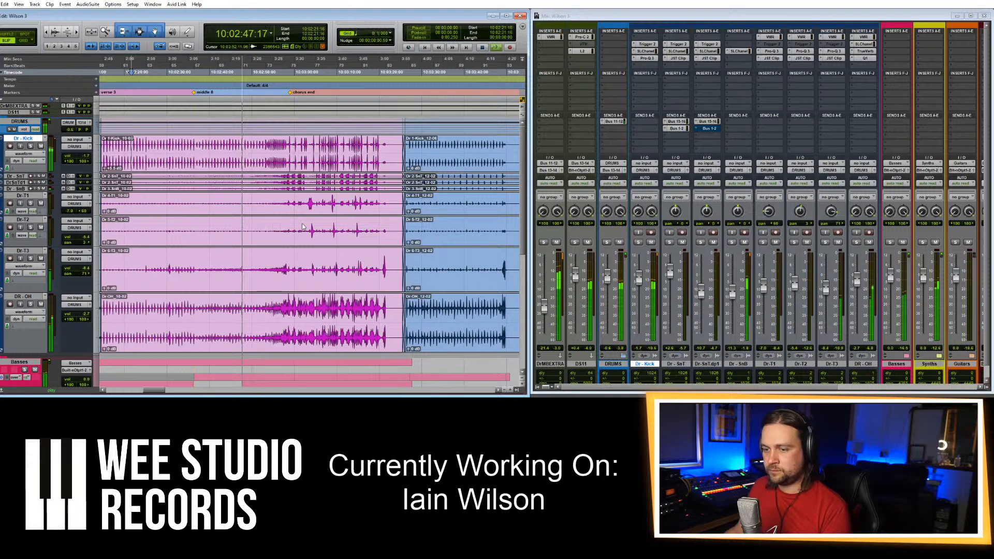
Play through chorus end while raising the tom faders to -1.7 dB on Dr-T1 and Dr-T3 and -4.1 dB on Dr-T2.
scroll(275, 288, "down", 2)
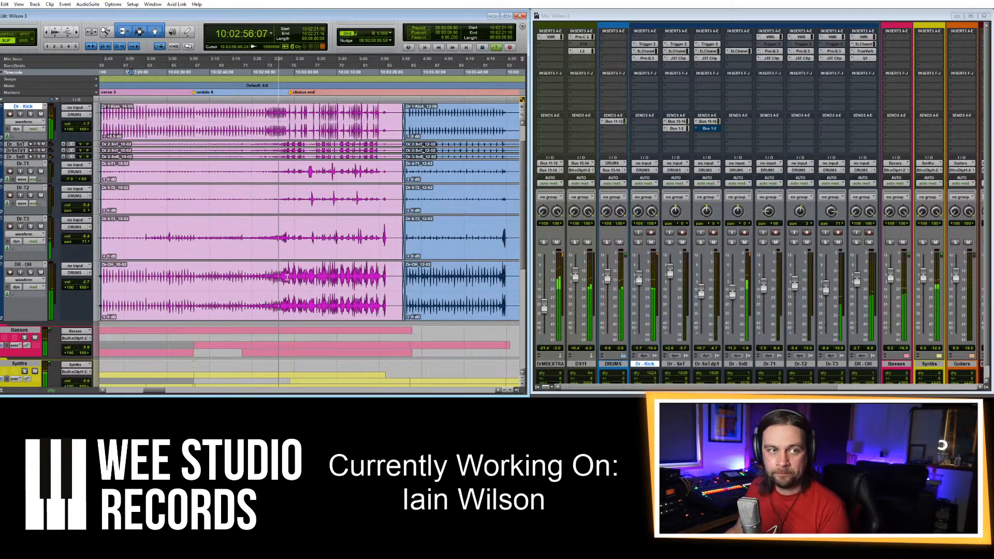
scroll(287, 278, "right", 2)
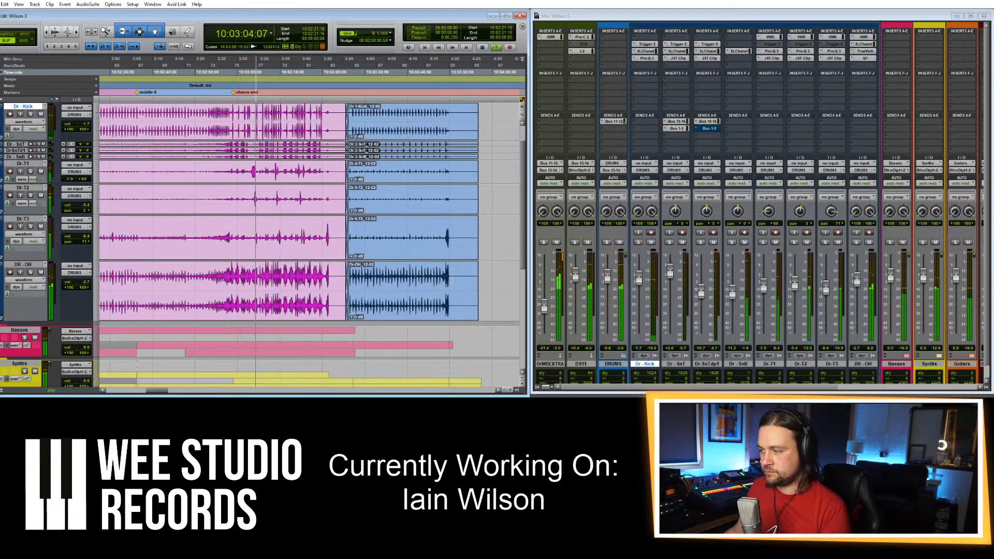
left_click(798, 286)
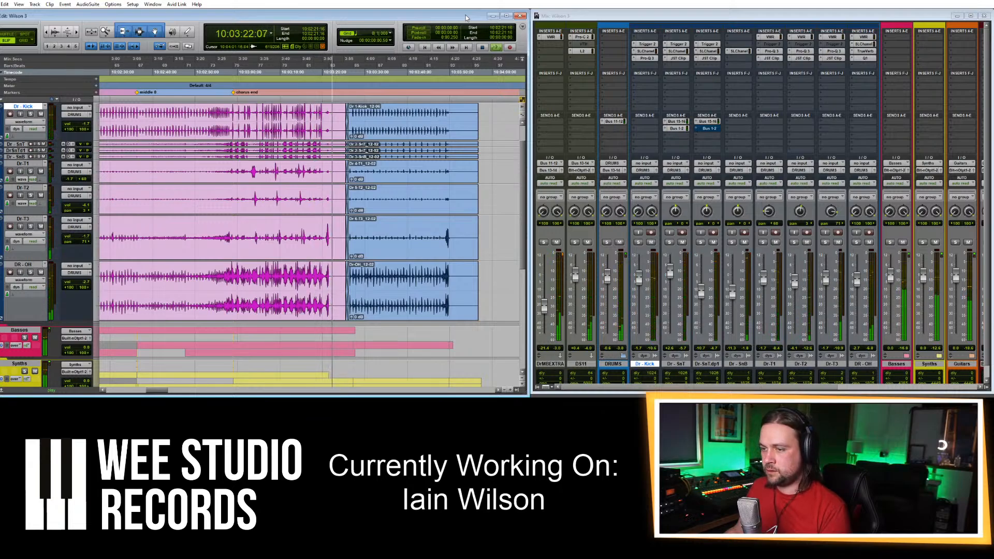
key("r")
key("r")
key("space")
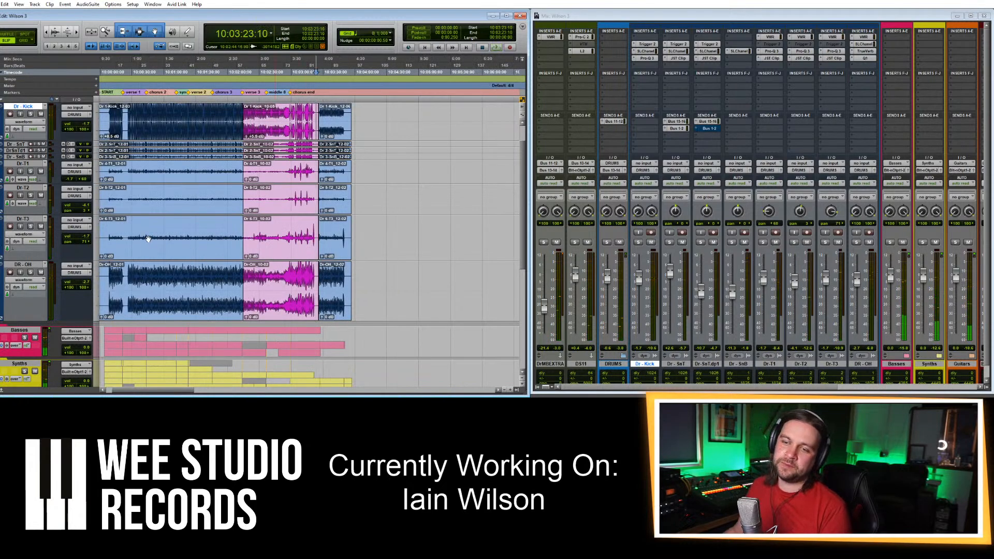
Play the song from shortly after the START marker and slightly lower the Dr-Kick fader.
left_click(136, 230)
key("t")
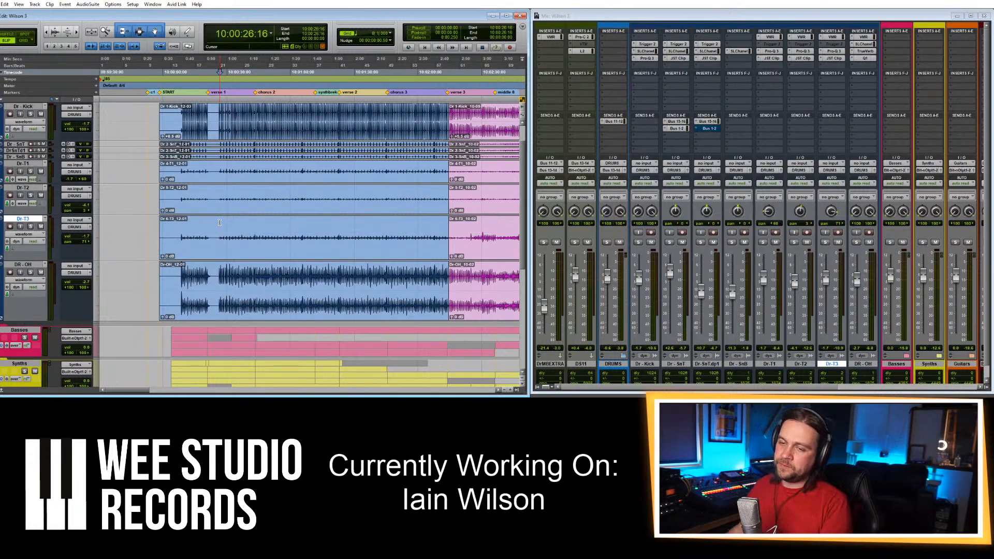
key("t")
key("t")
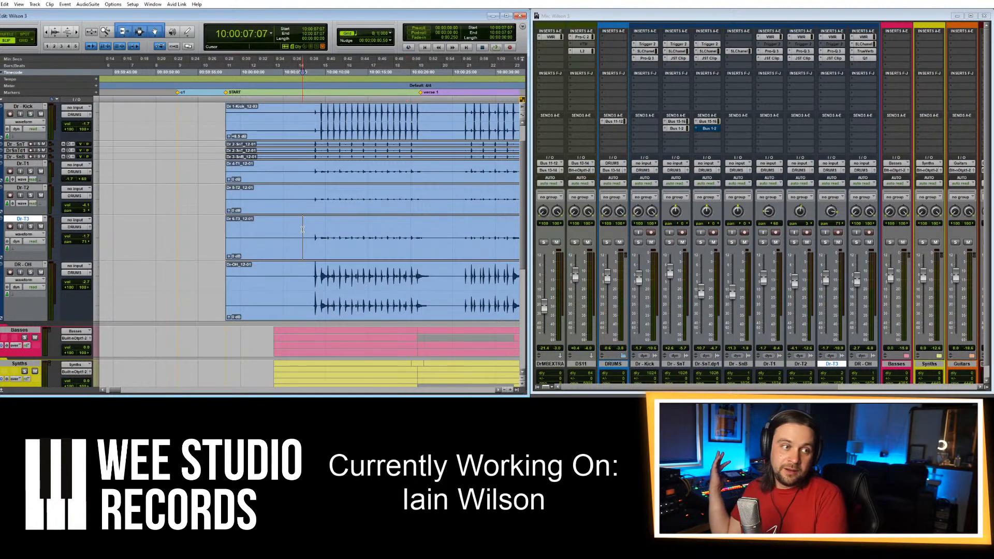
key("space")
key("r")
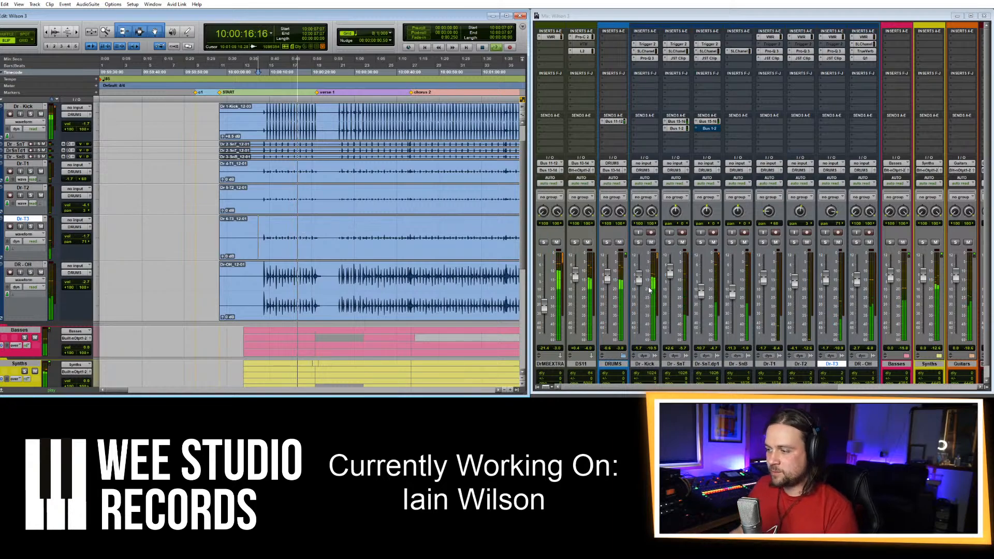
left_click_drag(640, 283, 641, 287)
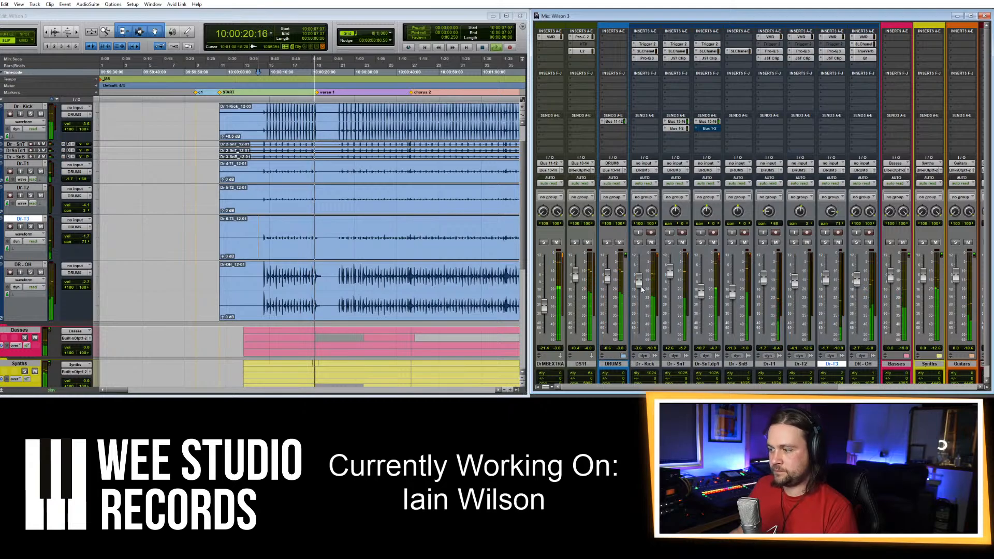
Insert the C4 multiband processor in the first insert slot of Master 1 and check its response during playback.
scroll(916, 381, "right", 5)
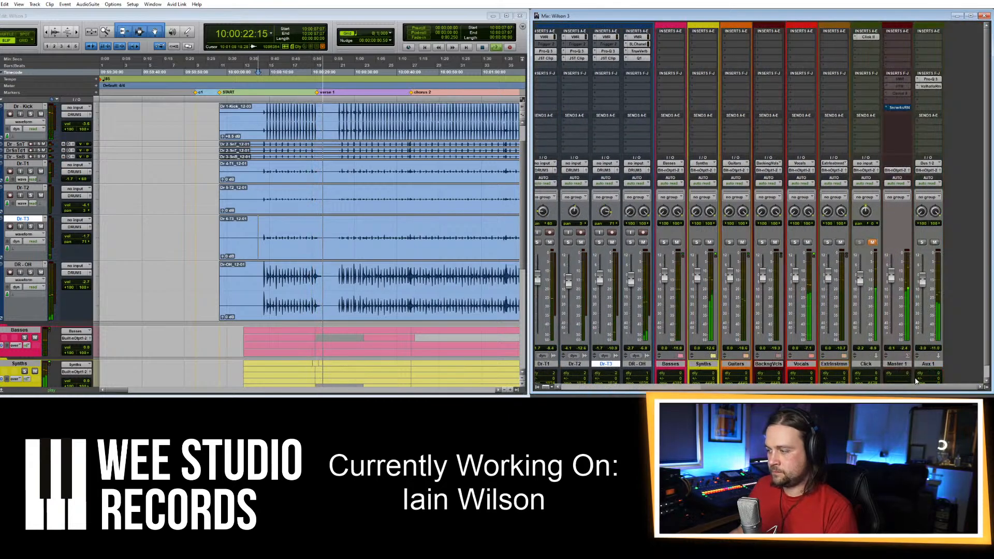
left_click(902, 37)
type("c")
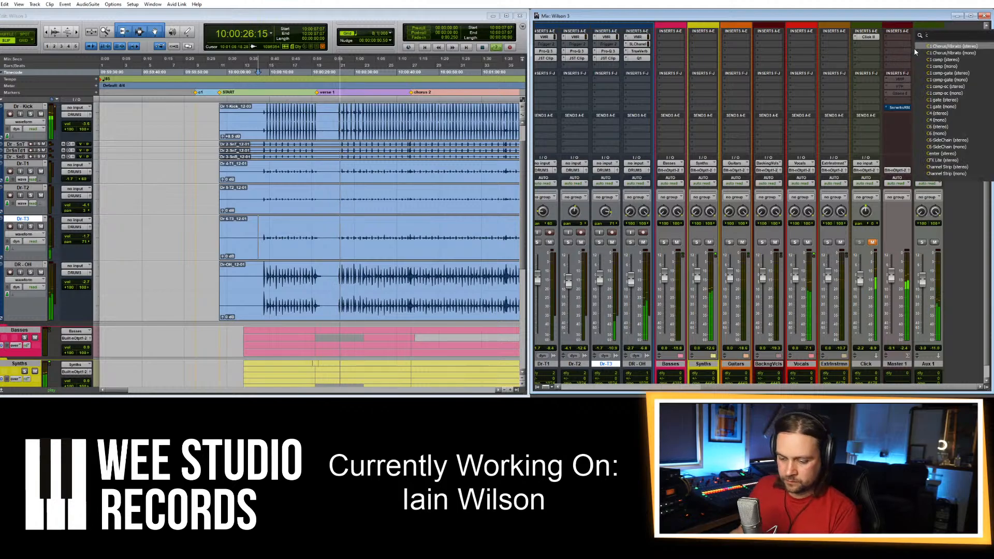
type("4")
left_click(925, 47)
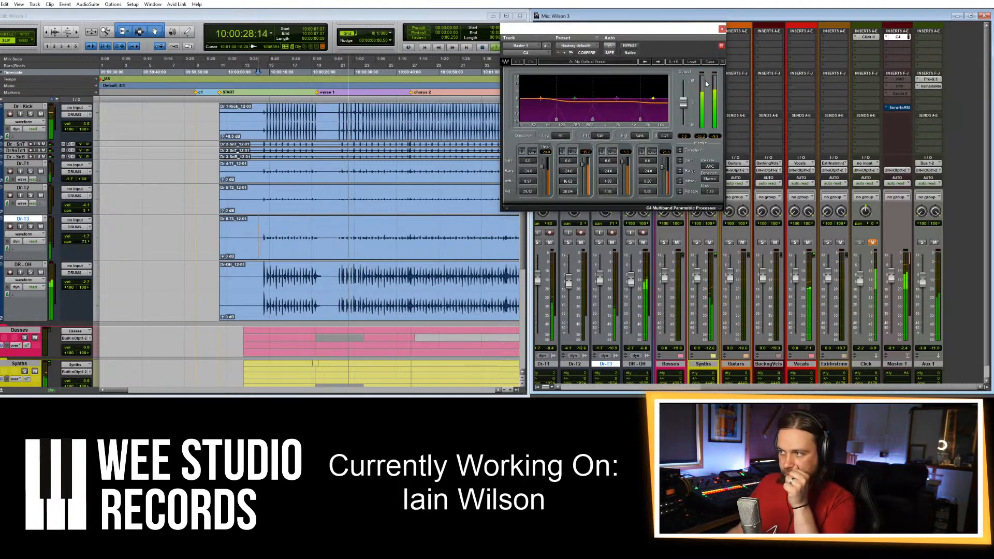
left_click(722, 28)
left_click(455, 16)
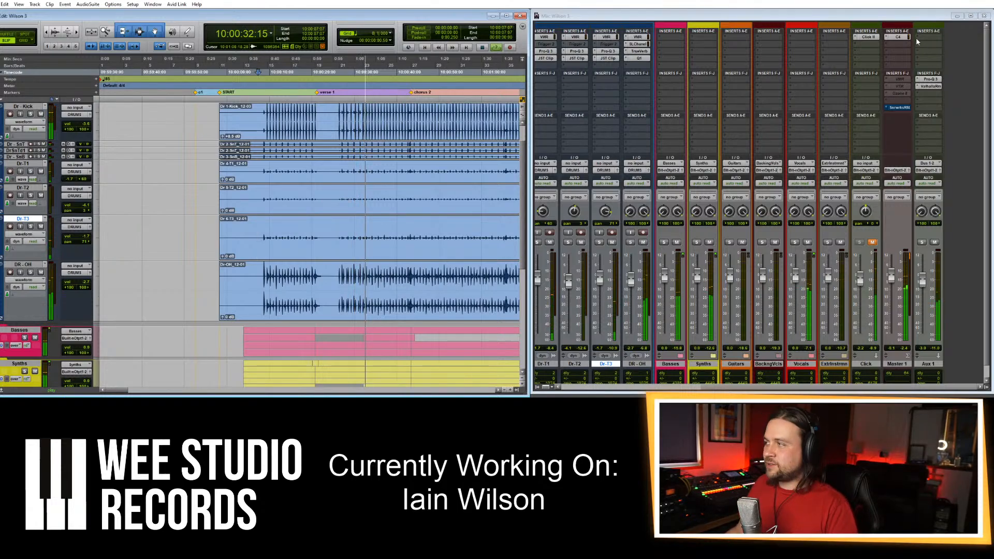
left_click(898, 37)
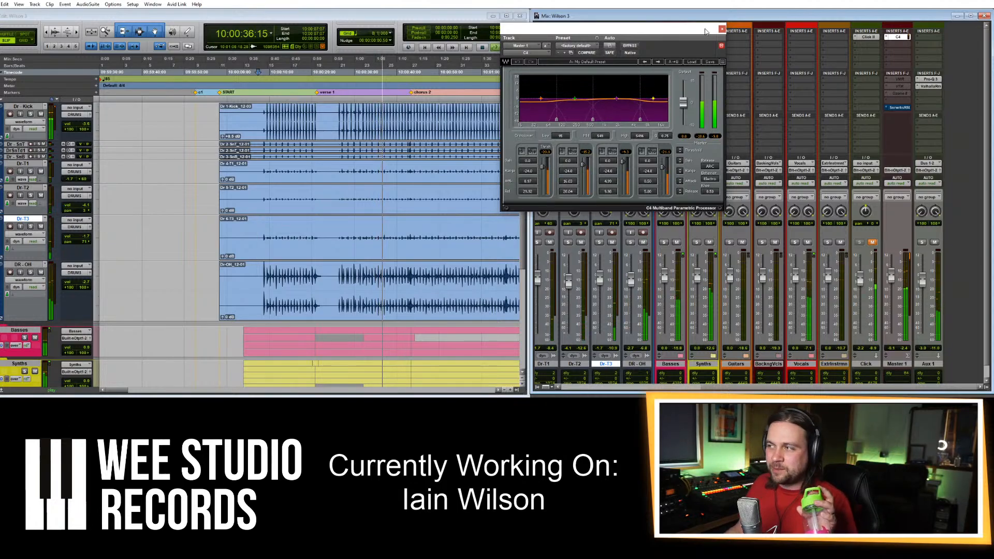
left_click(721, 29)
left_click(459, 14)
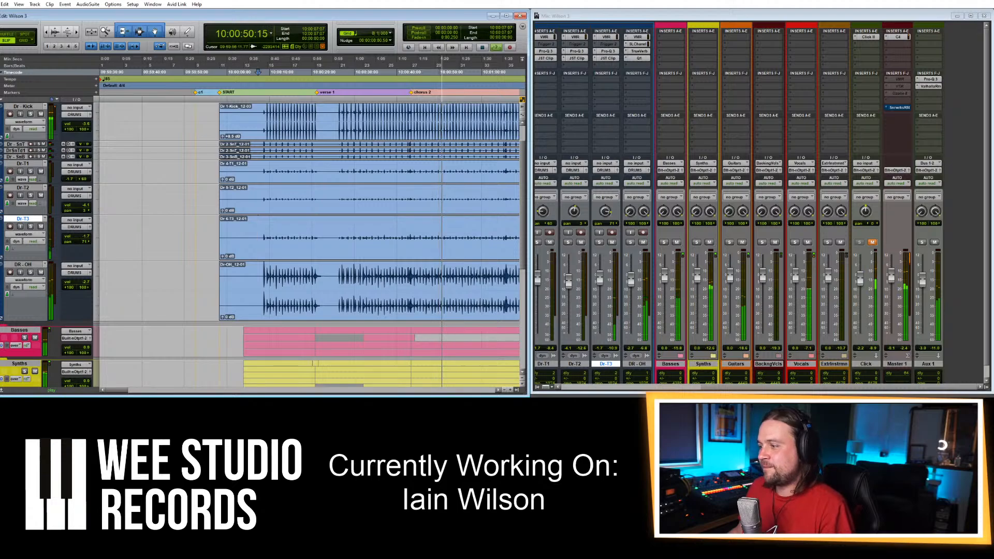
Lower the Dr-Kick fader further, to about -4.9 dB, while the song plays.
left_click_drag(738, 388, 549, 391)
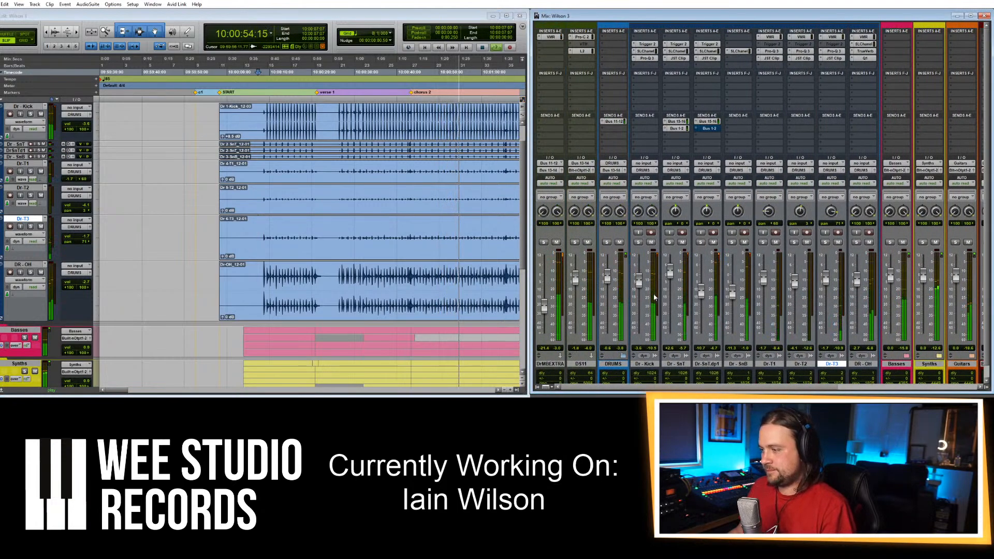
left_click_drag(640, 285, 641, 289)
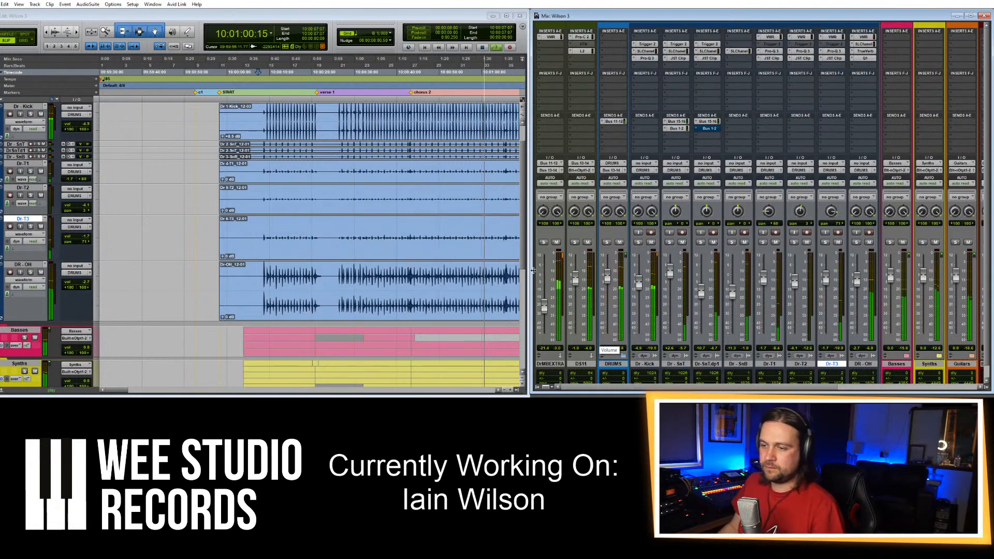
Shrink all tracks to a minimal height and solo the Basses folder track.
left_click_drag(41, 160, 41, 148)
left_click_drag(633, 388, 666, 388)
left_click(798, 242)
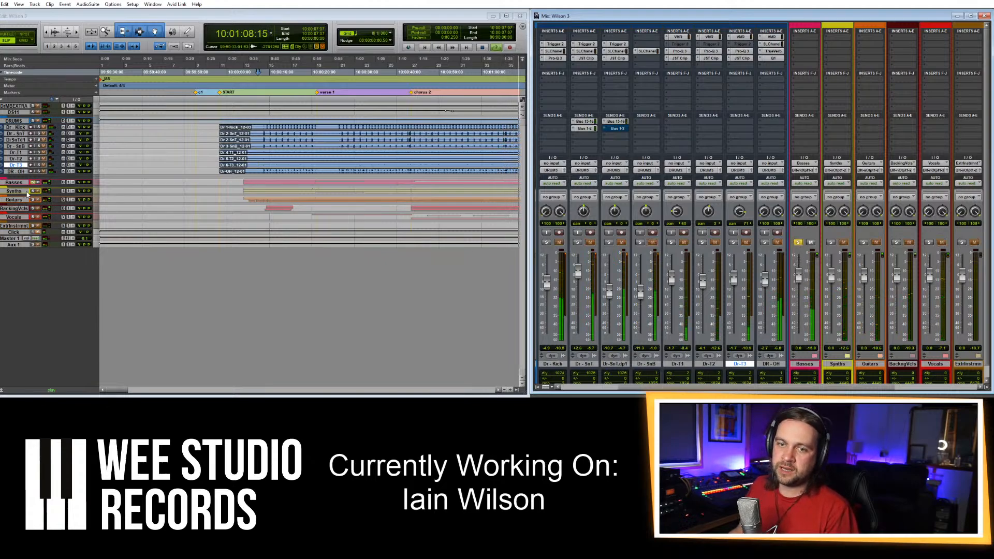
Enlarge the Basses folder track and expand it to show its member tracks across the whole song.
left_click_drag(46, 187, 64, 248)
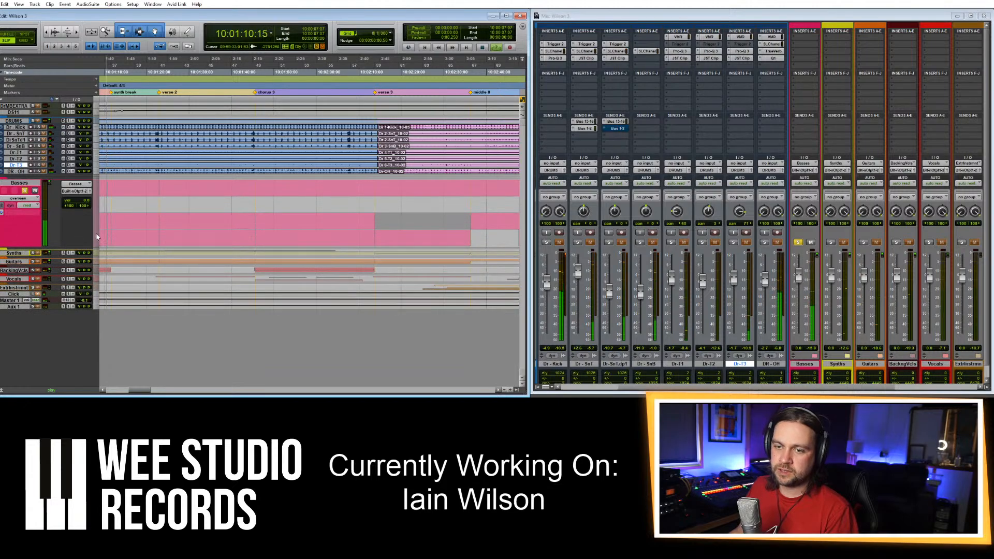
key("r")
key("r")
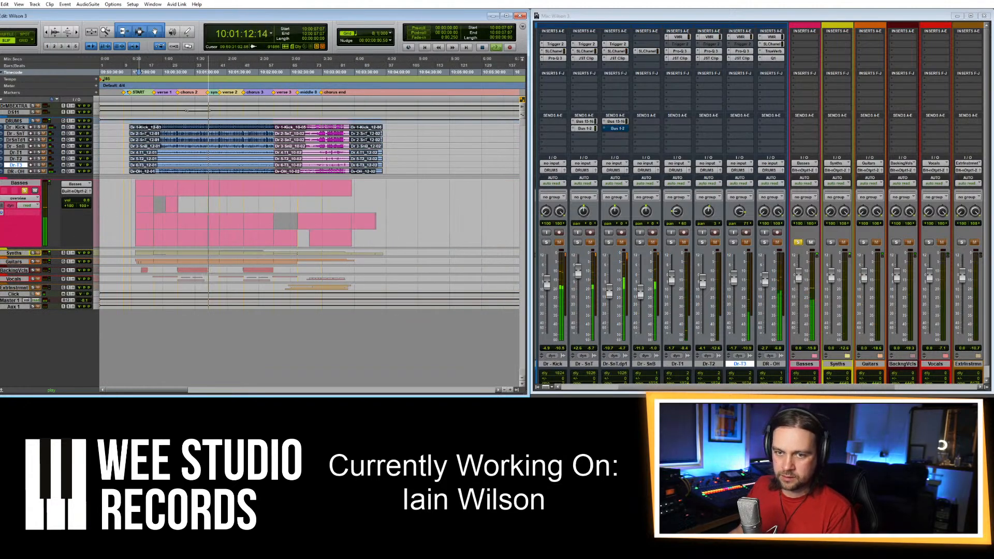
left_click(2, 183)
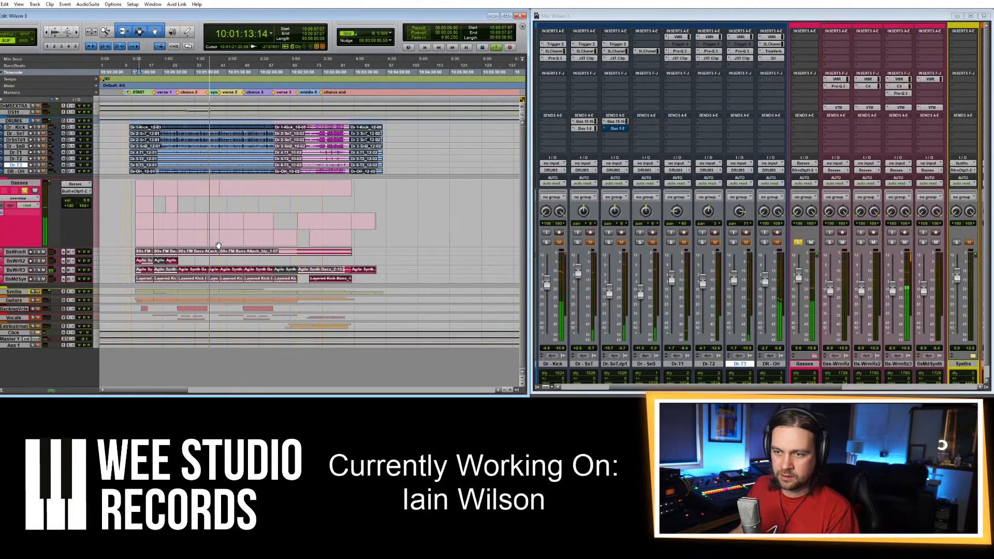
Audition the basses with the drums from points in the opening section, verse 1 and the synth break.
left_click(140, 260)
key("space")
key("space")
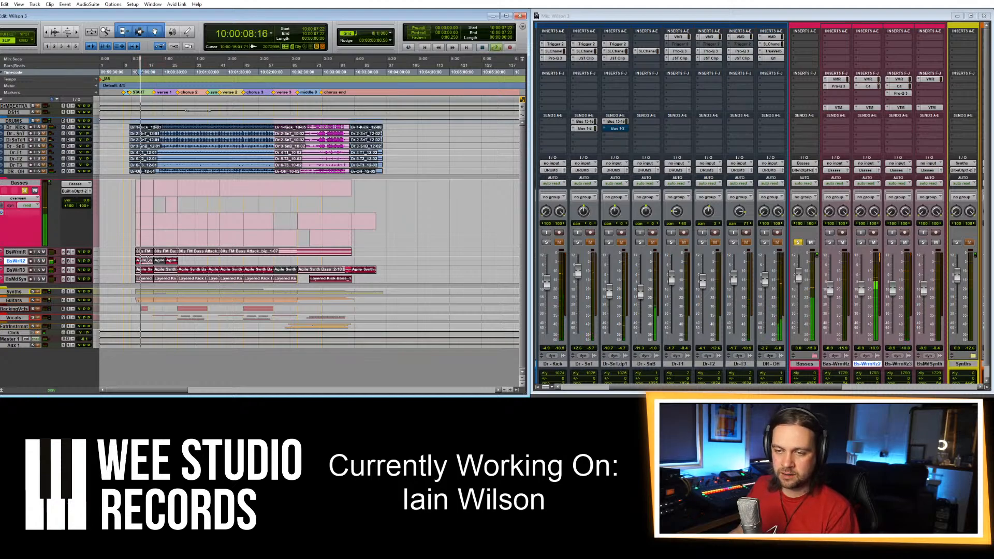
key("space")
key("space")
left_click(171, 261)
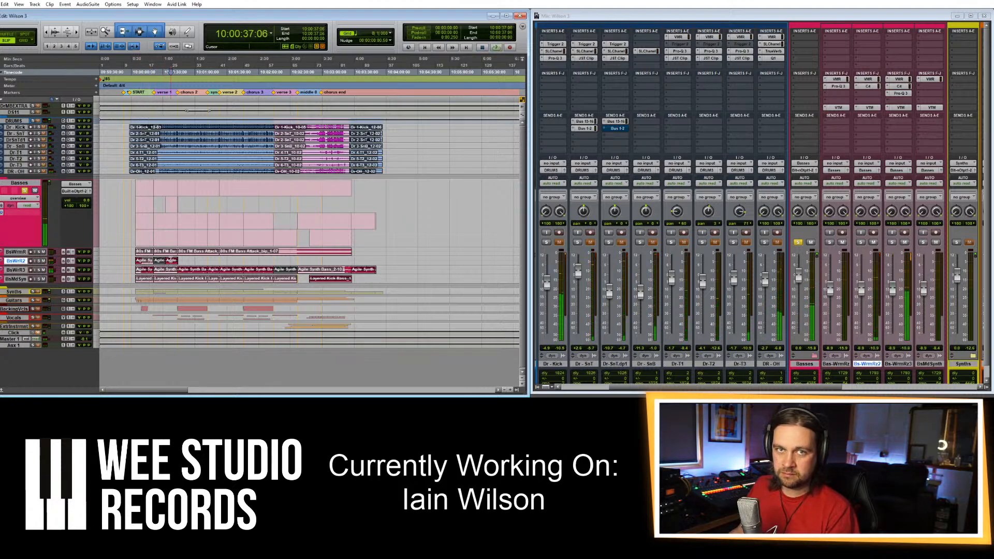
key("space")
key("space")
left_click(213, 260)
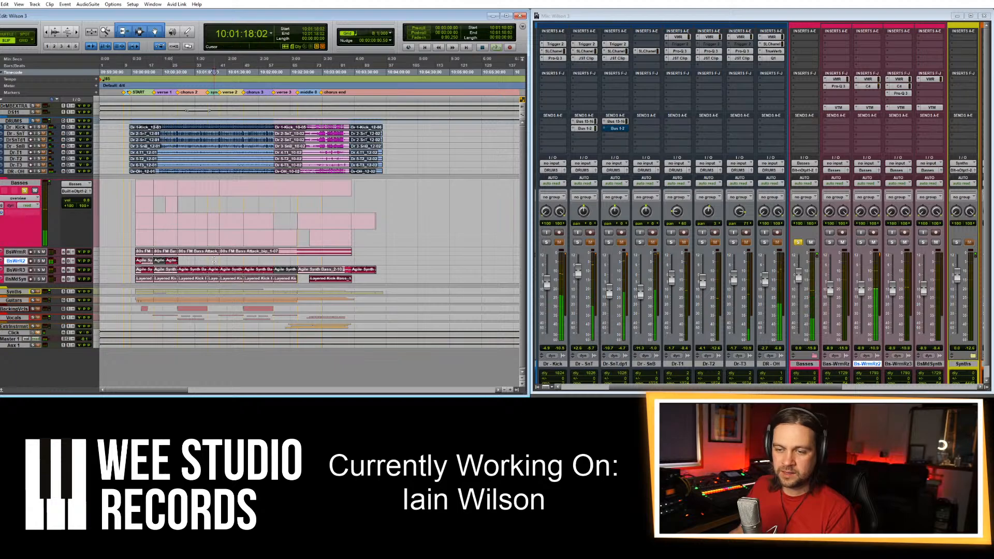
key("space")
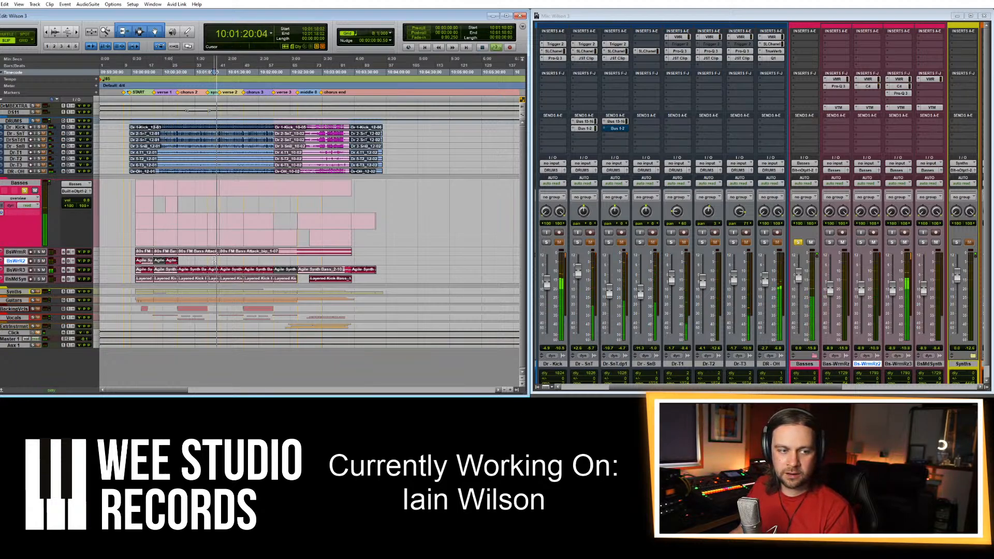
key("space")
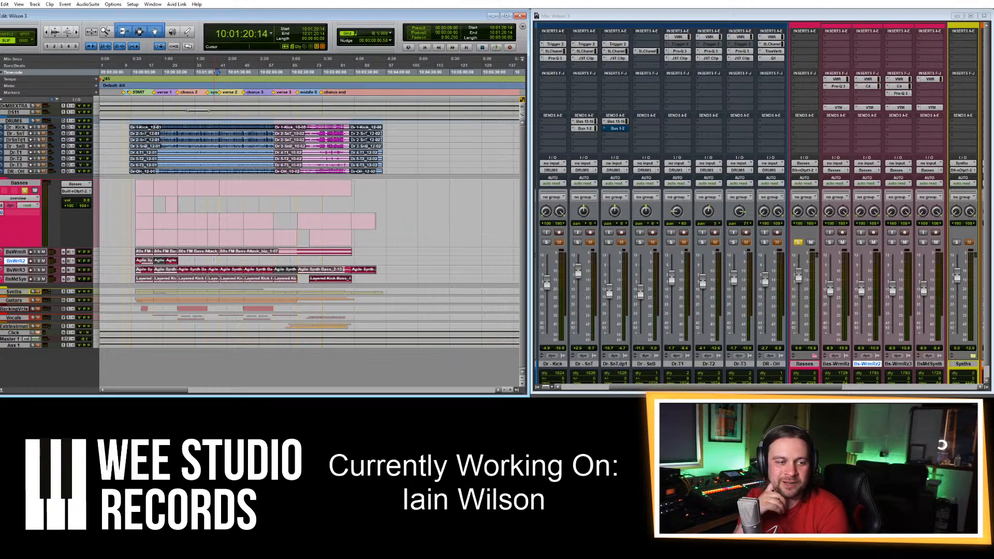
Audition the basses with the drums in the middle 8 and through the end of the final chorus.
left_click(309, 261)
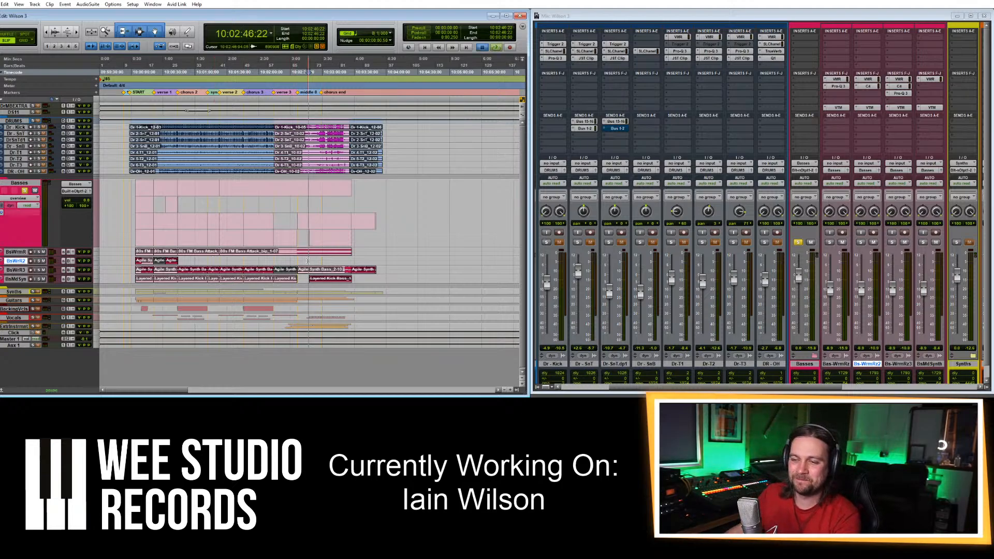
key("space")
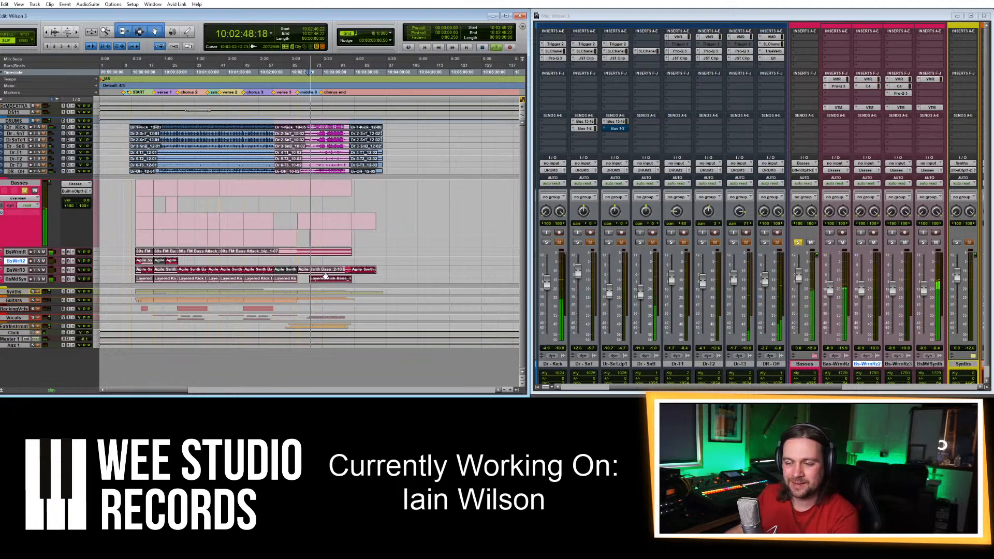
left_click(326, 280)
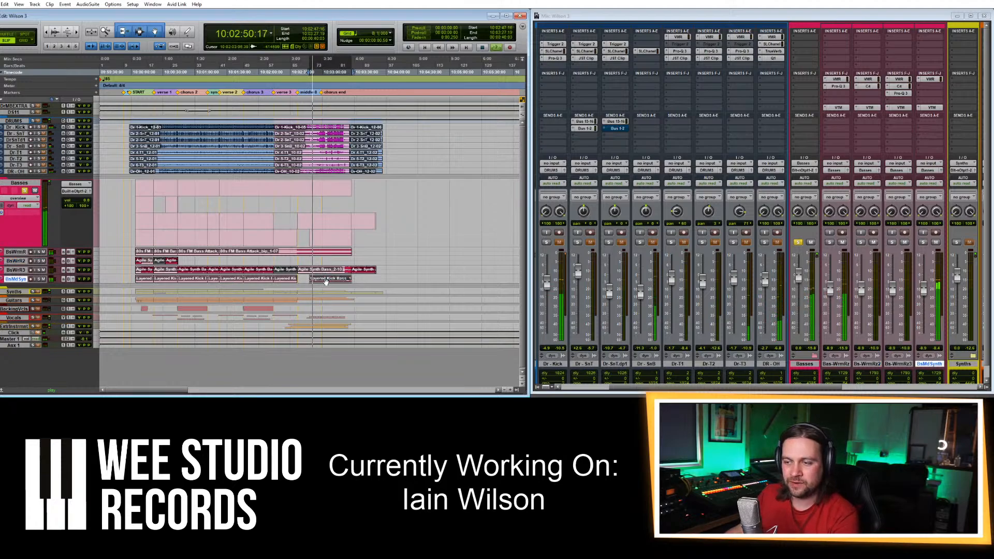
key("space")
left_click(344, 260)
key("space")
key("t")
key("t")
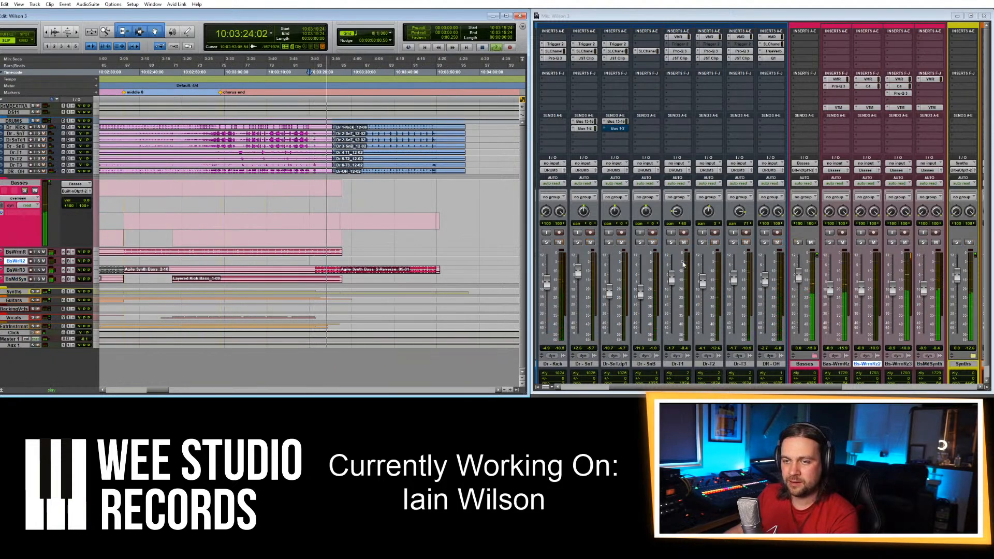
key("r")
key("r")
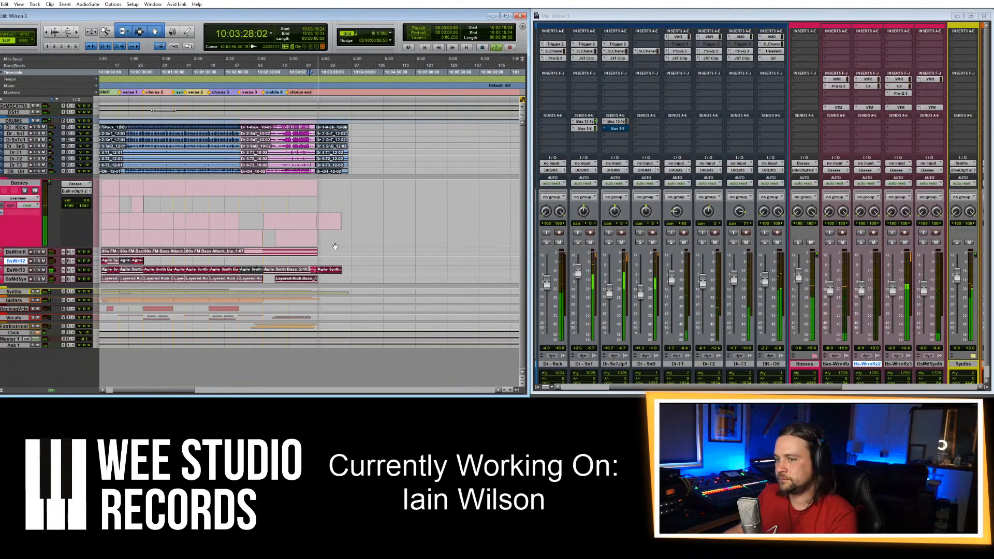
Trim the end of the last 80s FM Bass Attack clip back to the start of the reversed Agile Synth Bass clip.
key("space")
left_click(312, 262)
key("t")
key("t")
key("t")
key("t")
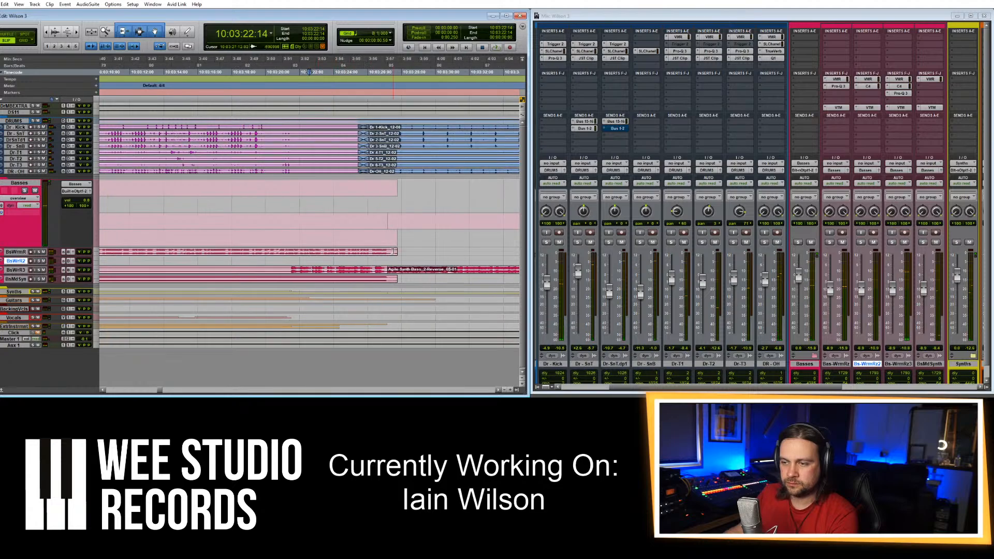
left_click_drag(397, 252, 309, 250)
key("t")
key("r")
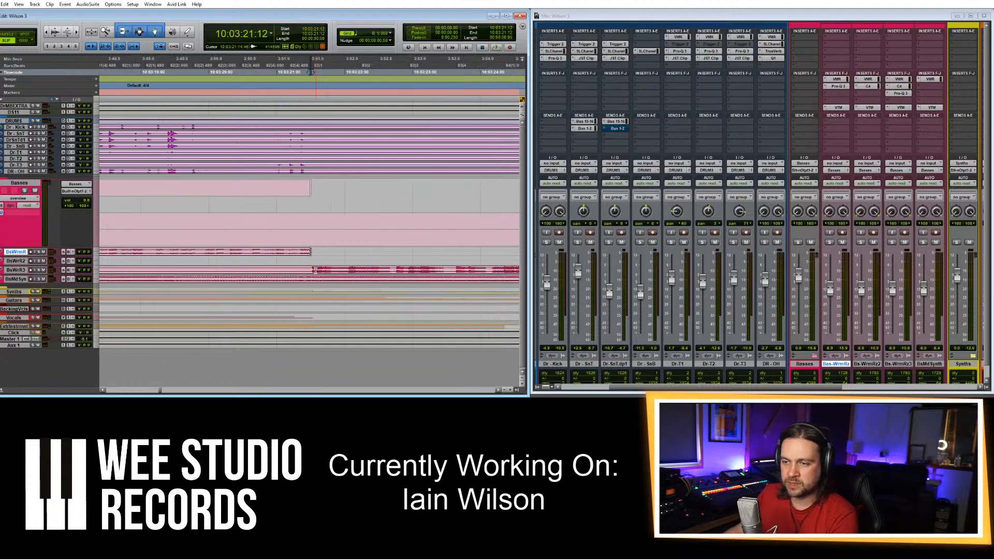
Play across the trimmed bass ending, turn off the Basses folder's solo and show the whole song.
key("r")
key("r")
key("space")
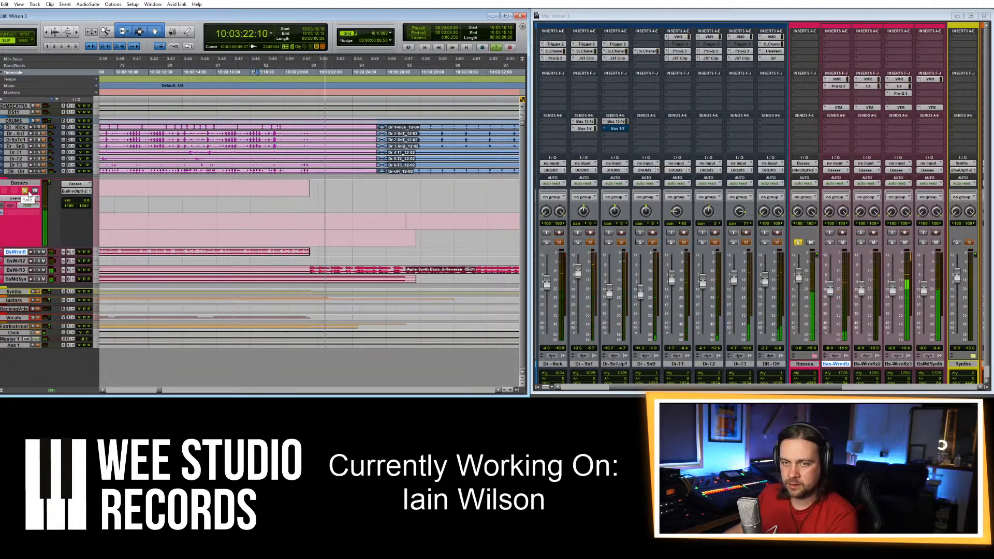
left_click(24, 191)
key("r")
key("r")
key("r")
key("r")
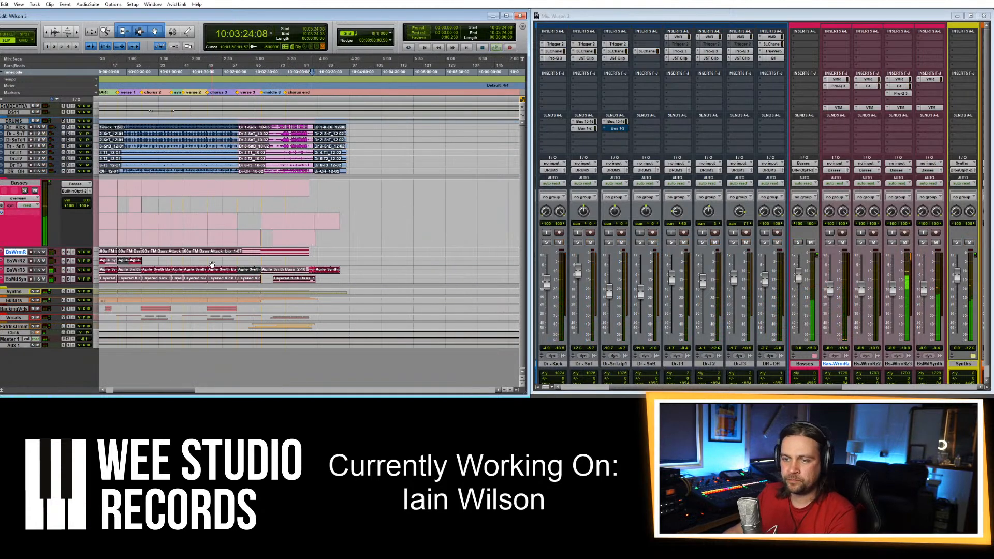
key("r")
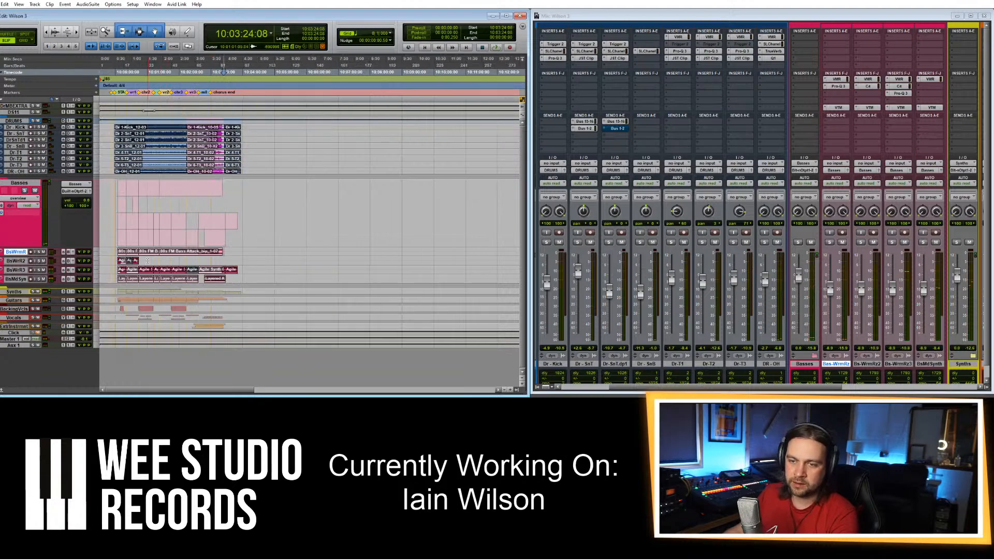
Play the song from about 10:01:01 and insert the Virtual Mix Rack plug-in in the Basses folder's first insert slot.
left_click(148, 260)
key("space")
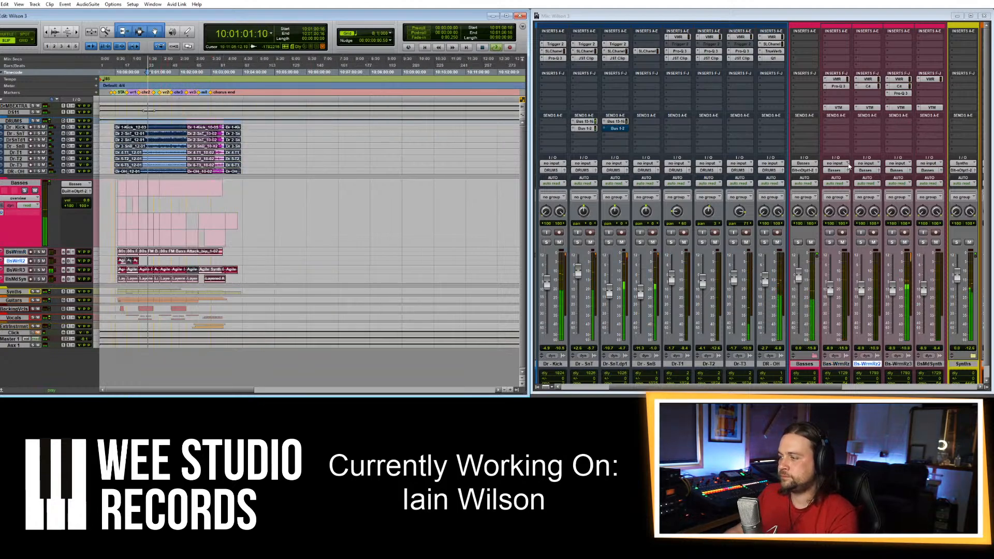
left_click(813, 37)
left_click(812, 37)
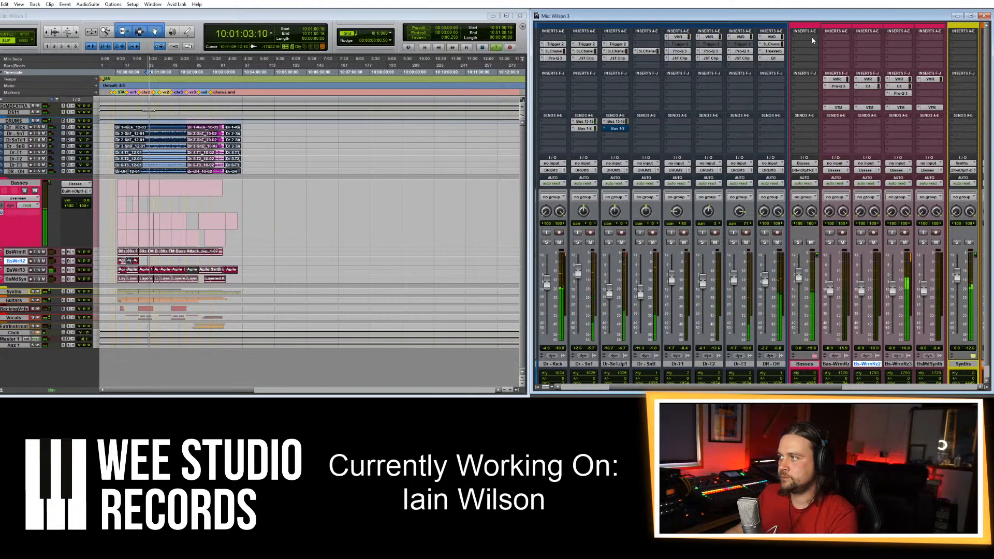
left_click(812, 37)
mouse_move(829, 59)
mouse_move(909, 68)
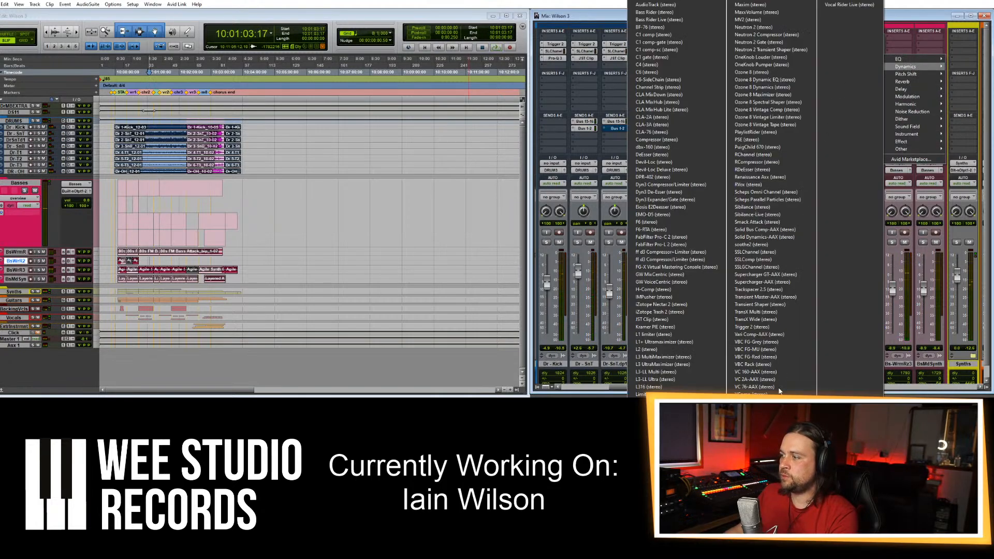
left_click(777, 402)
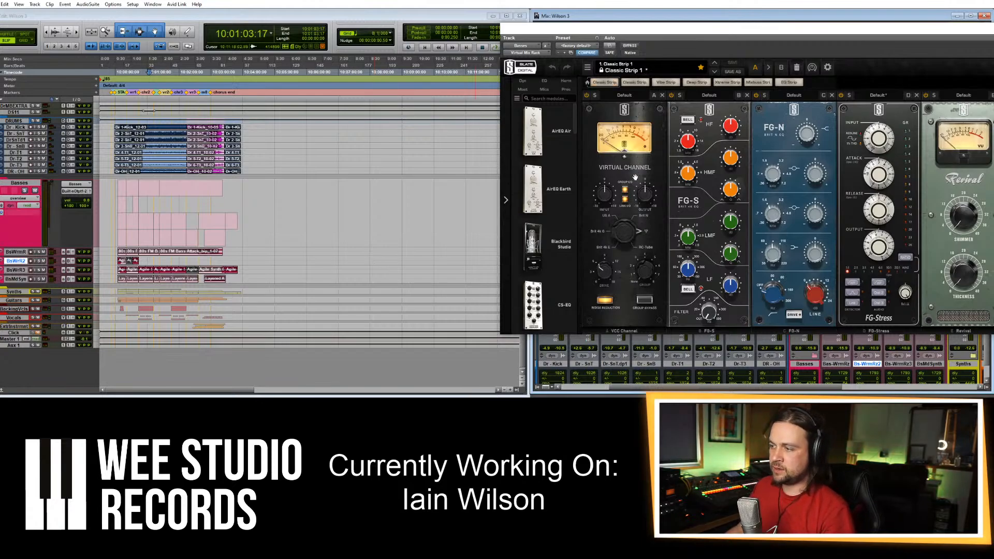
Play from about 10:00:57 and boost the FG-S highs on the Basses, with HF gain about +3.15 dB, adjusting the band frequencies.
left_click_drag(703, 31, 637, 38)
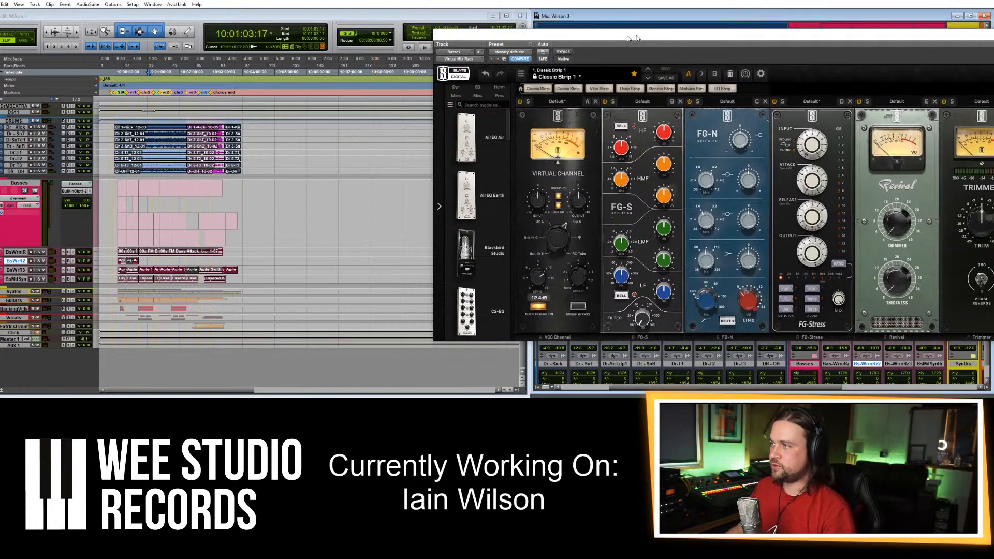
left_click(219, 265)
key("space")
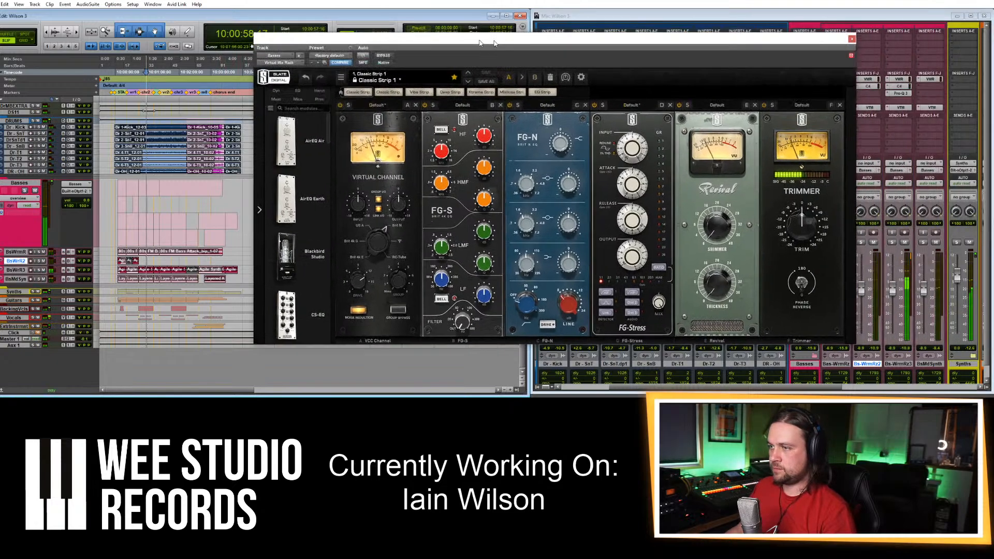
left_click_drag(480, 43, 423, 42)
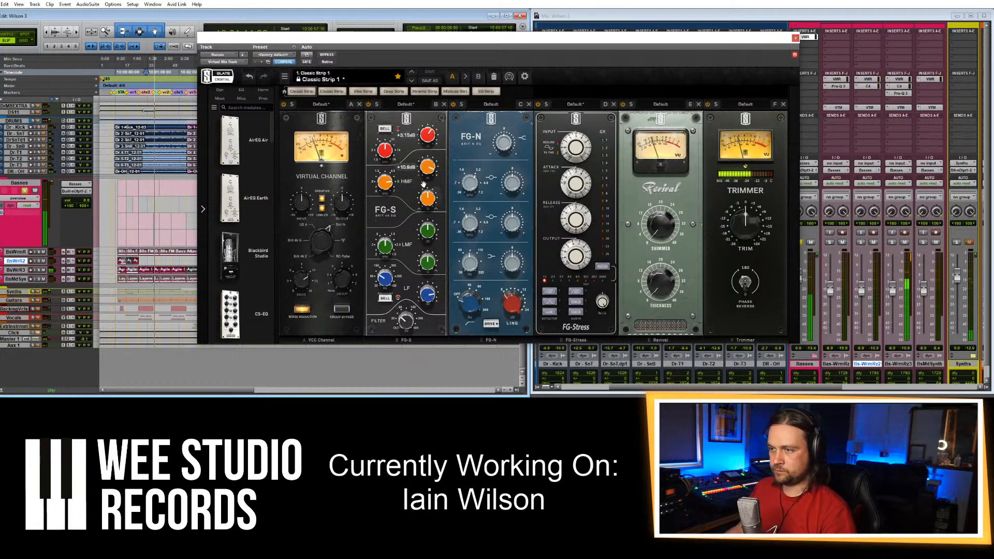
double_click(384, 149)
double_click(383, 179)
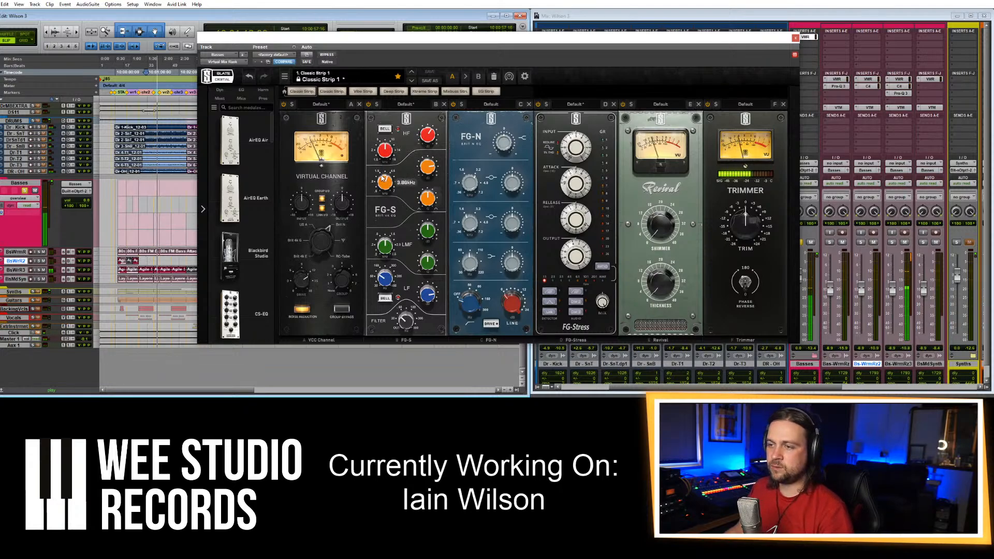
double_click(385, 244)
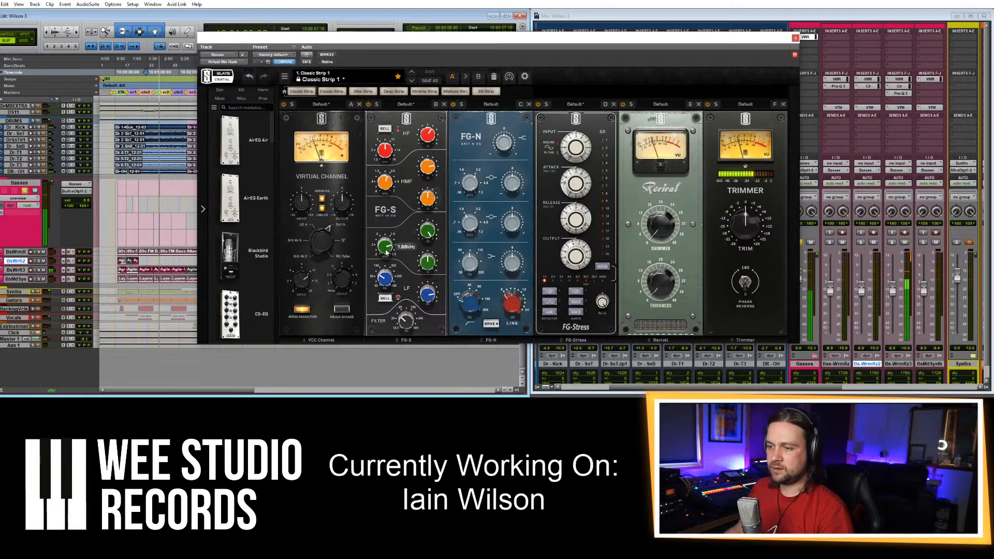
Sweep the FG-S LMF band with a boost, set it near 1.22 kHz and cut its gain by about 5.7 dB.
left_click_drag(427, 239, 420, 283)
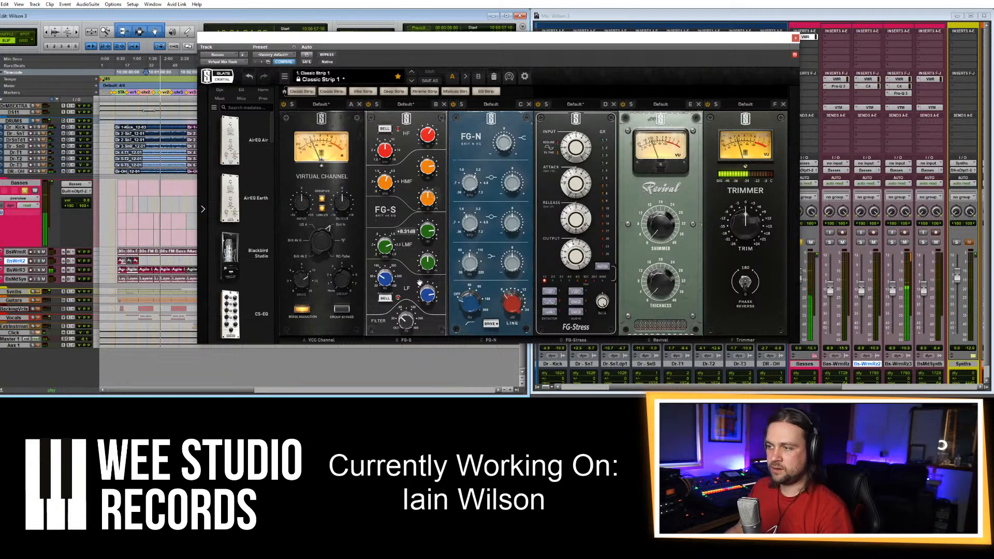
left_click_drag(386, 247, 384, 294)
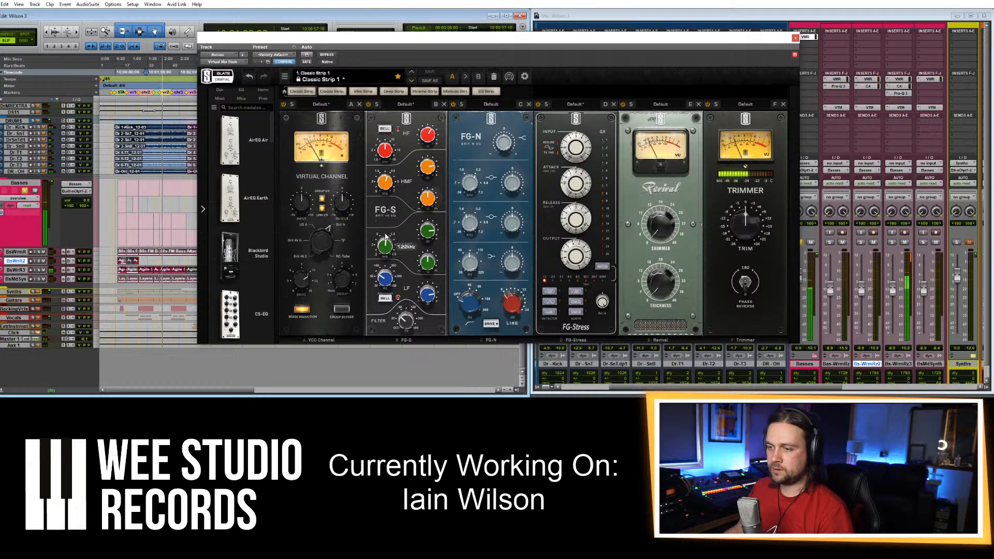
left_click_drag(424, 277, 426, 244)
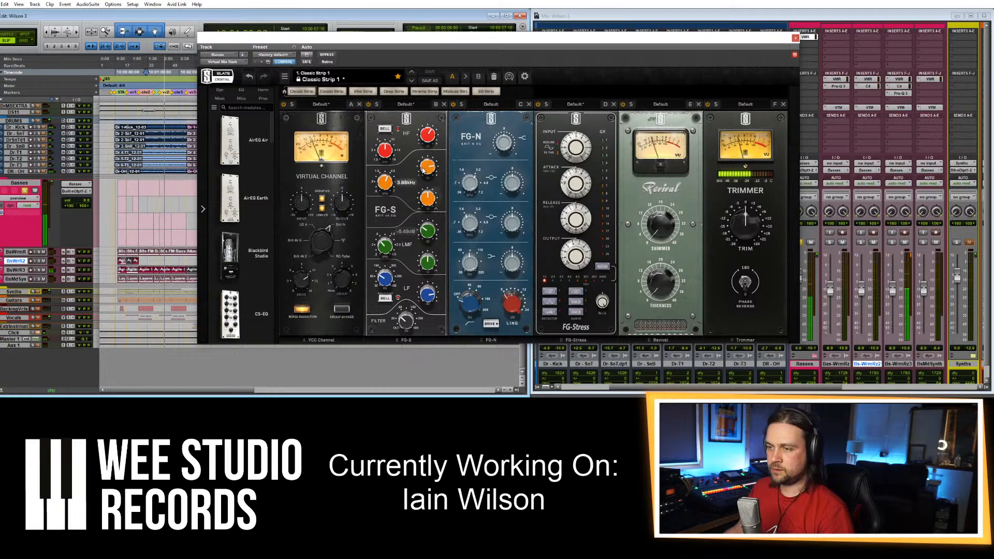
left_click_drag(383, 216, 382, 213)
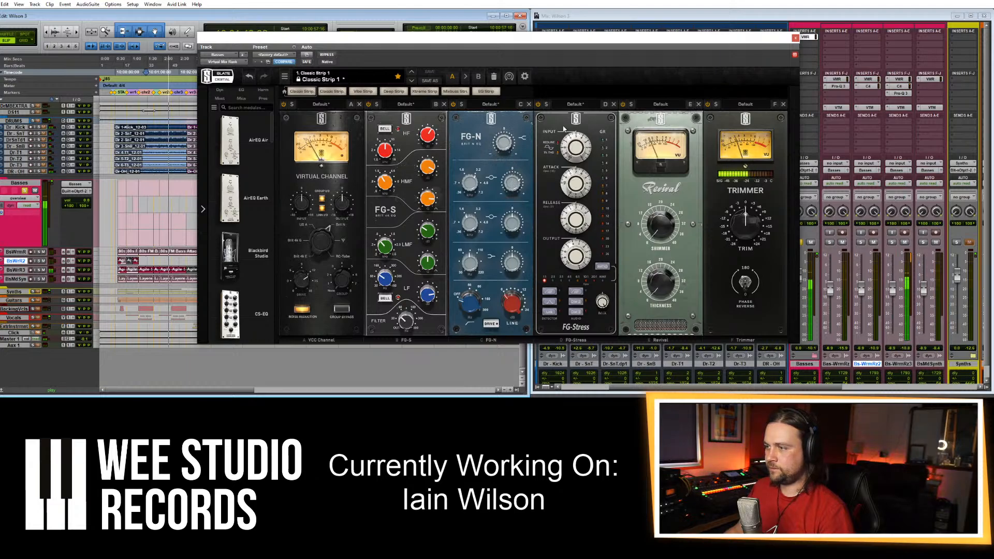
Remove the FG-Stress and Revival modules from the Basses' Virtual Mix Rack and close the plug-in.
left_click(613, 105)
left_click(613, 104)
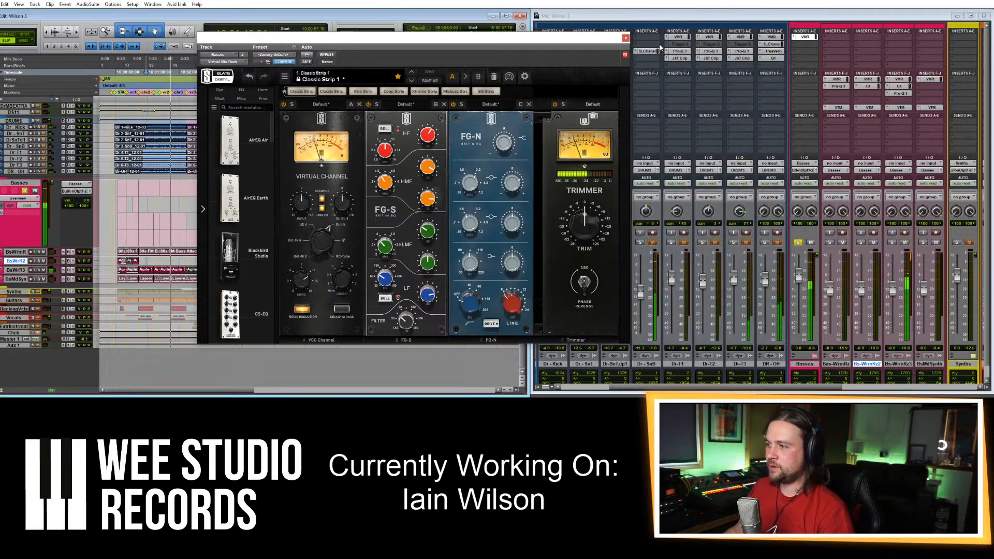
left_click(626, 38)
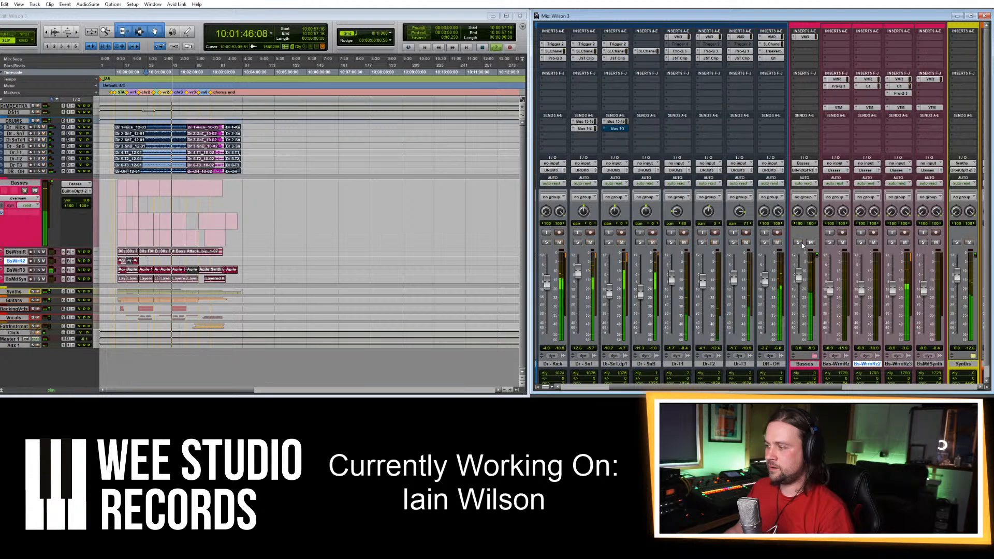
Reopen the Basses' Virtual Mix Rack, set the FG-S HMF gain to about +3.9 dB, fine-tune the HF gain and close it.
left_click(364, 17)
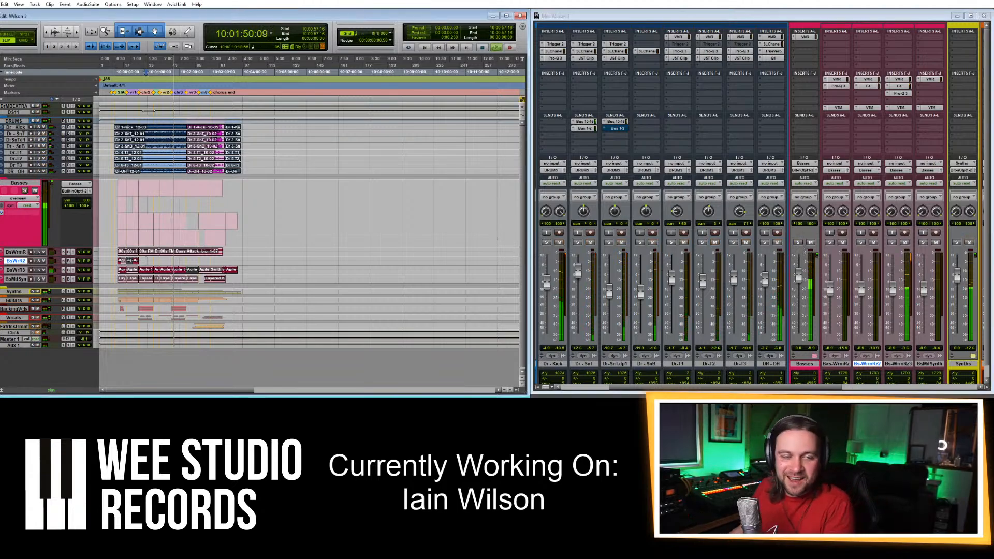
left_click(806, 37)
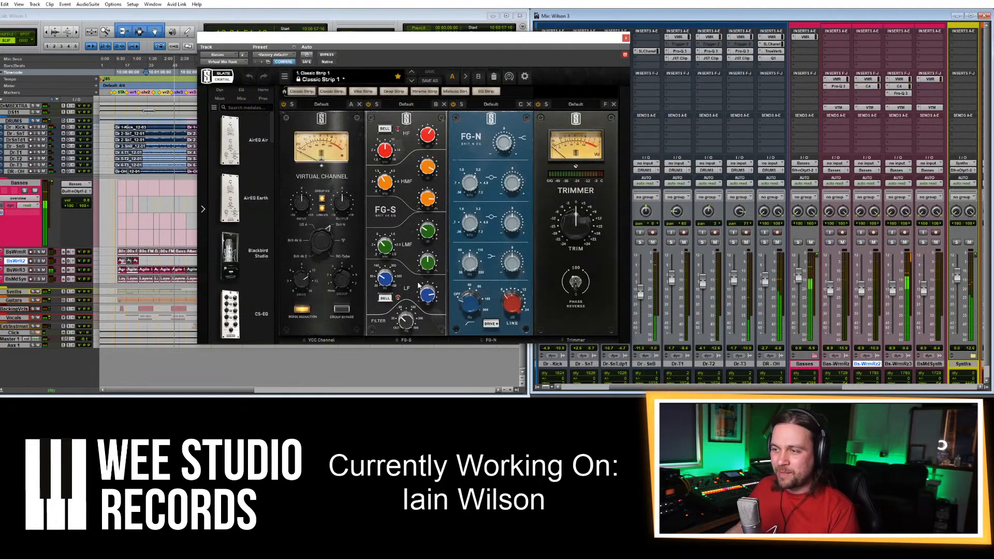
left_click_drag(421, 168, 420, 175)
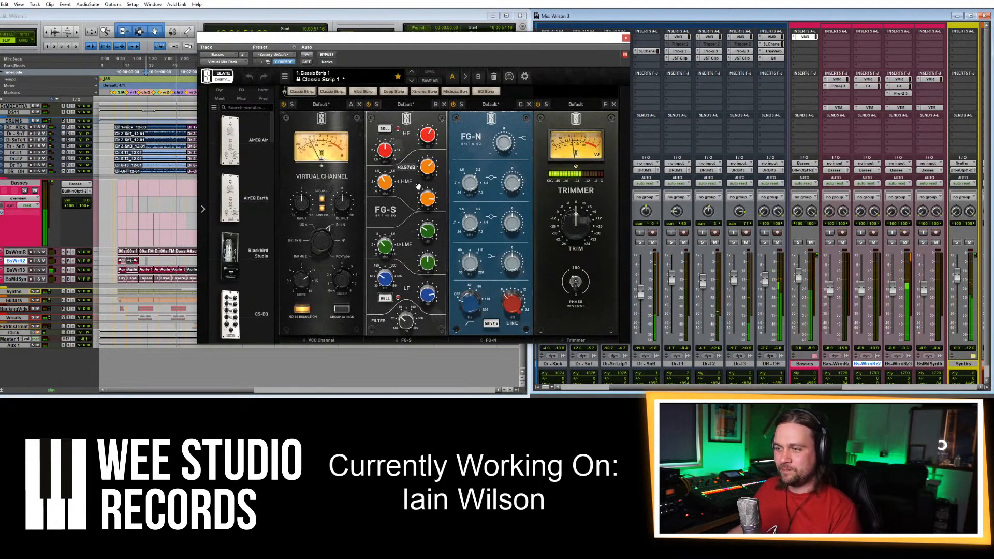
left_click_drag(434, 133, 435, 128)
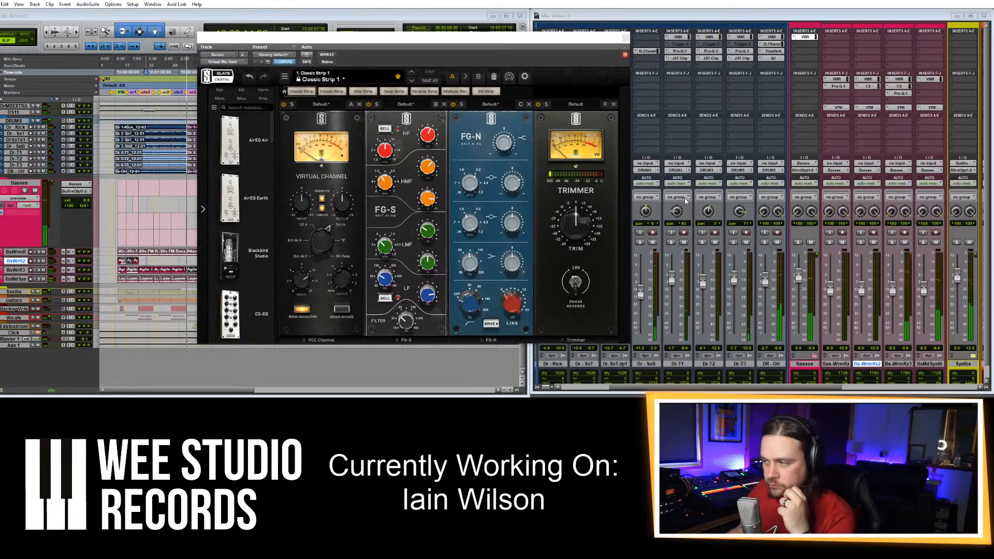
left_click_drag(522, 42, 634, 60)
left_click(740, 55)
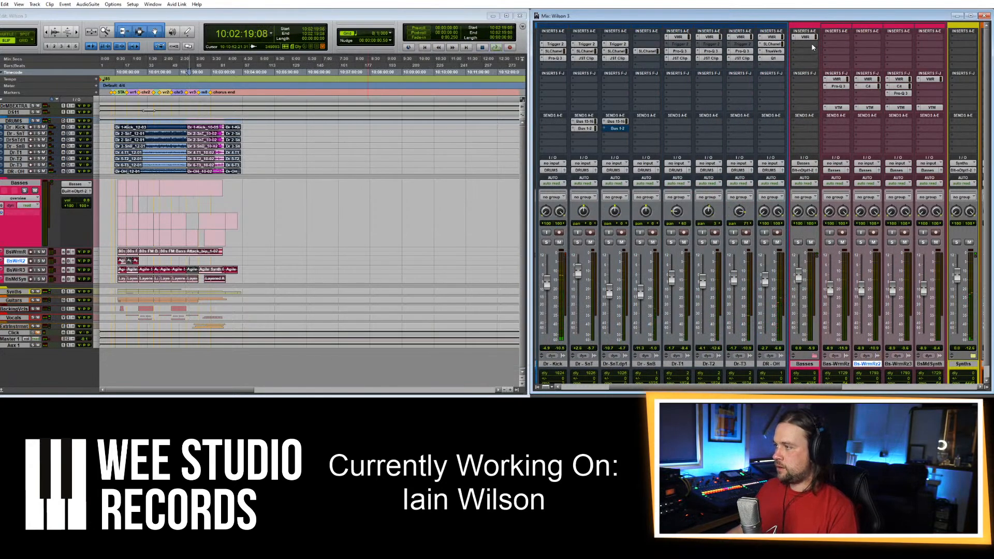
Insert the stereo CLA-76 compressor in the Basses folder's second insert slot and move its window into clear view.
left_click(824, 62)
mouse_move(827, 68)
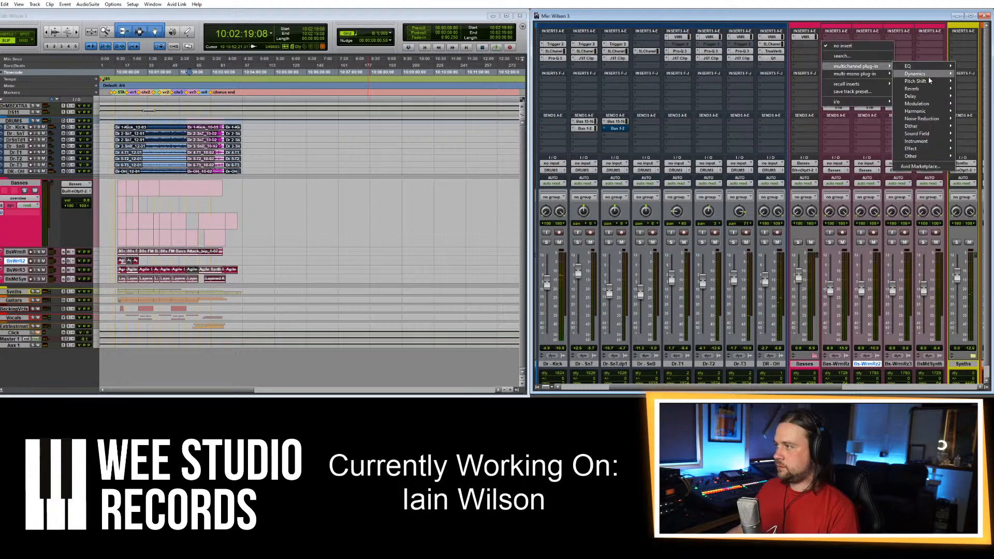
mouse_move(922, 77)
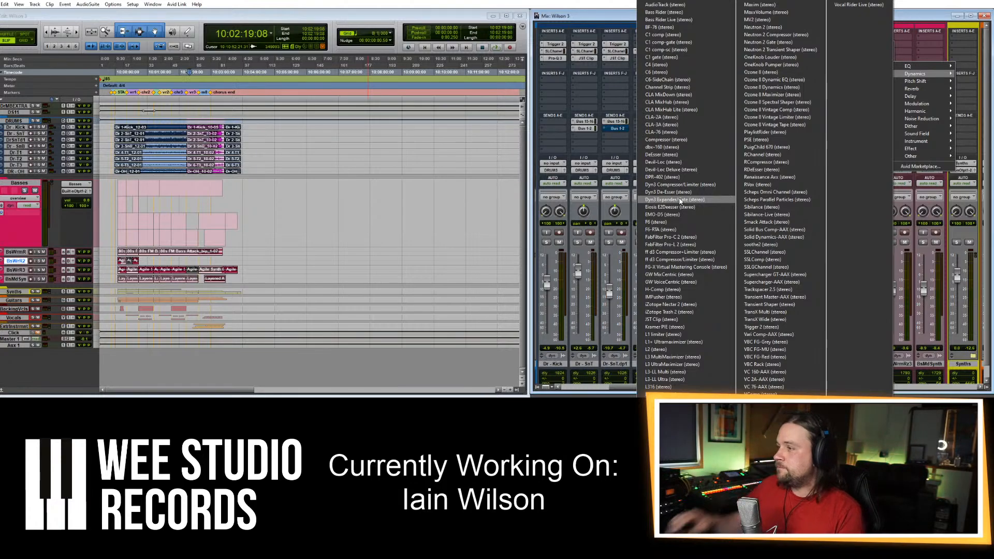
left_click(665, 132)
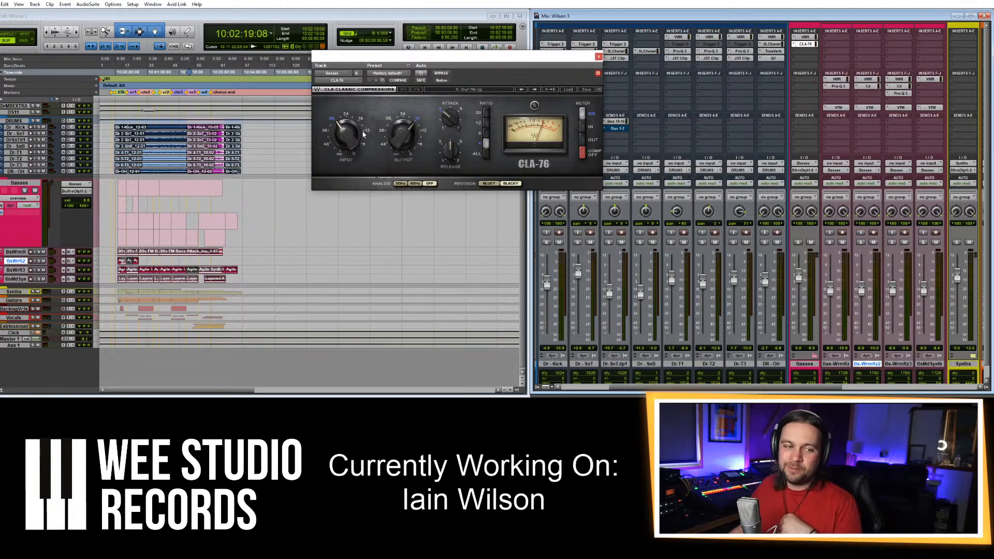
mouse_move(357, 131)
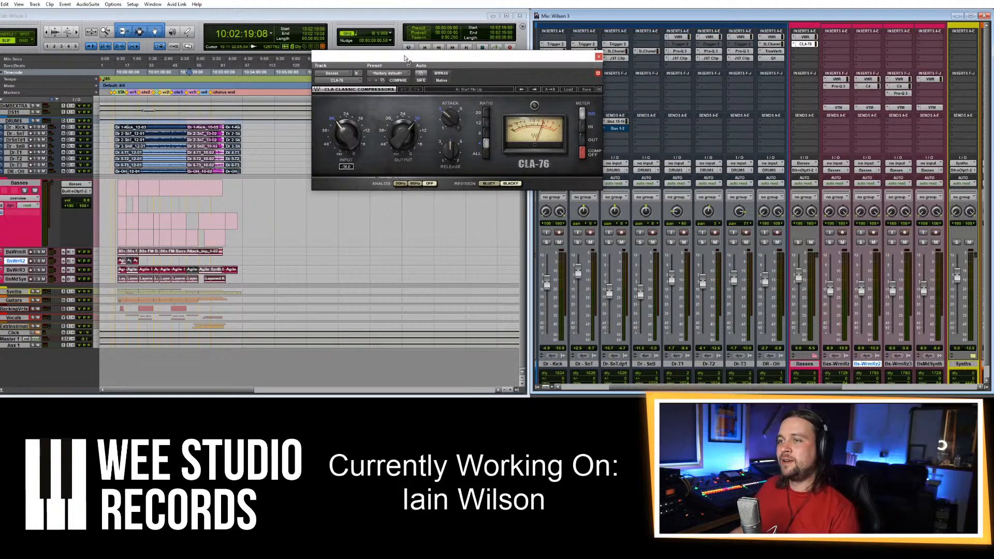
left_click_drag(407, 59, 479, 66)
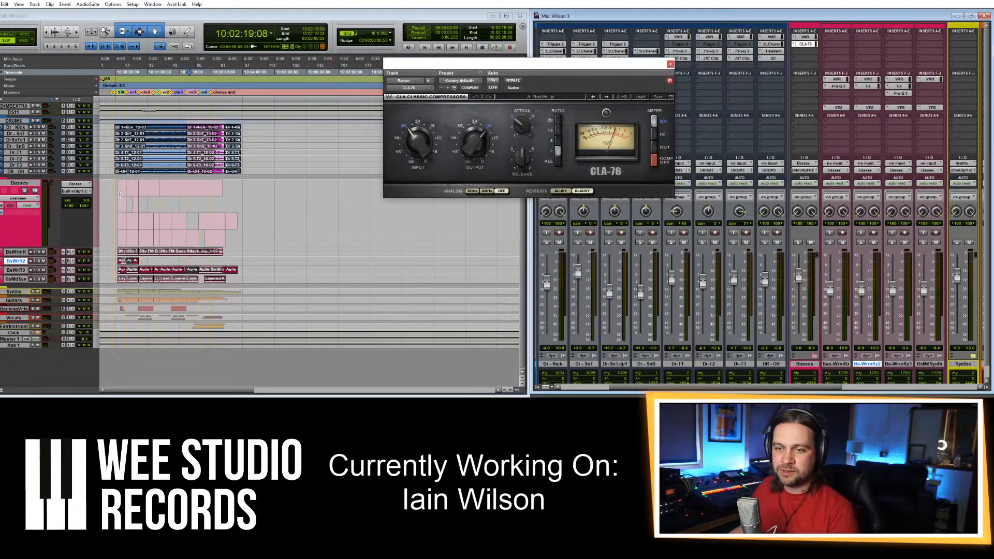
Play the song from about 10:01:04, adjust the input level of the Basses' CLA-76 compressor and close its window.
left_click(150, 189)
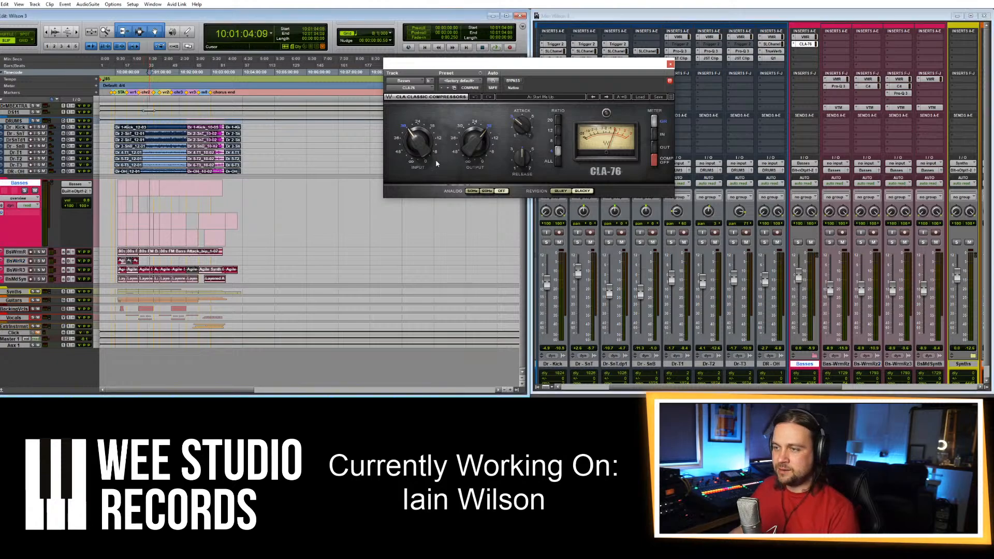
key("space")
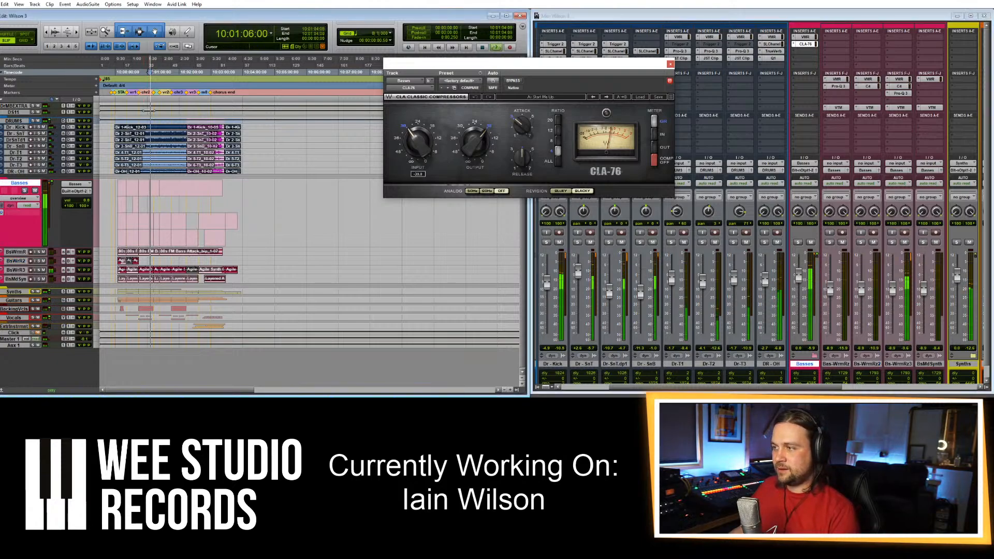
left_click_drag(418, 143, 418, 130)
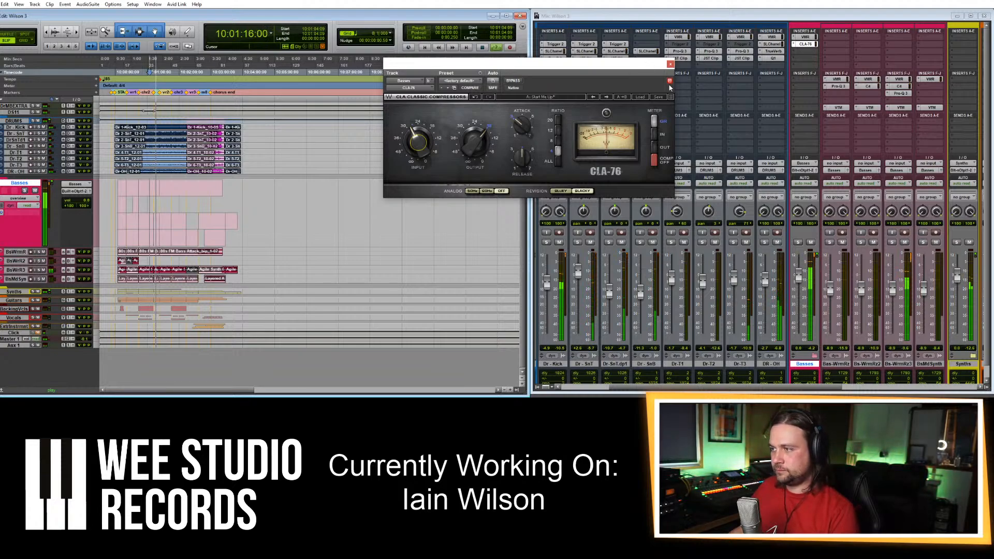
left_click(670, 65)
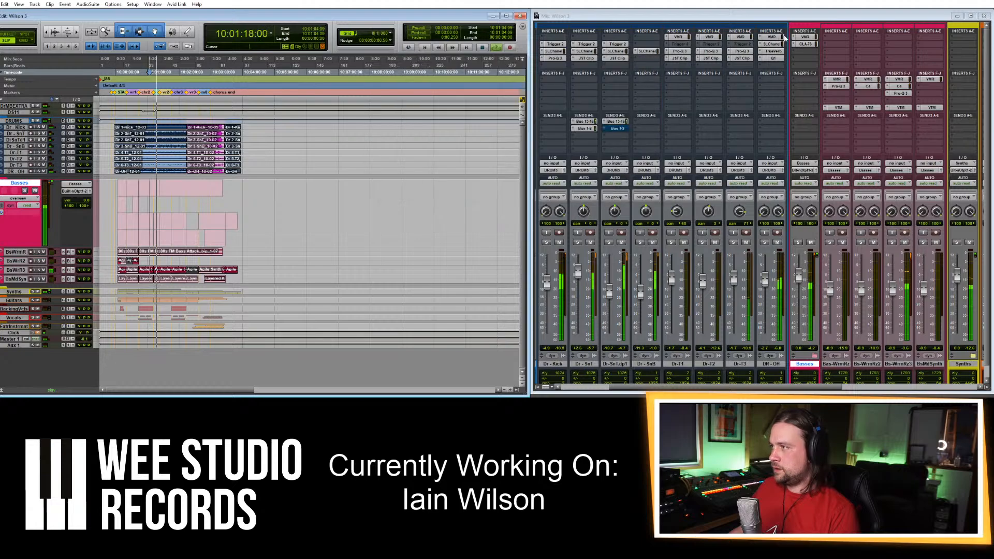
Open the Basses' Virtual Mix Rack, slightly cut the gain of the FG-N's upper band and close the plug-in.
left_click(805, 37)
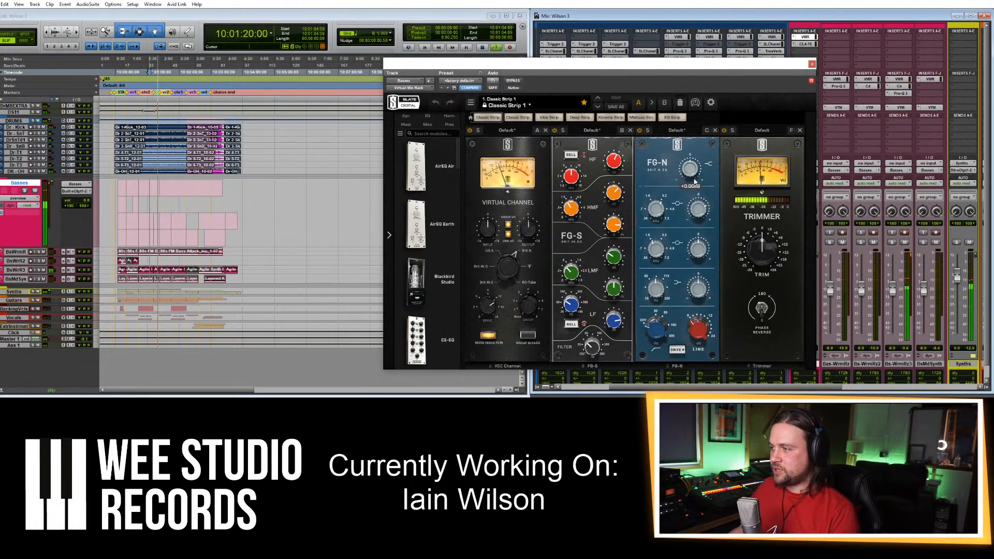
left_click_drag(695, 220, 694, 229)
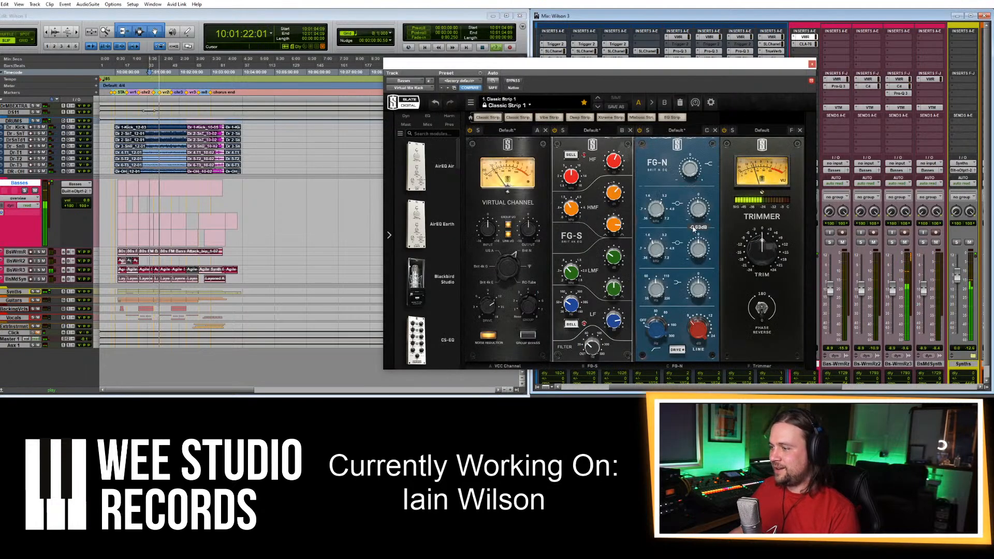
left_click(812, 64)
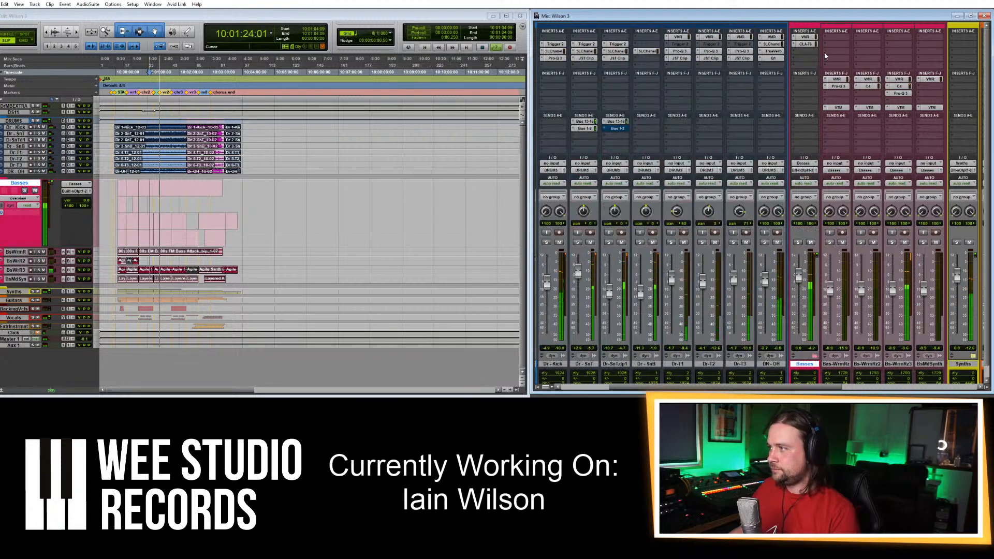
Move the Basses' CLA-76 down to the third insert slot and insert a stereo FabFilter Pro-Q 3 in the second.
left_click(810, 52)
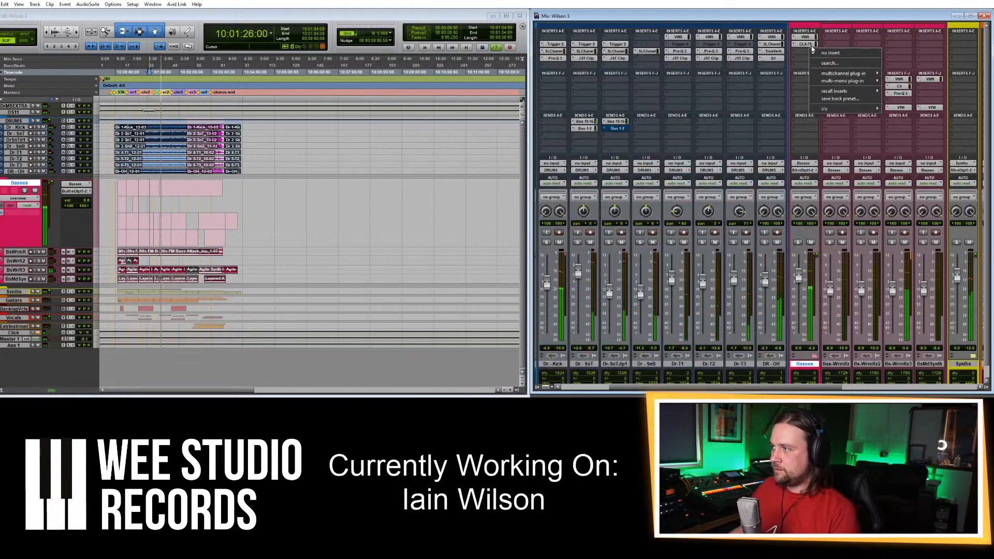
left_click(809, 49)
left_click(817, 48)
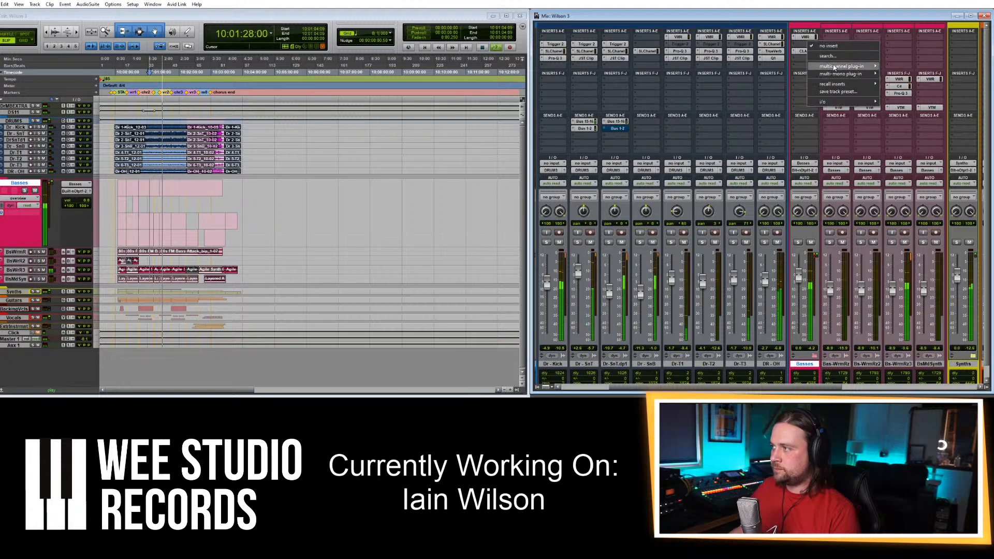
mouse_move(842, 66)
mouse_move(896, 67)
left_click(750, 140)
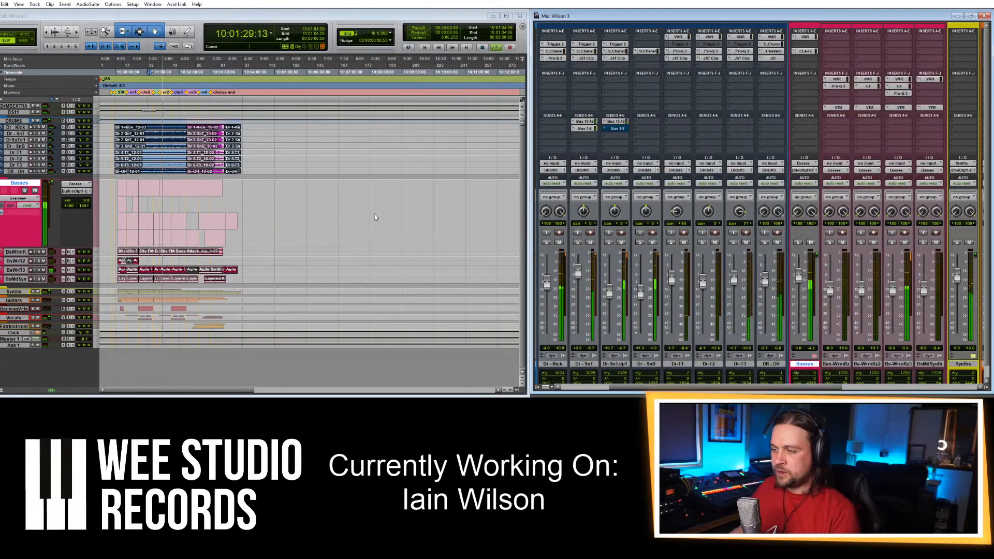
Add a 12 dB/oct low cut at about 78 Hz in the Basses' Pro-Q 3, close it and stop playback.
left_click(416, 194)
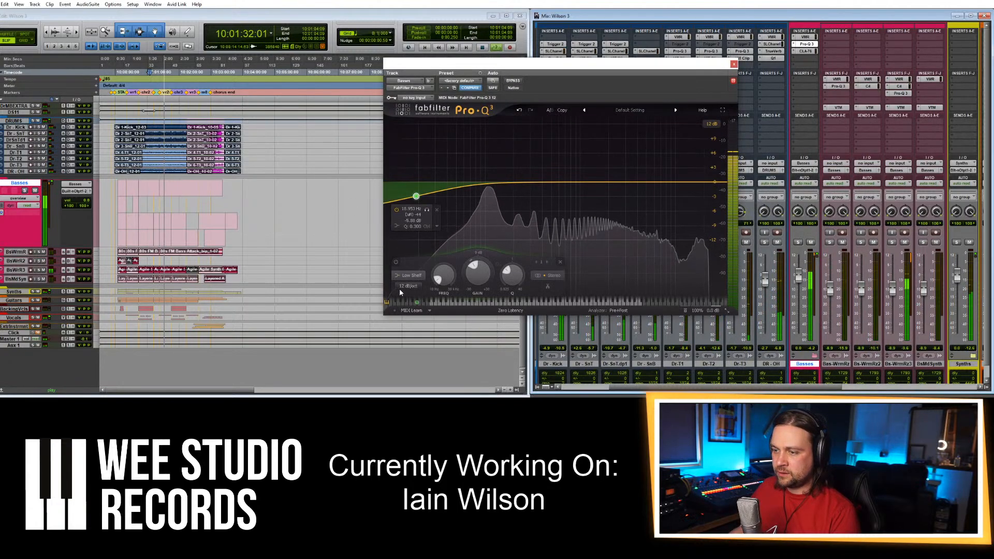
left_click(411, 276)
left_click(411, 216)
left_click_drag(416, 183, 473, 183)
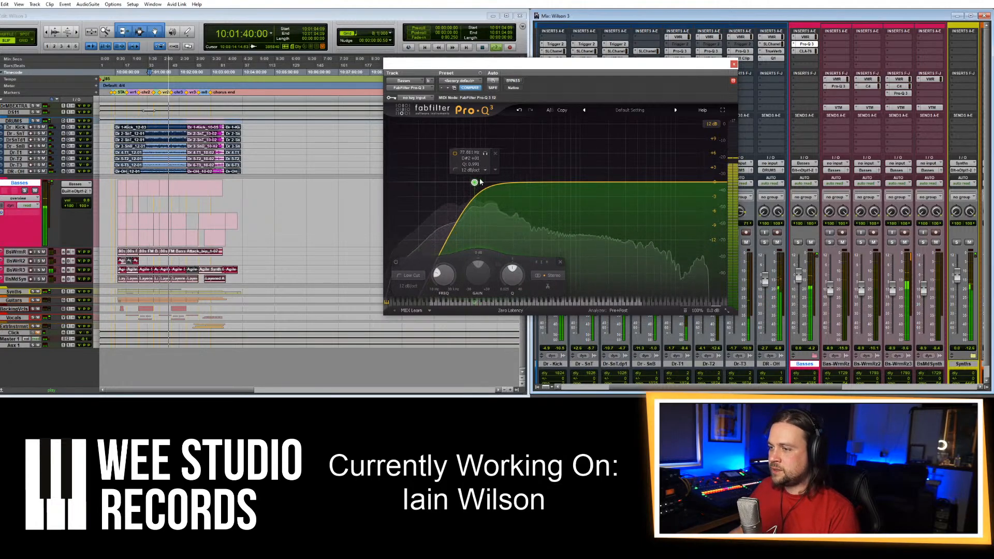
left_click(734, 64)
left_click(436, 17)
key("space")
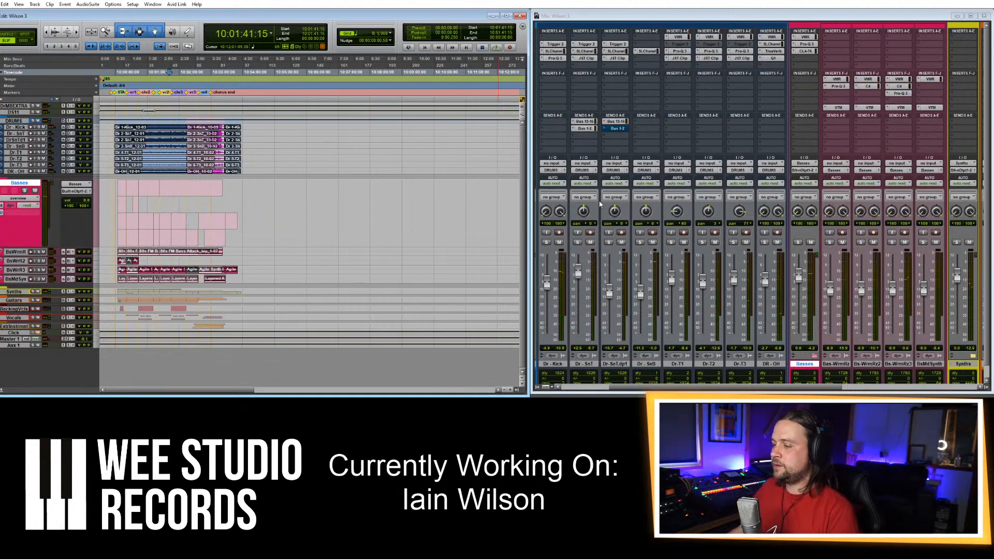
During playback, lower the low cut in the kick's Pro-Q 3 to about 30.5 Hz and shift its low bell boost to about 58.7 Hz.
left_click_drag(633, 388, 606, 387)
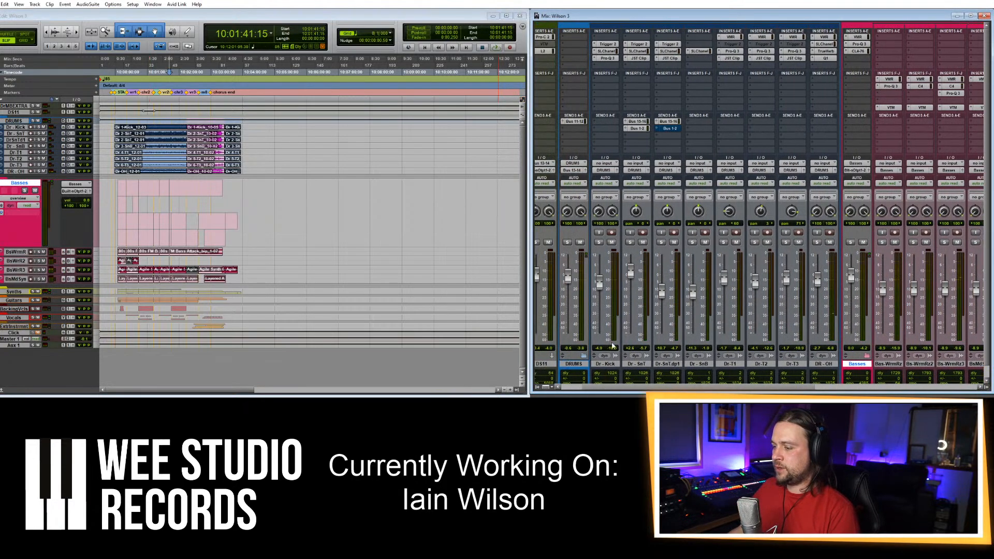
left_click(609, 58)
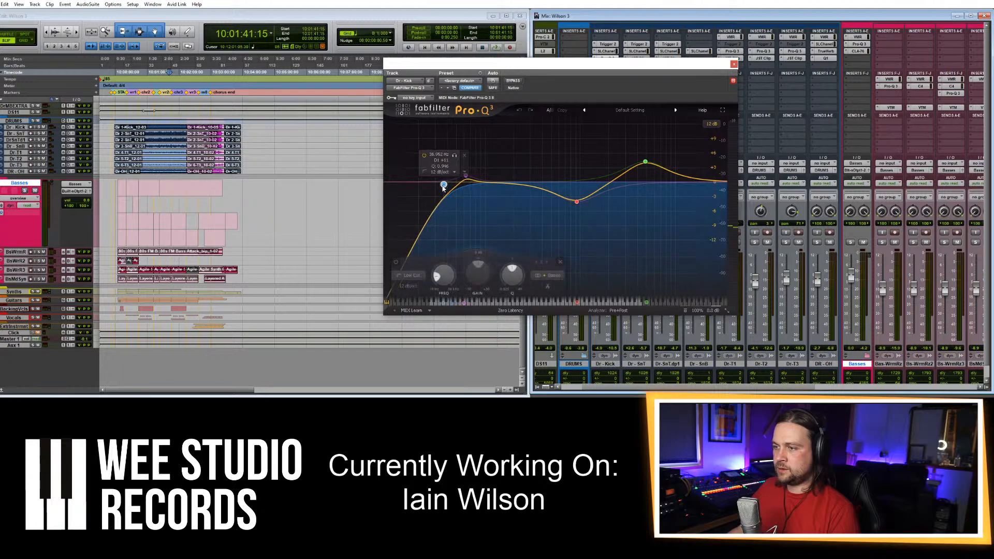
key("space")
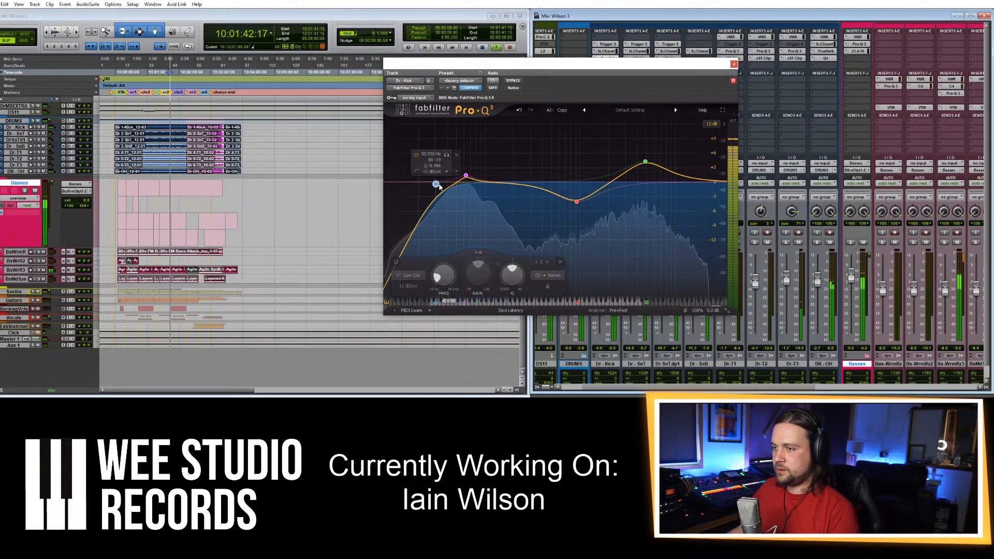
mouse_move(467, 176)
left_mouse_down()
mouse_move(468, 139)
mouse_move(463, 175)
left_mouse_up()
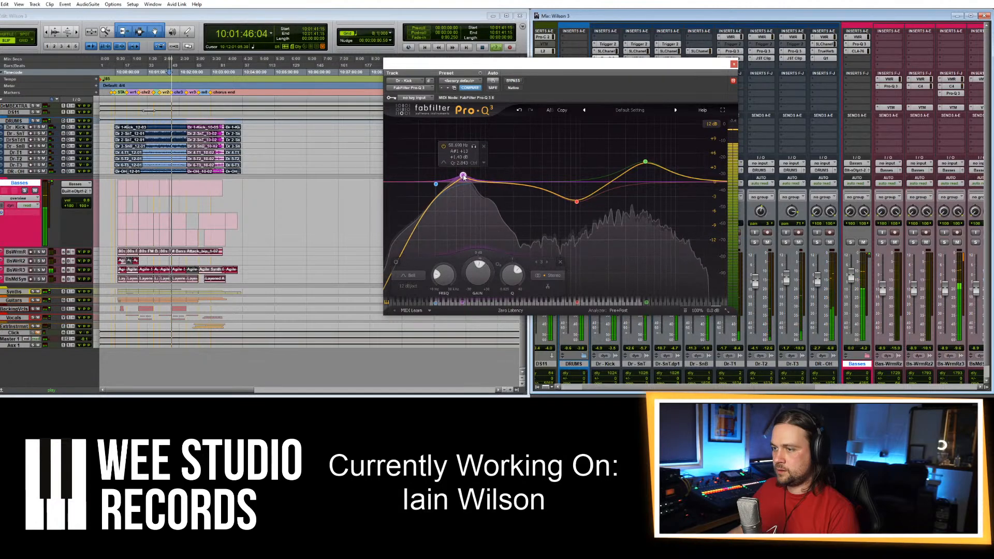
left_click(734, 64)
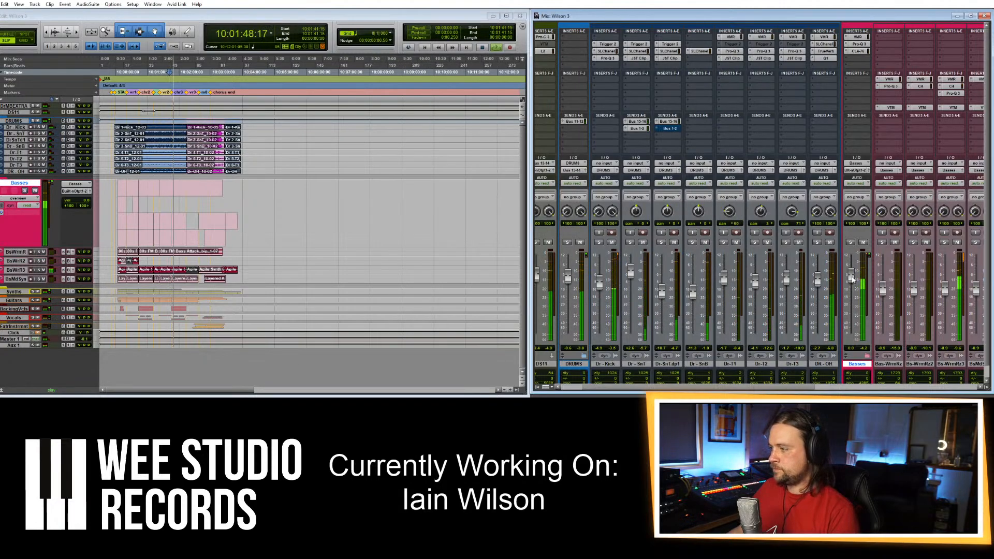
Raise the Basses folder's fader to +0.2 dB and solo the folder.
mouse_move(851, 278)
left_mouse_down()
mouse_move(853, 286)
mouse_move(851, 277)
left_mouse_up()
left_click(851, 242)
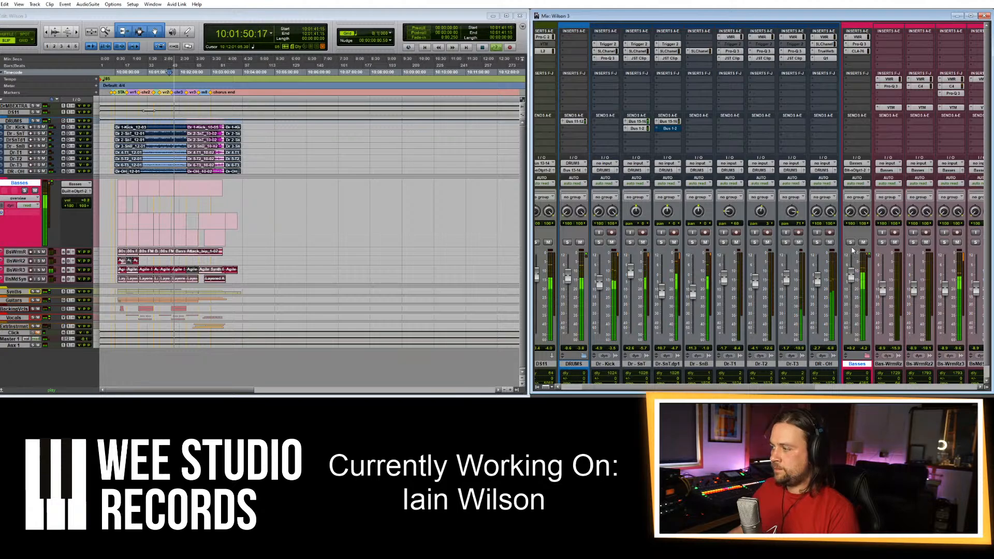
Insert the stereo JST Clip plug-in in the Basses' fourth insert slot, turn up its main clipping control and close it.
left_click(857, 58)
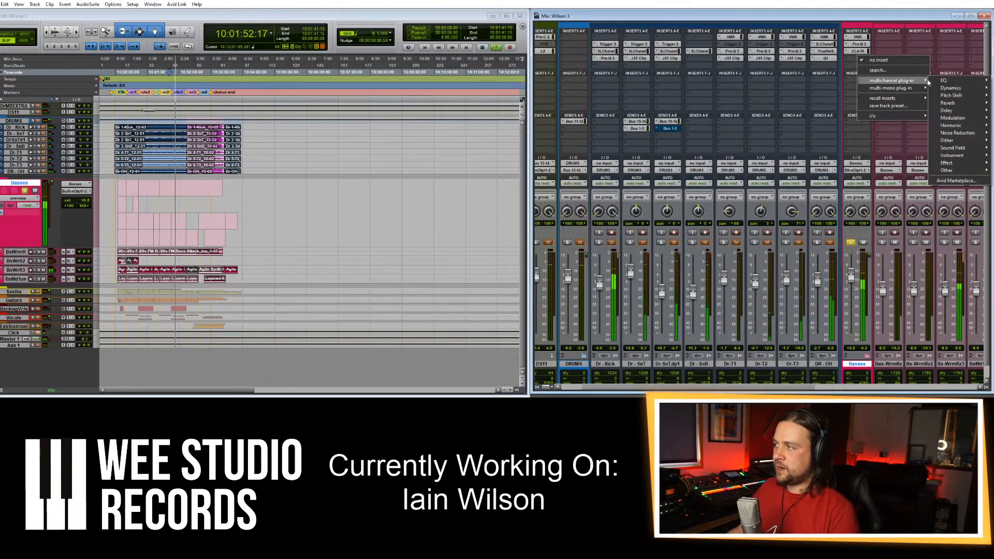
left_click(875, 69)
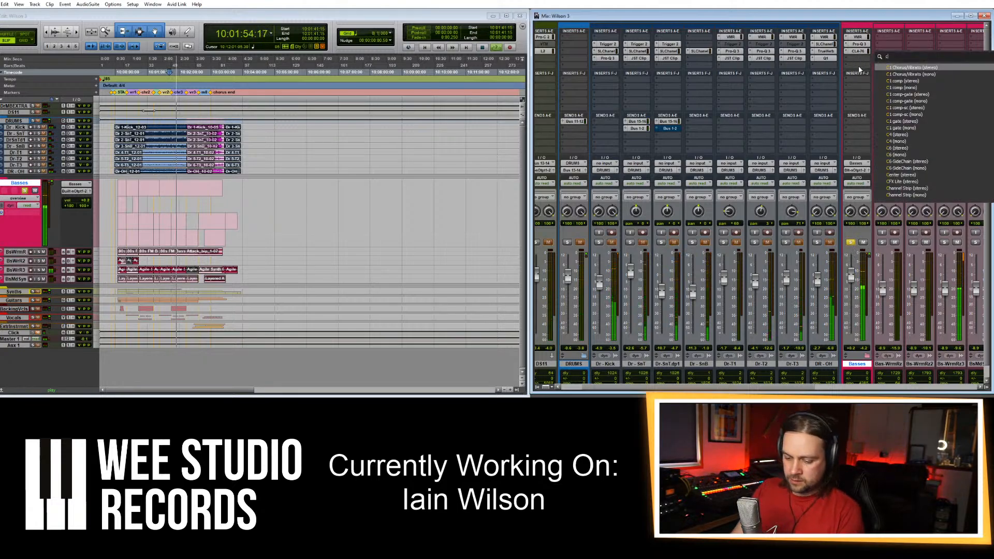
type("clip")
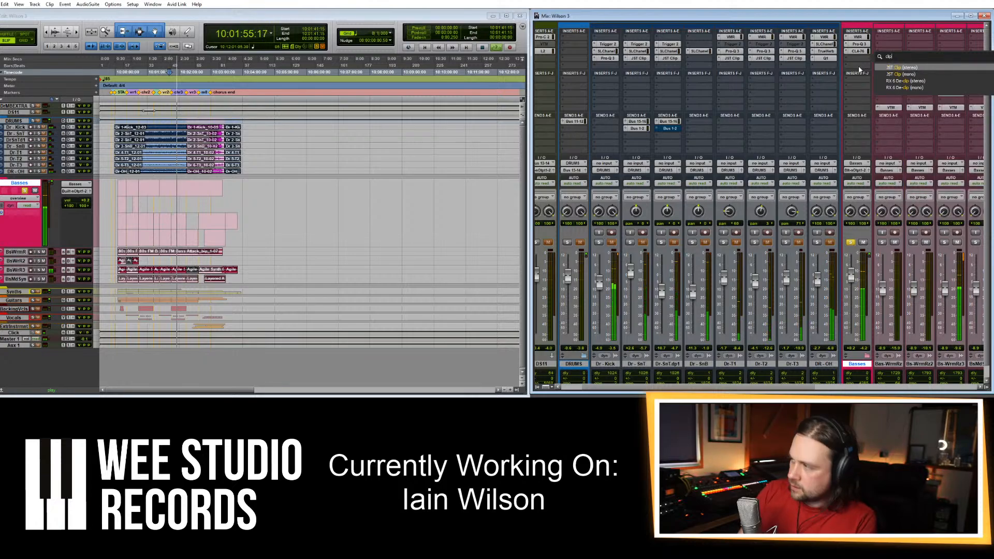
left_click(904, 68)
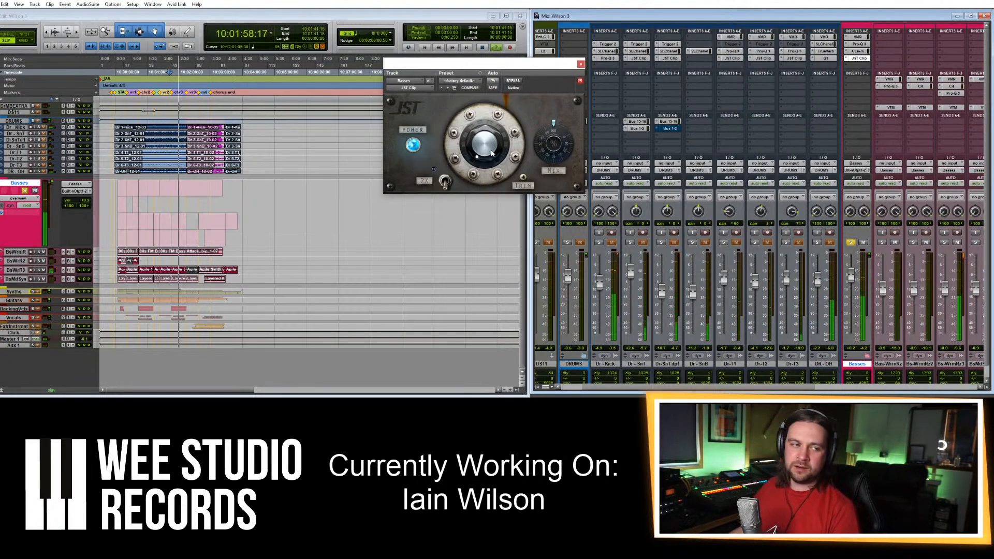
mouse_move(490, 142)
left_mouse_down()
mouse_move(507, 66)
mouse_move(494, 124)
left_mouse_up()
left_click(581, 65)
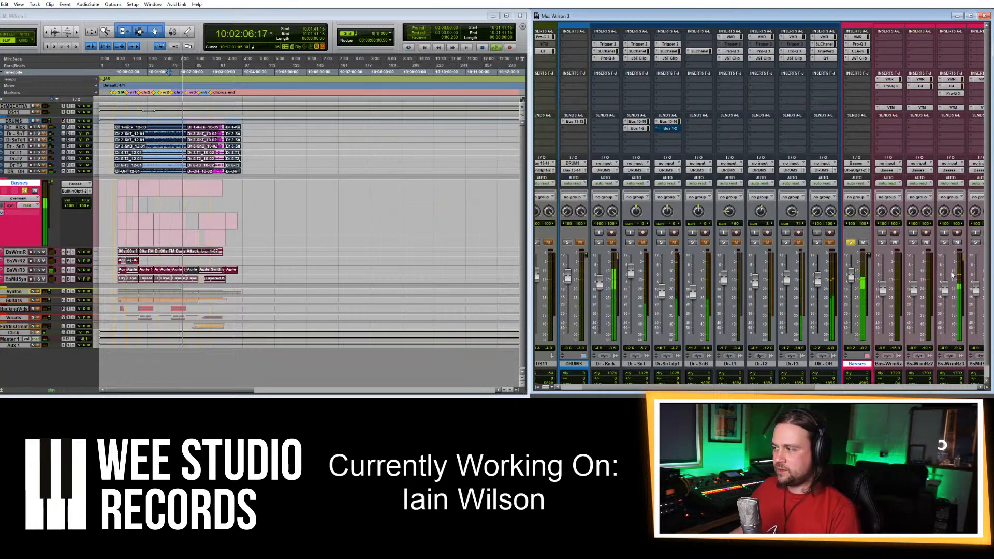
Add two low bell cuts in the Basses' Pro-Q 3, lower its low cut to about 46.5 Hz, and unsolo the folder.
left_click(865, 44)
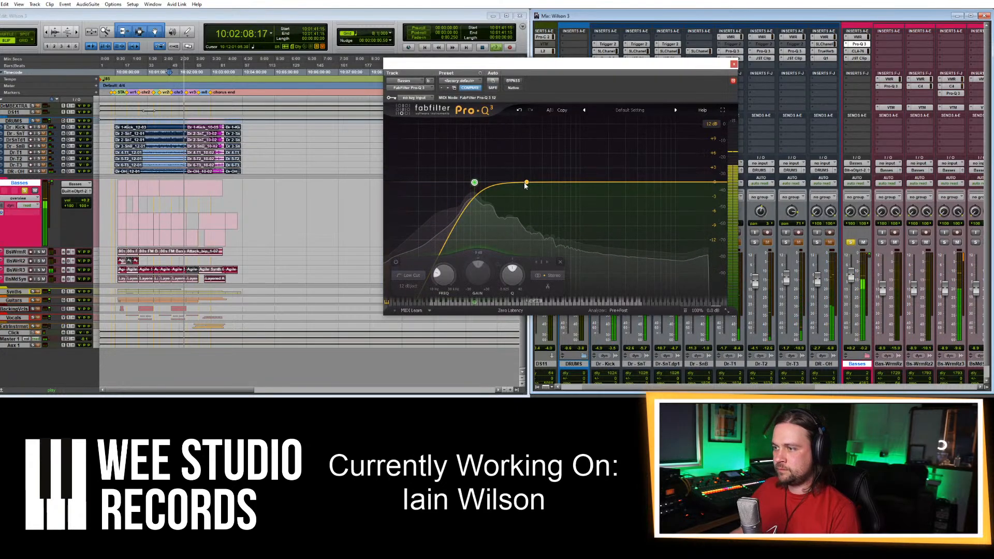
left_click_drag(498, 182, 480, 148)
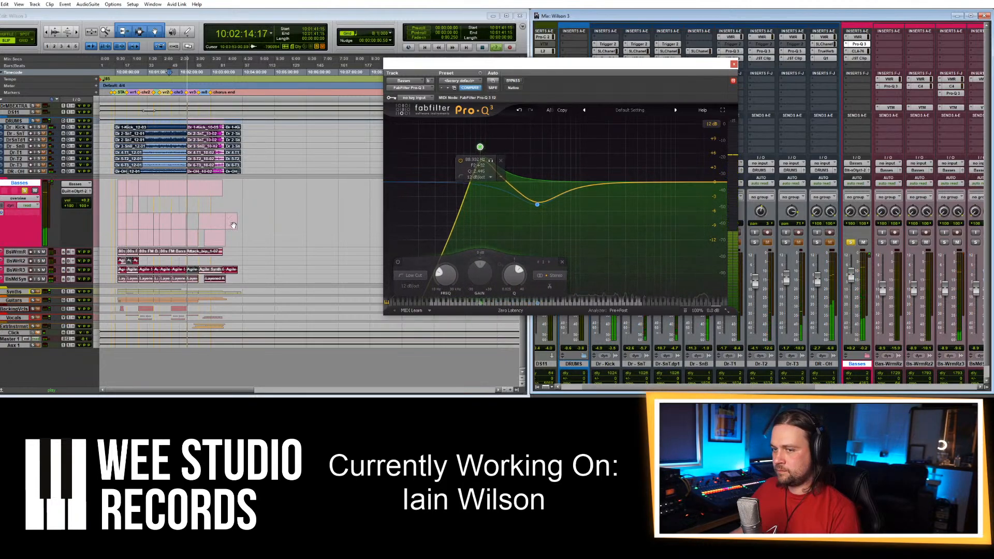
left_click(163, 182)
key("space")
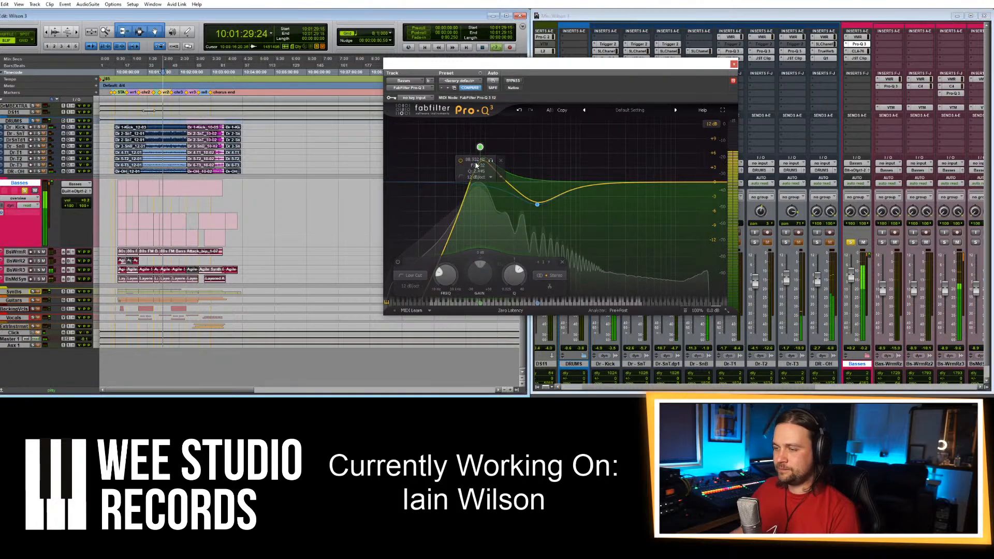
left_click_drag(480, 148, 484, 209)
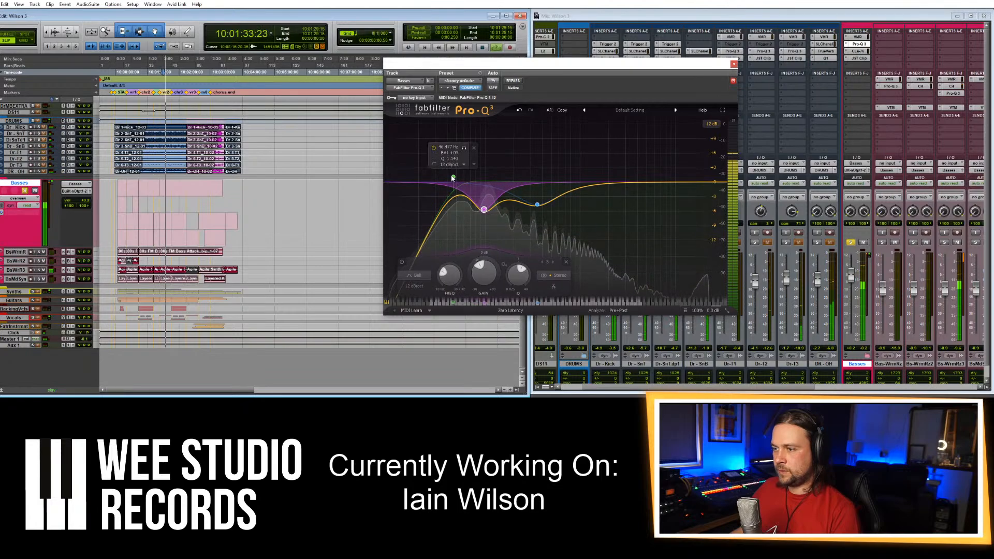
left_click(733, 64)
left_click(851, 244)
left_click(850, 243)
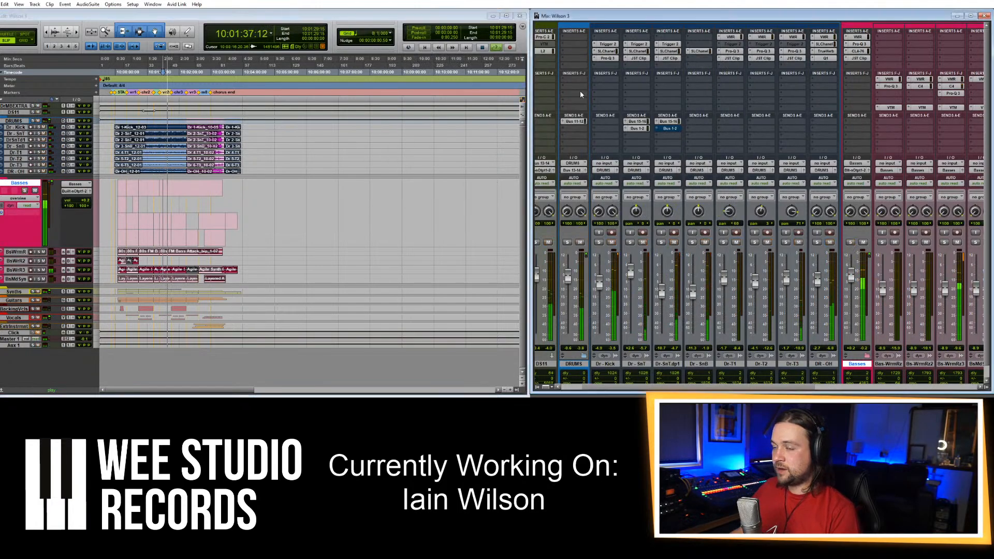
Lower the Basses folder's fader slightly to balance it against the full mix.
left_click(446, 20)
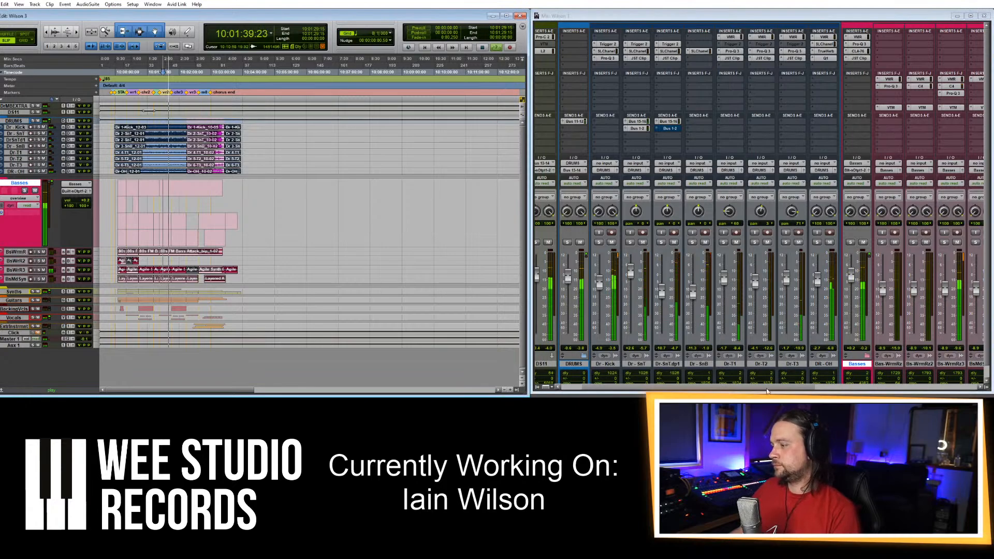
left_click_drag(767, 388, 811, 387)
left_click_drag(770, 282, 770, 287)
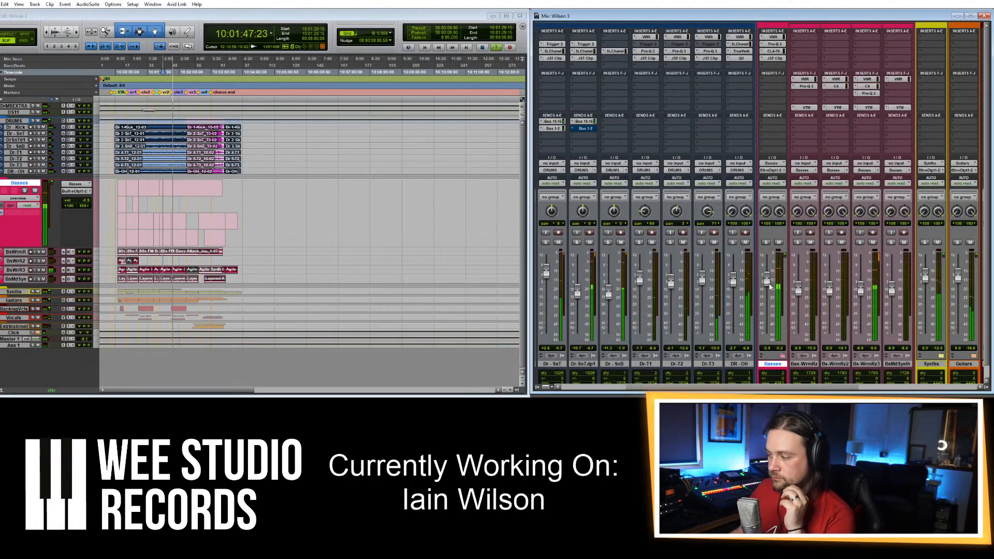
Solo the Synths folder and insert the stereo Virtual Mix Rack plug-in in its first insert slot.
scroll(818, 374, "right", 5)
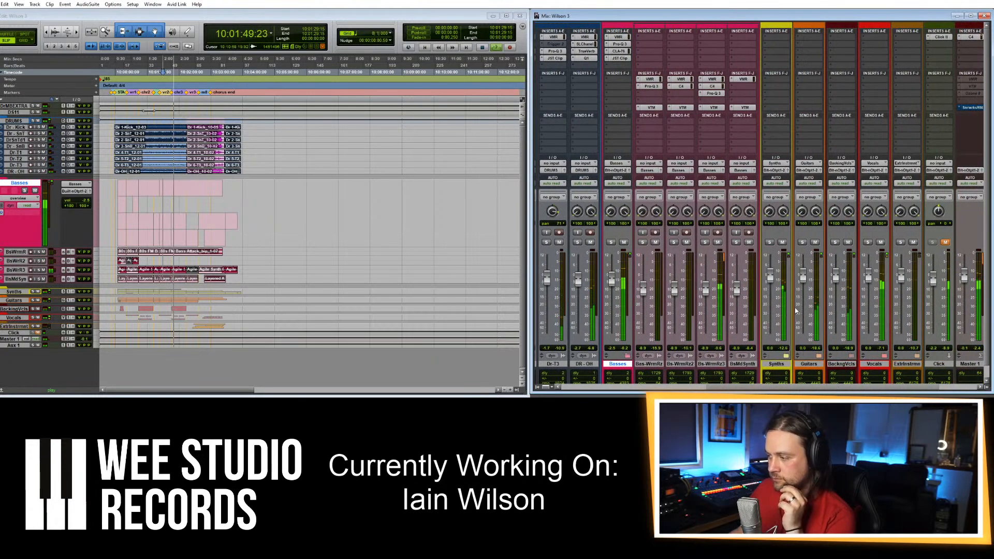
left_click(770, 242)
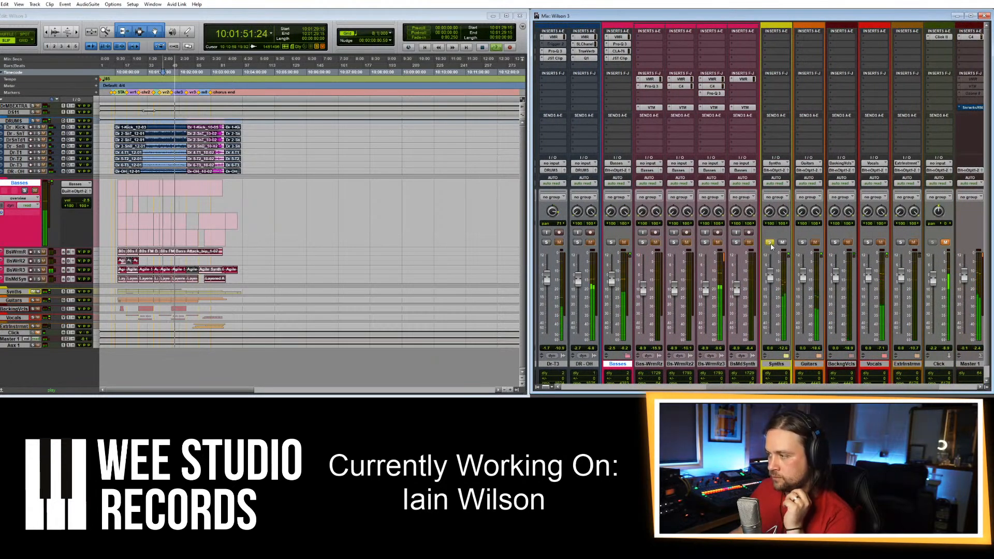
left_click(776, 39)
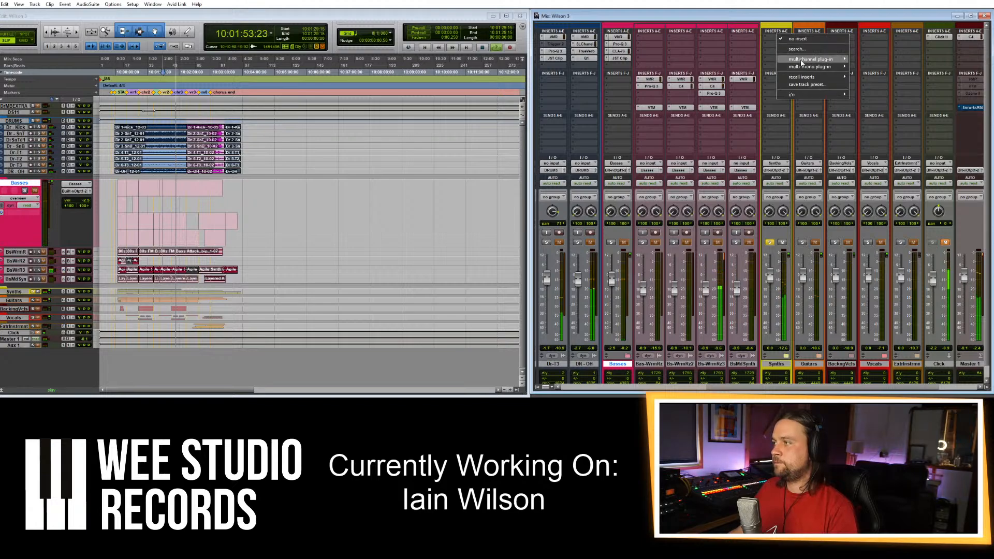
mouse_move(813, 58)
mouse_move(863, 59)
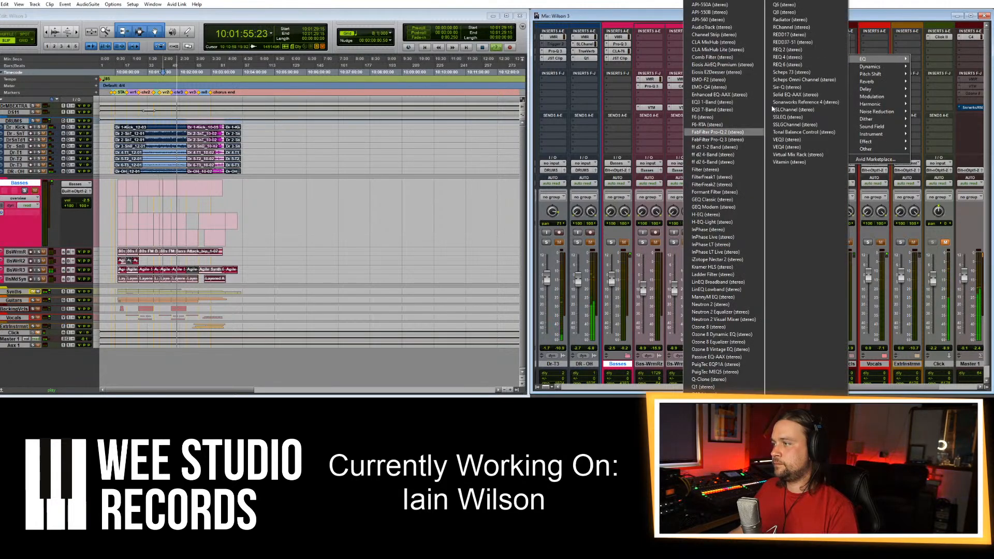
left_click(877, 19)
left_click(776, 36)
mouse_move(848, 61)
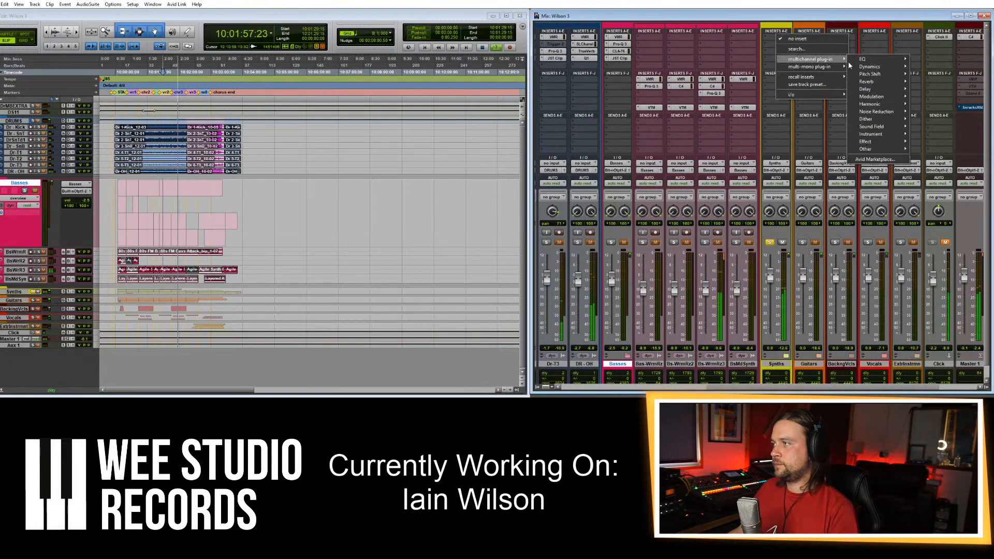
left_click(328, 278)
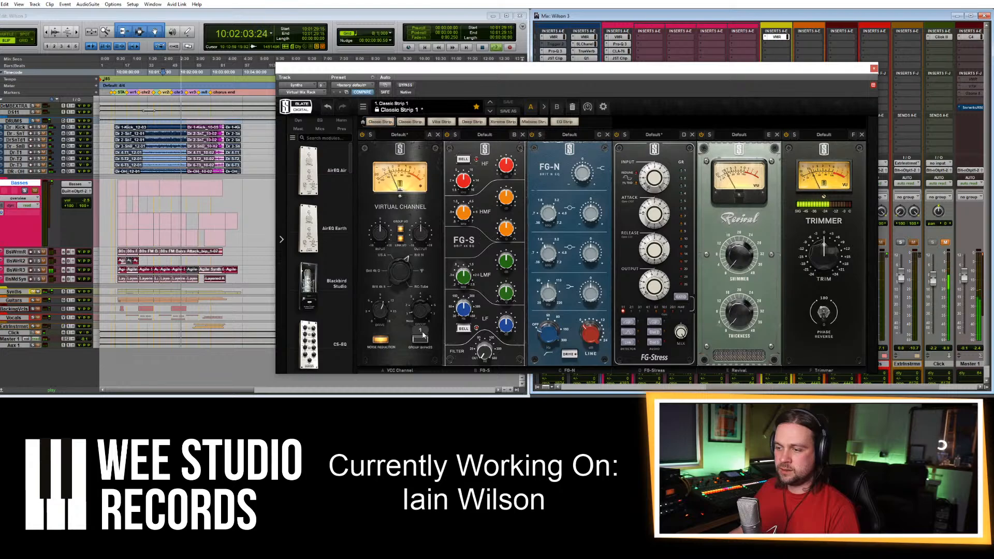
Remove the modules following Virtual Channel from the Synths' Virtual Mix Rack and close the plug-in.
left_click_drag(501, 83, 426, 81)
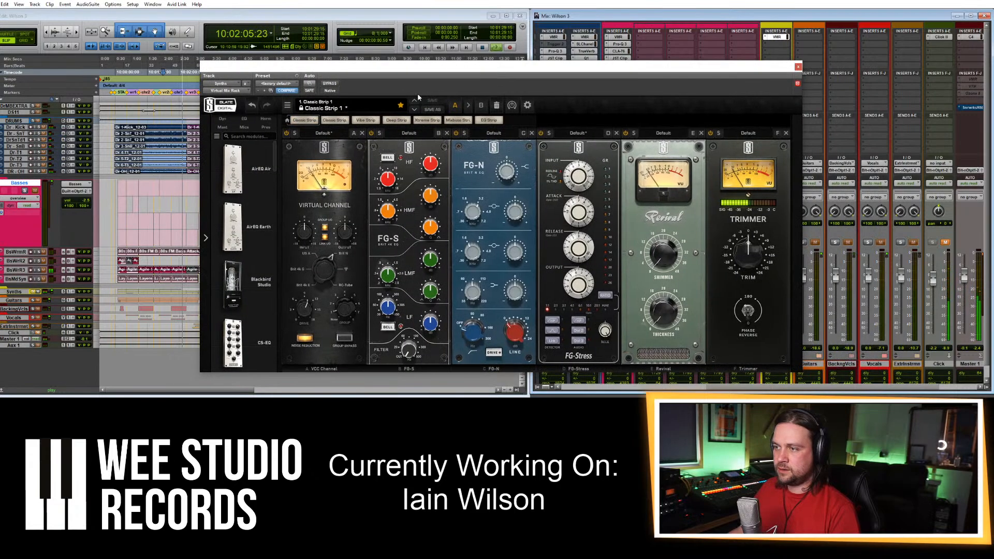
left_click(449, 134)
left_click(449, 134)
left_click(463, 133)
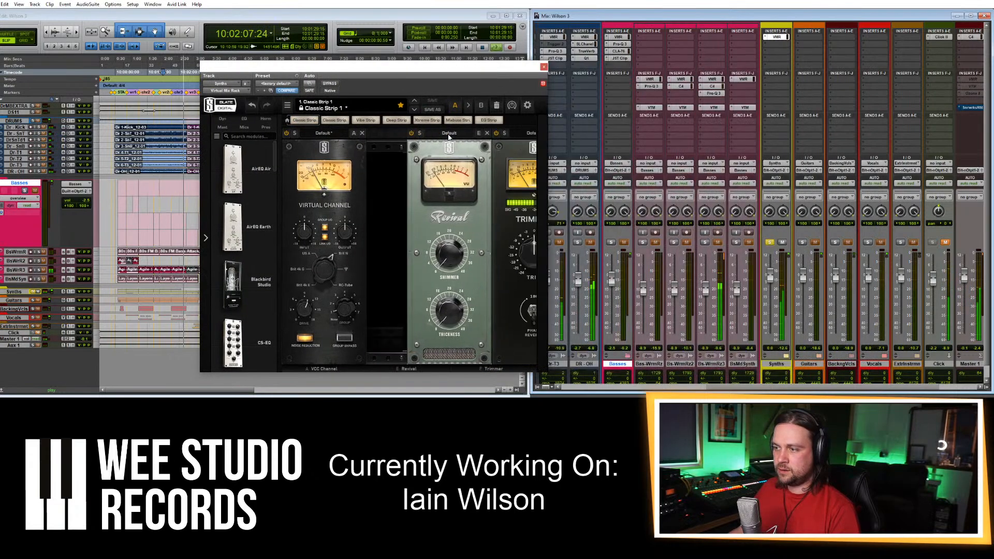
left_click(463, 133)
left_click(777, 37)
Insert the stereo SSLChannel plug-in in the Synths folder's second insert slot.
left_click(788, 45)
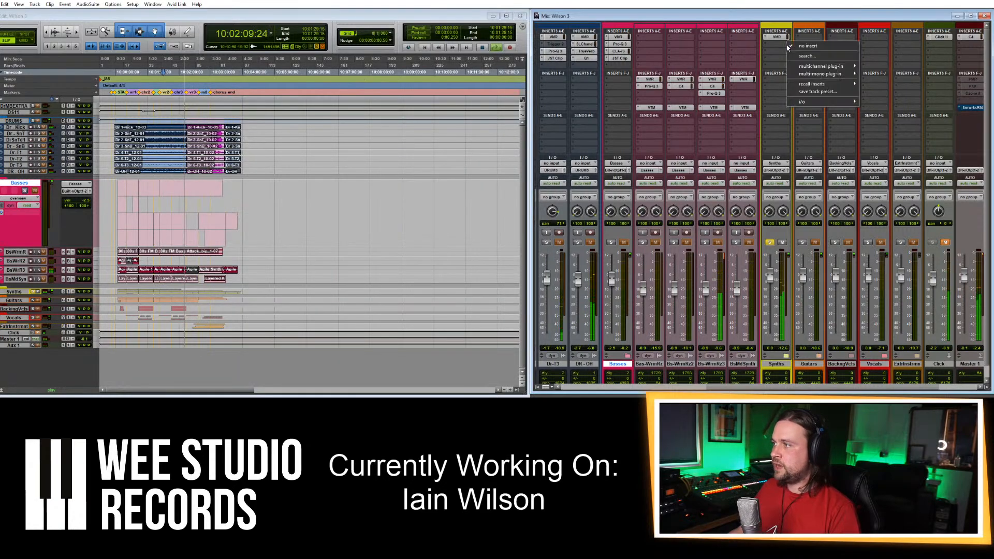
mouse_move(818, 67)
mouse_move(875, 66)
left_click(864, 50)
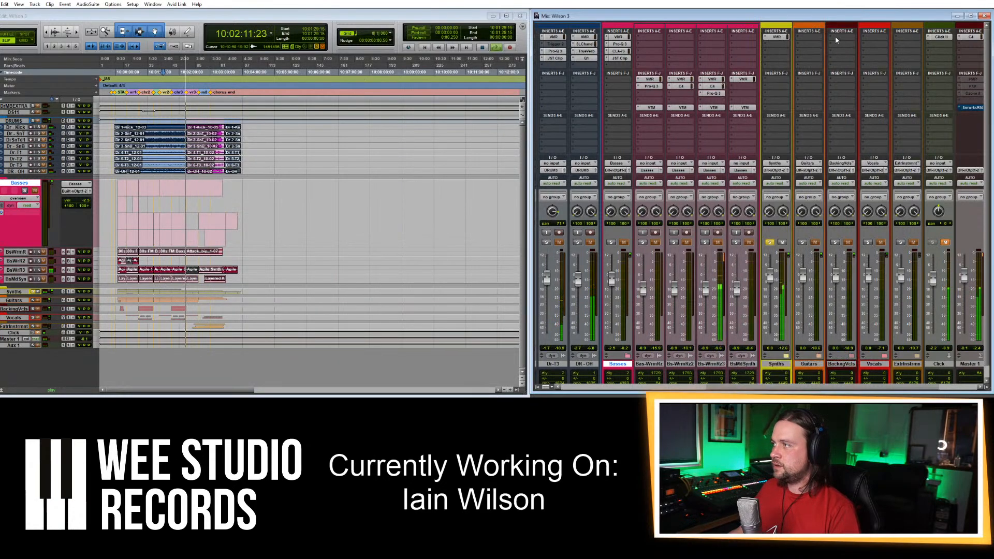
left_click(789, 45)
left_click(797, 56)
type("pro")
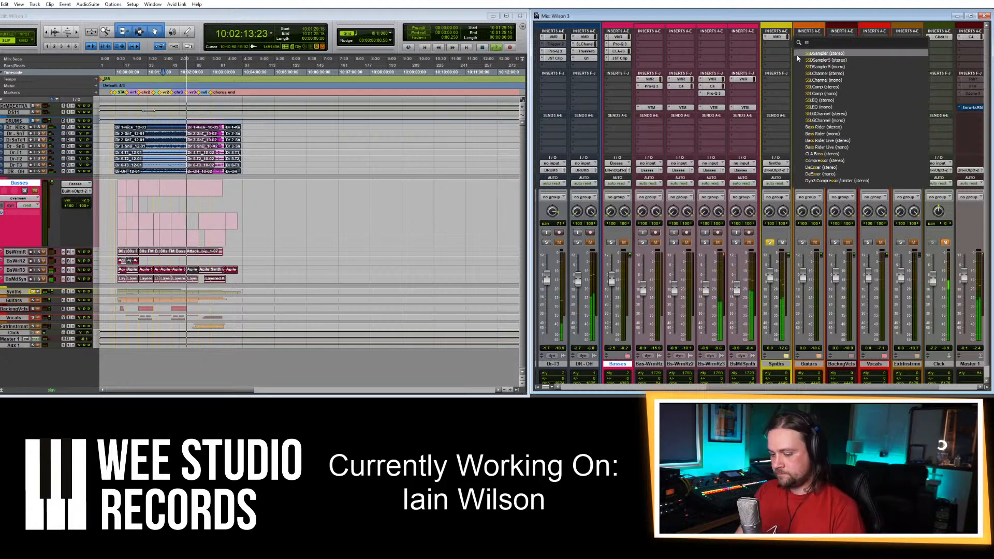
left_click(812, 55)
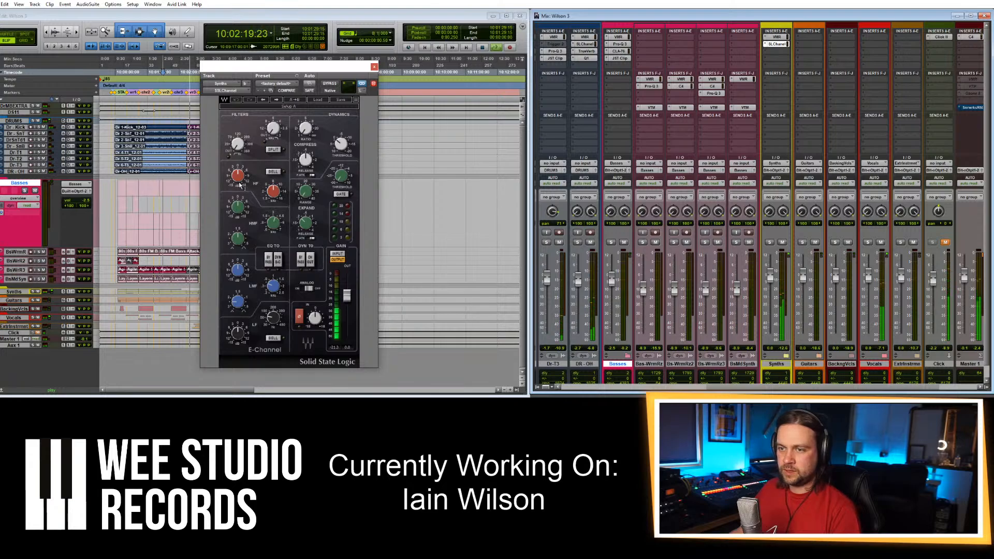
Boost the HF band and adjust the compressor ratio in the Synths' SSLChannel, auditioning the song from 10:01:19.
left_click_drag(242, 183, 242, 162)
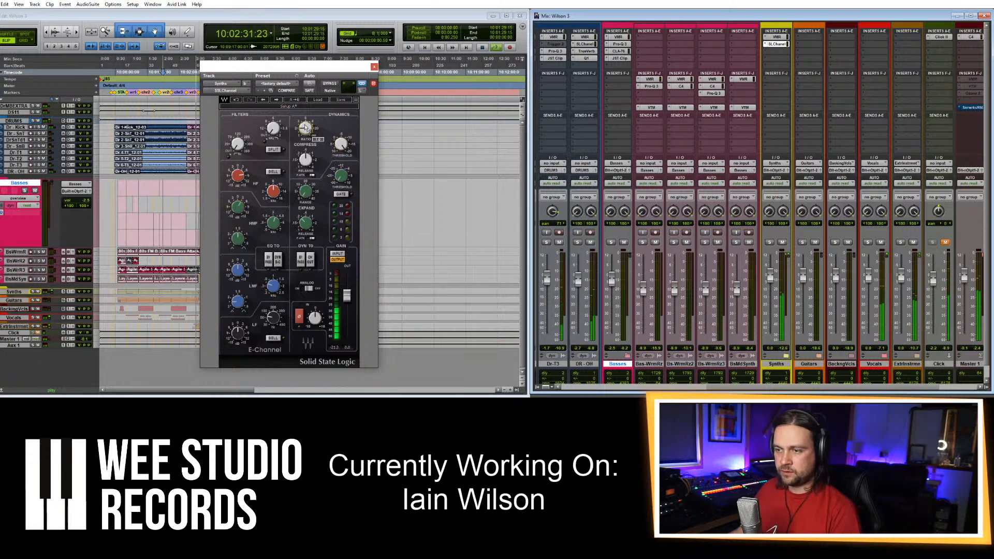
left_click_drag(290, 68, 550, 59)
key("space")
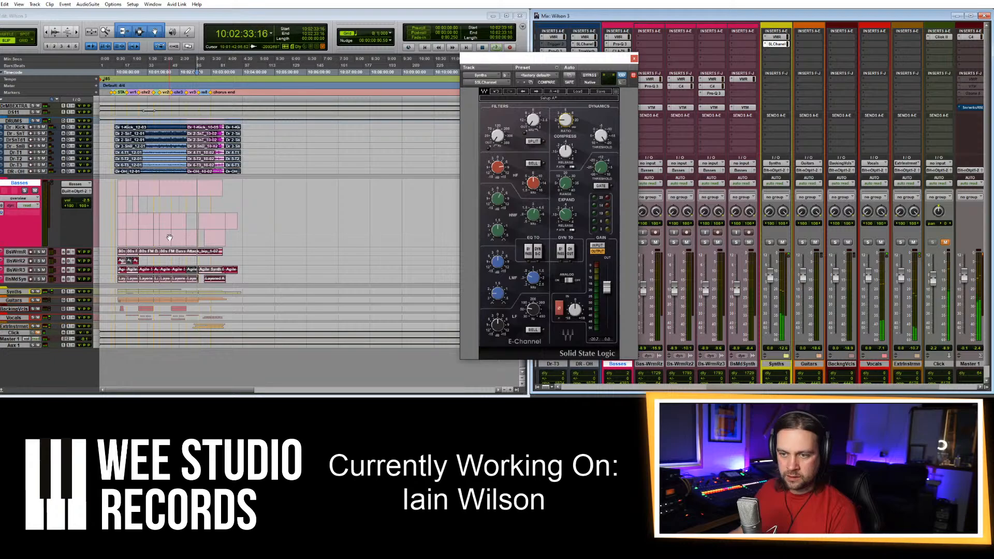
left_click(158, 200)
key("space")
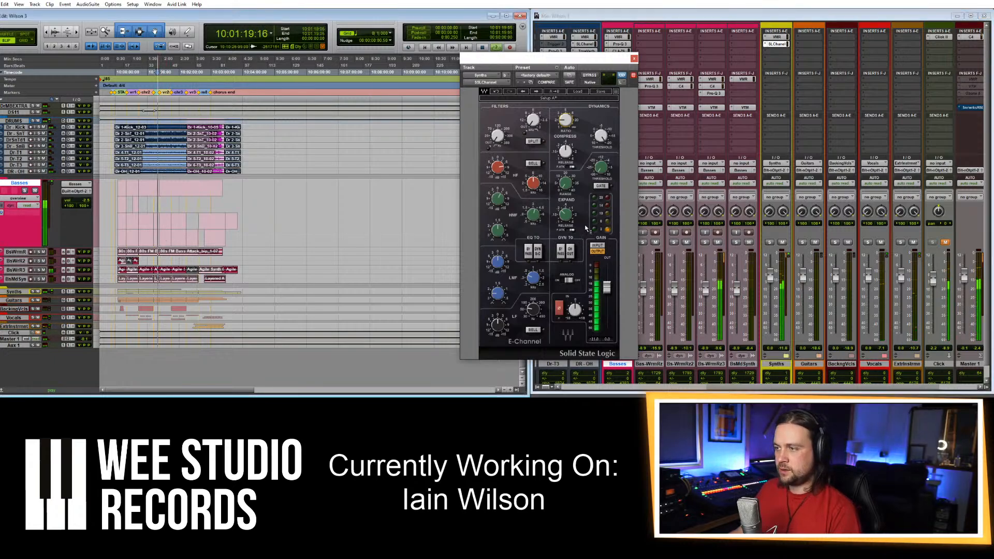
key("space")
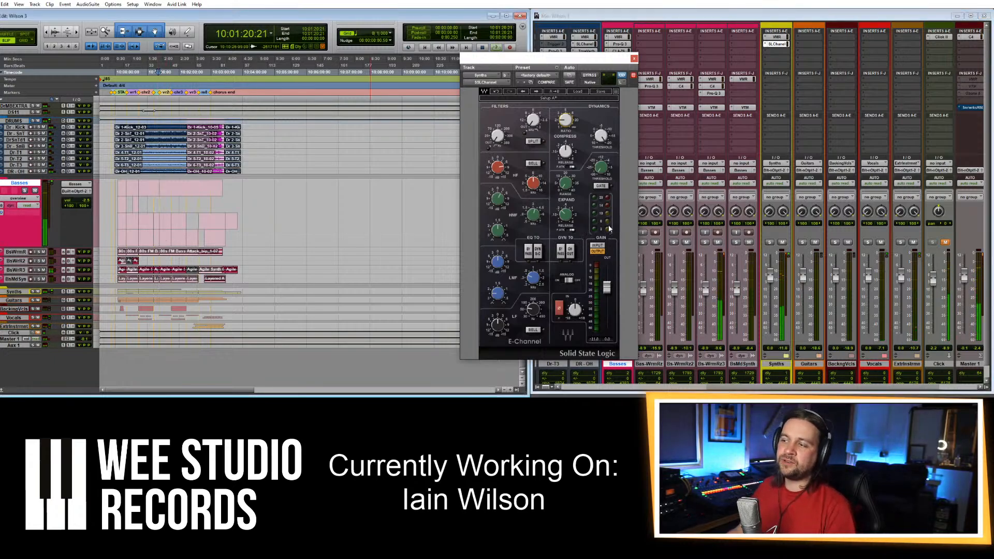
Fine-tune the SSLChannel's compressor threshold and ratio, and audition the song from 10:00:59.
mouse_move(606, 139)
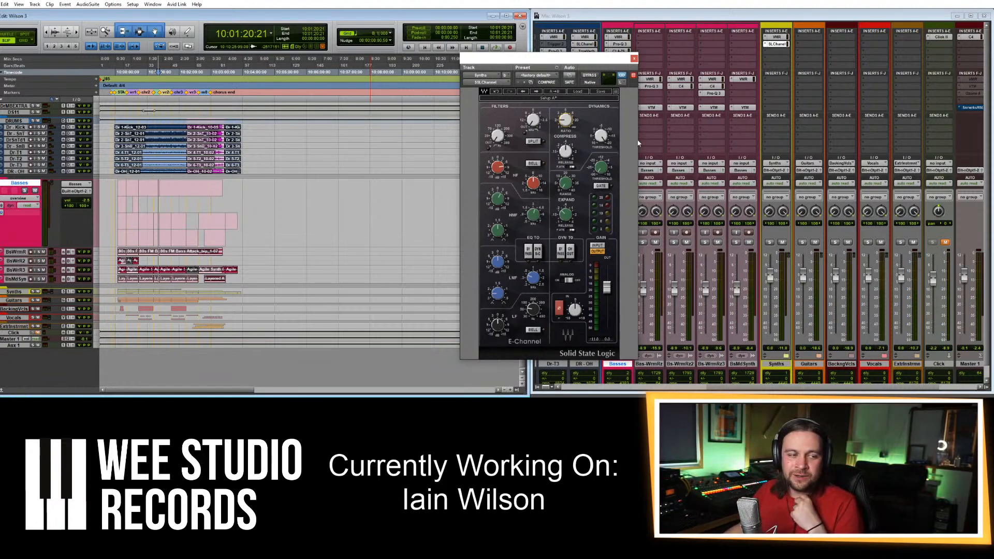
left_click_drag(605, 136, 605, 136)
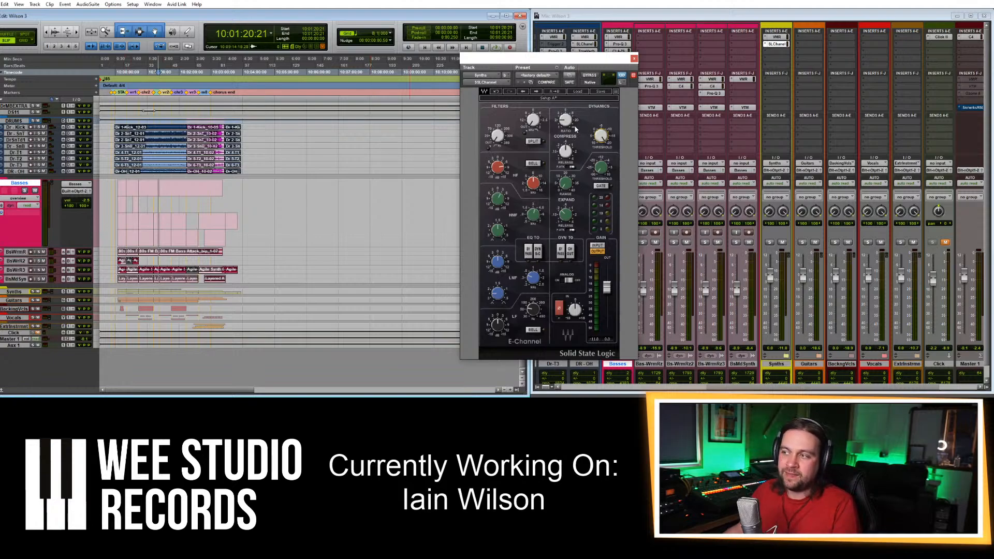
left_click_drag(565, 120, 565, 120)
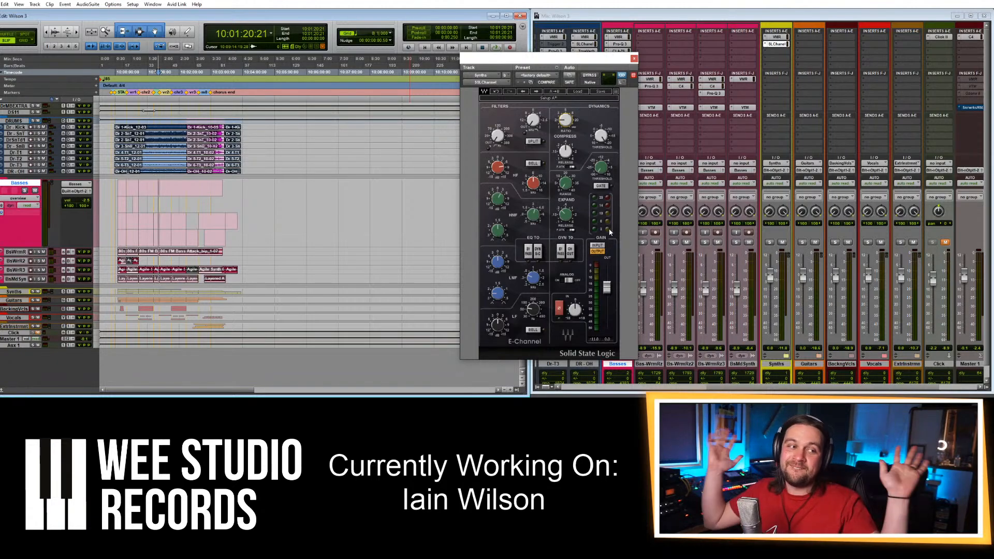
left_click_drag(565, 120, 565, 121)
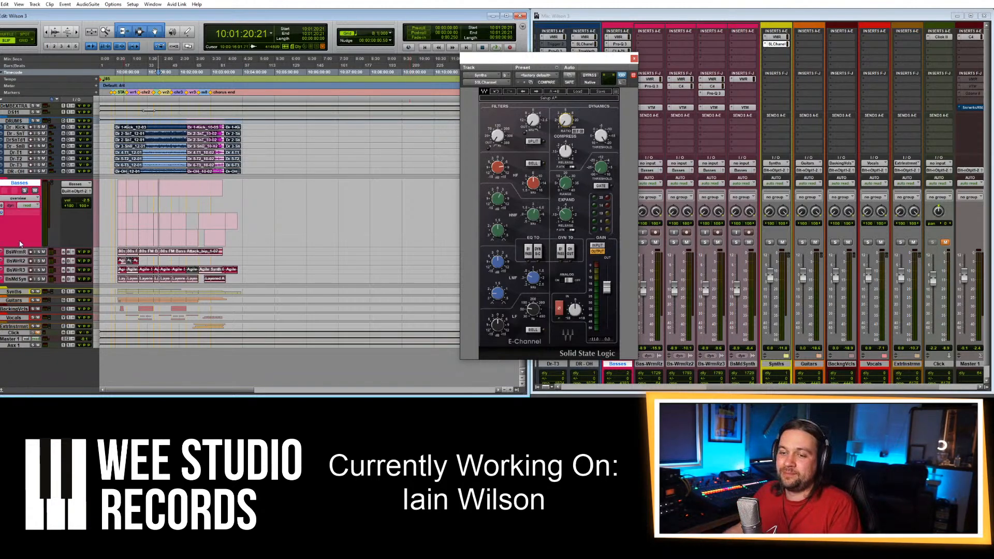
left_click(146, 186)
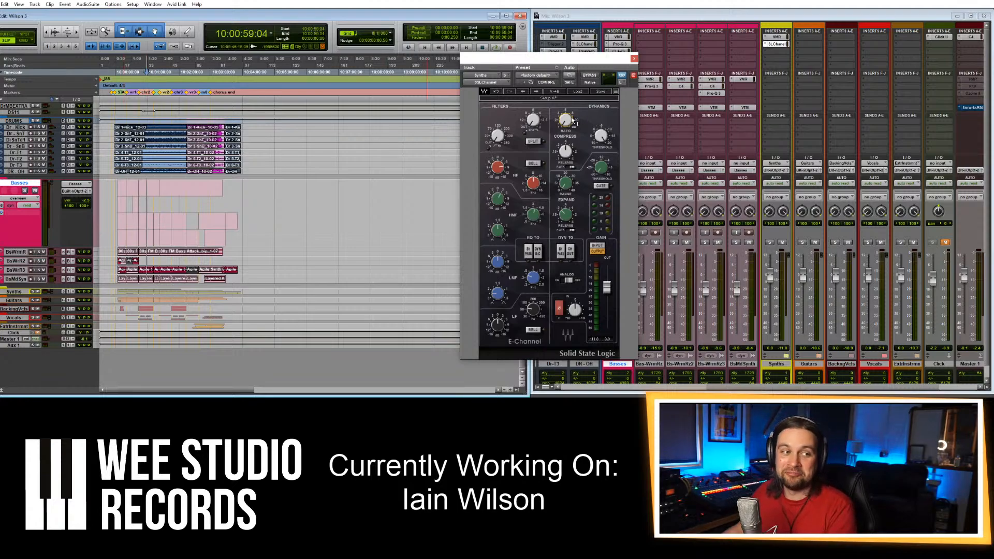
key("space")
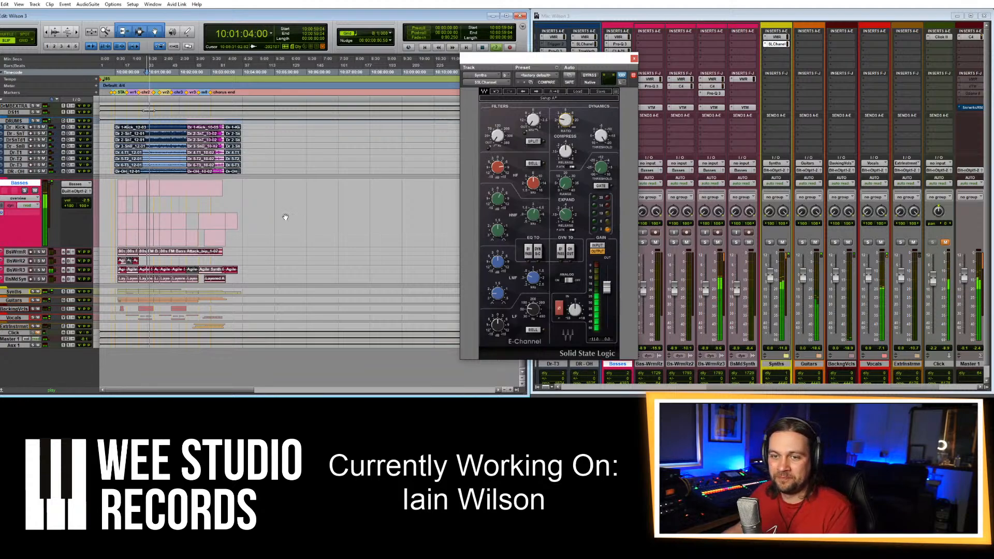
key("space")
Solo the Synths folder, compare its sound with the SSLChannel bypassed and active during playback, and close the plug-in.
left_click(772, 262)
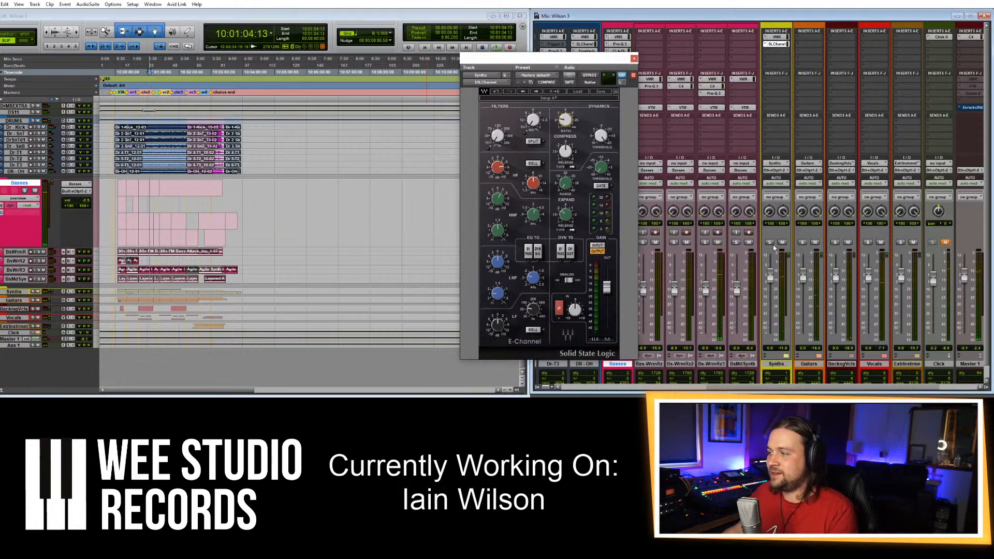
left_click(771, 242)
key("space")
left_click(588, 76)
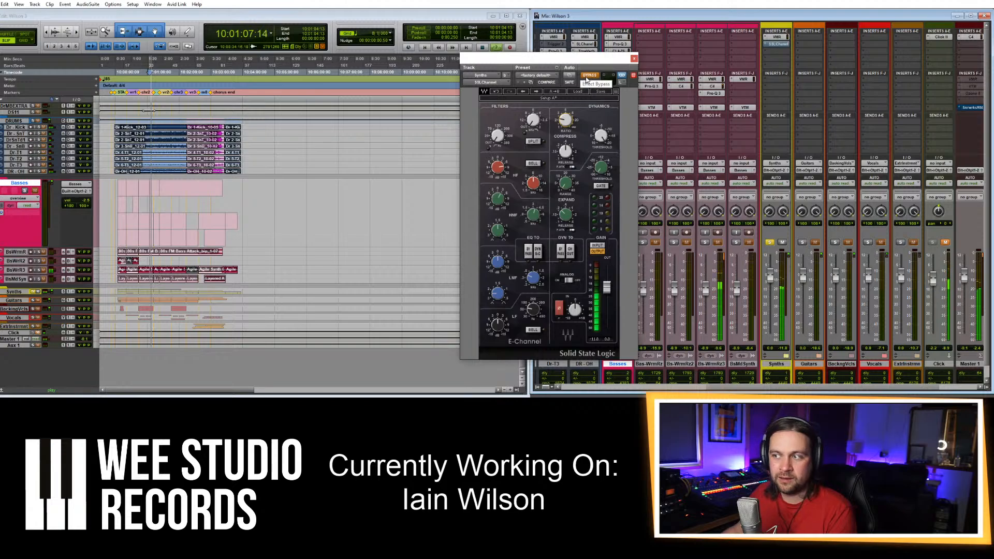
left_click(588, 76)
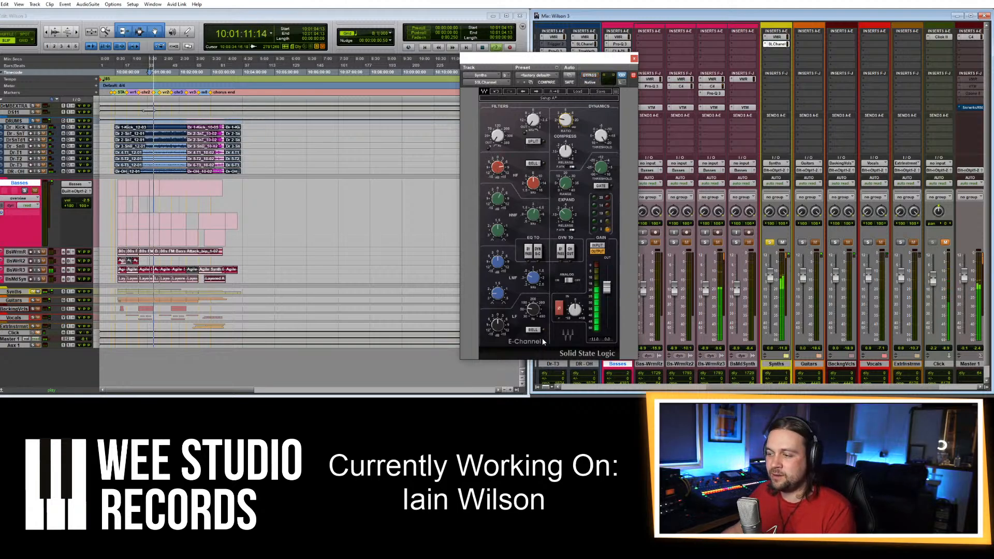
left_click(590, 77)
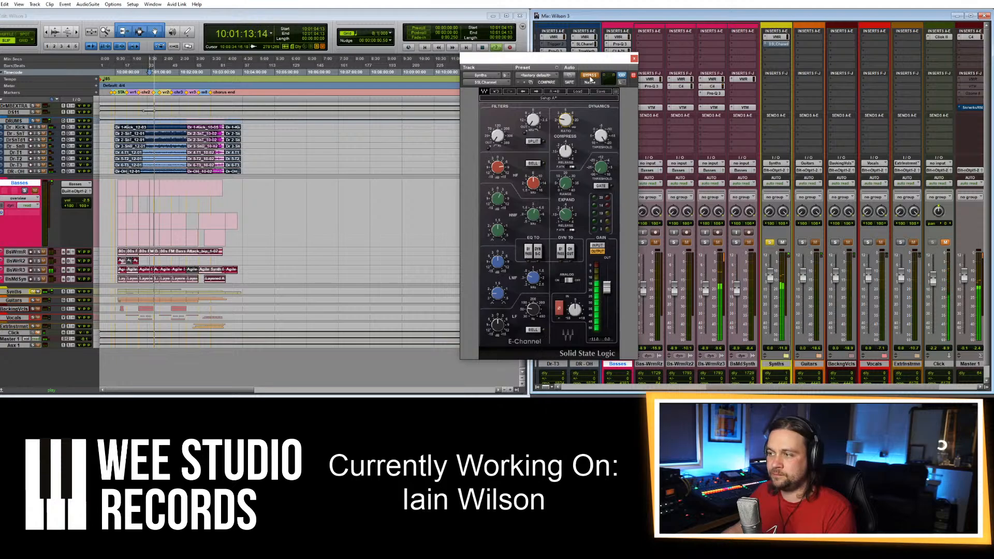
left_click(589, 76)
left_click(635, 58)
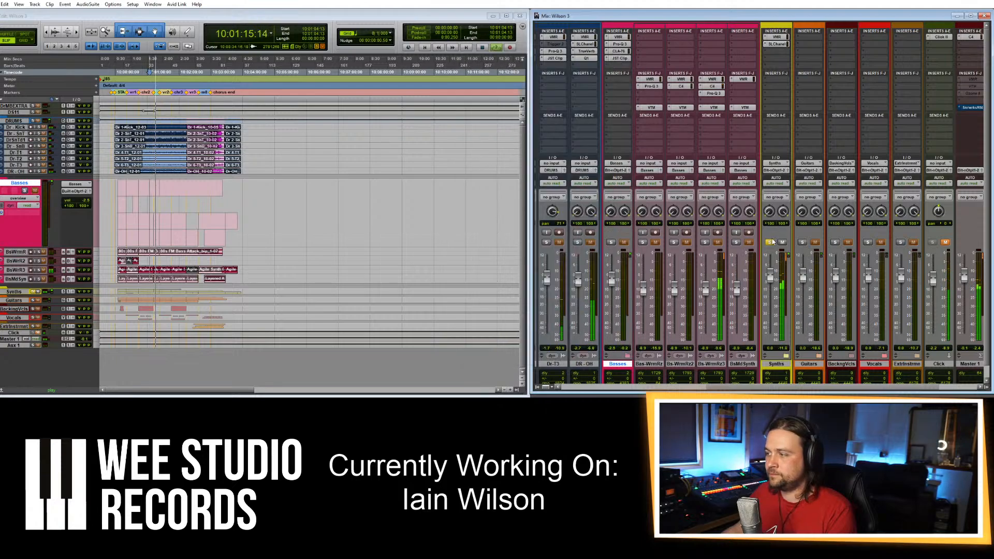
Insert the stereo JST Clip plug-in in the Synths' third insert slot, unsolo the folder, turn up the main clipping control and close it.
left_click(776, 50)
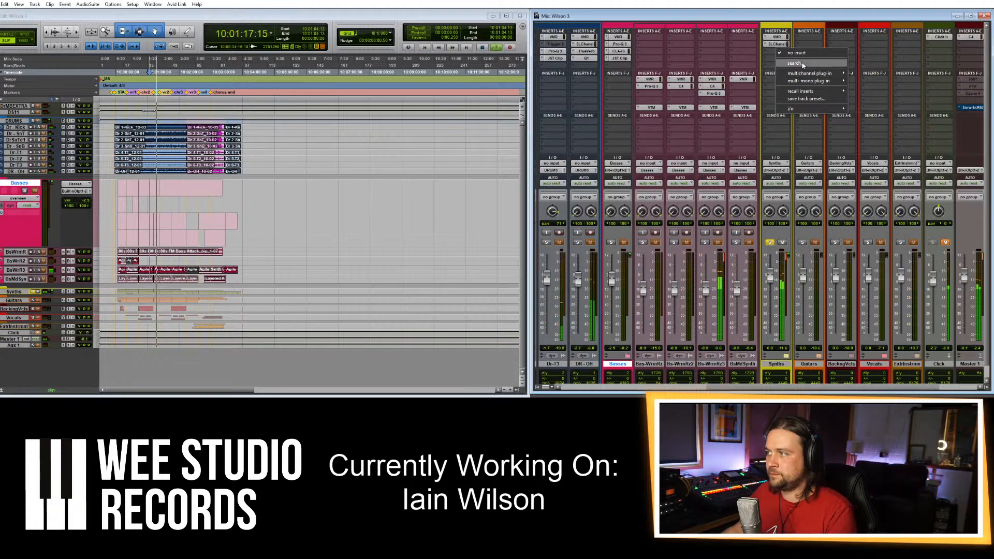
type("clip")
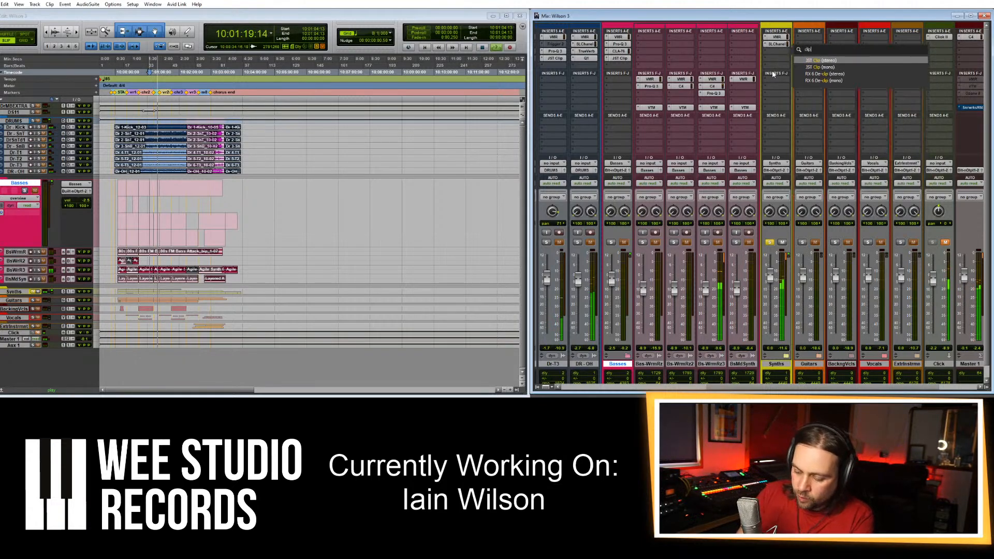
left_click(820, 60)
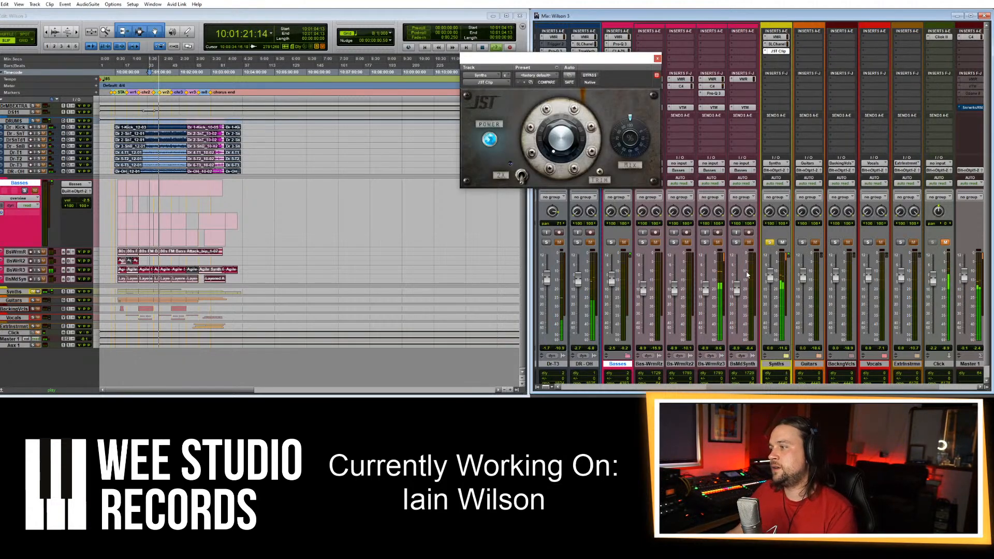
left_click(772, 242)
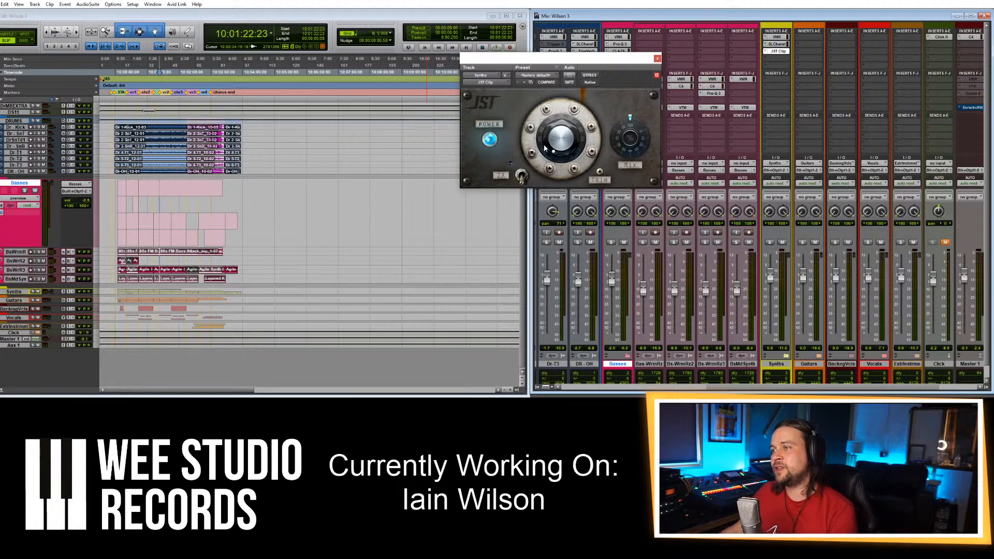
left_click_drag(545, 149, 550, 119)
key("space")
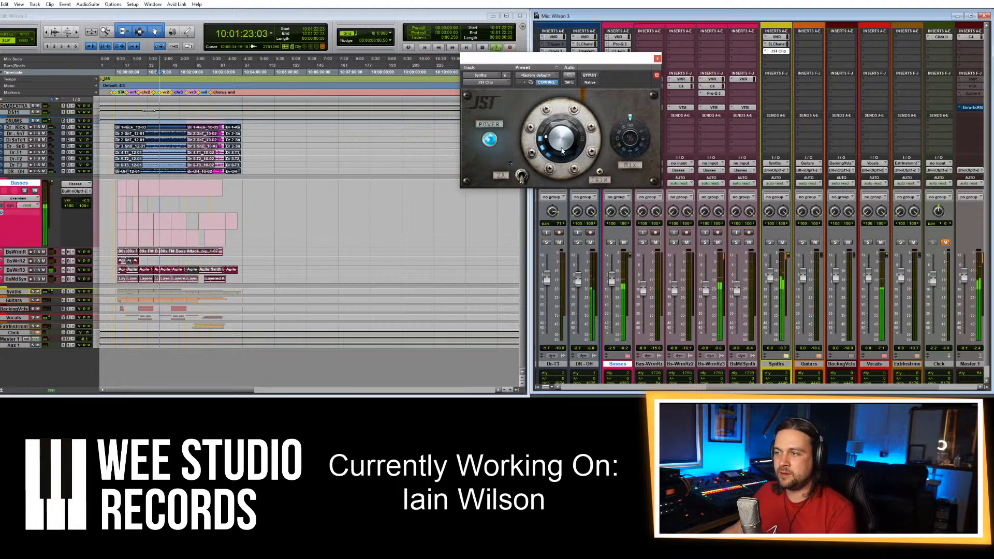
left_click(657, 59)
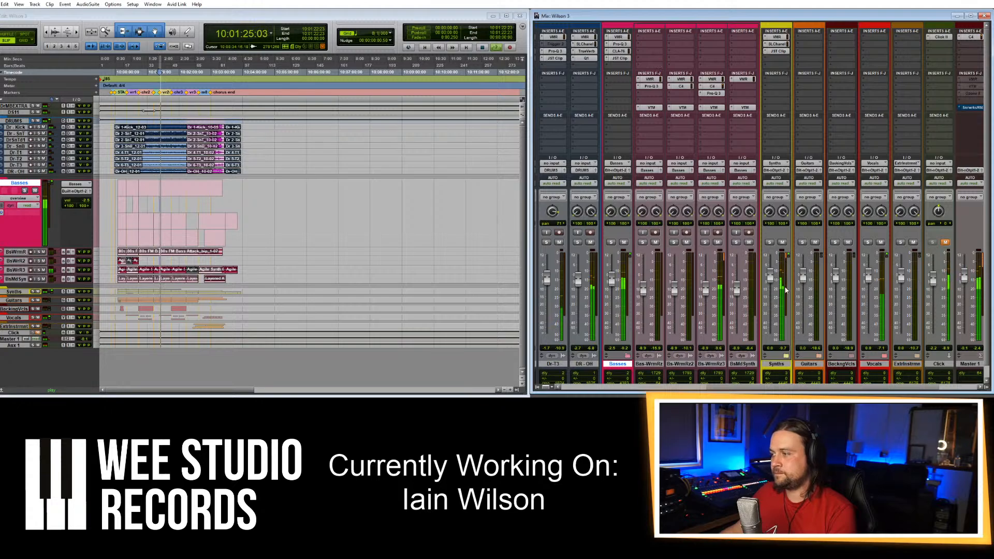
Solo the Synths folder again and expand it to show its member tracks.
left_click(770, 242)
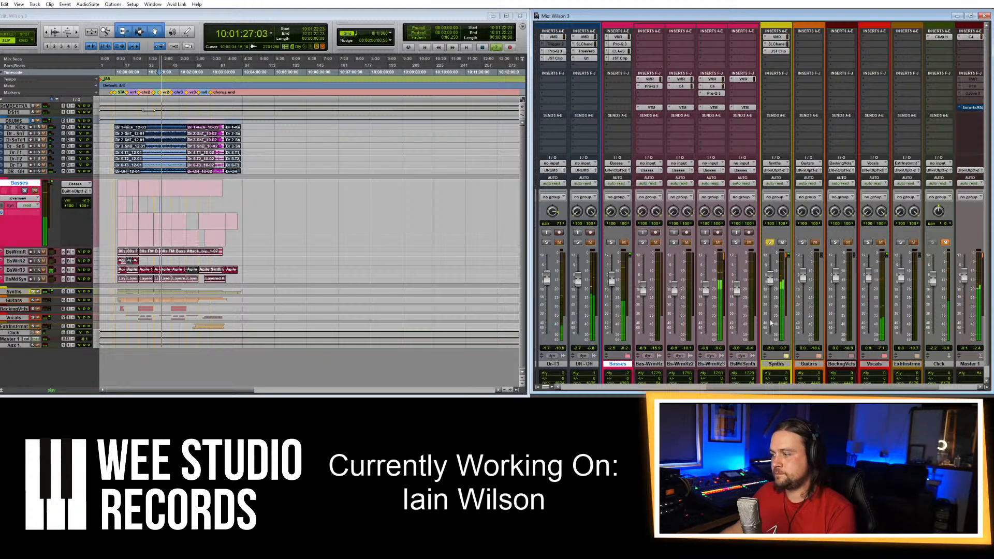
left_click(787, 356)
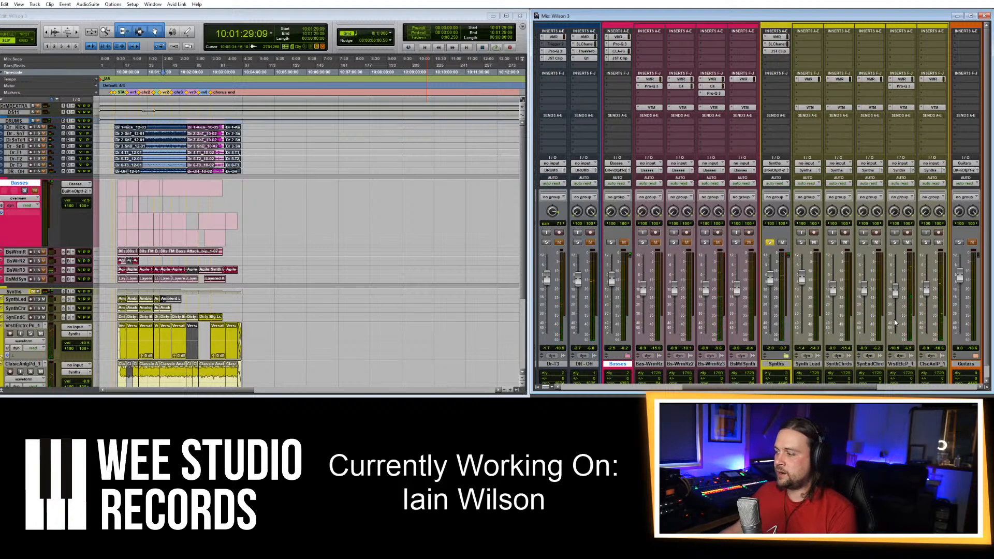
Solo the ClscAnlP_1 pad track, insert the stereo FabFilter Pro-Q 3 in its first slot and cut about 8.5 dB around 235 Hz.
left_click(926, 243)
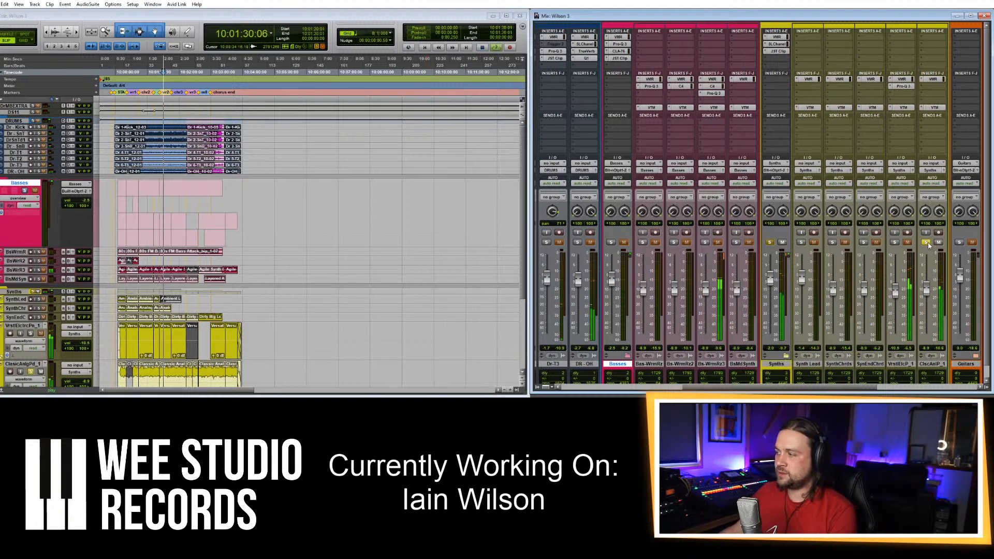
left_click(934, 36)
mouse_move(940, 61)
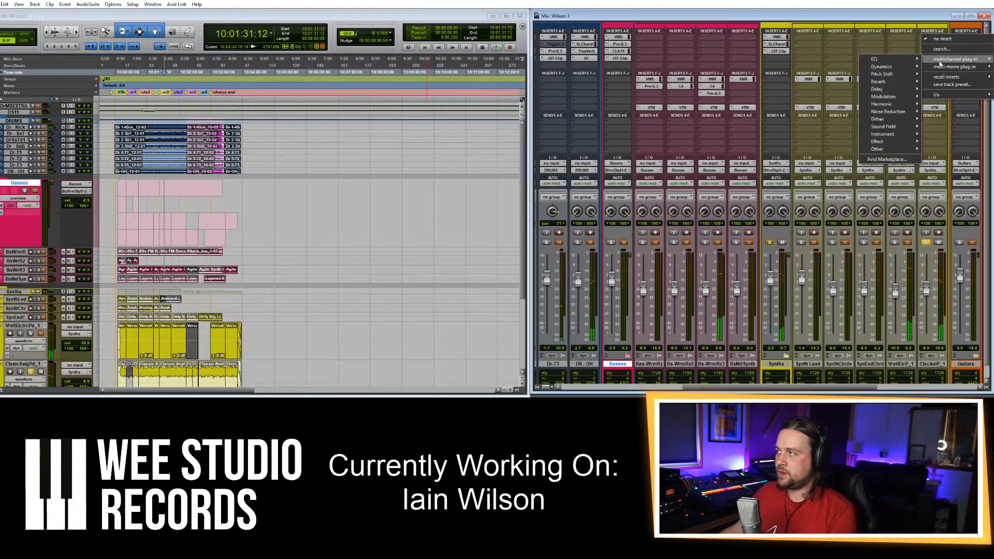
mouse_move(875, 59)
left_click(735, 140)
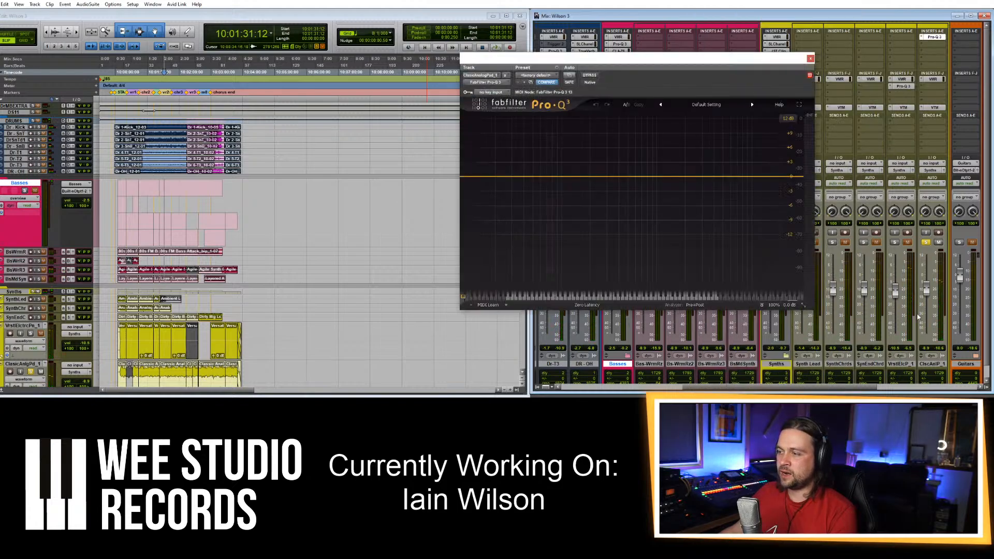
left_click_drag(595, 177, 597, 217)
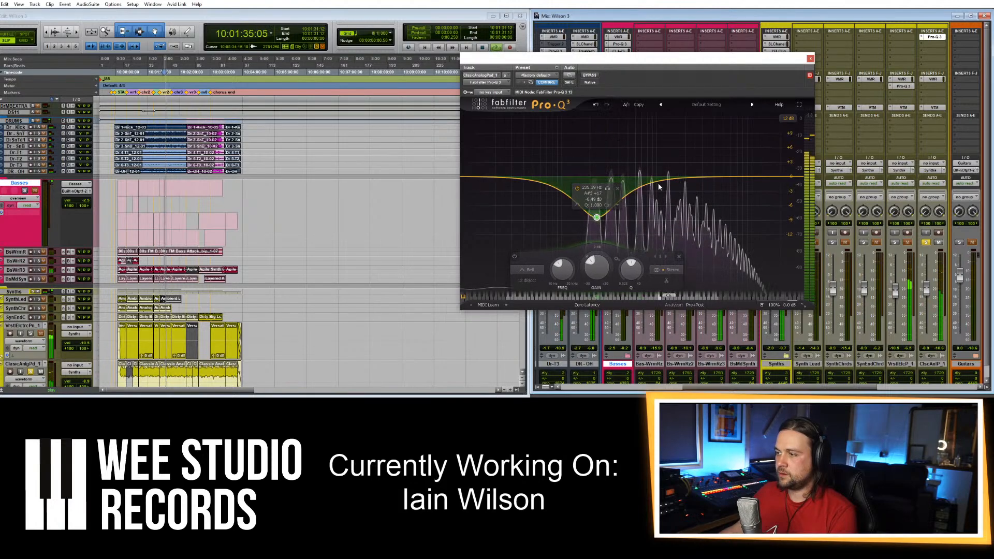
left_click(810, 58)
Solo the VrstElcP_1 track instead, insert the stereo FabFilter Pro-Q 3 in its first slot and cut about 6 dB around 282 Hz.
left_click(895, 242)
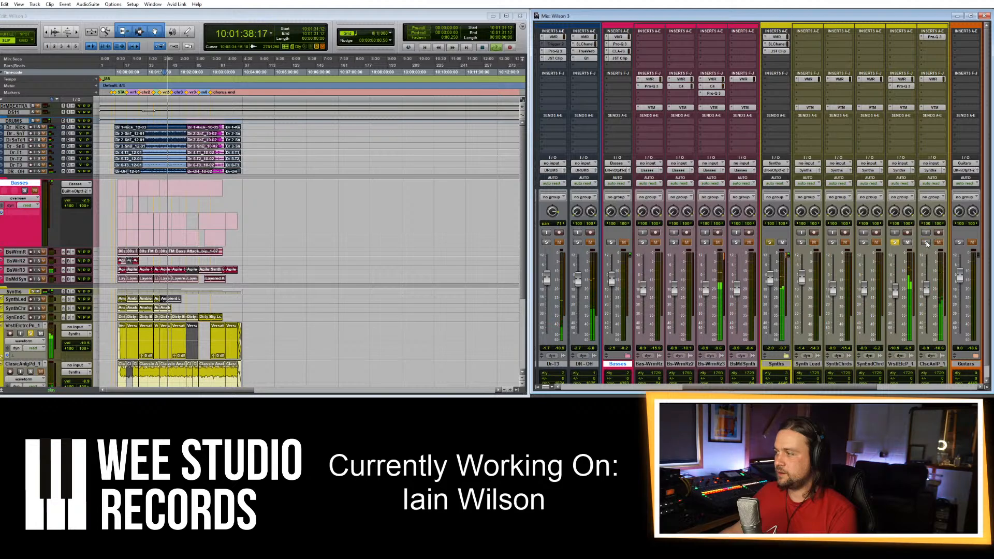
left_click(906, 38)
mouse_move(918, 58)
mouse_move(829, 89)
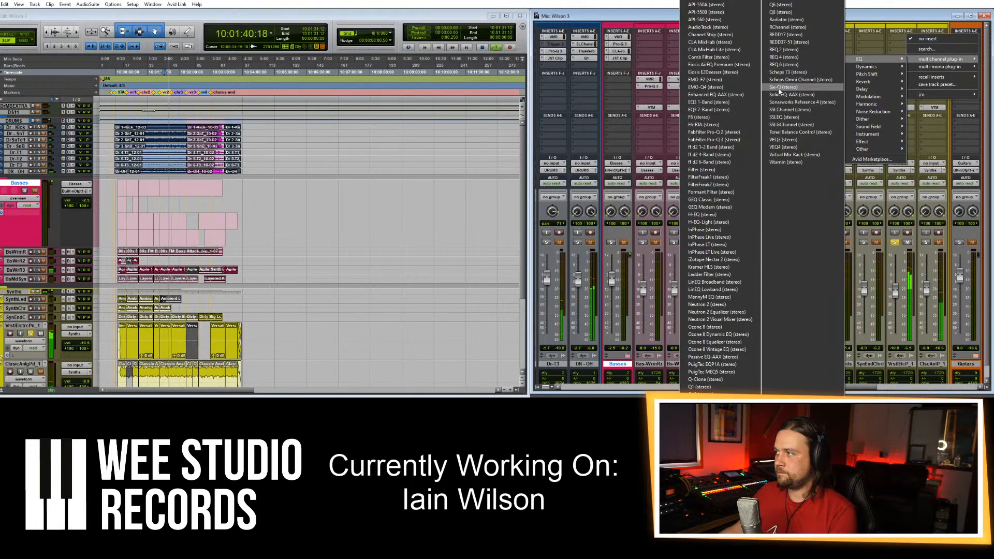
left_click(751, 138)
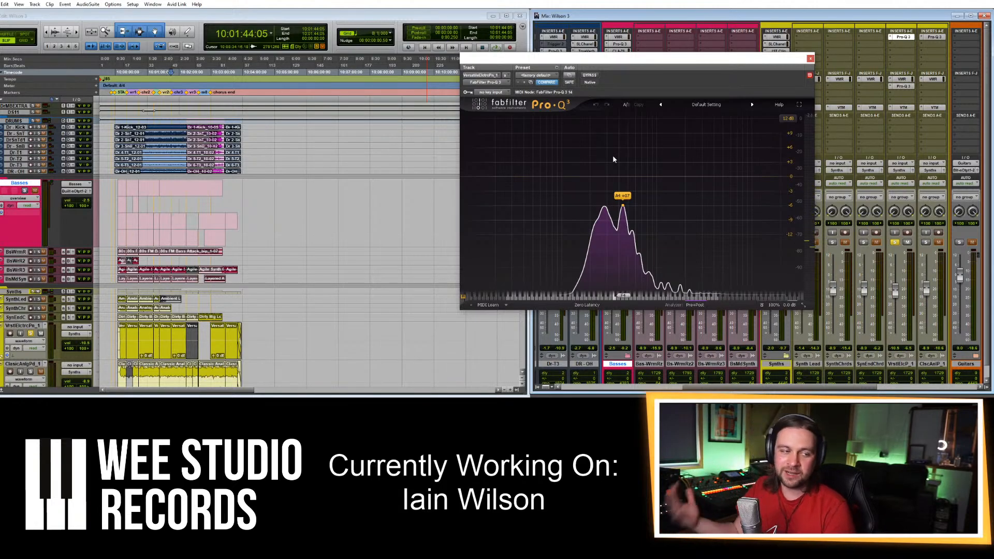
key("space")
left_click_drag(605, 177, 606, 209)
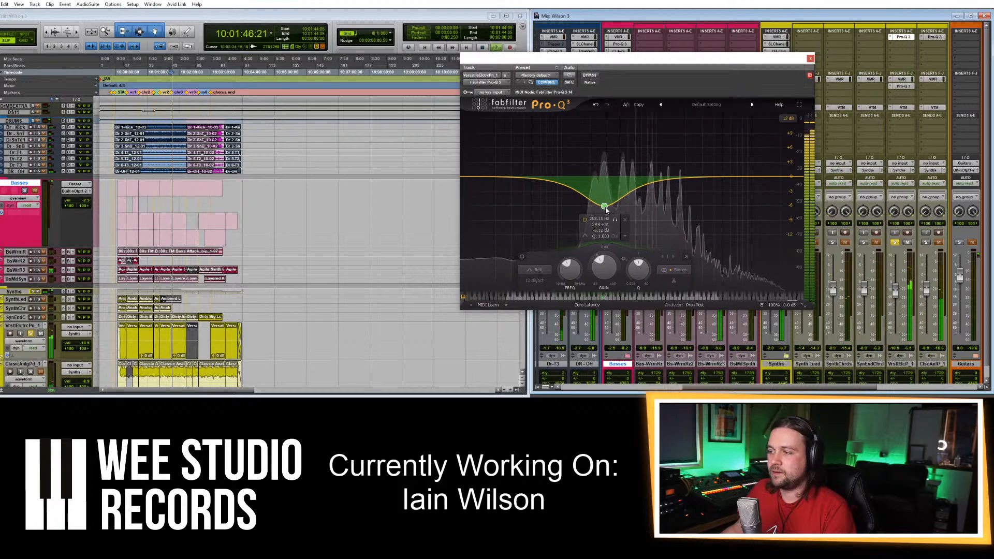
left_click(811, 58)
Unsolo the VrstElcP_1 track and the Synths folder, and play the full mix.
left_click(895, 242)
left_click(770, 242)
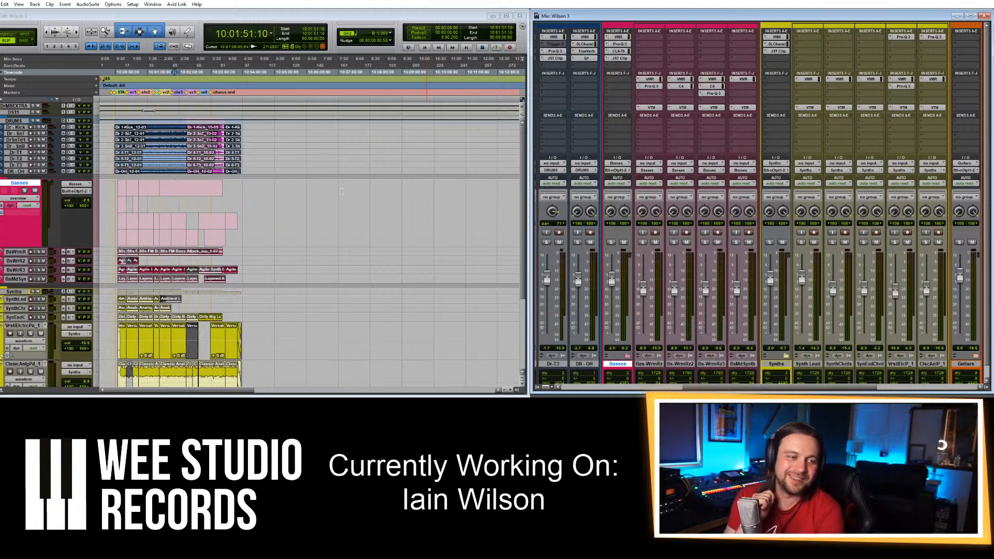
key("space")
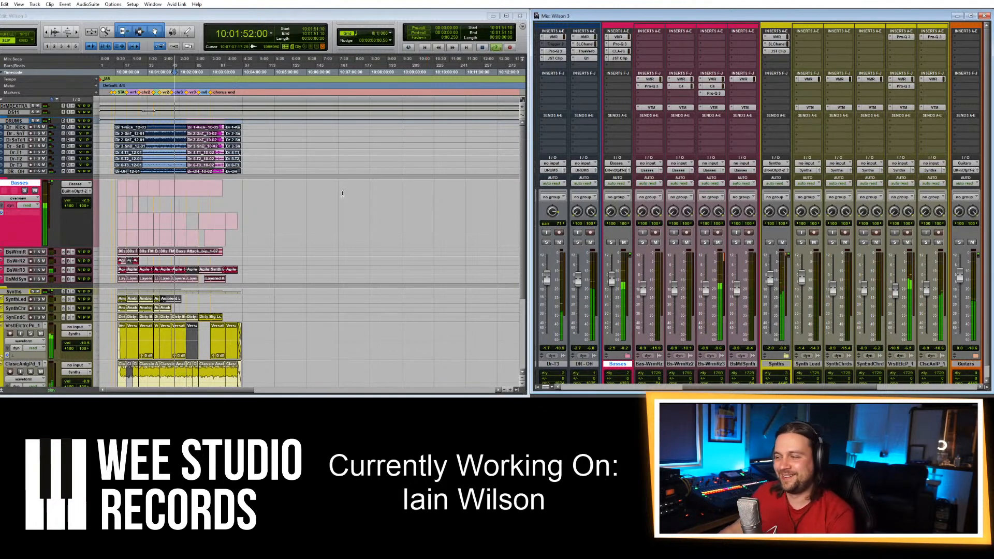
Solo the Guitars folder and insert the stereo Virtual Mix Rack plug-in in its first insert slot.
left_click_drag(733, 388, 825, 388)
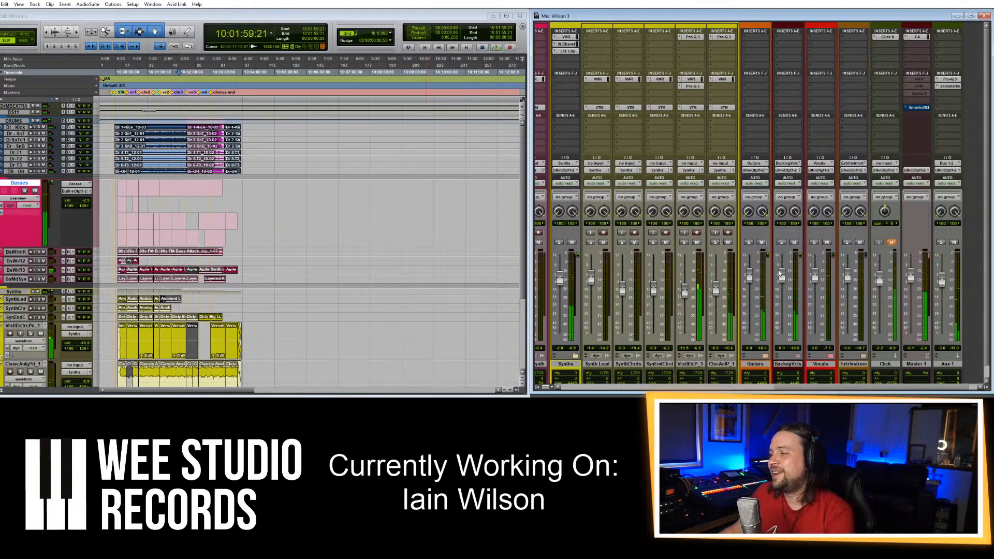
left_click(751, 243)
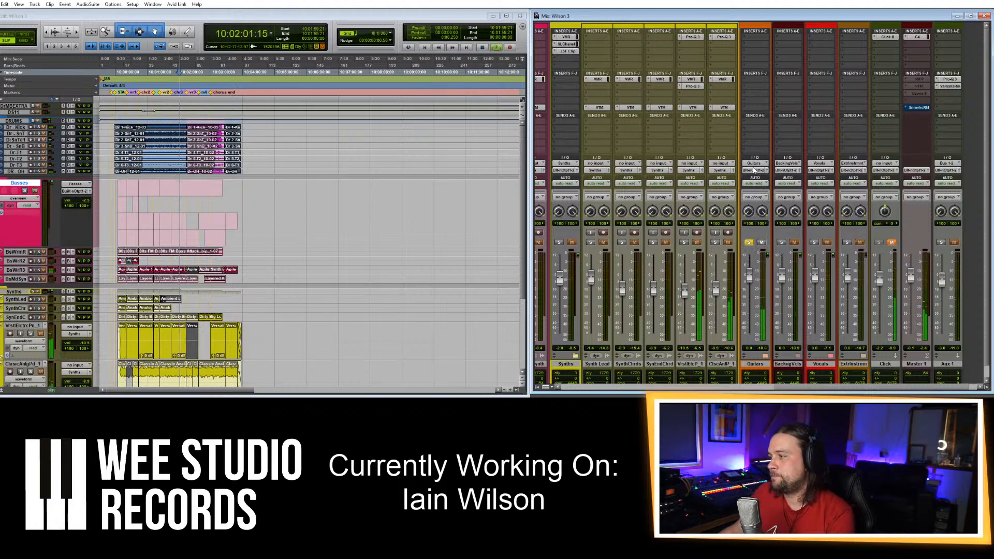
left_click(764, 51)
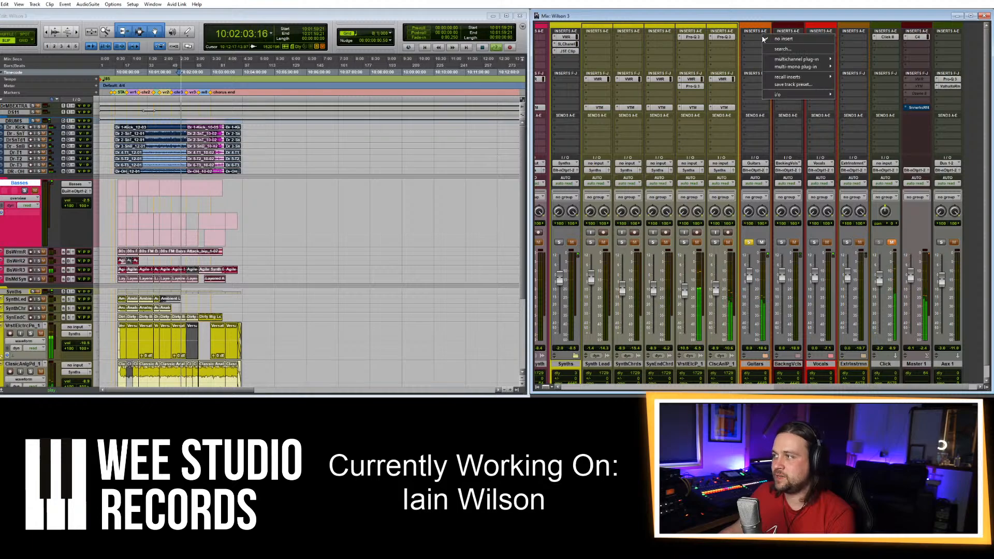
mouse_move(787, 58)
mouse_move(856, 67)
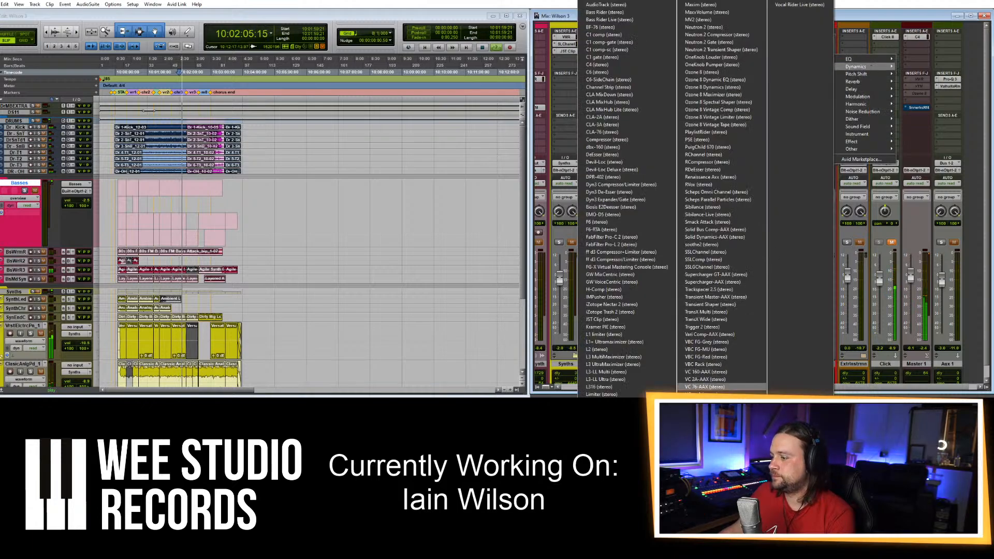
left_click(713, 402)
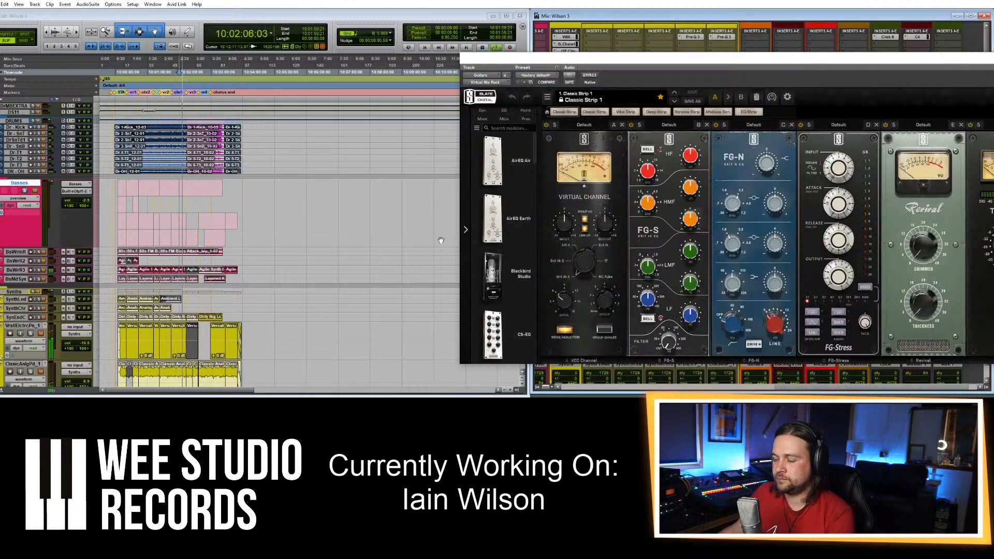
Switch the Guitars' Virtual Channel console type, turn up its drive, raise the linked input to about 14.6 dB and stop playback.
left_click_drag(582, 269, 584, 242)
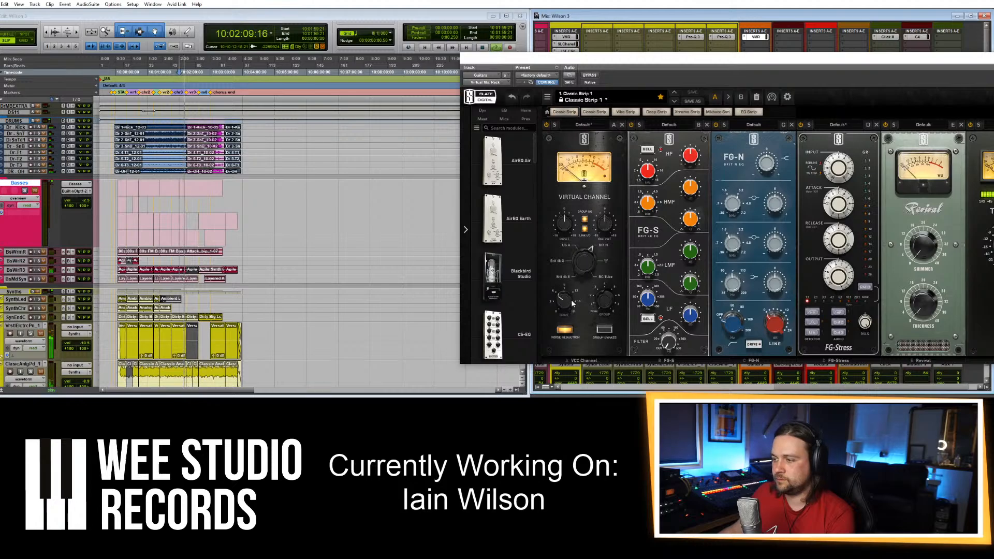
left_click_drag(565, 301, 567, 269)
left_click_drag(634, 59, 483, 69)
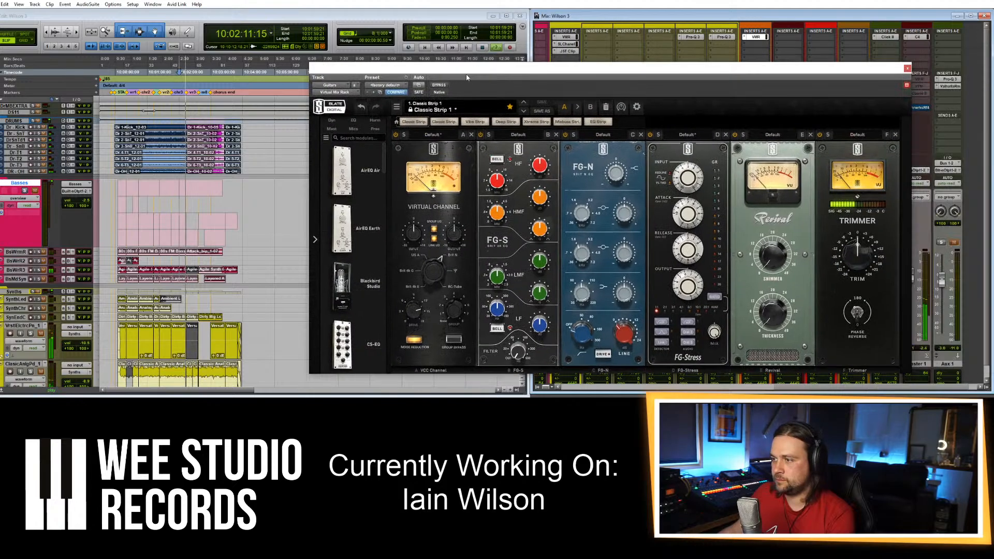
left_click_drag(414, 235, 423, 195)
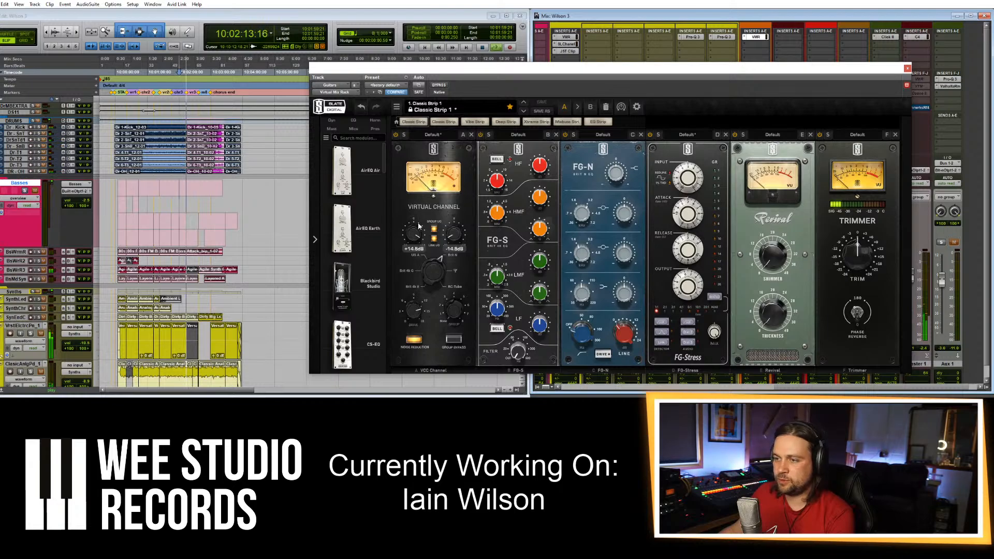
key("space")
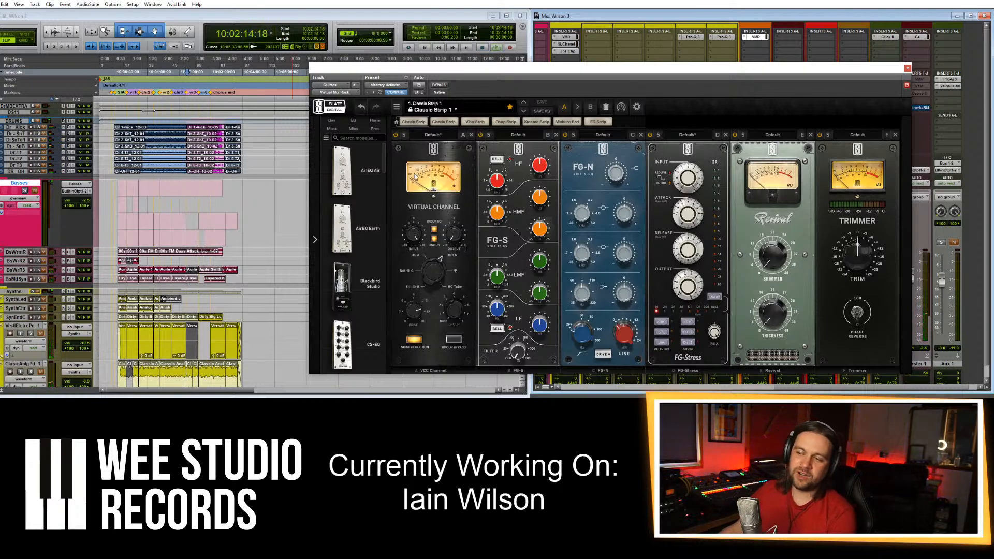
left_click(179, 219)
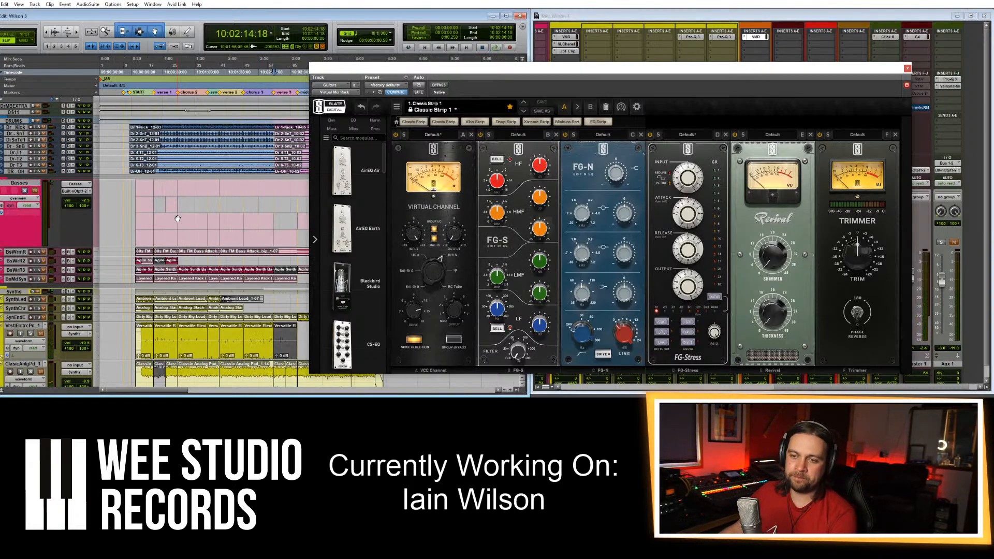
Select the chorus 3 passage on the Basses track, starting at 10:01:49:17, and play it back.
left_click(183, 189)
key("t")
key("t")
key("r")
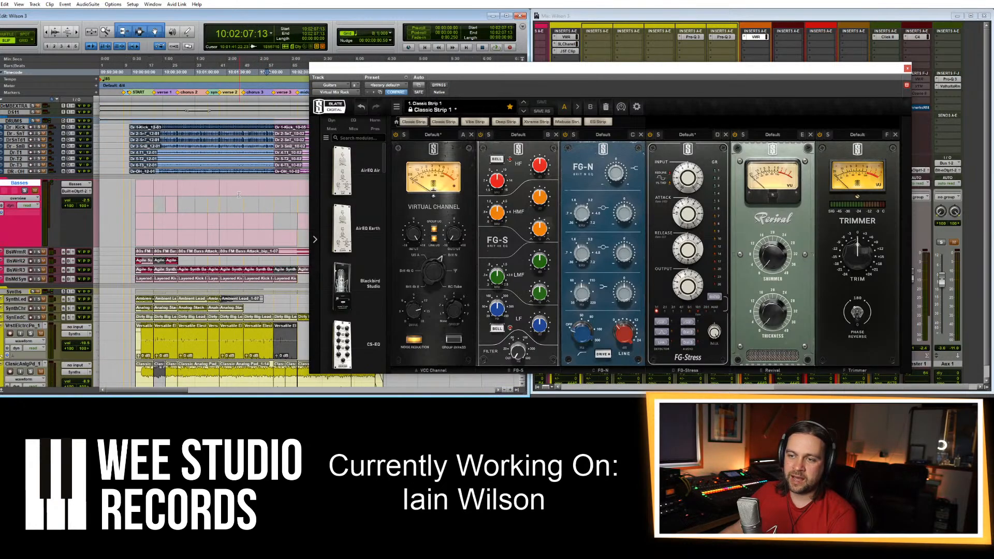
left_click_drag(248, 189, 276, 186)
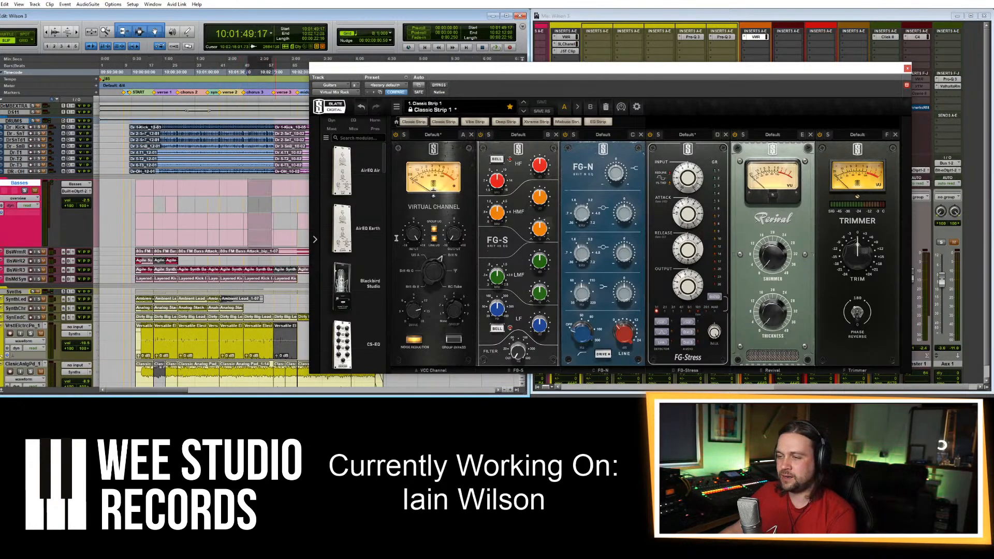
key("space")
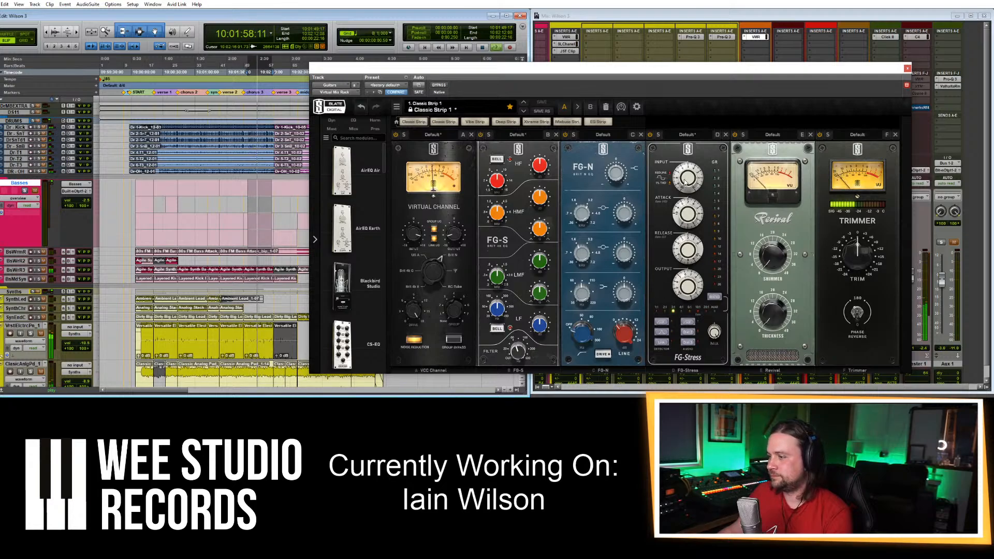
Dial in the input and output levels of the FG-Stress compressor on the Guitars track during playback.
left_click_drag(685, 181, 686, 171)
left_click_drag(690, 282, 690, 286)
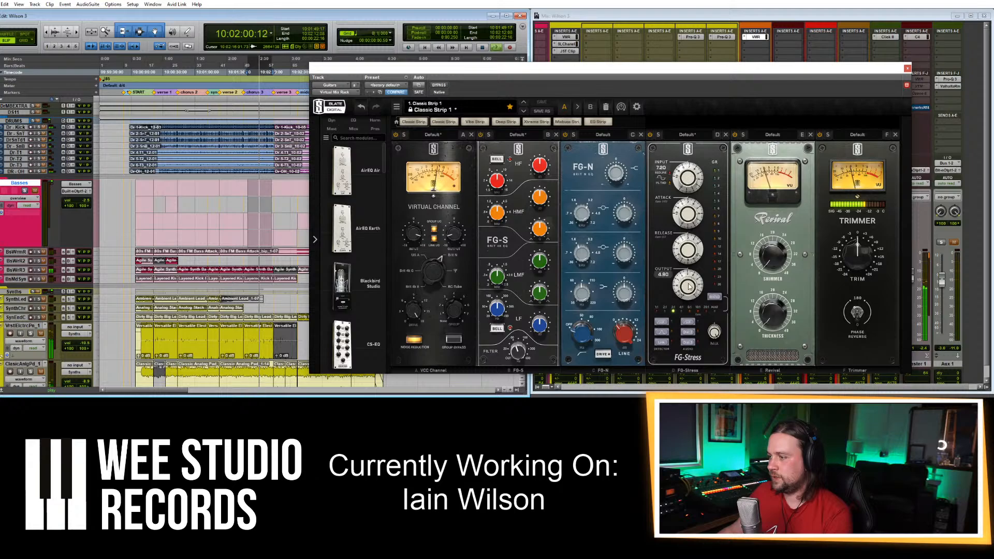
left_click_drag(693, 192, 693, 187)
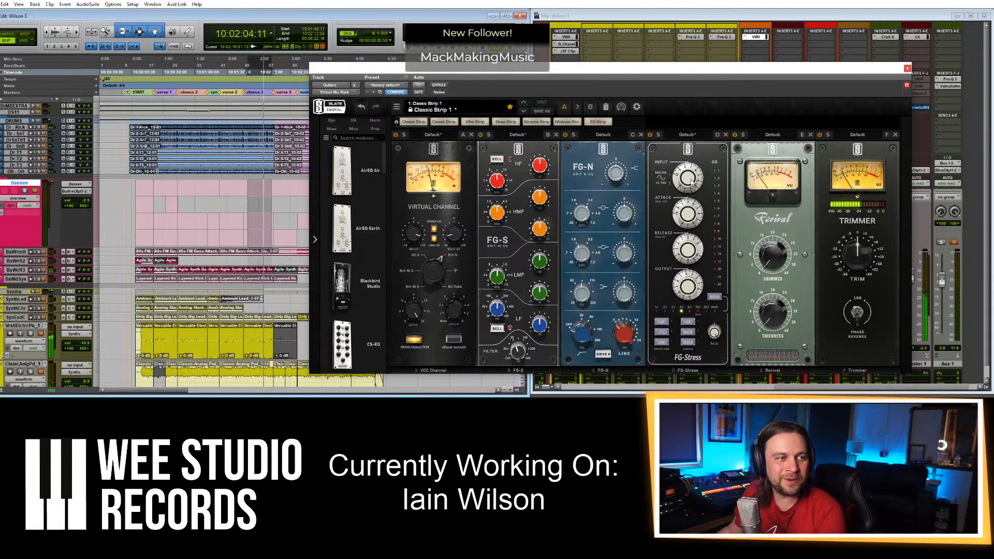
left_click_drag(698, 73, 502, 70)
mouse_move(495, 183)
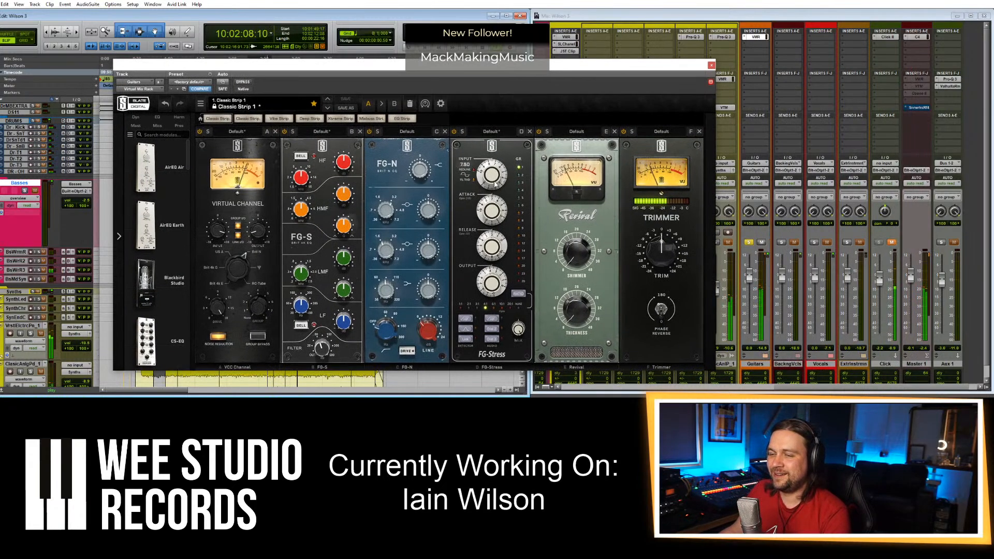
left_click_drag(494, 183, 496, 171)
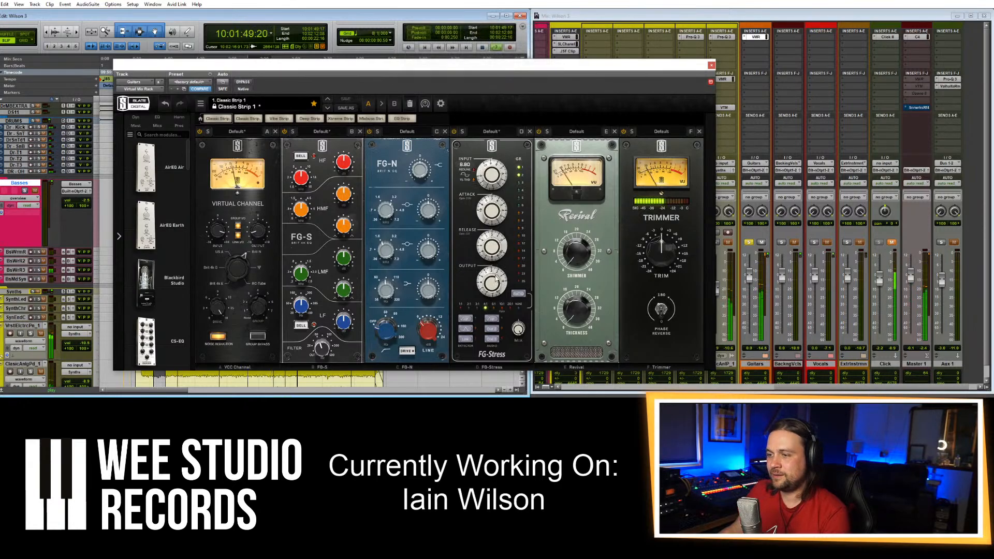
left_click_drag(496, 274, 497, 283)
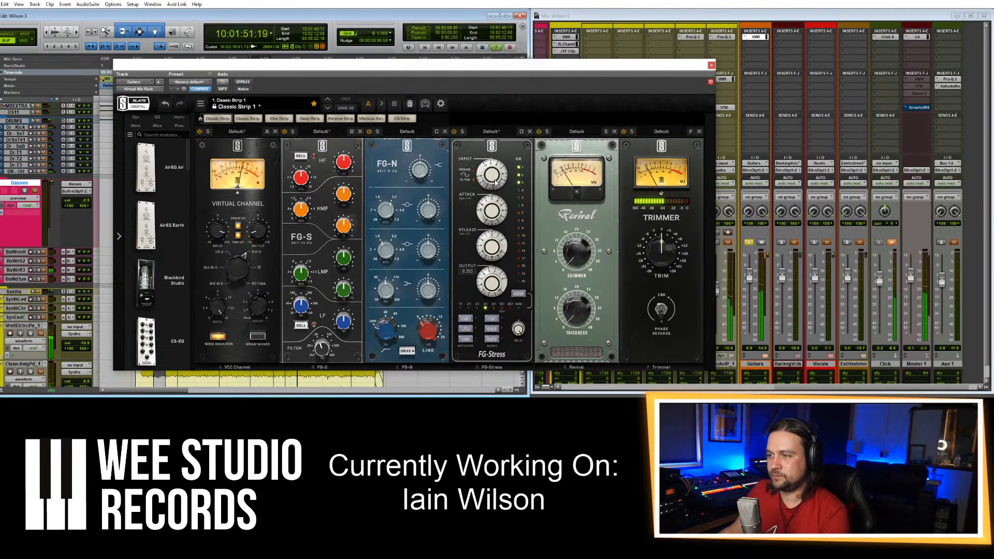
left_click_drag(494, 180, 495, 170)
mouse_move(492, 276)
left_mouse_down()
mouse_move(490, 284)
mouse_move(491, 268)
left_mouse_up()
left_click_drag(491, 169, 492, 188)
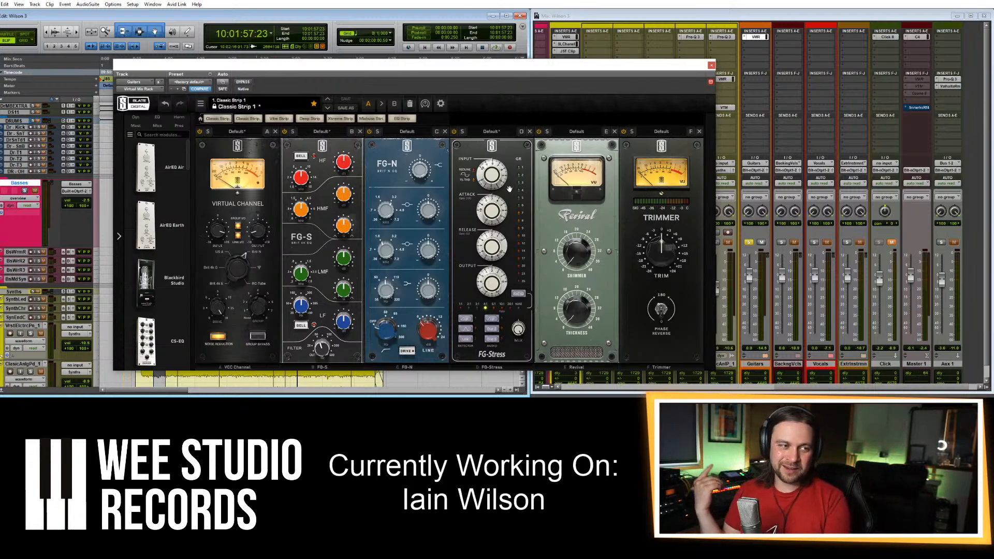
Compare the Guitars track with its Virtual Mix Rack bypassed and active during playback, and close the plug-in window.
key("space")
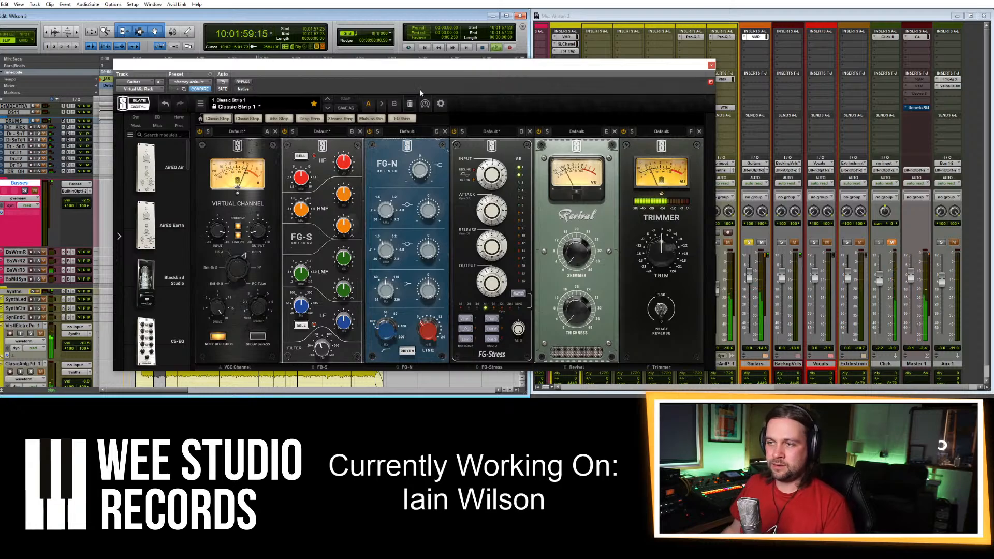
left_click_drag(420, 92, 529, 81)
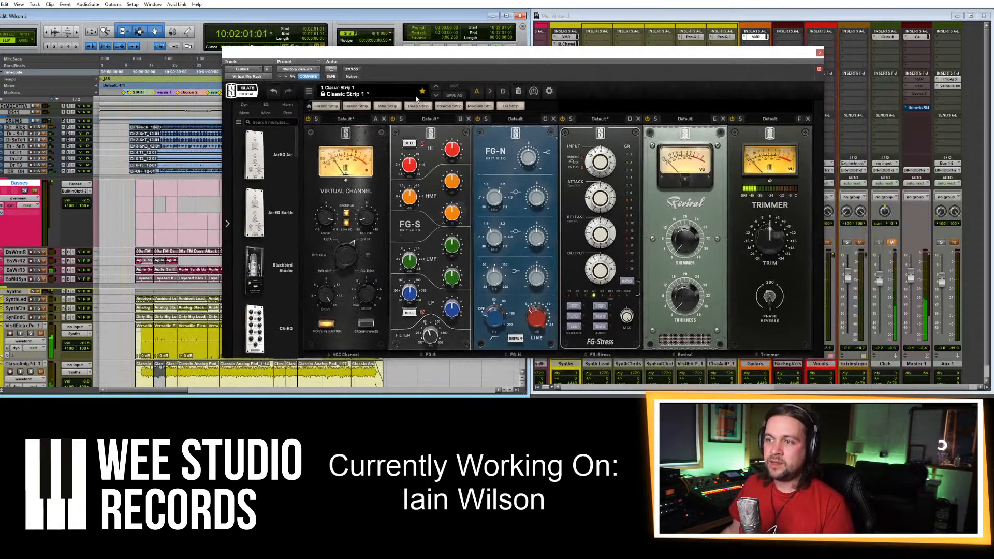
left_click(357, 70)
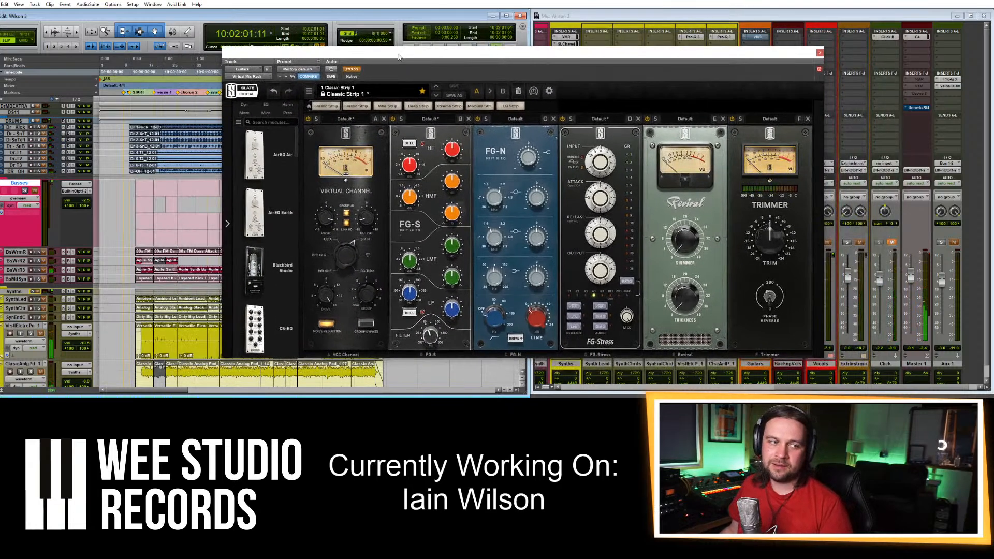
left_click(353, 69)
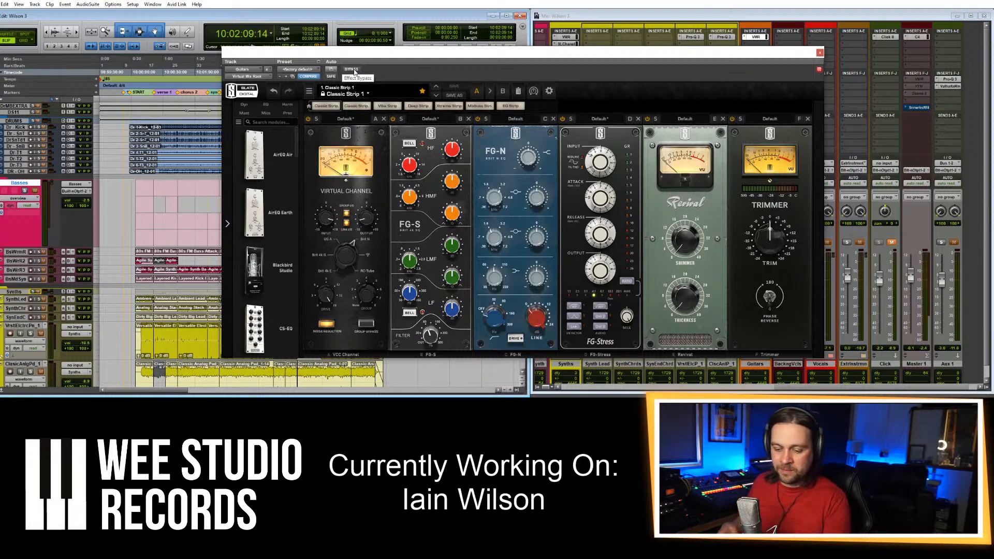
key("space")
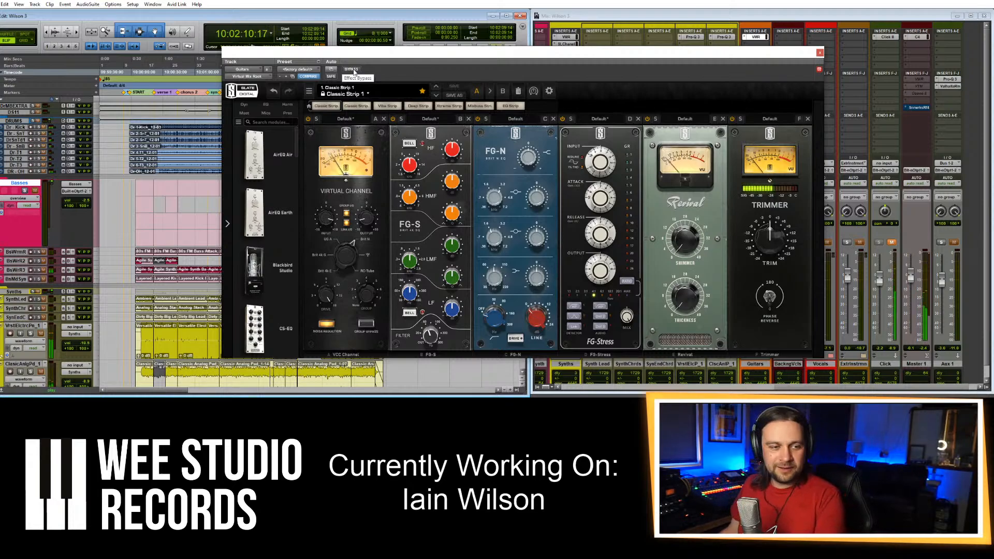
left_click(820, 53)
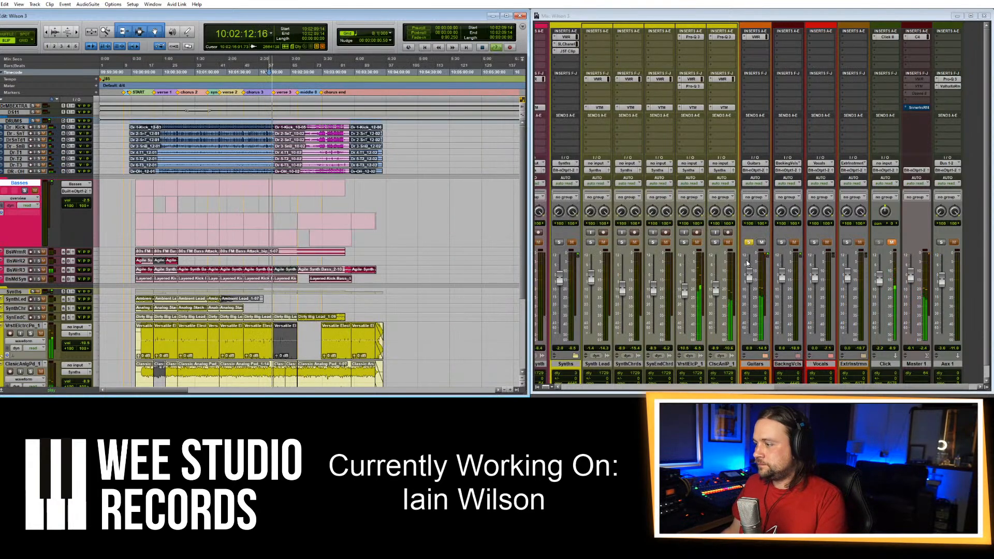
Unsolo the Guitars track and lower its fader slightly while playing the full mix from chorus 3.
left_click(749, 242)
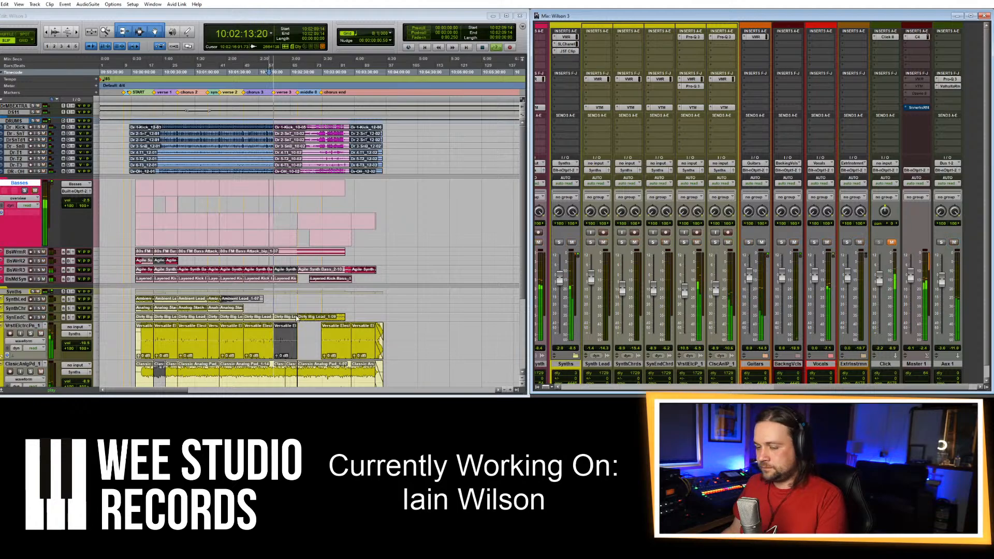
left_click(256, 342)
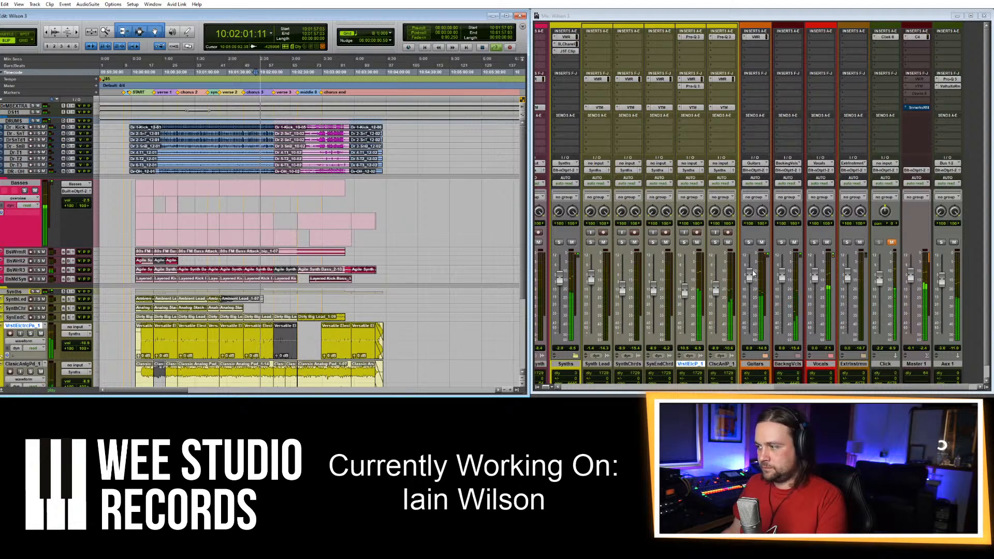
left_click_drag(753, 274, 752, 283)
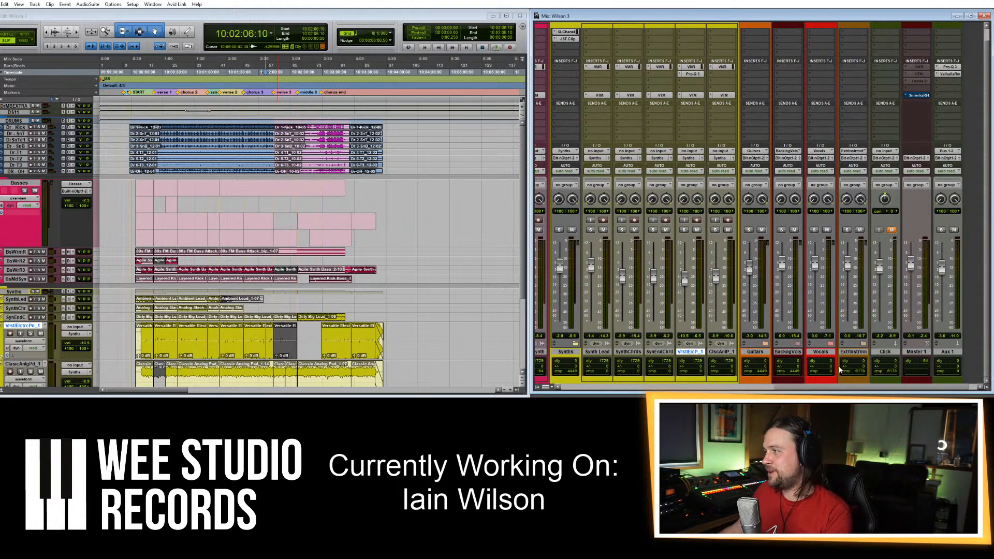
Solo the Guitars track and play it from within chorus 3.
left_click_drag(822, 388, 833, 388)
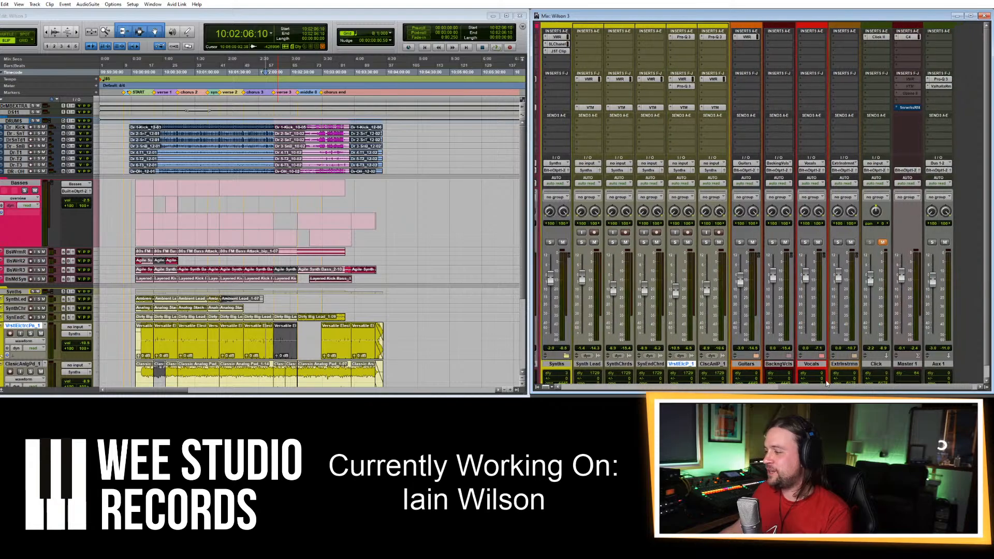
scroll(816, 367, "down", 2)
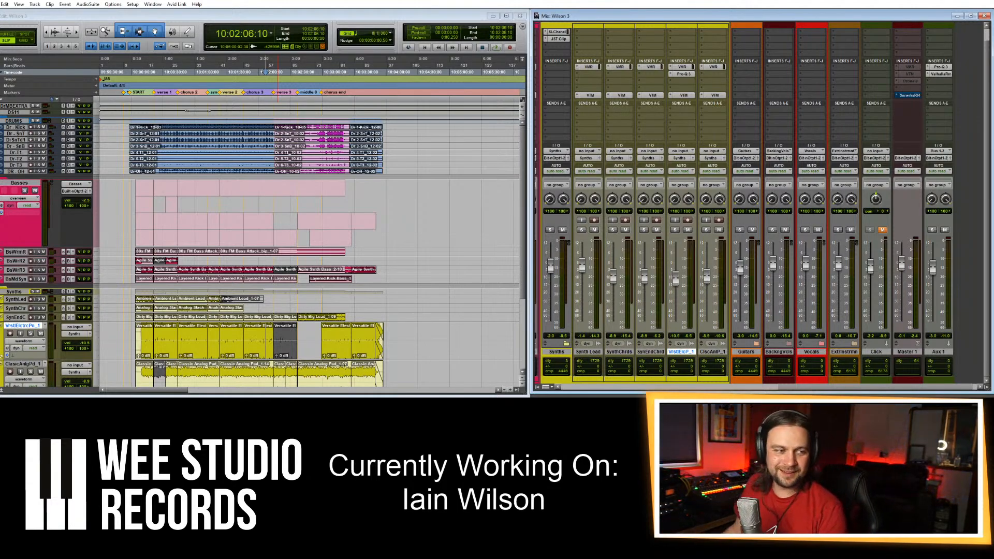
key("space")
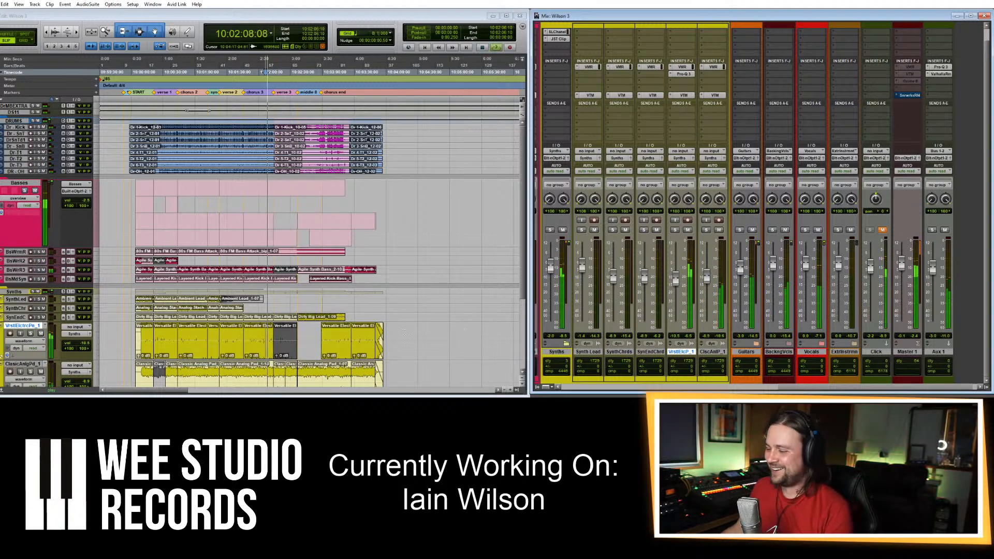
left_click(740, 230)
left_click(259, 334)
left_click(259, 334)
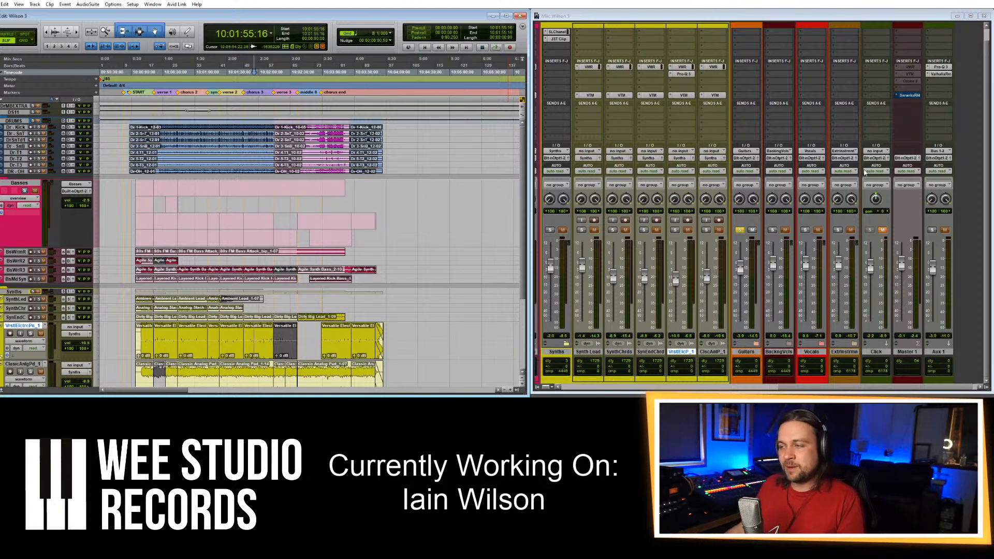
Insert the stereo TAL Chorus LX plug-in below the VMR on the Guitars track and audition it.
scroll(751, 84, "up", 1)
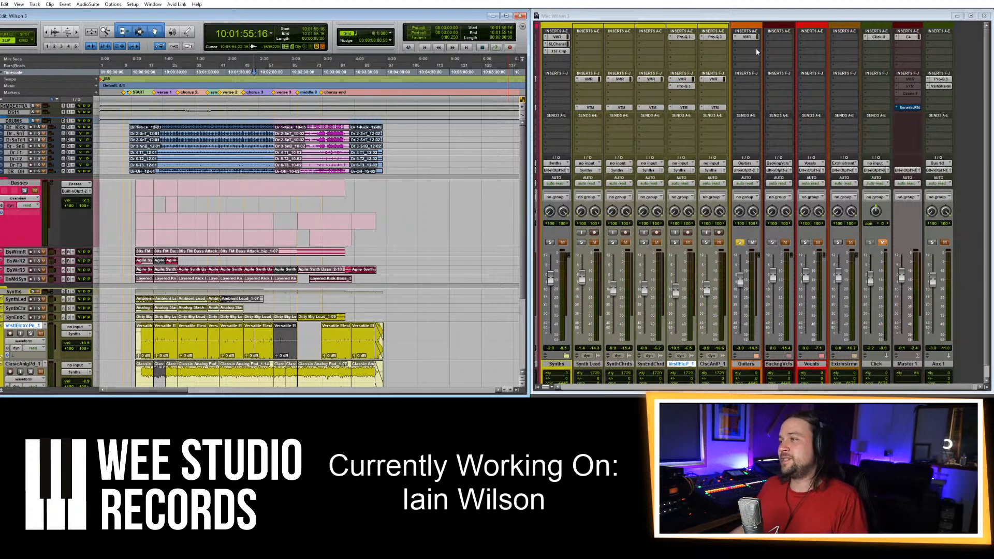
left_click(756, 46)
mouse_move(792, 66)
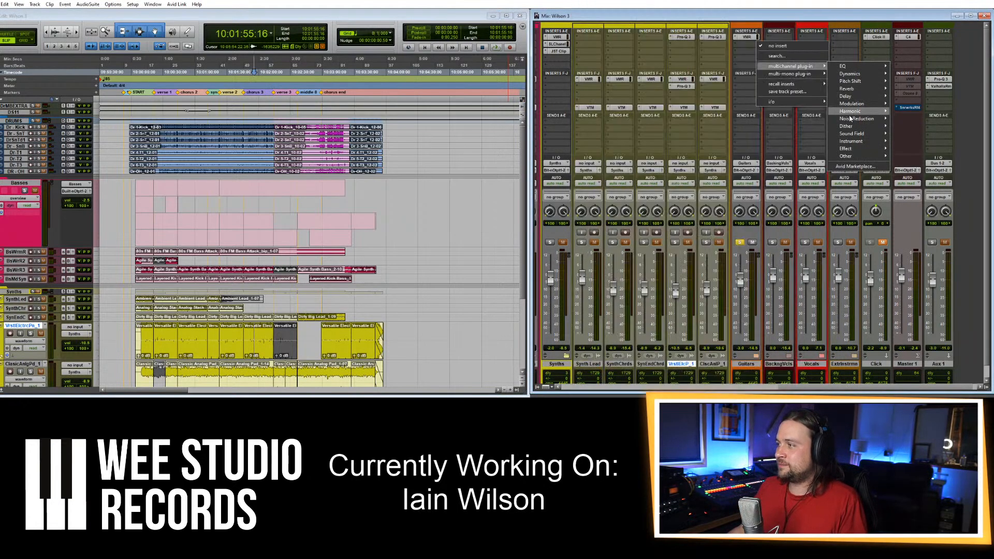
mouse_move(854, 104)
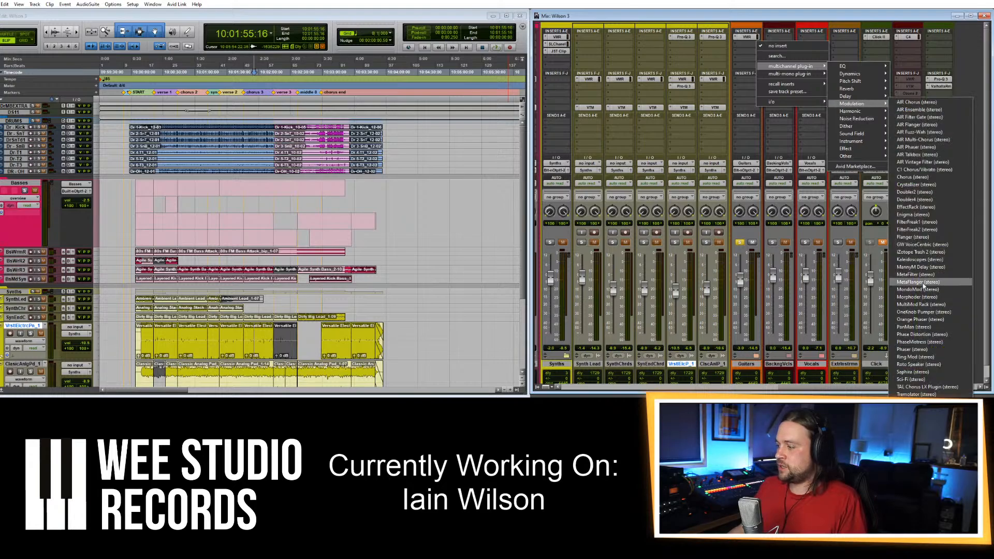
left_click(920, 387)
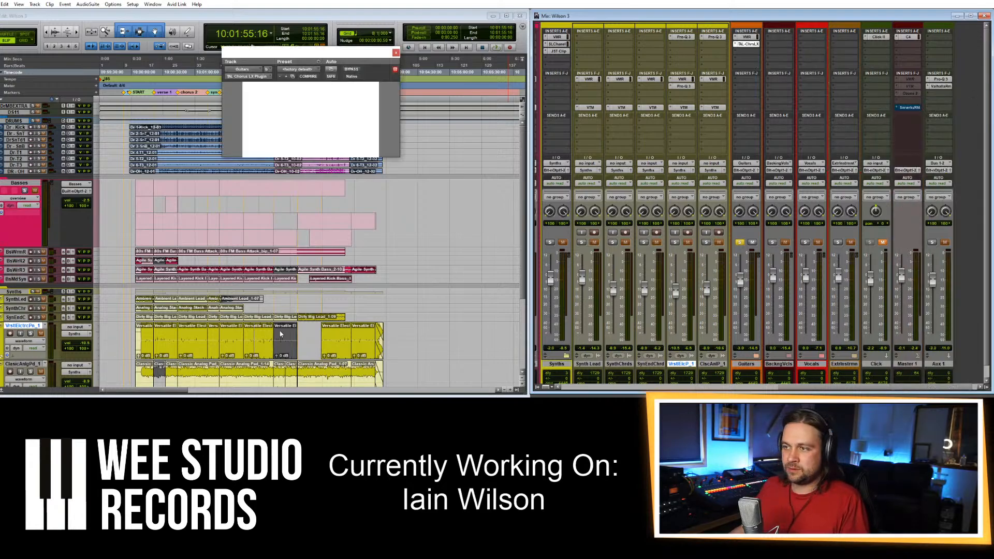
key("space")
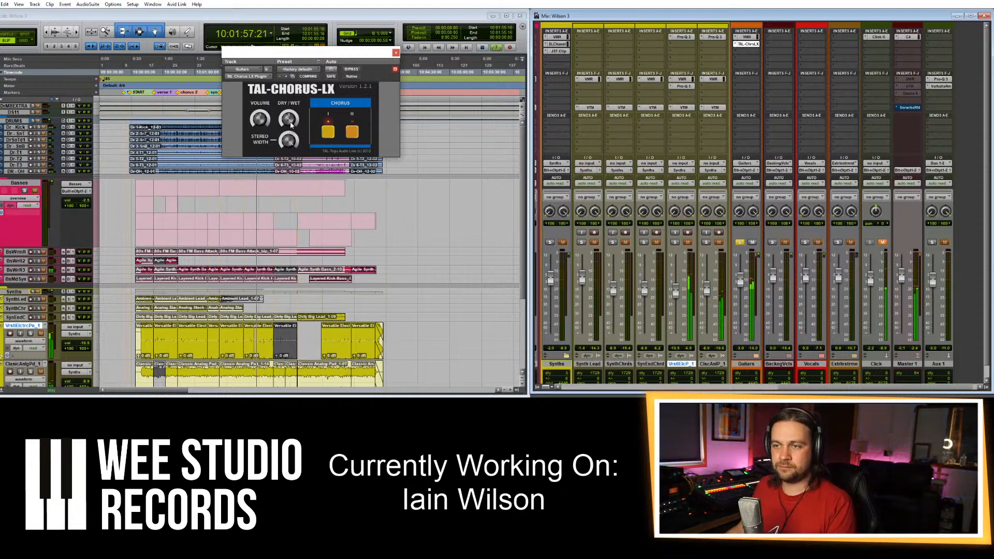
left_click(396, 54)
Restart playback from 10:01:53:00 in chorus 3 and unsolo the Guitars track.
key("space")
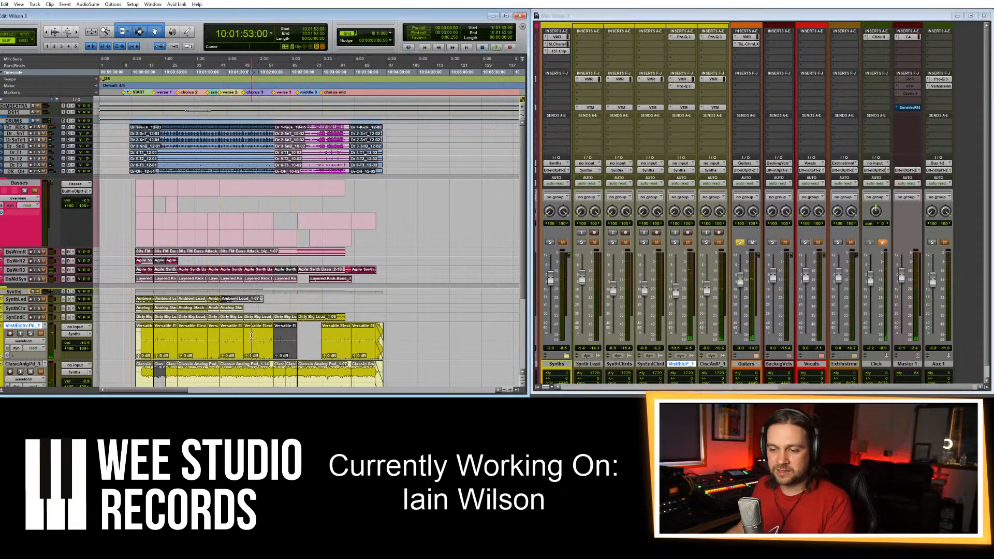
key("space")
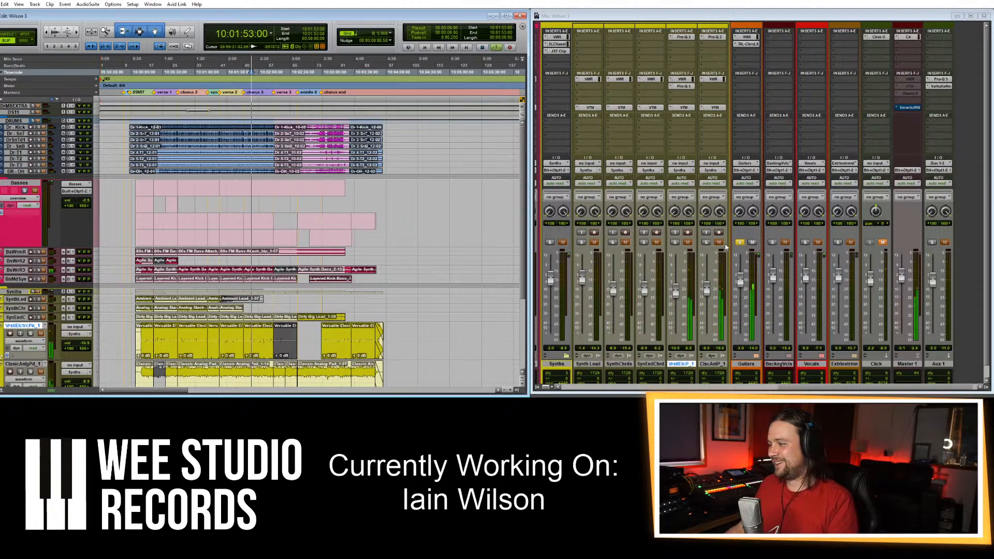
left_click(740, 242)
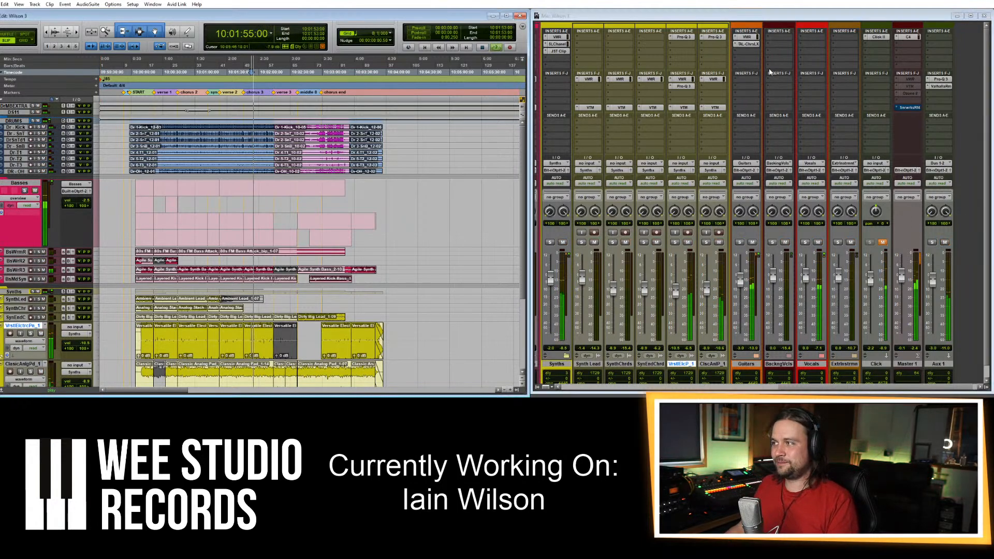
Lower the dry/wet mix of TAL-Chorus-LX on the Guitars track while the full mix plays, and close the plug-in.
left_click(756, 44)
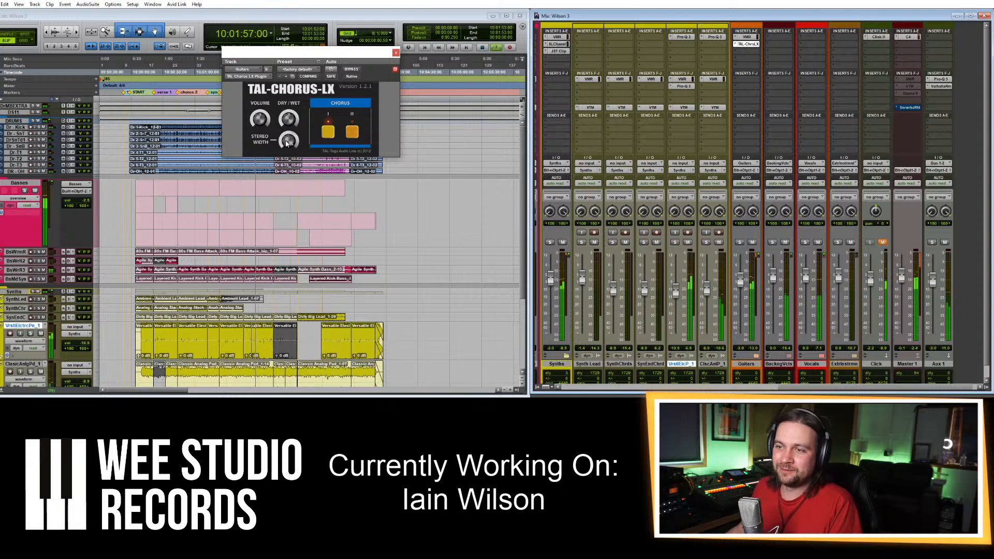
left_click_drag(289, 121, 291, 147)
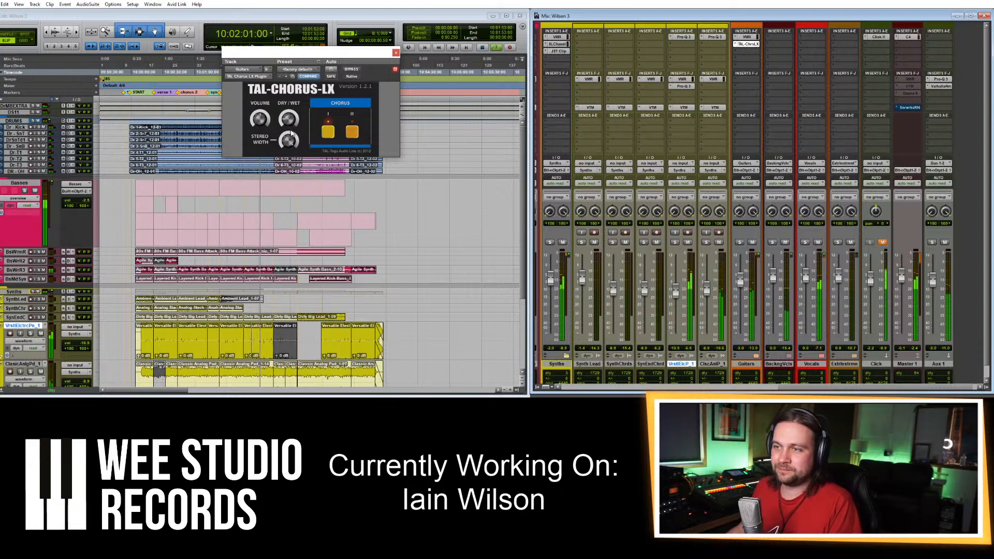
left_click(396, 52)
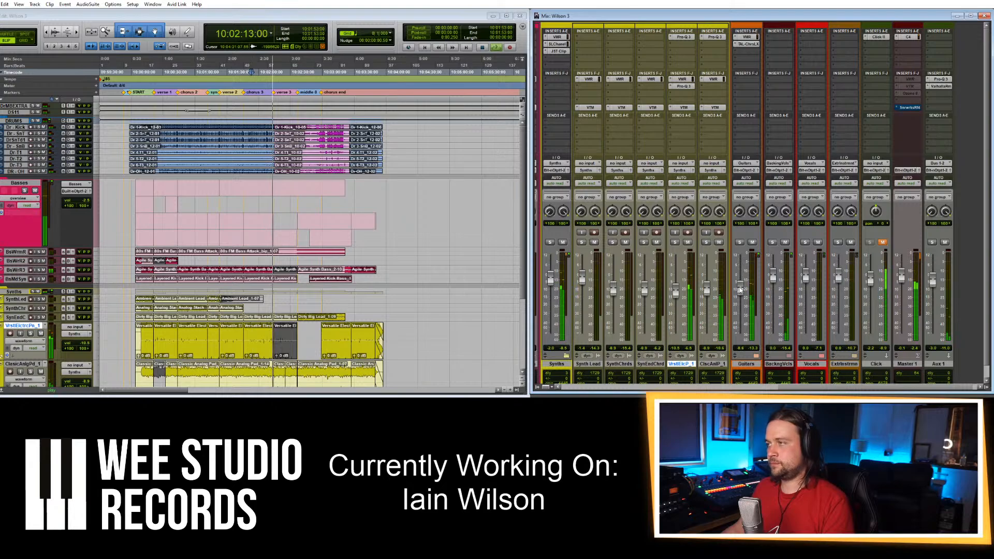
left_click(747, 44)
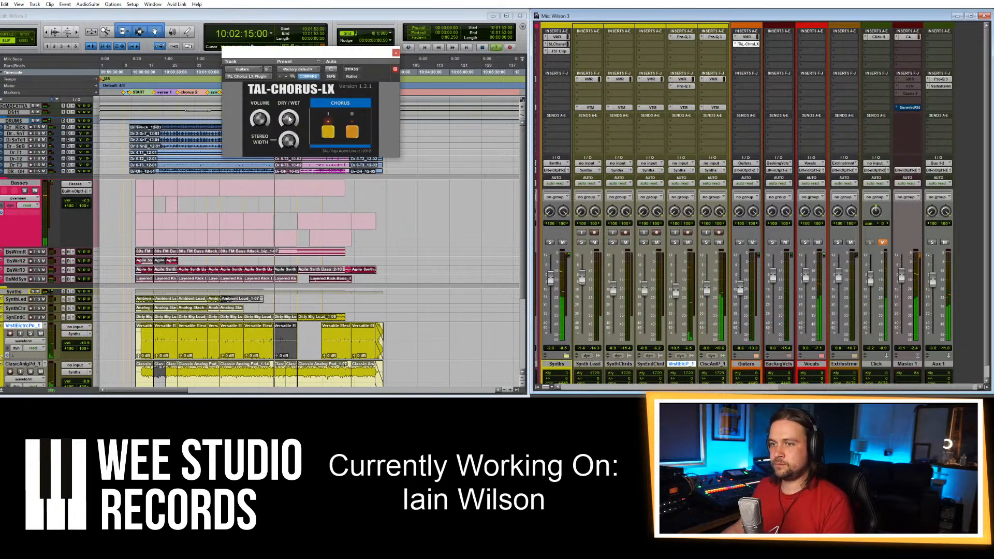
left_click(396, 54)
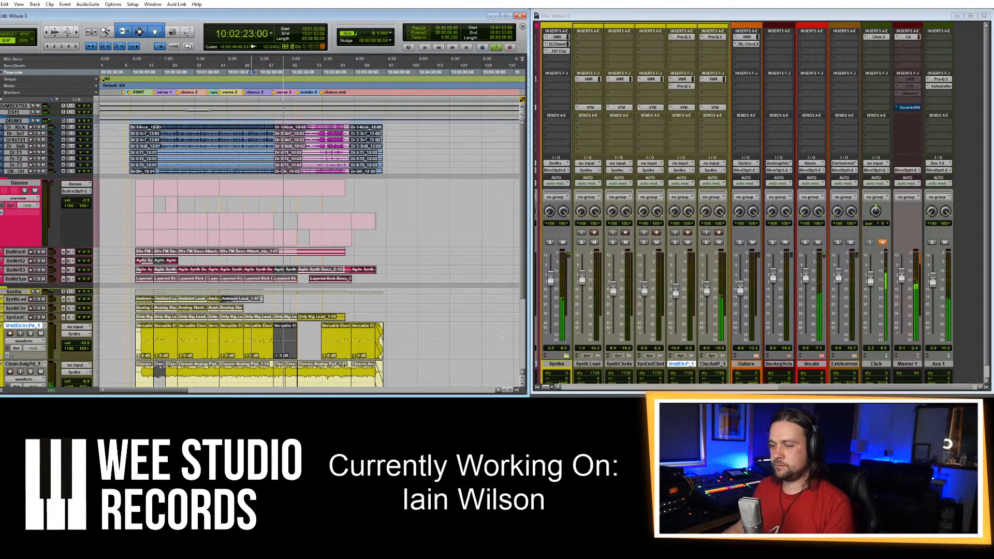
Expand the Backing Vocals folder track and reduce its track height in the edit window.
scroll(428, 341, "down", 5)
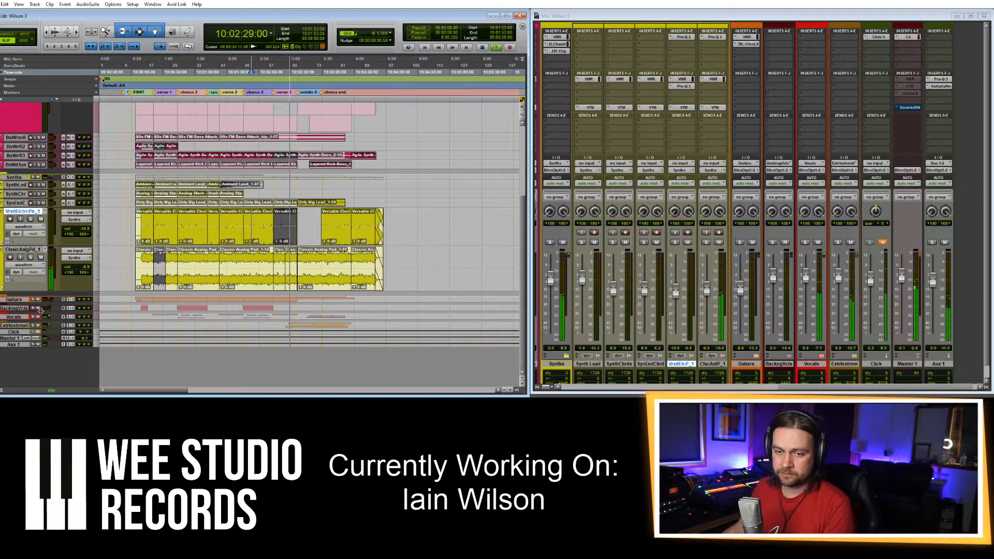
left_click_drag(42, 312, 43, 368)
left_click(2, 309)
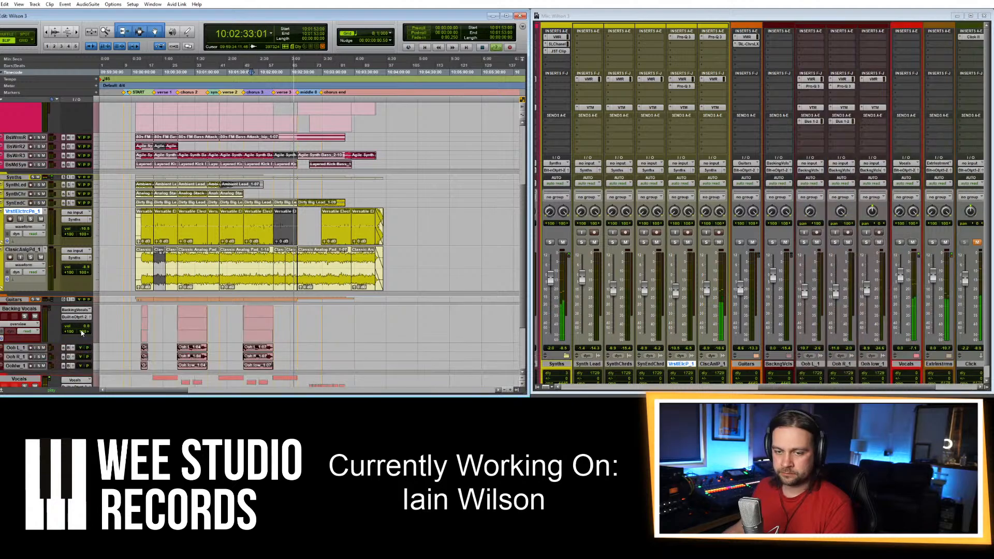
scroll(78, 329, "down", 3)
left_click_drag(38, 284, 42, 259)
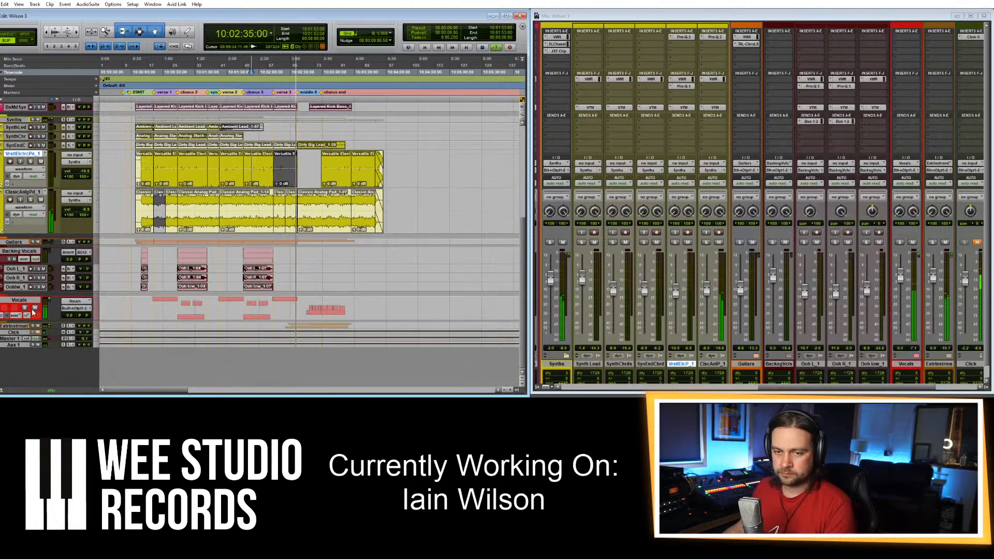
Reduce the height of the Vocals folder track, expand it to show its tracks, and stop playback.
left_click_drag(32, 320, 32, 304)
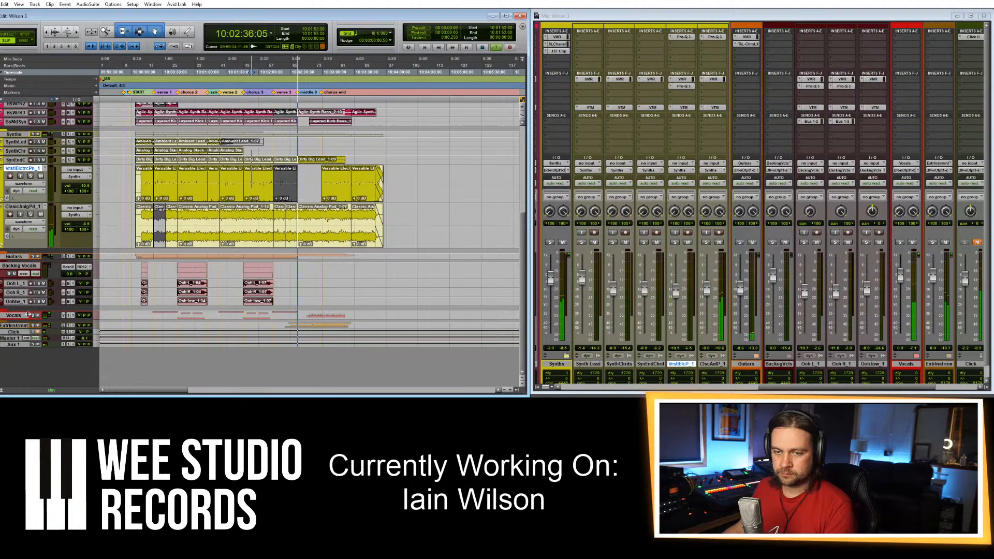
left_click_drag(9, 339, 10, 342)
left_click(2, 316)
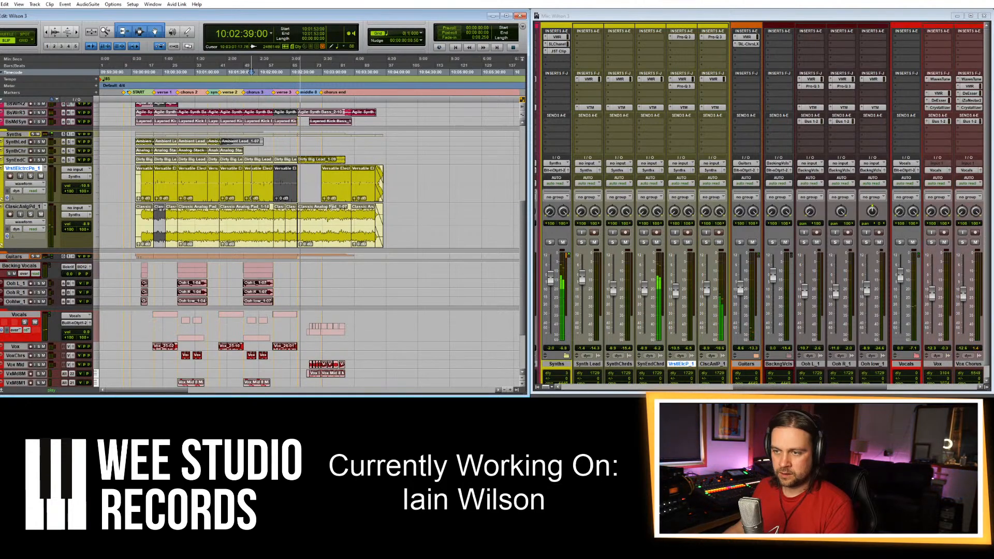
left_click(312, 162)
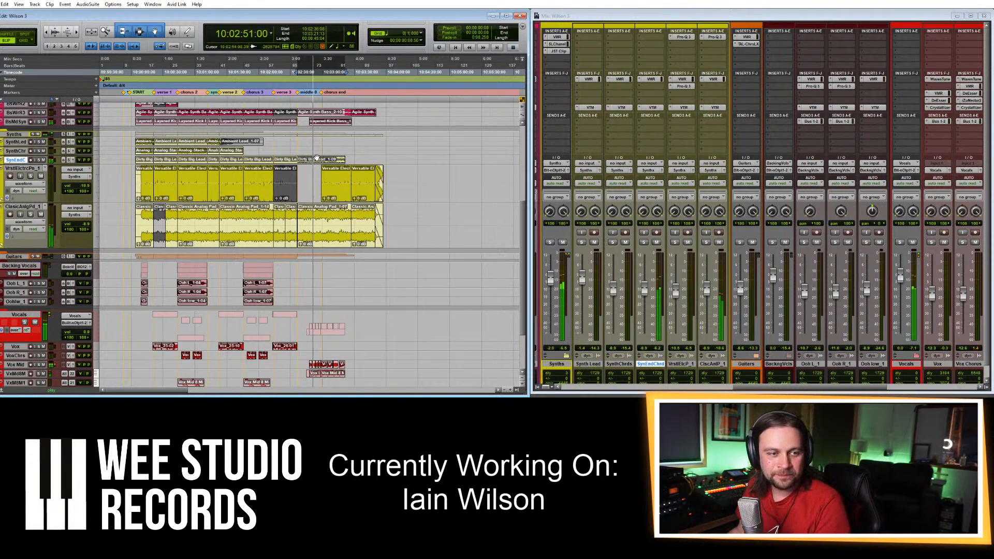
key("space")
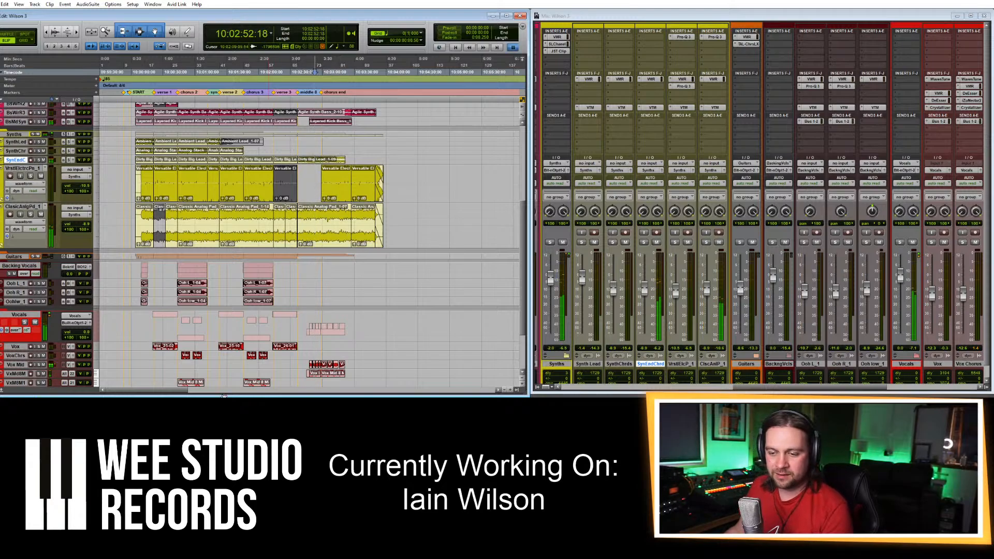
Switch to the web browser, search for "tal chorus" and look over the TAL-Chorus-LX product page.
mouse_move(207, 397)
left_click(241, 380)
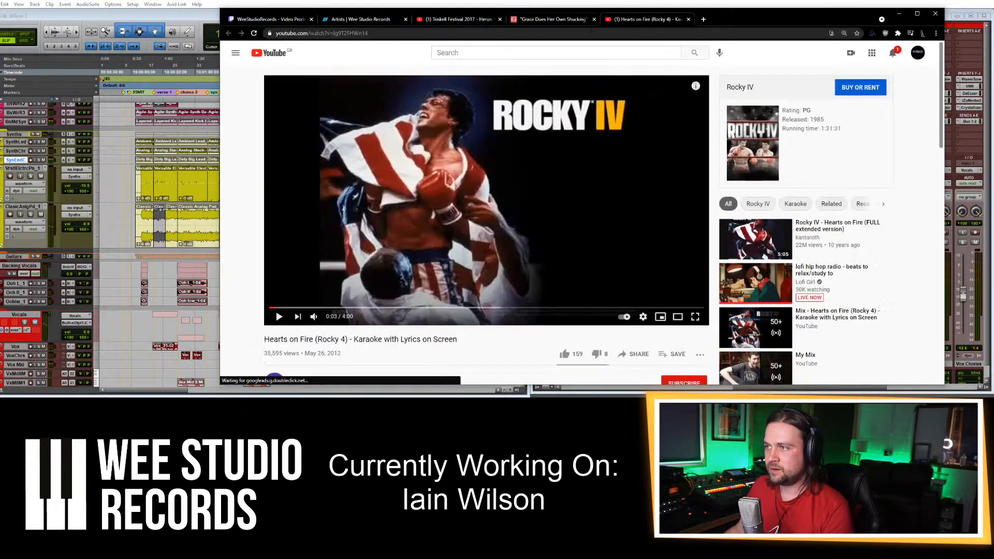
left_click(430, 33)
type("tal chorus")
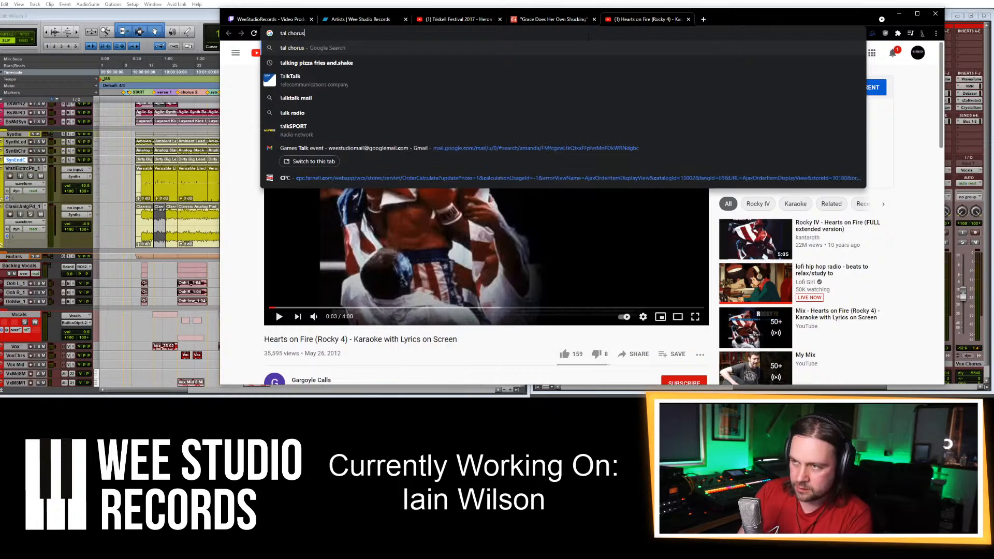
key("Return")
left_click(368, 125)
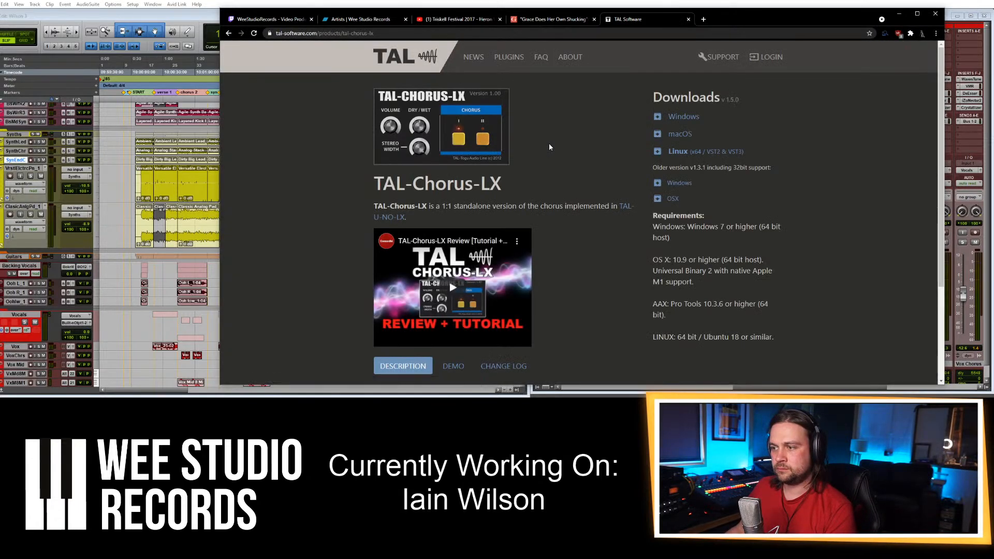
scroll(549, 148, "down", 3)
scroll(592, 199, "up", 3)
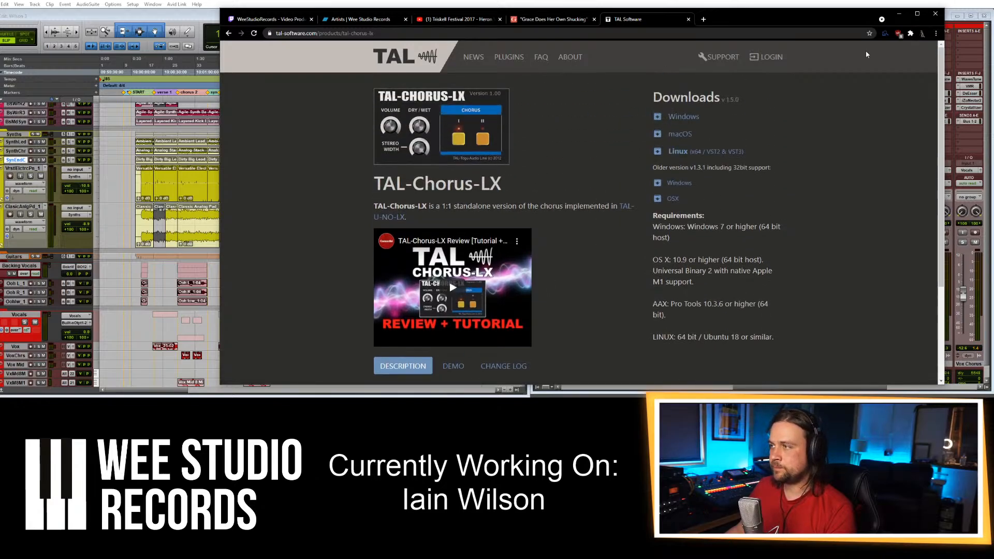
left_click_drag(382, 185, 531, 189)
left_click(533, 189)
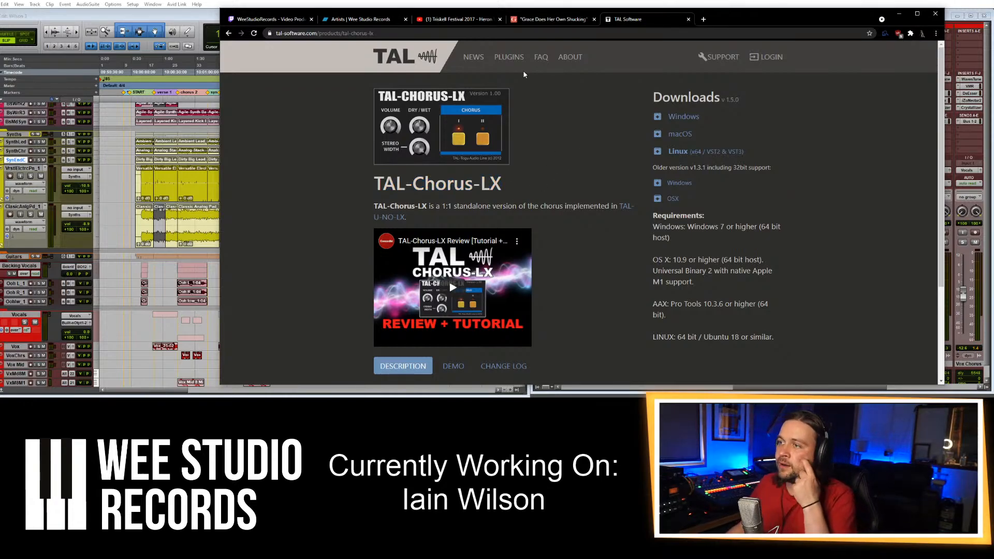
Open TAL-U-NO-LX from the TAL plug-in list and examine its description.
left_click(509, 57)
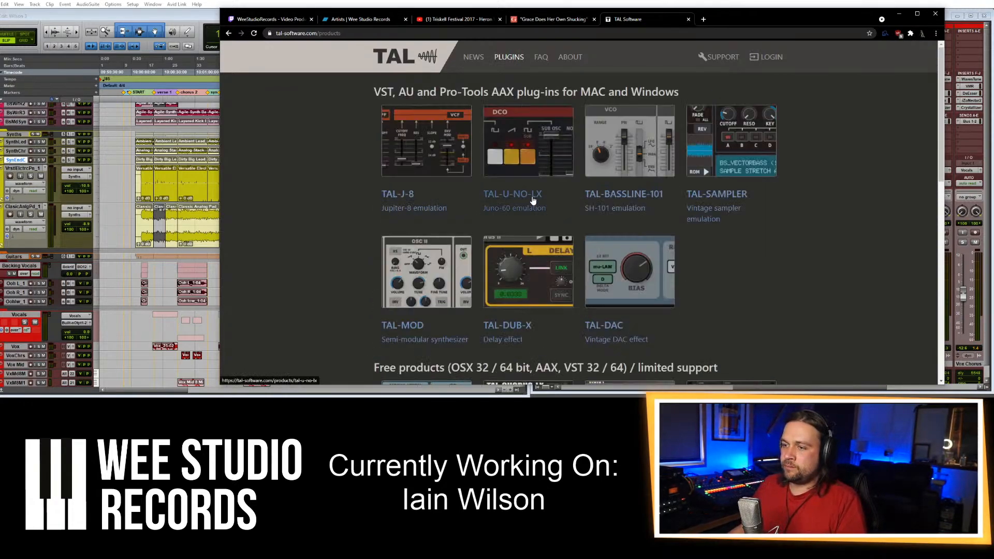
left_click(532, 198)
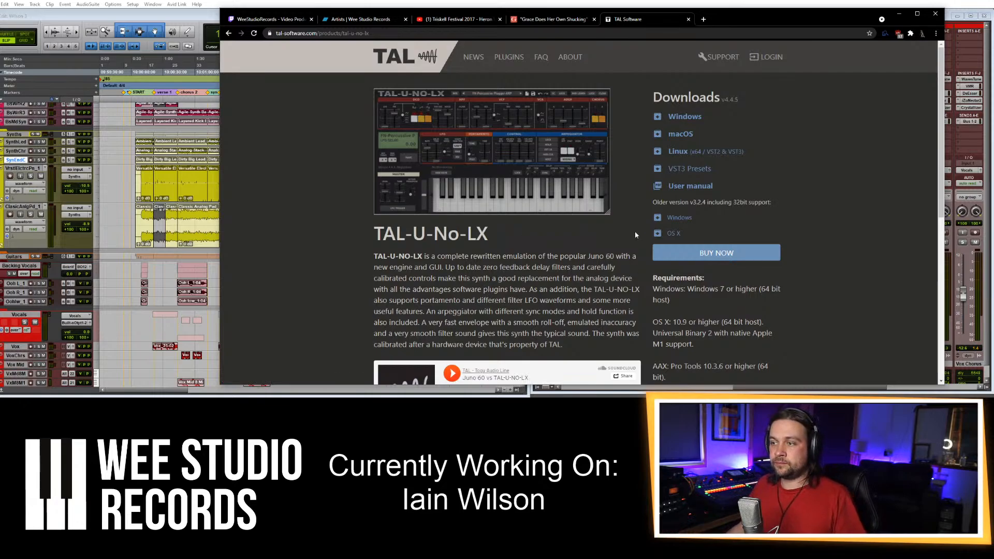
scroll(635, 231, "down", 2)
scroll(635, 231, "up", 2)
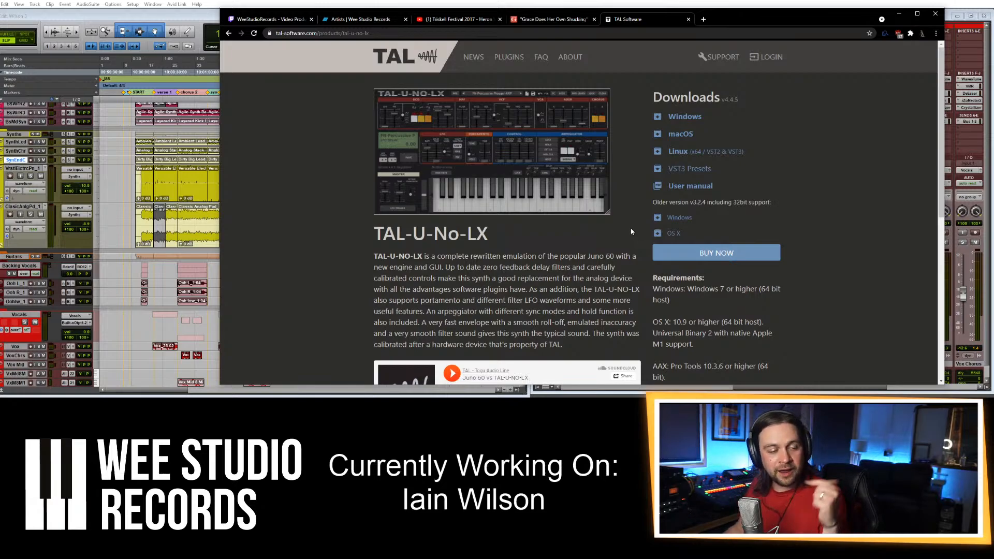
Return to Pro Tools and play the full mix from 10:03:14:19.
left_click(897, 13)
left_click(338, 170)
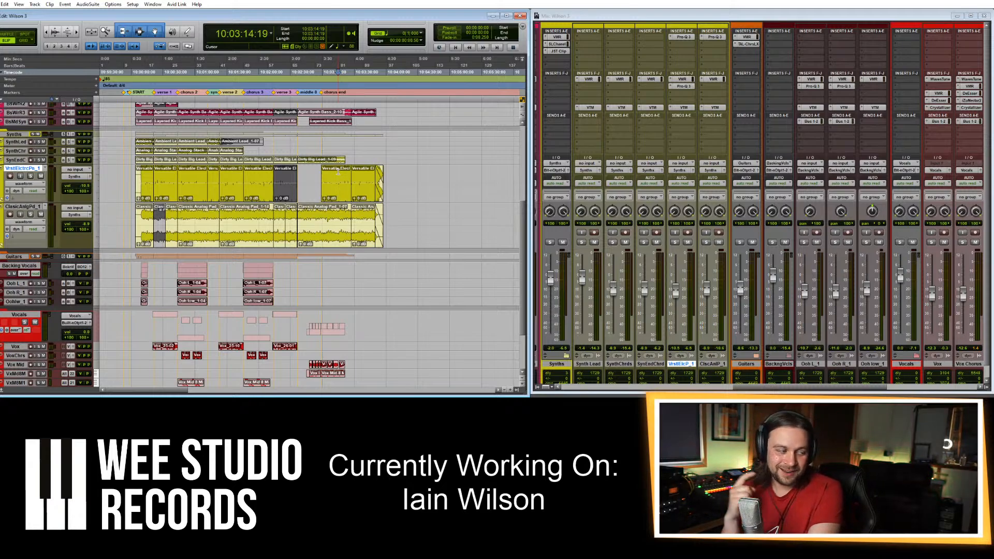
key("space")
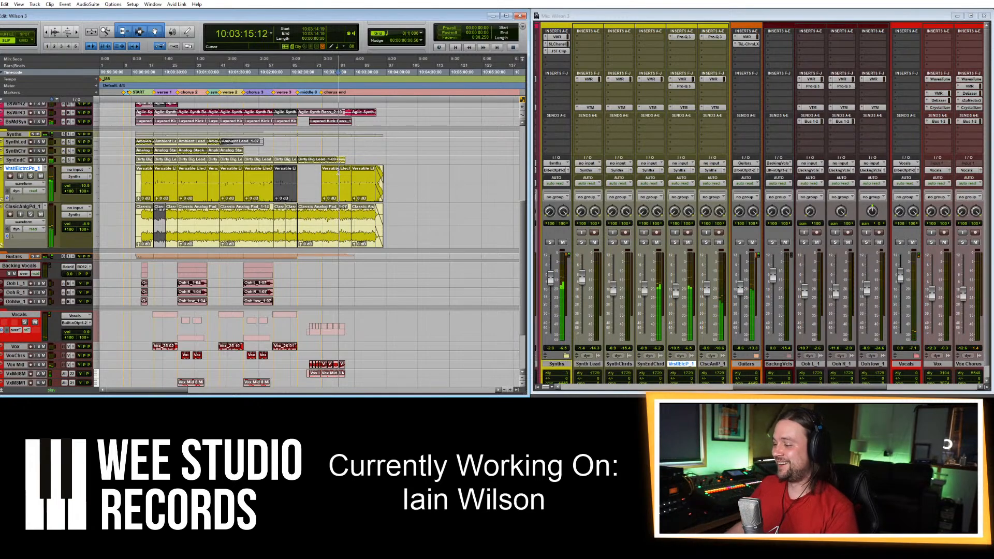
Solo the Extra Instruments folder track and expand it to show its tracks.
left_click_drag(757, 386, 843, 392)
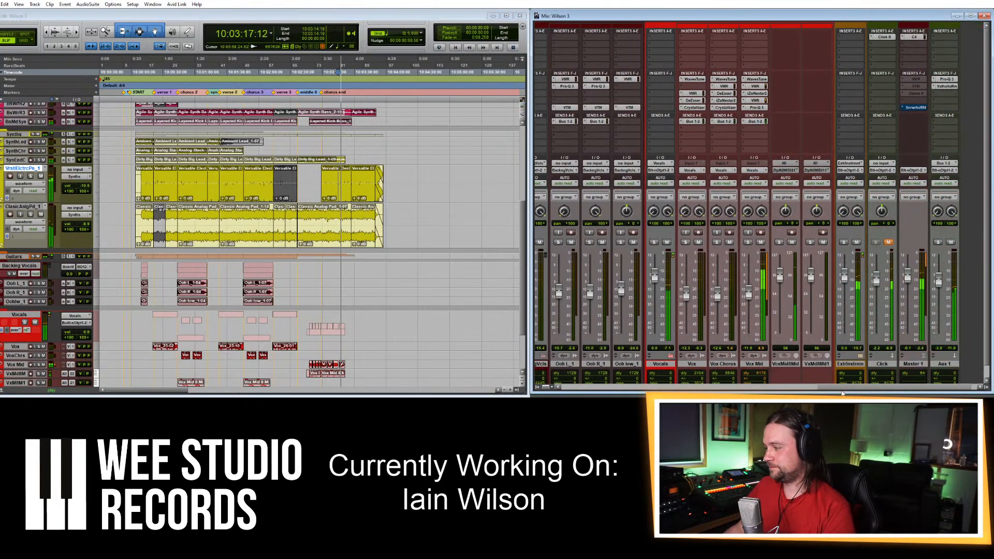
left_click(844, 242)
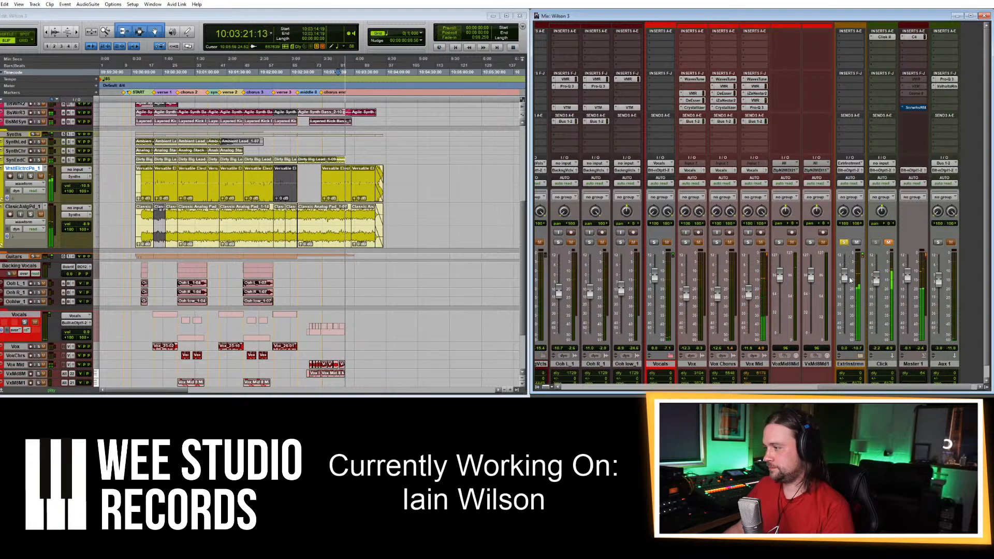
left_click(848, 357)
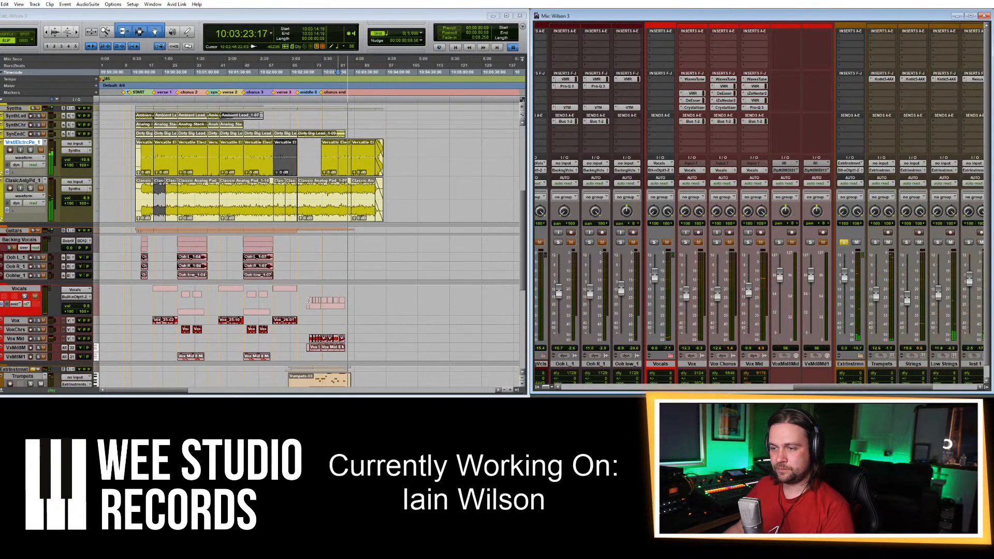
Restart playback from 10:02:42:01 in the middle 8 and unsolo the Extra Instruments folder track.
key("space")
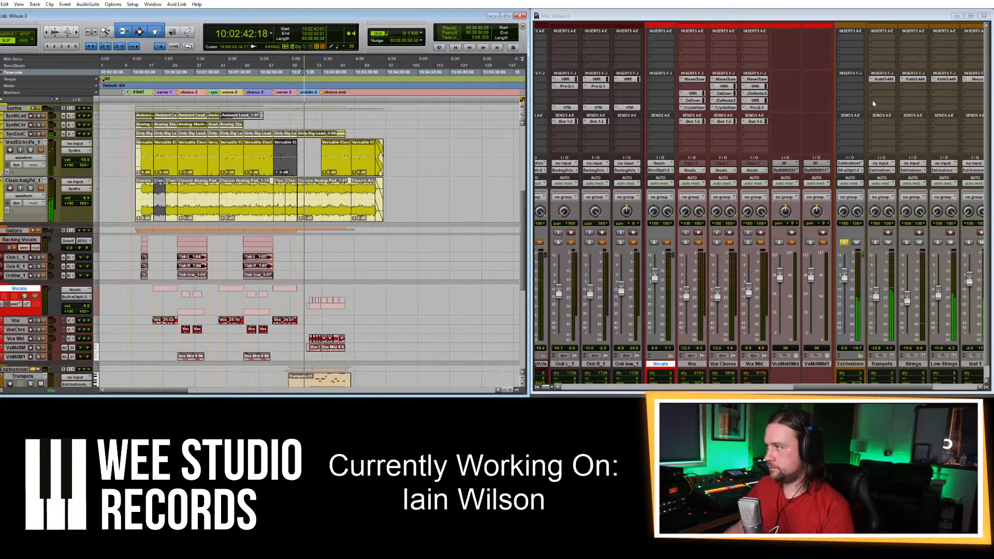
left_click(844, 243)
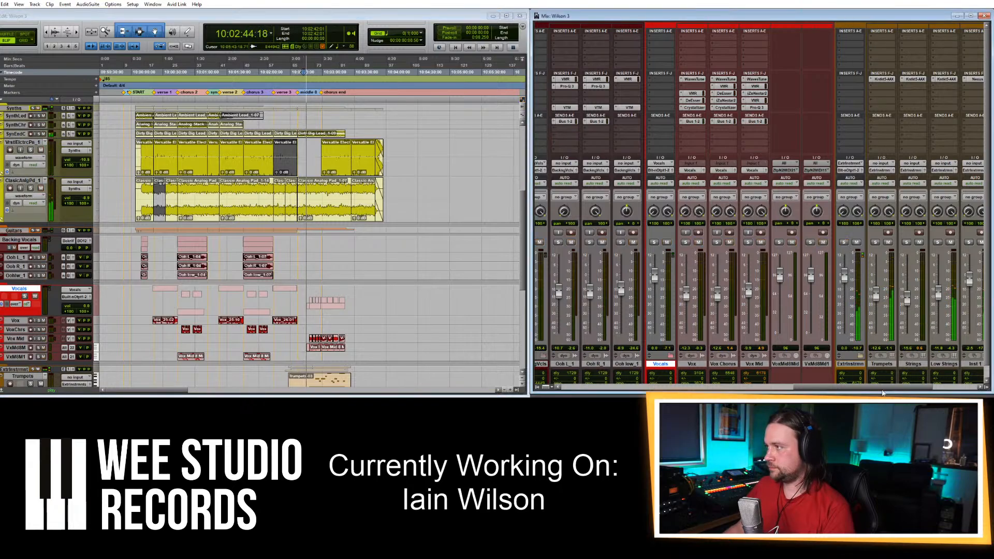
Insert the stereo FabFilter Pro-Q 3 equaliser below the instrument plug-in on the Inst 1 track.
left_click(876, 389)
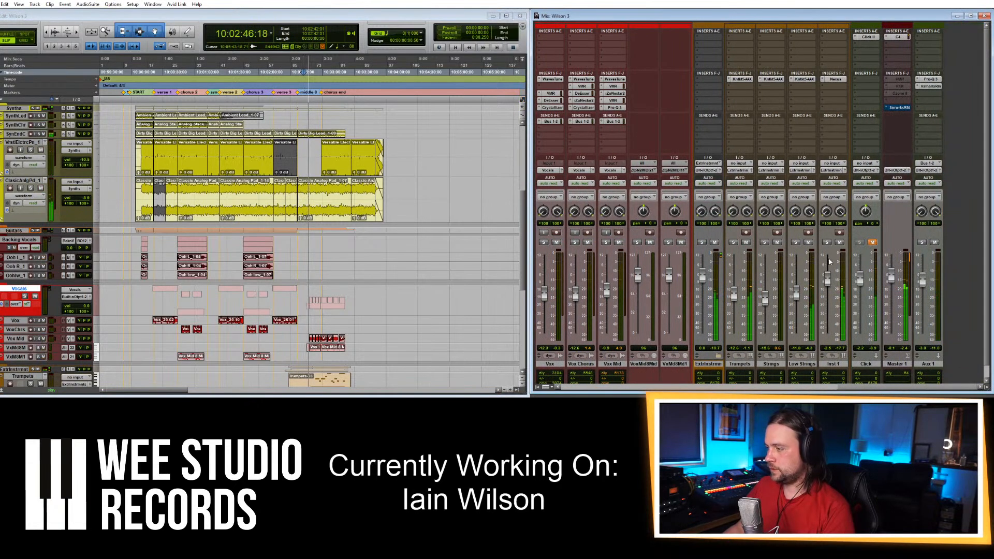
left_click(830, 39)
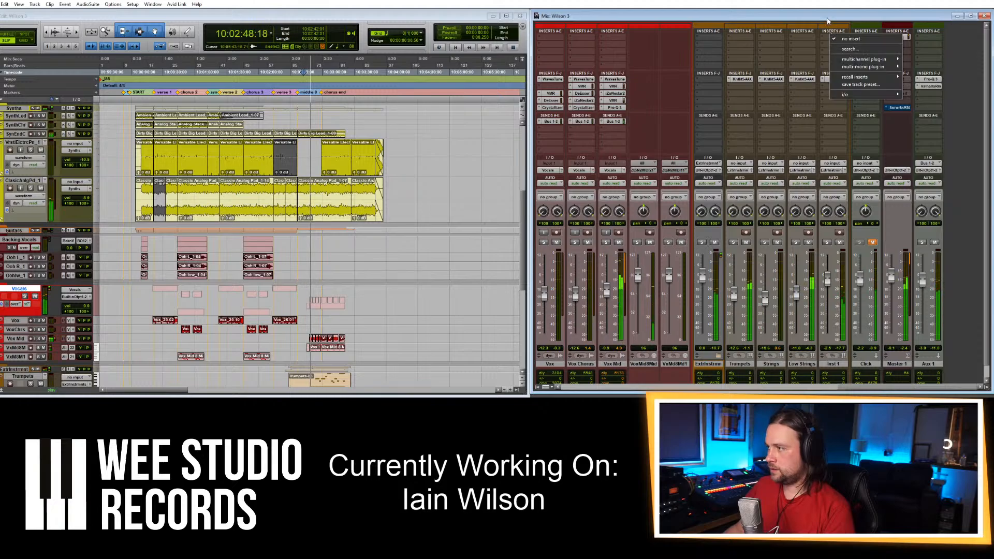
left_click(827, 21)
left_click(835, 86)
mouse_move(870, 108)
mouse_move(938, 111)
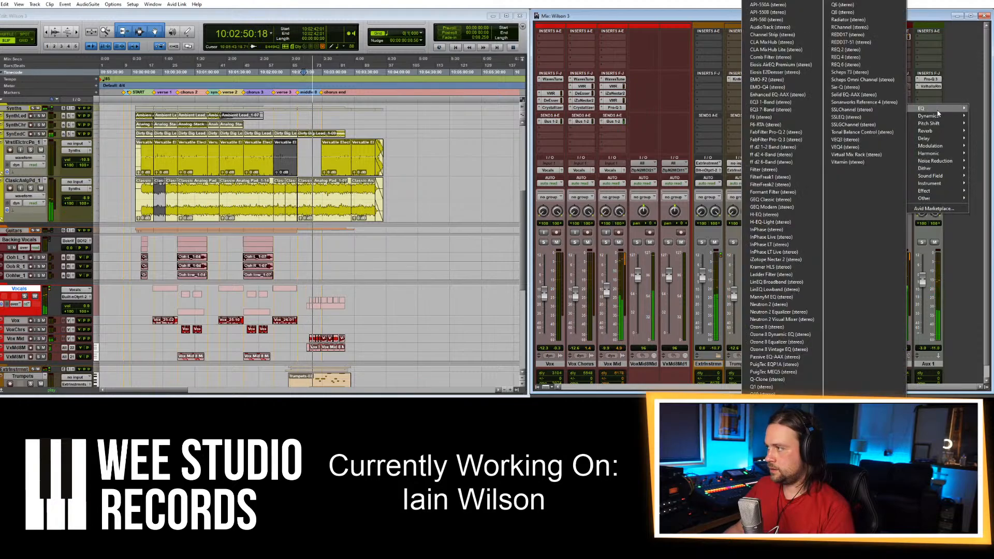
left_click(775, 139)
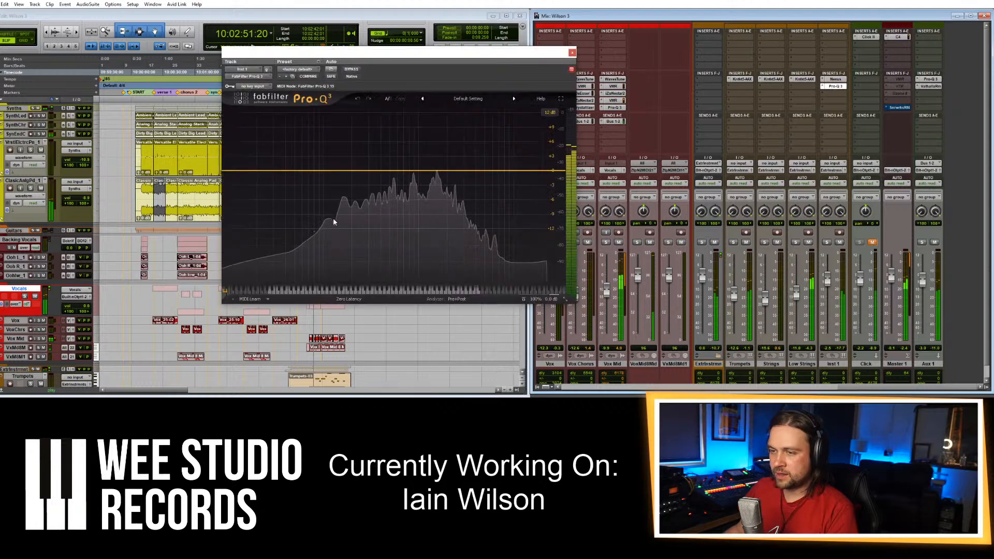
Add a low cut at about 200 Hz in Inst 1's Pro-Q 3 and close the plug-in.
left_click_drag(300, 172, 298, 215)
left_click(250, 264)
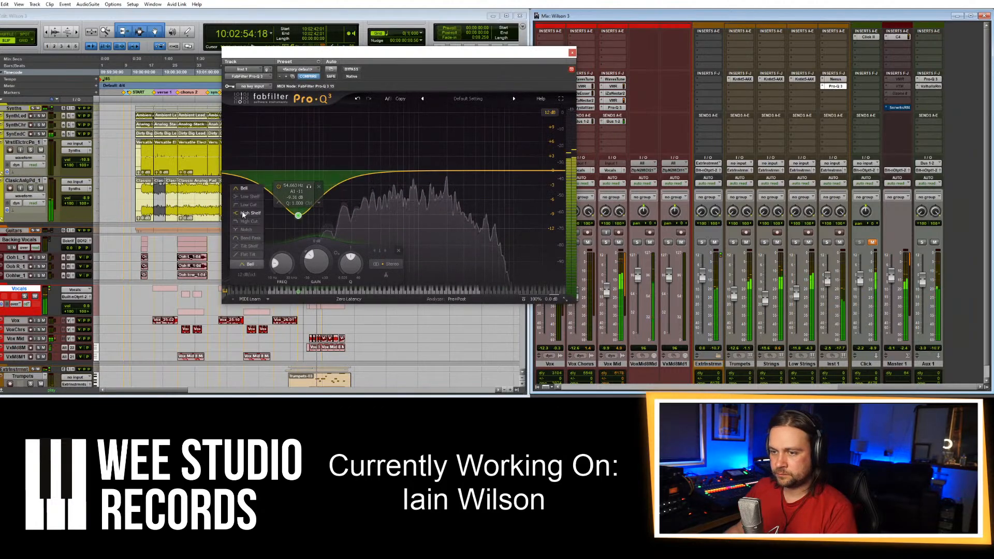
left_click(249, 204)
left_click_drag(299, 170, 352, 172)
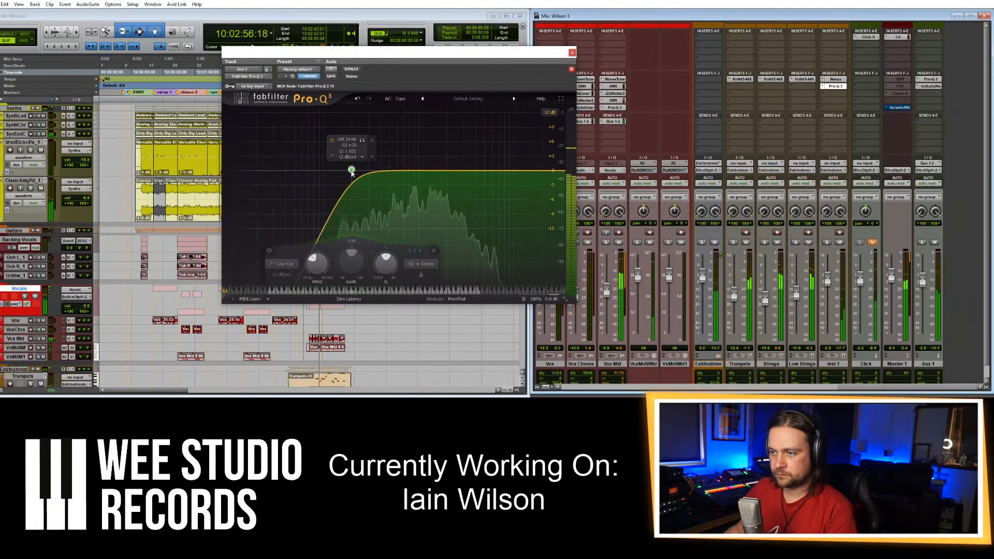
left_click(572, 53)
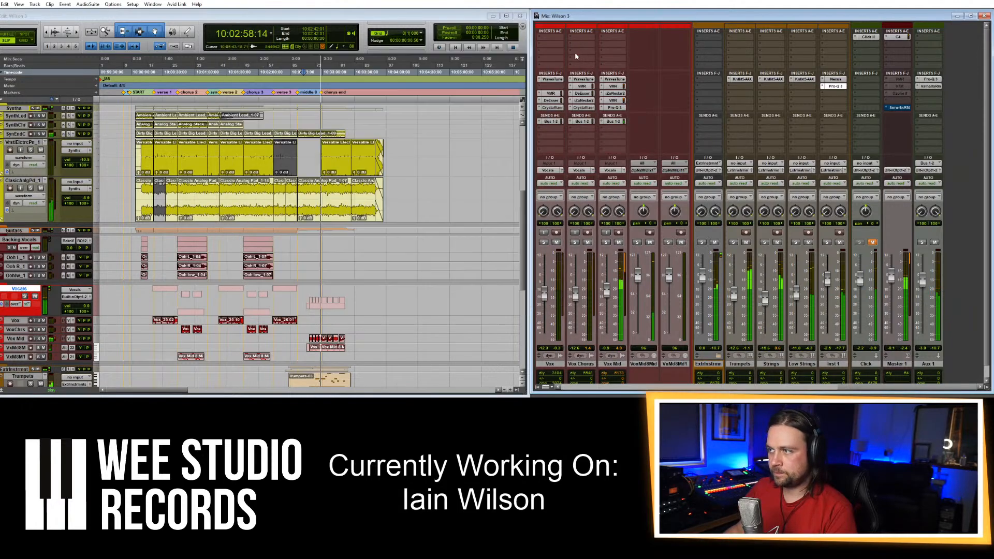
Insert the stereo FabFilter Pro-Q 3 in the first insert slot of the Extra Instruments folder track.
left_click(710, 36)
mouse_move(769, 59)
mouse_move(823, 62)
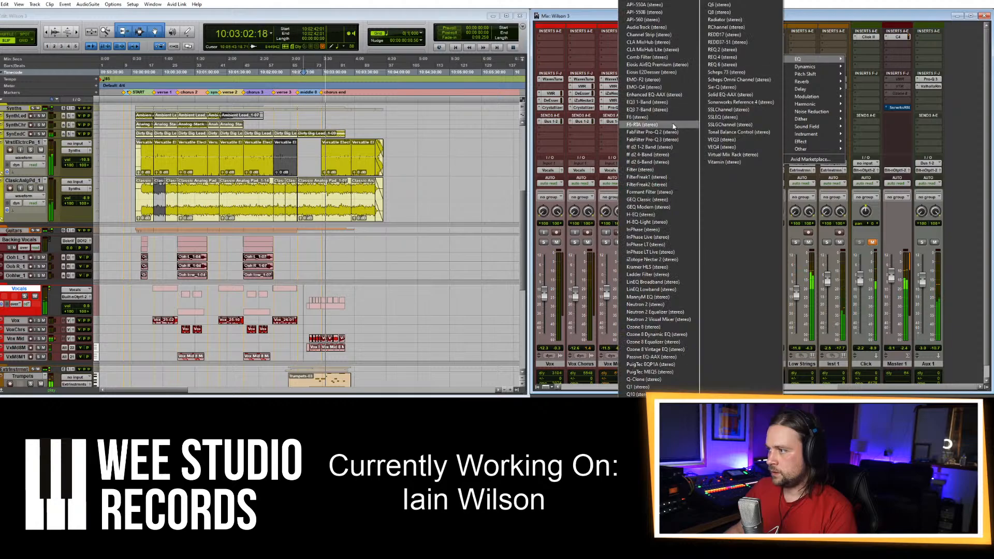
left_click(654, 140)
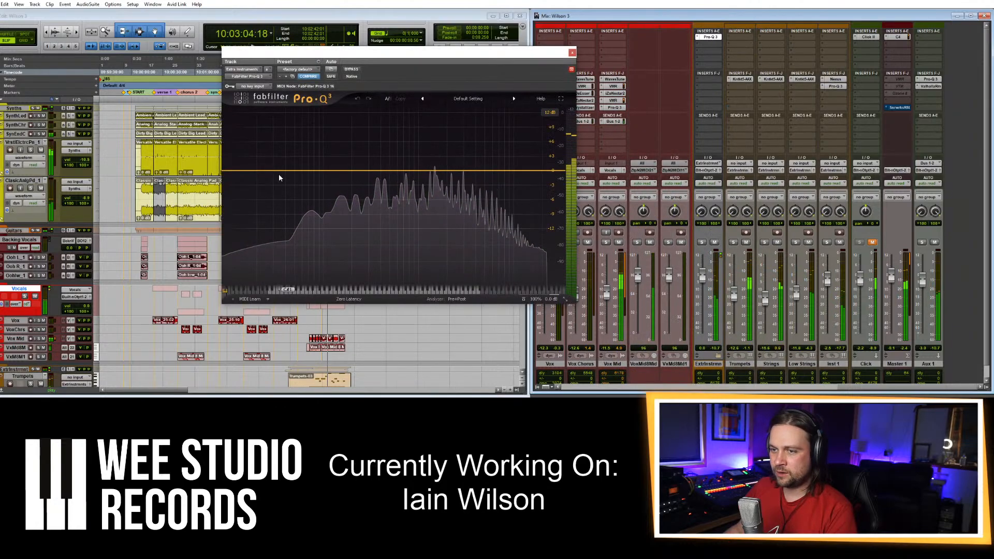
Add a low cut at about 92 Hz in the Extra Instruments folder's Pro-Q 3 and close the plug-in.
left_click_drag(279, 171, 271, 217)
left_click(250, 264)
left_click(248, 205)
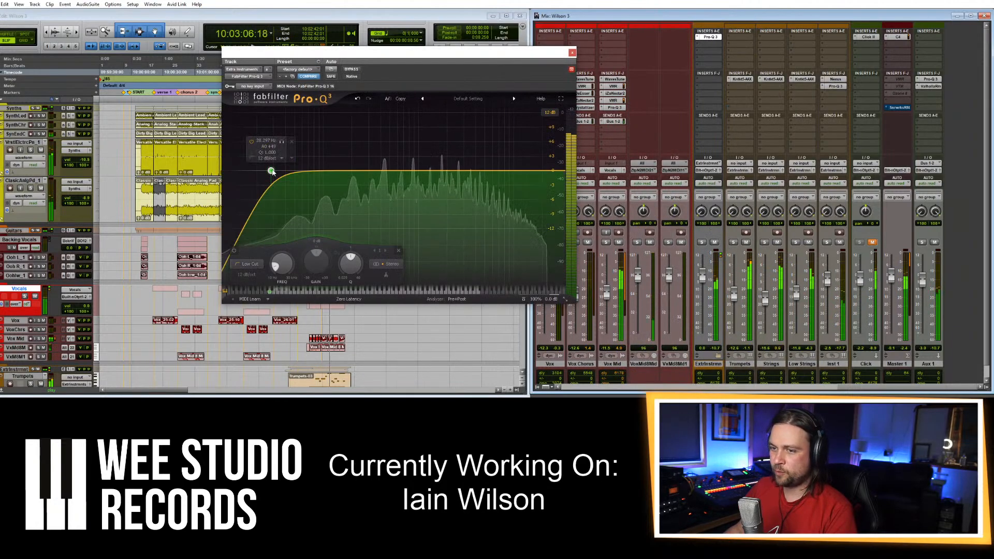
left_click_drag(271, 173, 327, 174)
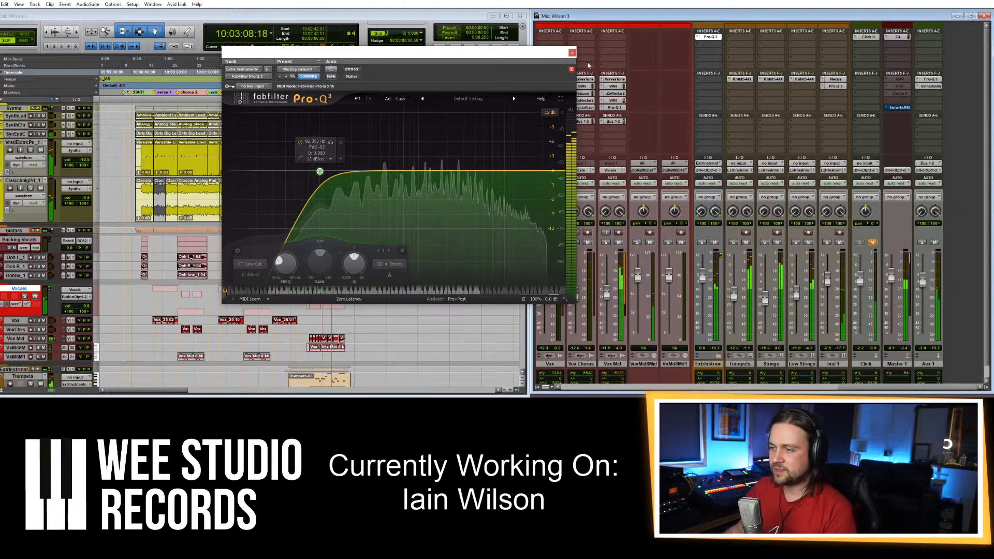
left_click(572, 52)
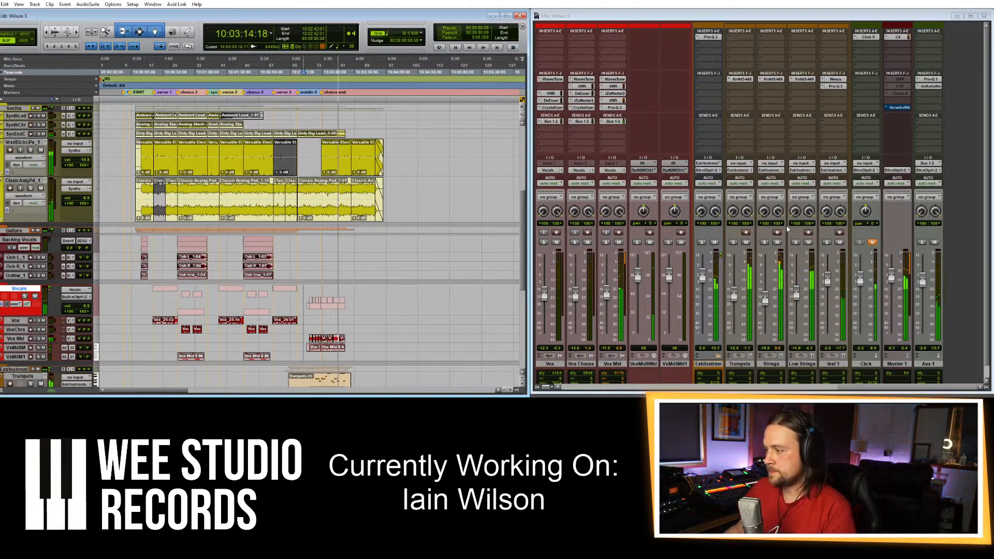
Insert the stereo C4 multiband compressor in the second slot of the Extra Instruments folder track and close its window.
left_click(715, 47)
mouse_move(767, 65)
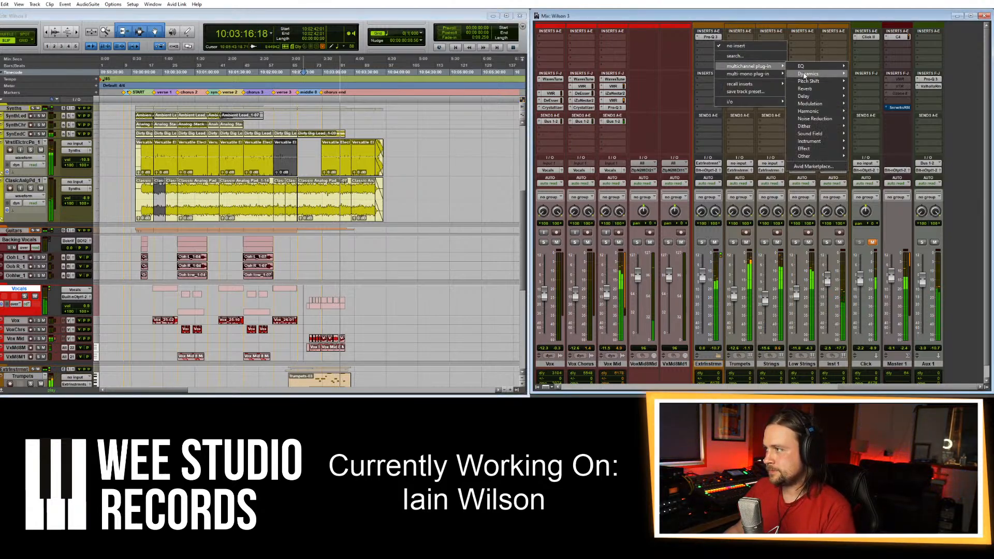
mouse_move(805, 75)
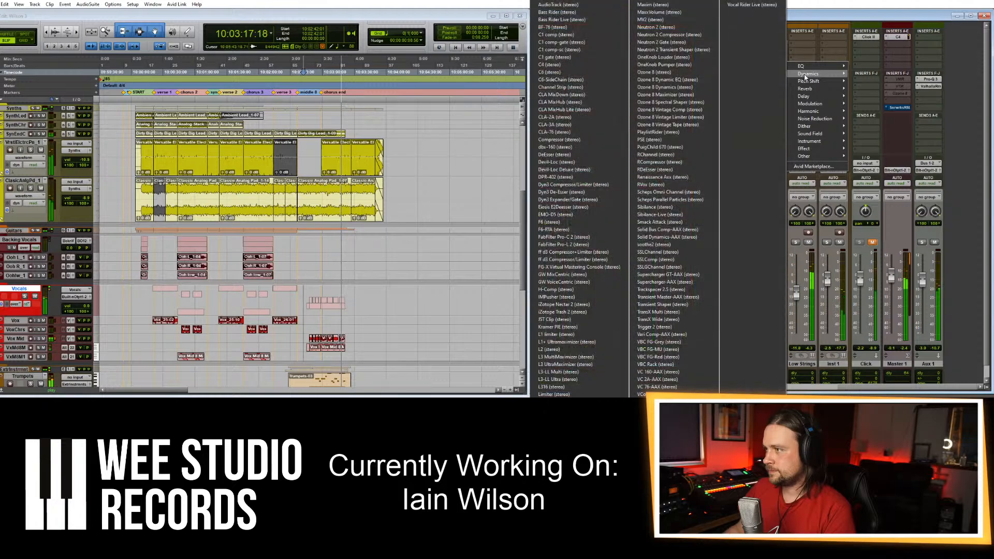
left_click(549, 65)
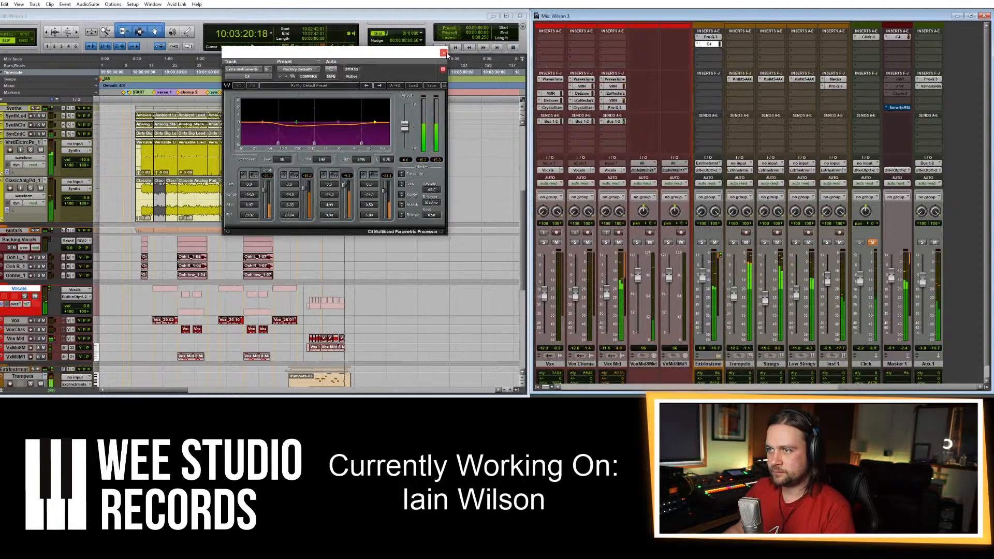
left_click(709, 46)
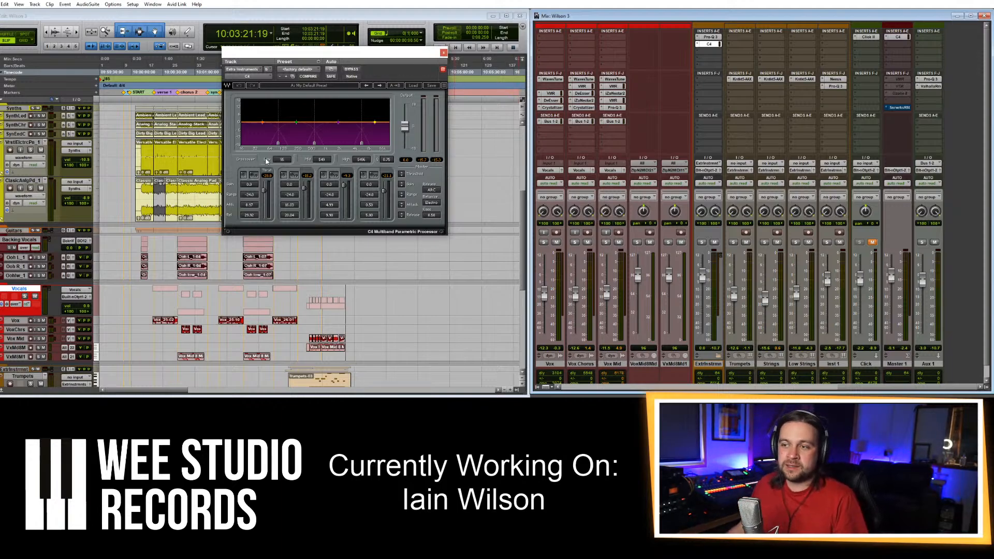
left_click(443, 53)
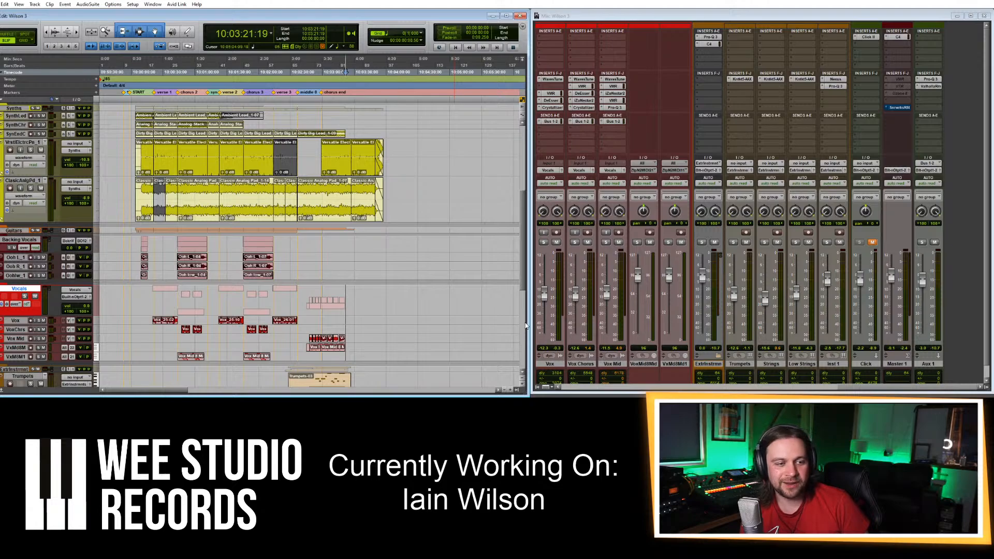
Play from the end of verse 3 and insert the stereo JST Clip below the C4 on the Extra Instruments folder.
key("space")
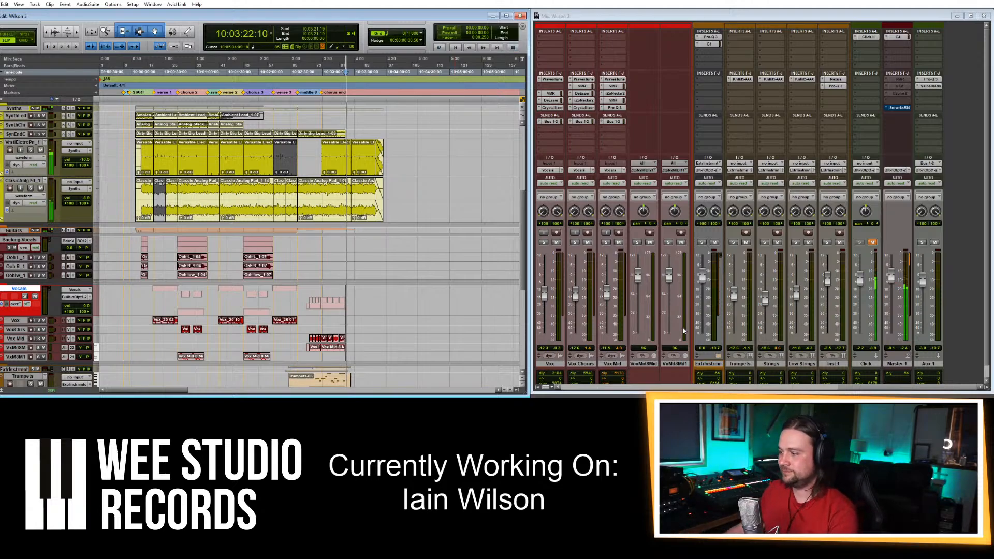
left_click(293, 347)
key("space")
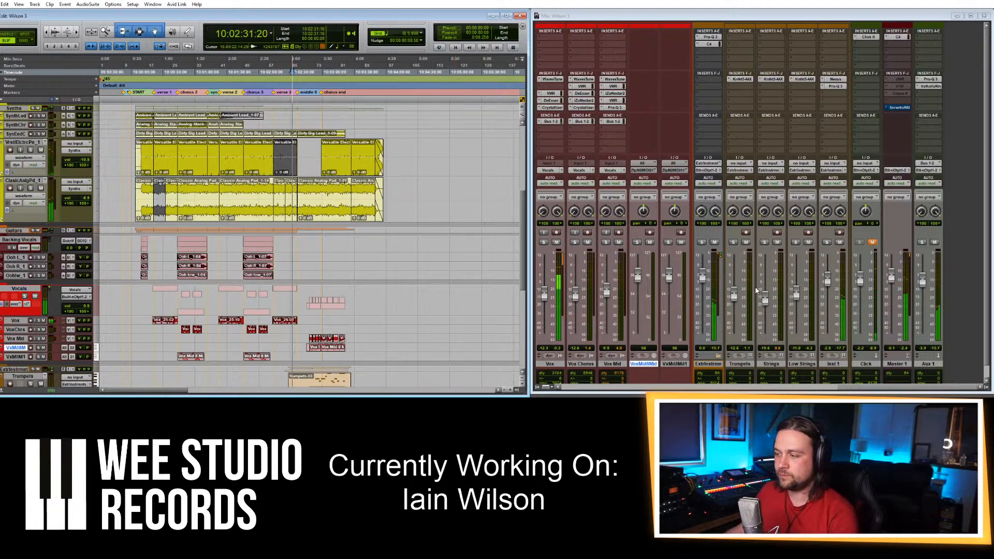
left_click(709, 51)
left_click(709, 53)
mouse_move(767, 73)
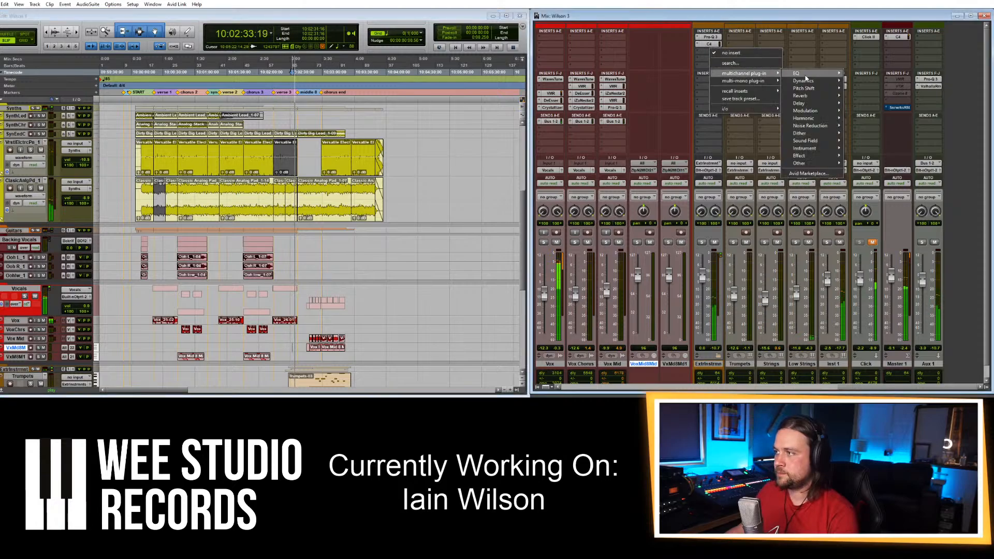
mouse_move(810, 82)
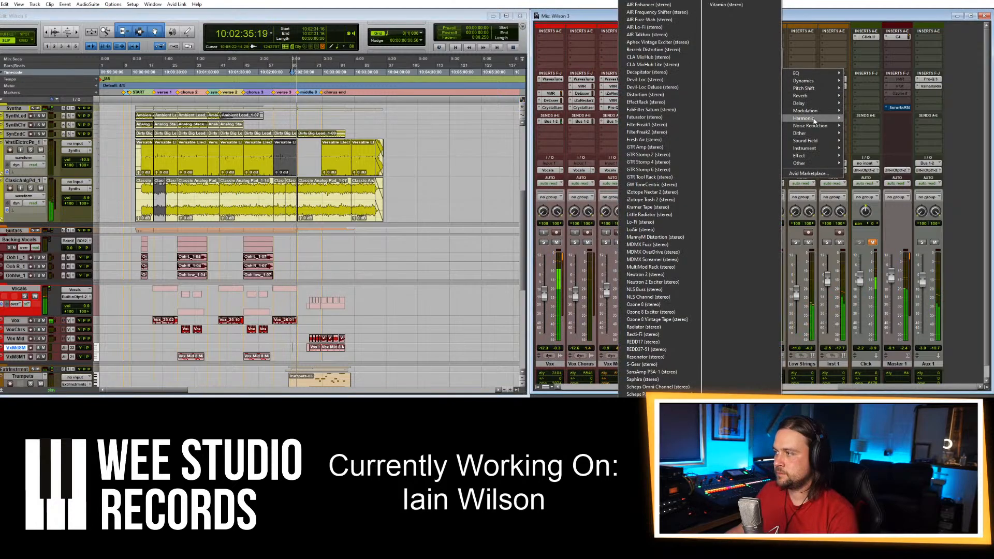
left_click(800, 58)
left_click(732, 50)
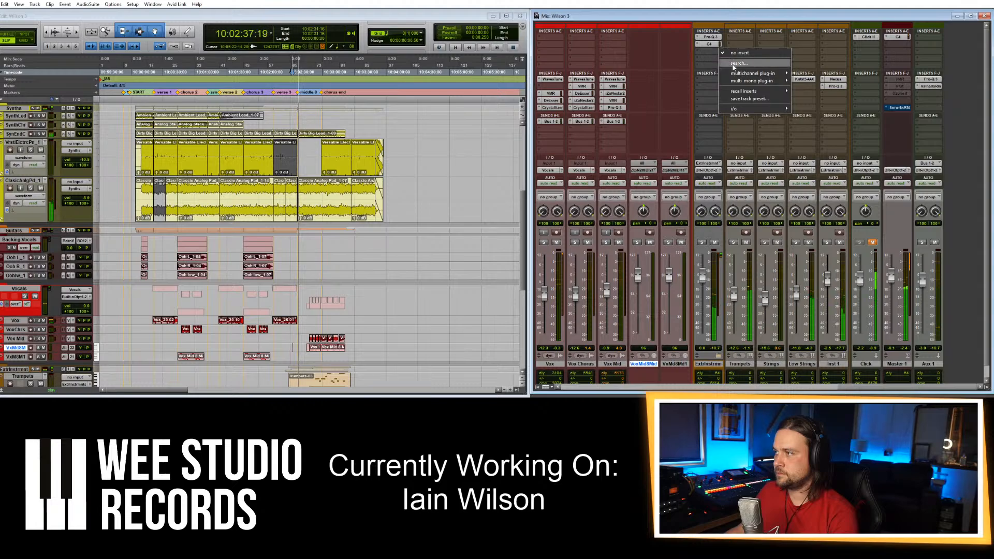
type("c6")
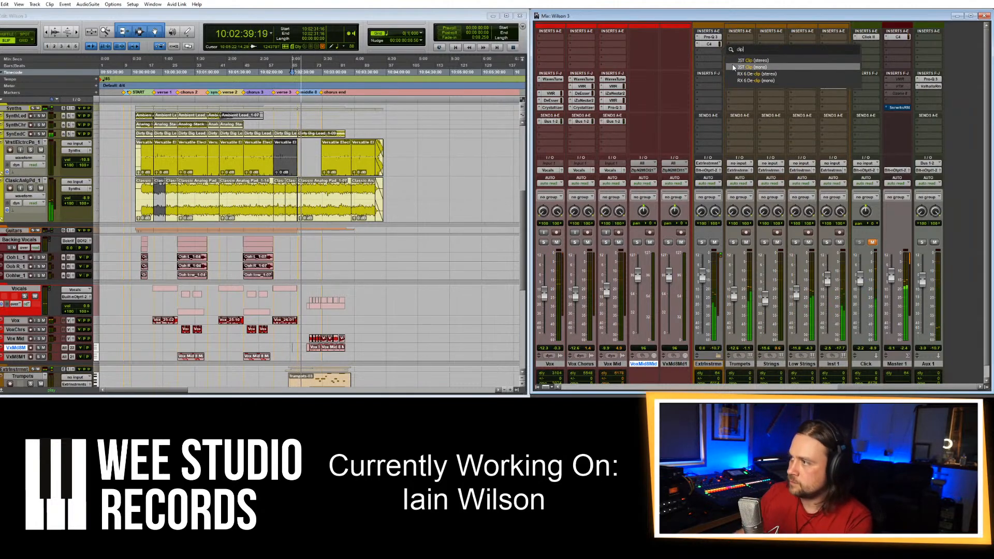
left_click(746, 61)
Turn up the main clip knob slightly in JST Clip while playing the middle 8, and close the plug-in.
left_click_drag(314, 133, 315, 115)
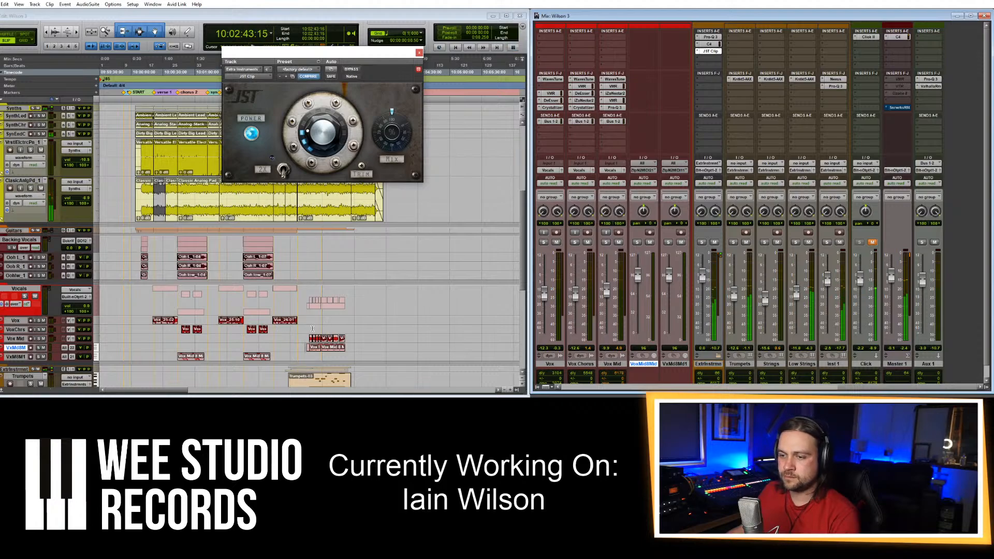
left_click(312, 330)
scroll(362, 290, "down", 4)
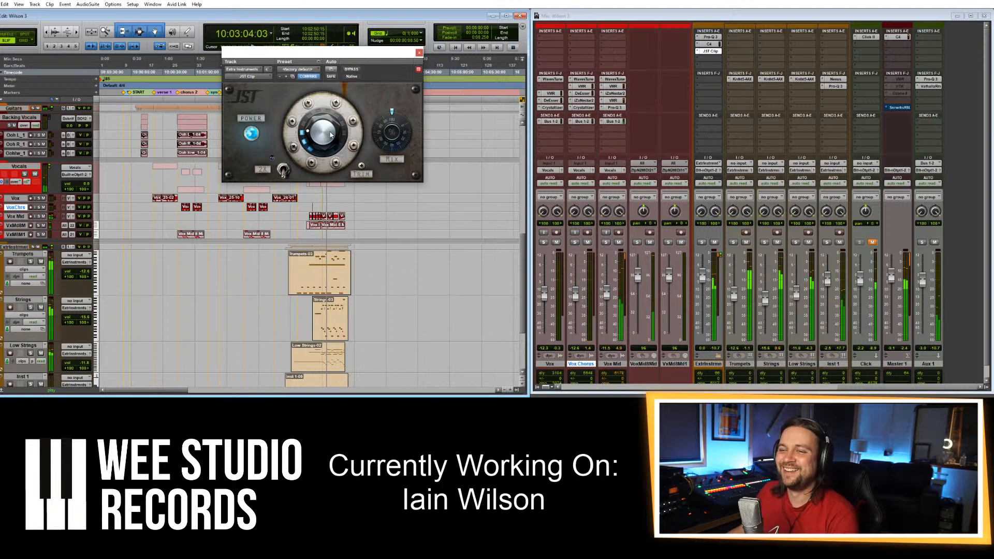
mouse_move(330, 134)
left_mouse_down()
mouse_move(329, 72)
mouse_move(330, 134)
left_mouse_up()
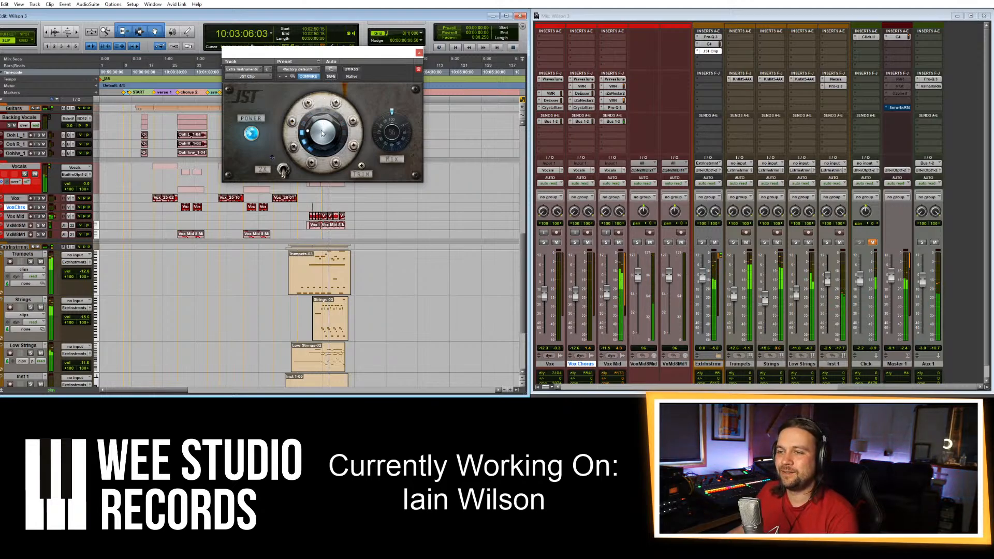
left_click(419, 53)
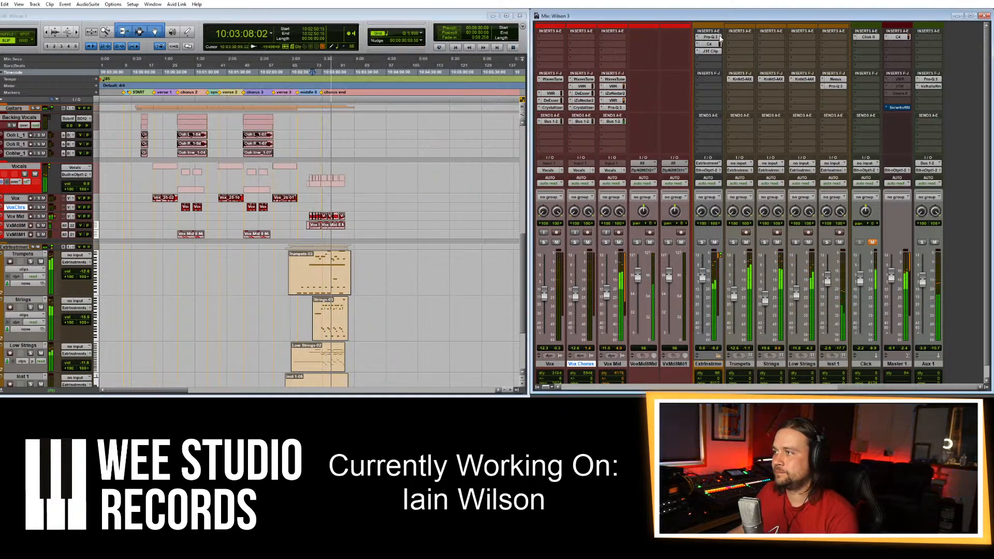
In the Extra Instruments folder's Pro-Q 3, add a high-shelf boost of over 10 dB at about 611 Hz and raise the low cut's frequency.
left_click(710, 37)
left_click_drag(522, 170, 400, 164)
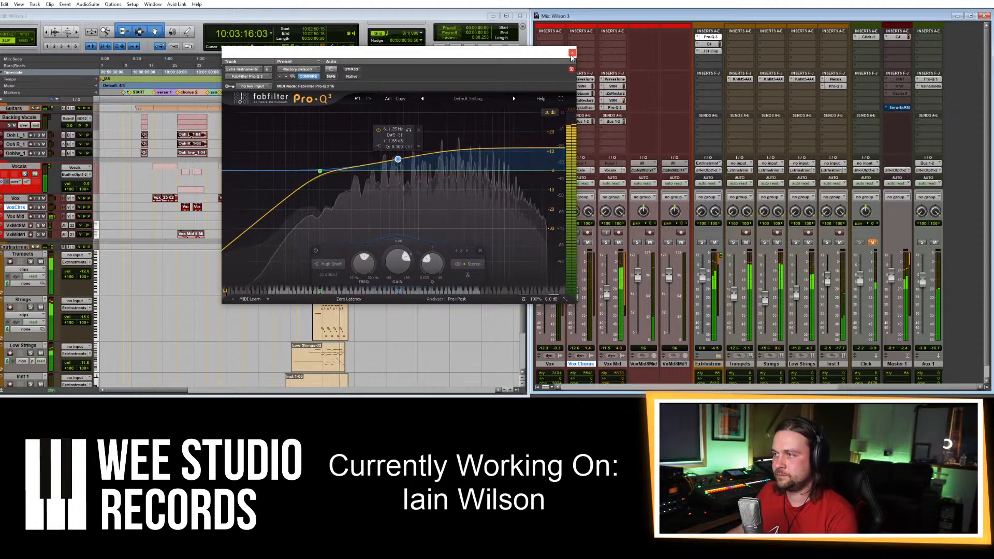
left_click_drag(320, 170, 340, 170)
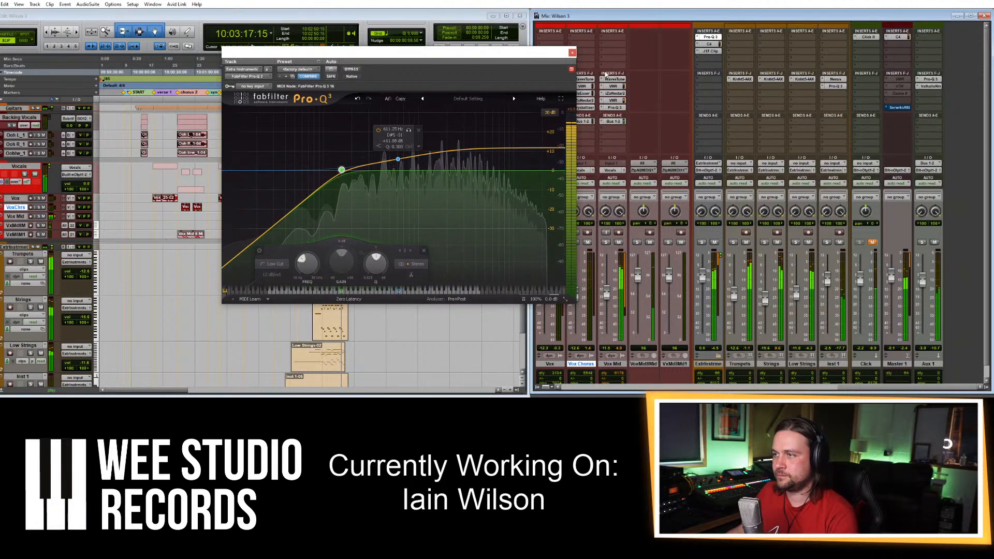
left_click(572, 53)
Return playback to the early part of the Trumpets clip and review the Extra Instruments folder's Pro-Q 3 curve.
left_click(465, 19)
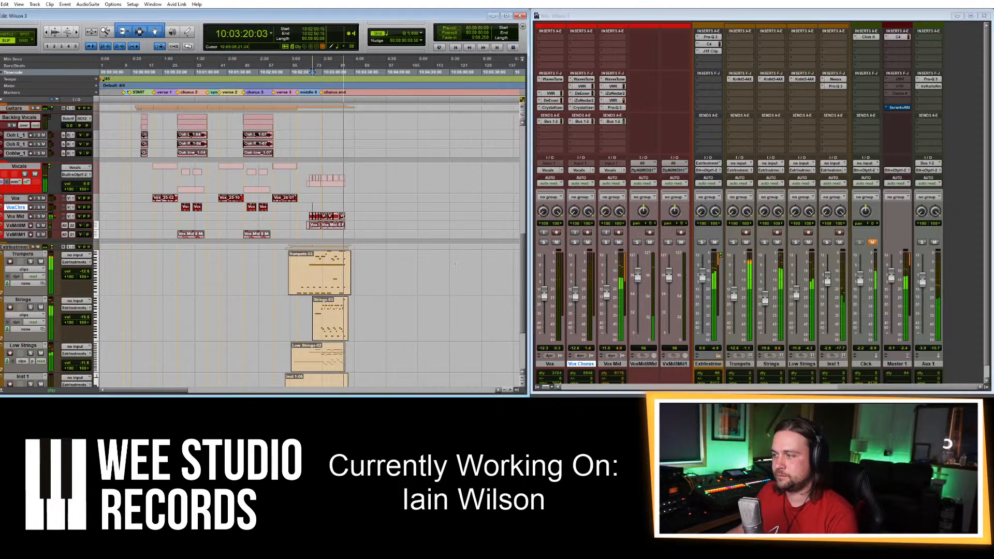
key("space")
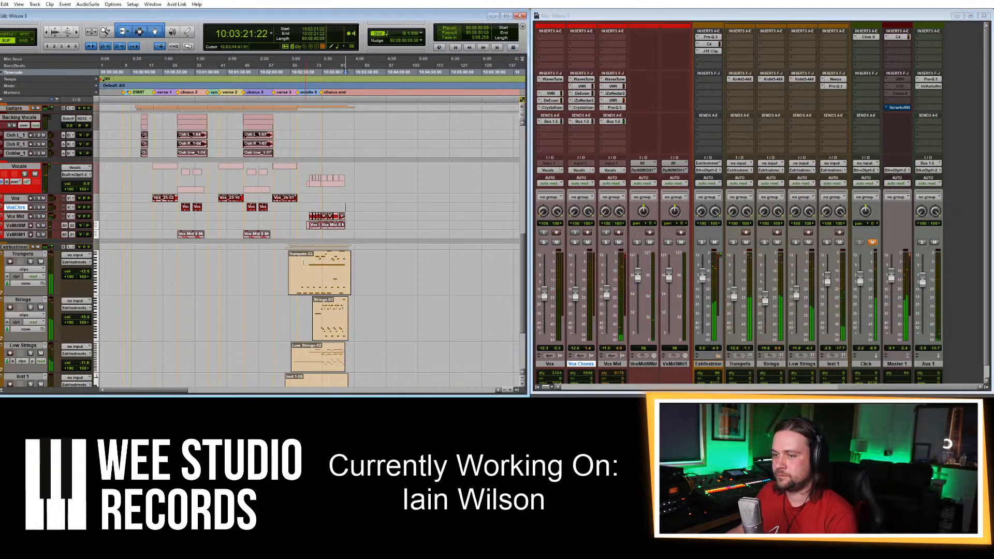
left_click(301, 262)
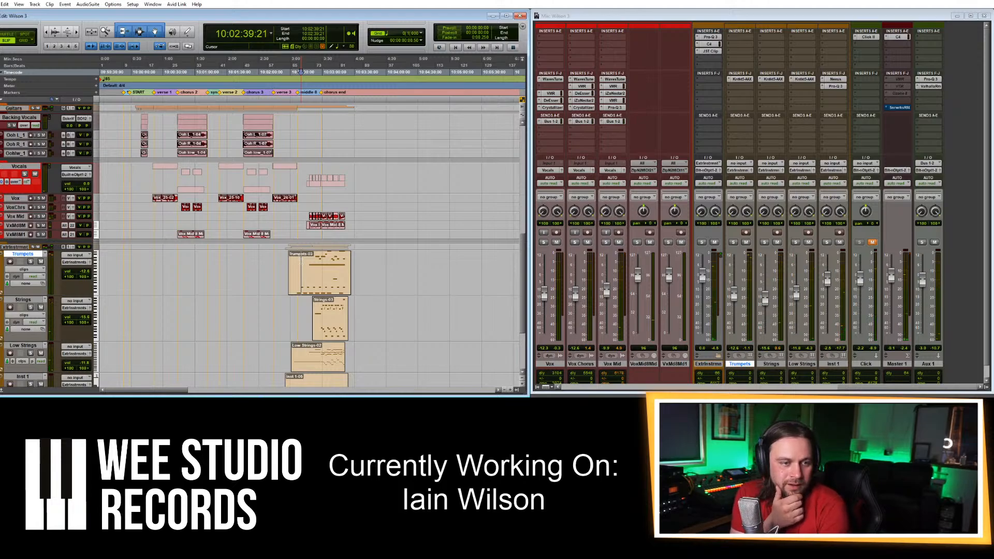
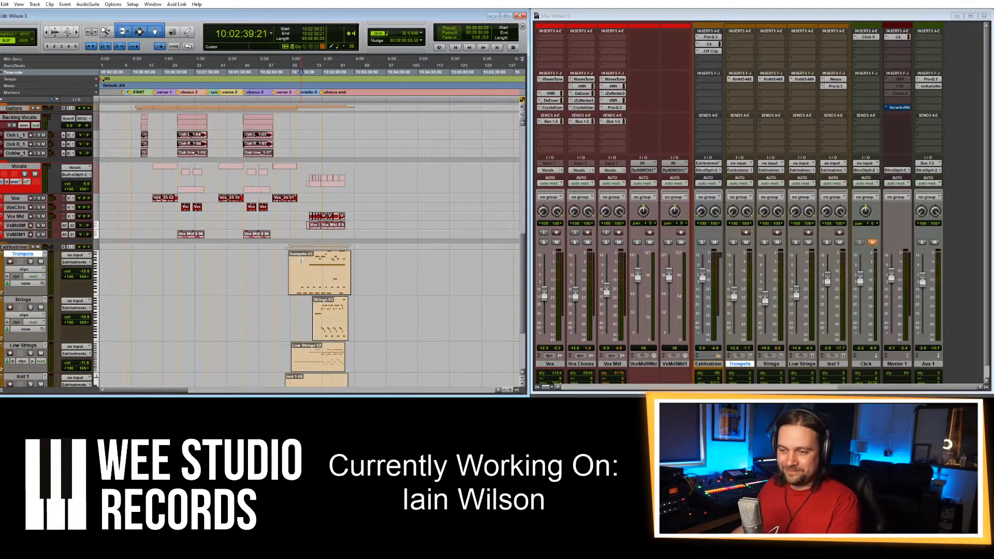
key("space")
left_click(711, 37)
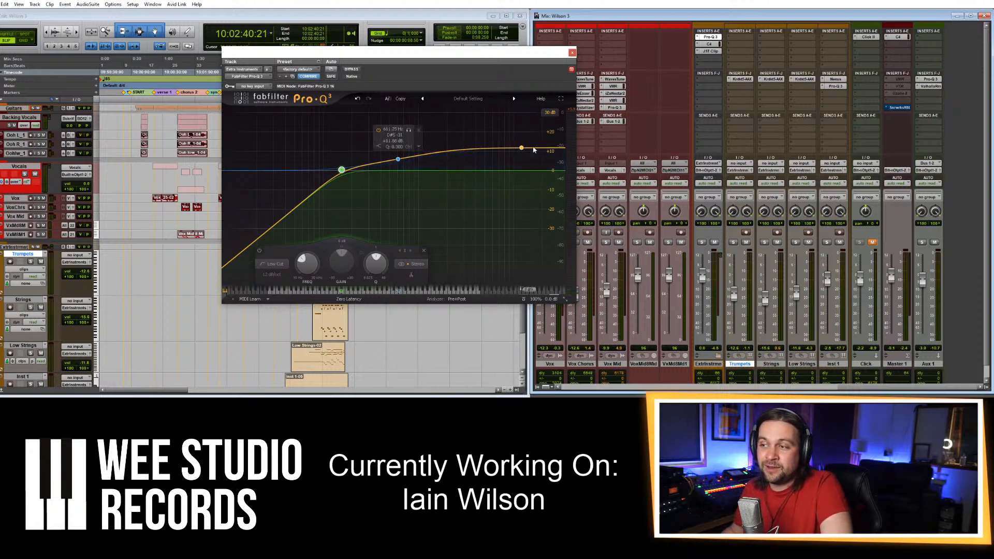
left_click(572, 53)
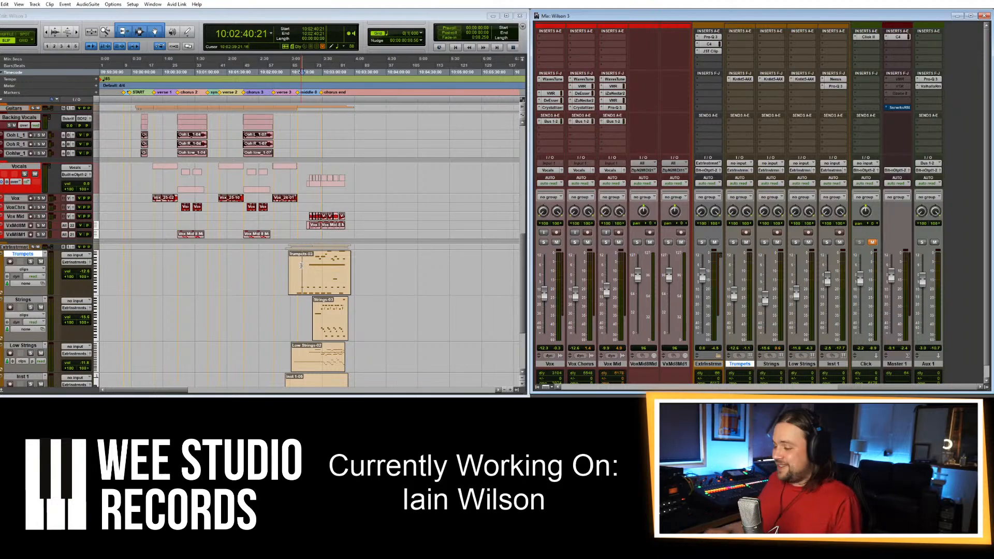
Play the middle 8 and review the C4 and JST Clip settings on the Extra Instruments folder.
key("space")
key("space")
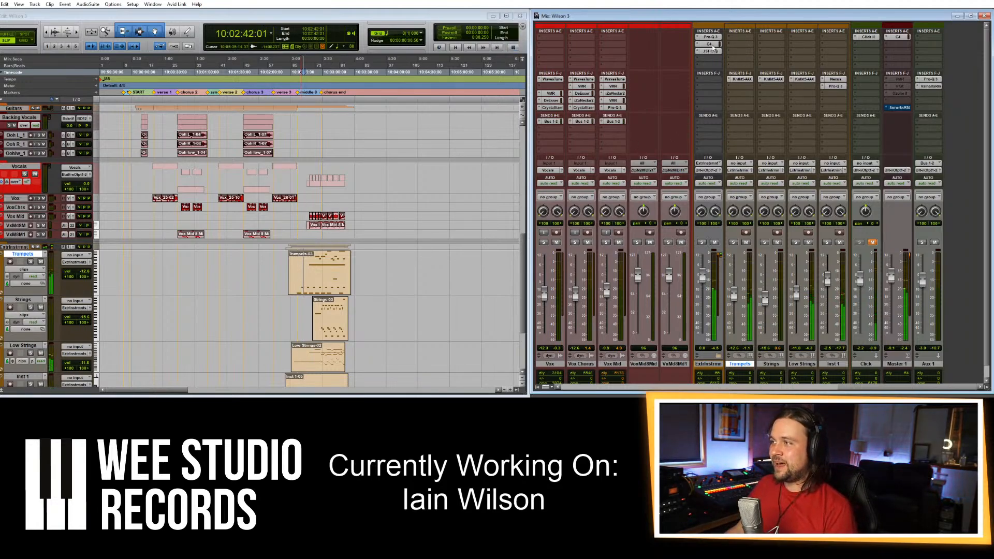
left_click(708, 44)
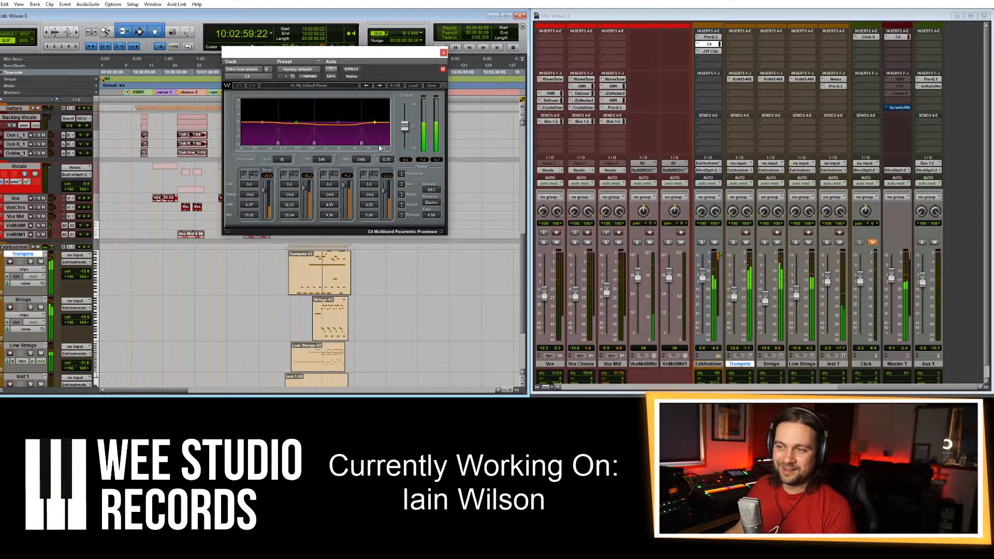
left_click(444, 54)
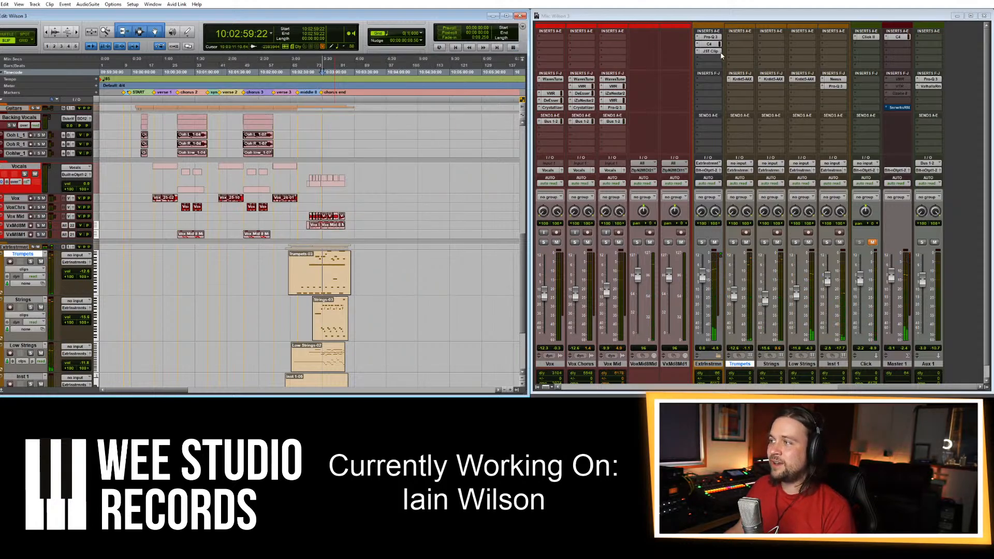
left_click(711, 50)
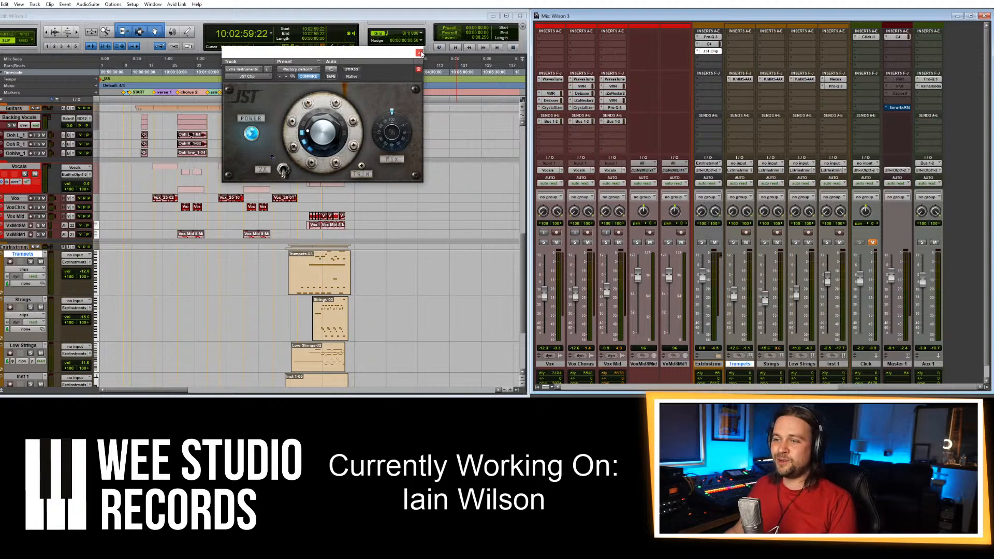
left_click(419, 53)
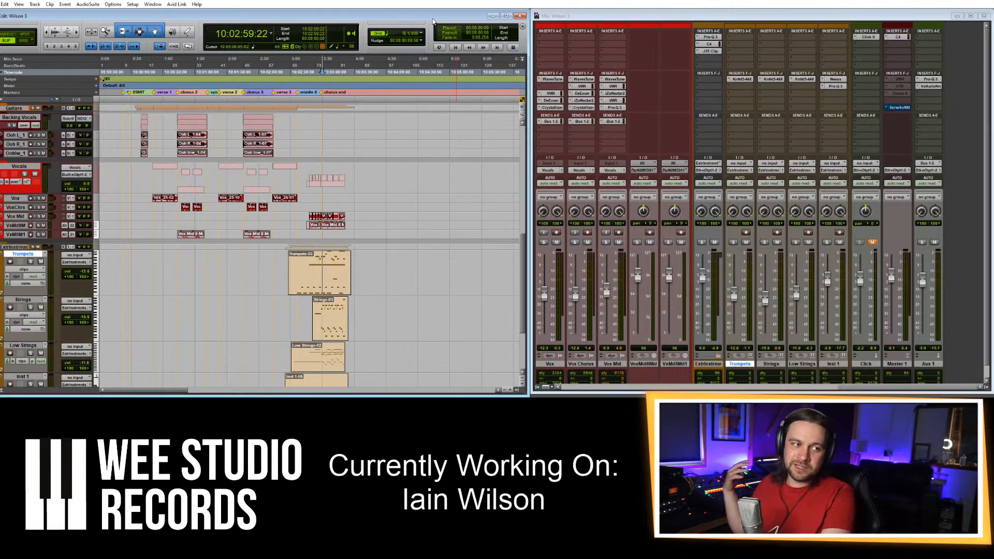
Lower the Extra Instruments folder's volume in two small moves while listening to the full mix from the middle 8.
key("space")
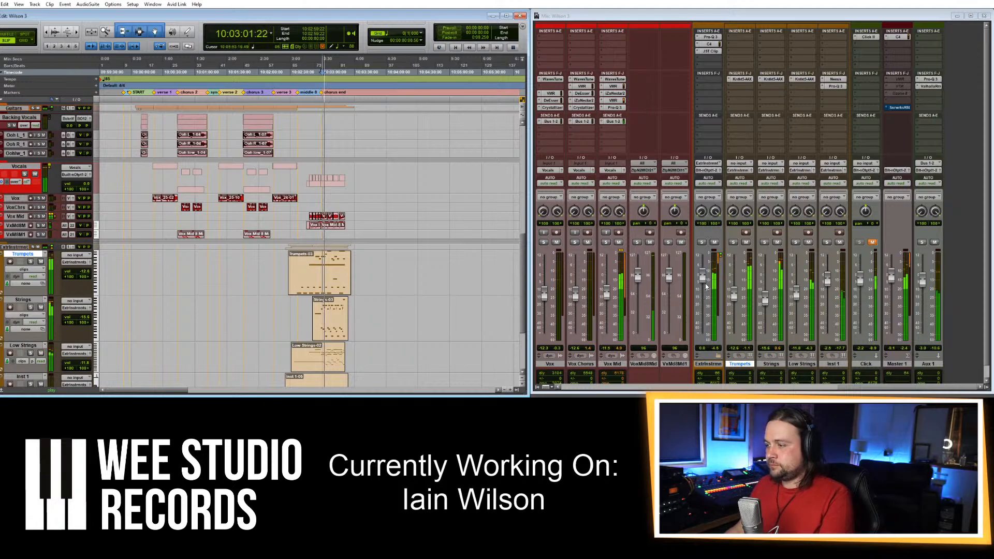
left_click_drag(702, 278, 703, 285)
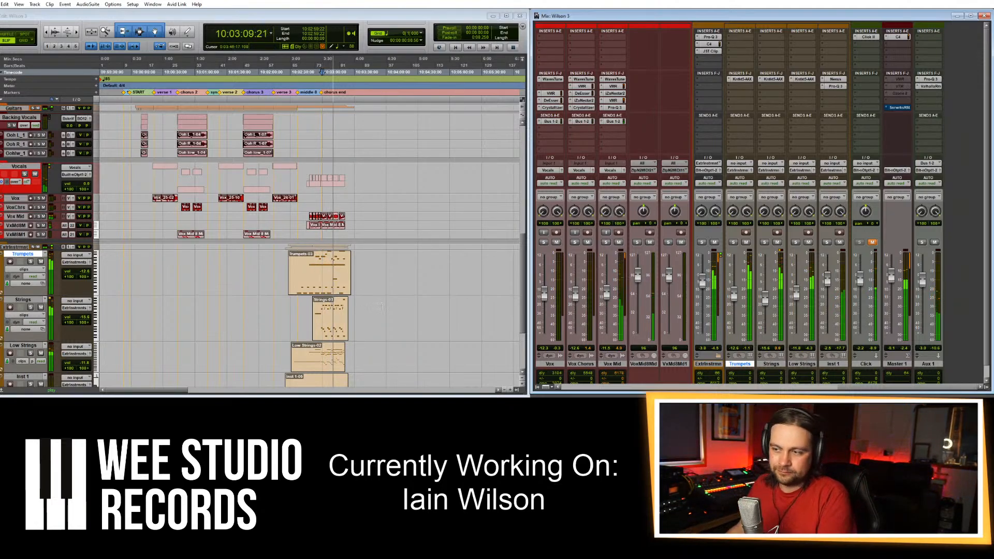
scroll(392, 307, "down", 2)
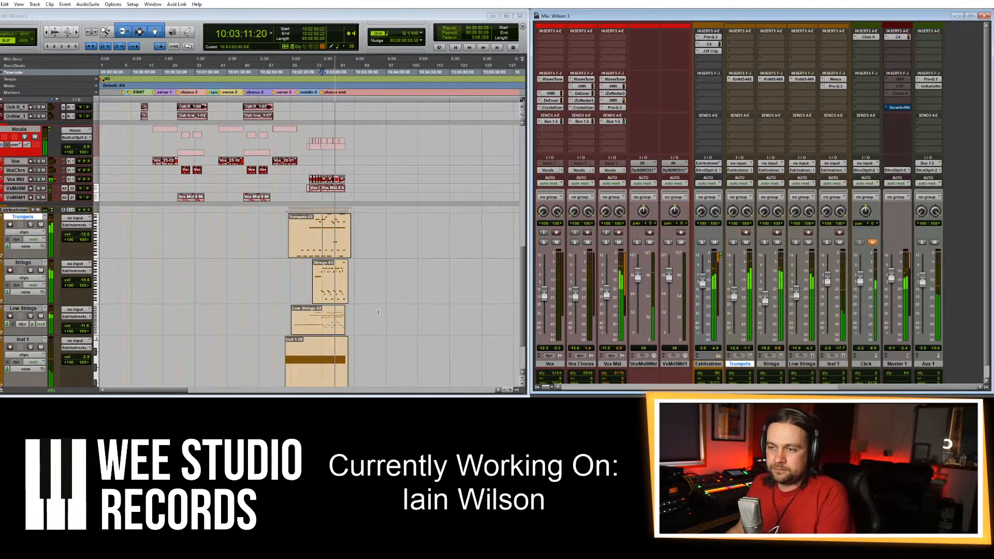
scroll(383, 311, "up", 5)
scroll(379, 312, "up", 6)
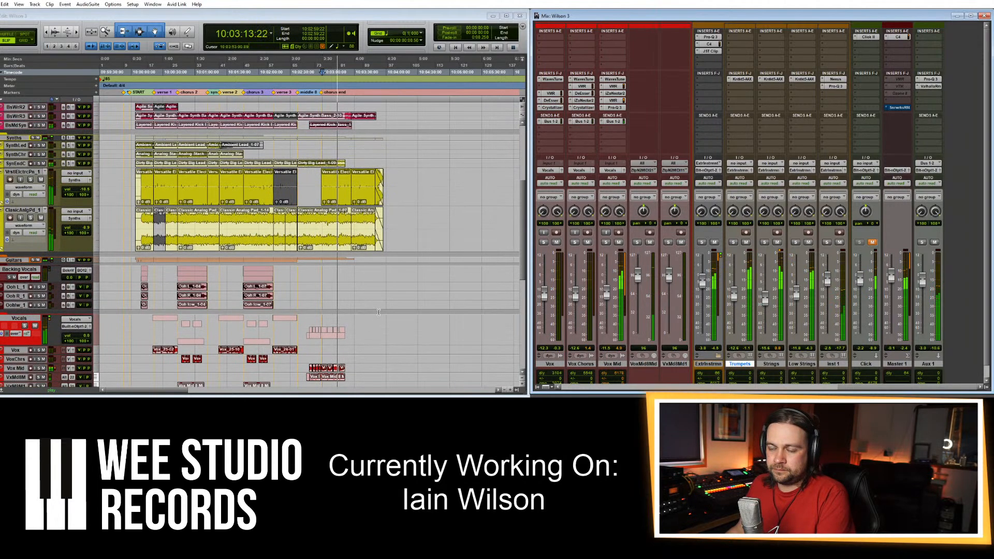
scroll(379, 312, "down", 1)
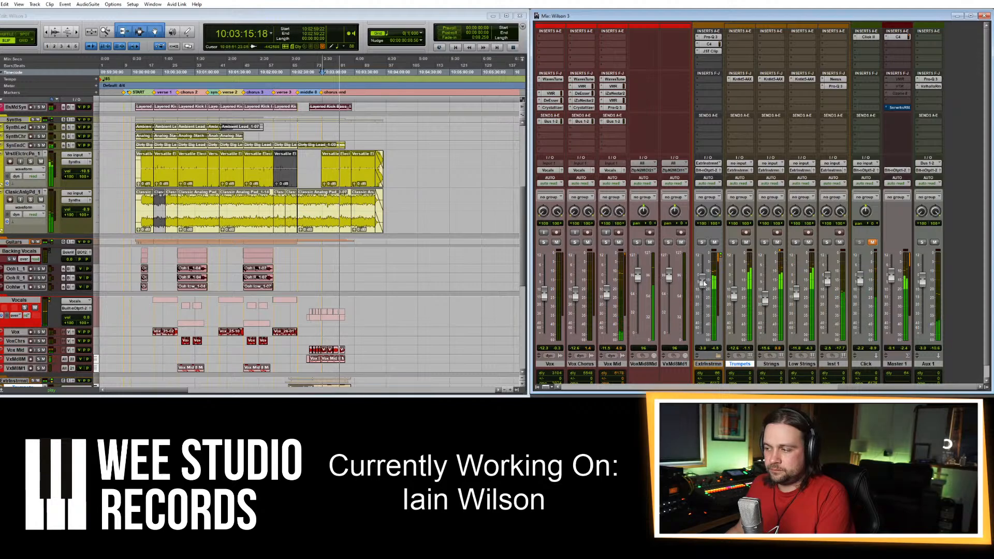
left_click_drag(704, 282, 704, 287)
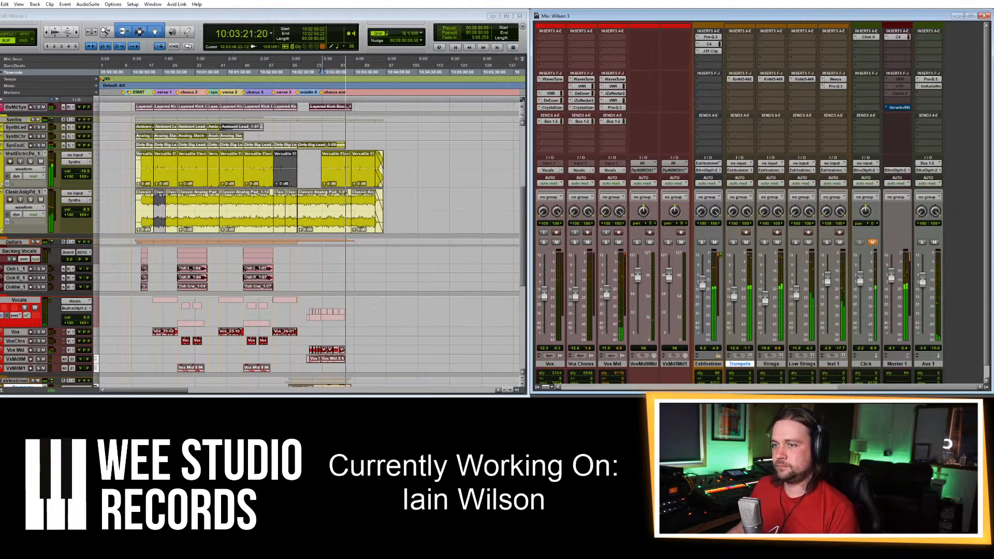
scroll(375, 304, "up", 4)
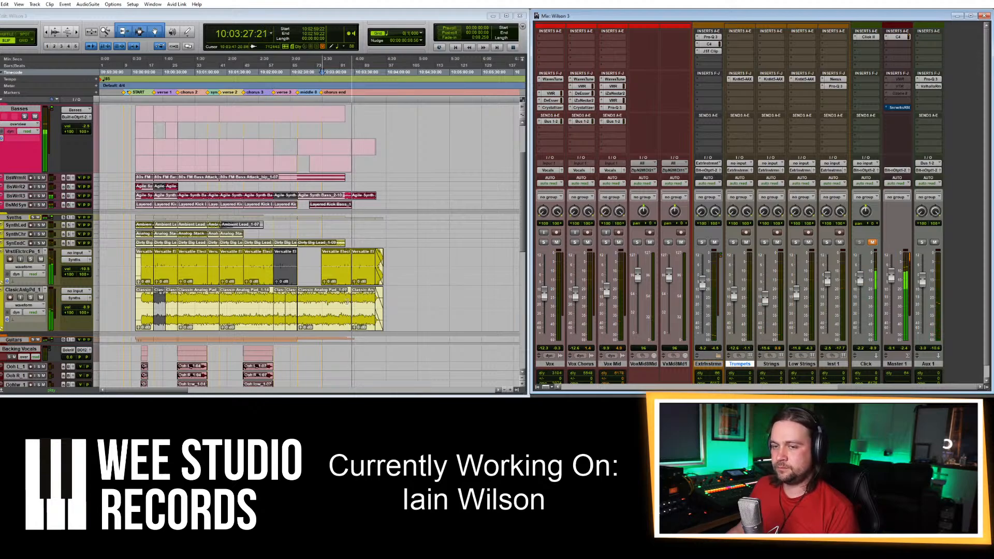
Stop playback, enlarge the Bass Mod Synth track and solo it.
key("space")
left_click_drag(31, 210, 31, 245)
left_click(31, 212)
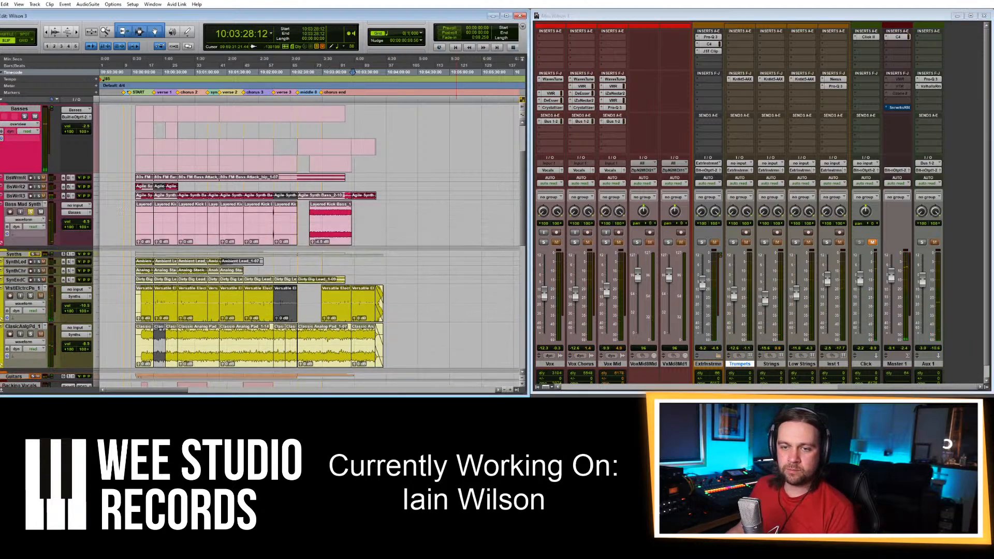
Play the end of the Bass Mod Synth track's last Layered Kick Bass clip up close.
left_click(335, 214)
key("t")
key("t")
key("t")
key("t")
key("r")
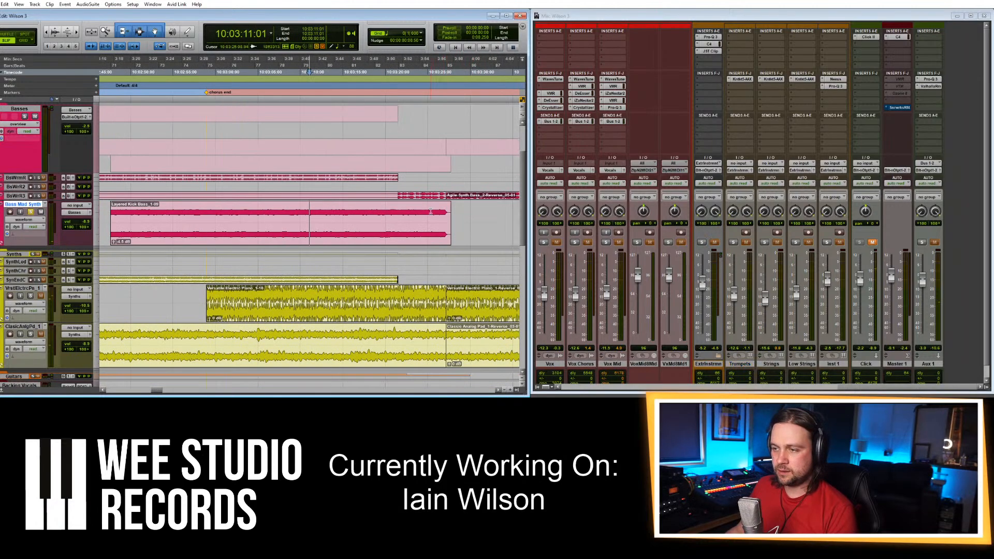
left_click(431, 211)
key("t")
key("t")
key("space")
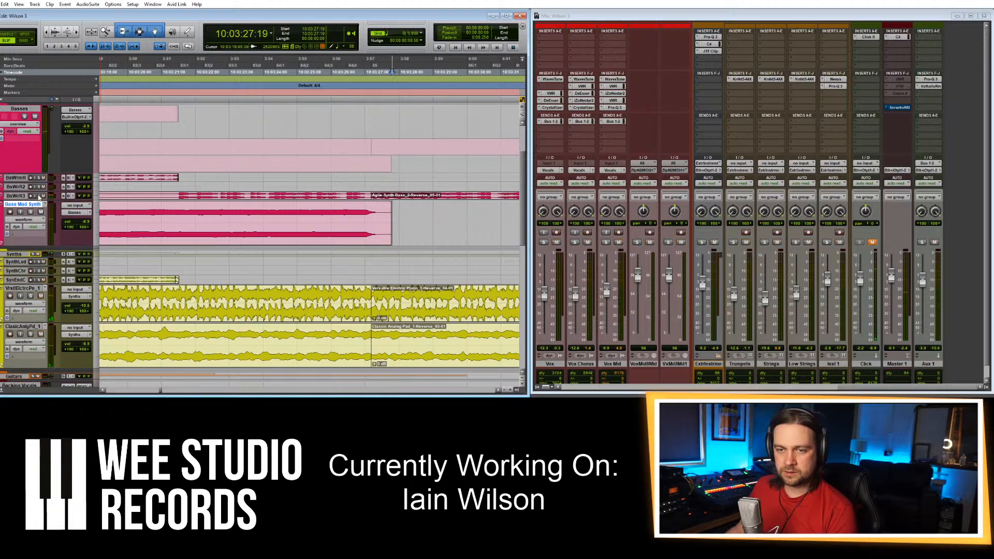
Enlarge the Bas.WarmRev3 track and crossfade its Agile Synth Bass clips at the edit near 10:03:27.
left_click_drag(36, 200, 37, 249)
left_click(356, 213)
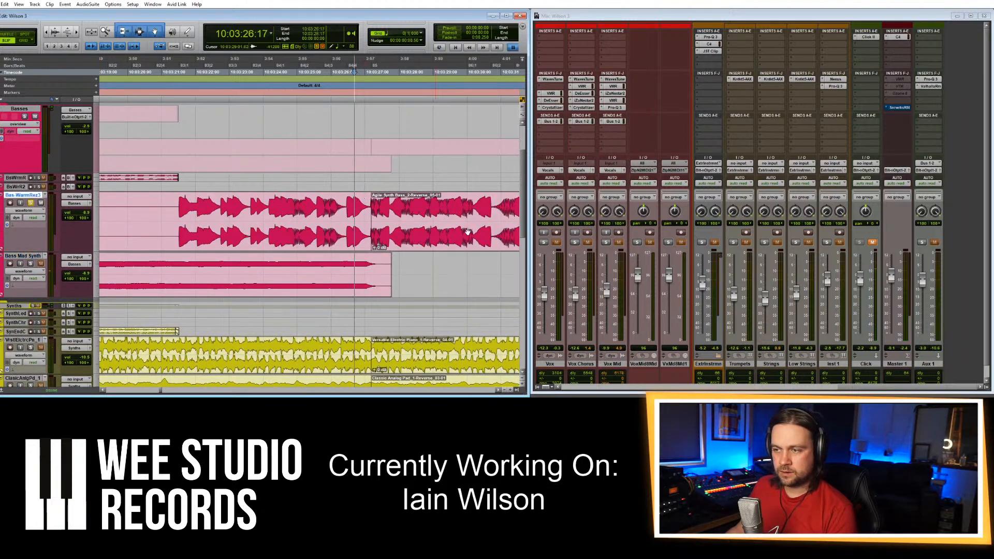
key("t")
key("t")
key("space")
key("space")
left_click_drag(376, 242, 369, 241)
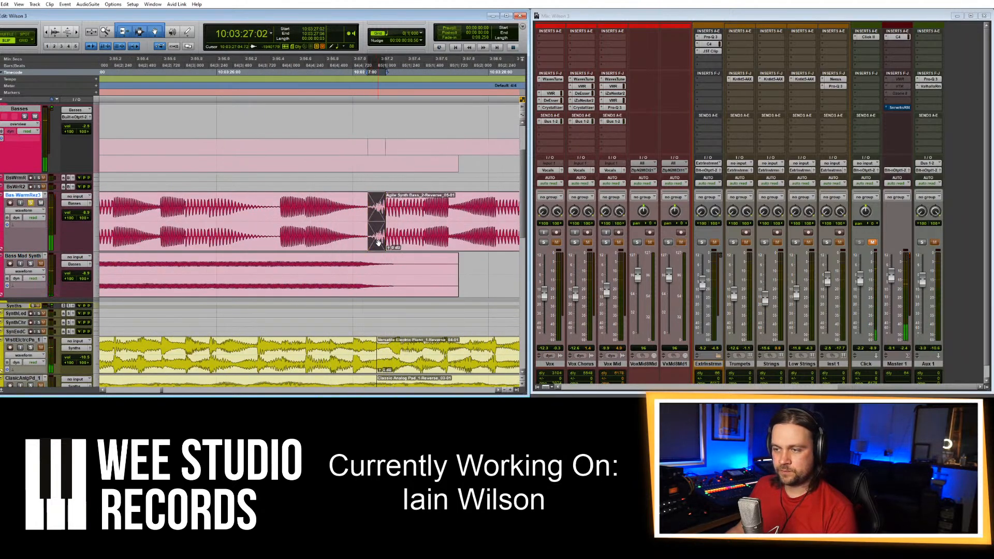
Play the Bas.WarmRev3 track across the crossfade and collapse the Basses folder.
key("r")
key("r")
left_click(291, 211)
key("space")
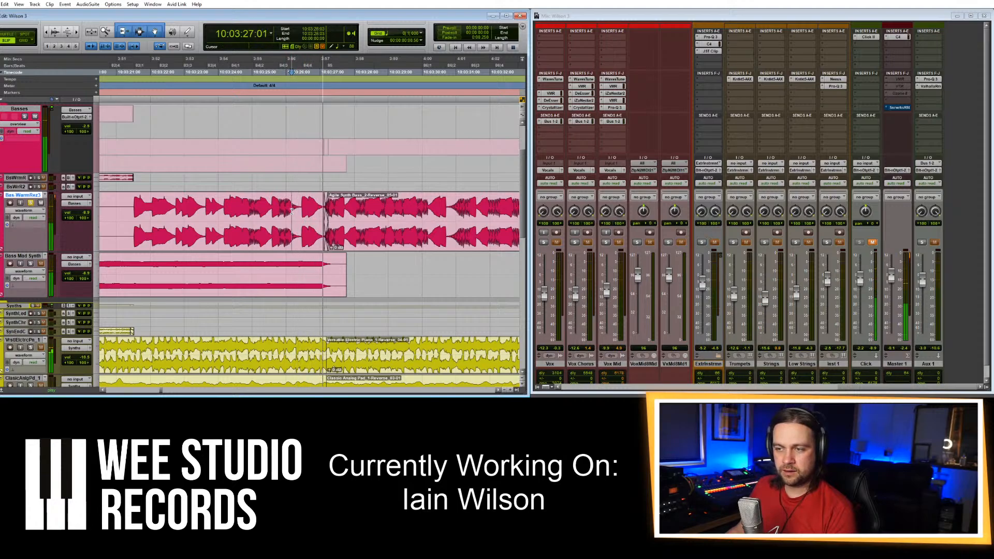
key("r")
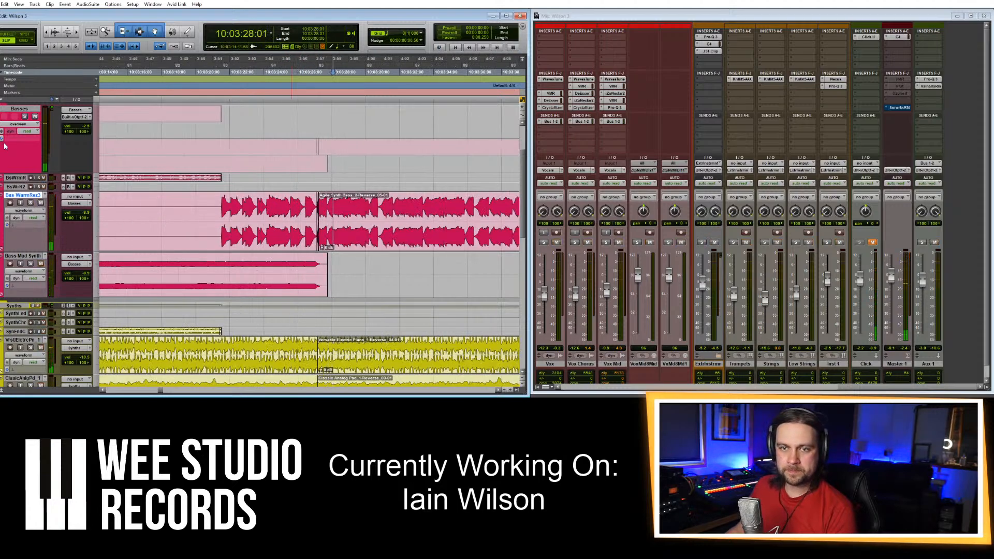
left_click(1, 109)
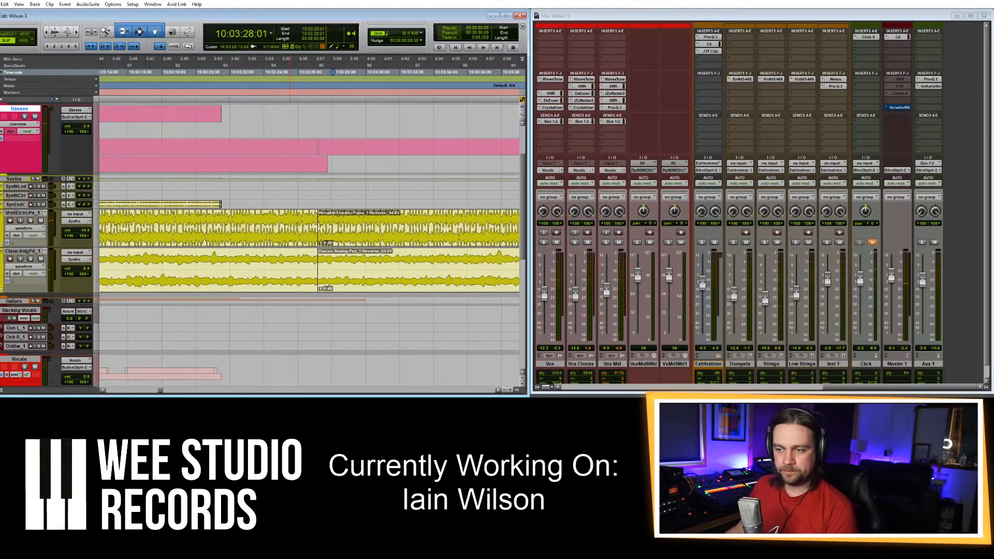
Solo the Synths folder and play it from about 10:03:24 across the edit before the reversed clips.
key("space")
key("space")
left_click(280, 272)
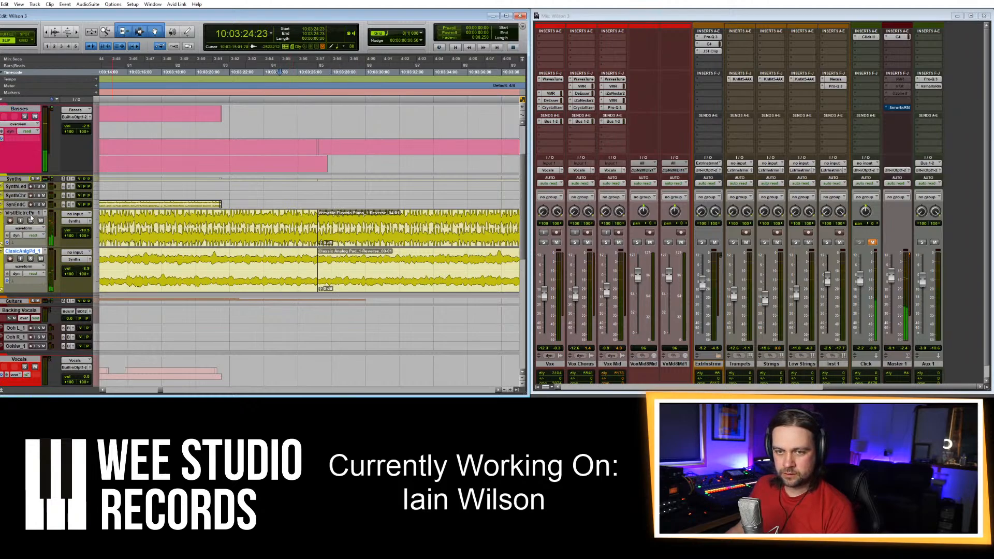
left_click(33, 179)
key("space")
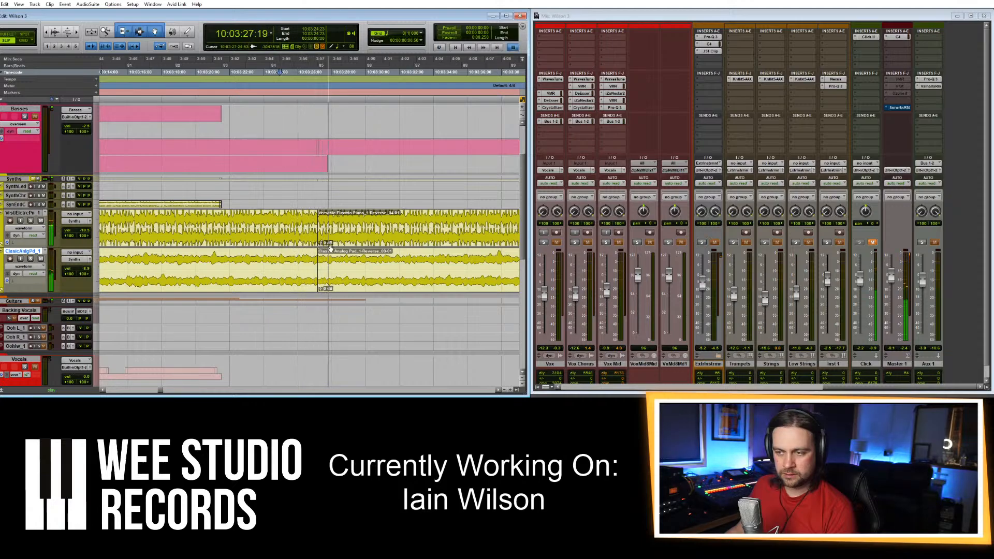
Crossfade the Versatile Electric Piano and Classic Analog Pad clips at their edits near 10:03:27.
left_click(296, 217)
key("t")
key("t")
left_click_drag(398, 245, 392, 260)
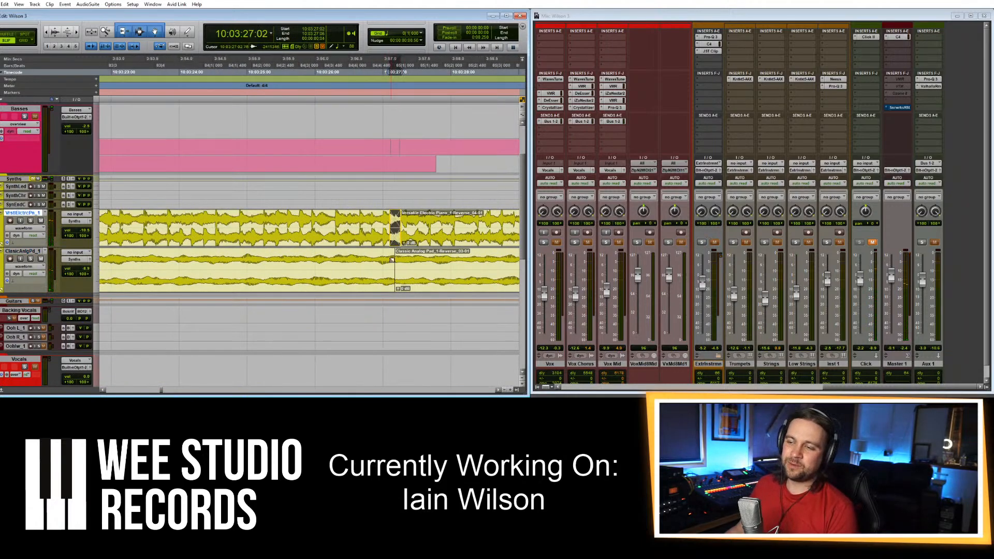
Play the electric piano and analog pad tracks across the crossfades near 10:03:27.
key("r")
key("r")
left_click(292, 223)
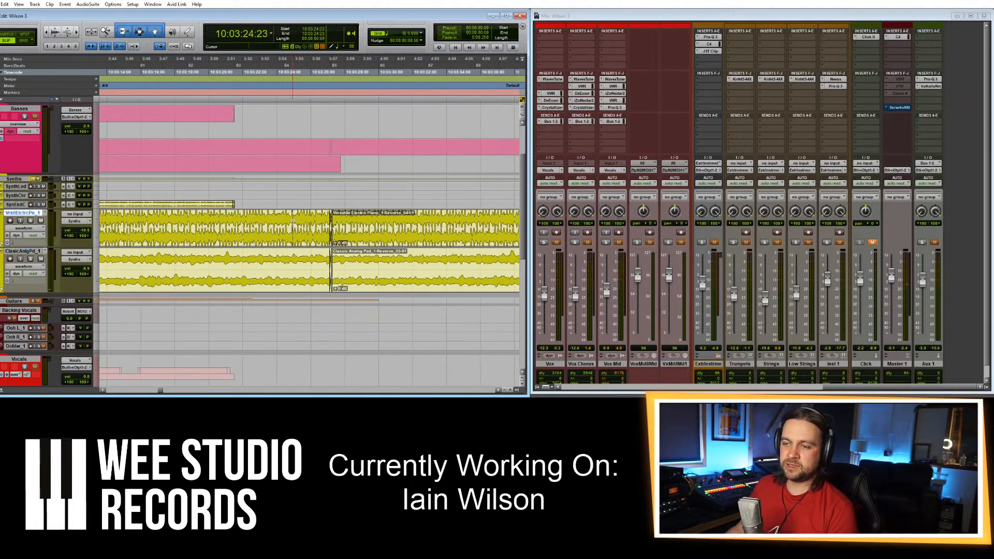
key("space")
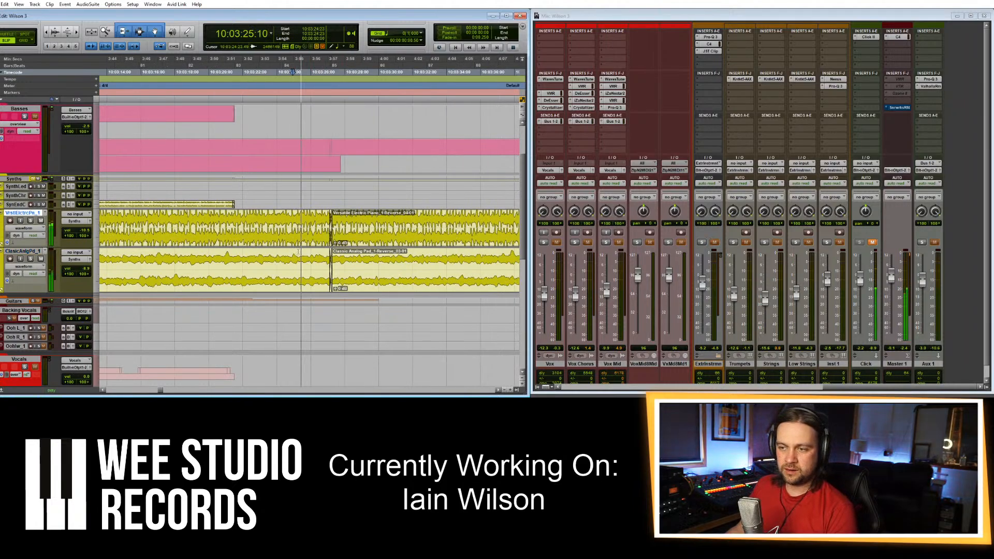
key("t")
left_click(356, 223)
key("space")
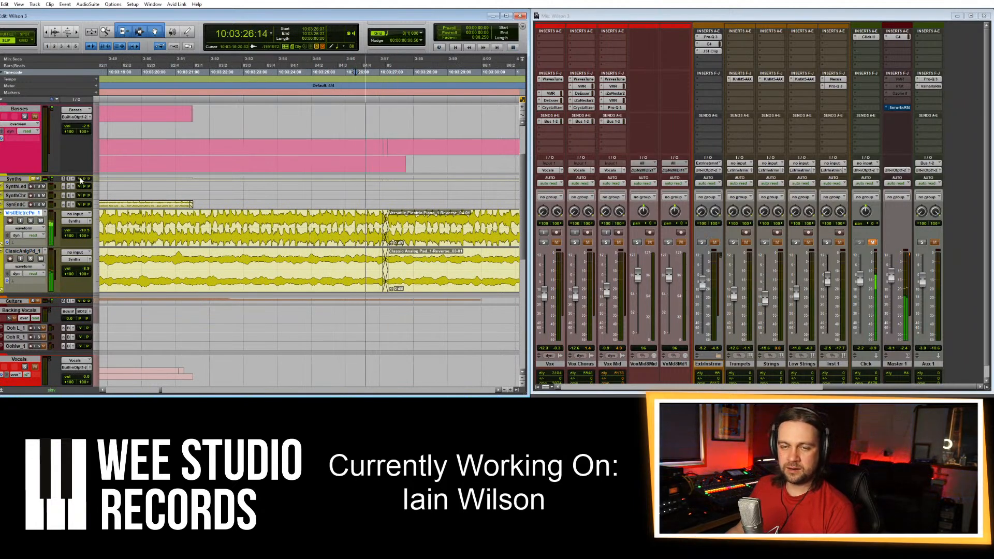
key("space")
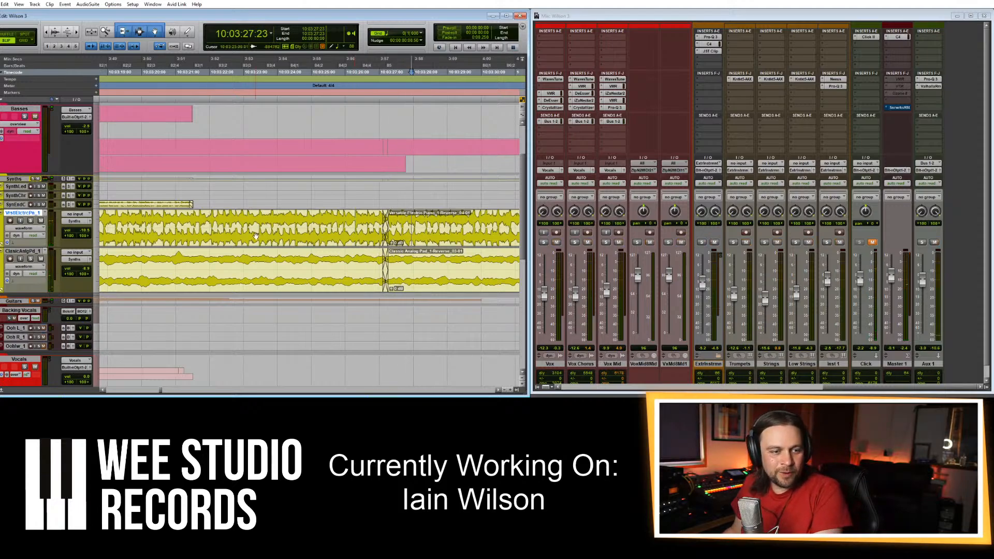
Add a short fade-in to the Versatile Electric Piano clip that starts at the chorus end marker.
left_click(333, 219)
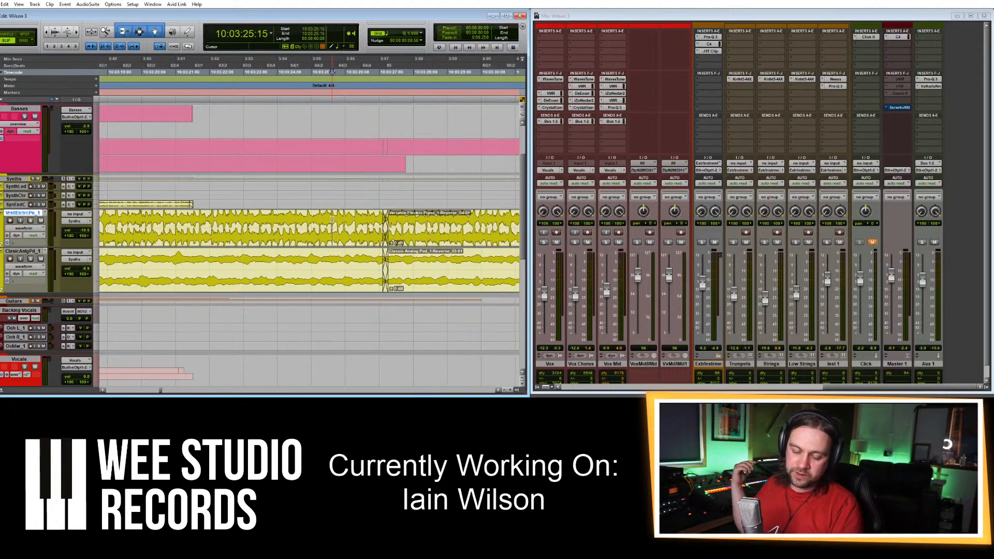
key("r")
key("r")
key("r")
left_click(264, 225)
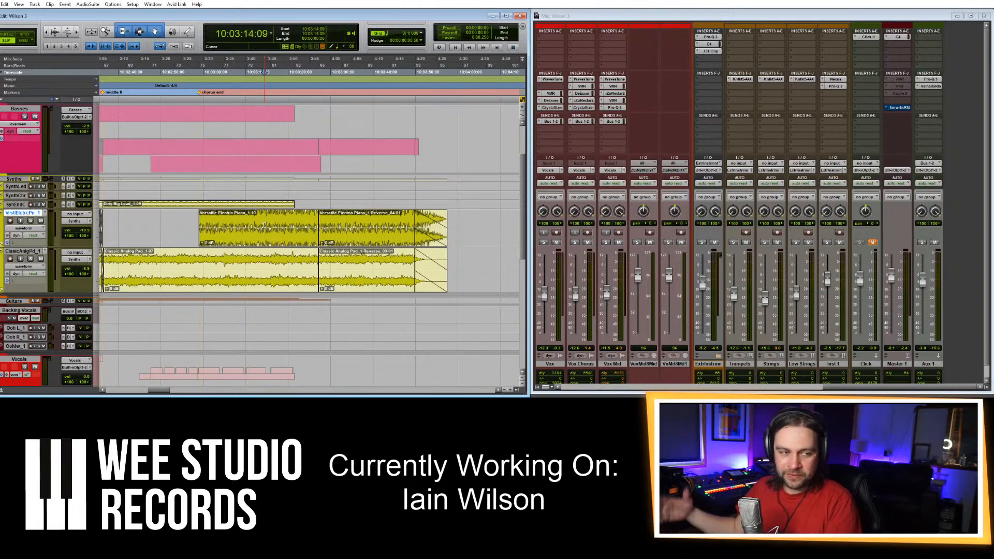
left_click(280, 226)
key("t")
key("t")
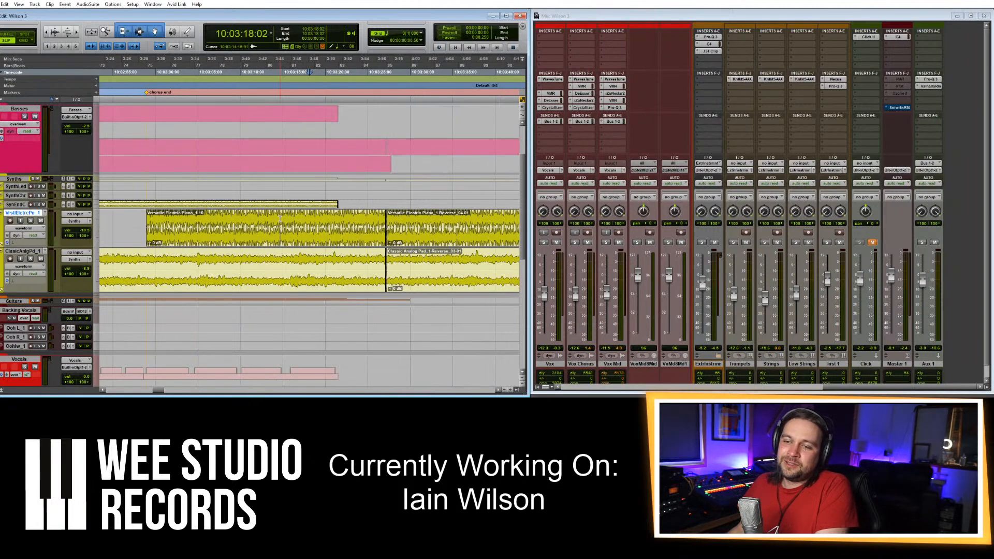
key("r")
left_click(130, 226)
key("t")
key("t")
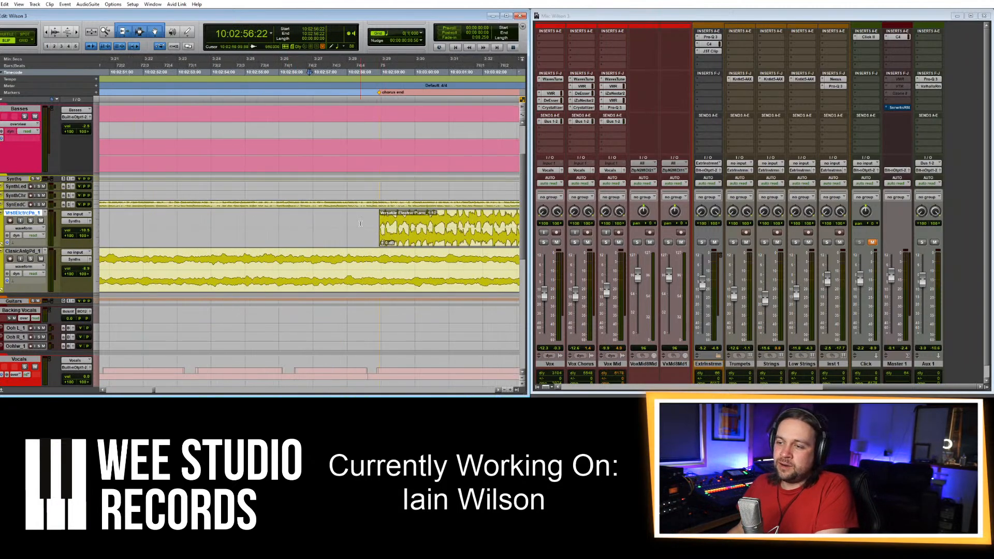
left_click(360, 225)
key("t")
key("t")
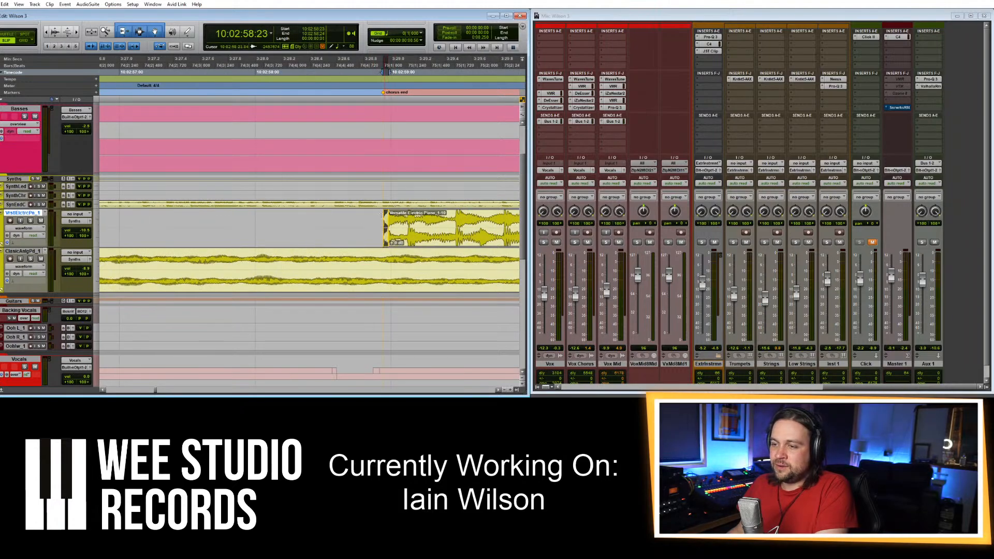
Play the full mix from the end of the middle 8 into the chorus end section.
key("r")
key("r")
key("r")
left_click(257, 219)
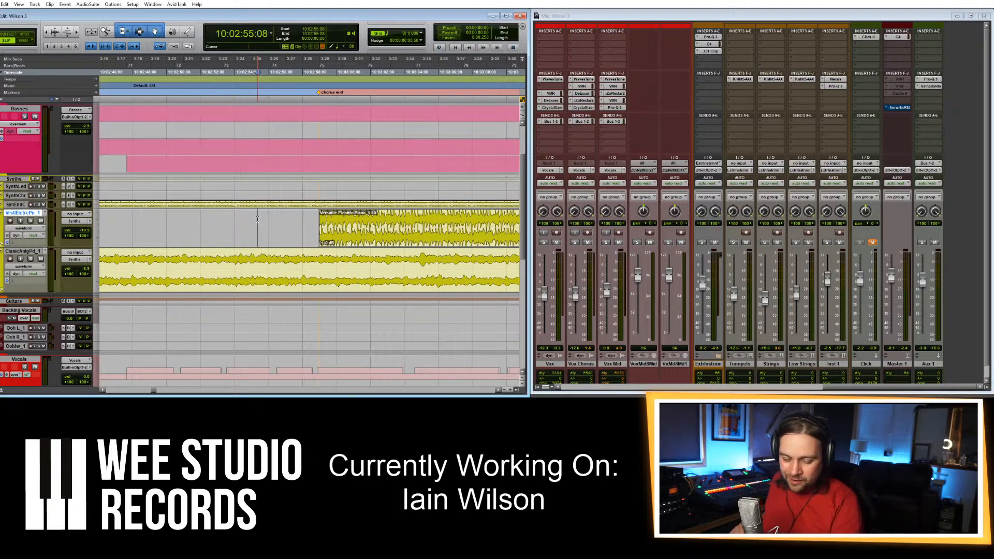
key("space")
key("r")
key("r")
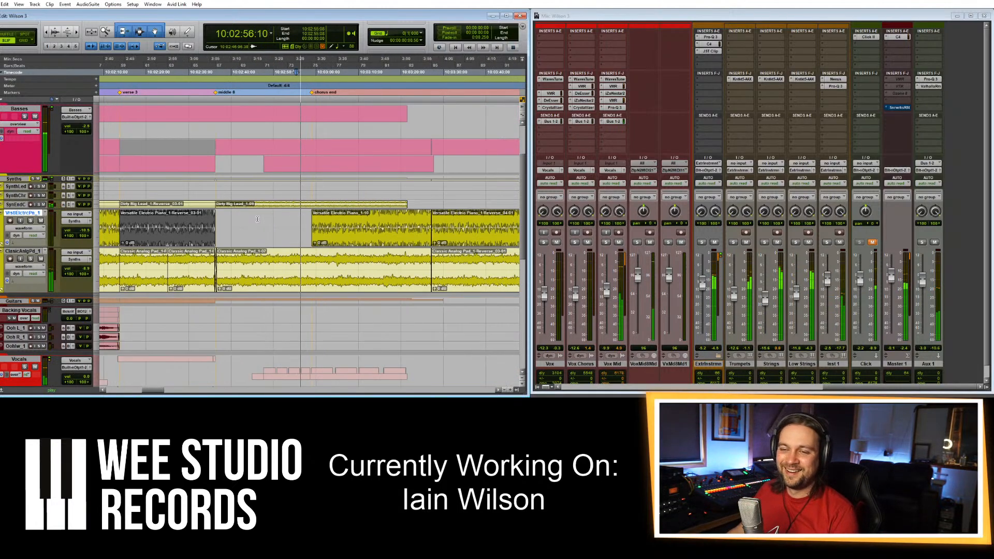
left_click(306, 218)
key("space")
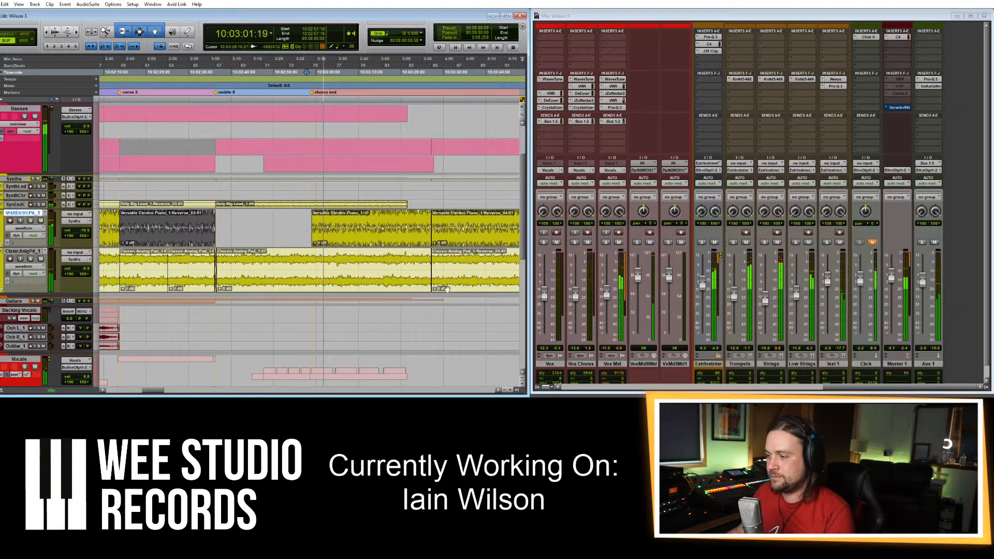
Bring the vocal tracks into view, select the Vox Chorus track and play the verse 3 vocals.
scroll(560, 362, "down", 1)
scroll(121, 312, "down", 5)
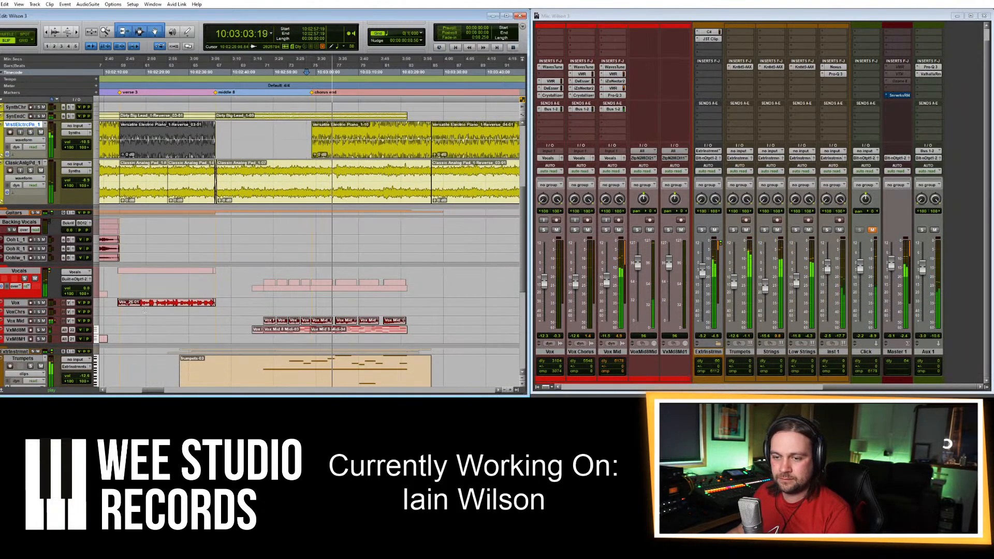
left_click(581, 352)
key("space")
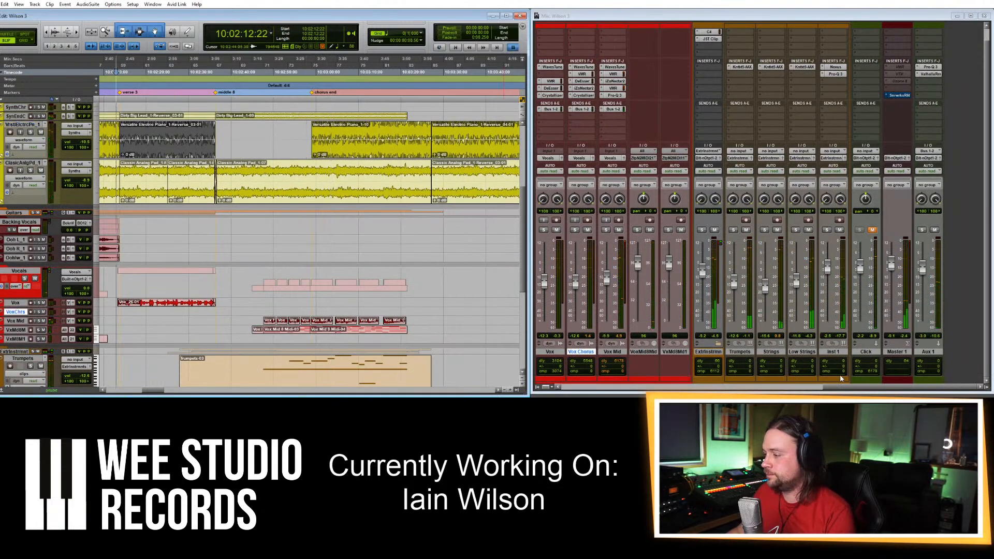
left_click_drag(842, 387, 732, 387)
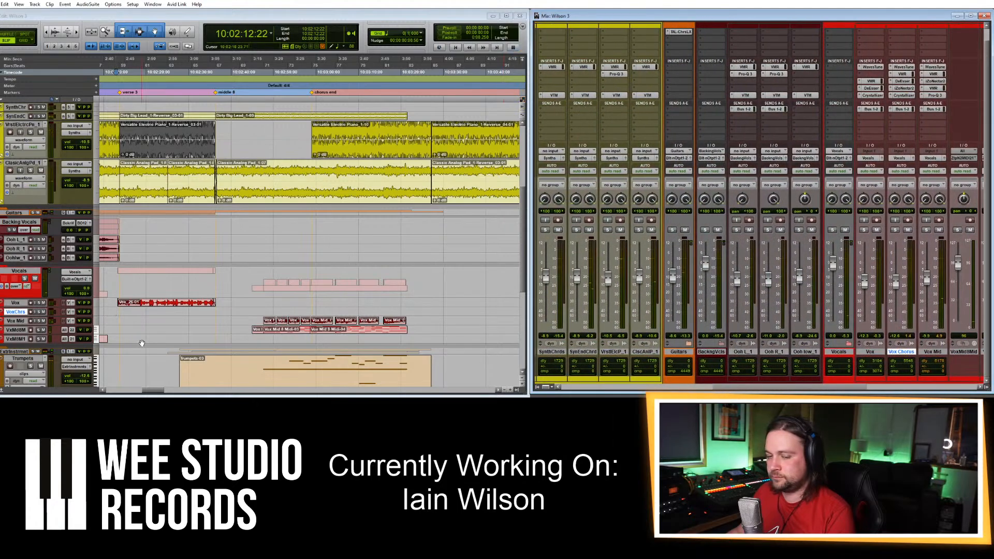
key("space")
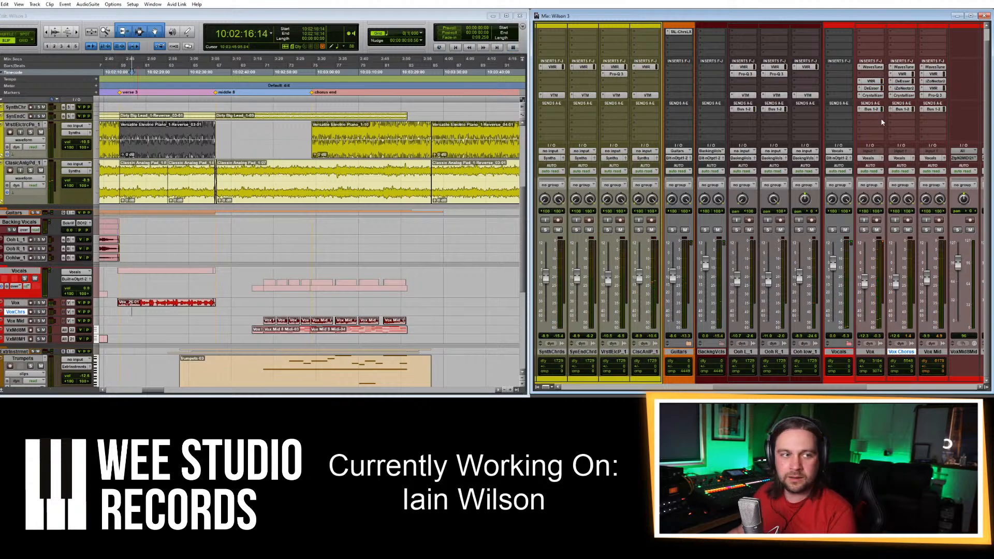
key("space")
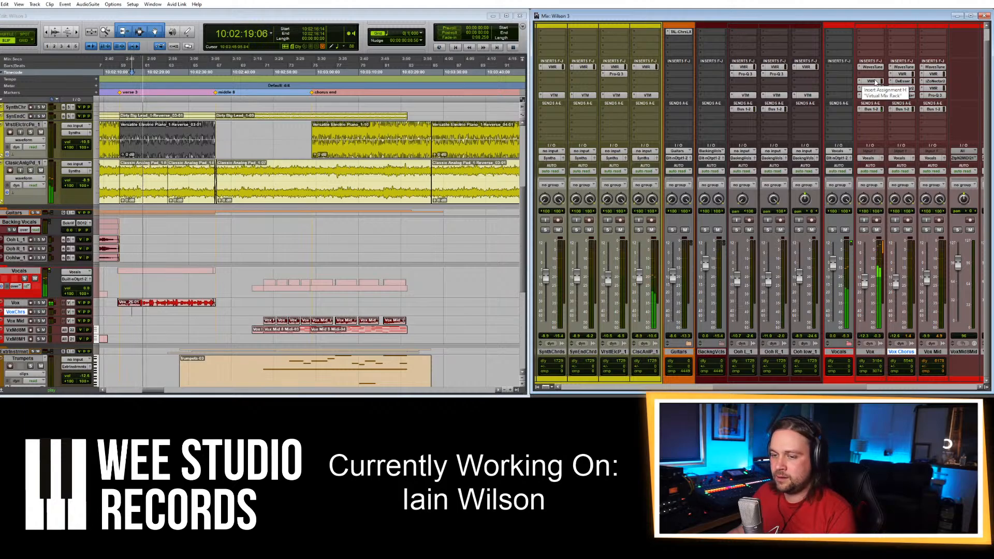
Close the gap in the Vox track's insert chain by moving the Virtual Mix Rack and Crystallizer up one slot each.
left_click_drag(875, 81, 875, 75)
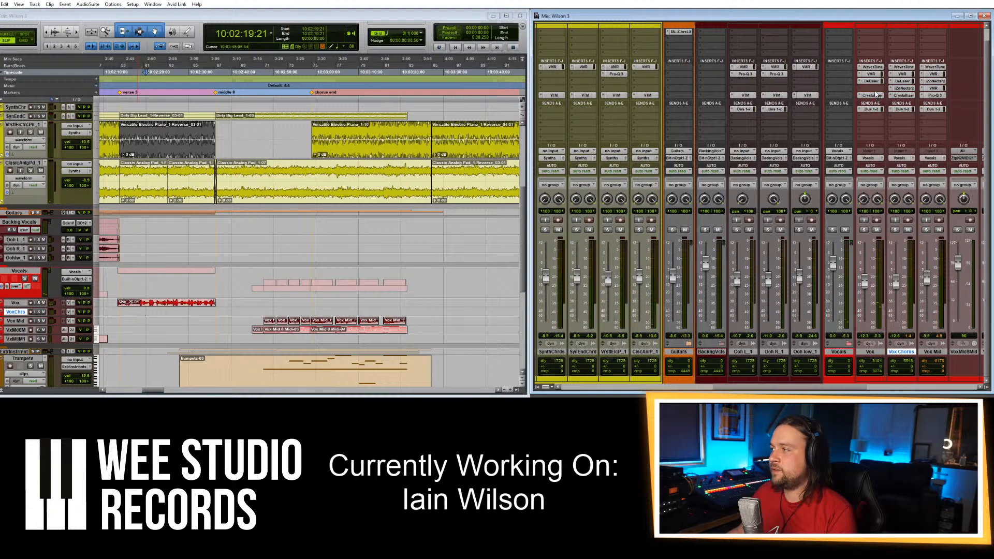
left_click_drag(875, 95, 875, 88)
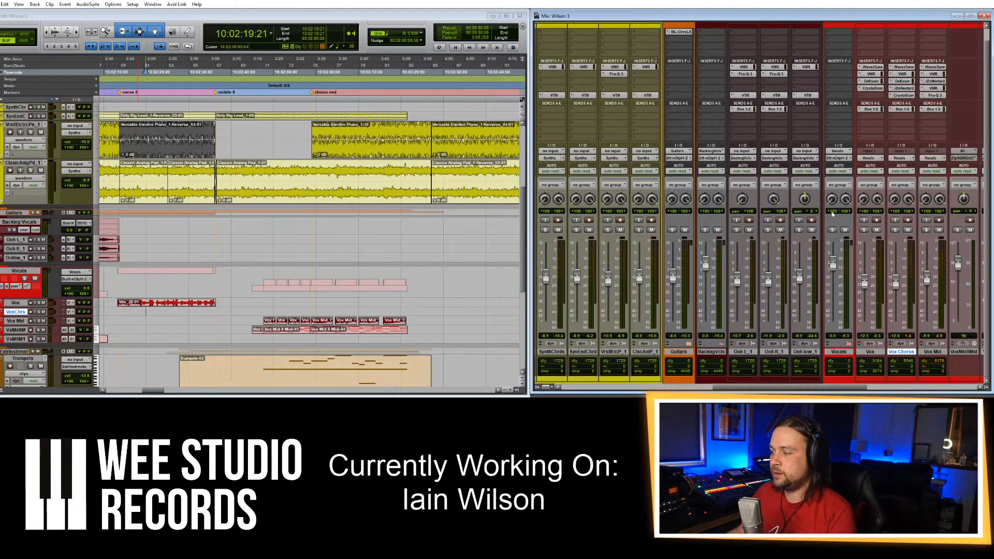
scroll(841, 232, "up", 1)
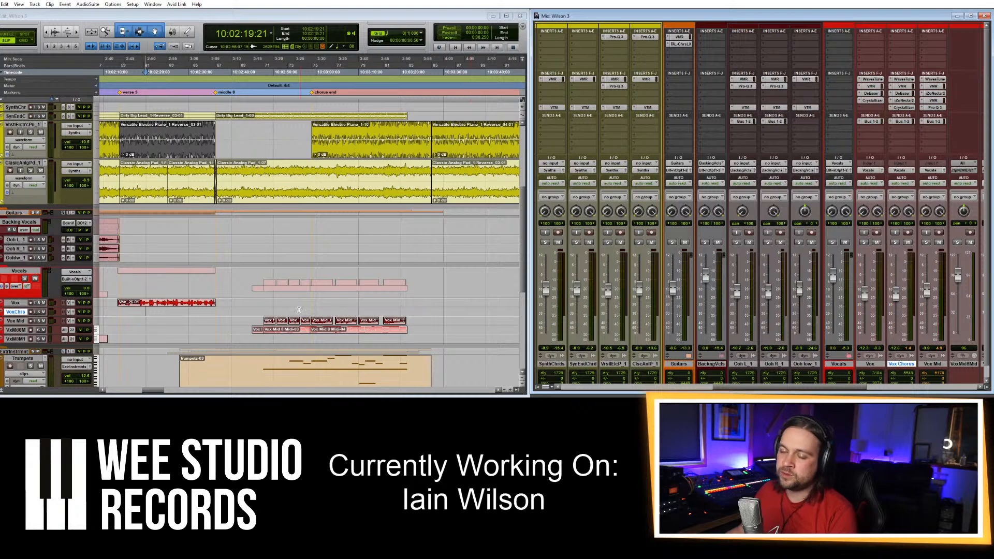
Play the start of verse 3 and insert RVox (stereo) in the Vocals folder's first insert slot.
left_click(127, 311)
key("space")
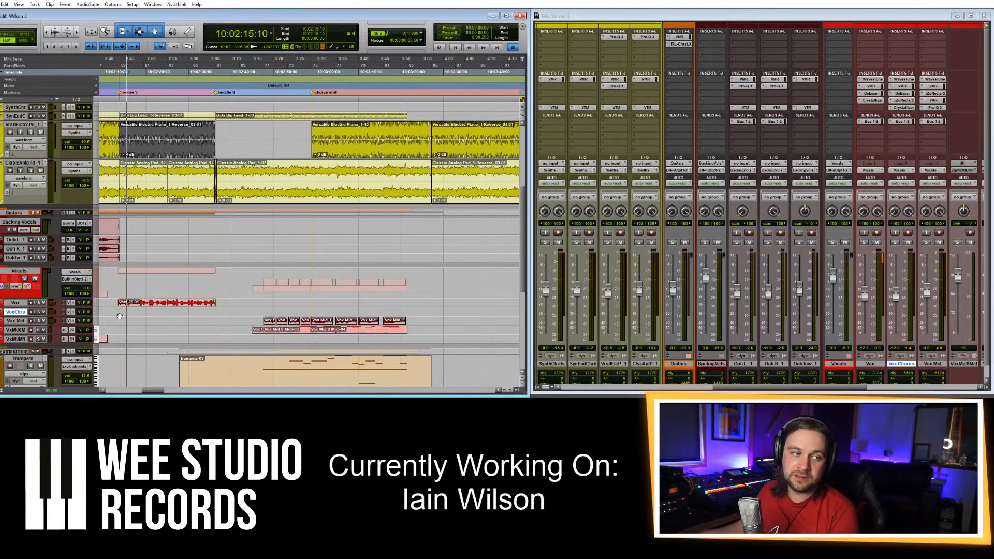
left_click(847, 37)
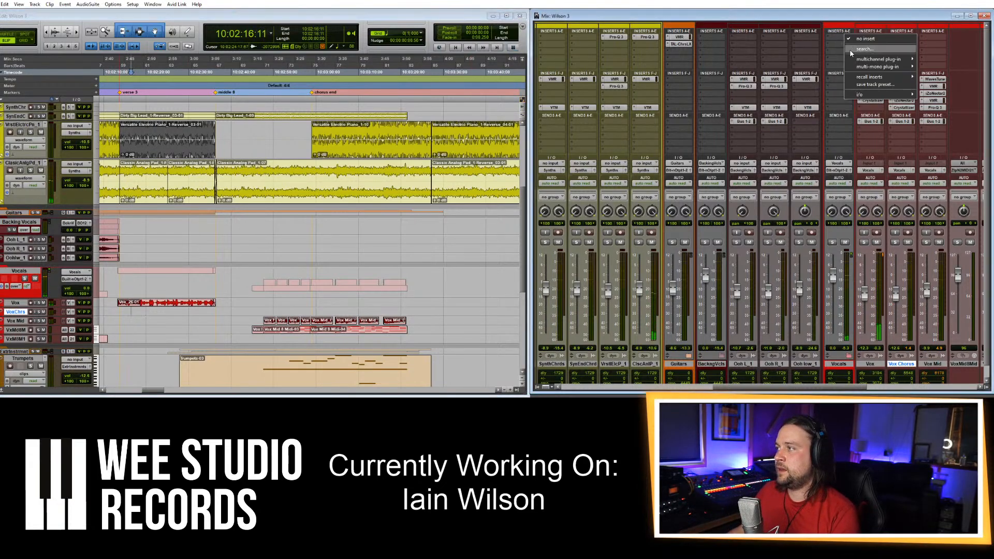
mouse_move(879, 59)
mouse_move(926, 67)
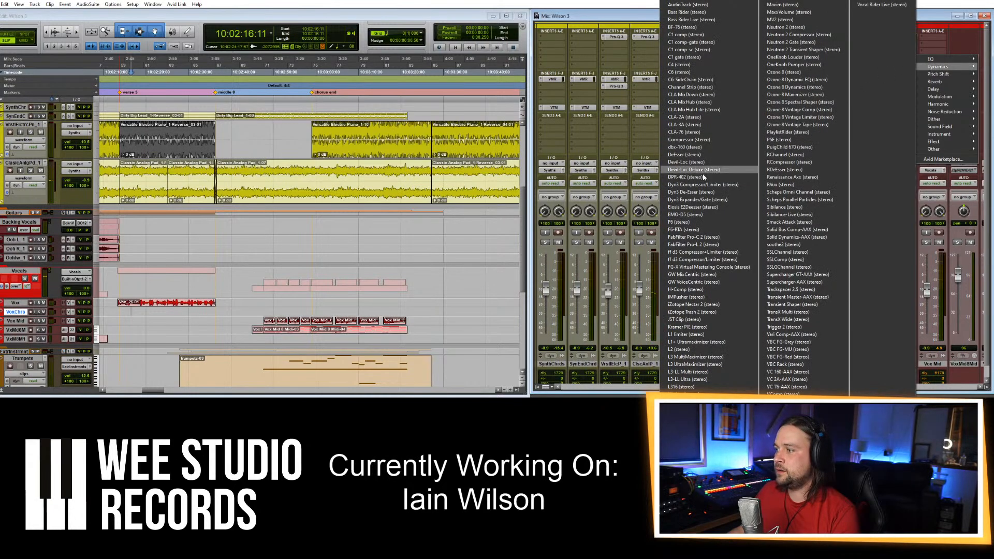
left_click(789, 185)
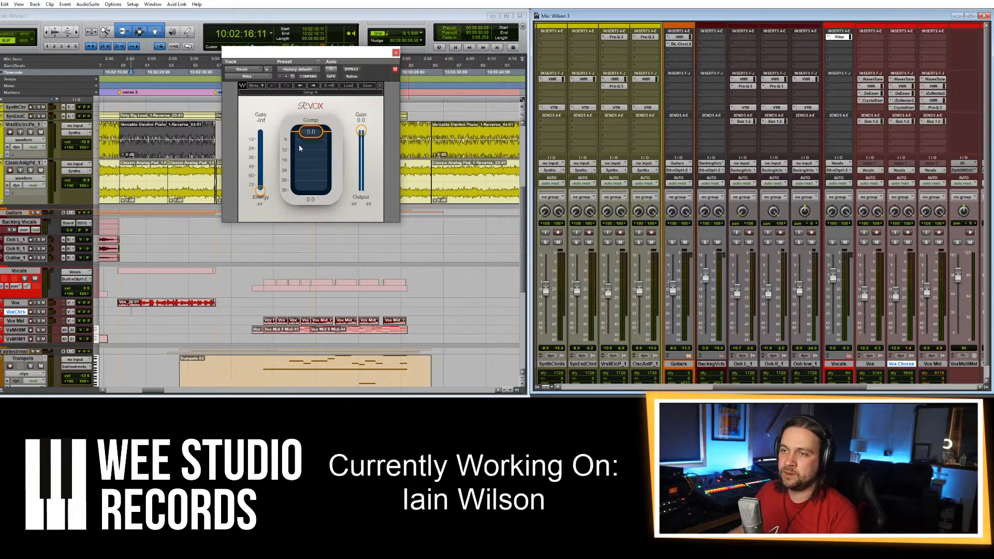
During verse 3 playback, set RVox compression on the Vocals folder to -18.2 and its gain to -11.4, keeping the folder's fader at 0.
key("space")
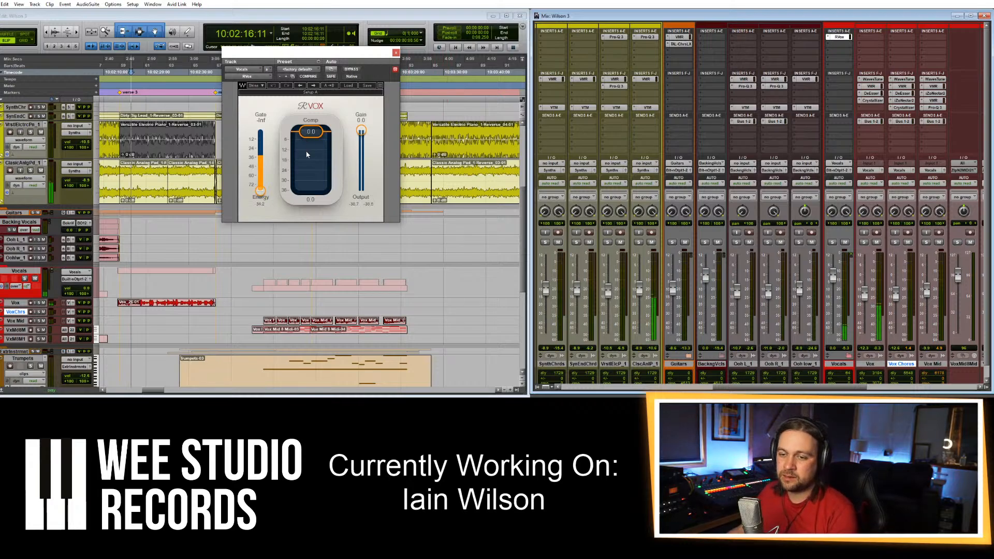
left_click_drag(308, 136, 311, 148)
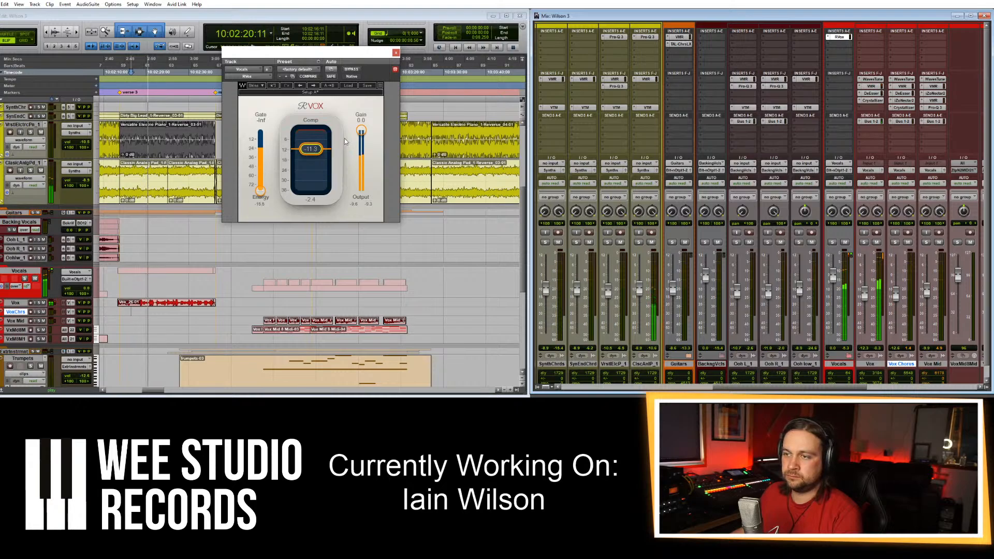
left_click_drag(833, 278, 834, 290)
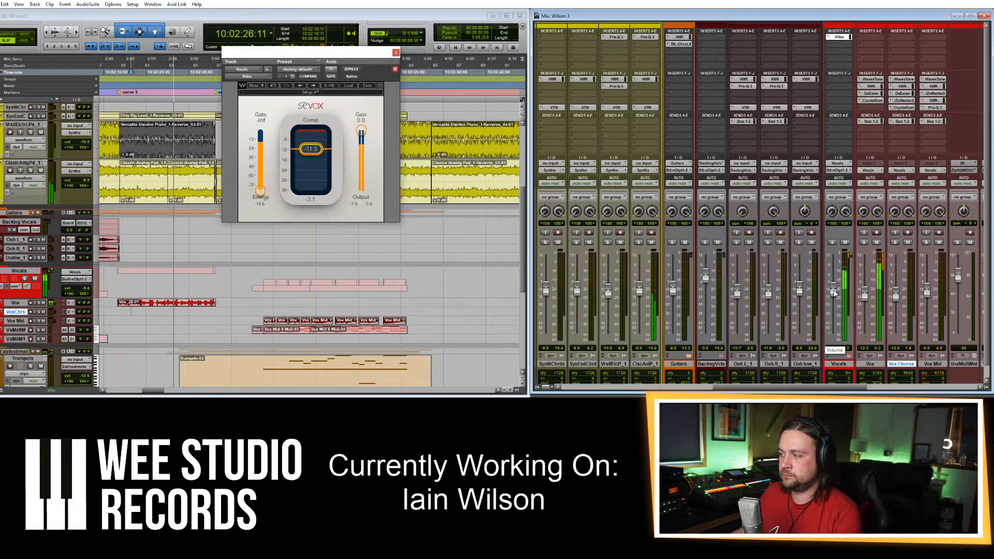
left_click(834, 293, "alt")
mouse_move(361, 130)
left_mouse_down()
mouse_move(361, 145)
mouse_move(310, 160)
mouse_move(361, 149)
left_mouse_up()
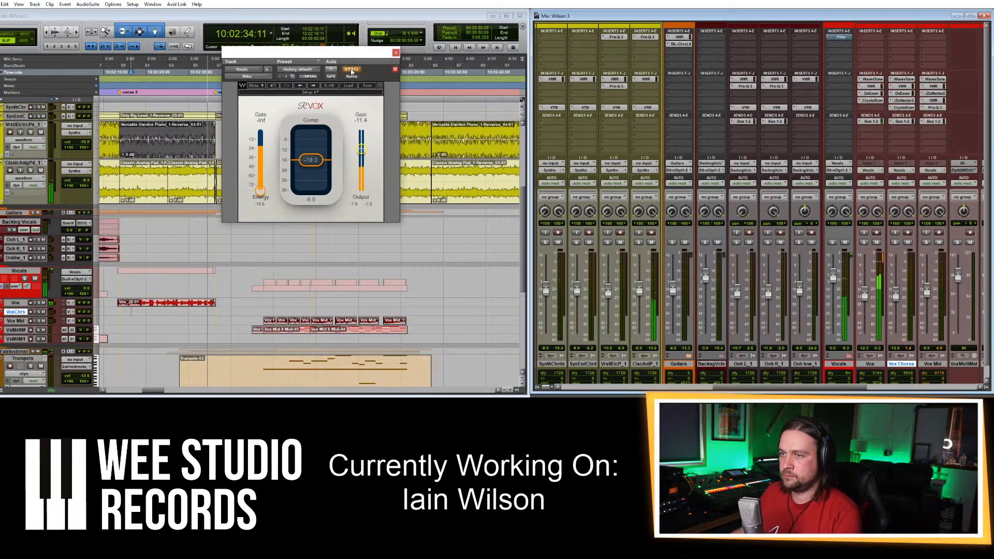
key("space")
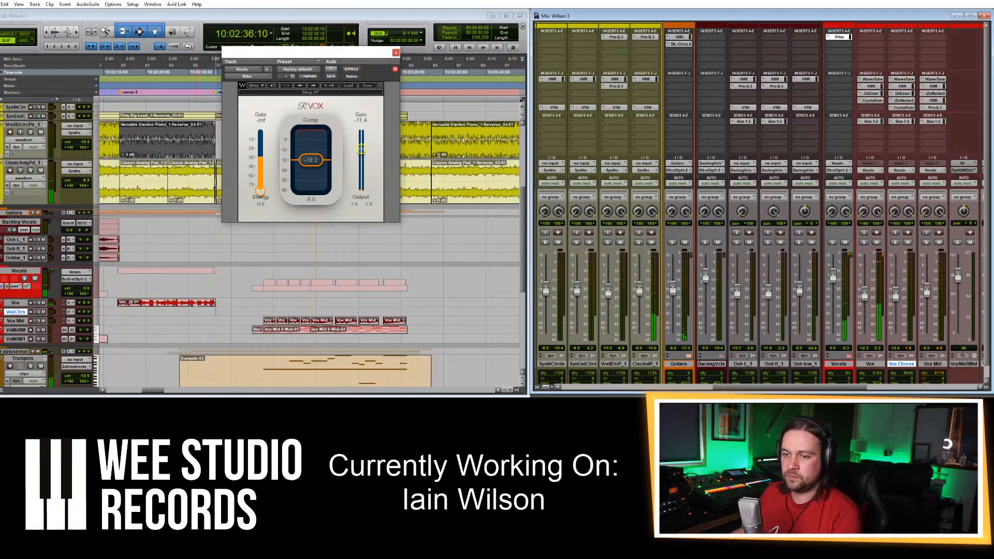
Select verse 3 on the Vocals folder track and play it, comparing the vocals with RVox bypassed and active.
left_click_drag(121, 283, 215, 282)
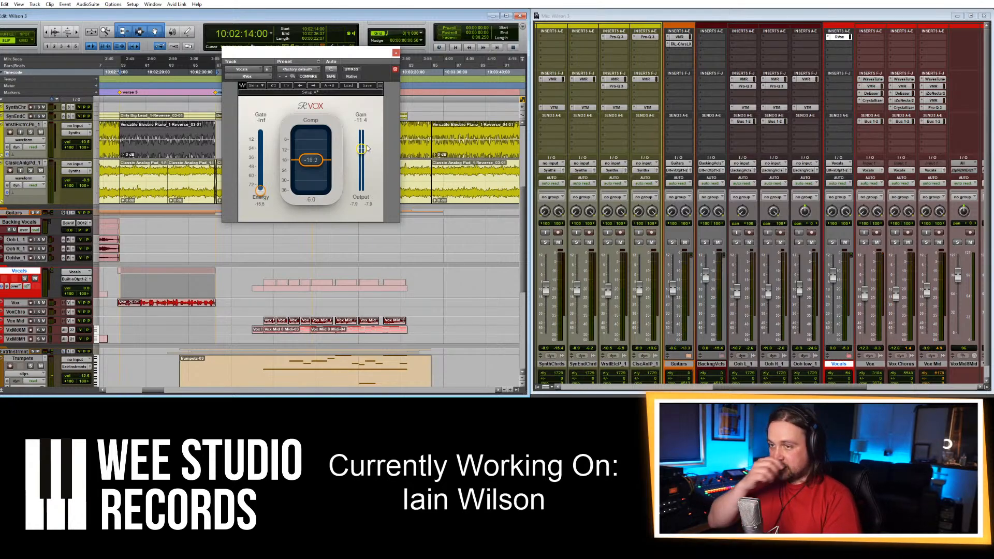
key("space")
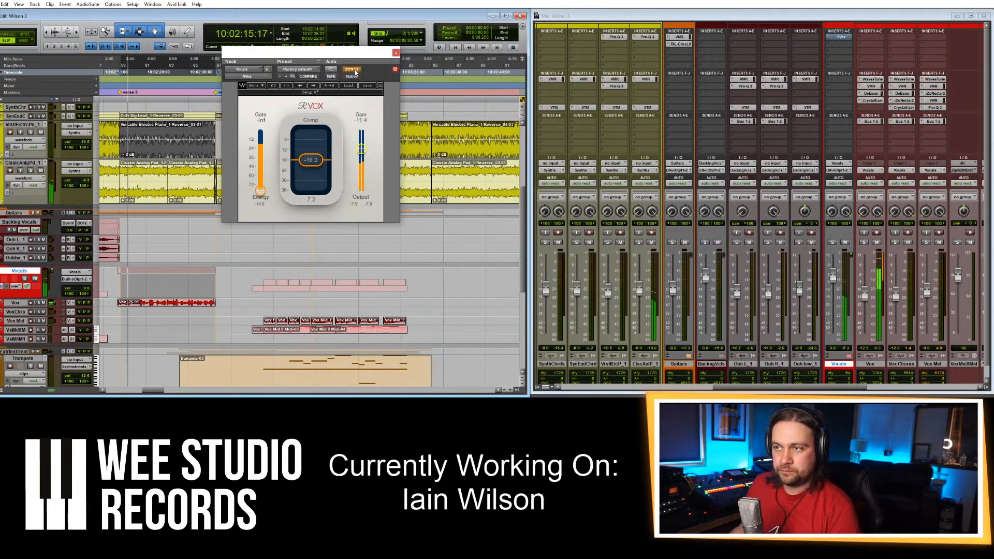
left_click(353, 70)
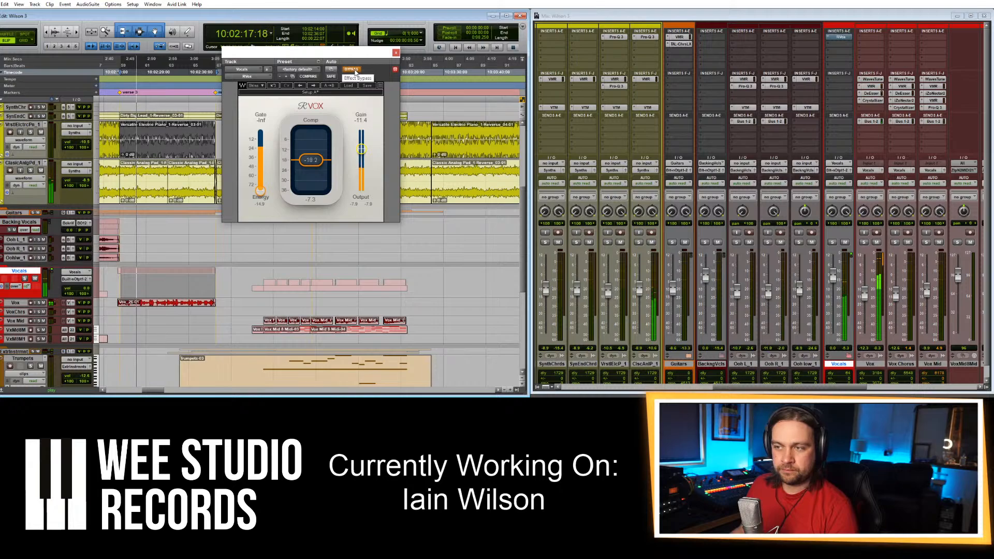
left_click(354, 71)
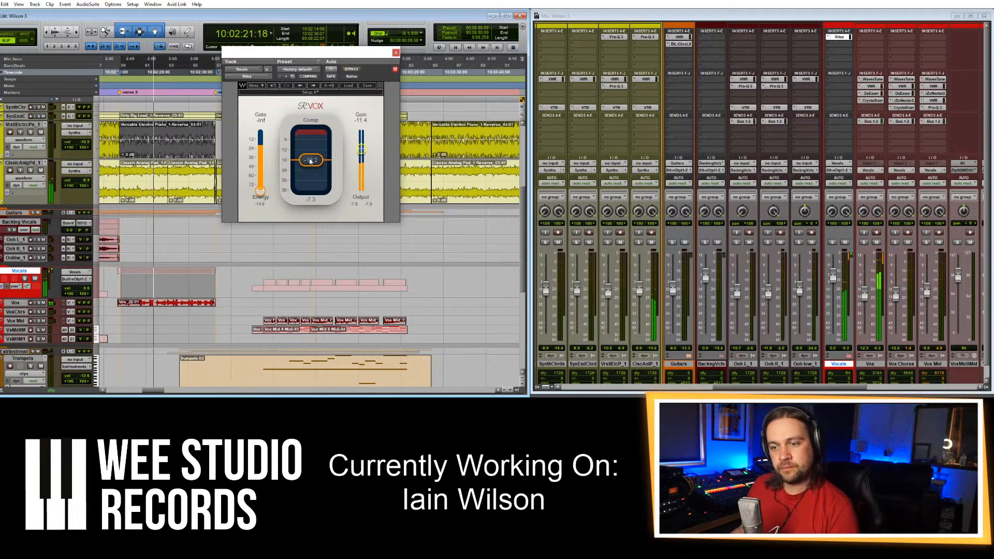
Set RVox compression to about -24 and gain to -15.5, then compare it bypassed and active during playback, leaving it active.
left_click_drag(311, 161, 311, 170)
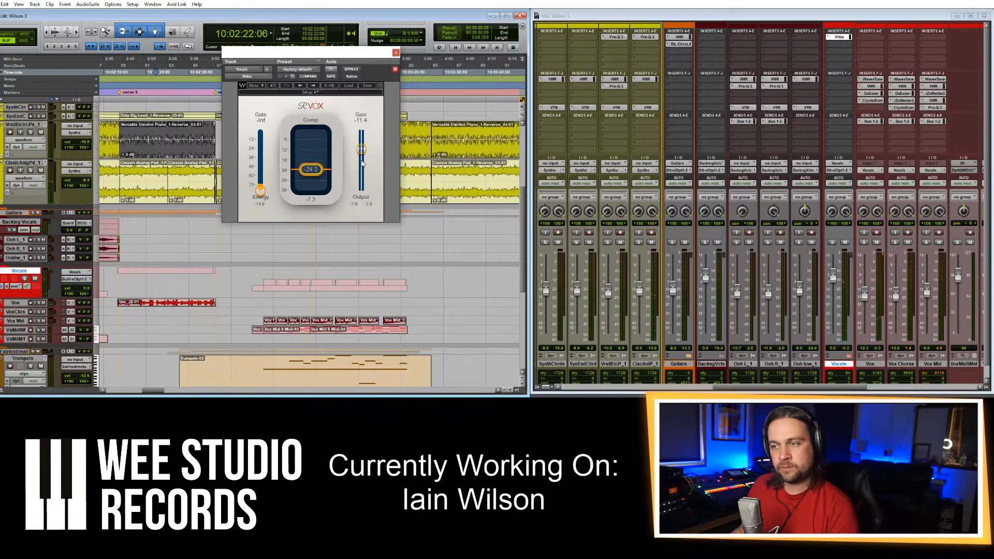
left_click_drag(362, 149, 361, 156)
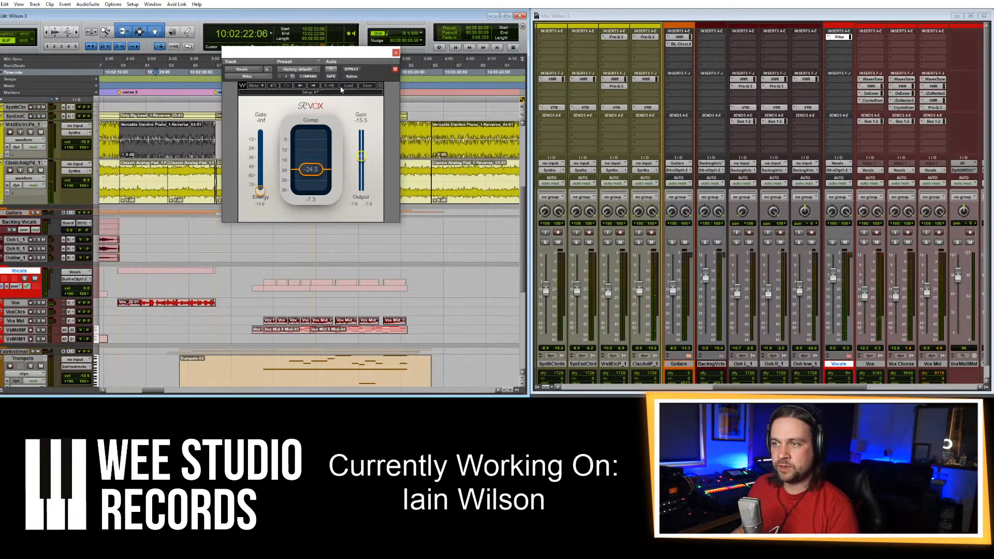
left_click(354, 71)
left_click(354, 70)
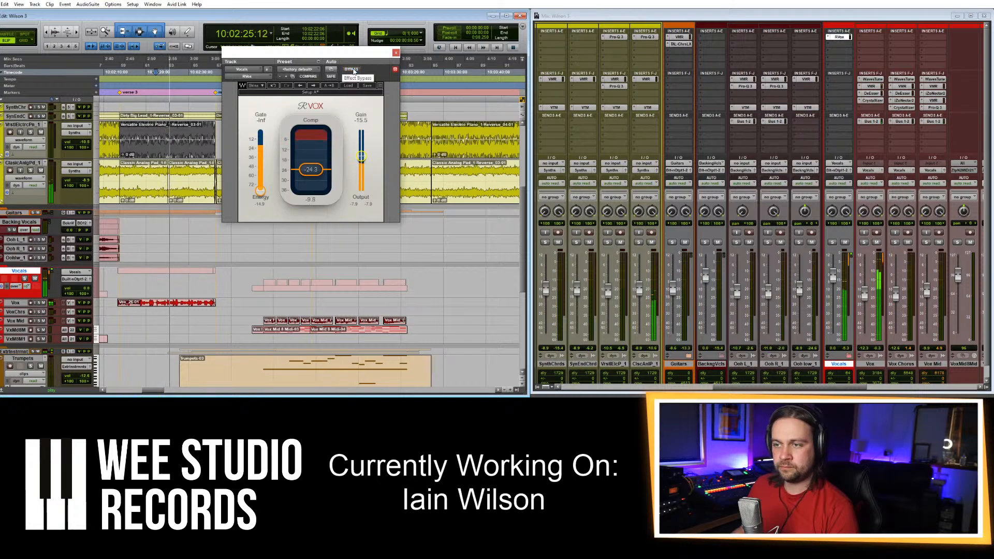
left_click(354, 70)
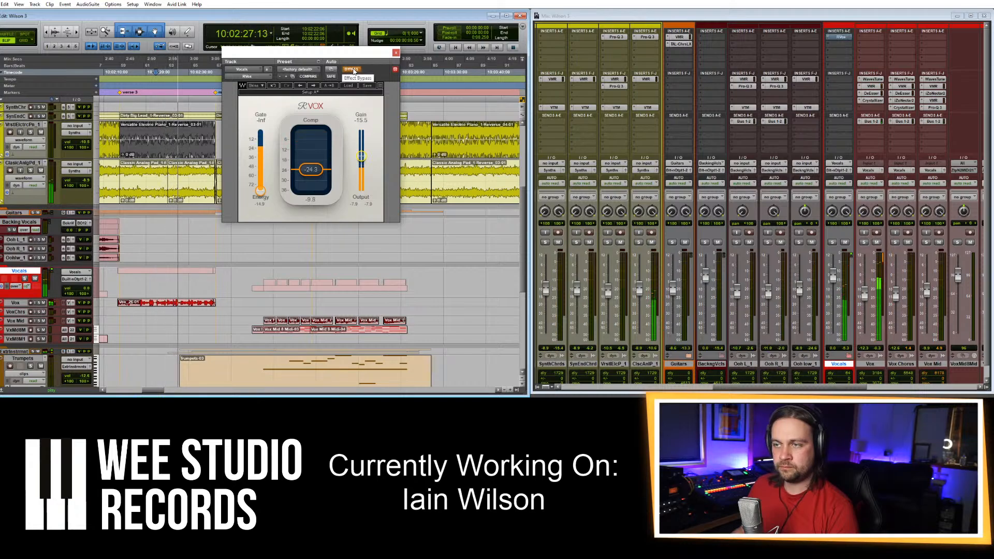
left_click(355, 70)
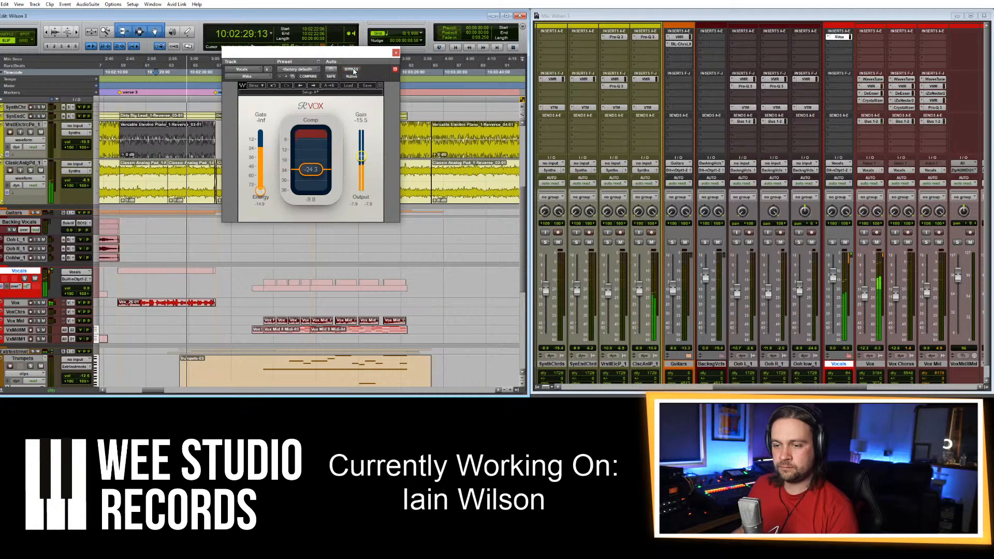
left_click(355, 71)
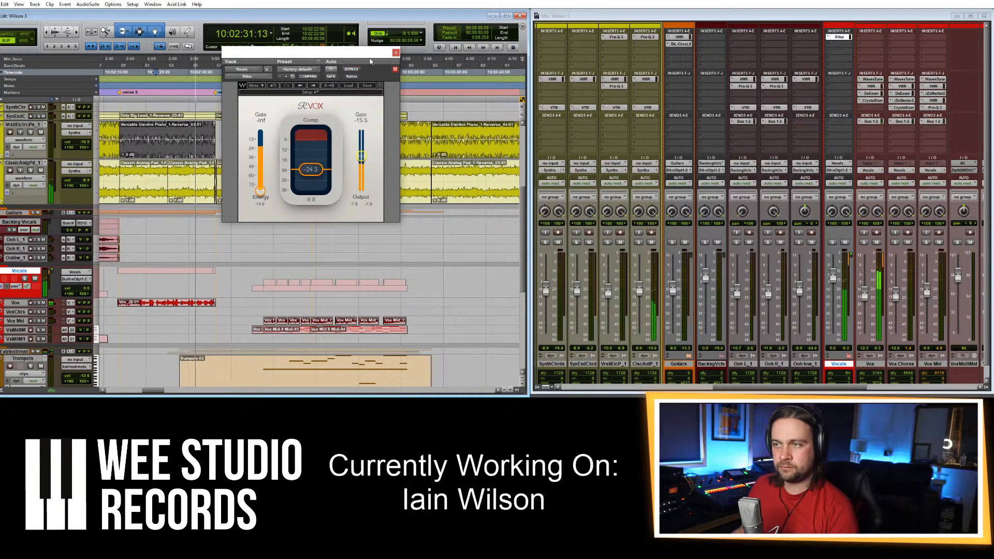
left_click(355, 71)
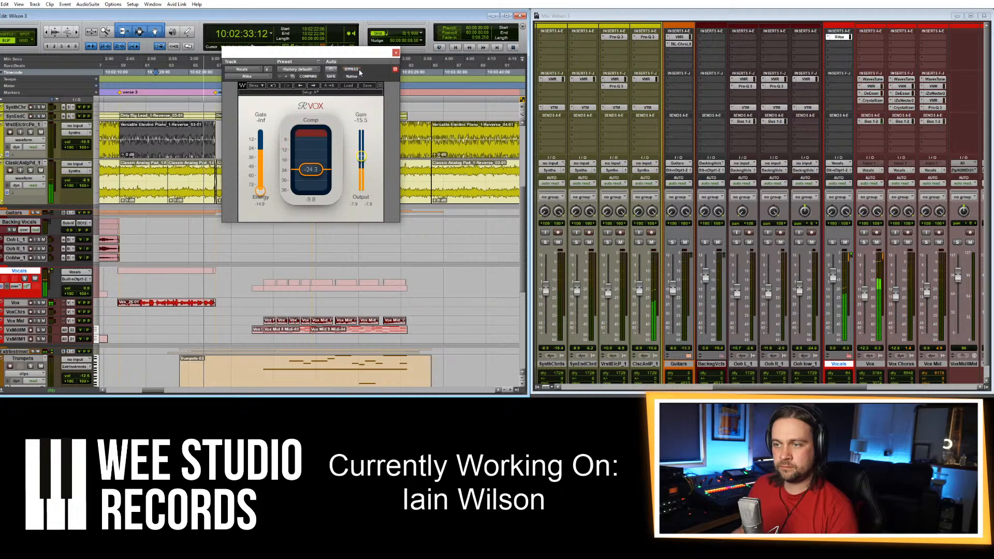
left_click(395, 52)
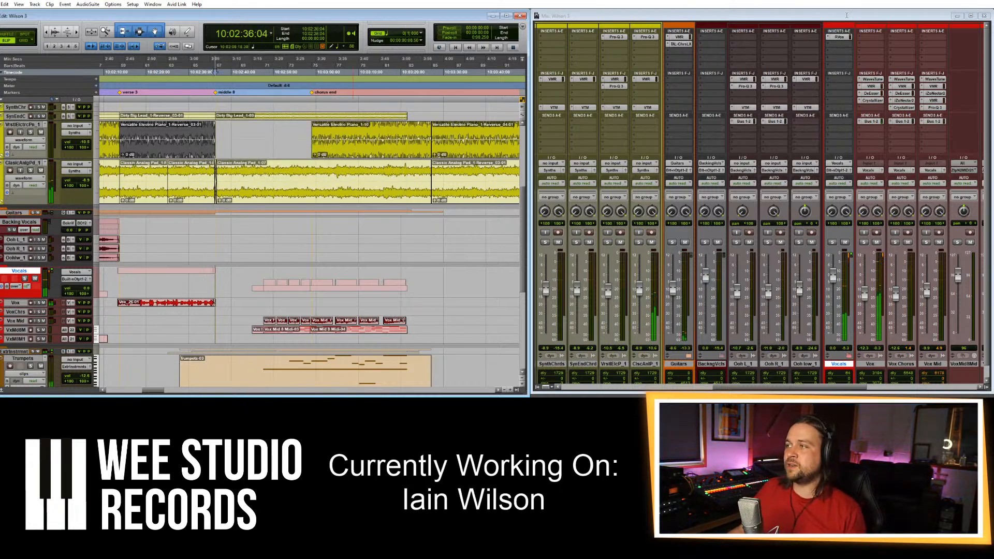
left_click(839, 37)
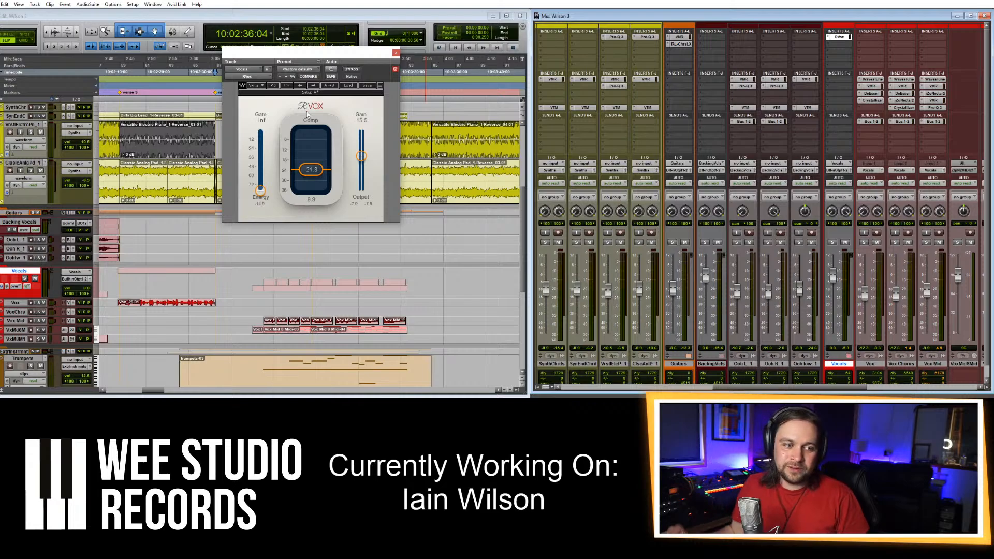
left_click(396, 52)
Play the full mix from the song's intro, starting just before the first backing vocal clips.
left_click(165, 310)
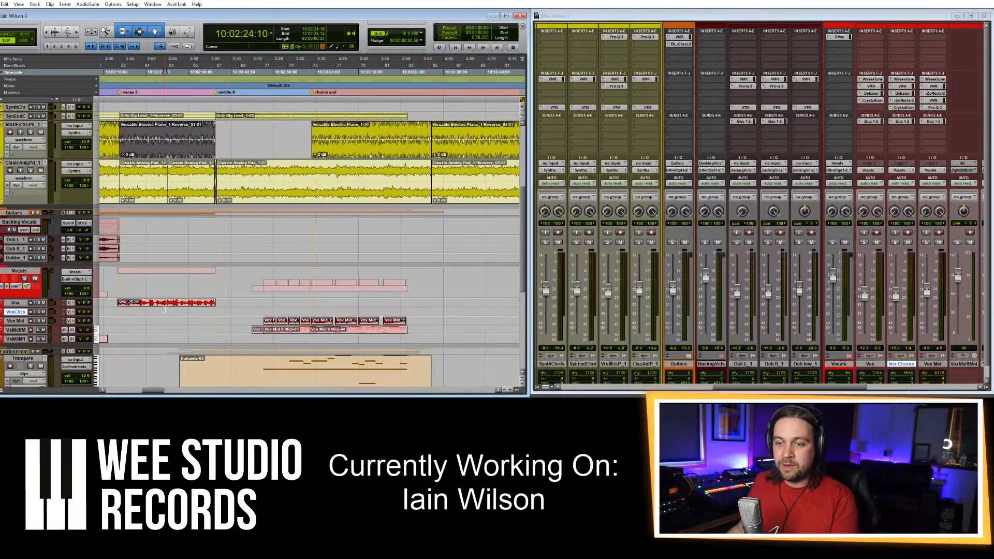
key("r")
key("r")
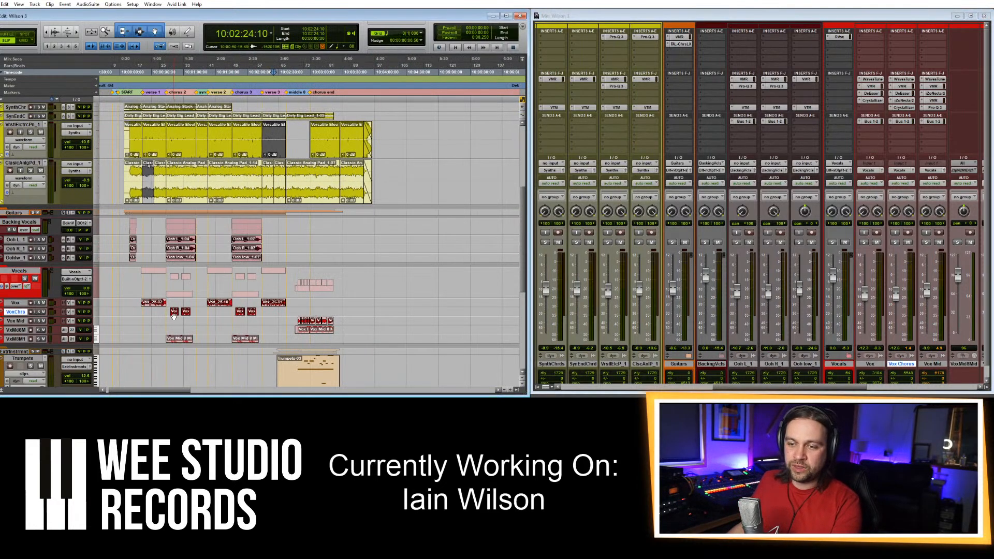
left_click(128, 312)
key("t")
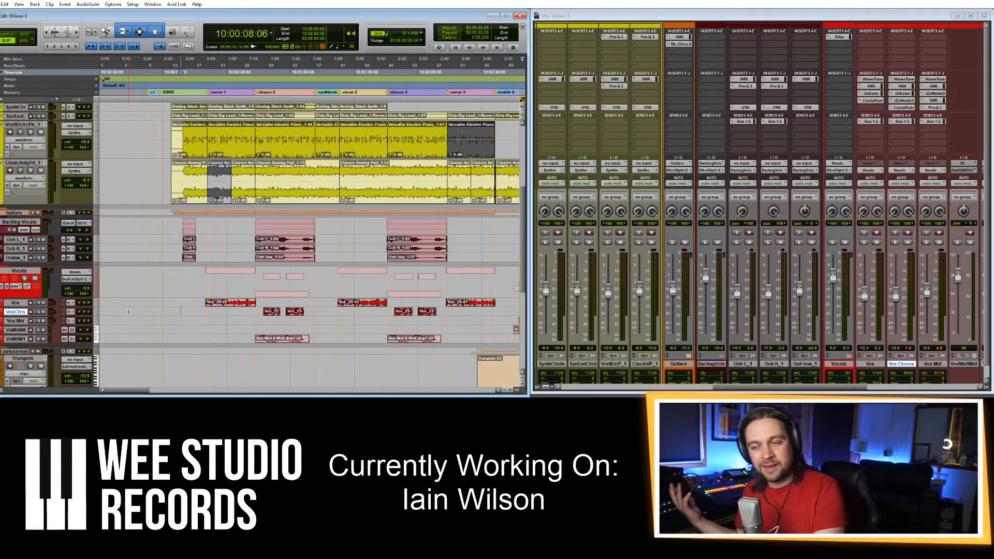
key("t")
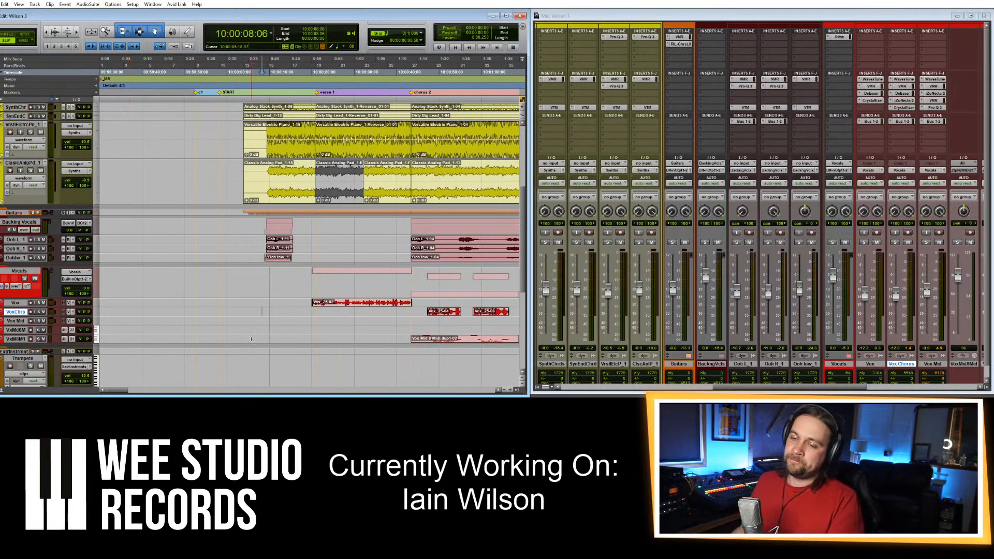
key("space")
key("space")
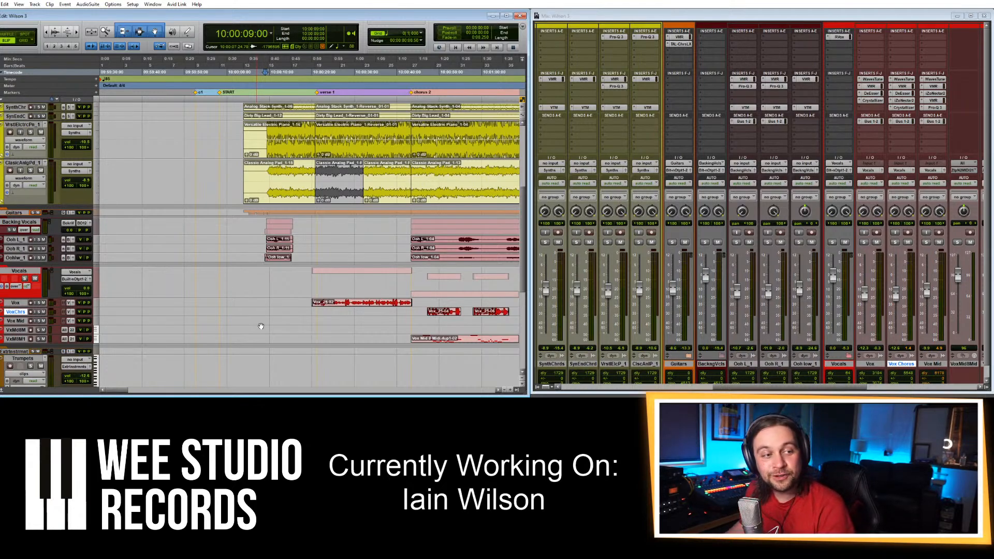
key("space")
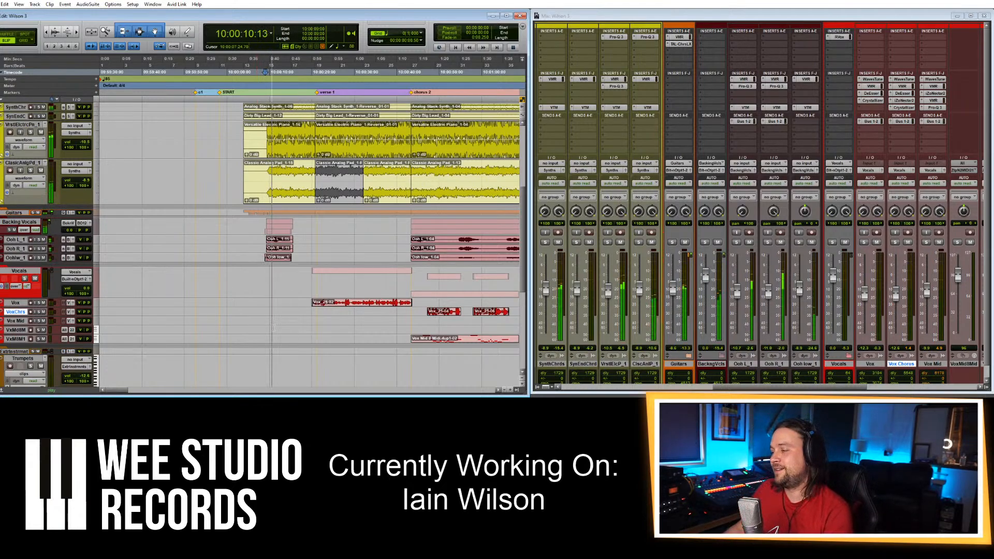
scroll(721, 342, "down", 1)
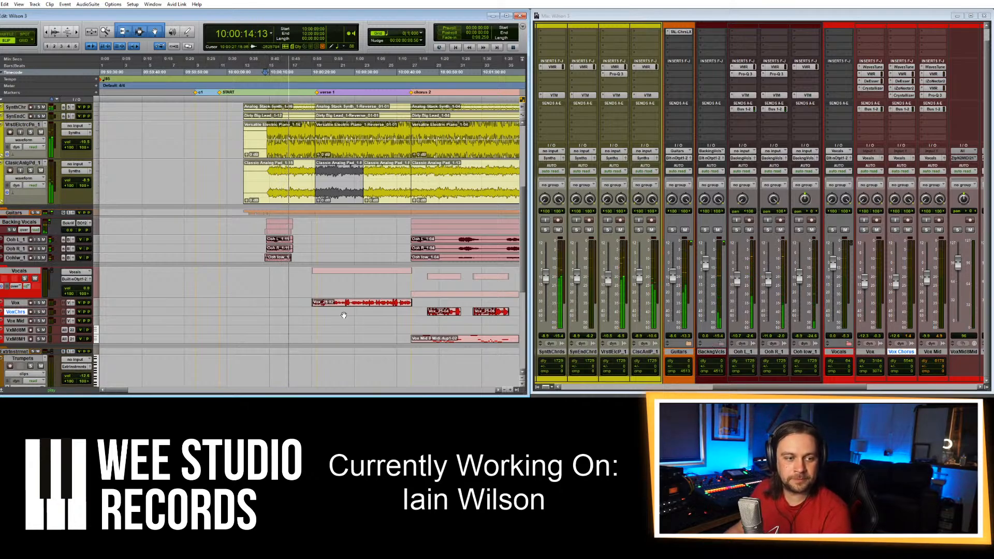
key("space")
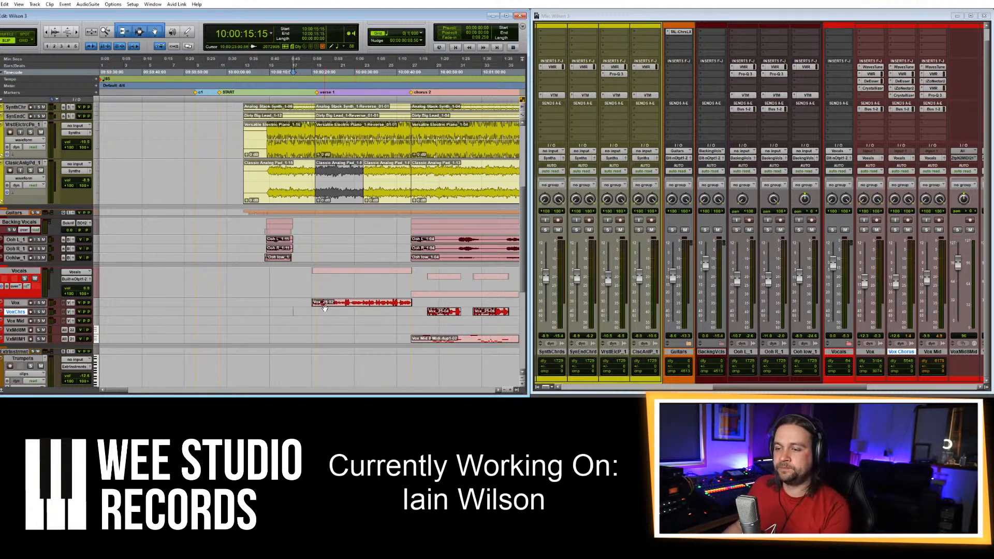
Play a short part of the verse 1 vocals and return the cursor to just before the first synth clips.
left_click(336, 280)
key("space")
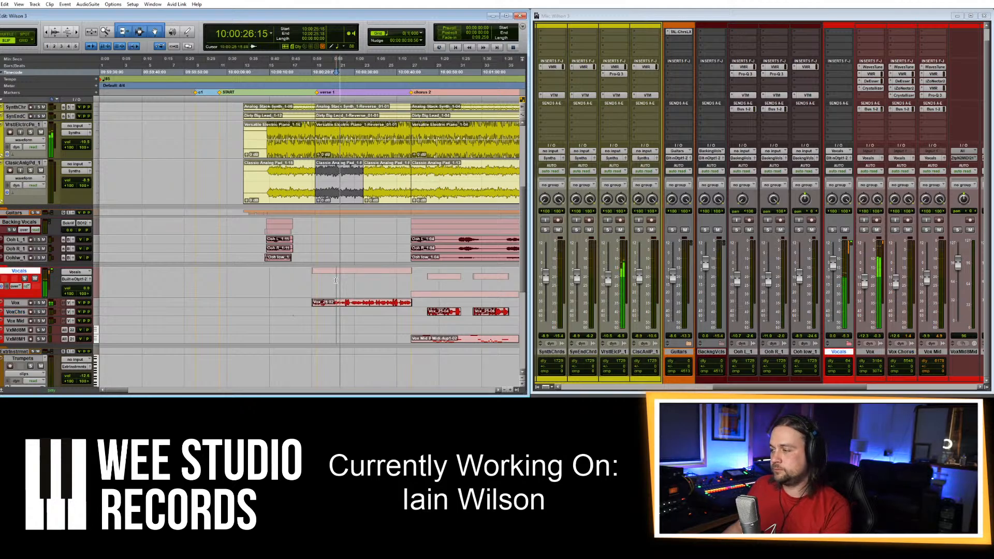
key("space")
left_click(240, 282)
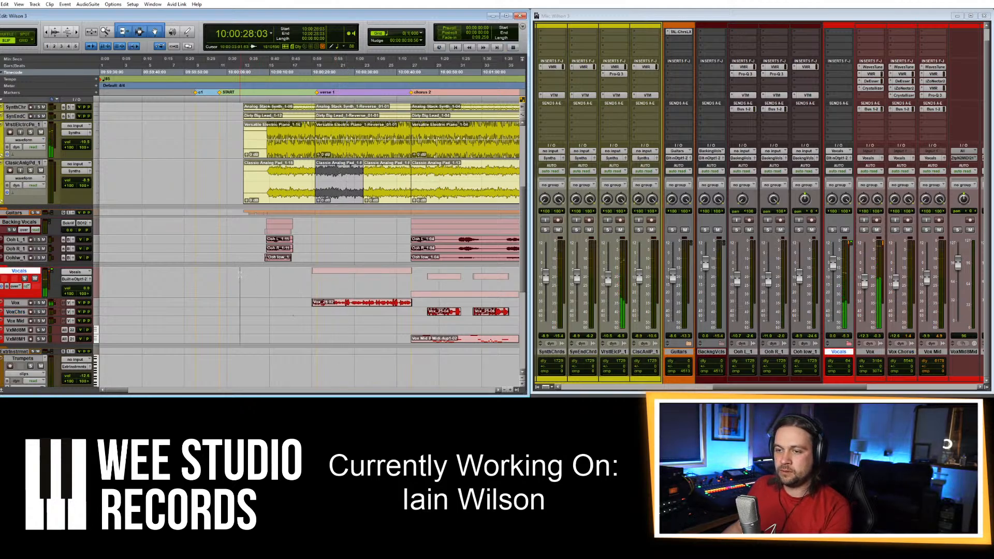
Create one new stereo Aux Input track after Aux 1 in the mixer for a snare reverb.
left_click(803, 388)
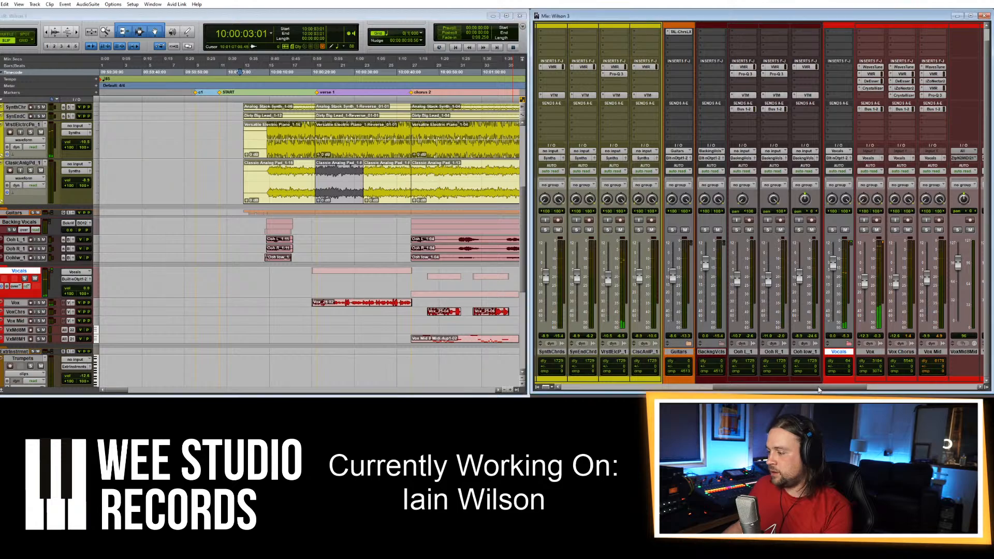
left_click_drag(803, 388, 921, 391)
left_click(936, 354)
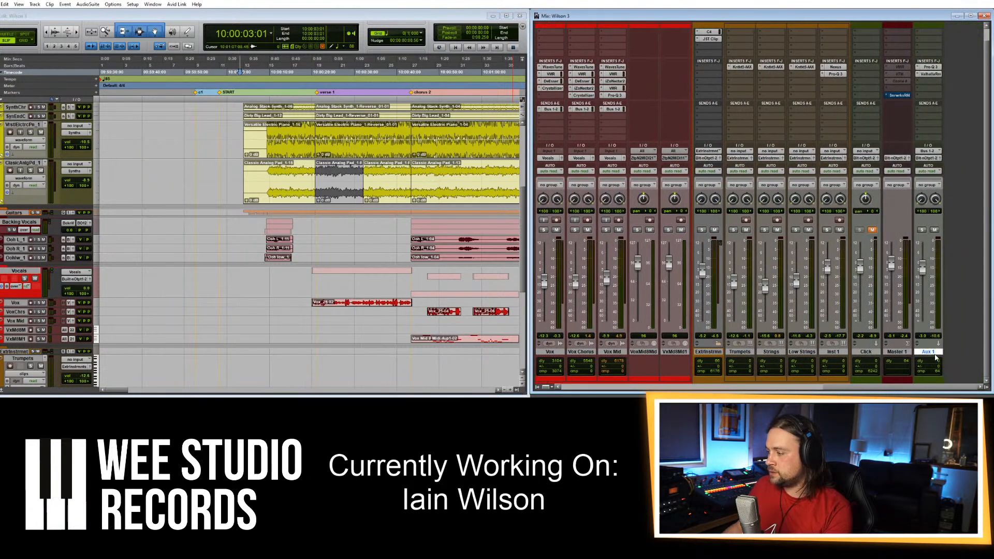
key("ctrl+shift+n")
left_click(421, 133)
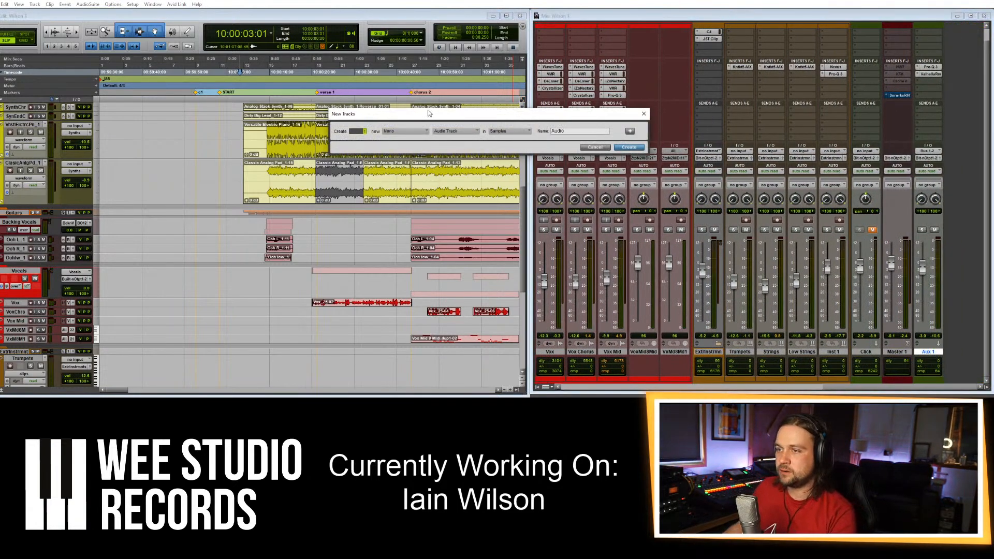
left_click(433, 140)
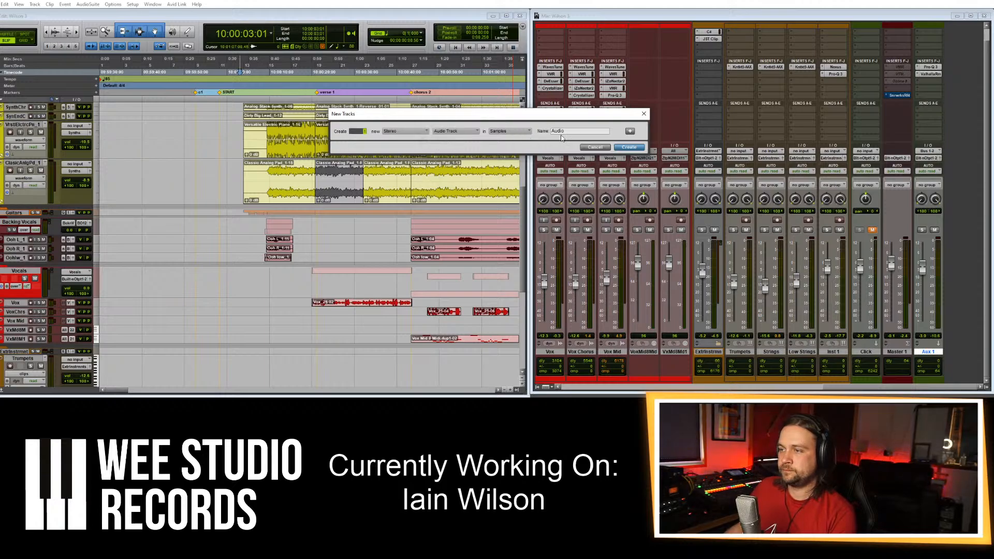
type("Snare Verb")
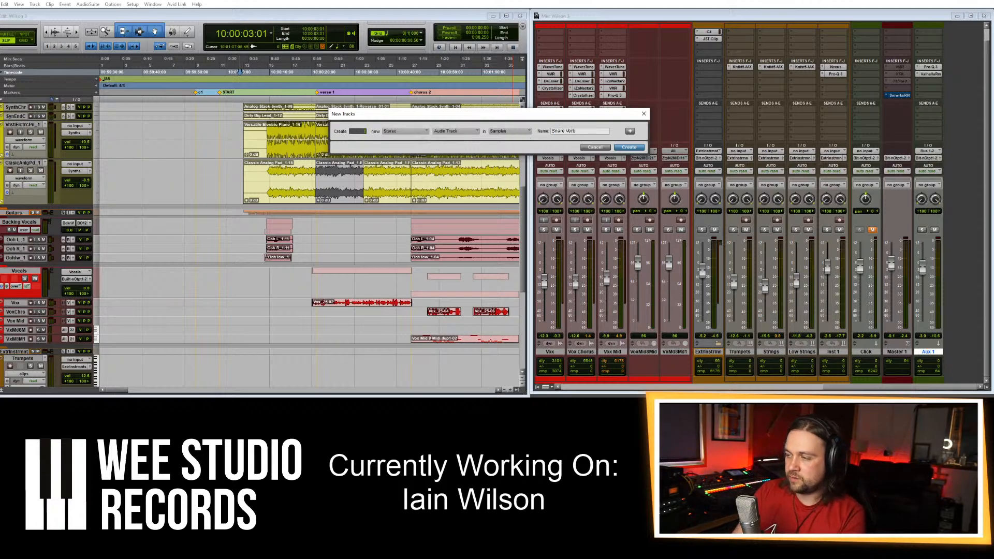
left_click(466, 132)
left_click(491, 155)
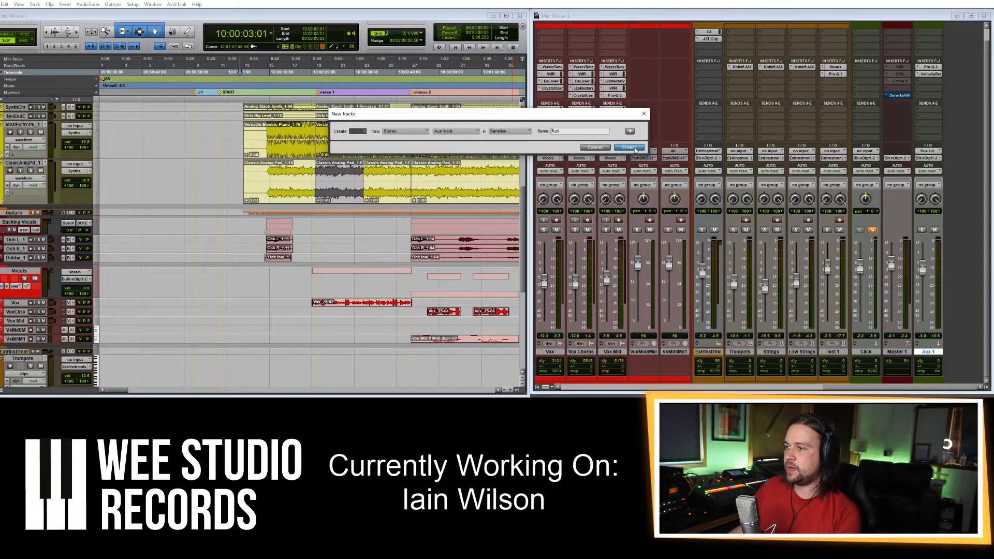
left_click(634, 148)
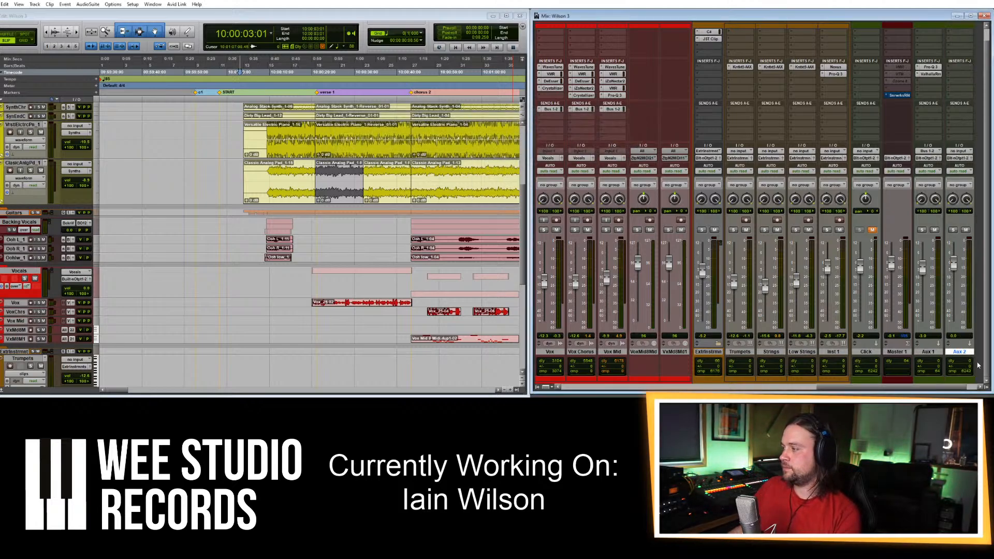
Rename the new stereo aux track after Aux 1 as Snare Verb.
double_click(959, 352)
type("S")
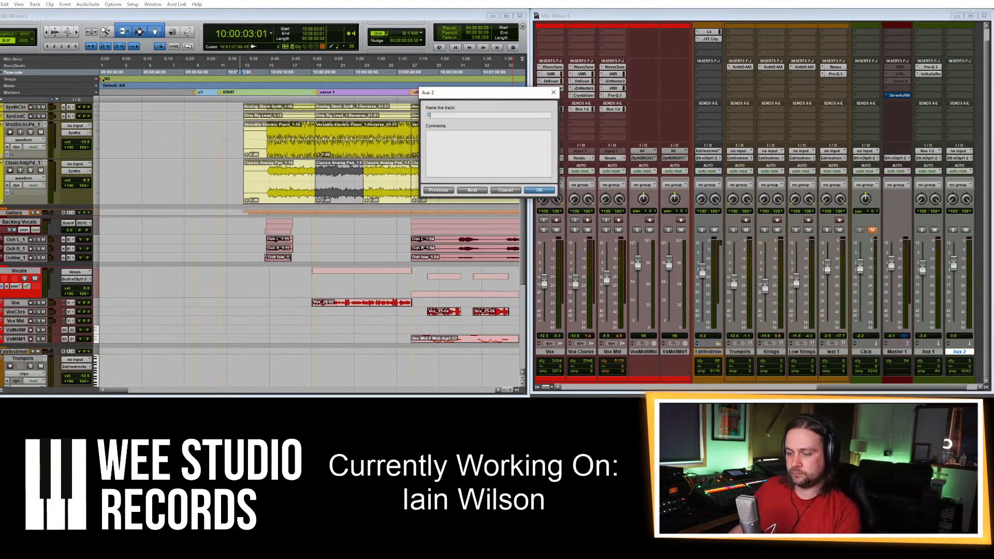
type("nare Verb")
key("Return")
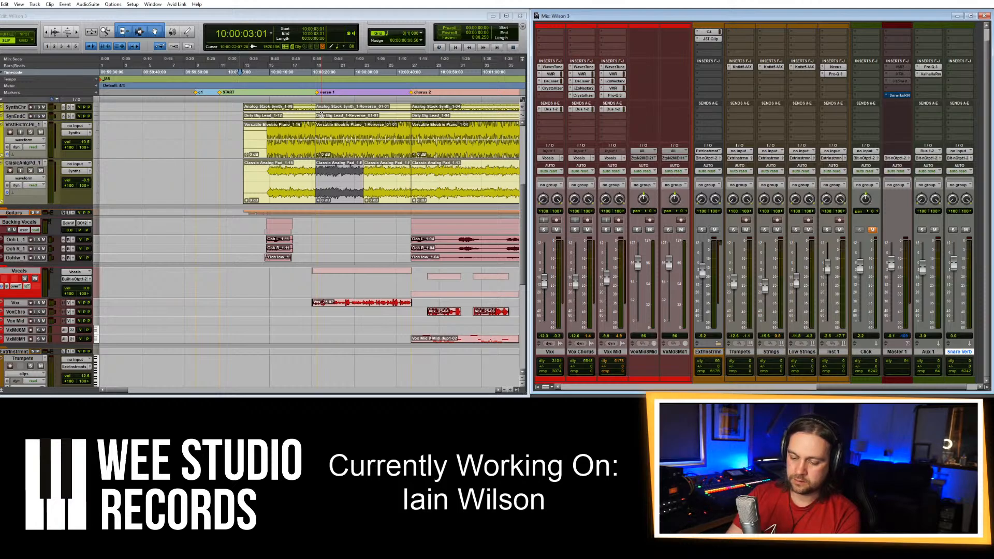
Play briefly from before the synth clips and set the Snare Verb track's input to Bus 3-4.
key("space")
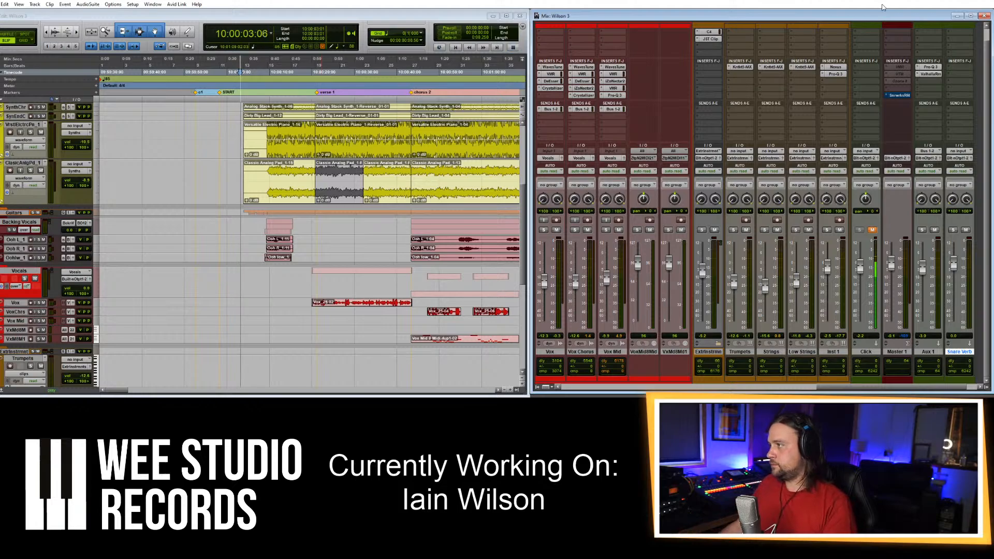
left_click(959, 151)
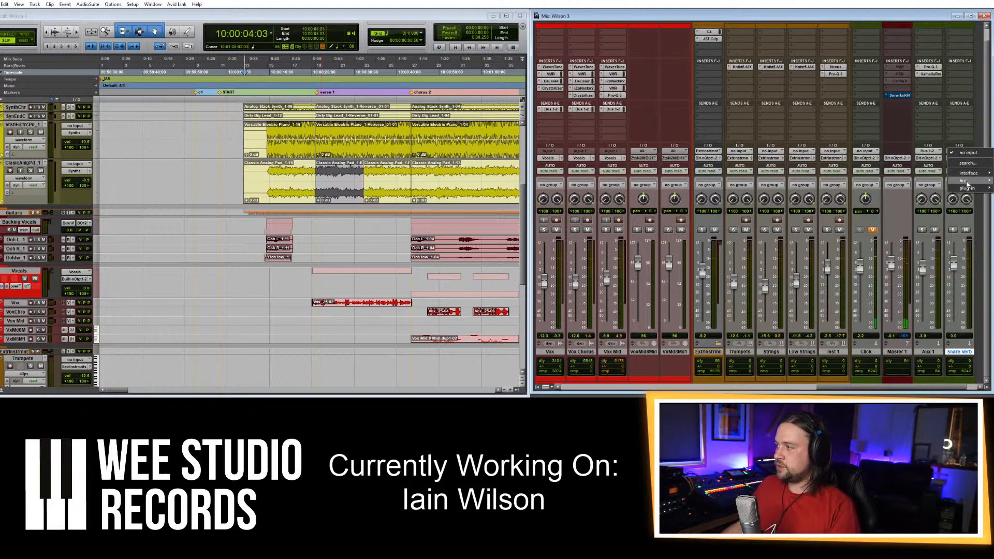
mouse_move(966, 176)
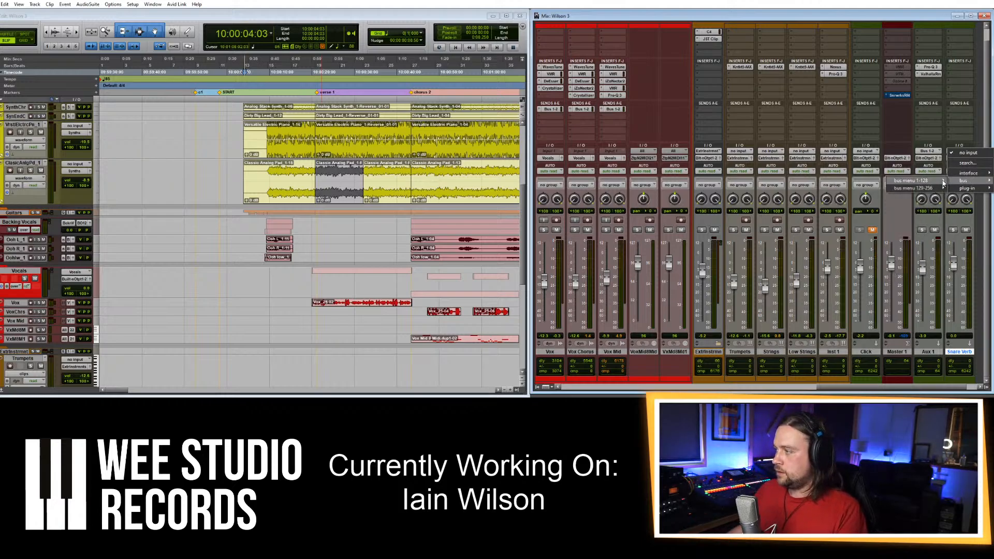
left_click(806, 8)
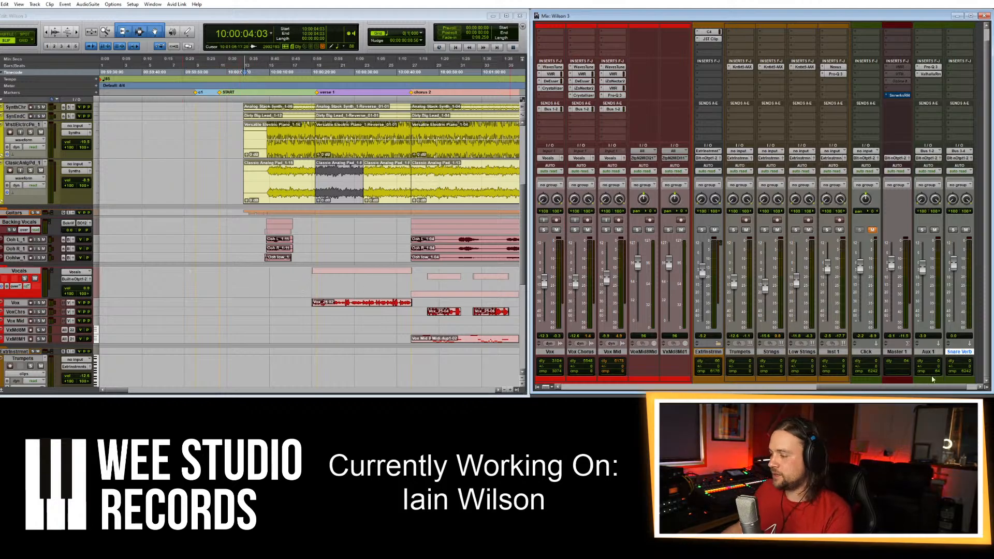
Insert the stereo VerbSuite Classics reverb in the first insert slot of the Snare Verb track.
scroll(955, 145, "up", 1)
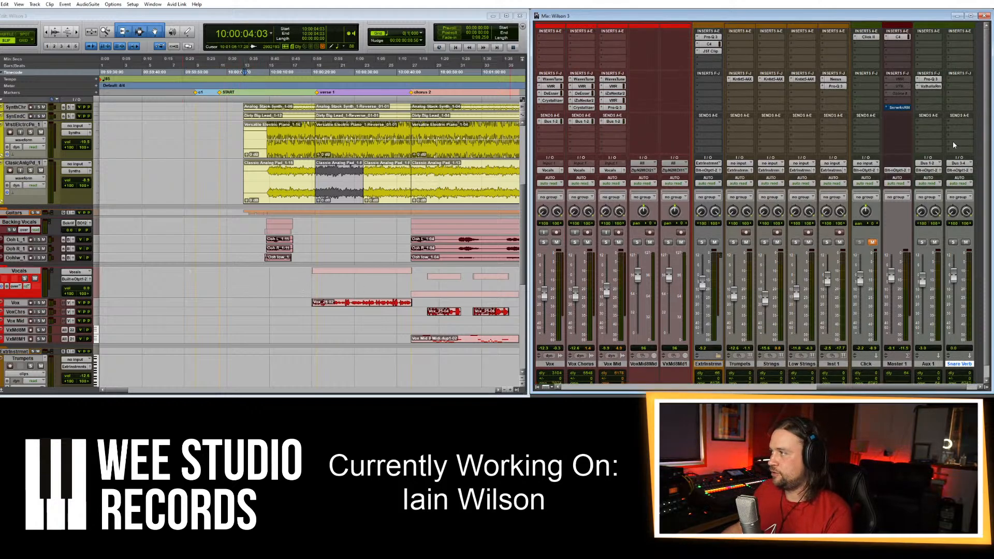
left_click(959, 40)
mouse_move(956, 59)
mouse_move(880, 82)
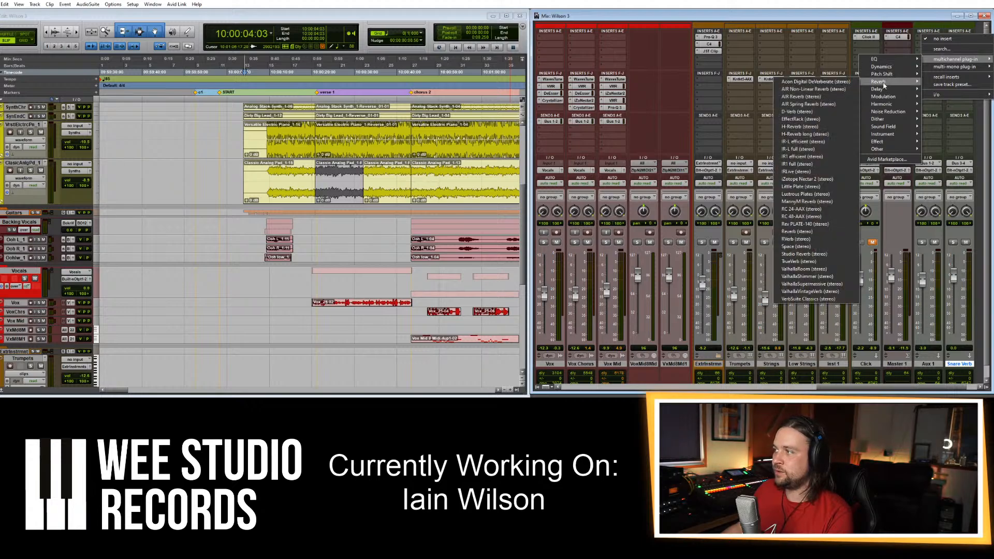
left_click(820, 299)
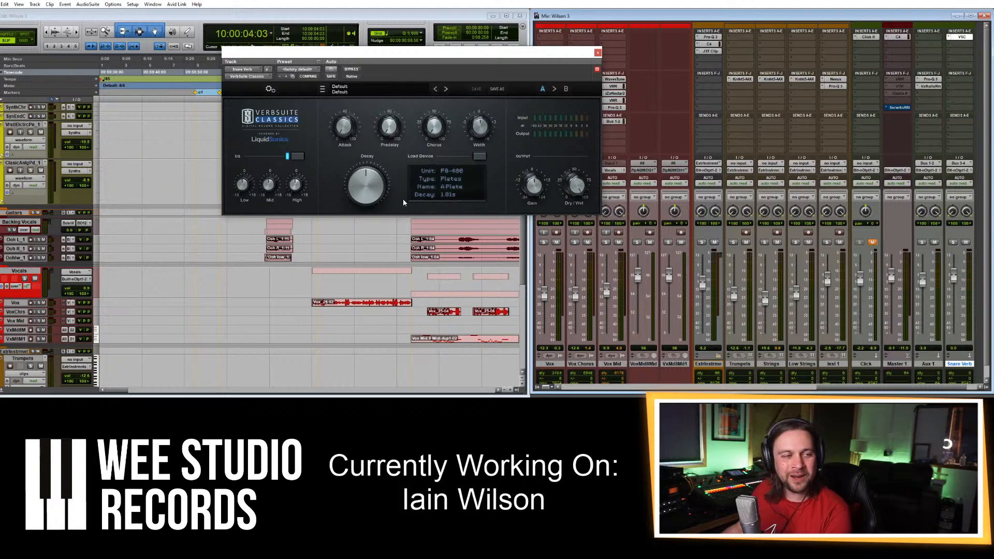
Load the Bright CLAsh Snare drum preset in VerbSuite Classics and close the plug-in.
left_click(372, 87)
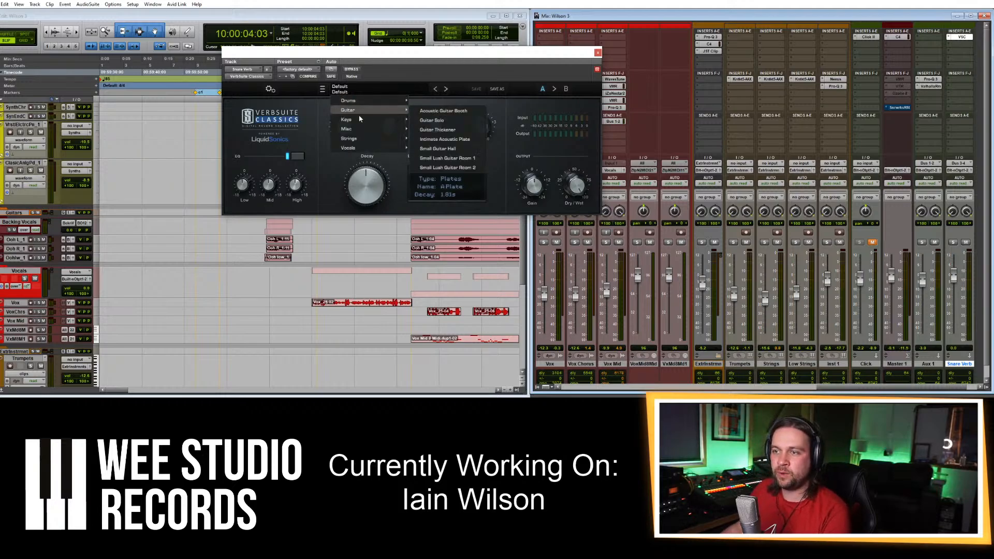
mouse_move(362, 102)
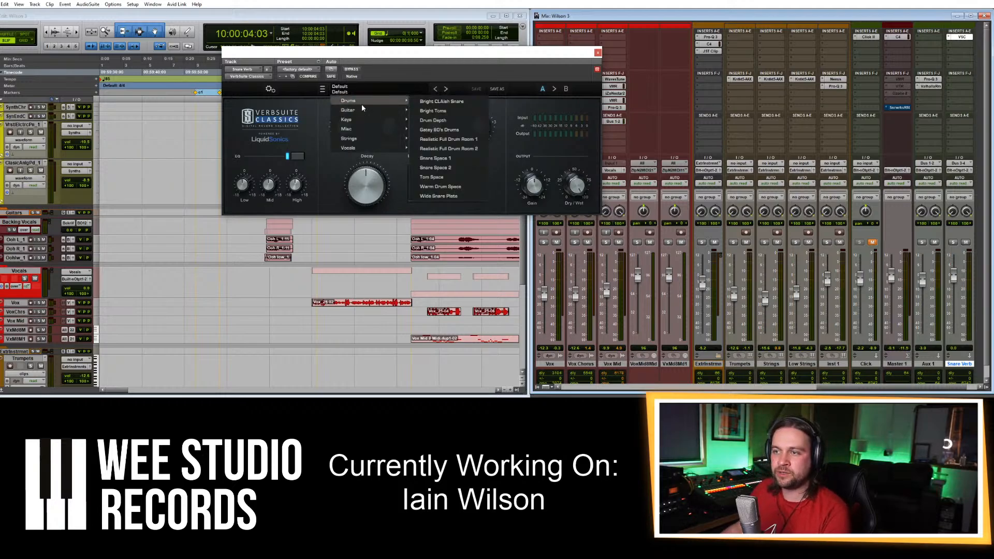
left_click(451, 102)
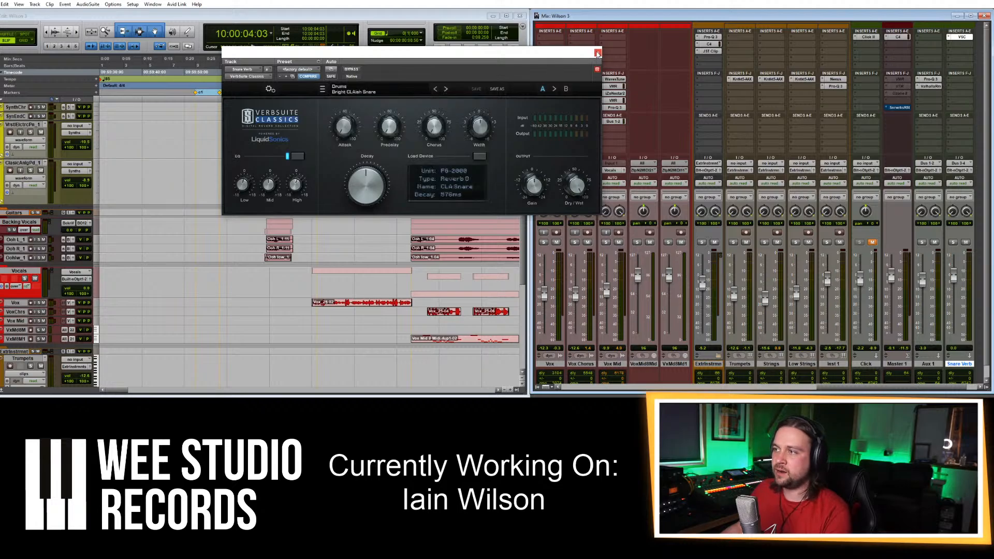
left_click(598, 53)
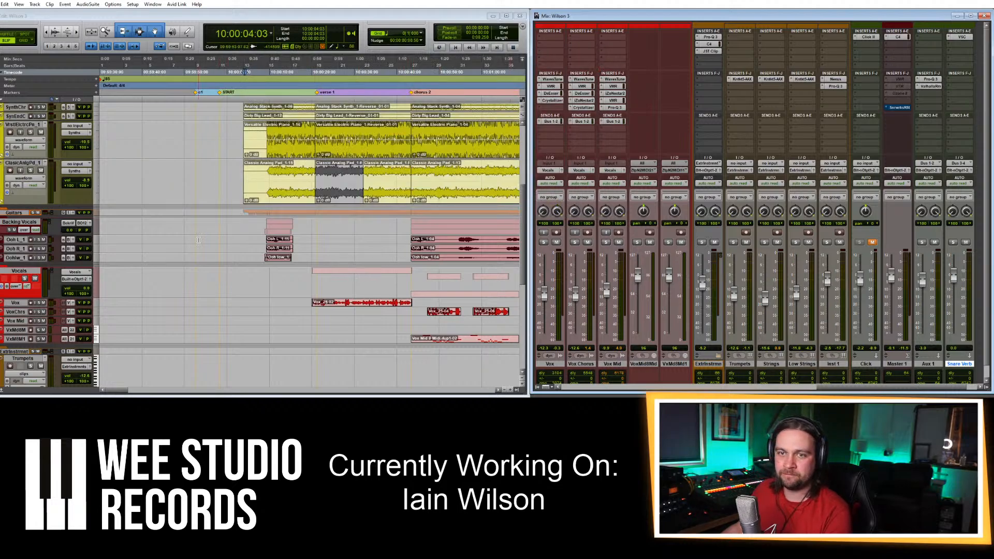
Add a send to Bus 3-4 on the Dr - SnT snare track, below its existing sends.
scroll(198, 240, "up", 6)
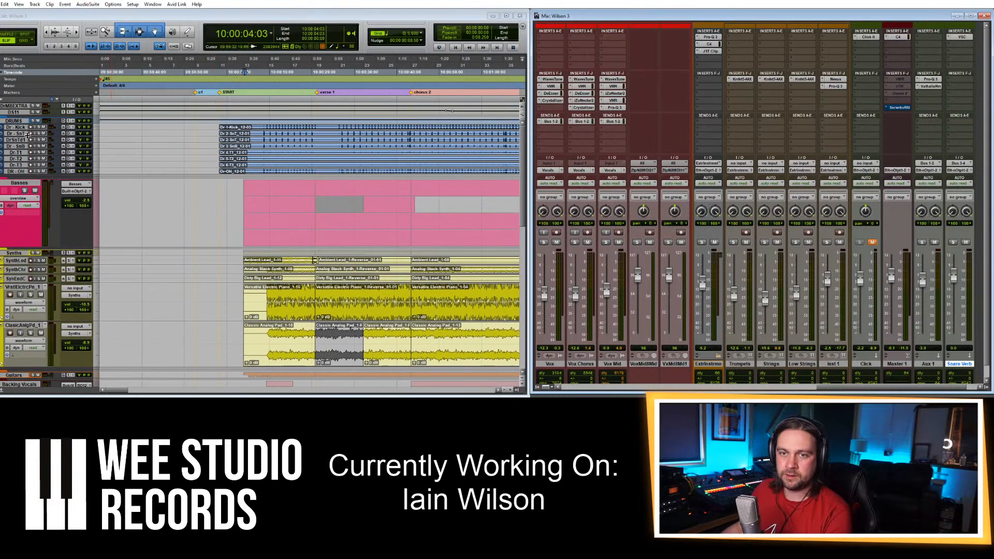
left_click_drag(870, 388, 594, 396)
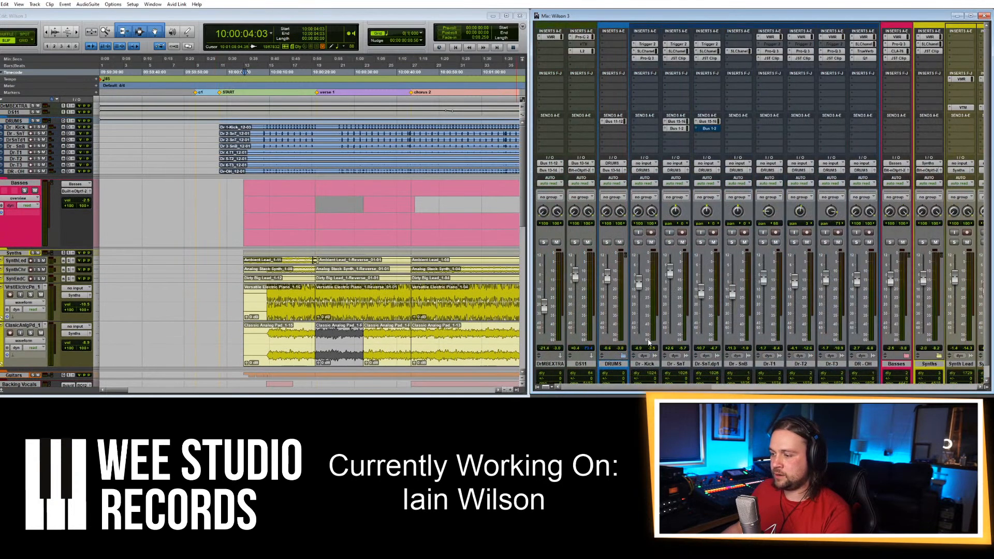
scroll(649, 342, "down", 1)
left_click(679, 122)
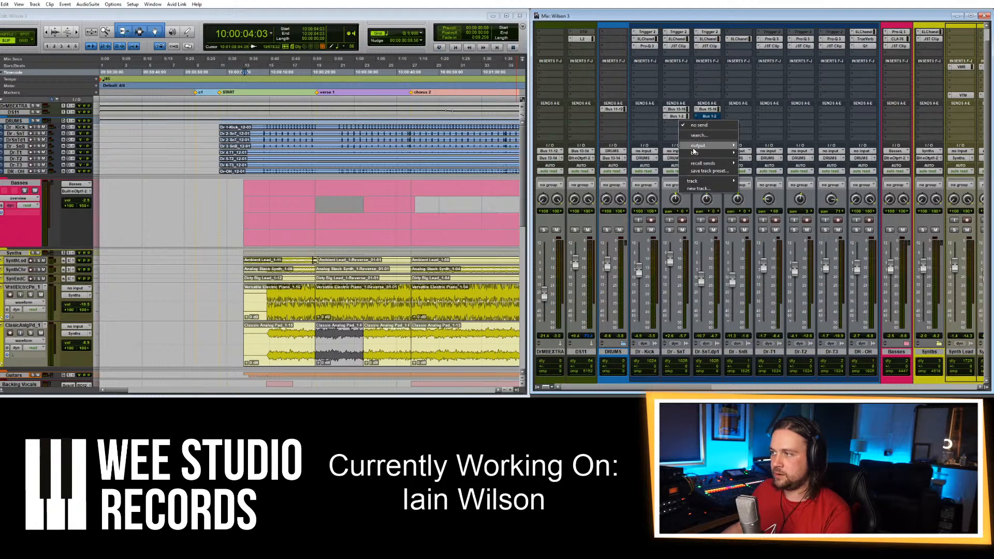
mouse_move(712, 151)
mouse_move(760, 154)
left_click(532, 20)
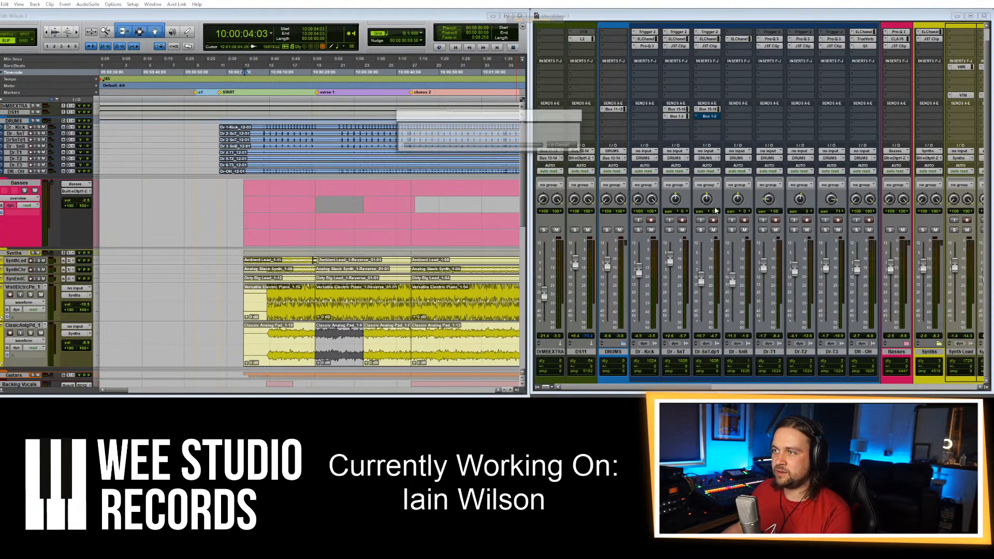
Play the intro while raising the snare's Bus 3-4 send to about +12 dB, lower it again by ear, and close the send window.
left_click(258, 126)
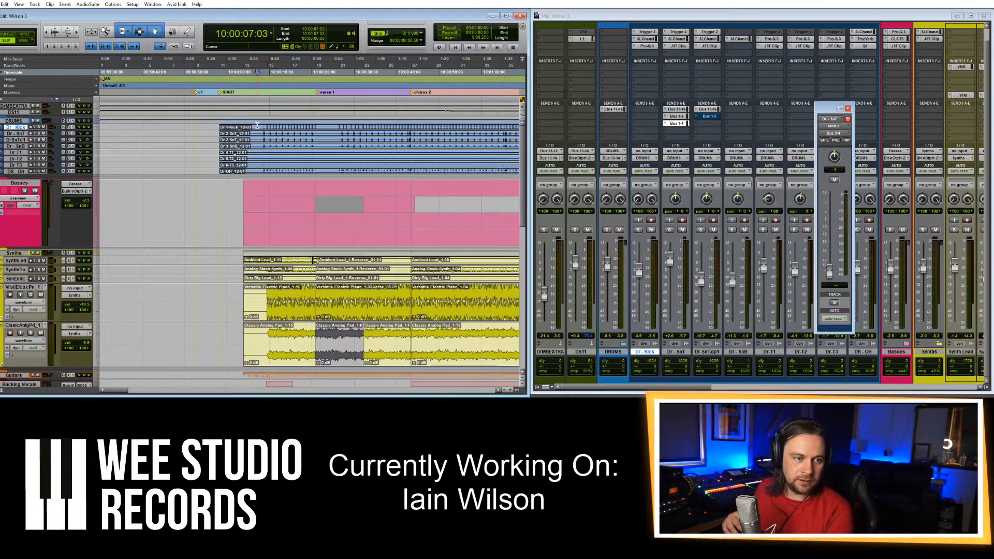
key("space")
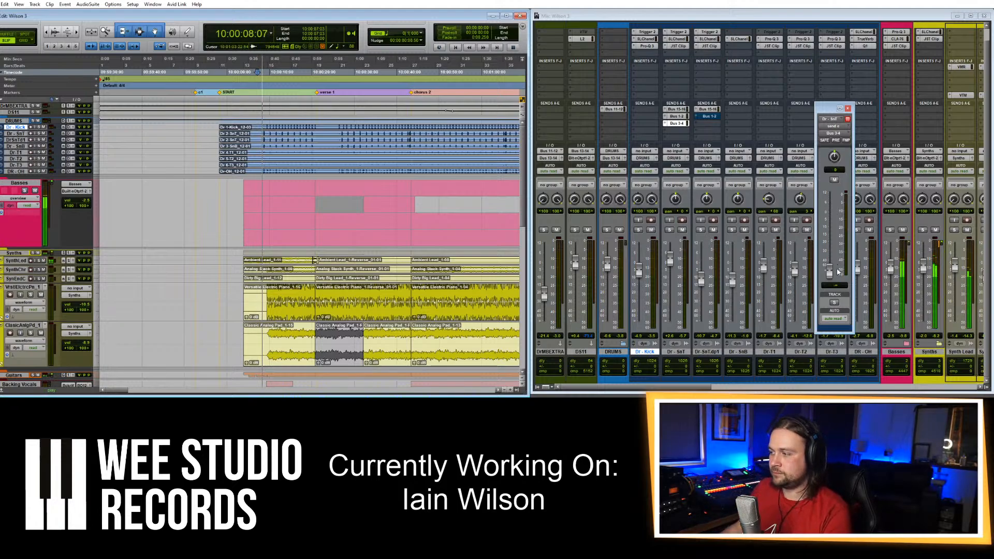
left_click_drag(830, 270, 835, 189)
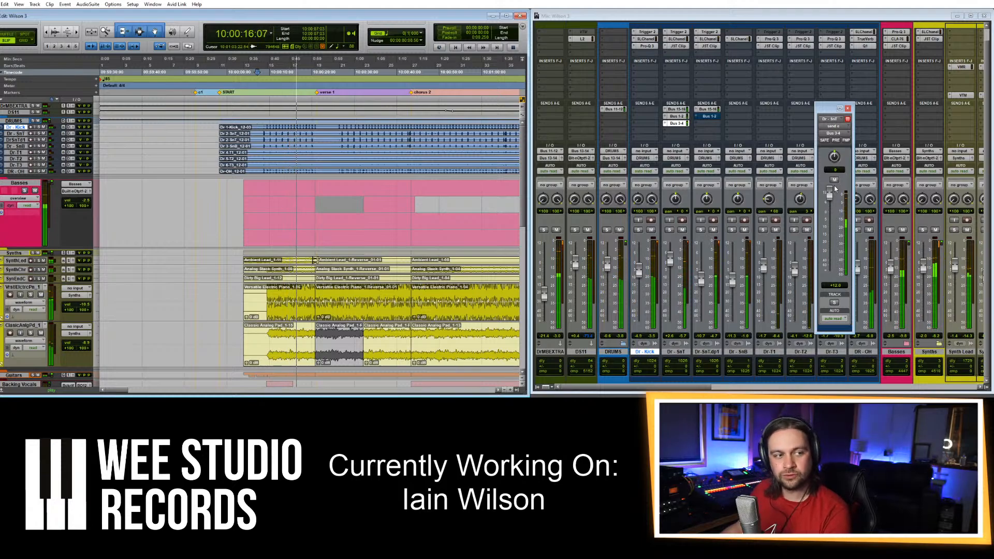
left_click_drag(830, 193, 830, 220)
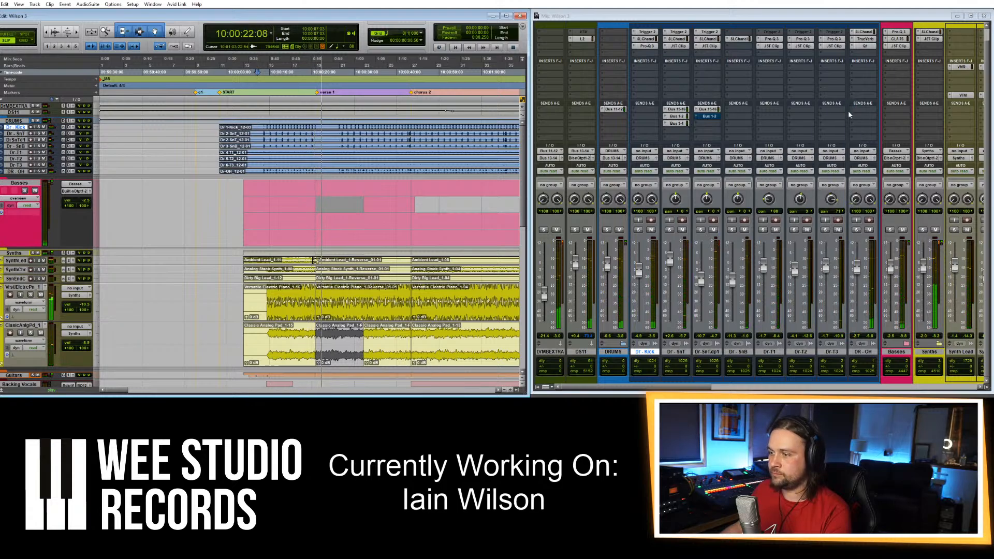
left_click(848, 108)
Remove the inactive insert between Pro-C 2 and L2 on the DS11 track, then stop playback.
scroll(656, 187, "up", 1)
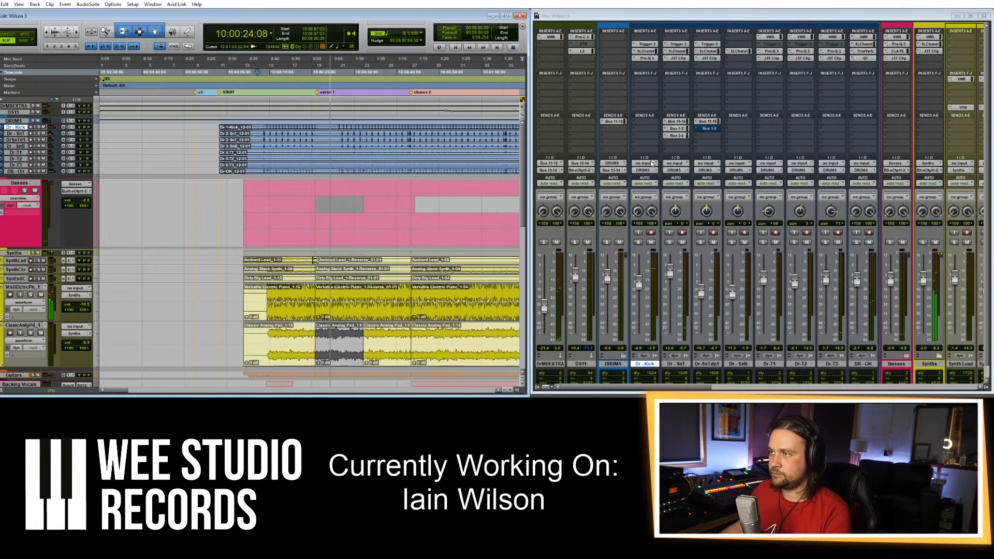
left_click(579, 46)
left_click(579, 47)
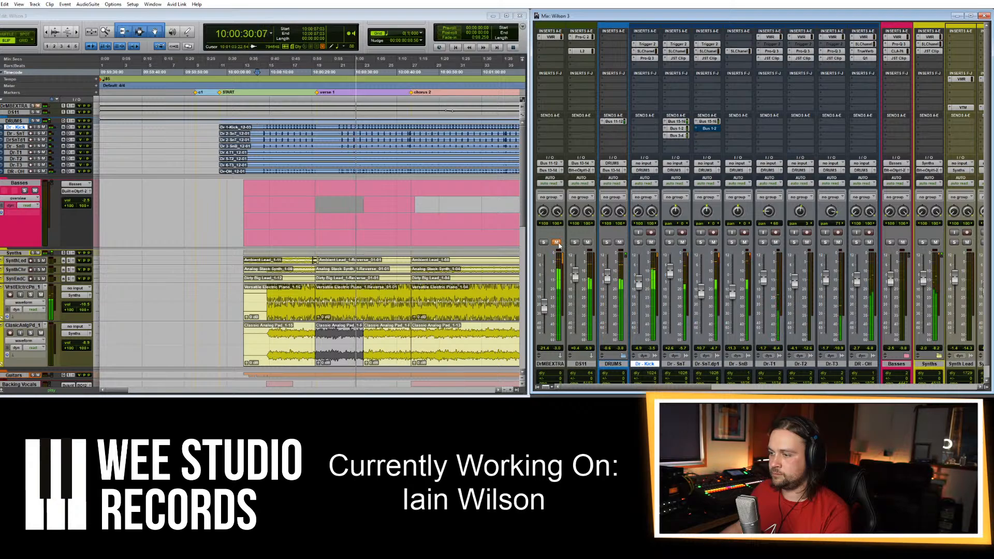
key("space")
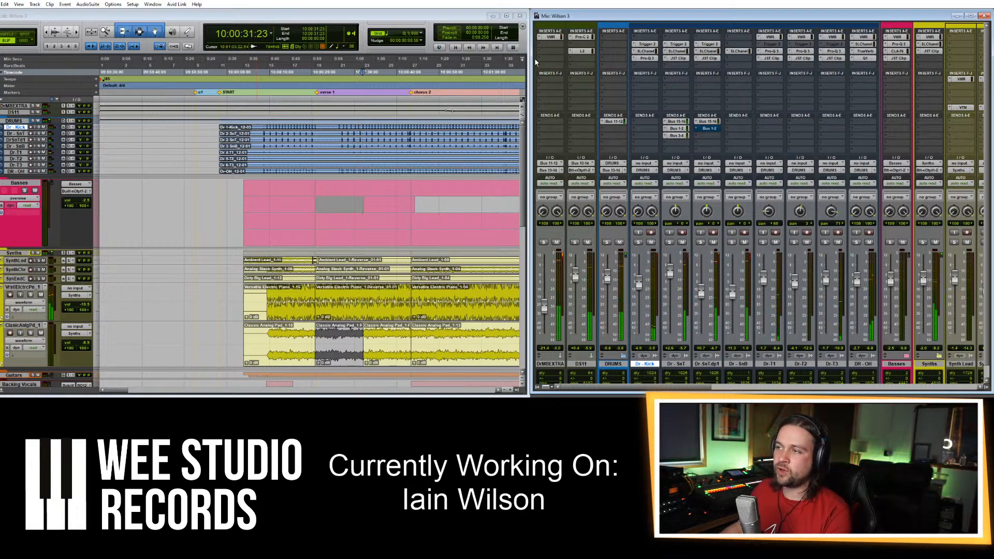
Examine The Monster and Trimmer modules in the DrMBEXTRA track's Virtual Mix Rack, then close it.
left_click(551, 37)
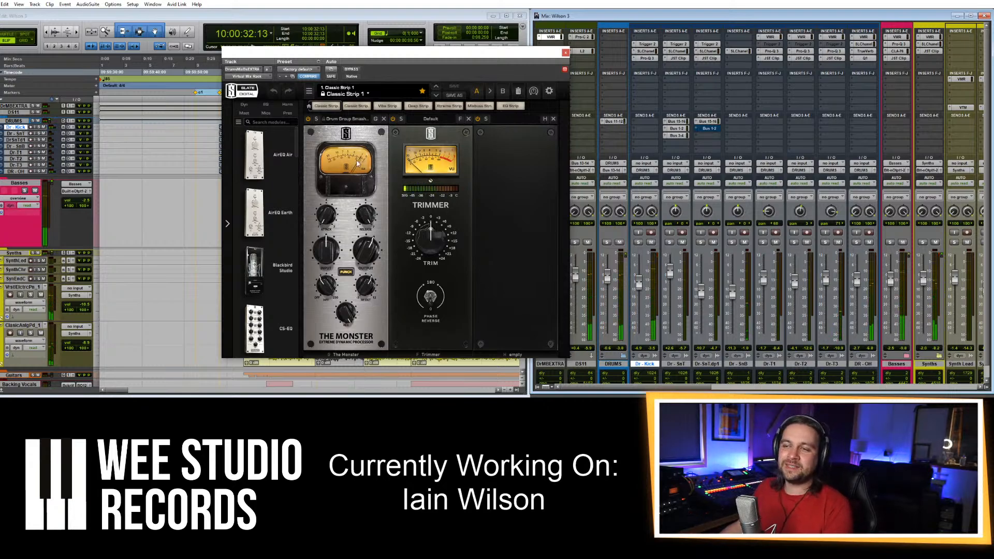
left_click_drag(363, 52, 271, 33)
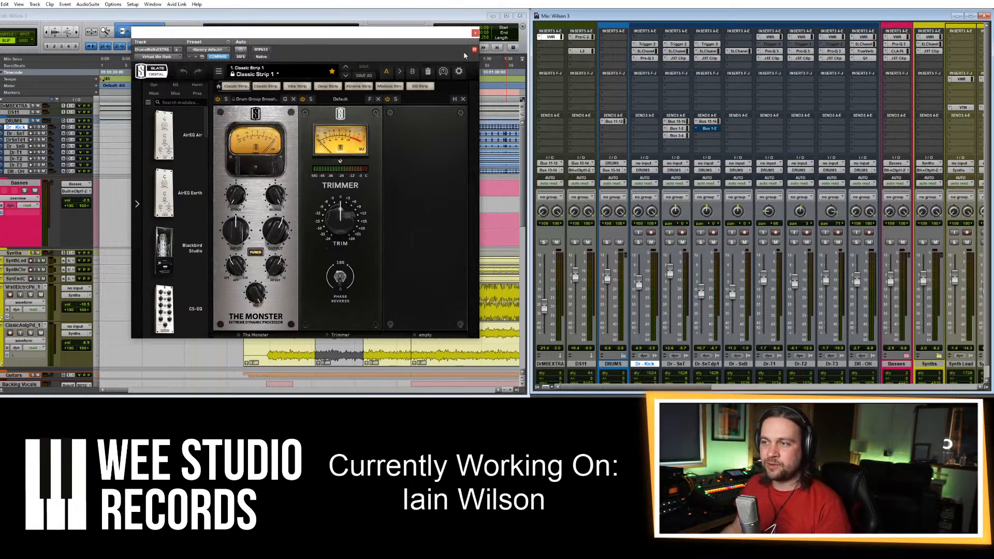
left_click(474, 33)
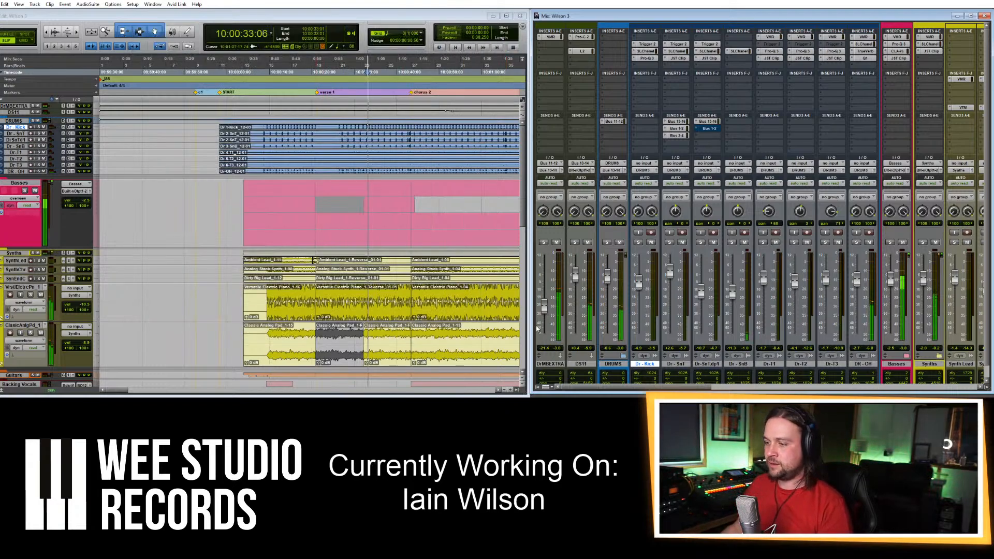
Raise the DrMBEXTRA fader and the duplicate snare track's fader slightly while the mix plays.
left_click_drag(544, 303, 549, 290)
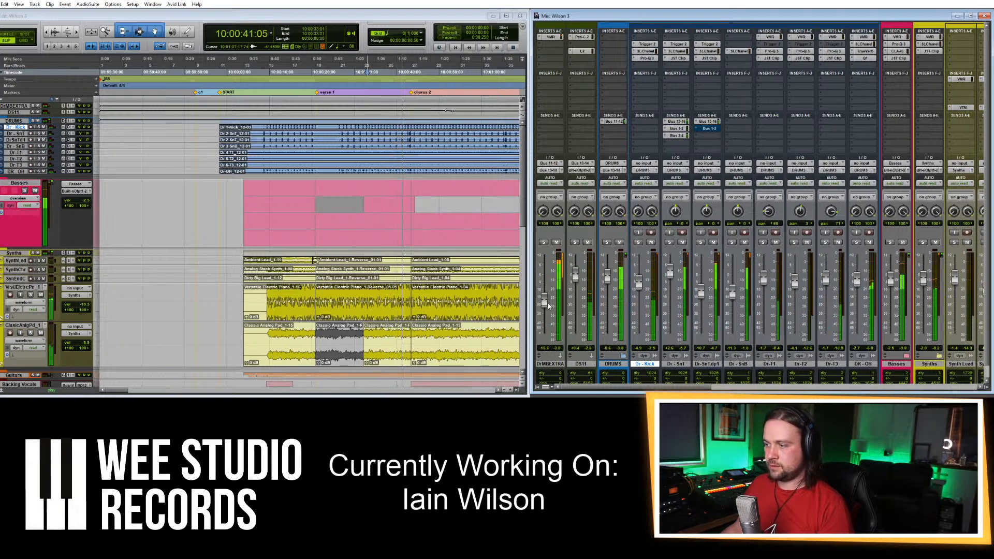
left_click_drag(700, 292, 701, 282)
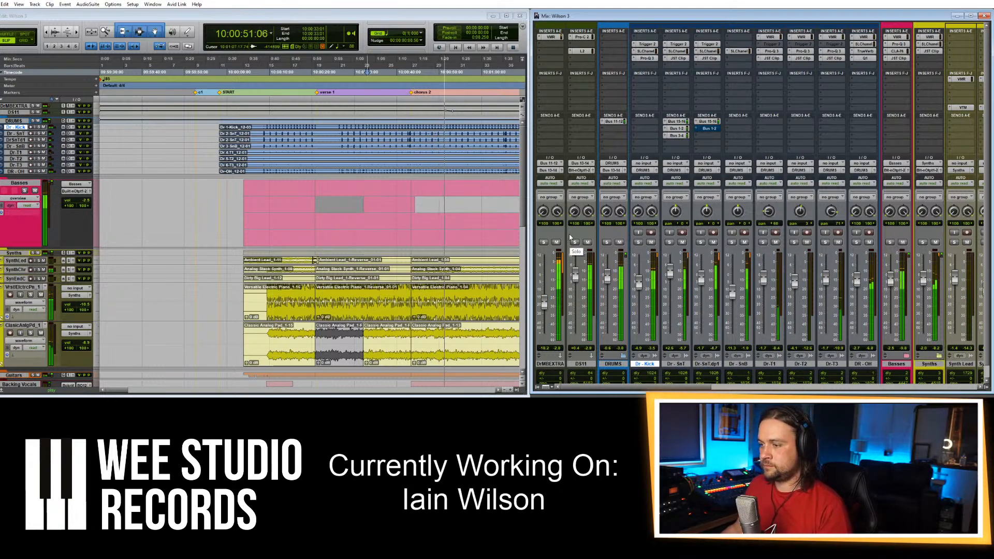
Compare the DrMBEXTRA track's Virtual Mix Rack bypassed and active during playback, leaving it active, and close it.
left_click(550, 37)
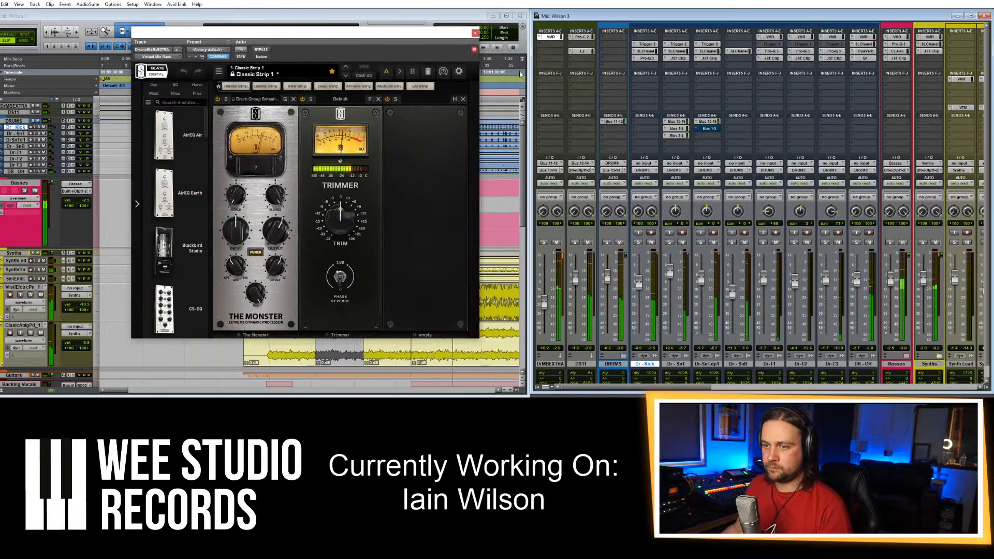
left_click(267, 51)
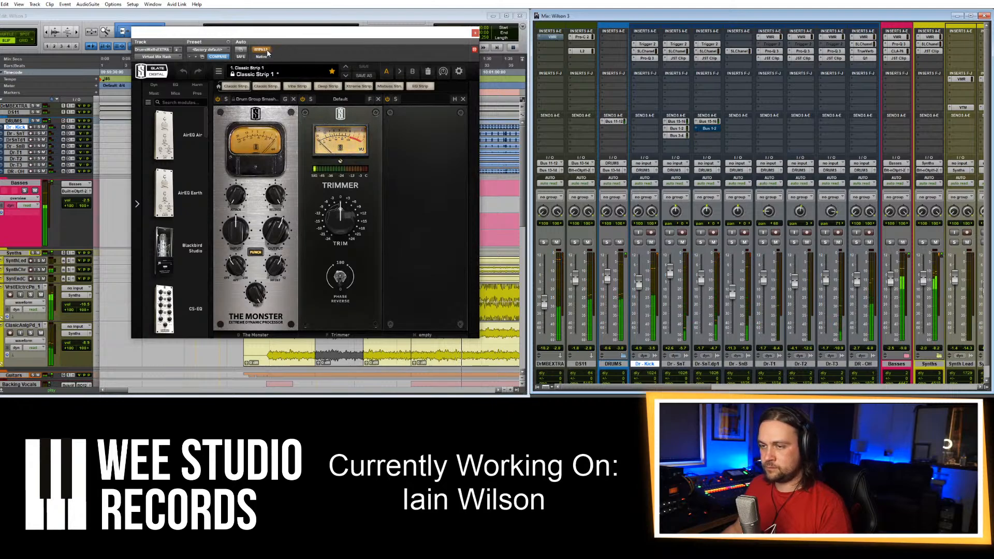
left_click(267, 51)
left_click(475, 33)
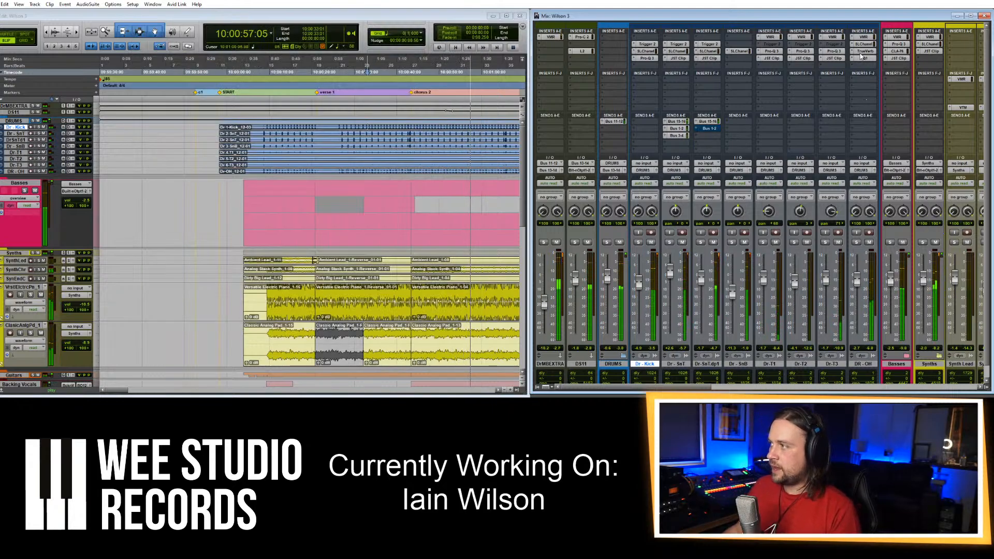
Raise the high-frequency EQ gain slightly in the DR-OH track's SSL E-Channel during playback, then close the plugin.
left_click(864, 37)
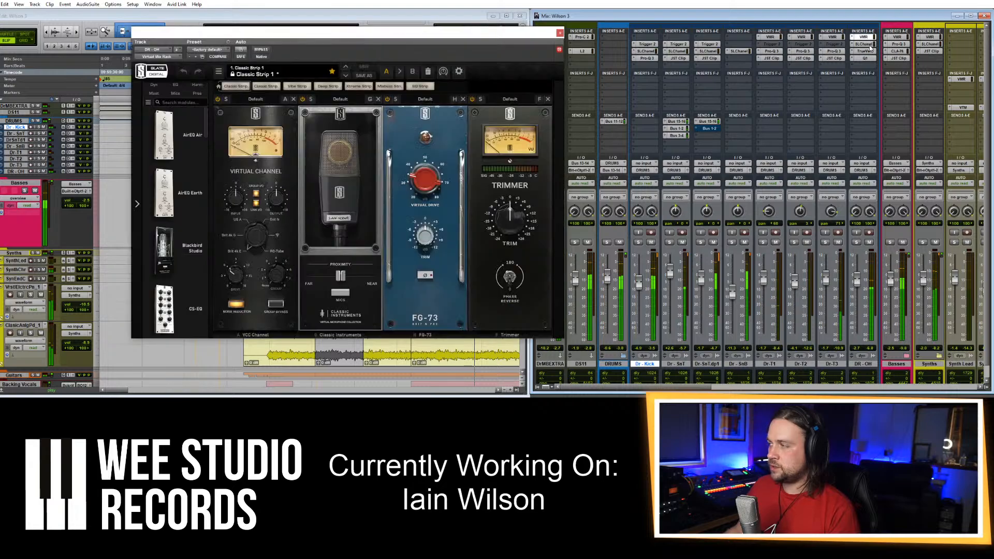
left_click(866, 44)
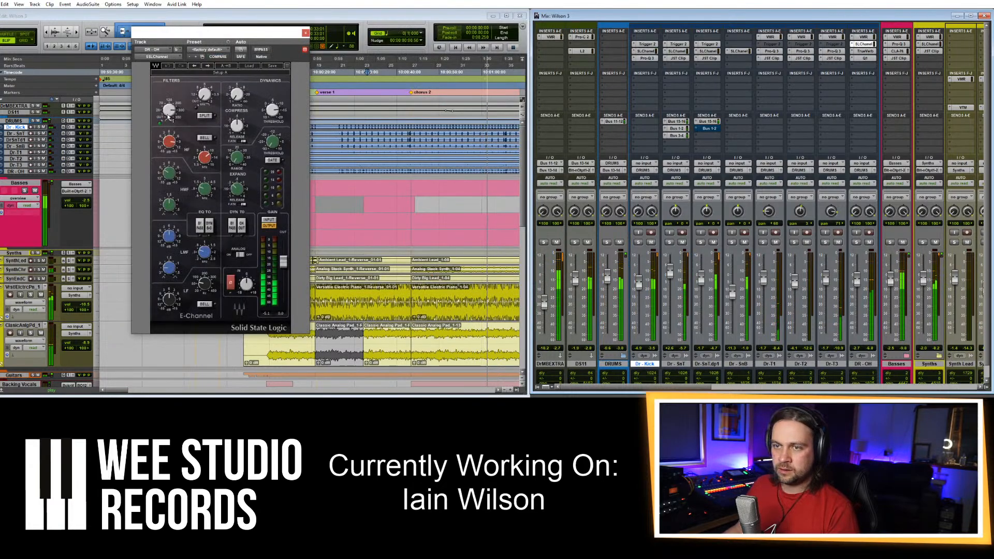
left_click_drag(169, 142, 170, 138)
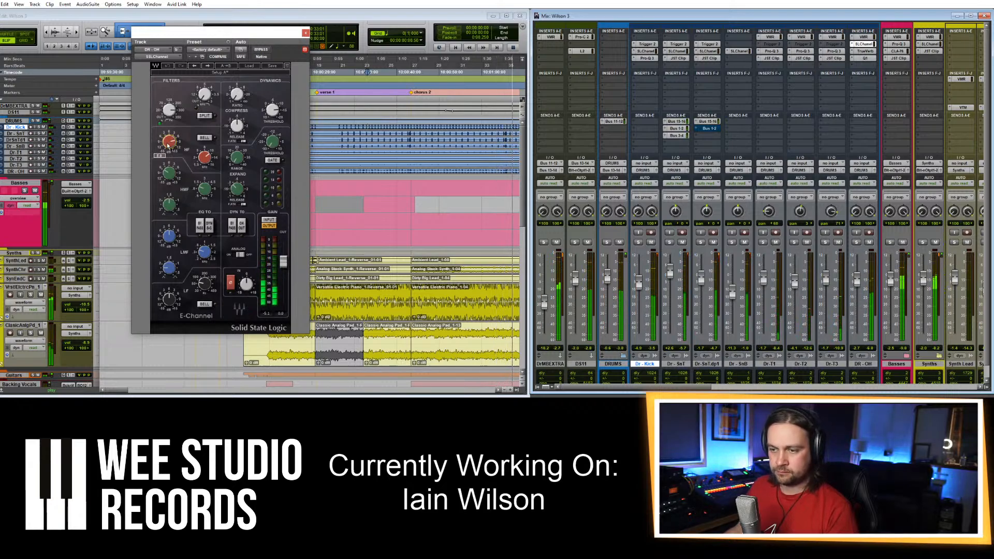
left_click(306, 33)
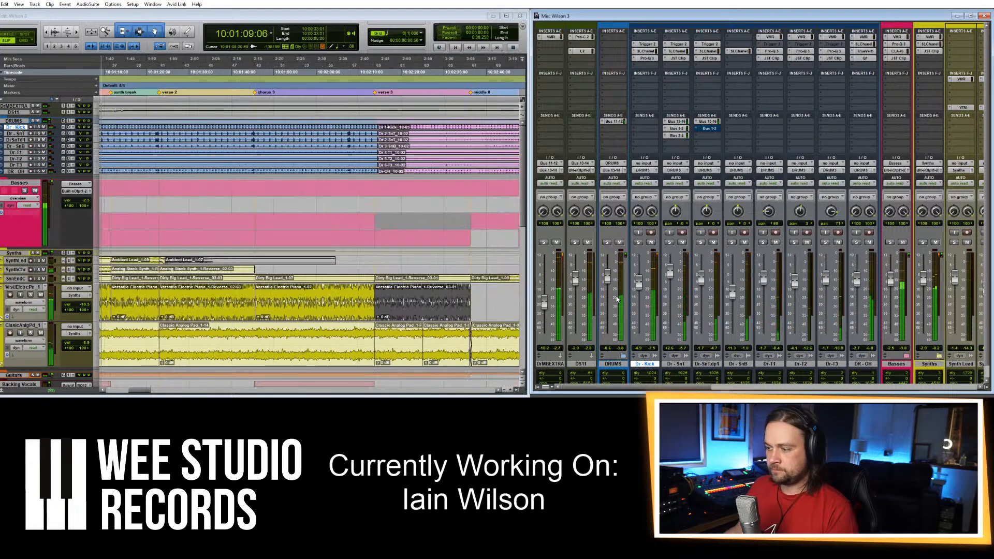
Check the Dr-SnT track's Bus 3-4 send and the low-mid EQ band of its SSL E-Channel during playback.
left_click_drag(671, 389, 613, 389)
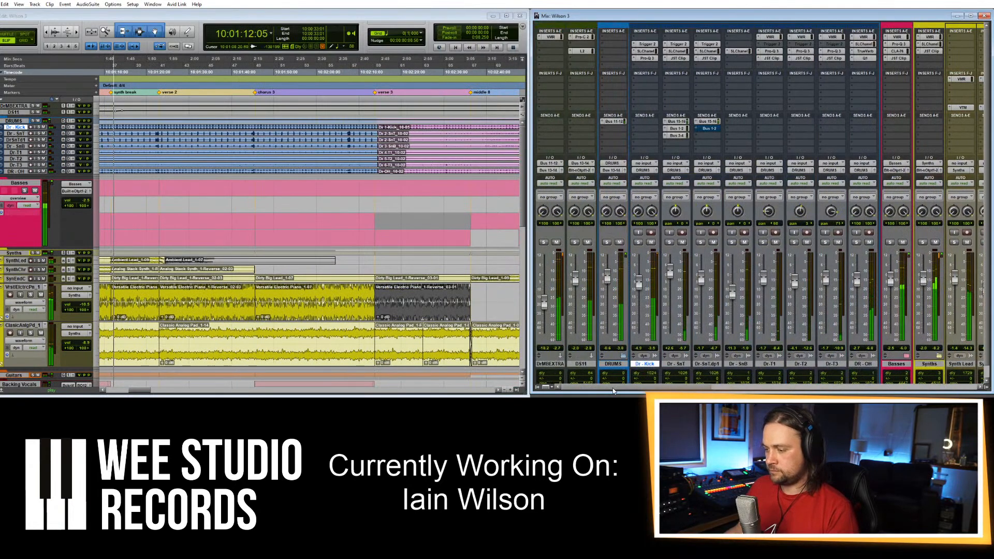
left_click(679, 136)
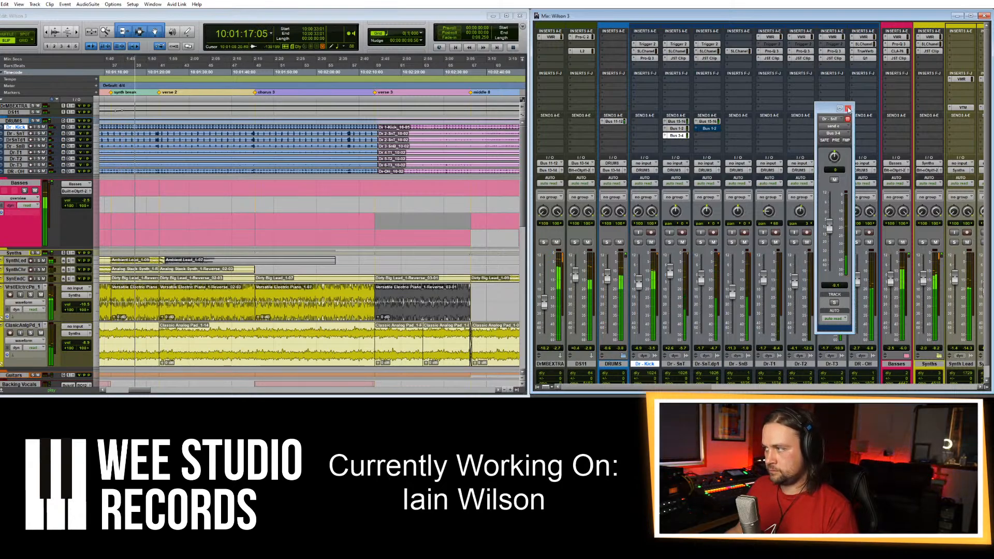
left_click(848, 109)
left_click(678, 52)
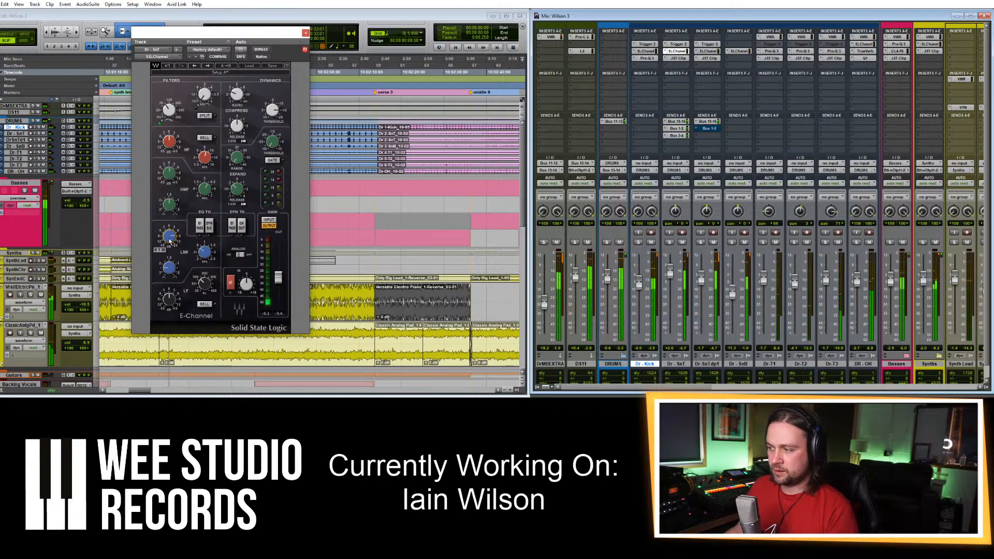
left_click(305, 33)
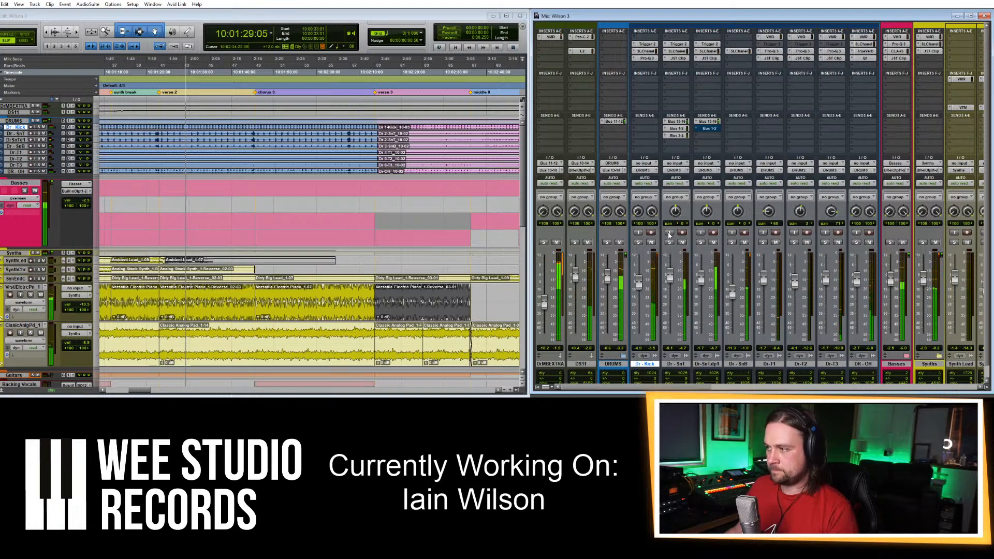
Rebalance the Dr-SnT track's Bus 3-4 send level by ear and close the send window.
left_click(676, 135)
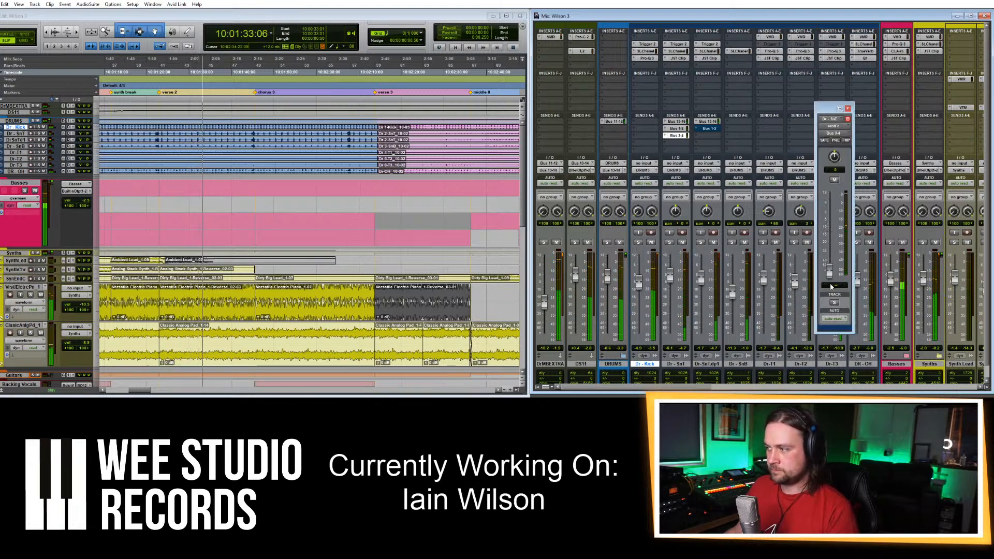
left_click_drag(831, 286, 835, 236)
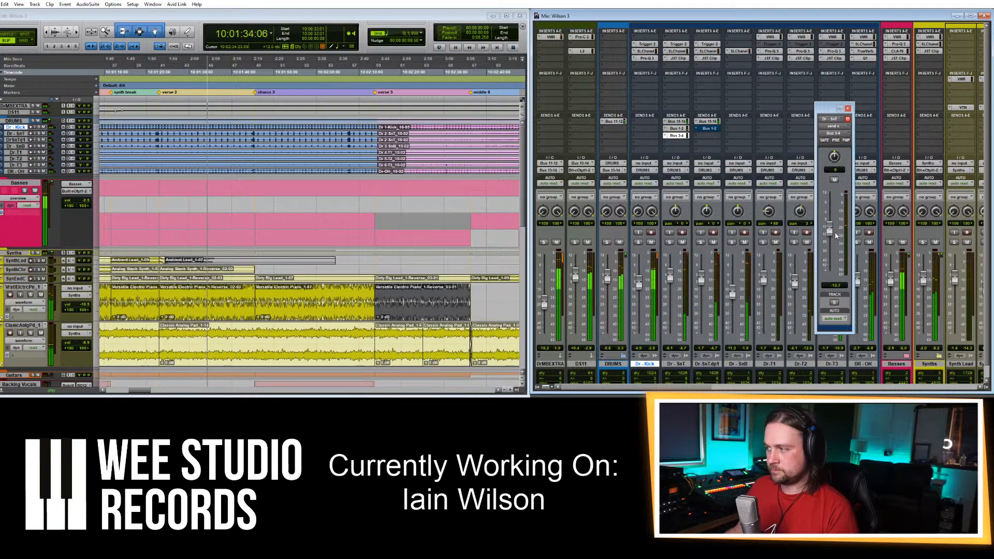
left_click(848, 108)
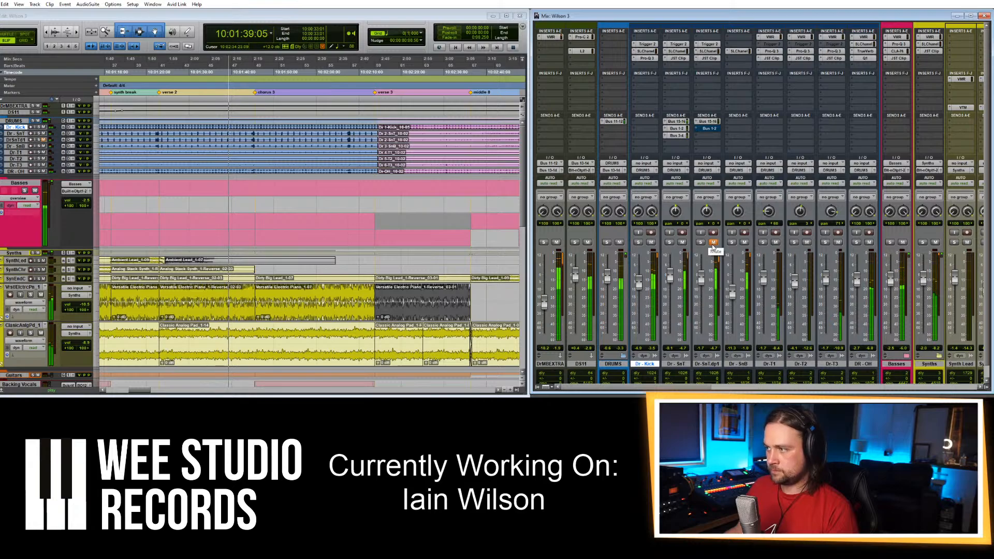
Check the duplicate snare track's Bus 15-16 send, then lower that track's fader slightly.
left_click(708, 121)
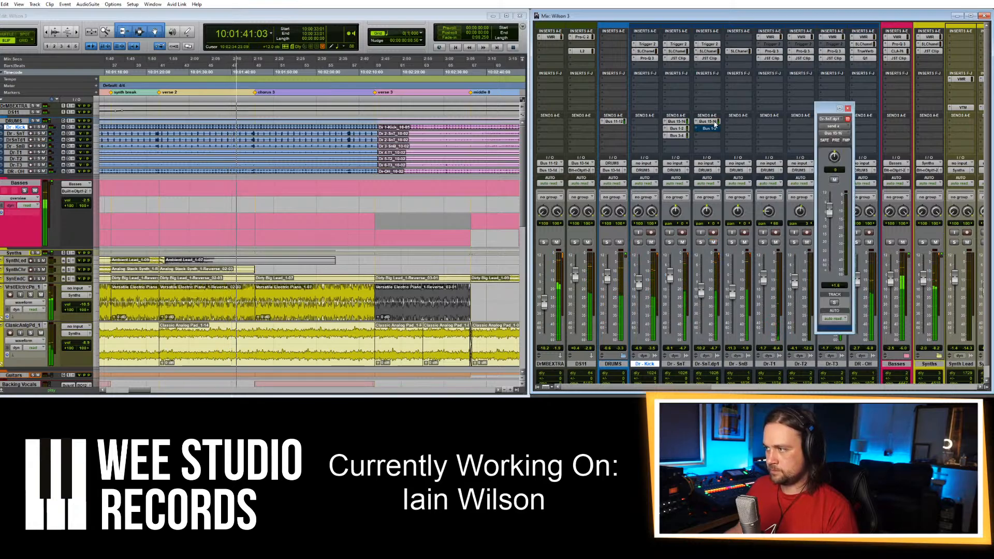
left_click(848, 108)
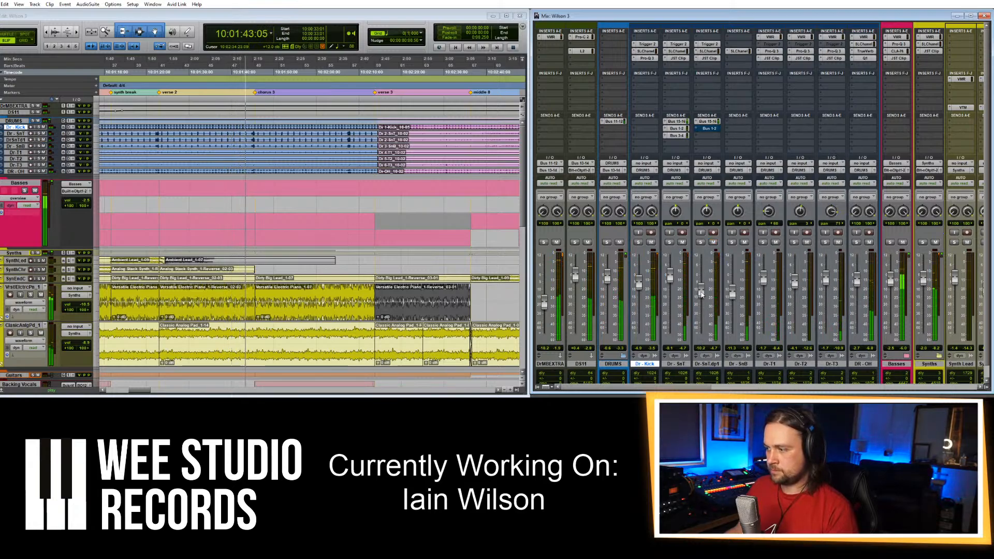
left_click_drag(701, 293, 703, 287)
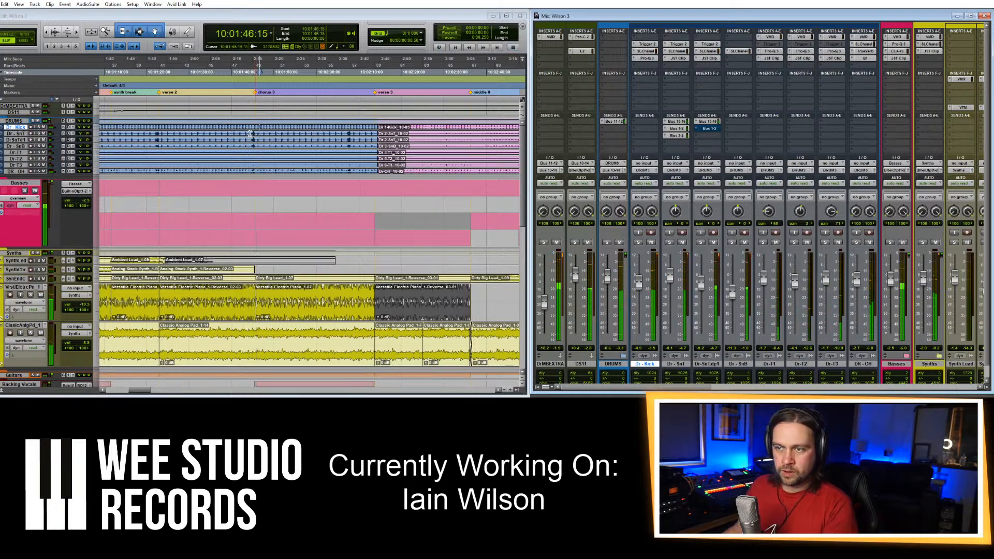
Select the snare fill leading into chorus 3 on the Dr-SnT track for close listening.
key("t")
key("t")
key("t")
key("t")
key("space")
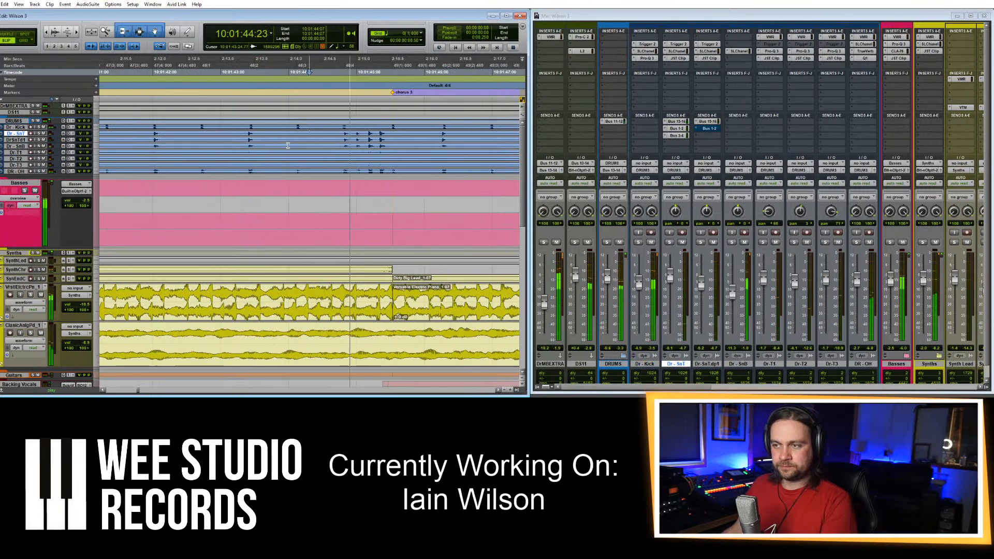
left_click_drag(331, 131, 436, 131)
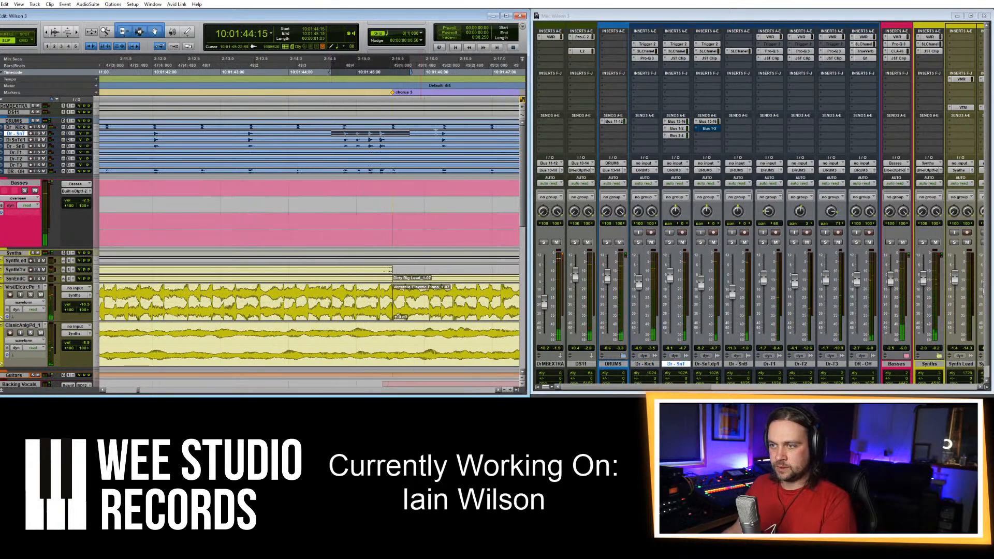
Lower the Detail setting in the duplicate snare track's Trigger 2 while the fill plays, then close the plugin.
left_click(709, 44)
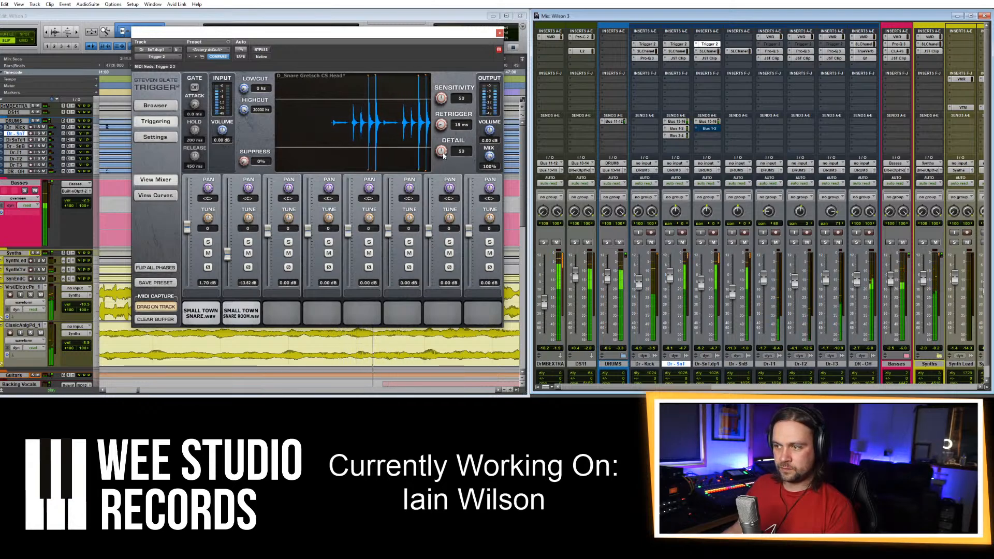
left_click_drag(442, 152, 444, 176)
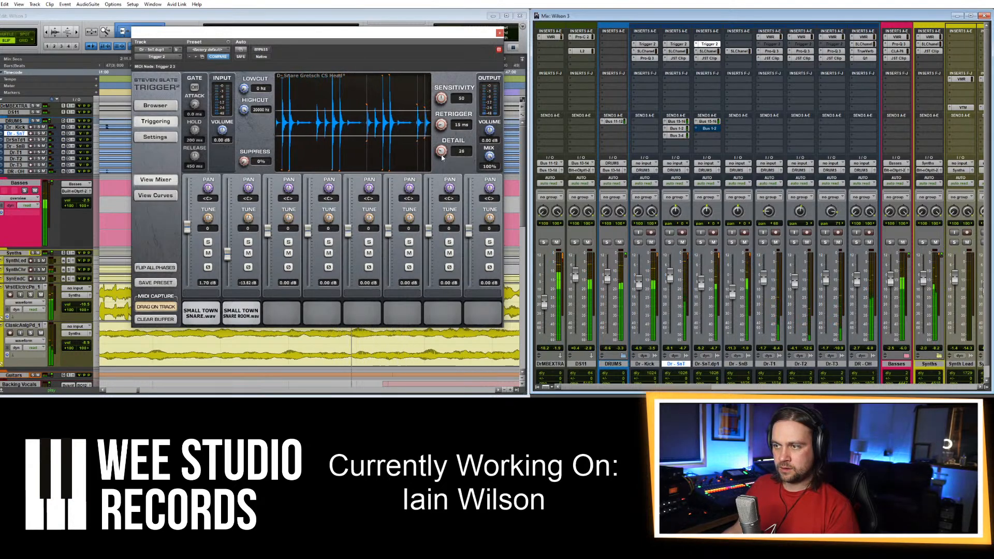
left_click(500, 33)
key("space")
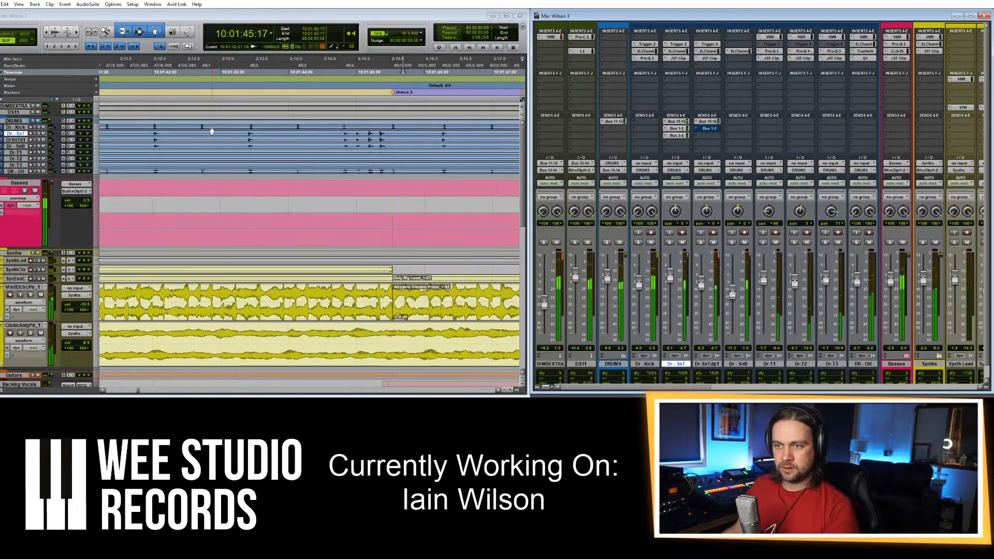
Play the mix from 10:01:42:19 through the snare fill into chorus 3 to hear the retriggered snare.
left_click(206, 132)
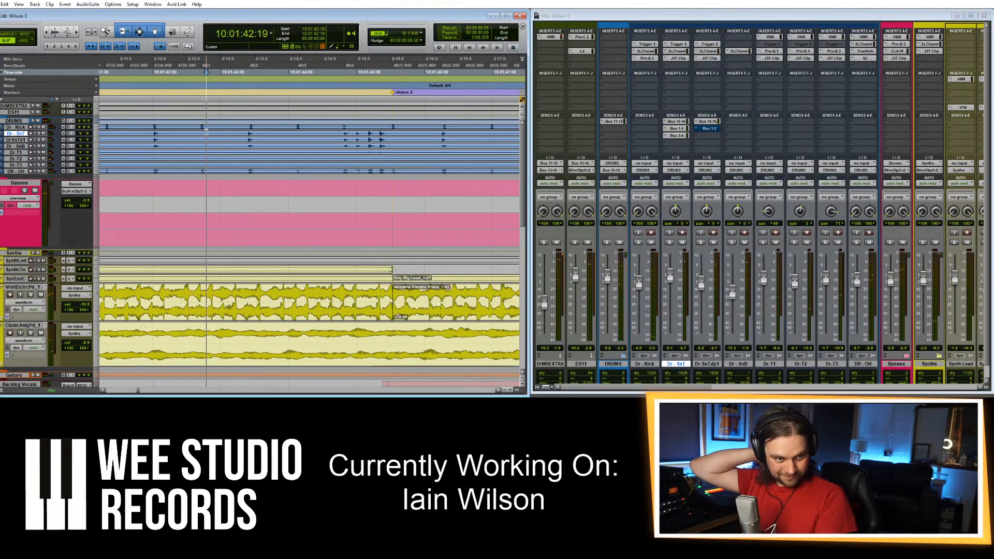
key("space")
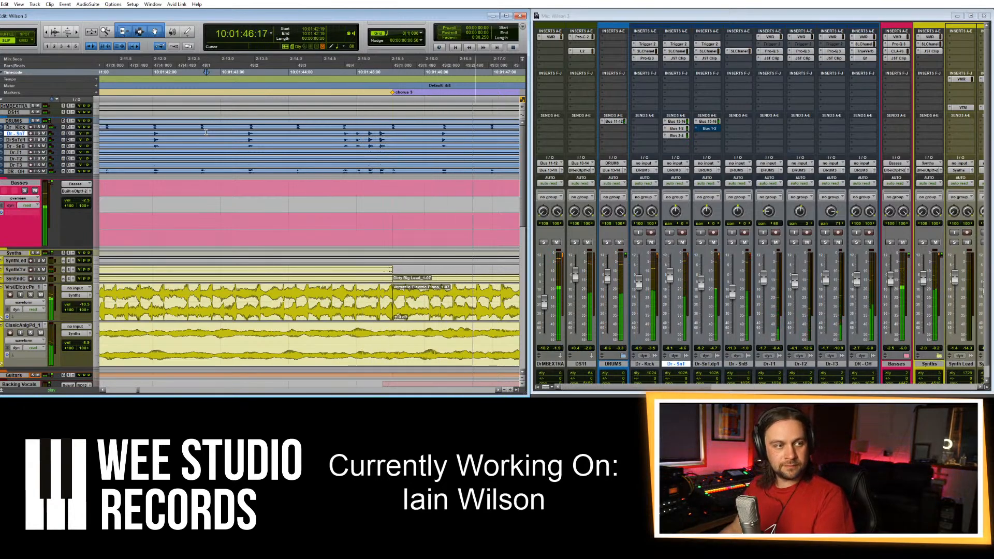
key("r")
key("r")
key("r")
key("r")
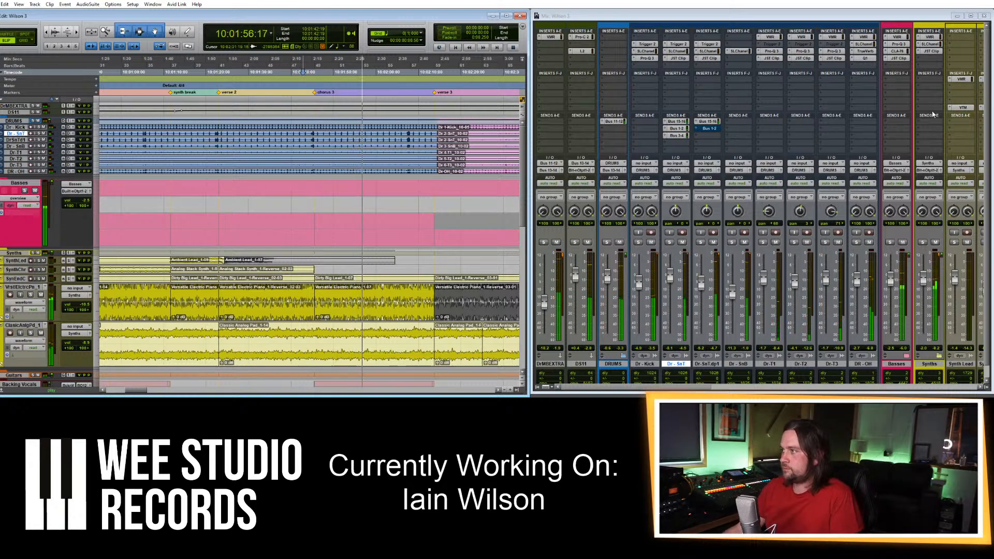
Move the Basses track's Pro-Q 3 low cut up to about 95 Hz and lower the Basses fader slightly.
left_click(900, 44)
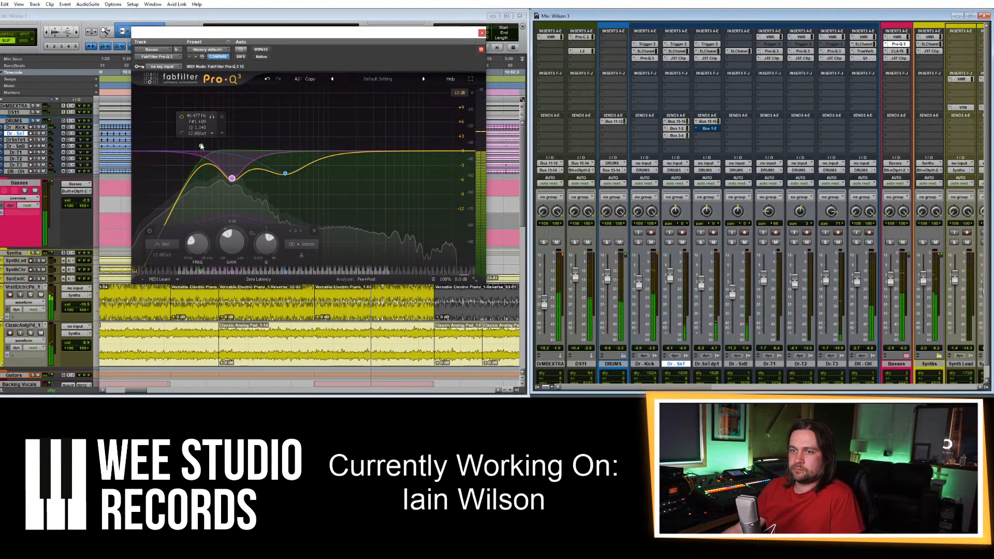
left_click_drag(218, 146, 232, 144)
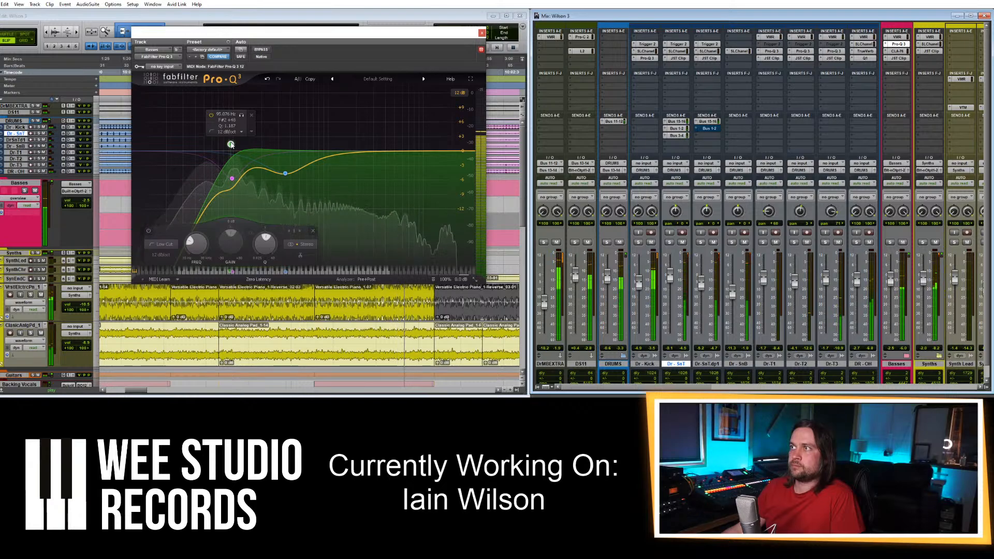
left_click(482, 33)
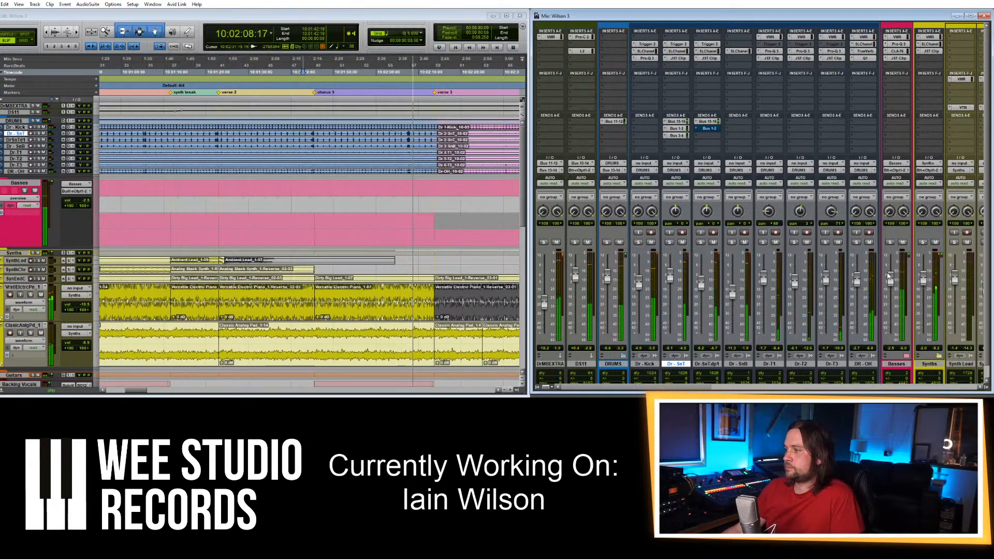
left_click_drag(891, 279, 891, 283)
Open the C4 insert on the Master 1 track for a brief check, then close it.
left_click_drag(853, 387, 948, 392)
left_click(921, 37)
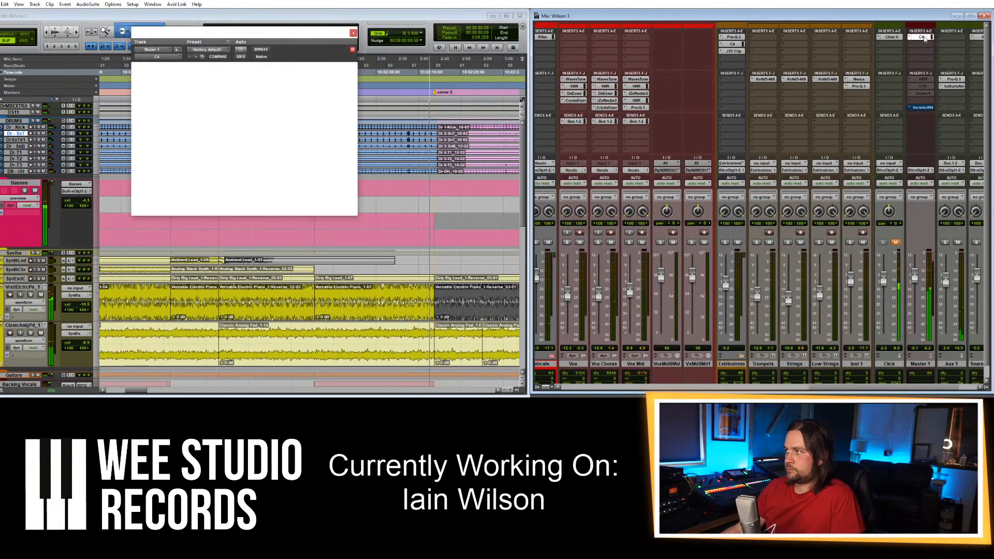
left_click(353, 33)
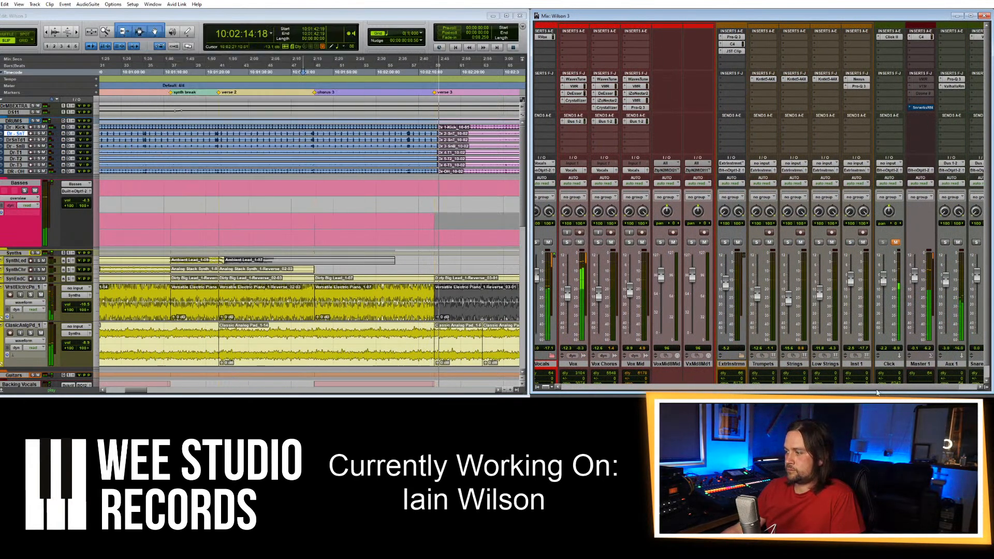
Shift the low cut in the Dr-Kick track's Pro-Q 3 slightly higher in frequency, then close the EQ.
left_click_drag(948, 389, 549, 388)
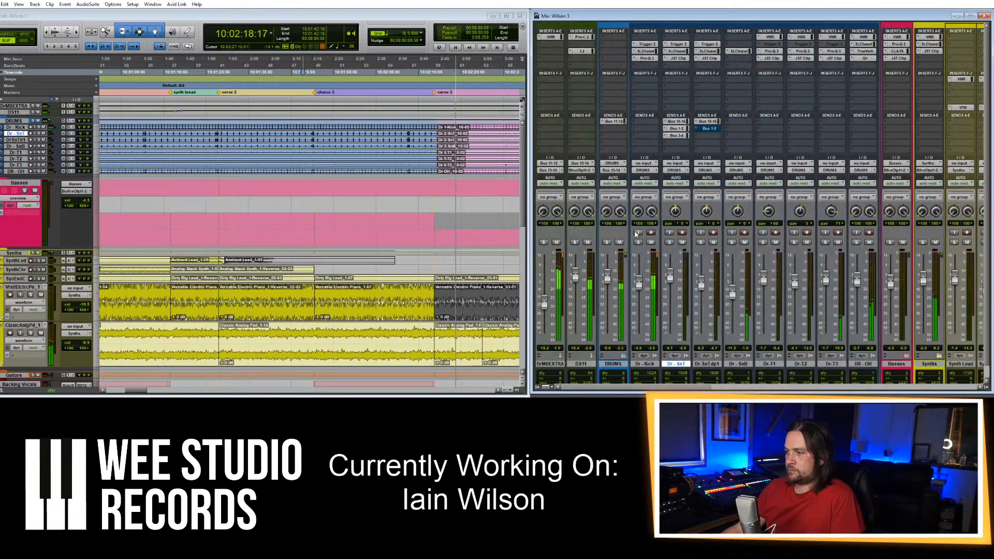
left_click(647, 58)
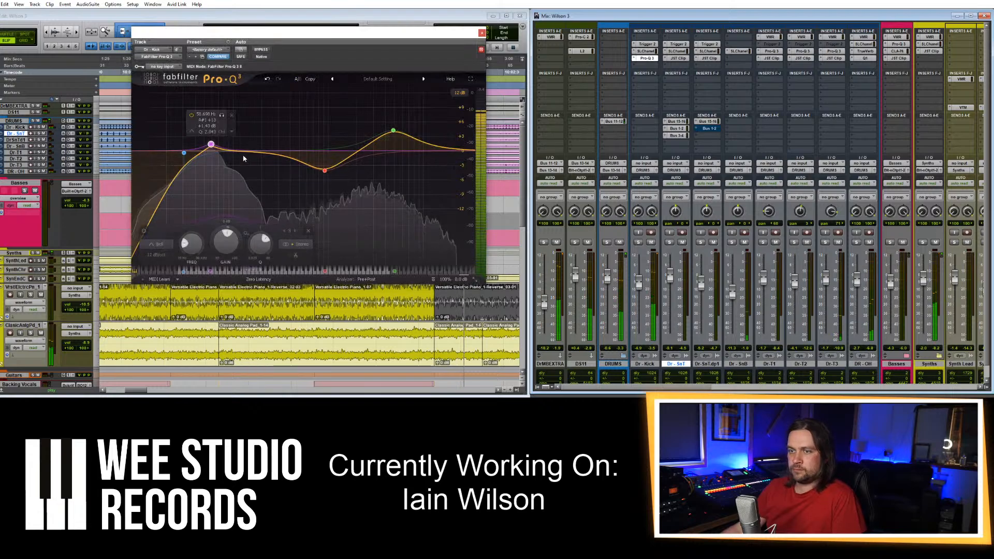
left_click_drag(187, 156, 195, 156)
left_click(482, 33)
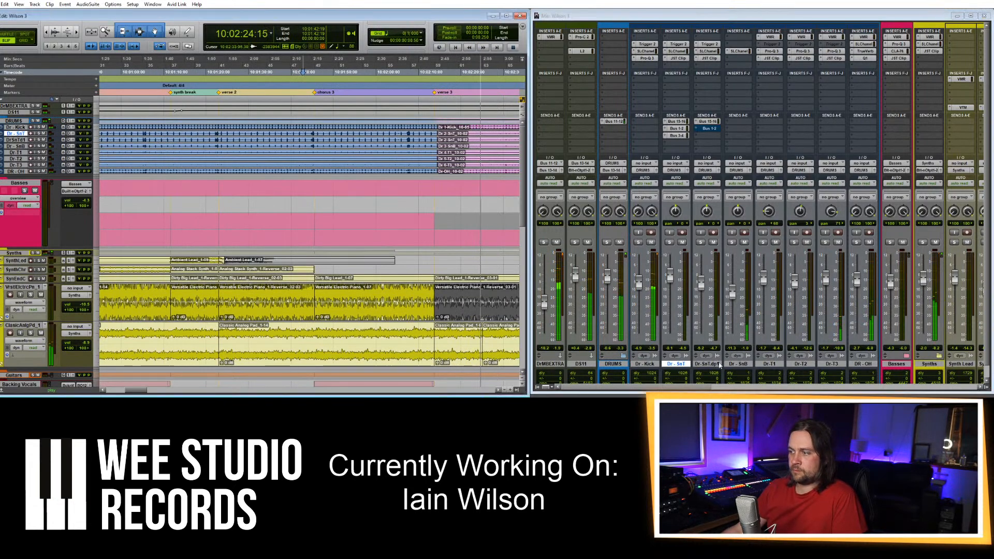
Raise the Guitars fader slightly and place the edit cursor just before the middle 8 section.
left_click_drag(703, 389, 870, 396)
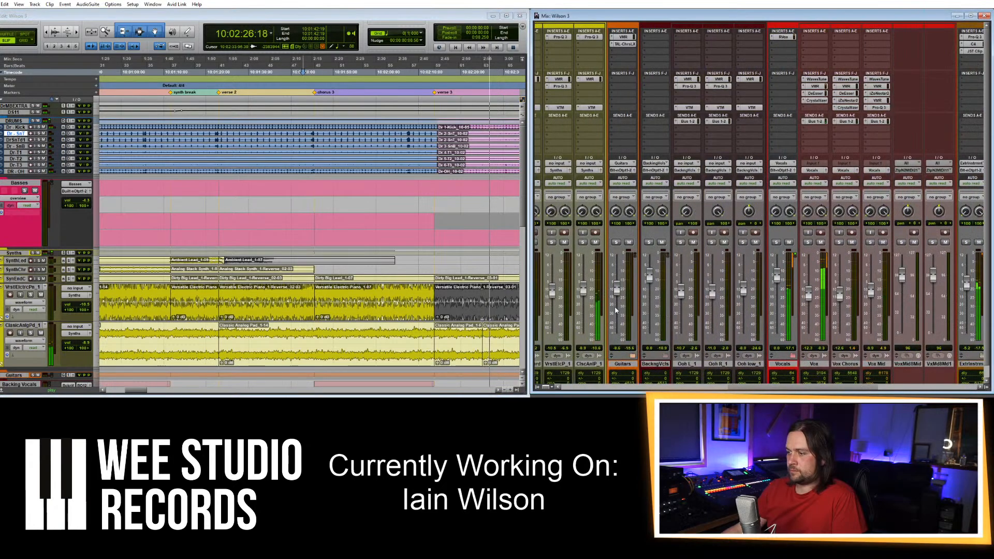
left_click_drag(618, 296, 618, 293)
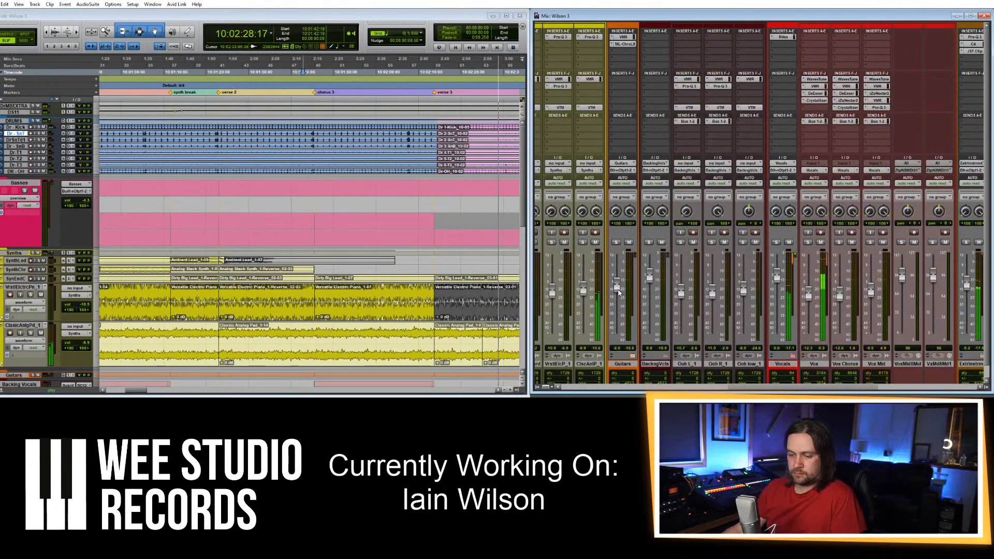
left_click(510, 270)
key("r")
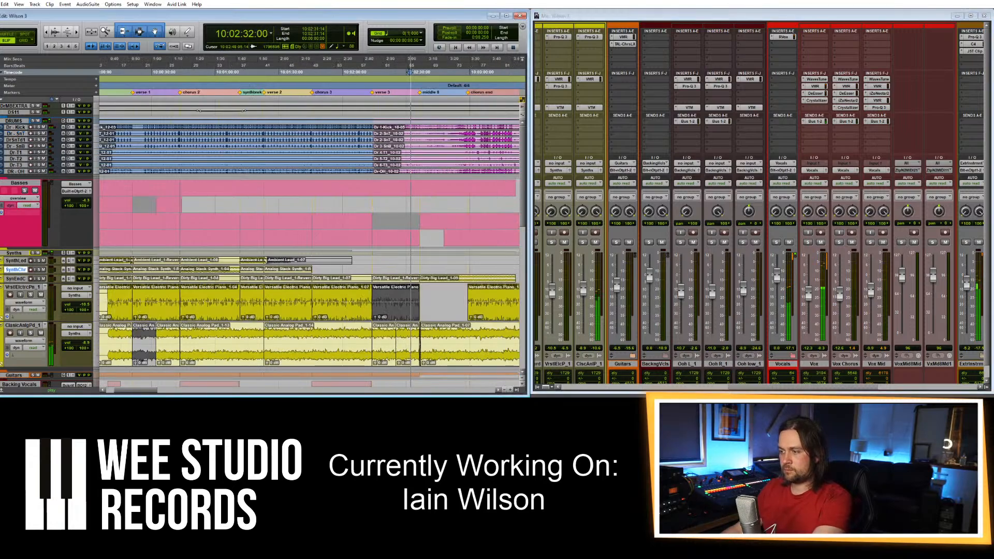
Check the Pro-C 2 compressor on the DS11 track, then close it.
scroll(545, 307, "left", 10)
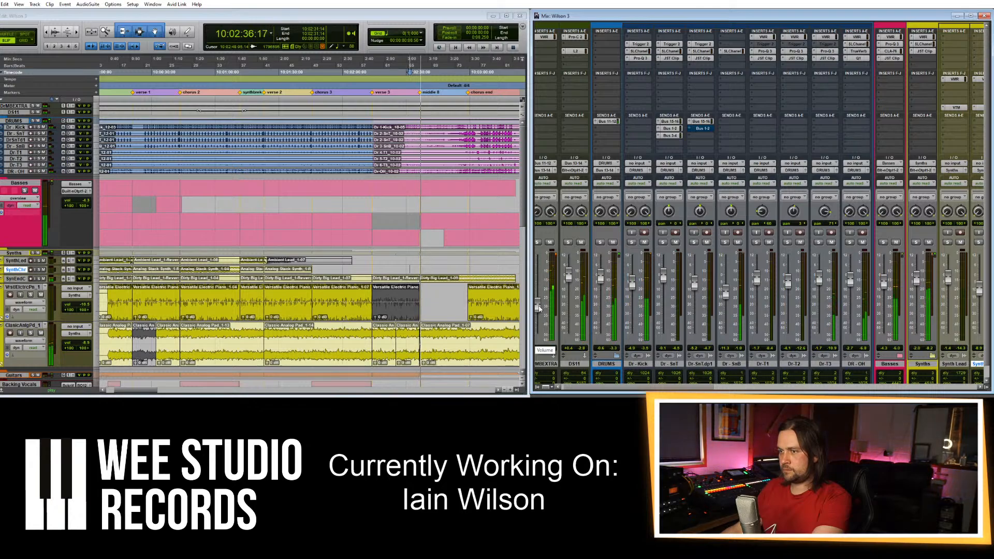
left_click(575, 37)
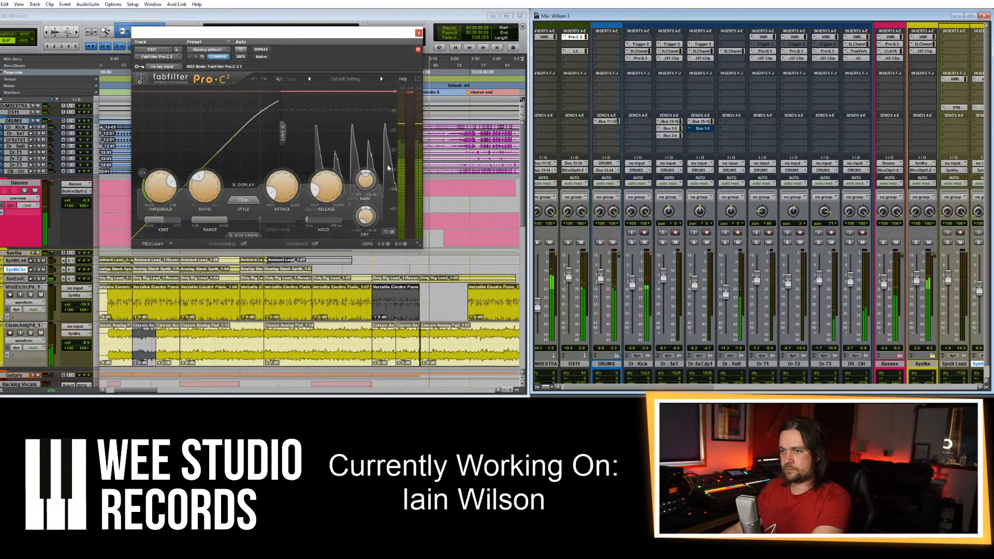
mouse_move(160, 184)
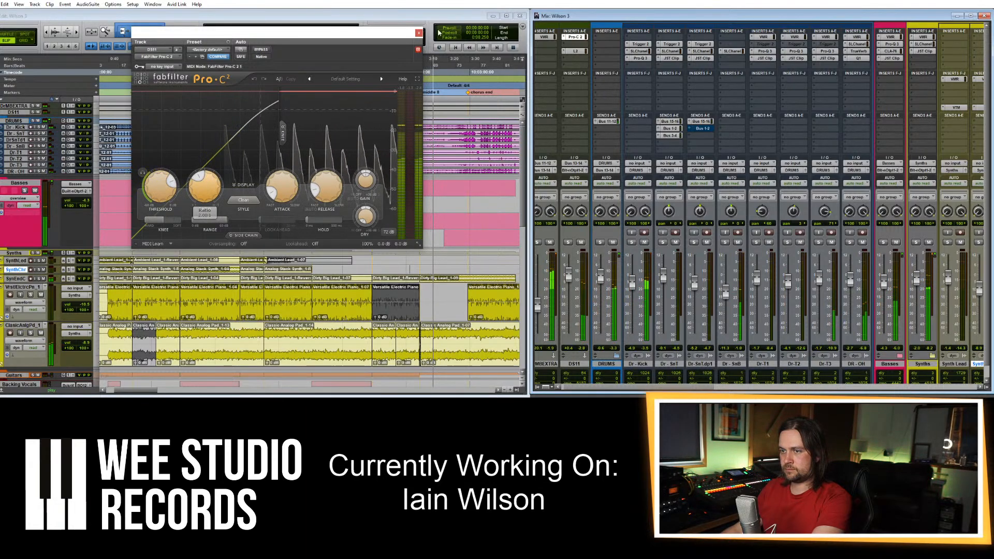
left_click(419, 33)
Insert a stereo C4 multiband processor in the DS11 track's second insert slot, then close its window.
left_click(585, 48)
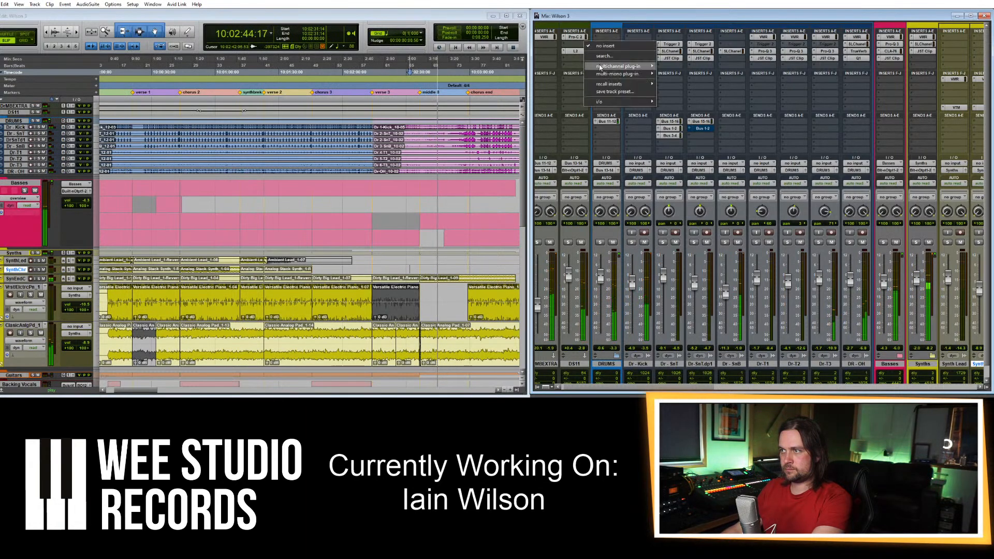
mouse_move(619, 66)
mouse_move(675, 77)
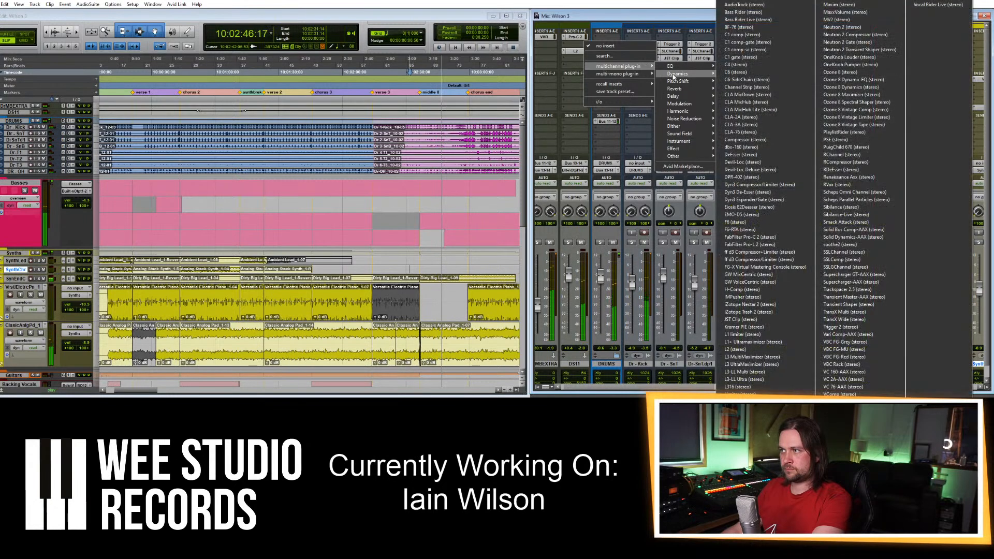
left_click(740, 65)
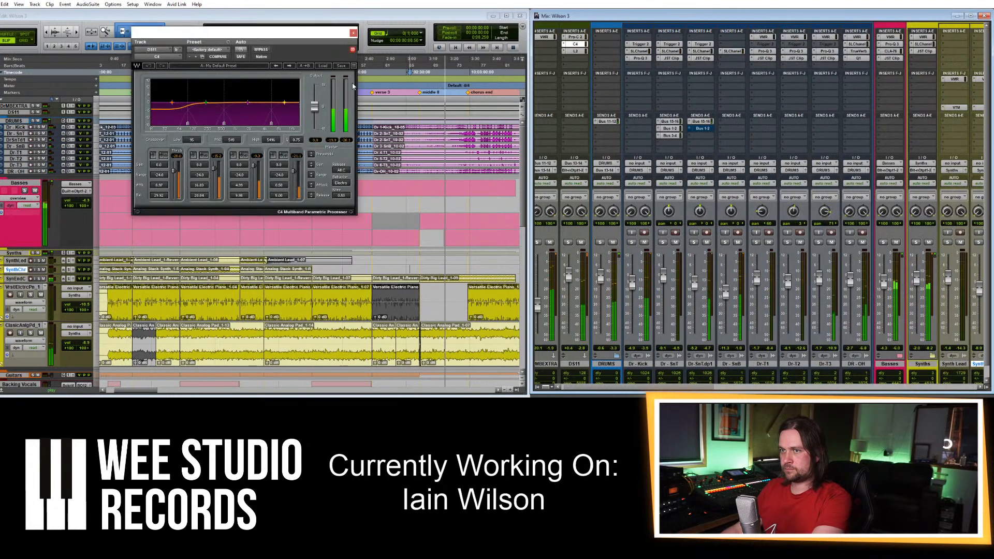
left_click(354, 32)
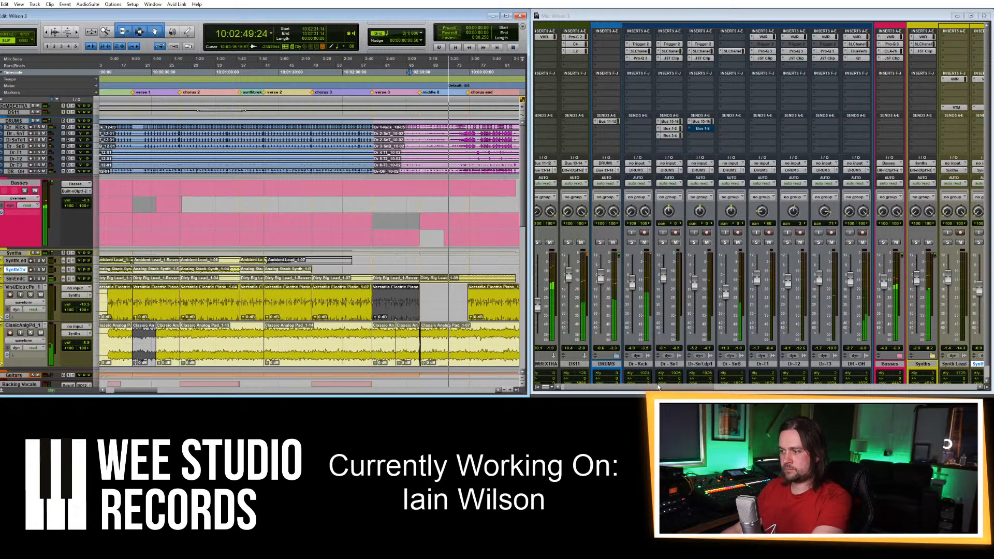
Lower the Vox Mid fader slightly and reduce its Bus 1-2 send level a little.
left_click_drag(659, 388, 836, 395)
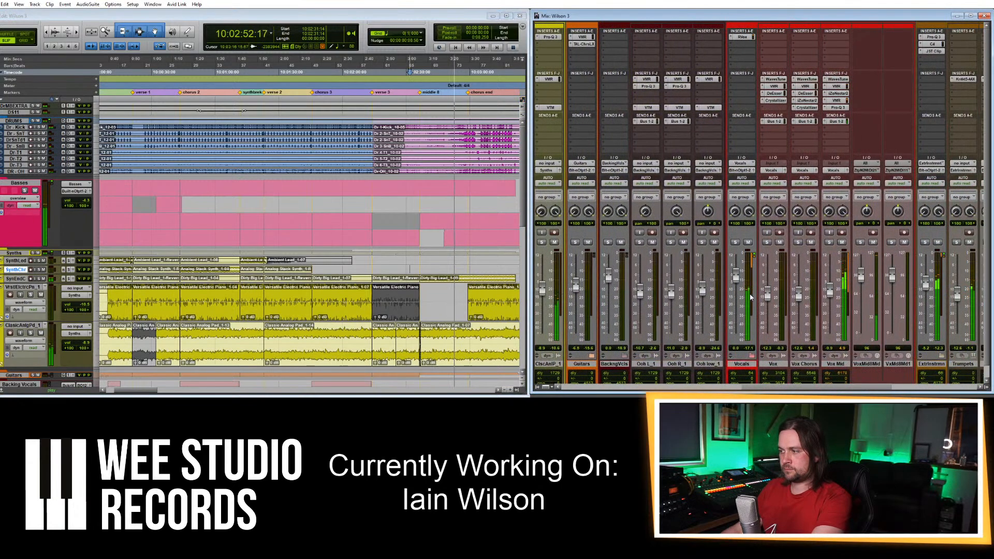
left_click_drag(831, 298, 831, 300)
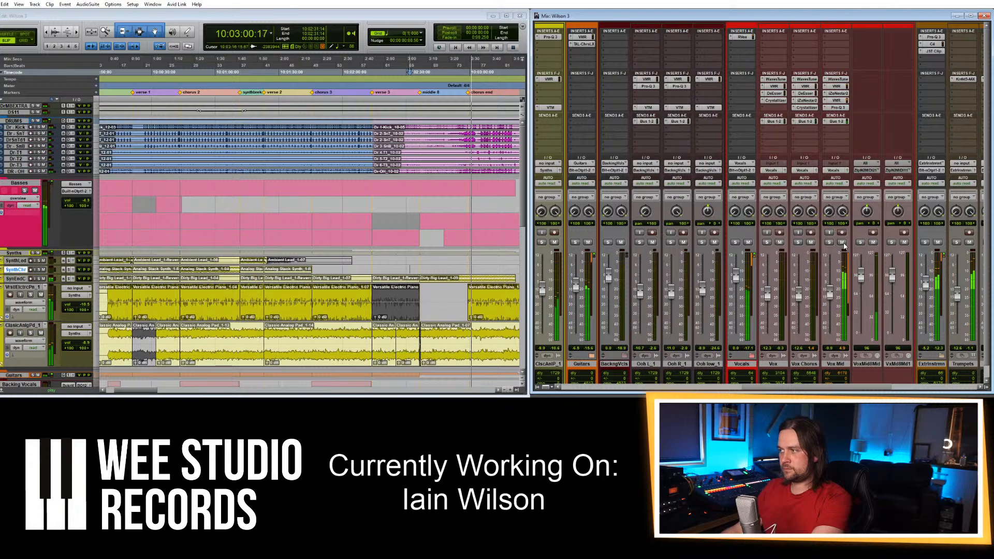
left_click(836, 121)
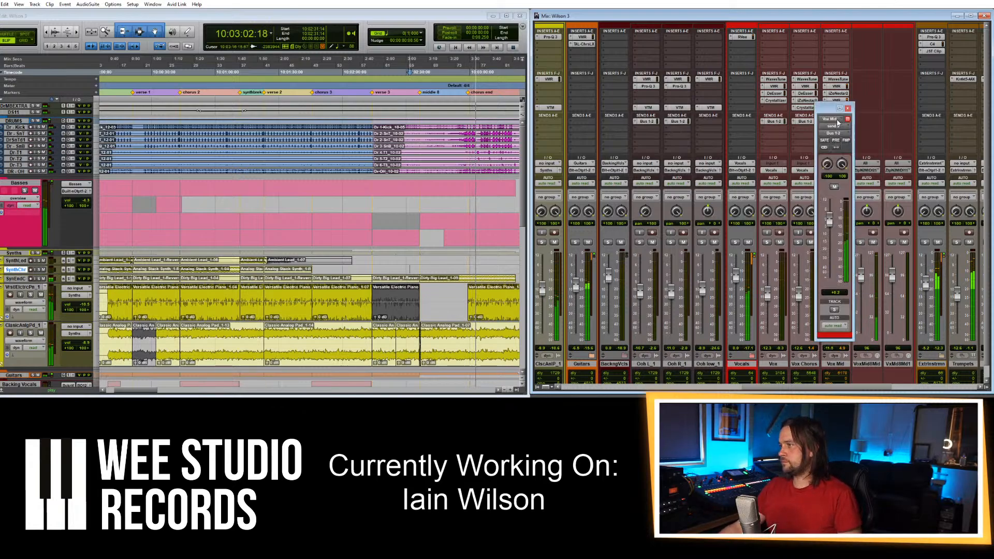
left_click_drag(829, 227, 830, 234)
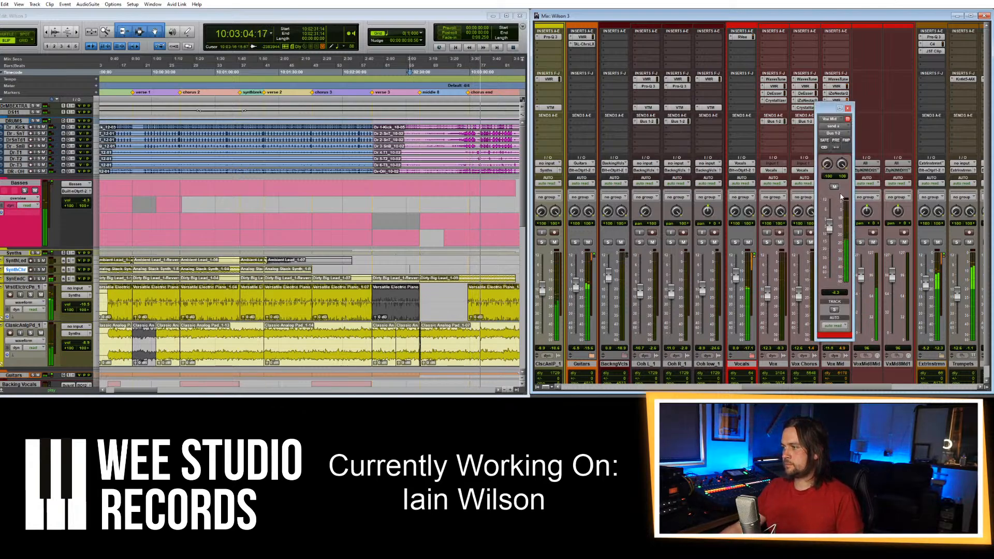
left_click(848, 109)
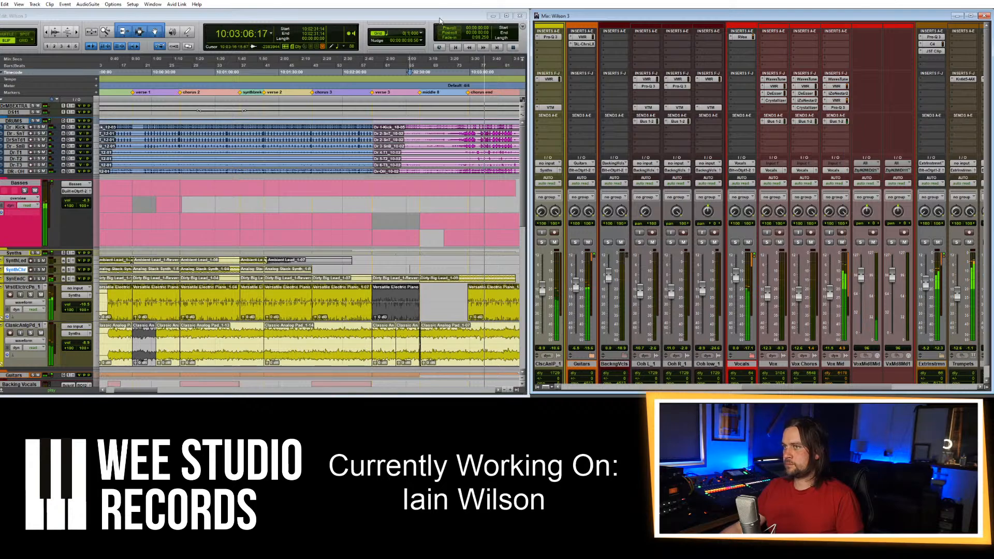
left_click(440, 20)
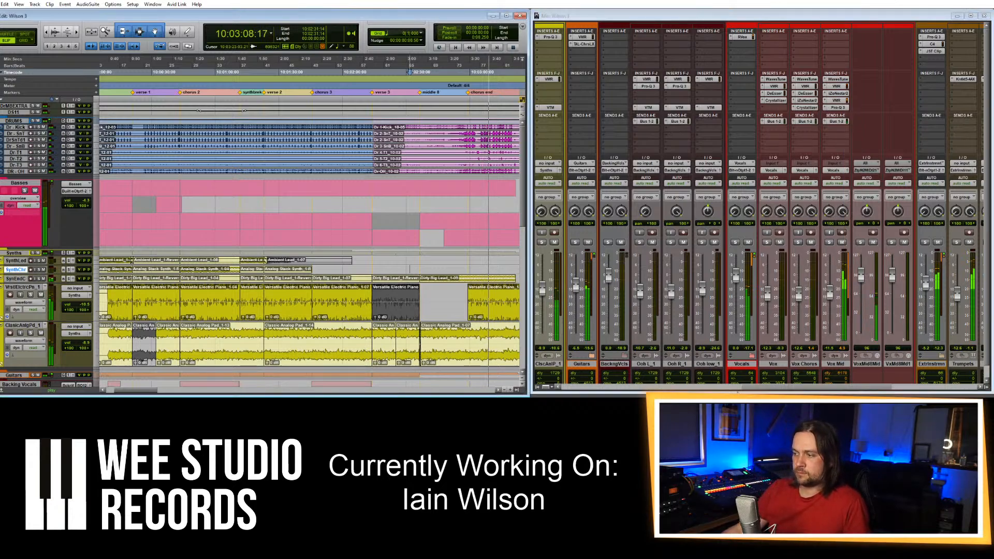
Check the SSLChannel on the DR-OH track, close it, and nudge the DR-OH fader down slightly.
left_click_drag(755, 388, 569, 389)
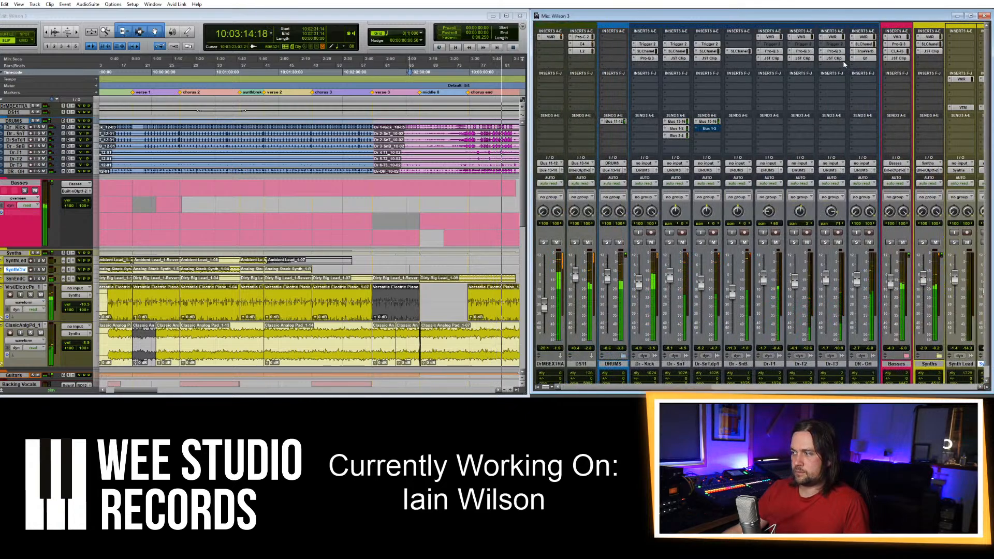
left_click(864, 44)
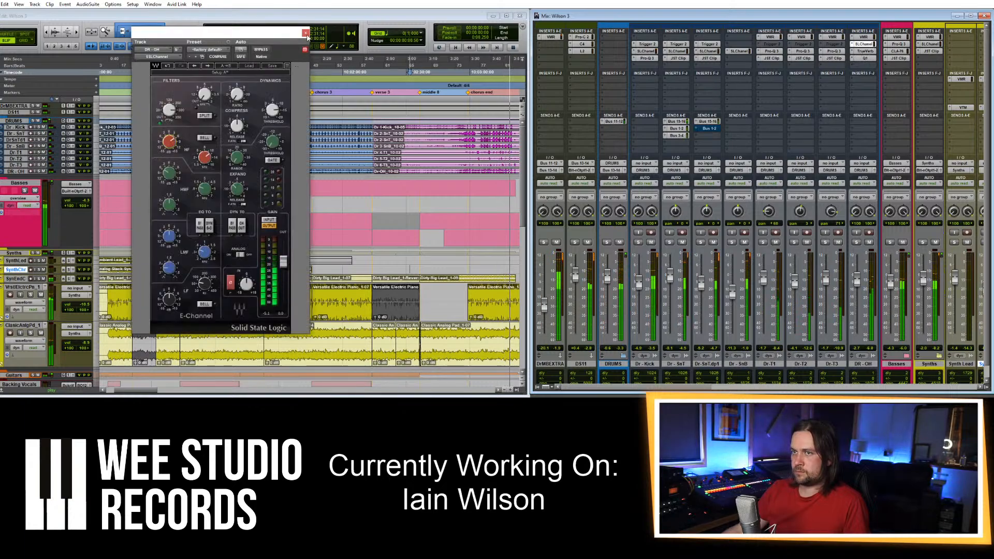
left_click(305, 33)
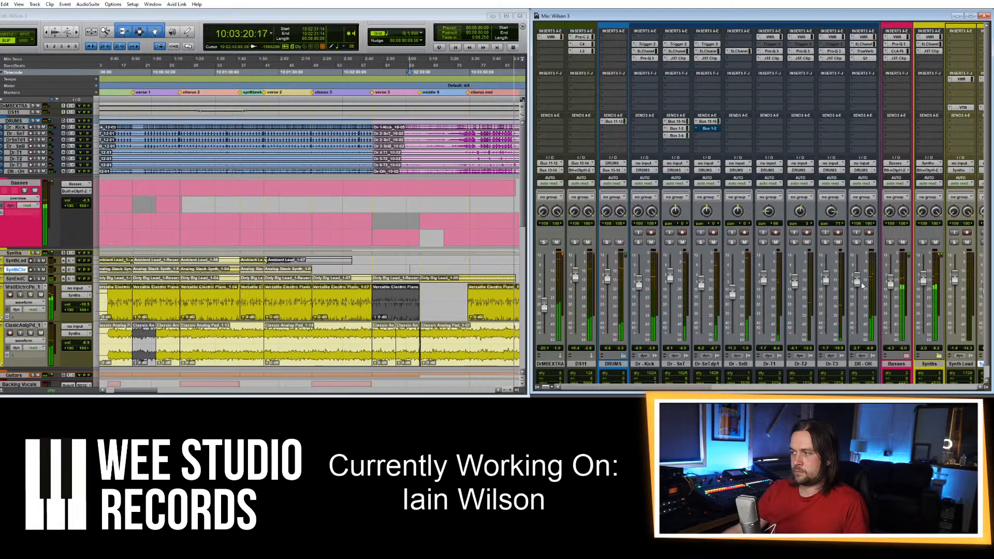
left_click_drag(862, 285, 860, 286)
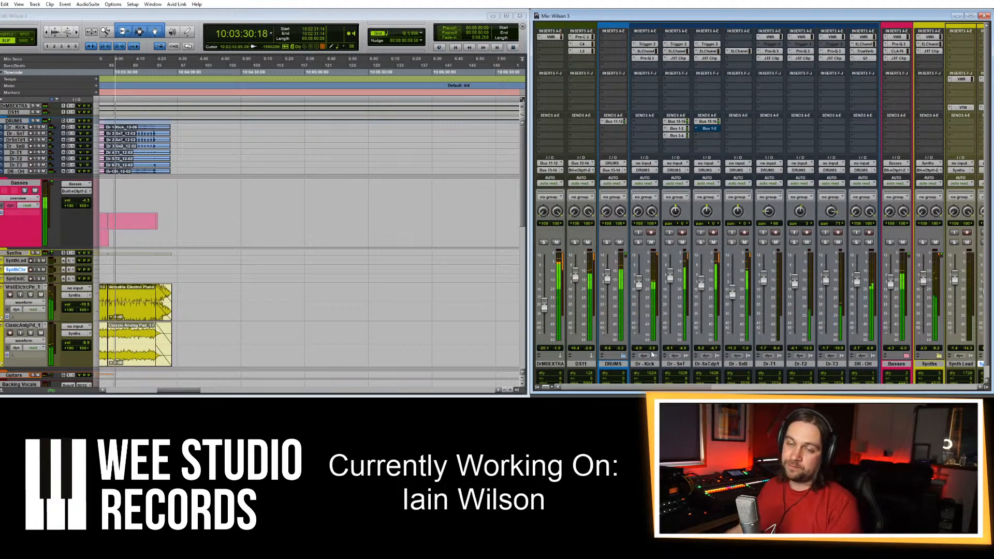
Stop playback, place the edit cursor near the end of the drum clips, and show the whole song in the timeline.
key("space")
left_click(133, 227)
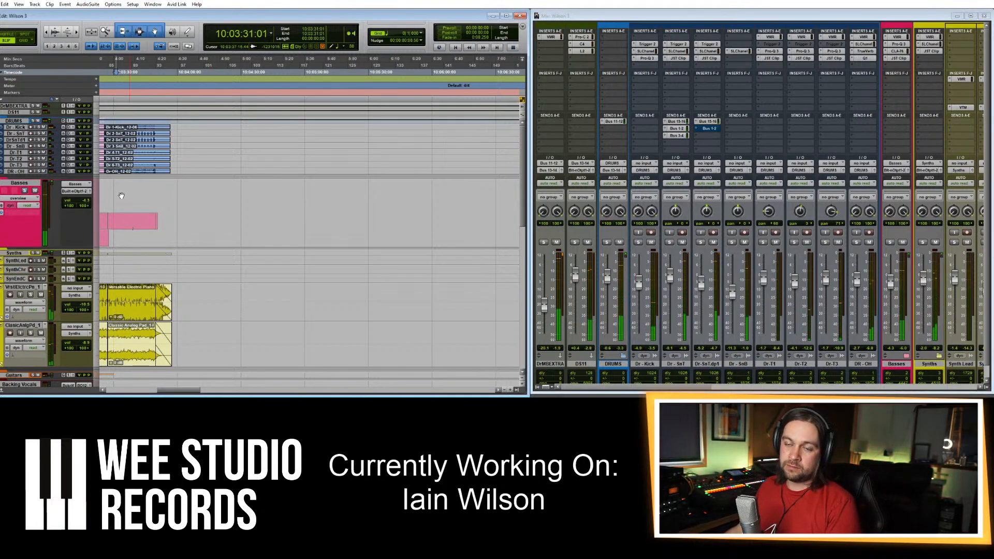
left_click(121, 208)
left_click(151, 165)
key("r")
key("r")
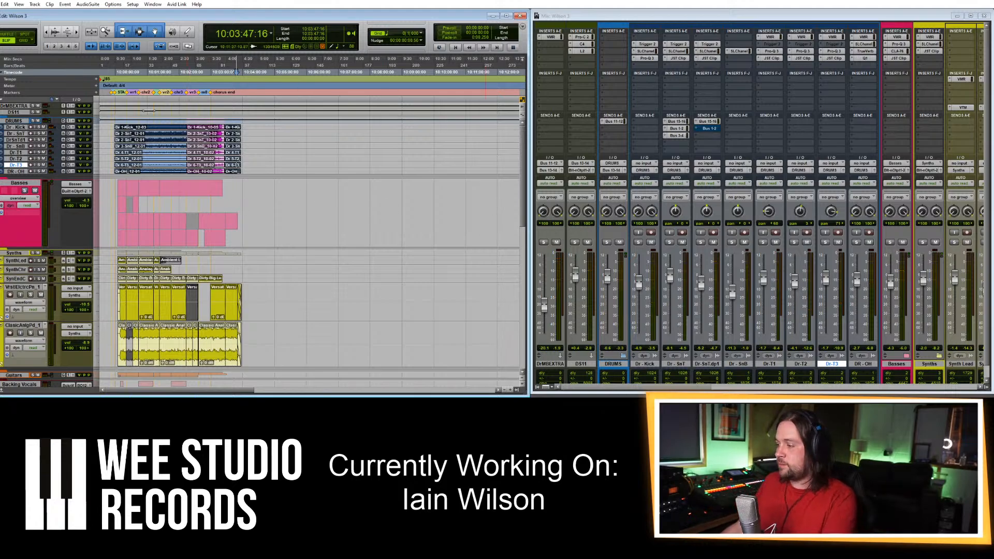
left_click_drag(555, 387, 731, 392)
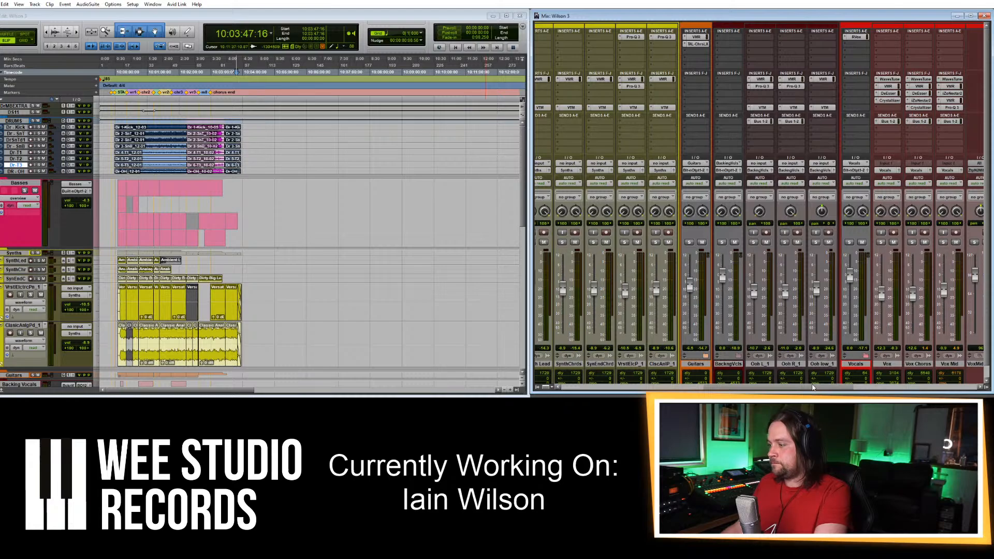
left_click_drag(813, 388, 896, 391)
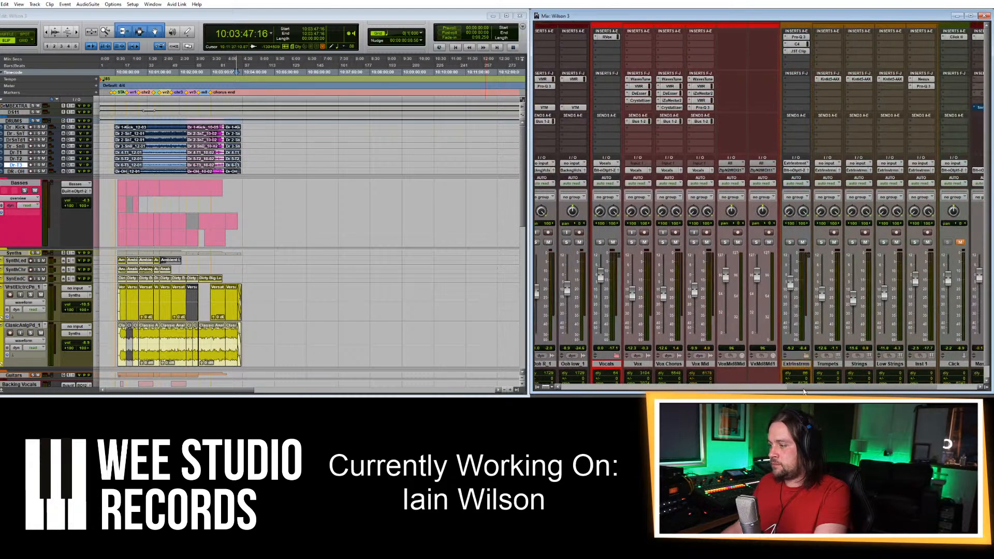
left_click_drag(804, 392, 846, 392)
left_click(871, 46)
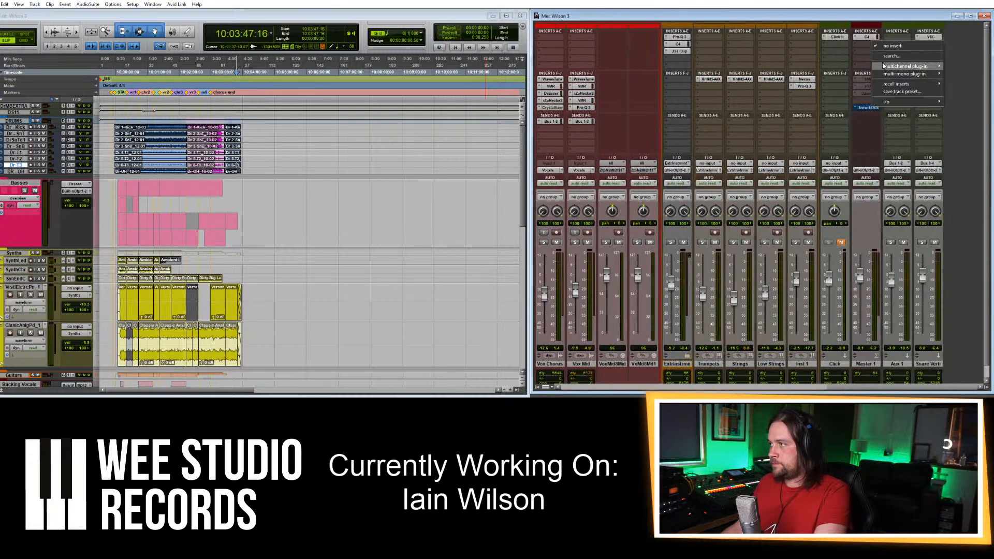
left_click(275, 150)
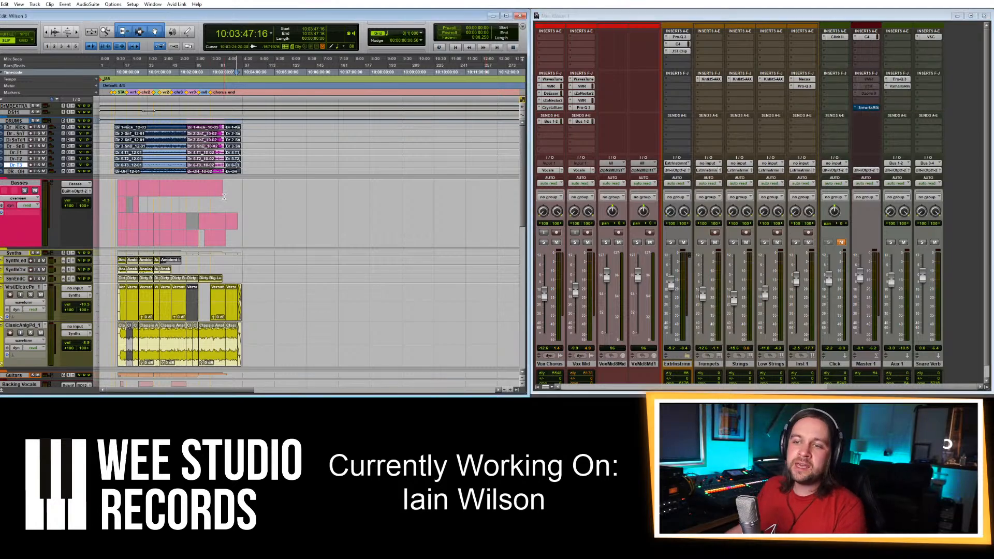
Select the chorus 3 section on the Basses track and play it.
left_click(222, 217)
key("ctrl+bracketright")
key("ctrl+bracketright")
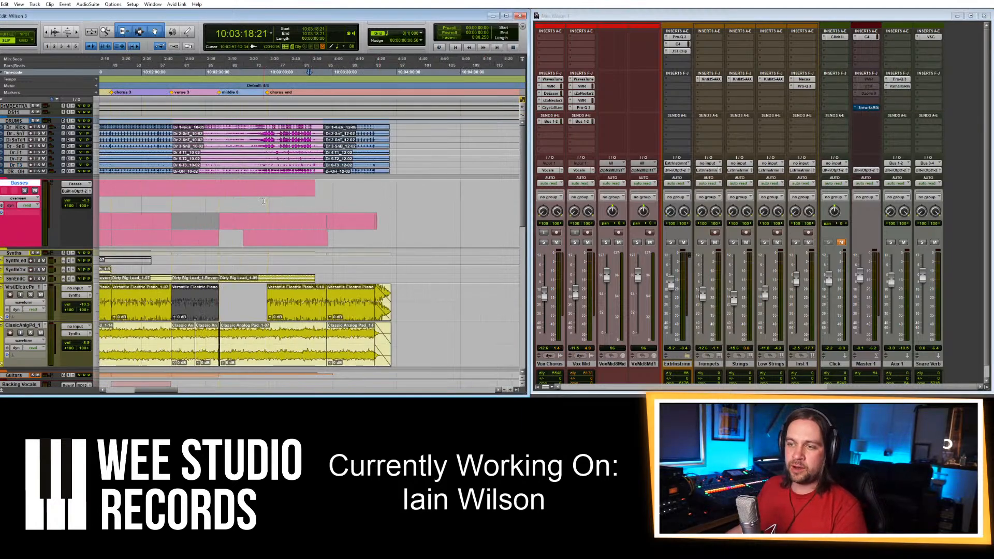
left_click_drag(110, 207, 174, 203)
key("space")
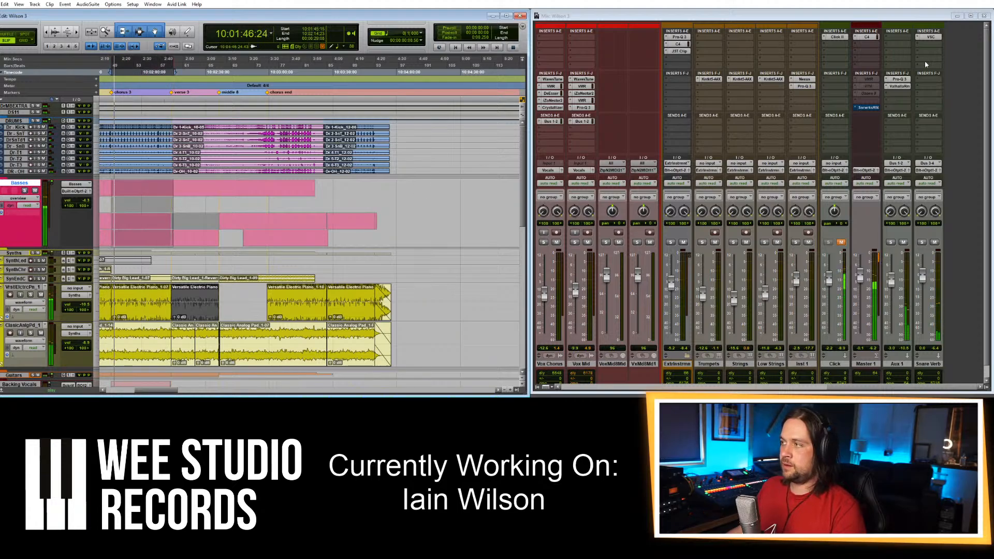
Insert a stereo Virtual Mix Rack in the second insert slot of the Master 1 track.
left_click(873, 44)
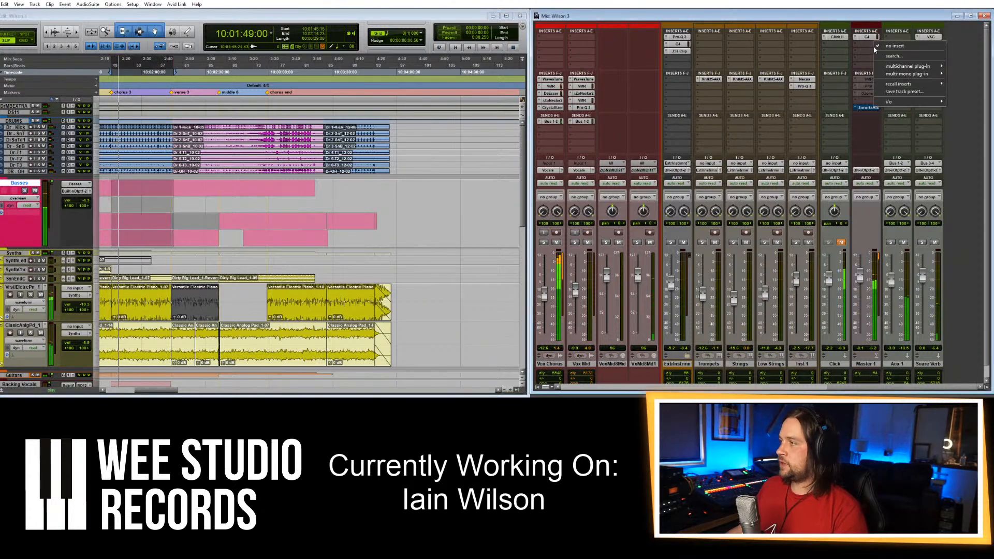
mouse_move(880, 66)
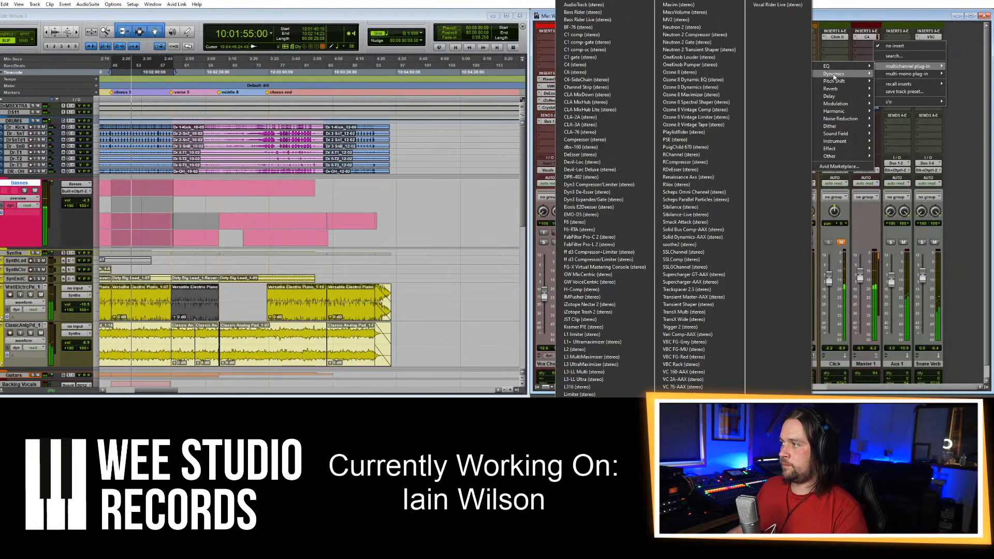
left_click(697, 398)
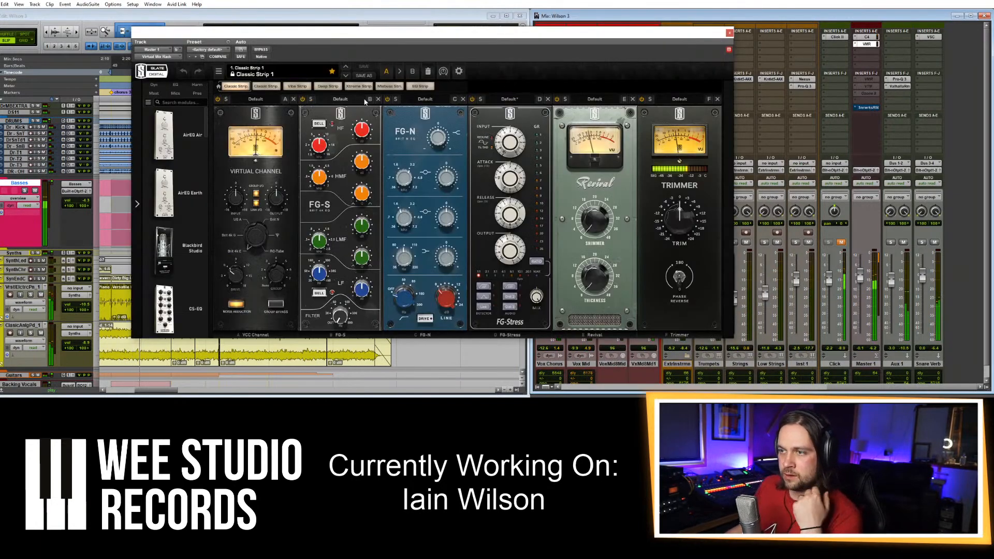
Remove the FG-S, FG-N, FG-Stress, Revival and VCC Channel modules from the Virtual Mix Rack, keeping only the Trimmer.
left_click(378, 99)
left_click(378, 99)
left_click(378, 99)
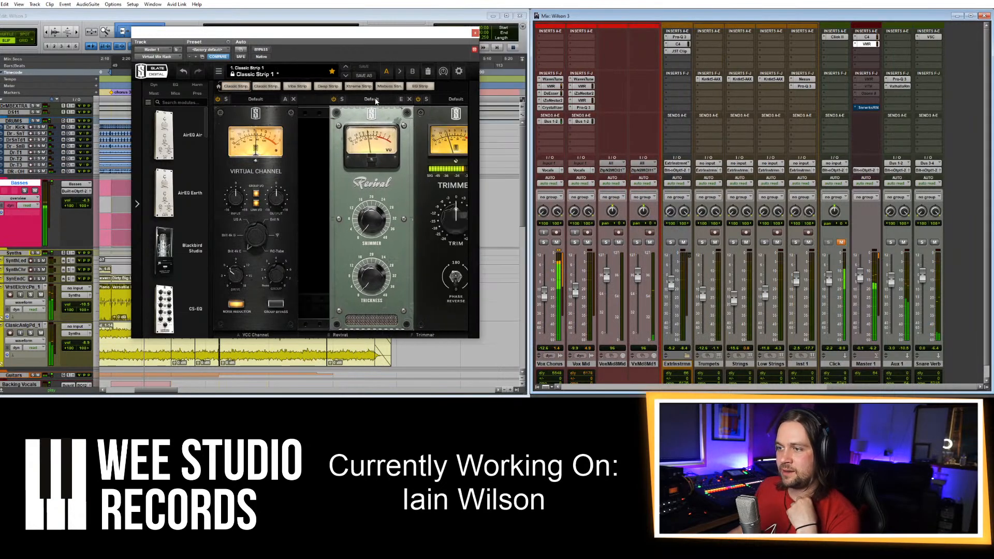
left_click(378, 99)
left_click(294, 99)
Add the VCC MixBuss module ahead of the Trimmer in the Virtual Mix Rack, then close the plug-in.
scroll(201, 283, "down", 2)
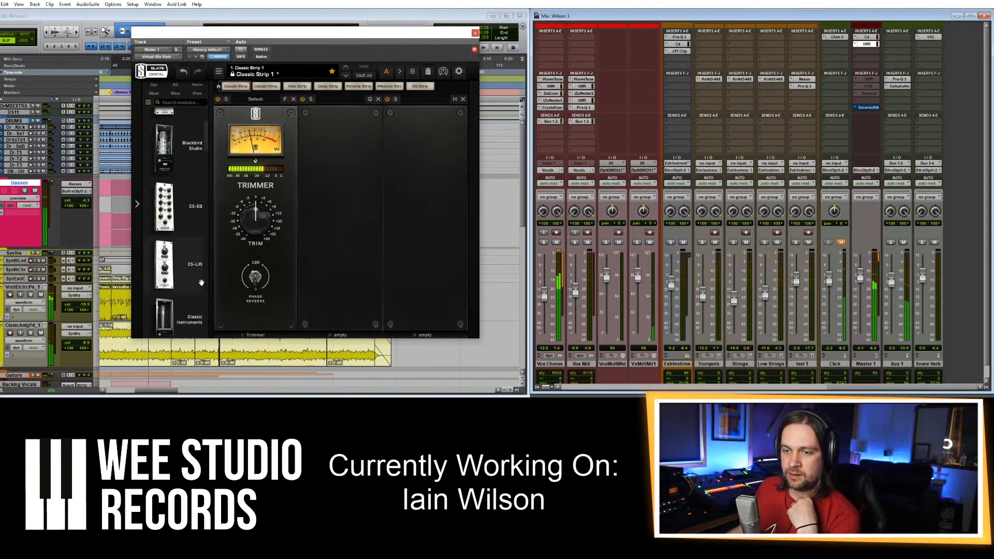
scroll(201, 282, "down", 5)
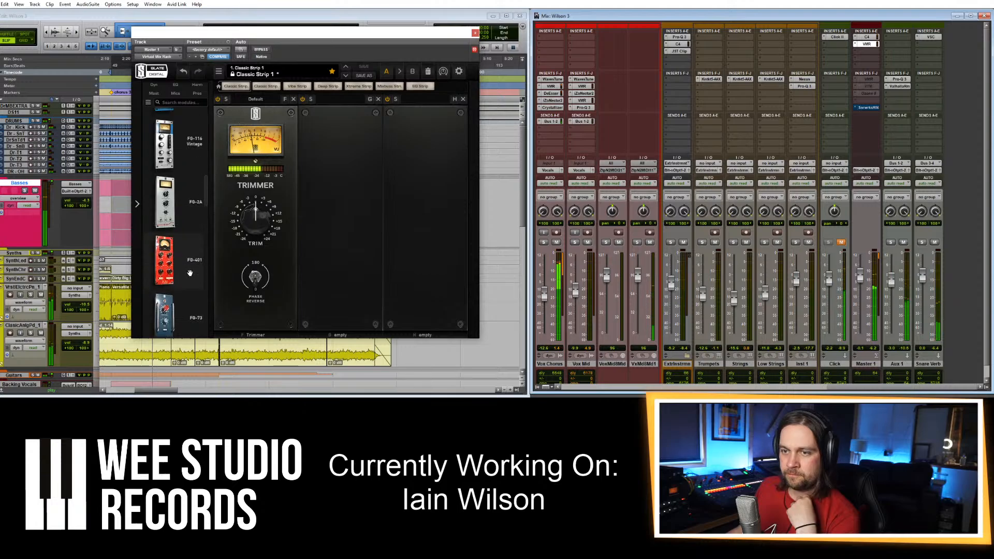
scroll(190, 272, "down", 8)
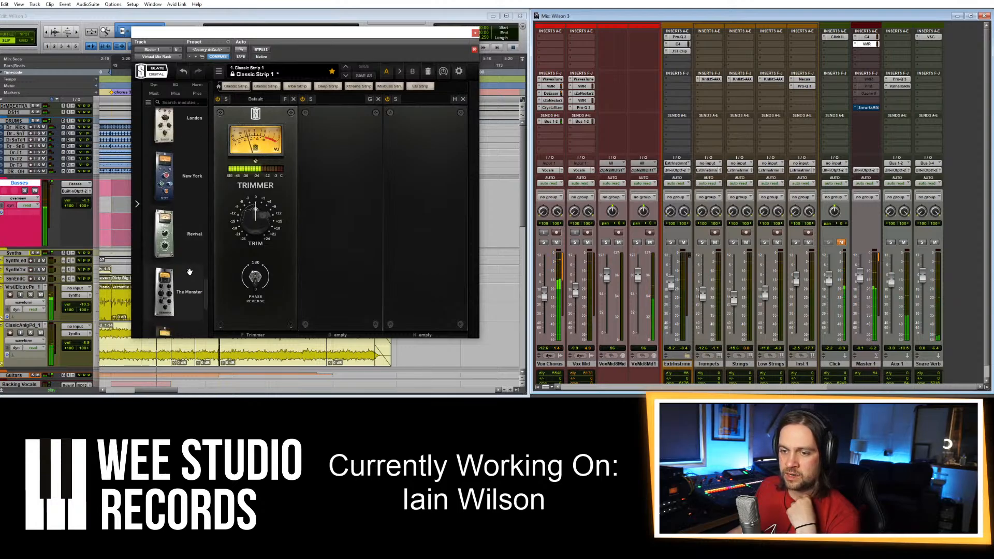
scroll(190, 272, "down", 2)
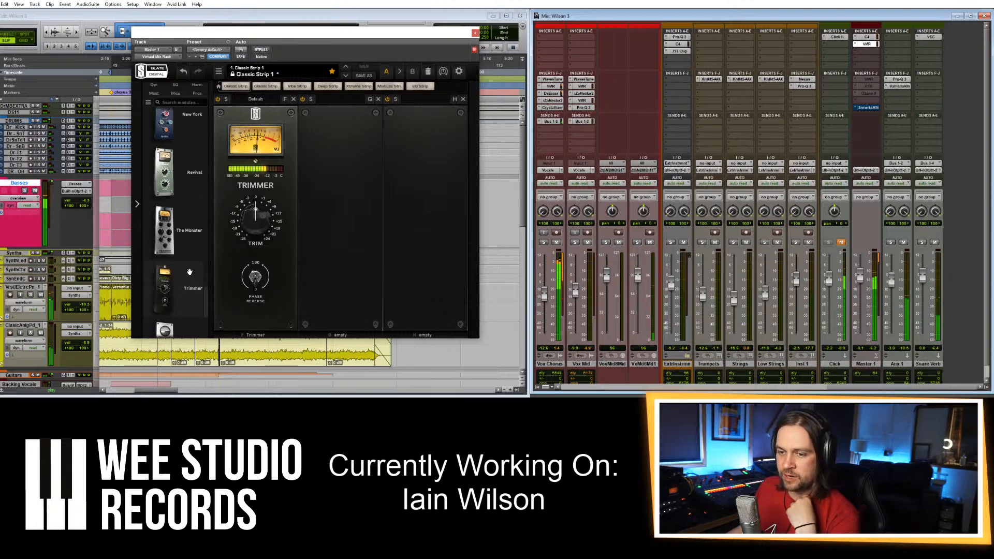
left_click(197, 86)
left_click_drag(165, 305, 231, 256)
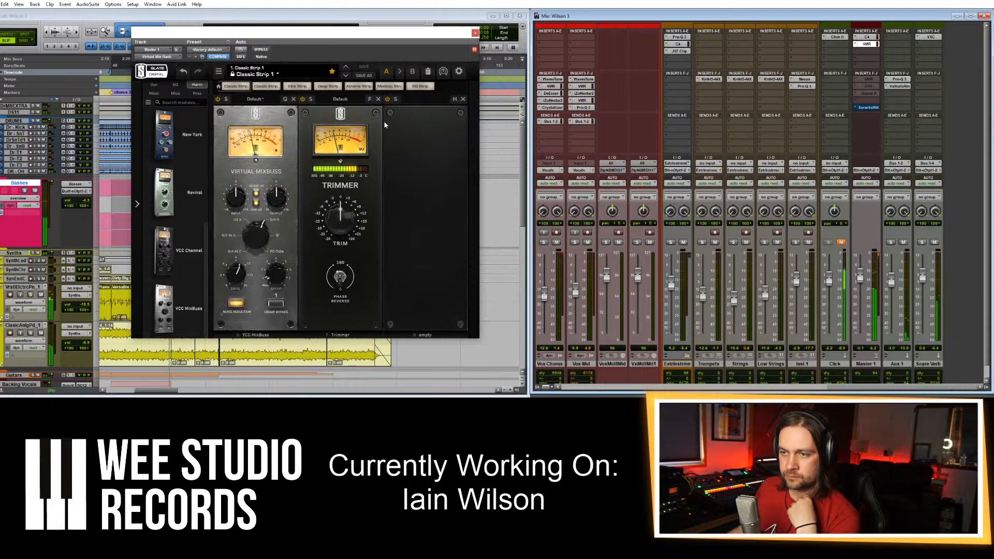
left_click(475, 33)
Insert a stereo VBC Rack in the third insert slot of the Master 1 track.
left_click(877, 54)
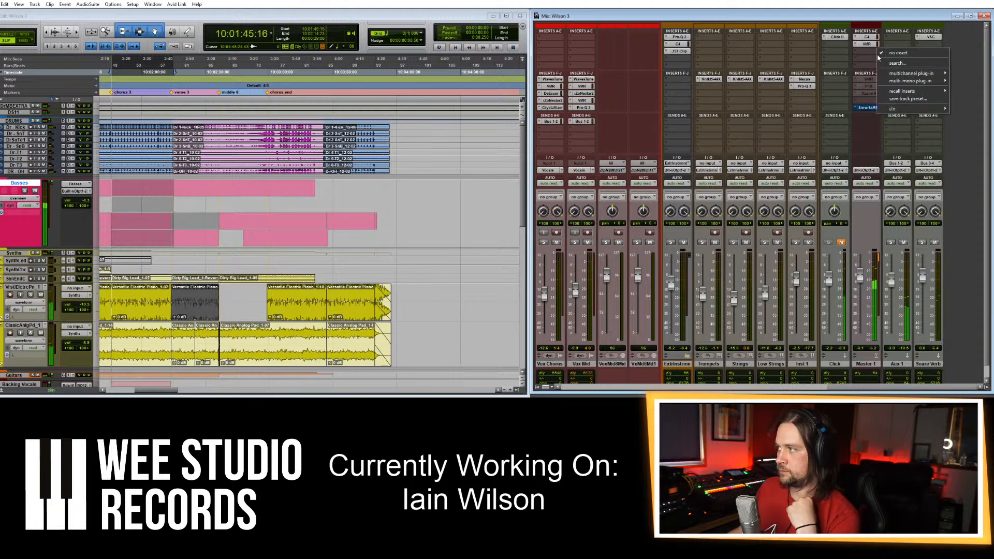
mouse_move(911, 73)
mouse_move(849, 81)
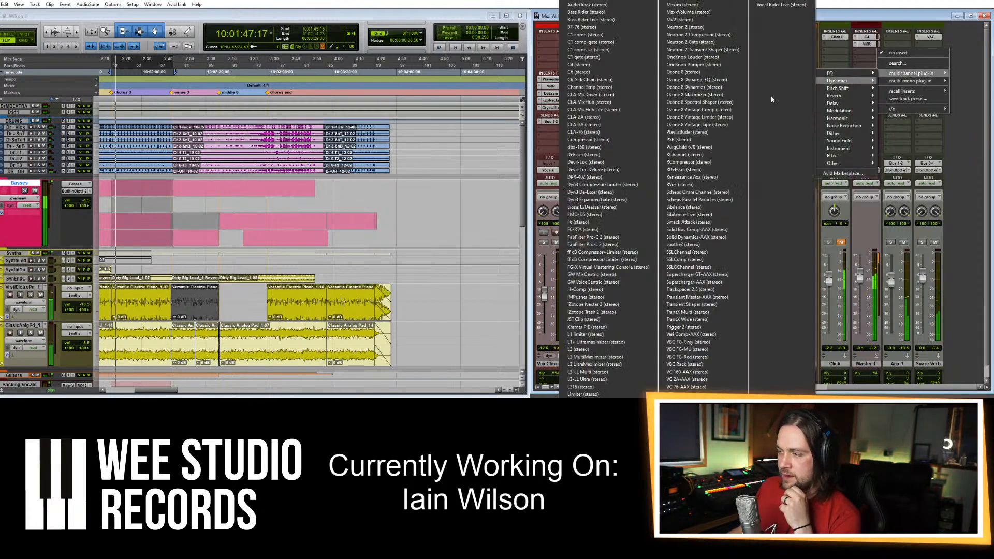
left_click(692, 364)
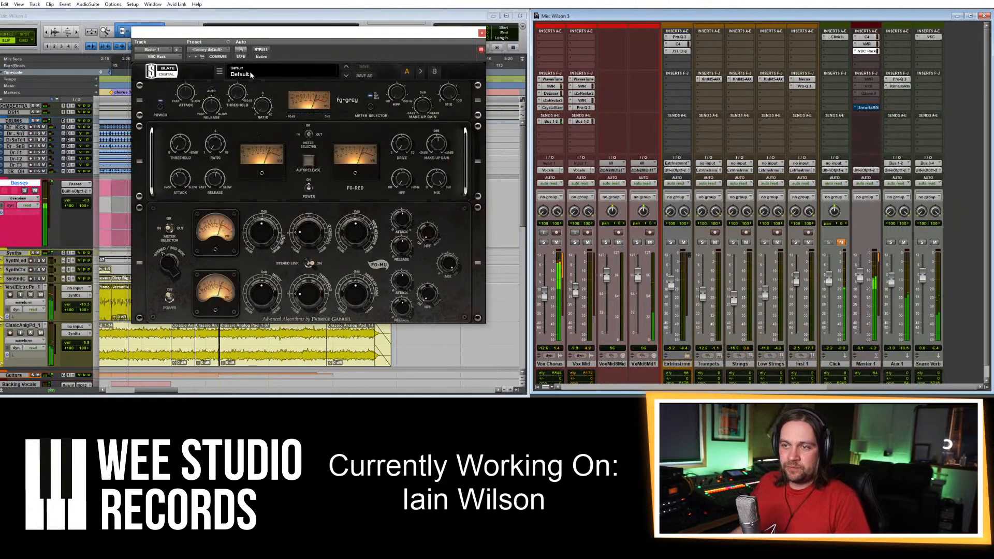
Compare the mix with the VBC Rack bypassed and active, and move its window clear of the timeline.
left_click(261, 50)
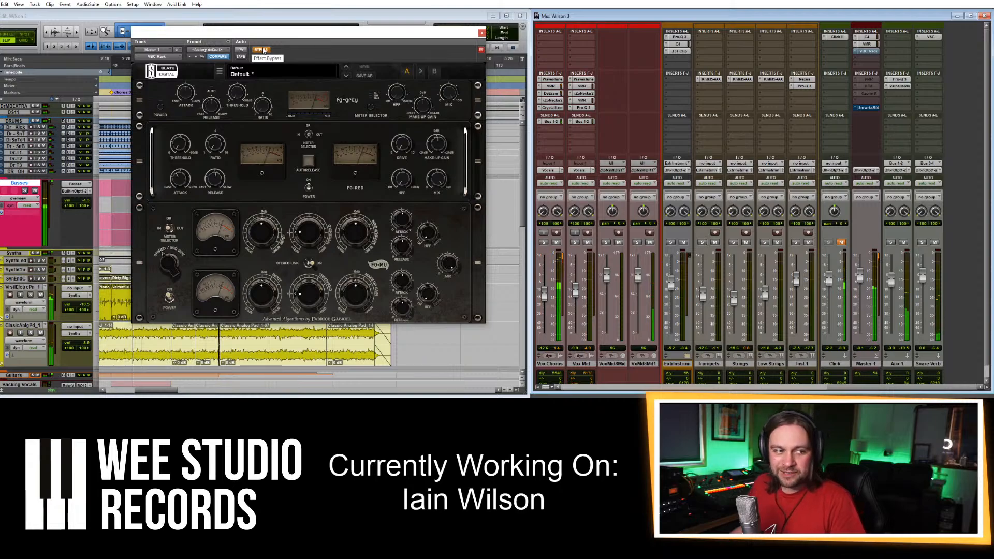
left_click(262, 49)
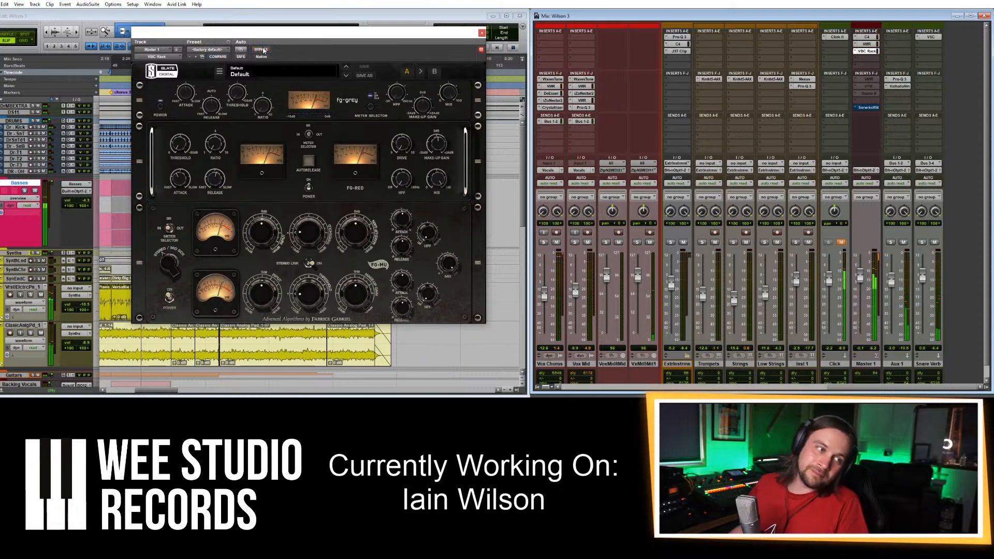
left_click(261, 50)
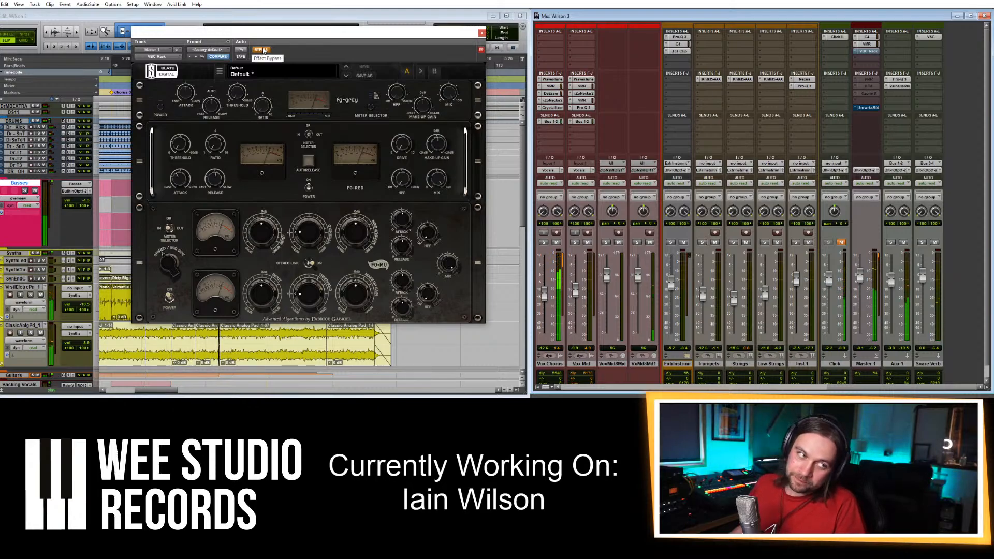
left_click(261, 50)
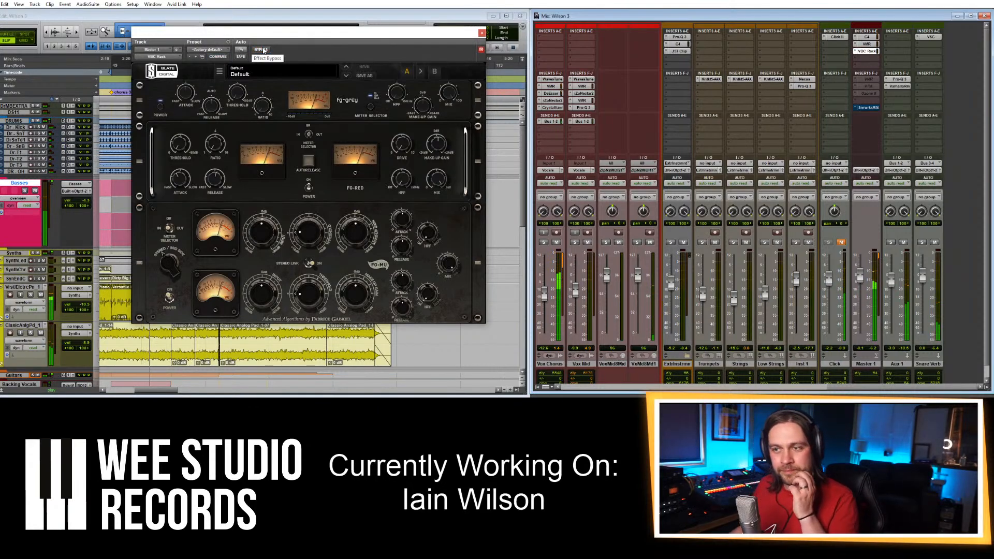
left_click_drag(264, 33, 584, 30)
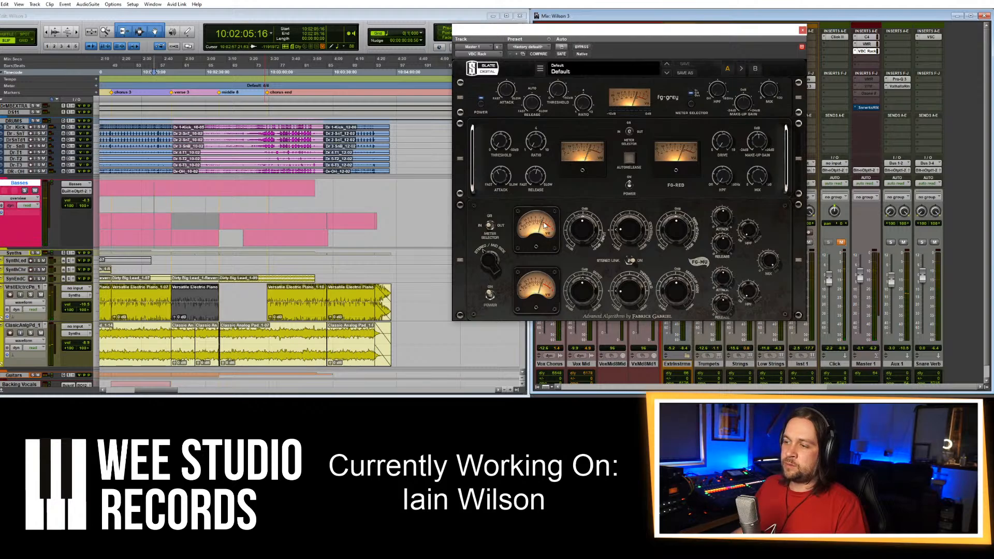
Play the song and adjust the FG-Grey ratio and the FG-Red ratio and threshold in the VBC Rack.
key("space")
left_click_drag(579, 104, 559, 70)
left_click_drag(536, 145, 540, 108)
left_click_drag(503, 140, 507, 118)
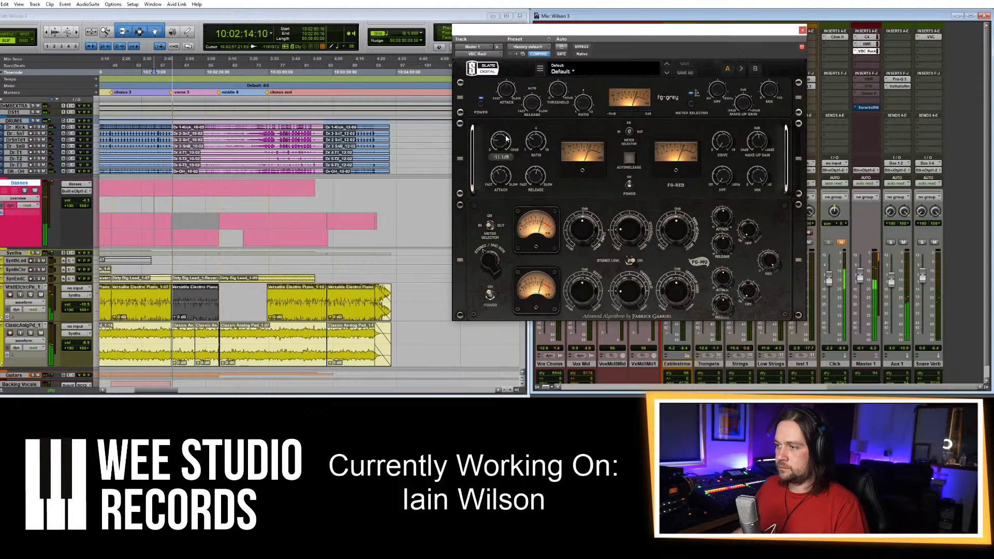
Replay chorus 3, adjust the FG-MU threshold in the VBC Rack, and close the plug-in.
left_click(131, 298)
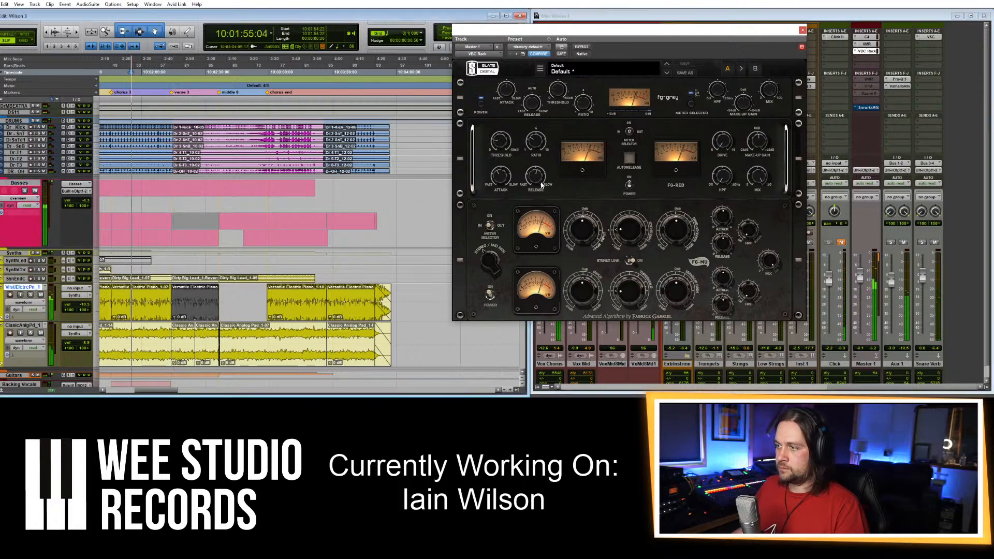
left_click_drag(640, 231, 643, 214)
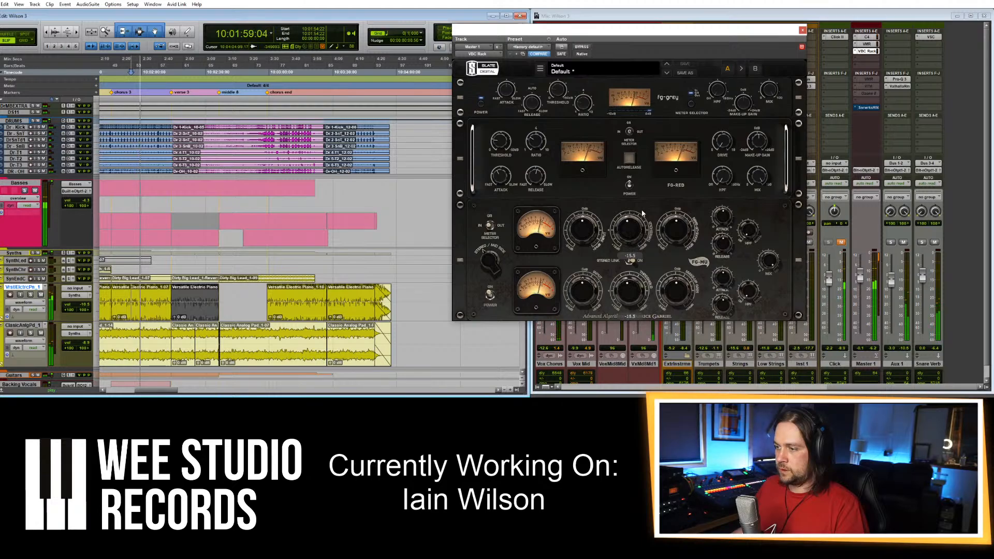
key("space")
left_click(802, 30)
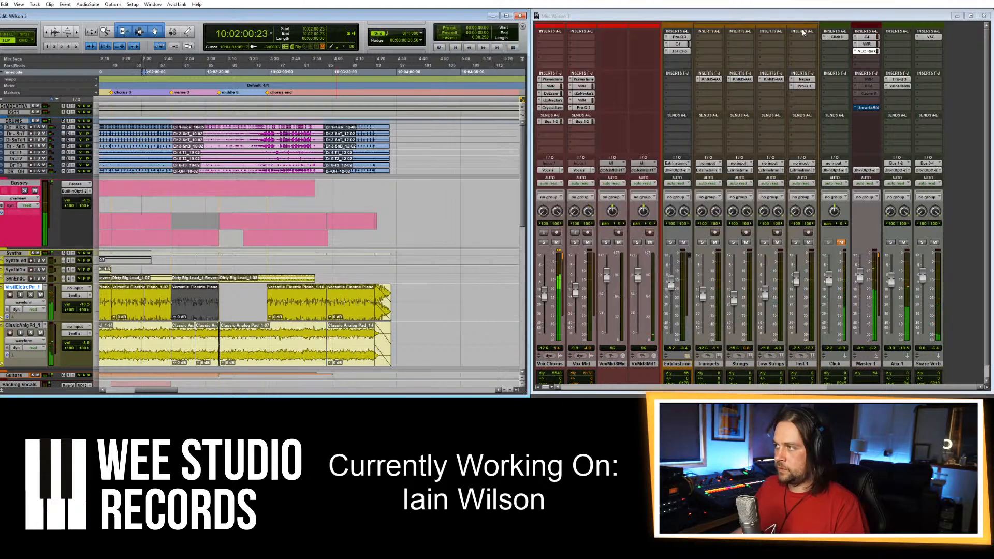
Search the plug-ins for "kram" and insert a stereo Kramer PIE in the fourth insert slot of Master 1.
left_click(855, 58)
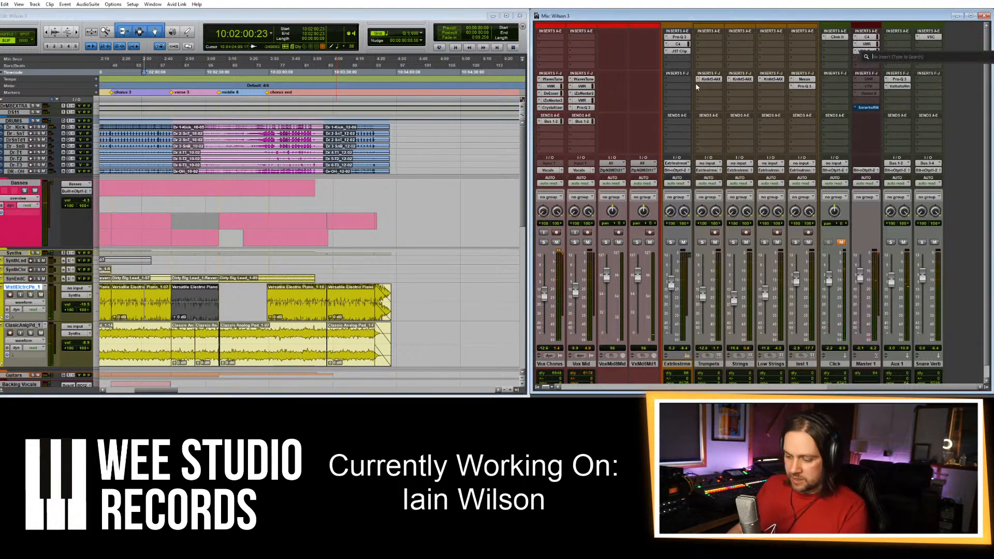
type("kram")
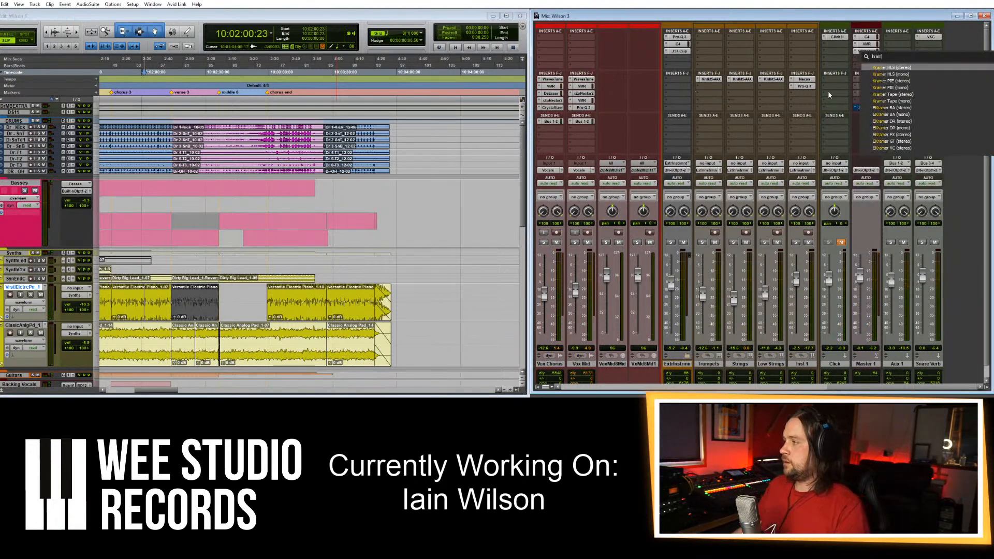
left_click(892, 80)
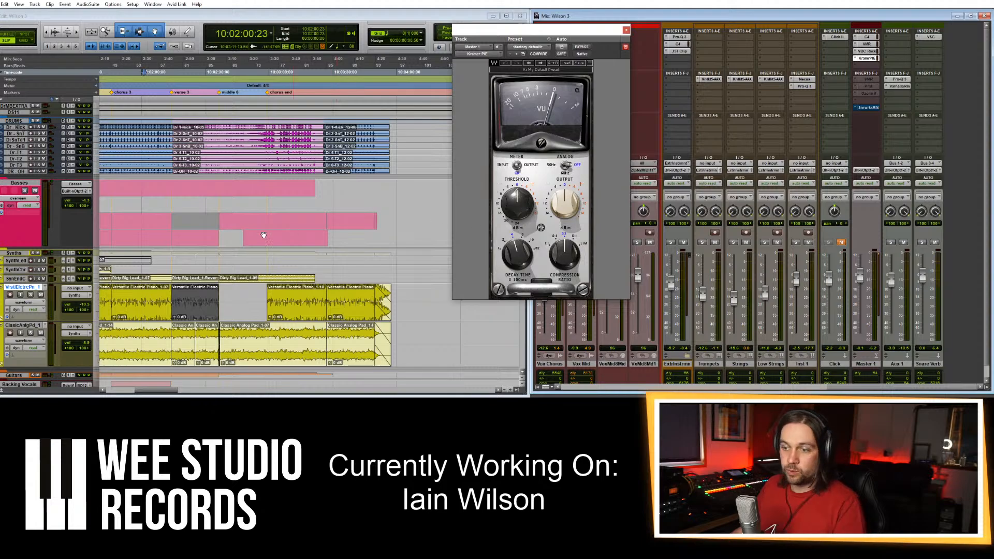
Play a selected passage of the chorus end section through the Kramer PIE, and close the plug-in.
left_click_drag(133, 300, 159, 299)
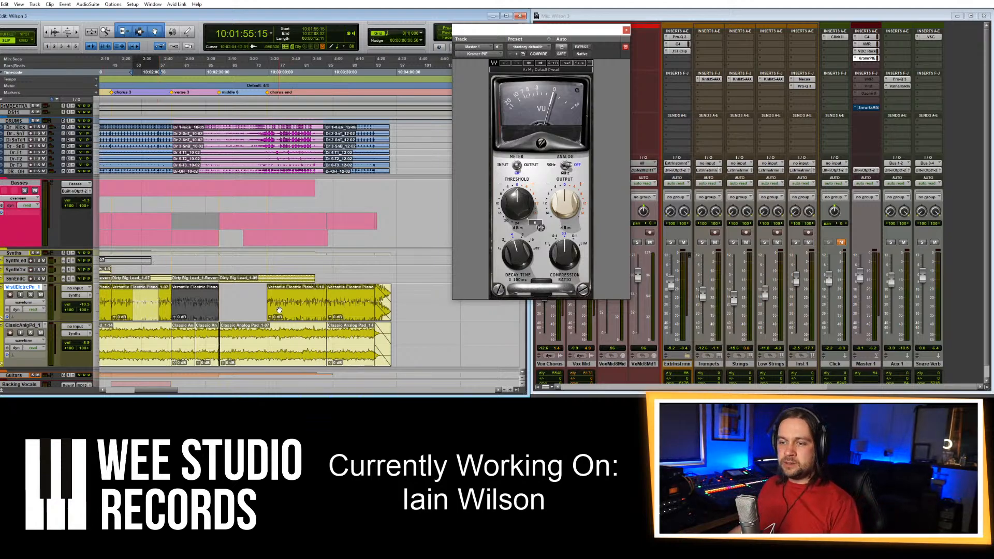
left_click_drag(279, 293, 320, 299)
key("space")
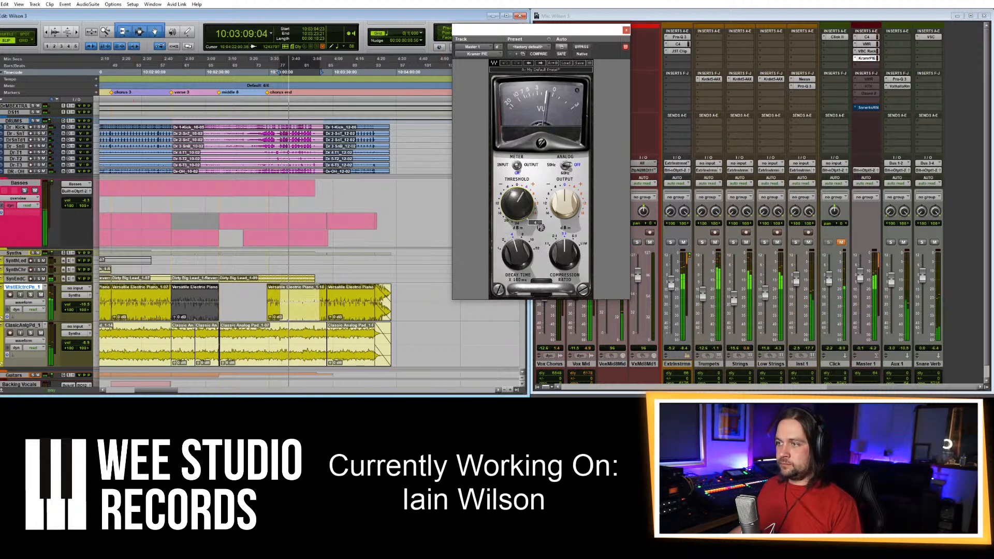
left_click(626, 30)
Select the Versatile Electric Piano clip at the start of the chorus end section.
left_click(871, 66)
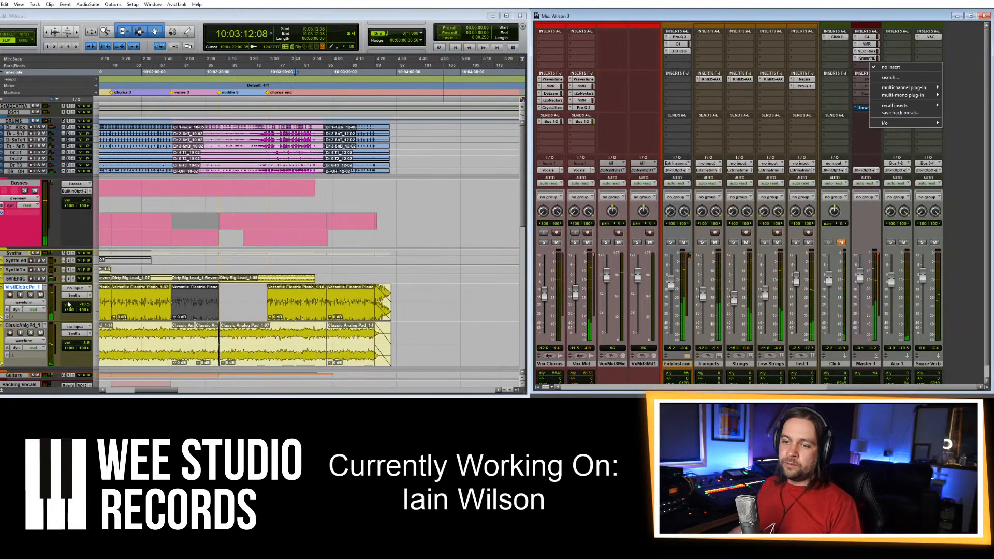
left_click(124, 294)
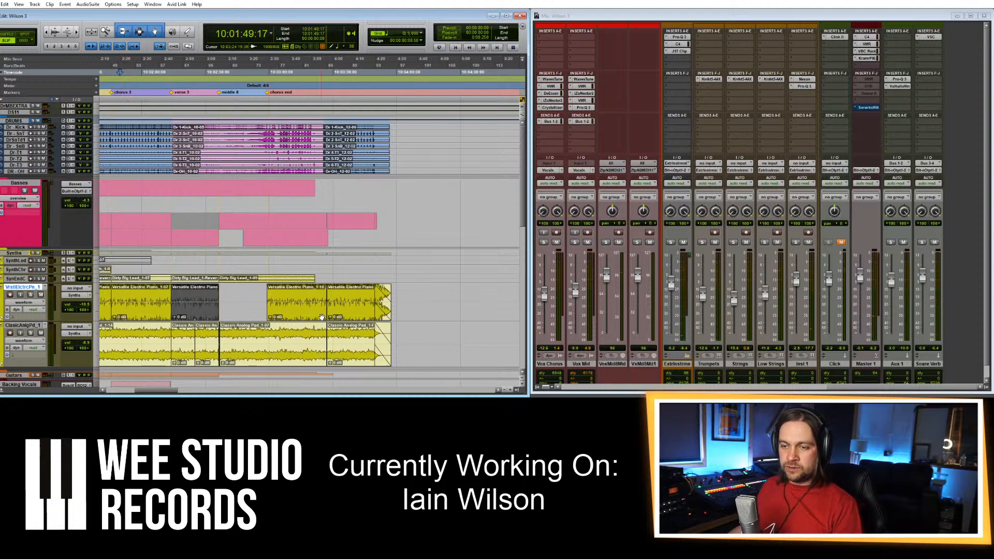
left_click(291, 316)
Remove the four old plug-ins from insert slots F, G, H and J of the Master 1 track.
right_click(876, 77)
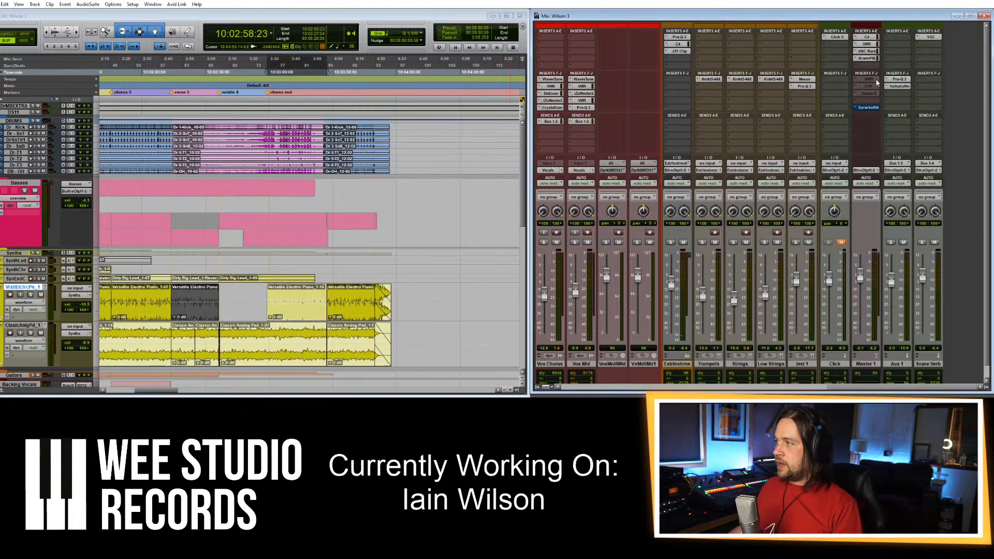
left_click(880, 35)
left_click(857, 79)
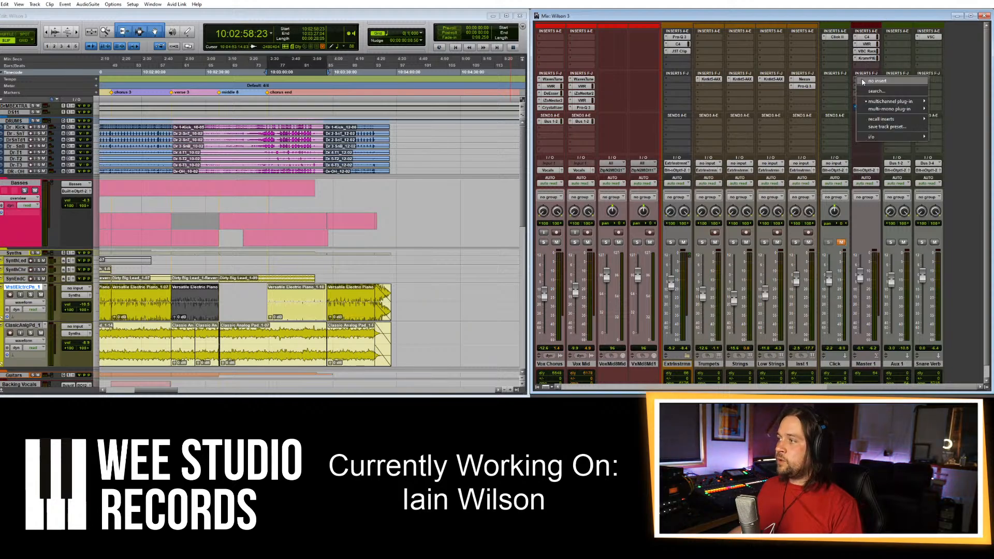
left_click(862, 80)
left_click(856, 86)
left_click(861, 88)
left_click(856, 93)
left_click(860, 95)
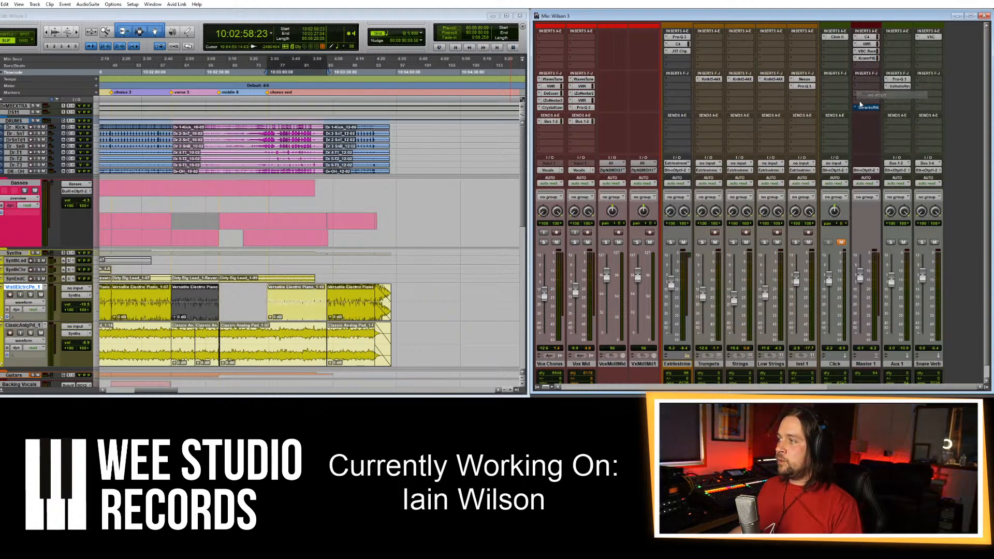
left_click(857, 107)
left_click(859, 109)
Insert a stereo Ozone 8 in the fifth insert slot of the Master 1 track.
left_click(871, 65)
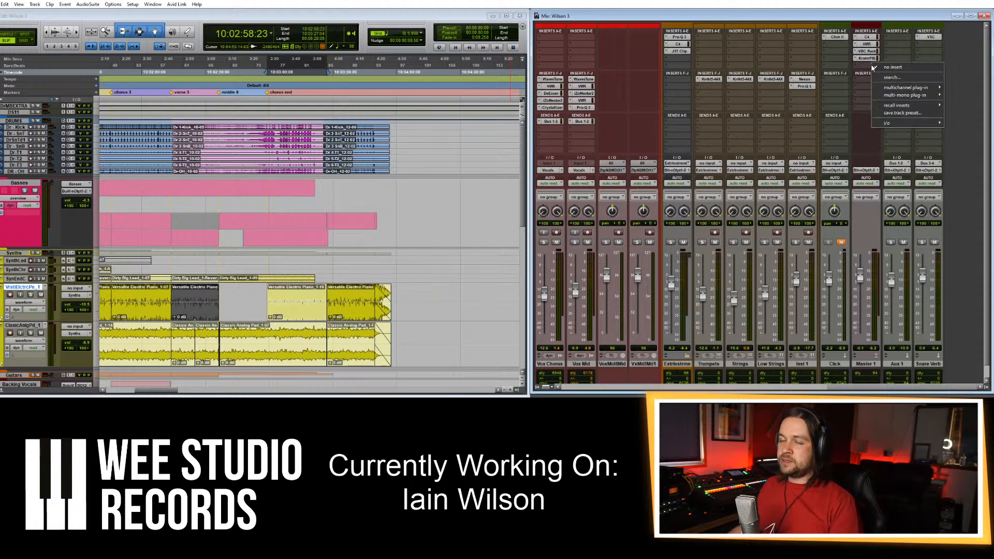
left_click(875, 27)
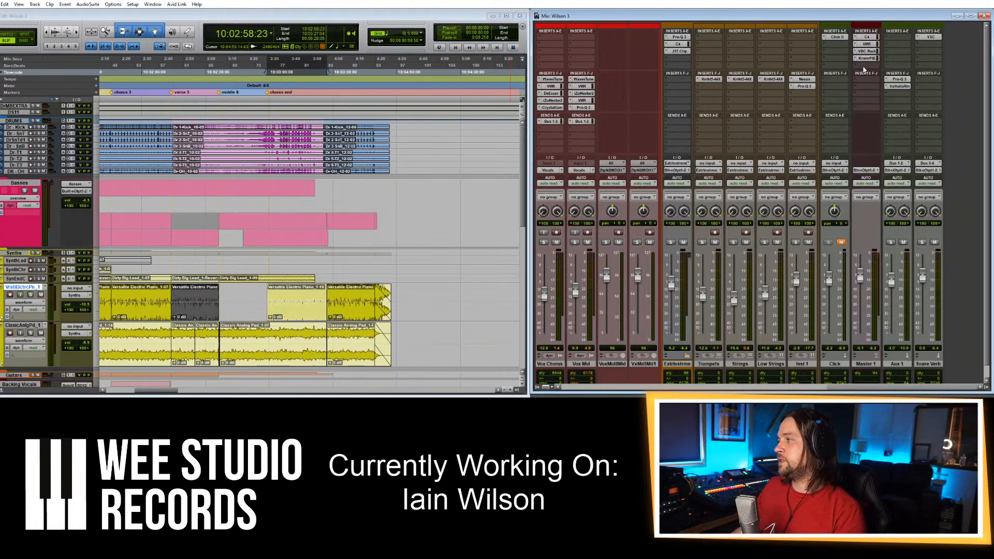
left_click(864, 69)
mouse_move(898, 88)
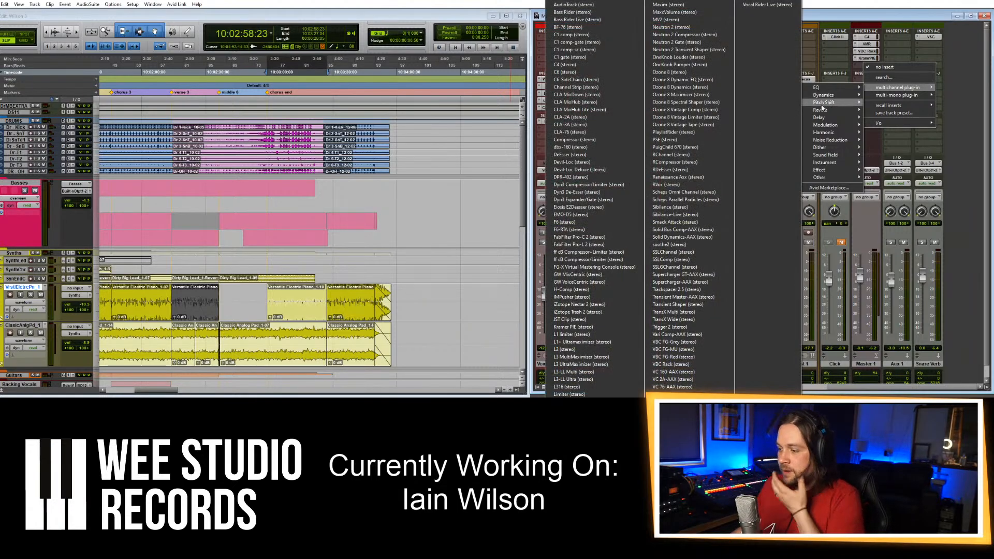
left_click(685, 74)
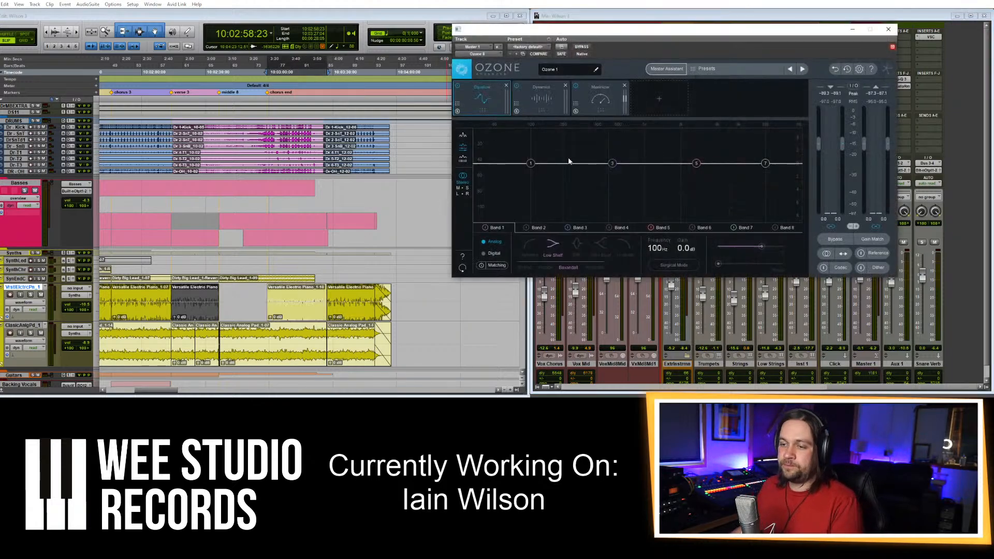
Run Ozone's Master Assistant on the playing chorus end section with CD target and Medium intensity, accept its settings, and enable Dither.
left_click(665, 71)
left_click(679, 165)
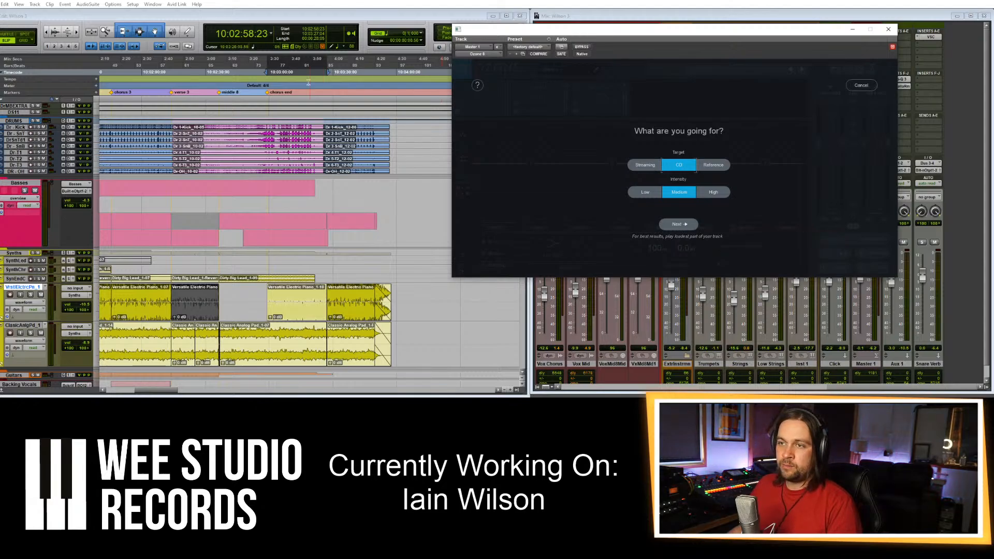
left_click(442, 299)
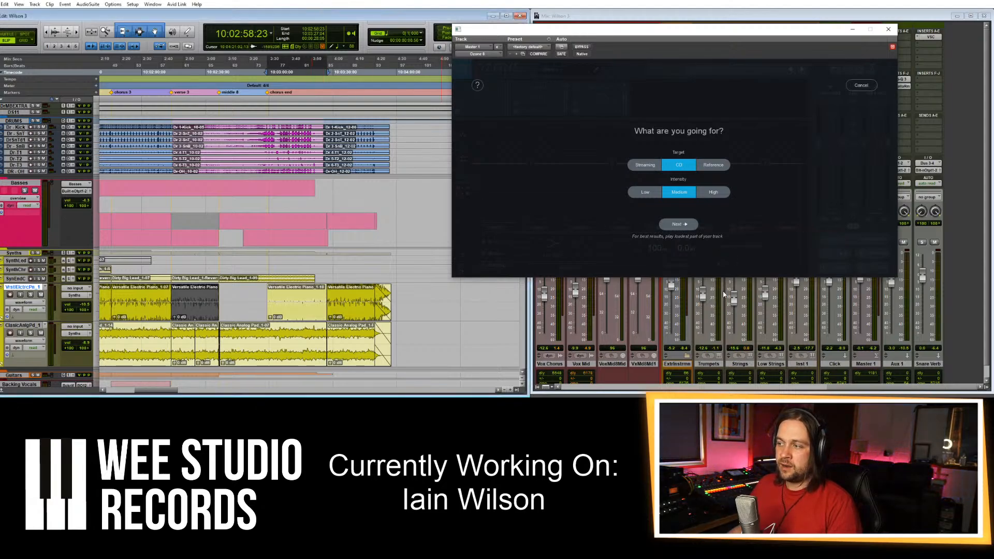
key("space")
left_click(687, 226)
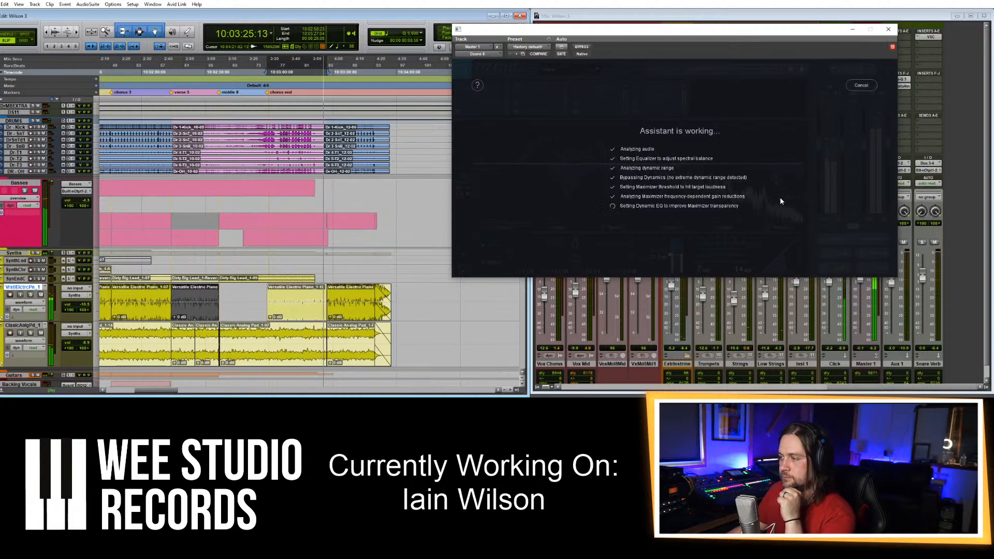
left_click(678, 224)
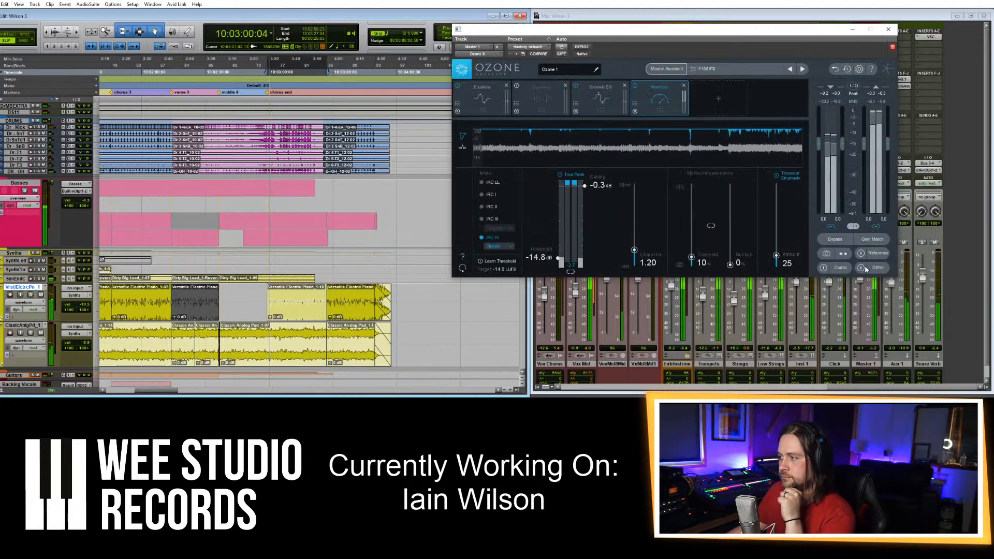
key("space")
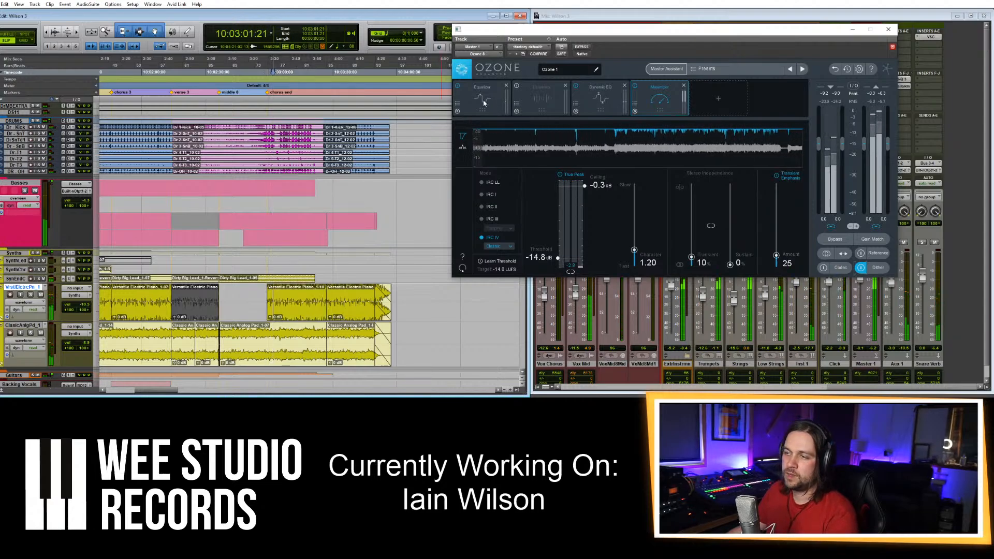
Examine the Equalizer, Dynamic EQ and Dynamics modules in Ozone, and move its window clear of the Master 1 inserts.
left_click(483, 99)
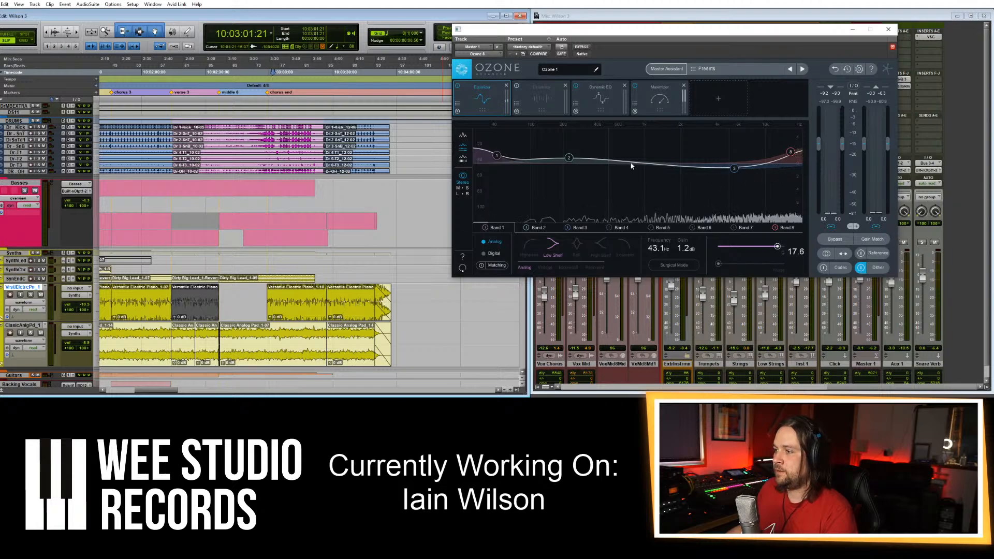
left_click(600, 104)
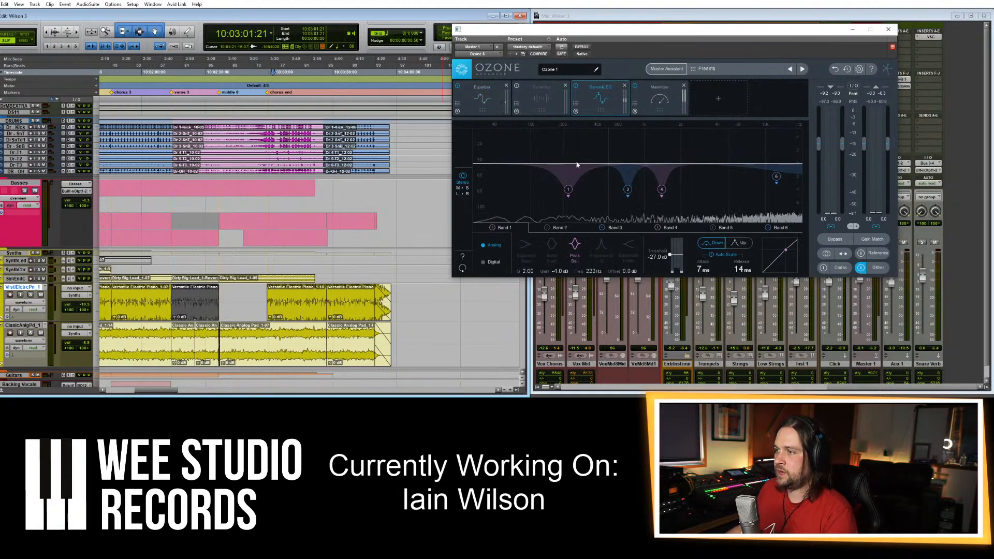
left_click(541, 100)
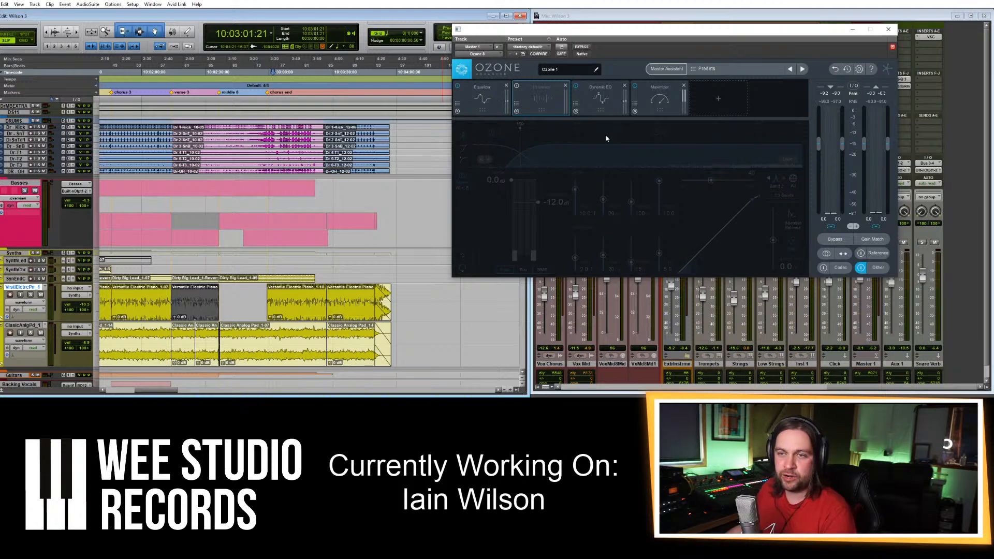
left_click_drag(806, 32, 737, 33)
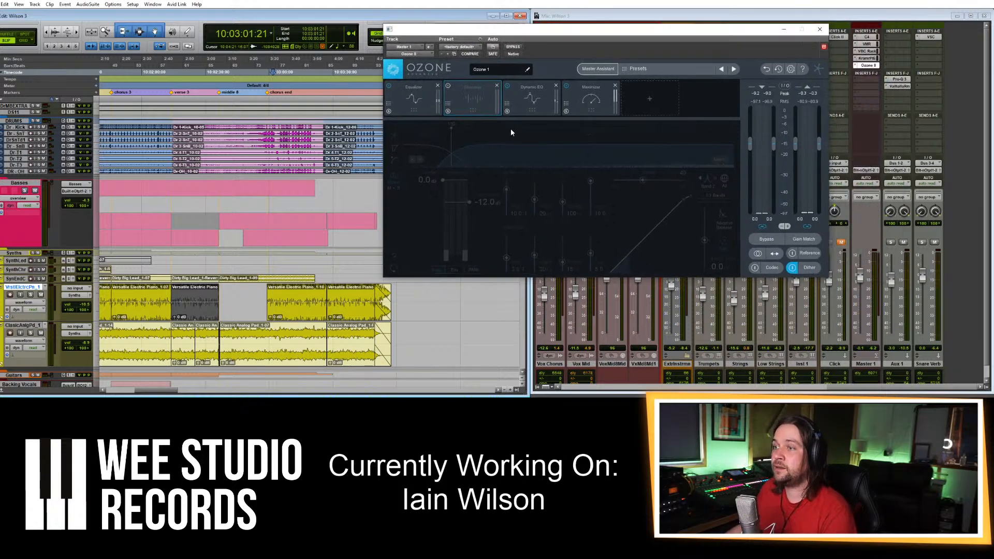
Examine the Dynamic EQ and Maximizer modules in Ozone, and close its window.
left_click(537, 94)
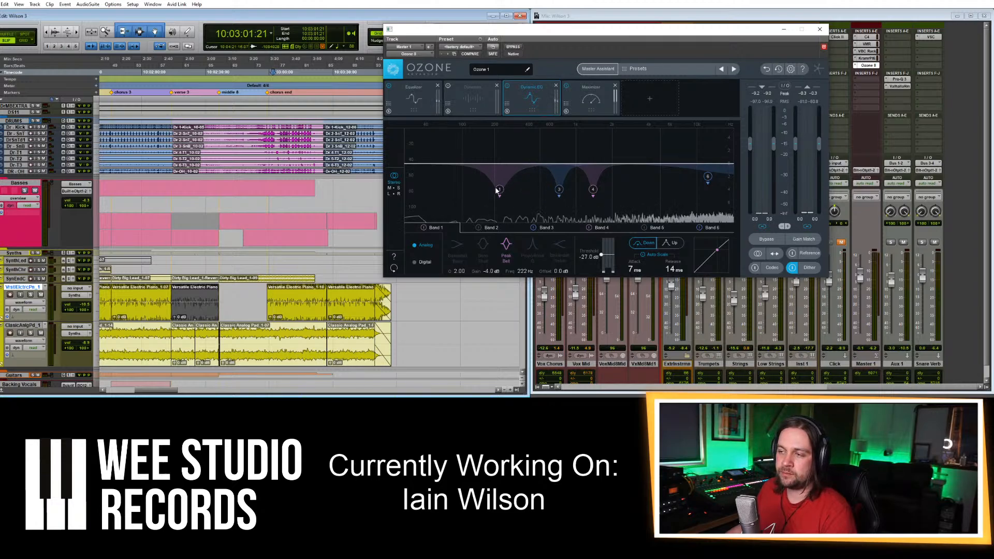
left_click(596, 112)
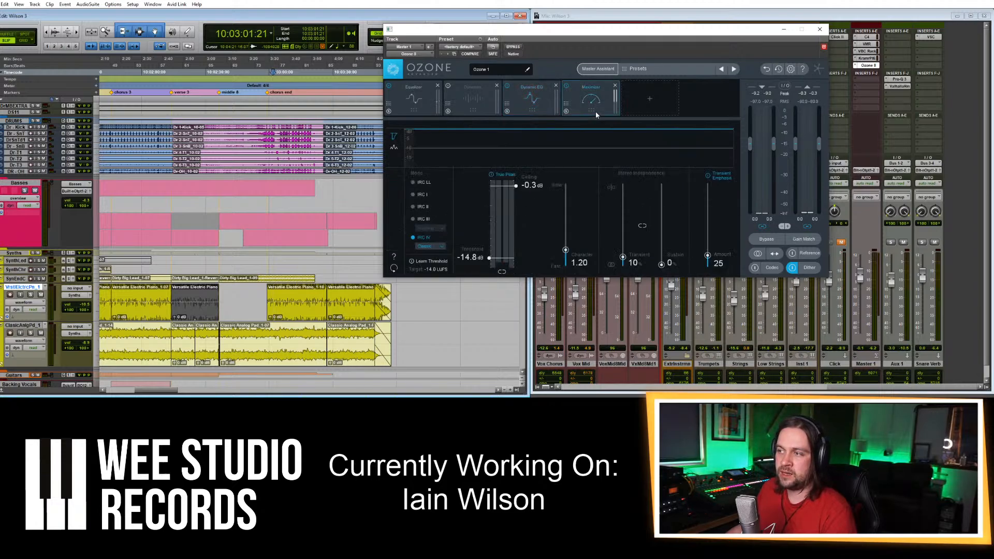
left_click(820, 30)
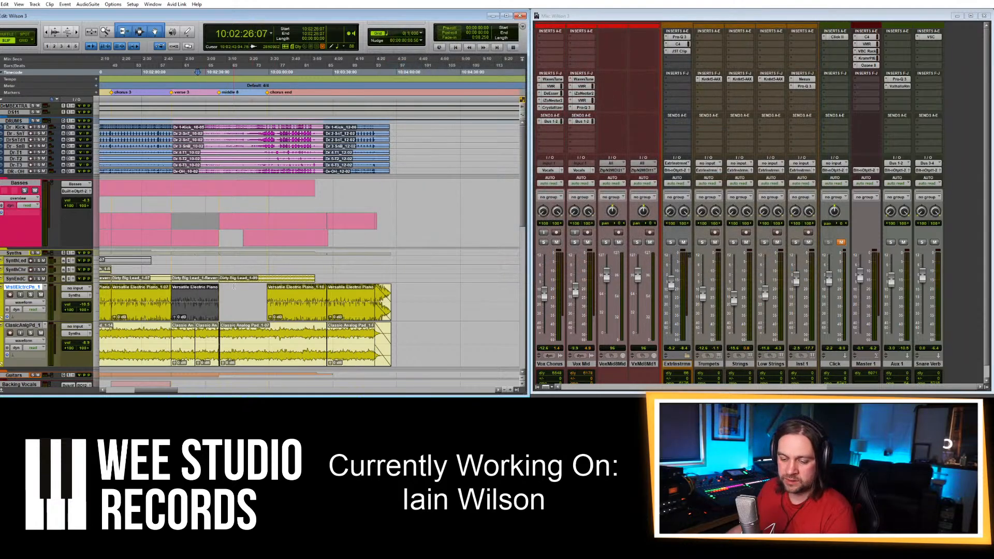
Play the song from just before the START marker.
key("ctrl+bracketleft")
key("ctrl+bracketleft")
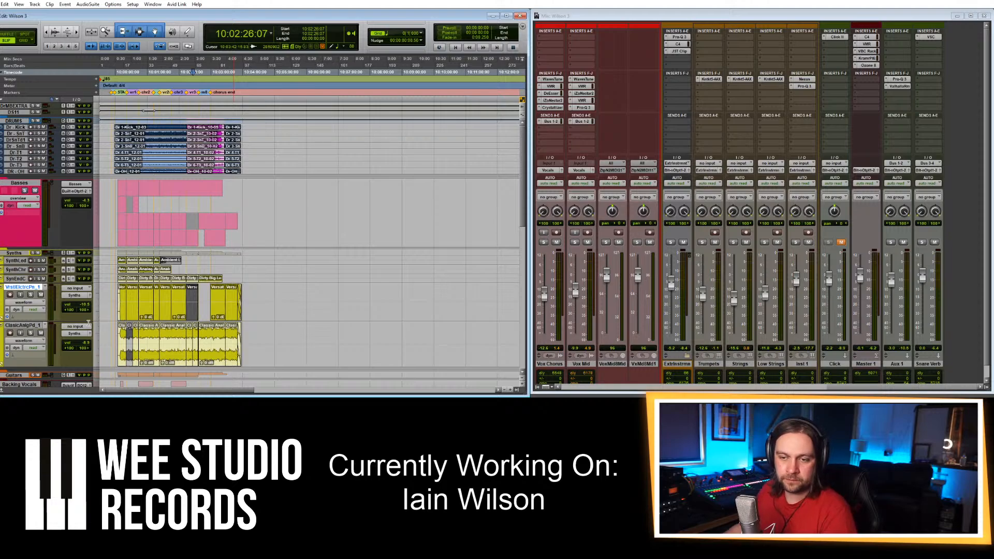
left_click(128, 297)
key("ctrl+bracketright")
key("ctrl+bracketright")
key("ctrl+bracketright")
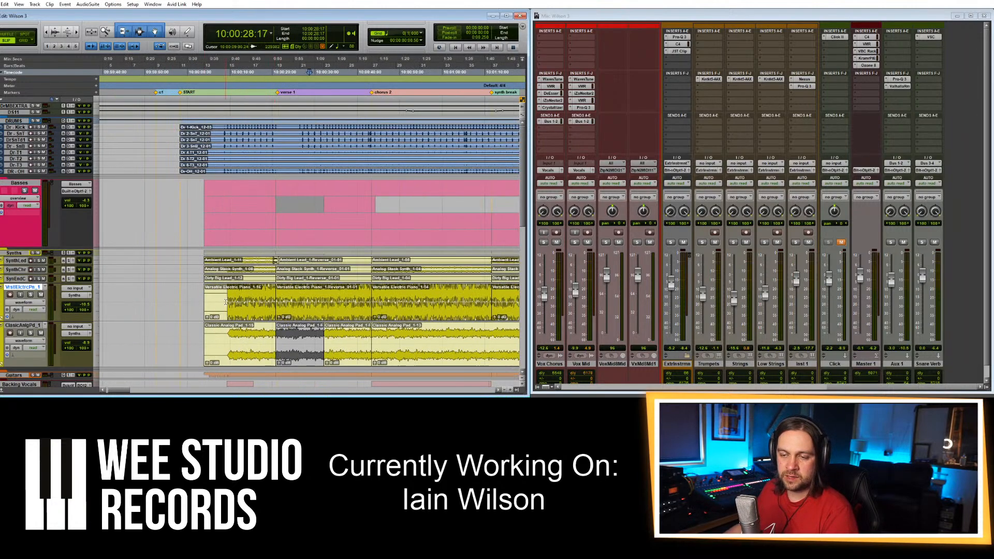
key("space")
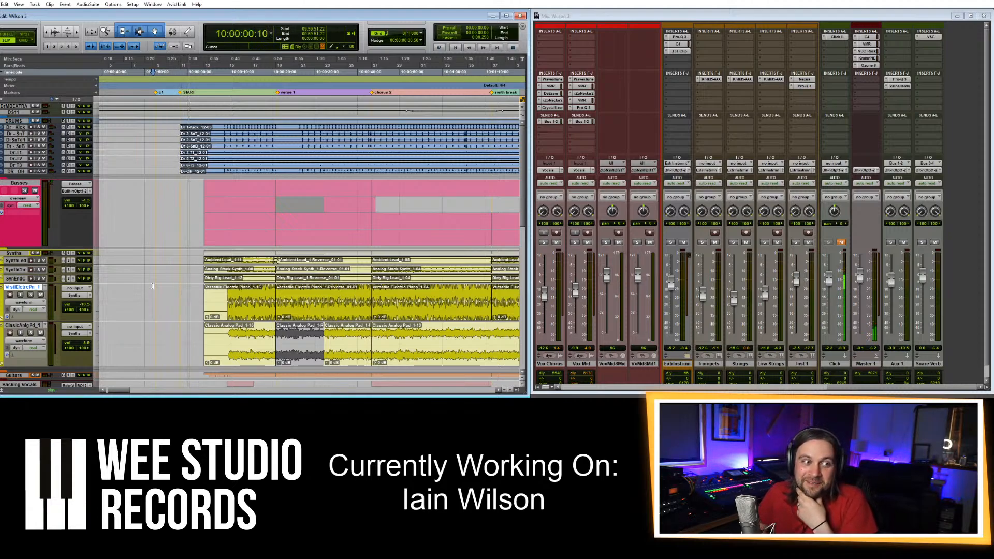
Listen through the intro and verse 1 while checking the Synth Lead and Synth Chords clips and the drum channels' levels in the mixer.
scroll(171, 287, "down", 1)
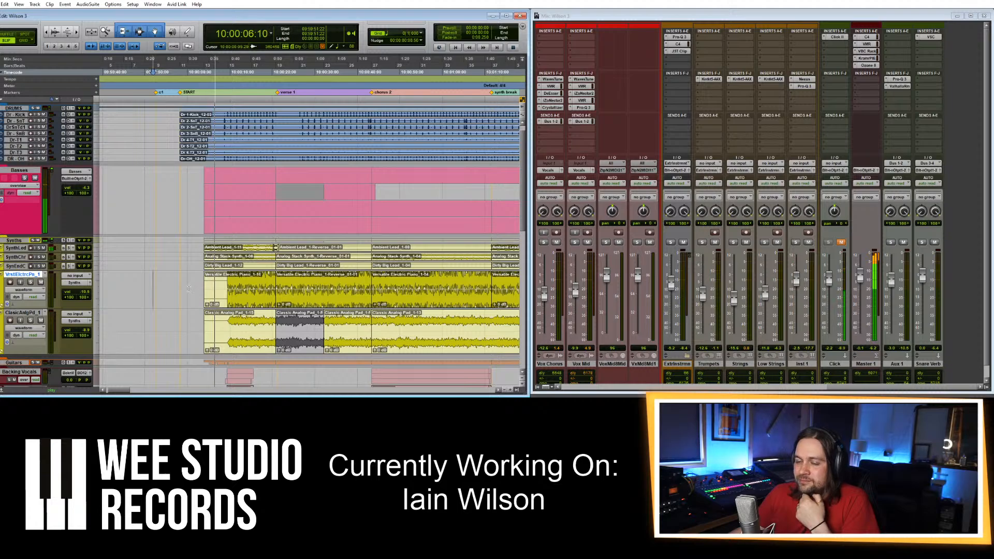
left_click(256, 252)
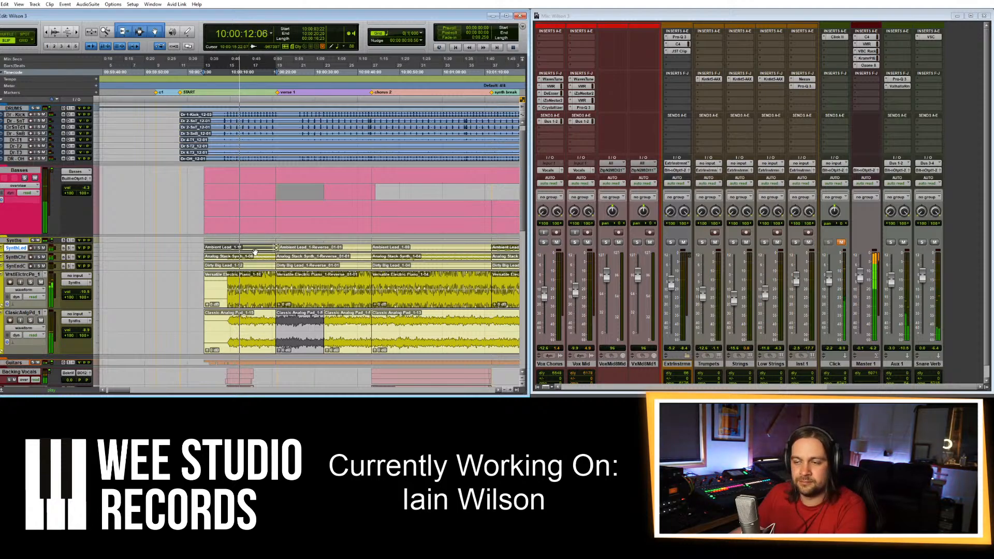
scroll(248, 298, "right", 2)
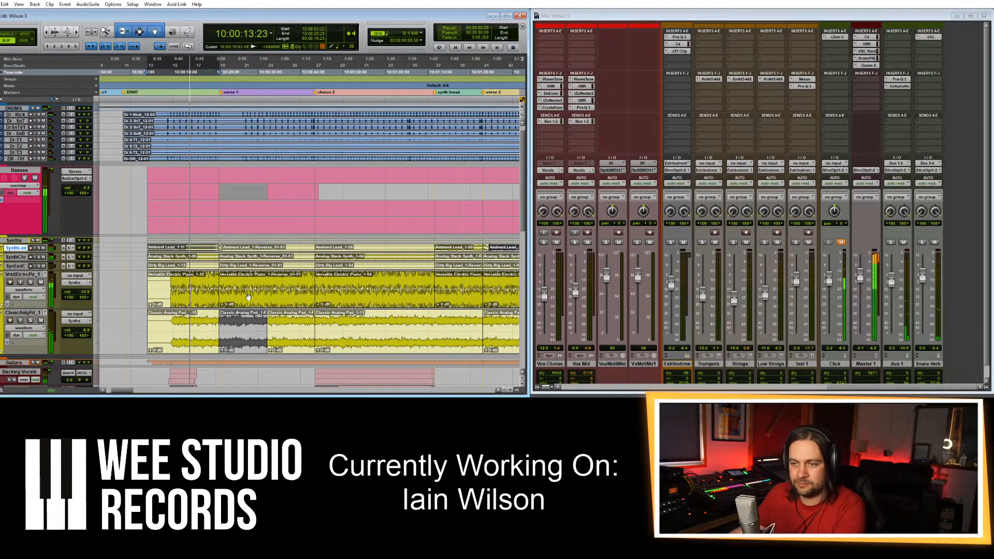
left_click(205, 262)
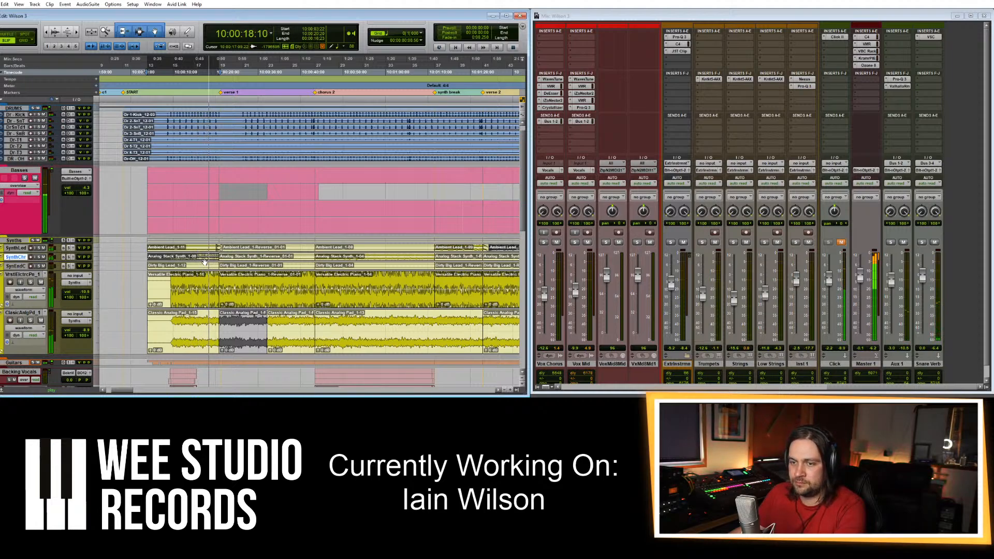
left_click(350, 260)
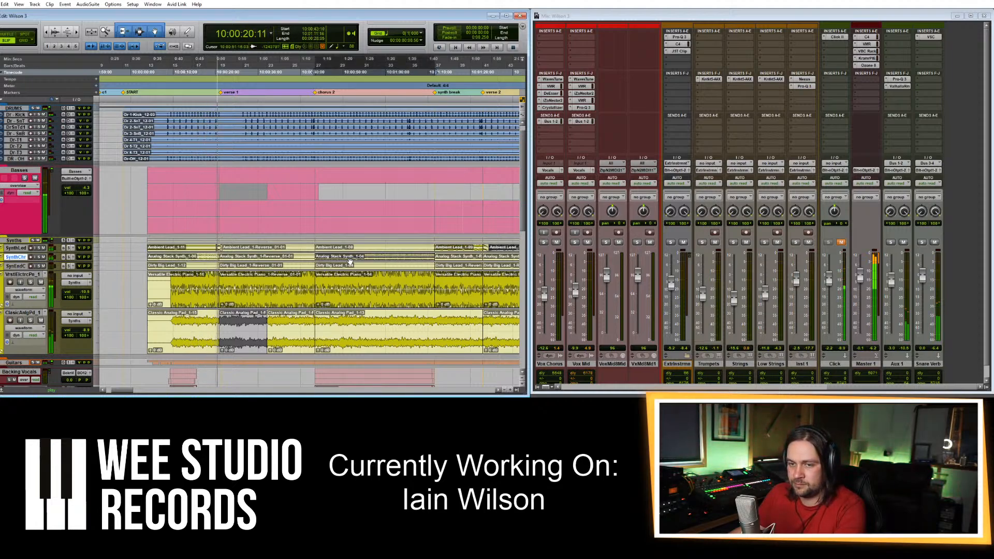
scroll(348, 282, "right", 3)
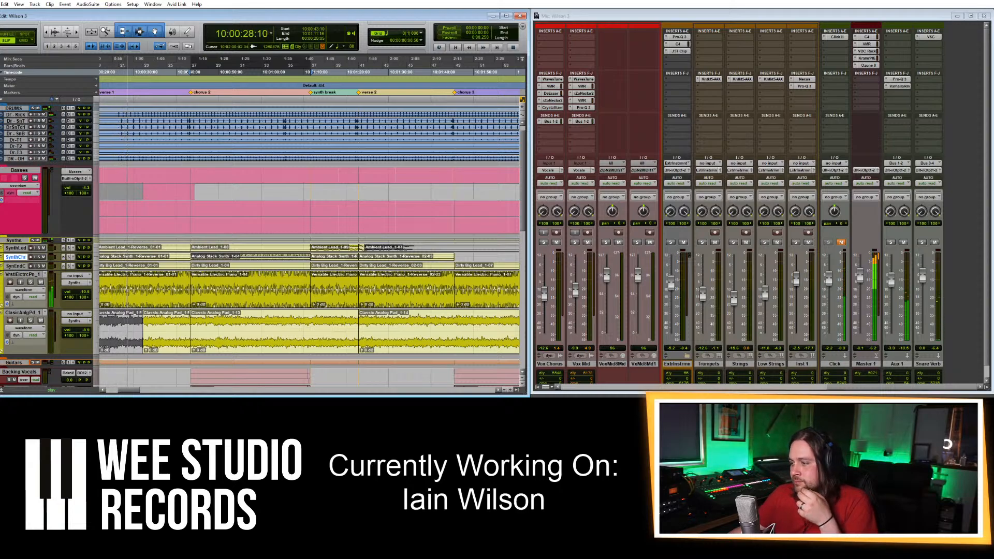
left_click_drag(836, 388, 593, 391)
left_click_drag(571, 283, 605, 276)
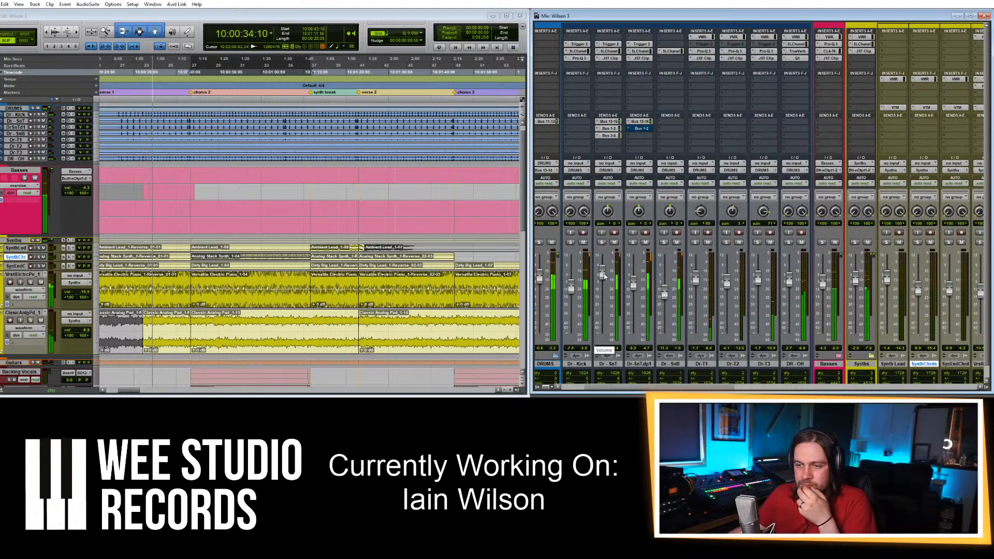
Insert a stereo FabFilter Pro-Q 3 on the Synth Chords track and add a bell cut of about 2.5 dB near 2.6 kHz.
left_click(259, 262)
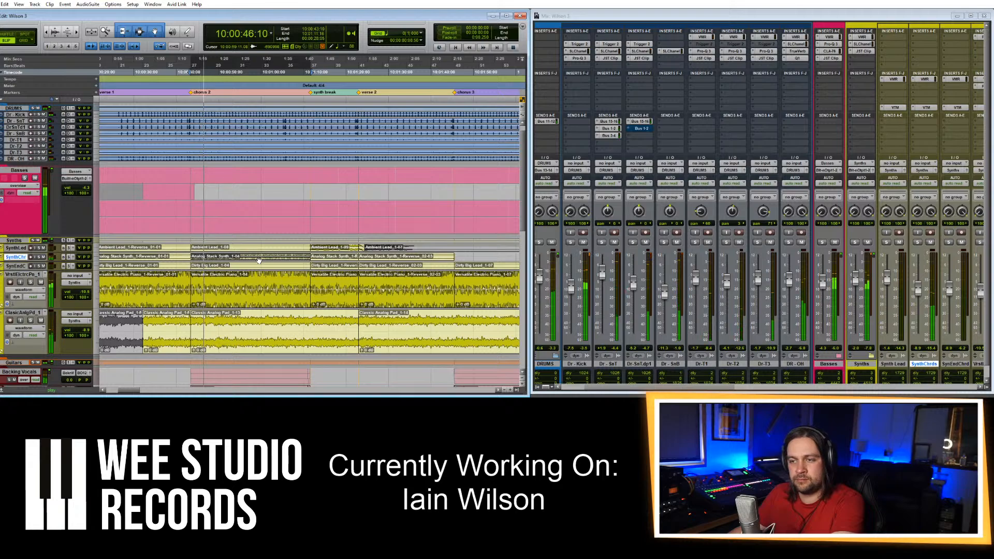
scroll(792, 391, "right", 6)
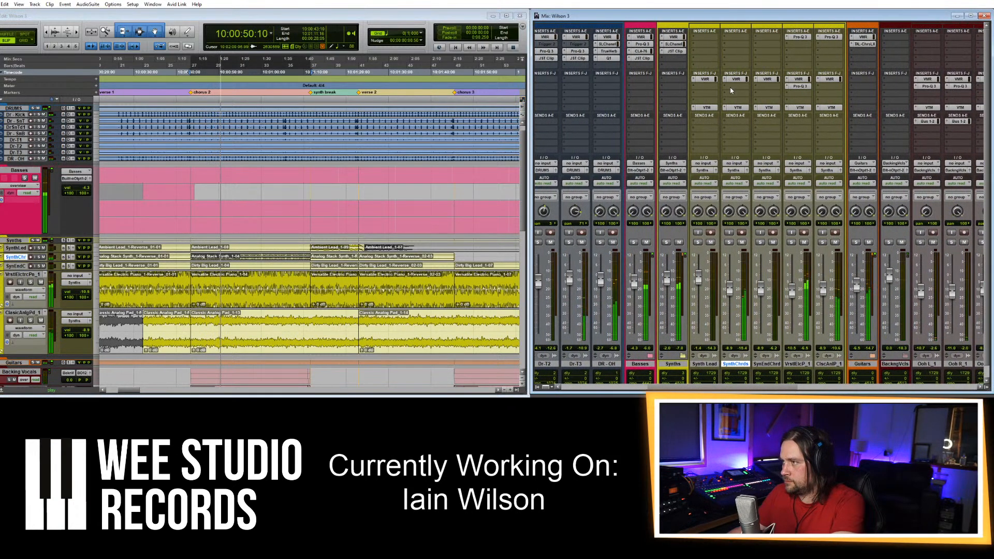
left_click(740, 39)
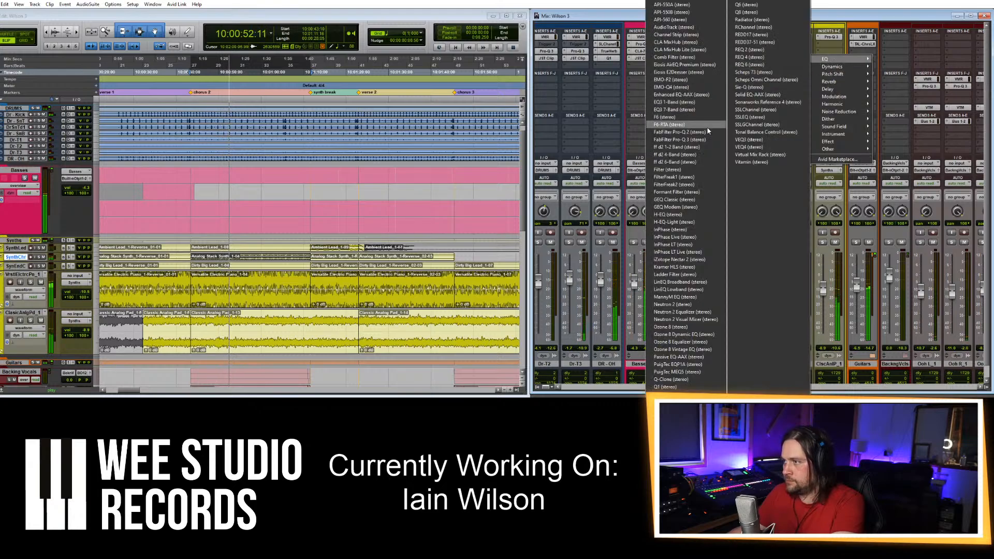
left_click(691, 140)
mouse_move(624, 148)
left_mouse_down()
mouse_move(621, 191)
mouse_move(619, 161)
left_mouse_up()
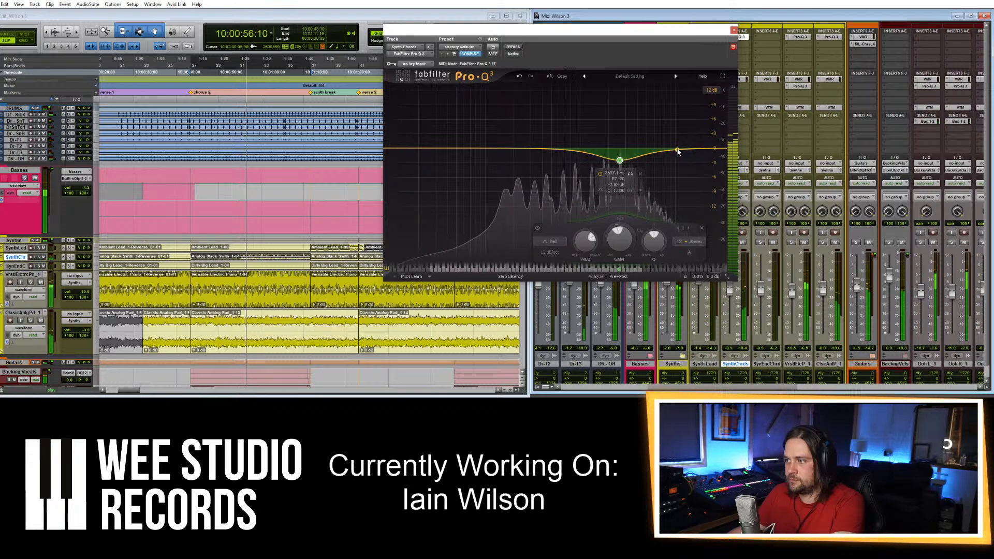
Add a high-frequency boost to the Synth Chords EQ, make its upper-mid cut shallower, and close the plug-in.
left_click_drag(681, 149, 681, 125)
mouse_move(620, 161)
left_mouse_down()
mouse_move(619, 104)
mouse_move(657, 91)
mouse_move(646, 162)
mouse_move(584, 100)
mouse_move(545, 122)
mouse_move(617, 89)
mouse_move(620, 182)
mouse_move(620, 155)
left_mouse_up()
left_click_drag(622, 223, 681, 113)
left_click(733, 30)
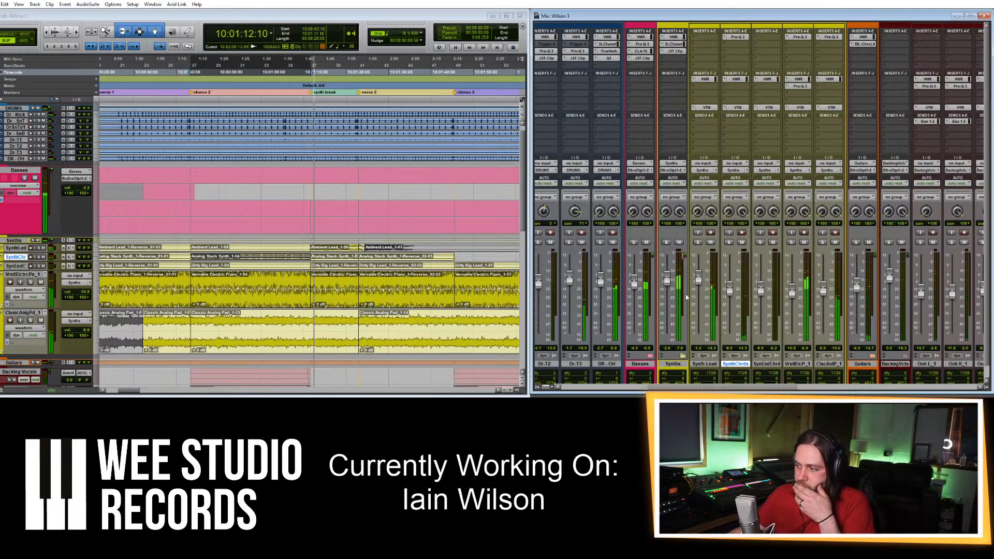
Adjust the low cut in the Basses track's FabFilter Pro-Q 3 to about 39 Hz and close the plug-in.
left_click(342, 251)
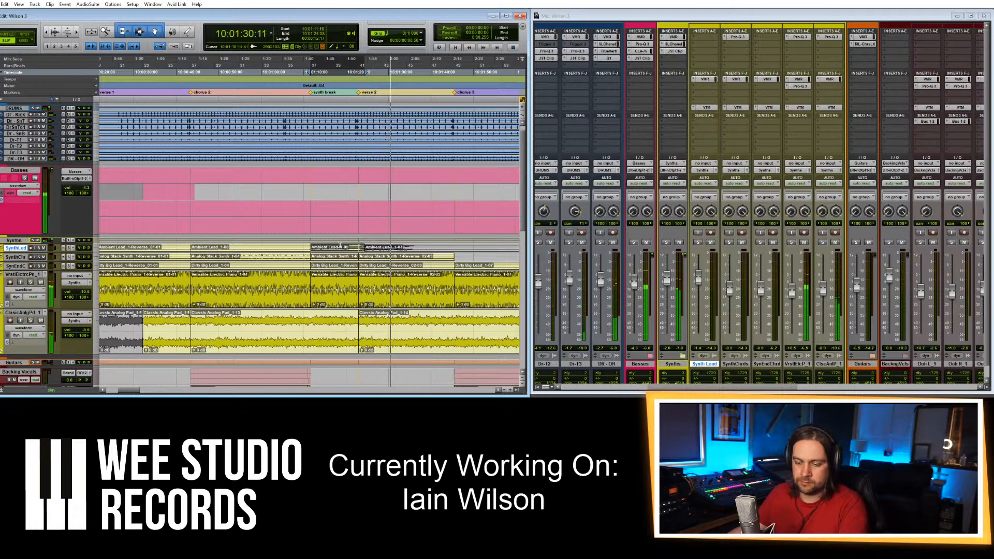
key("r")
scroll(365, 274, "right", 3)
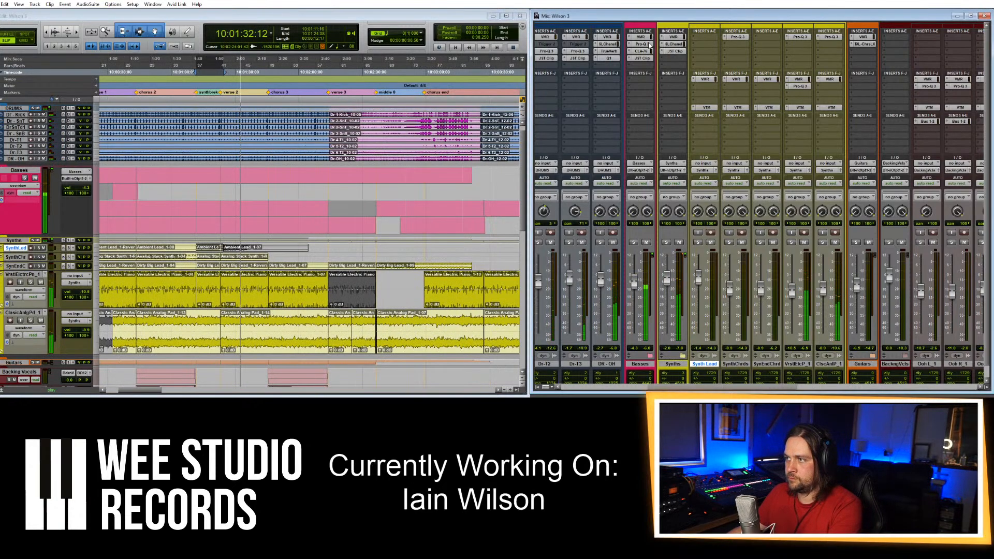
left_click(648, 45)
mouse_move(449, 146)
left_mouse_down()
mouse_move(452, 173)
mouse_move(447, 160)
left_mouse_up()
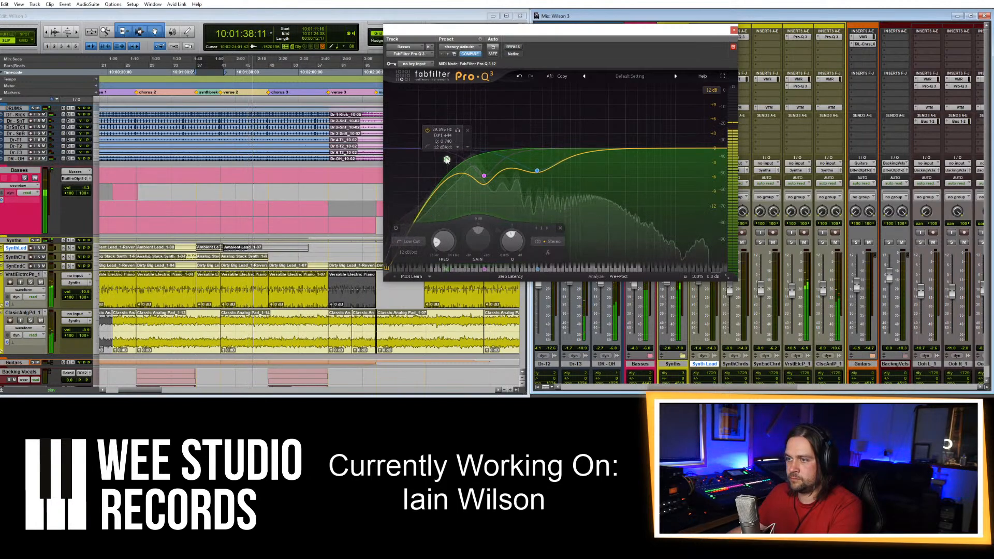
left_click(734, 31)
left_click(430, 17)
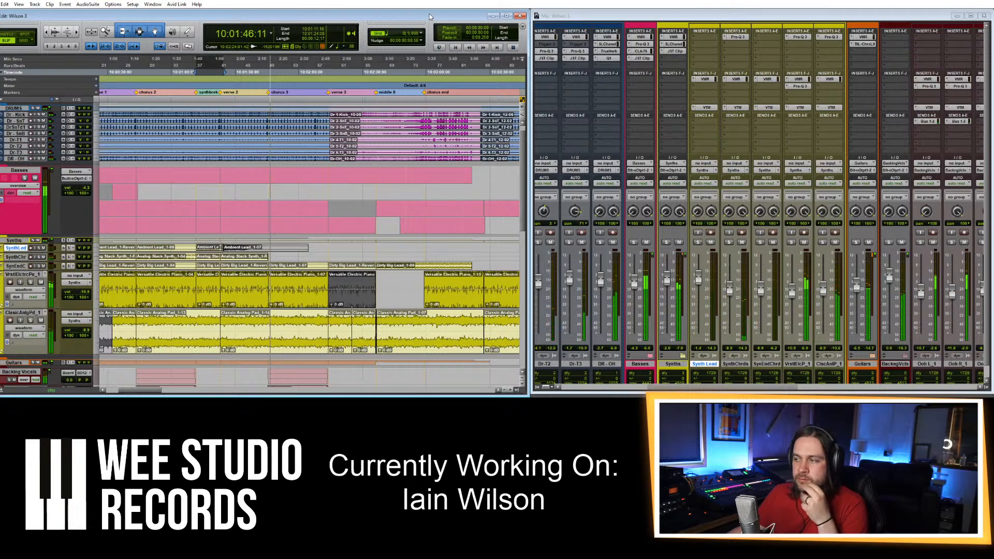
Add a Bus 1-2 send at about 0 dB to the Guitars track and lower the track's volume fader slightly.
left_click(858, 288)
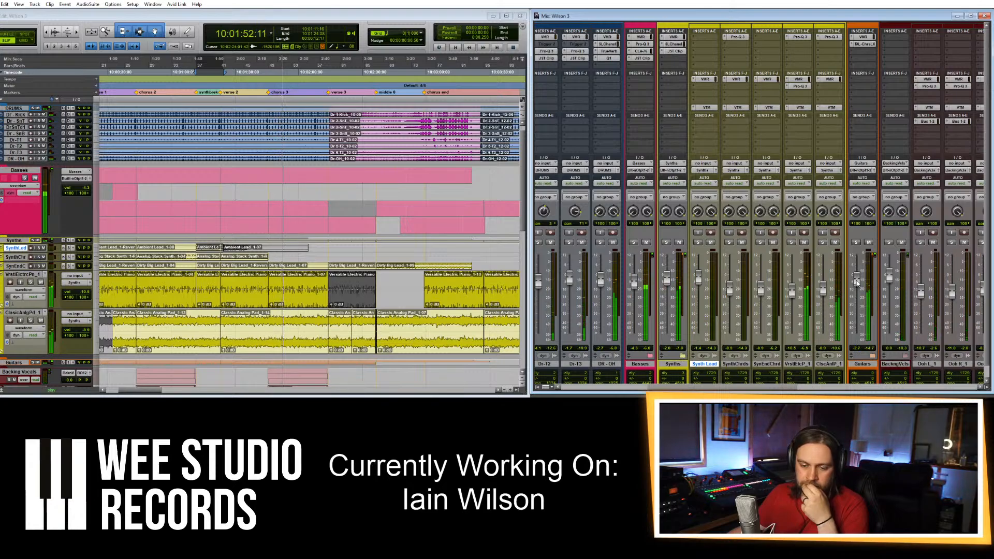
left_click(869, 122)
mouse_move(899, 151)
mouse_move(954, 151)
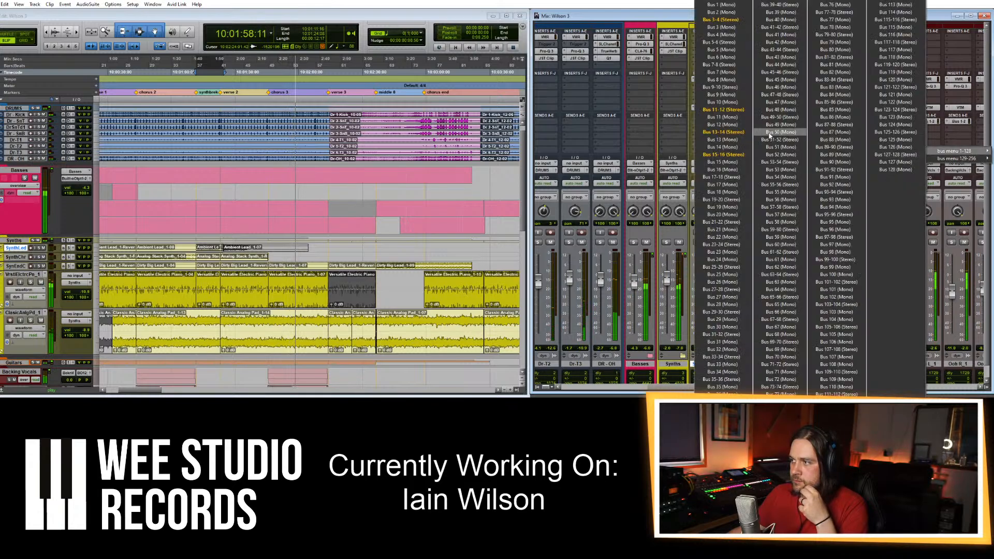
left_click(723, 5)
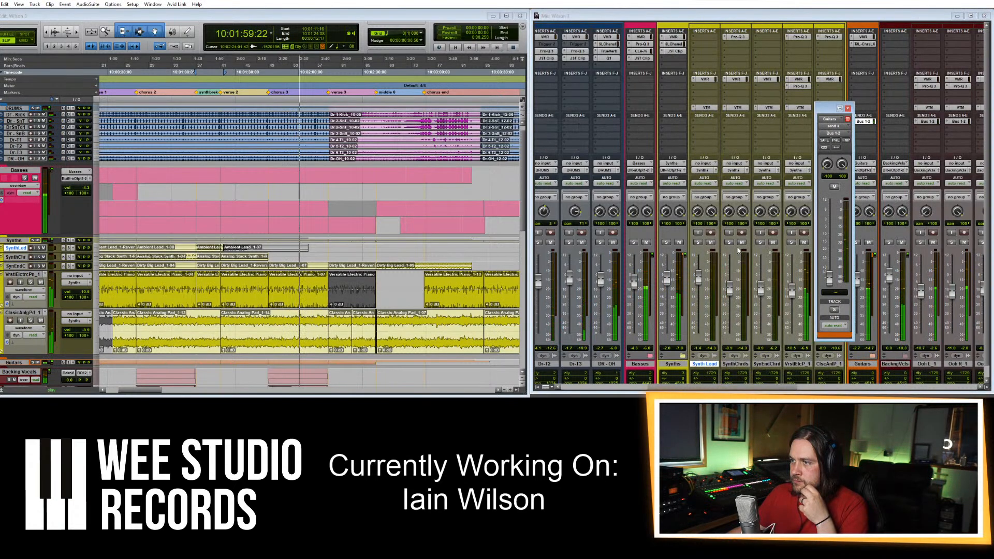
left_click_drag(830, 280, 836, 225)
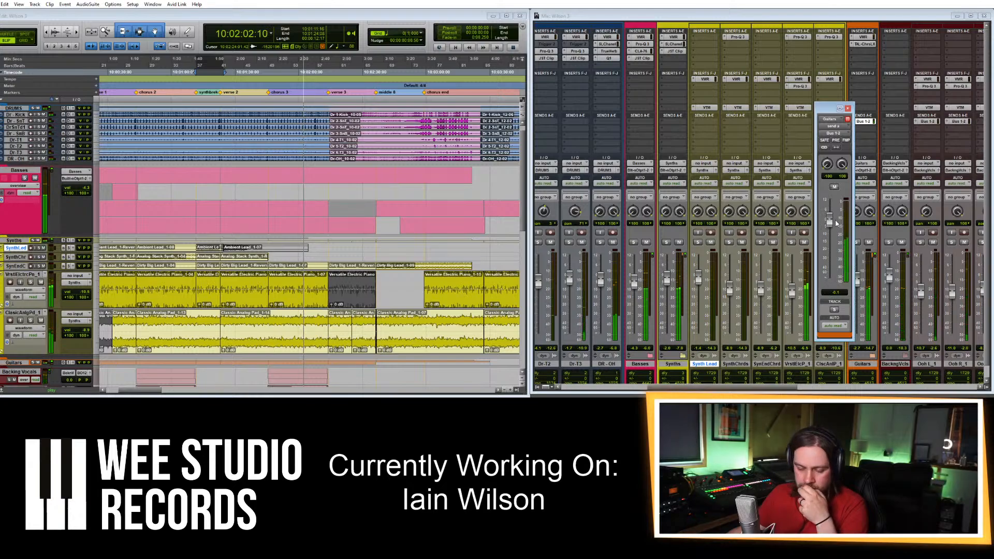
left_click(848, 109)
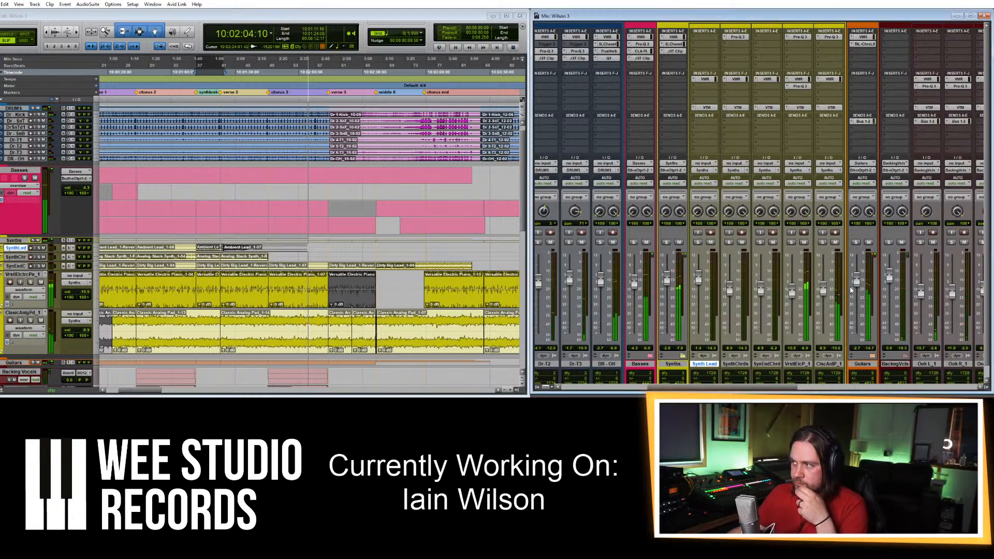
left_click_drag(858, 286, 858, 295)
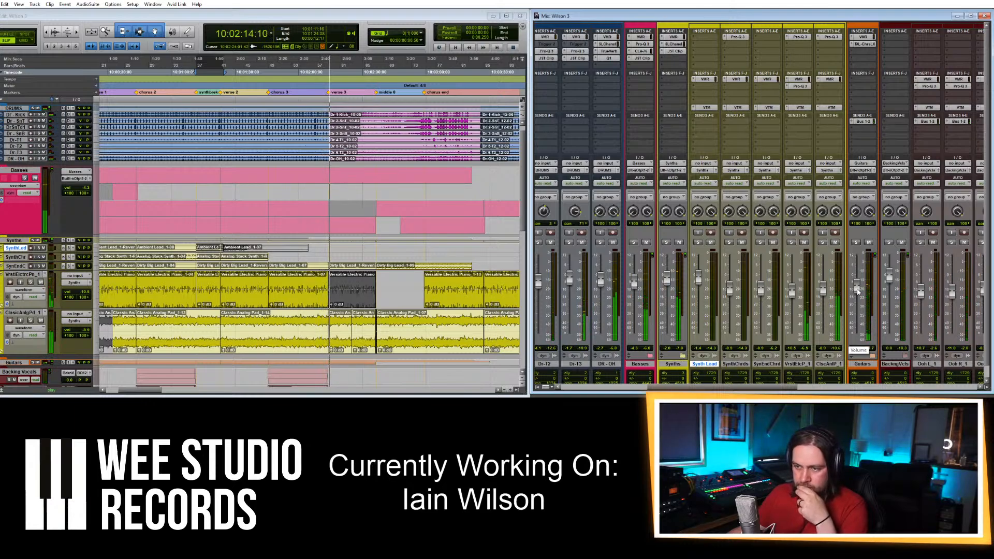
Examine the electric piano and Classic Analog Pad clip edges up close where verse 3 starts.
left_click(310, 323)
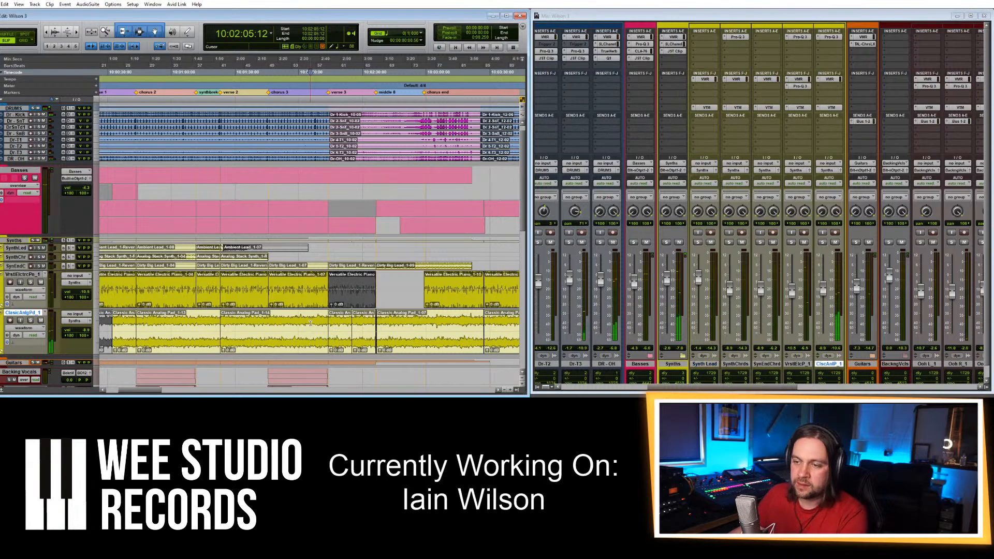
key("t")
key("t")
key("t")
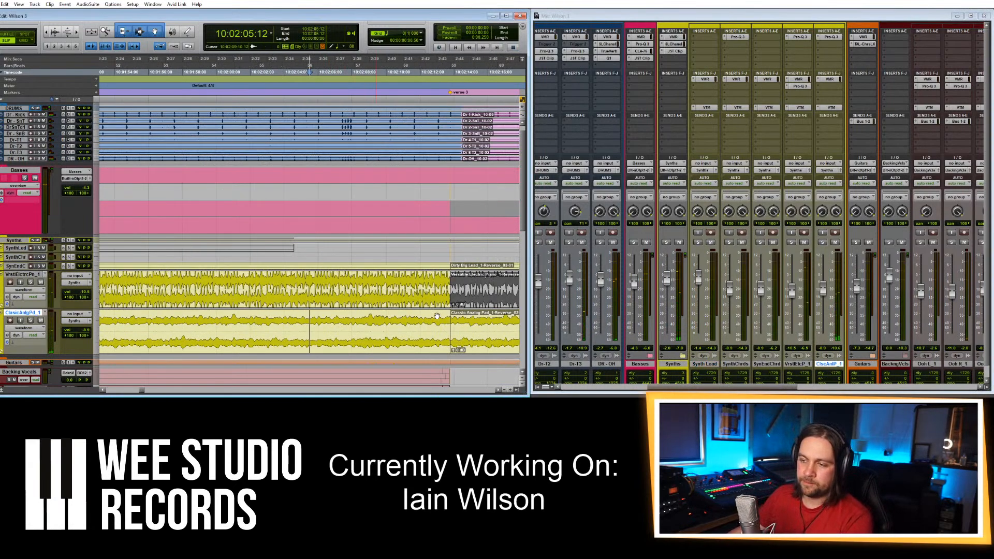
key("t")
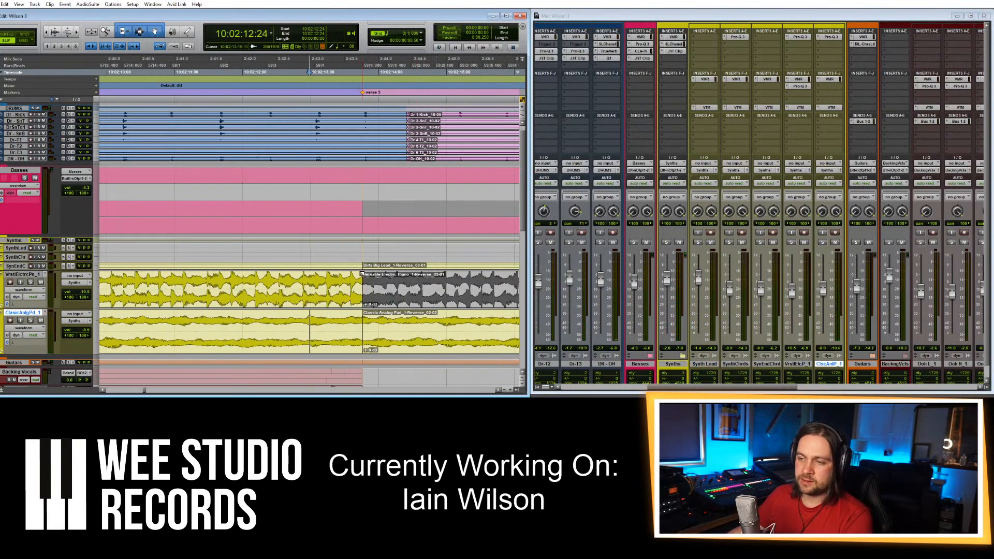
left_click(362, 275)
left_click(361, 349)
key("r")
key("r")
key("r")
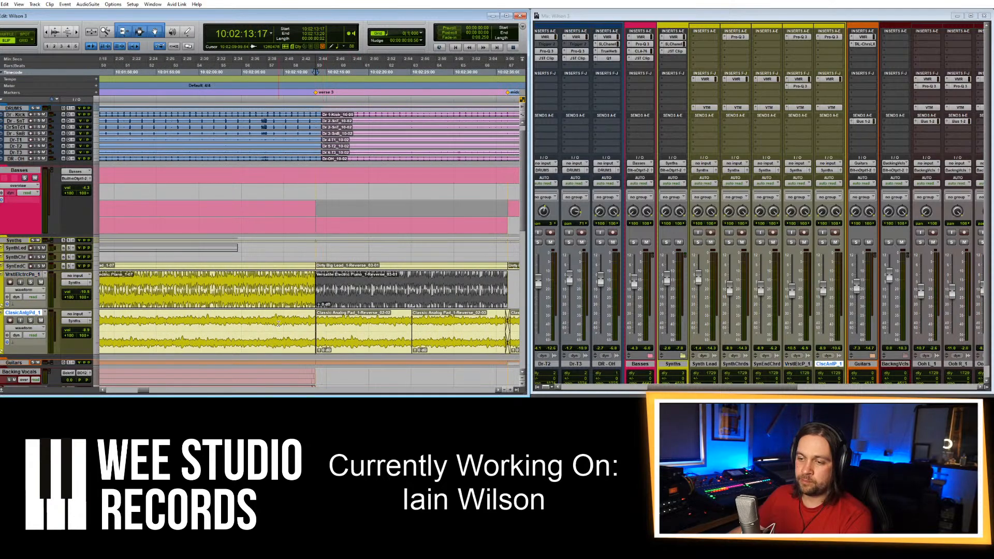
Play the transition into verse 3 from shortly before its marker and bring the vocal tracks into view.
left_click(277, 320)
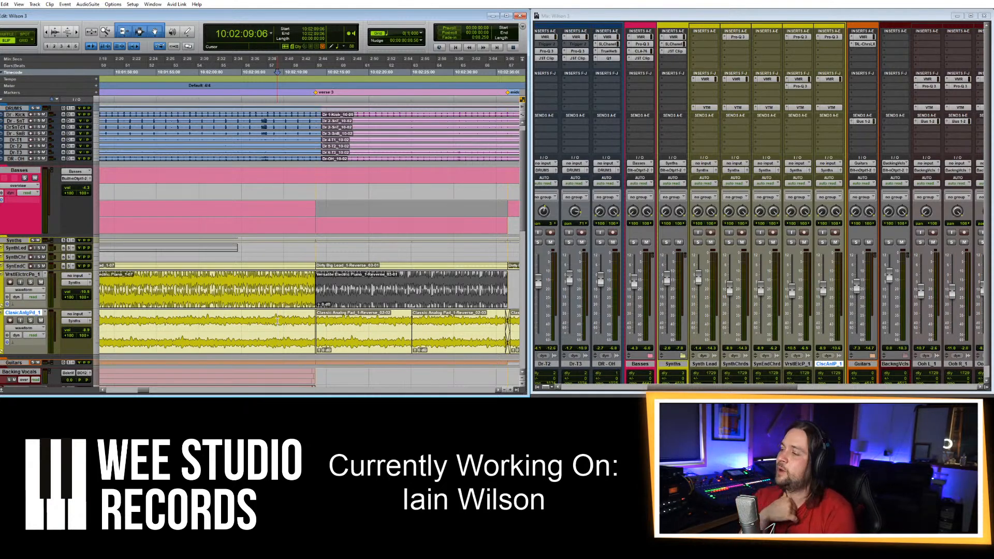
key("space")
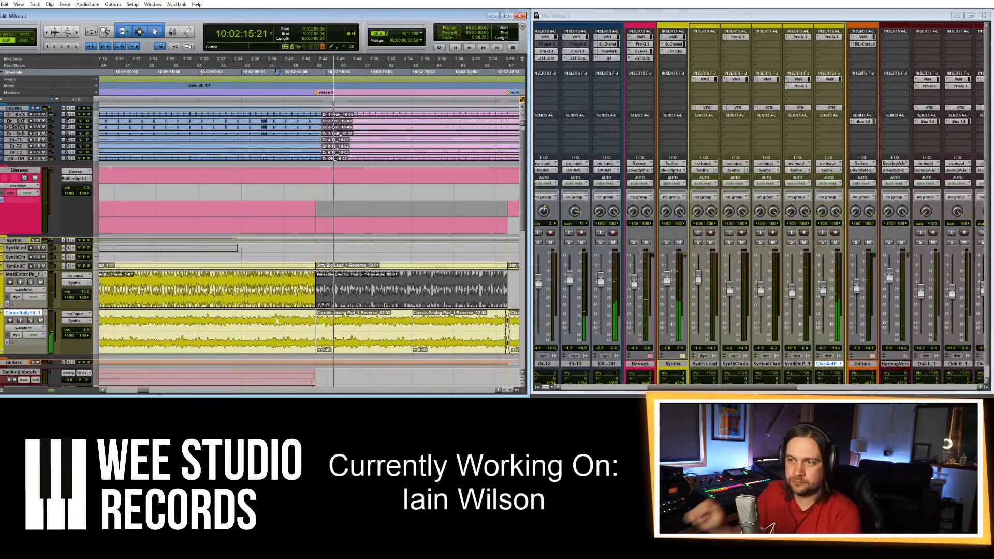
scroll(272, 272, "down", 2)
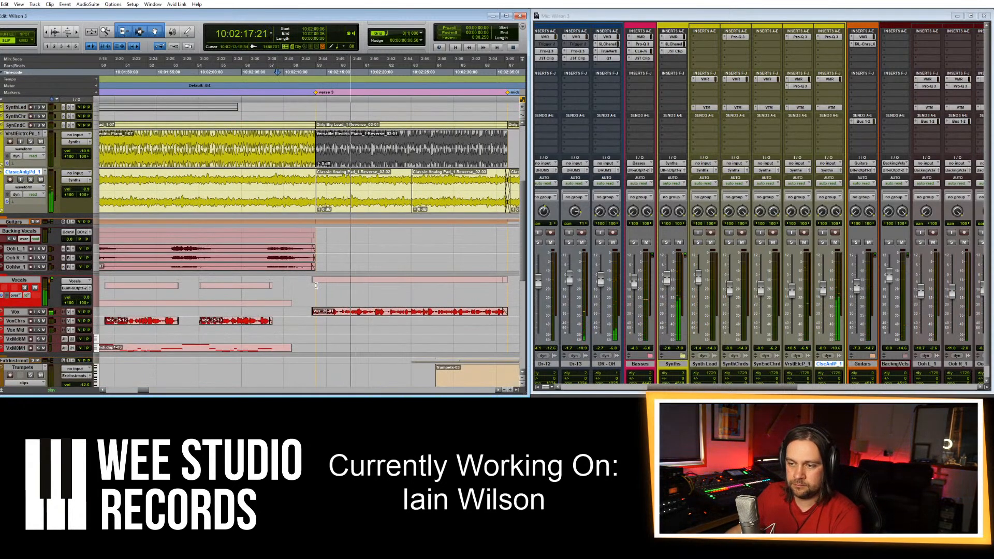
Follow playback from verse 3 through the middle 8 and chorus end, checking the synth, vocal and extra instrument clips.
scroll(316, 285, "up", 3)
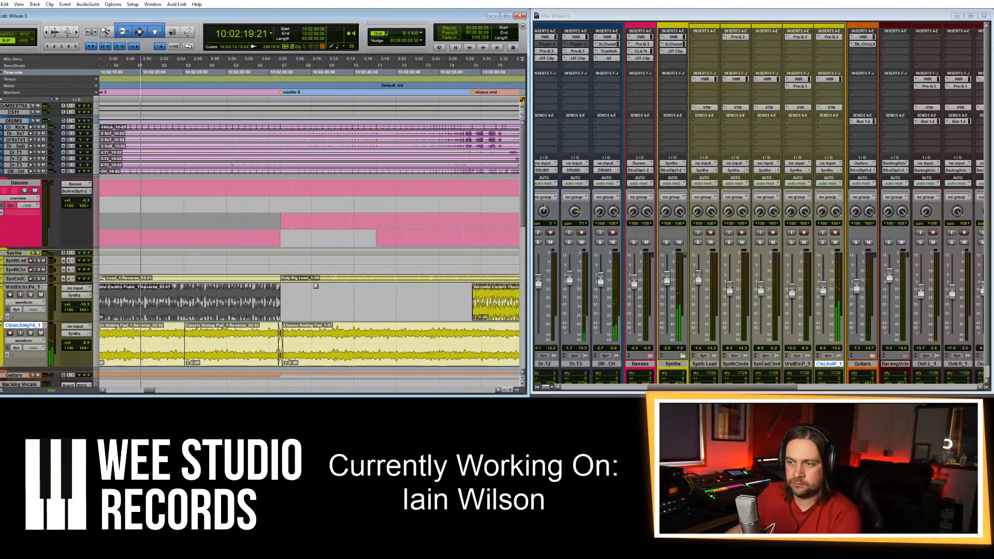
scroll(242, 299, "down", 1)
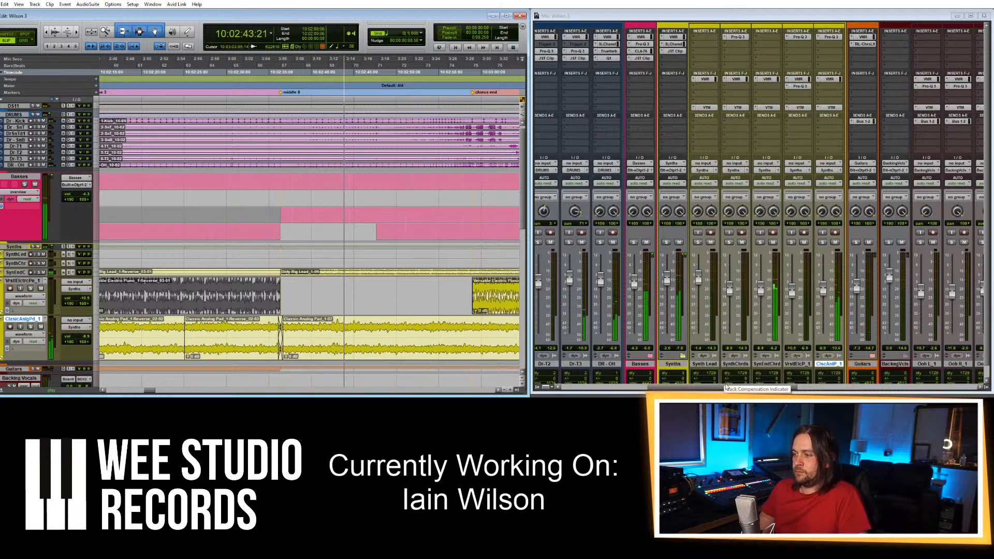
left_click(377, 274)
scroll(372, 302, "right", 3)
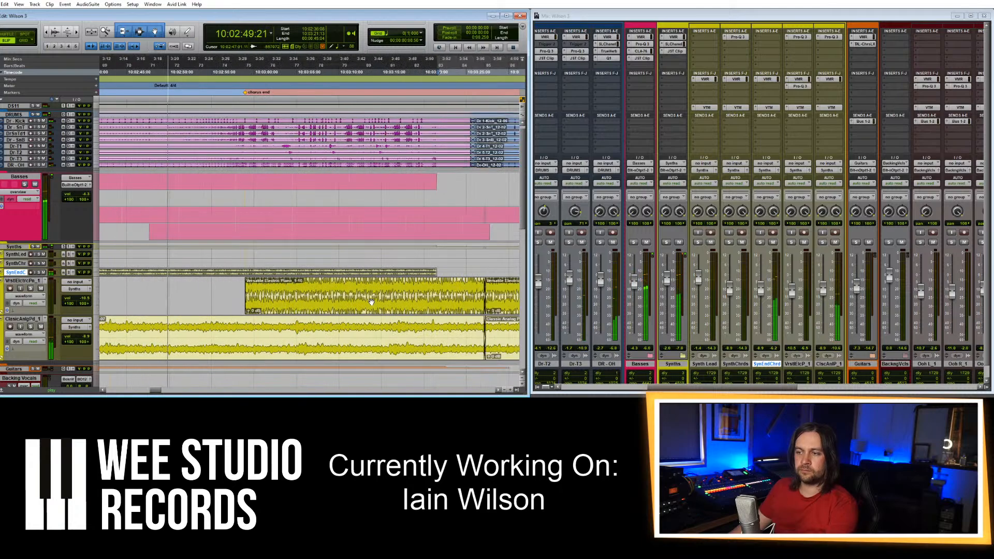
scroll(372, 302, "right", 3)
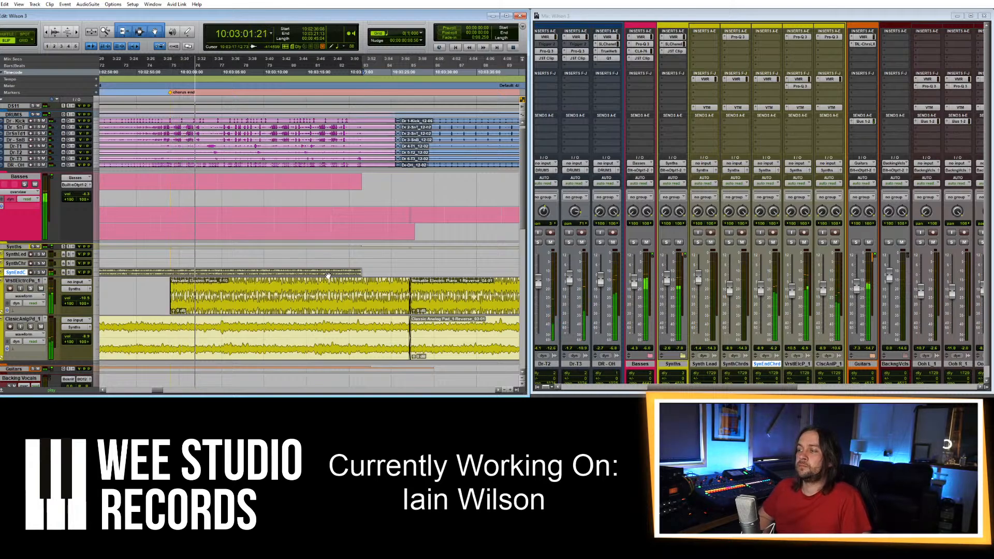
scroll(328, 275, "down", 10)
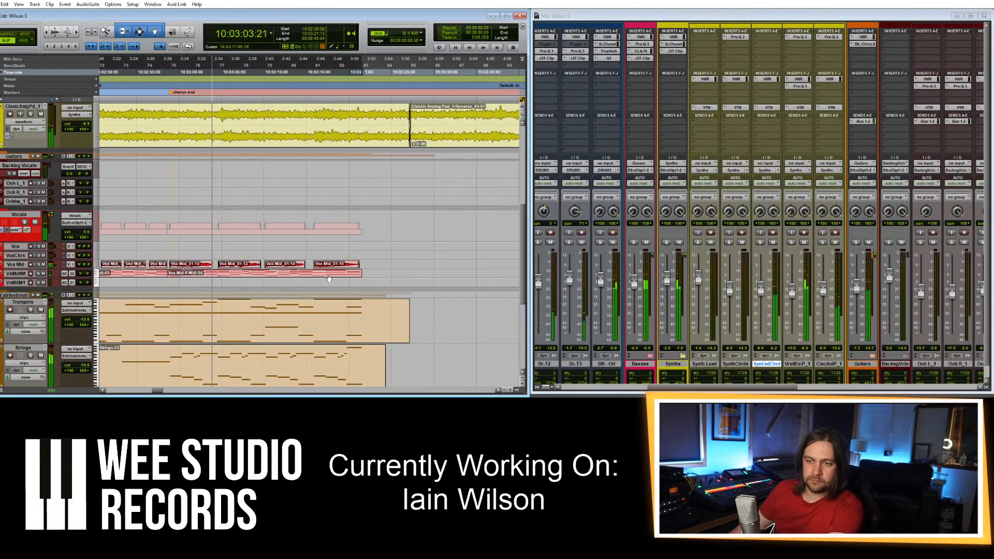
left_click_drag(372, 265, 137, 263)
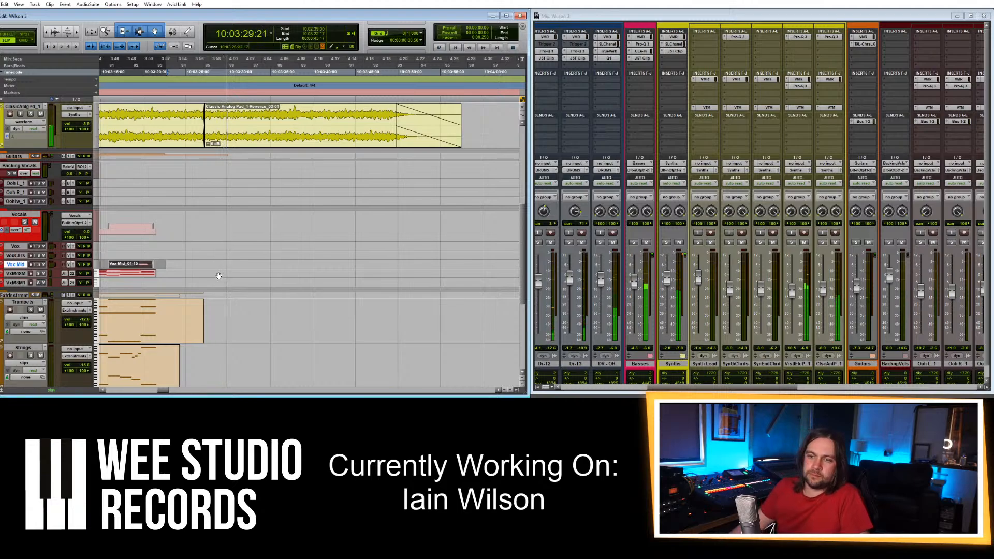
scroll(271, 303, "up", 5)
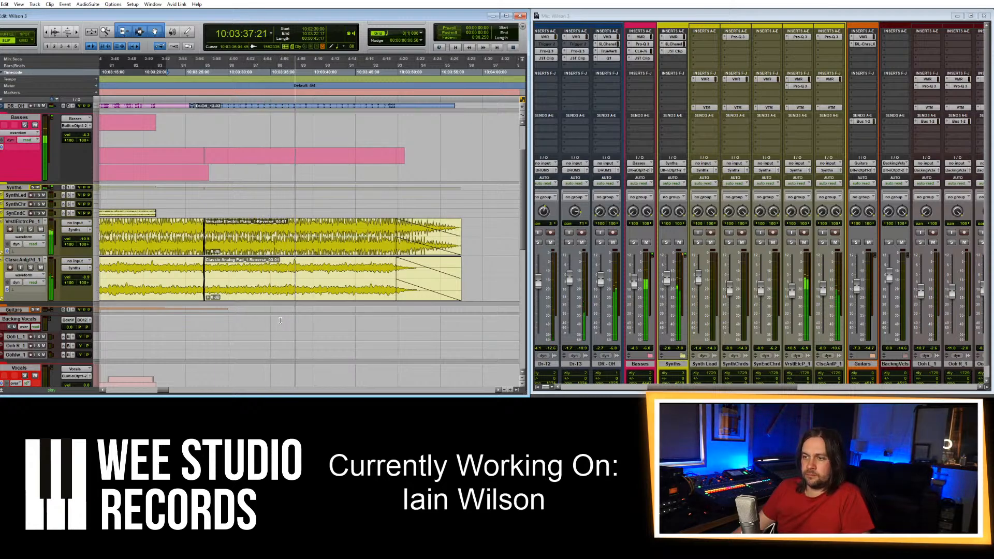
Raise the Dr-Kick track's volume fader slightly to about -2.2 dB.
left_click(600, 325)
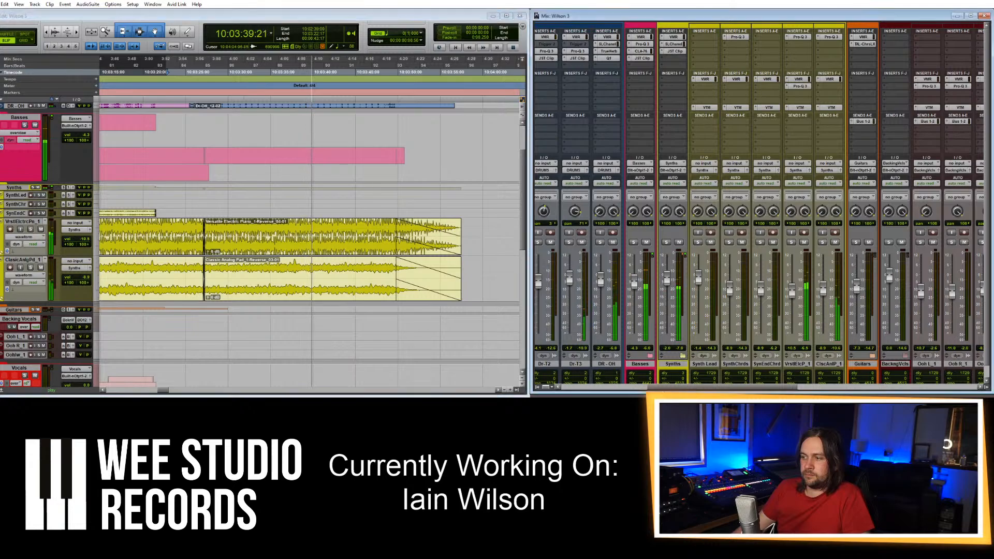
scroll(600, 325, "left", 8)
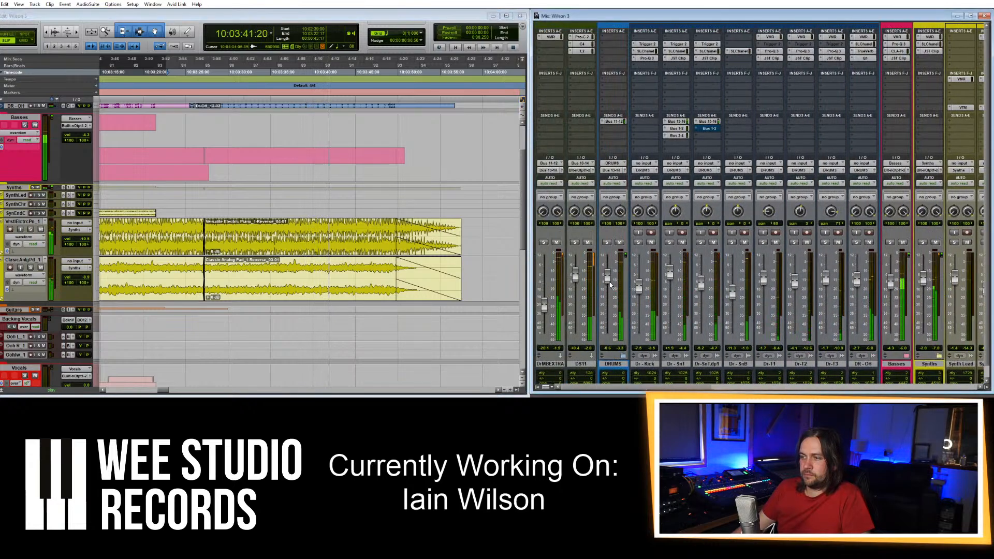
left_click_drag(640, 281, 640, 280)
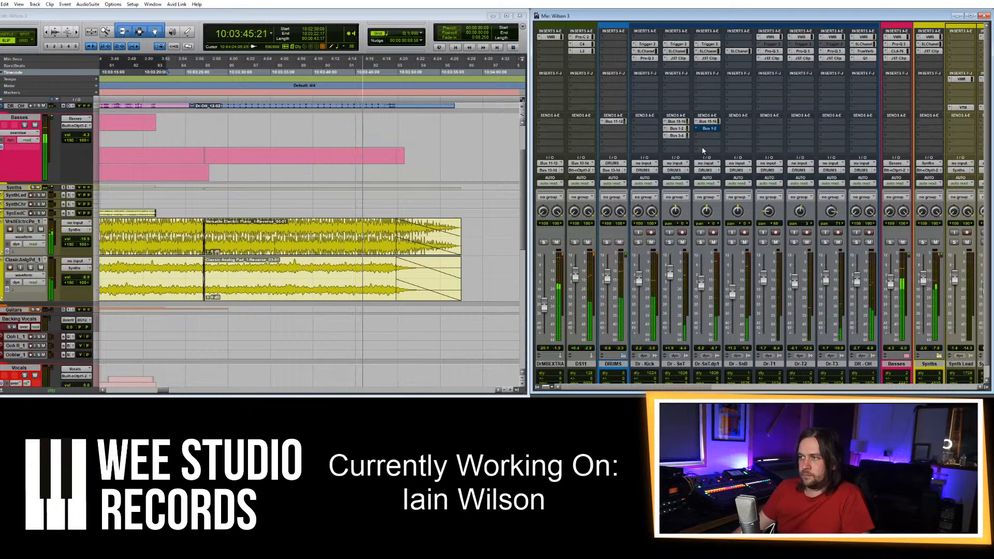
Lower the Bus 15-16 send level on the duplicate top snare track and close the send window.
left_click(708, 122)
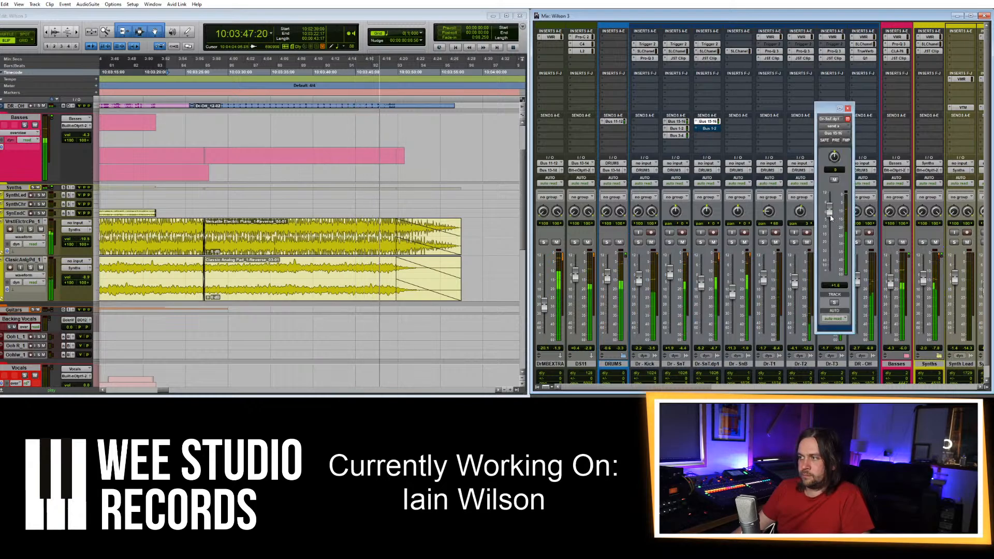
left_click_drag(829, 210, 832, 228)
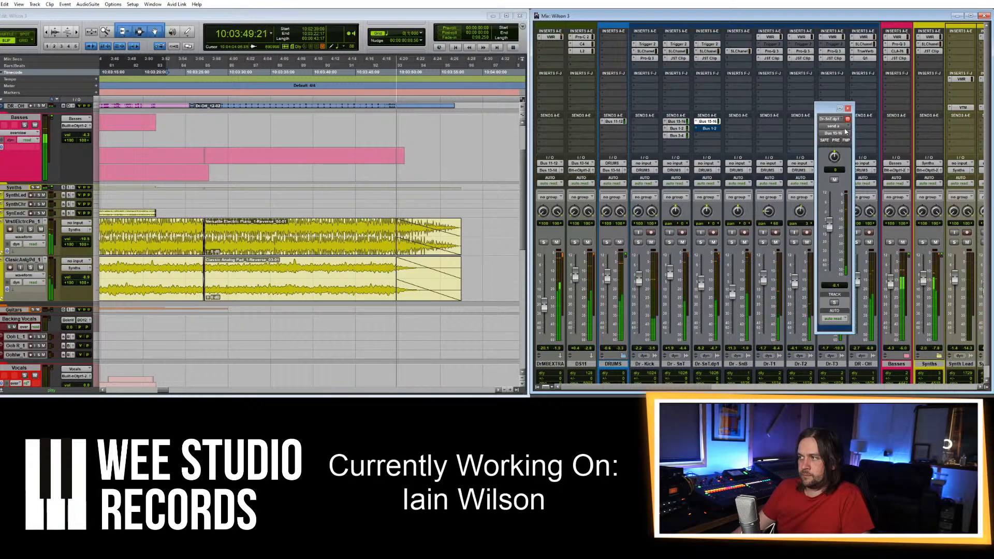
left_click(848, 108)
Show the whole arrangement in the timeline and stop playback past the end of the song.
left_click(471, 23)
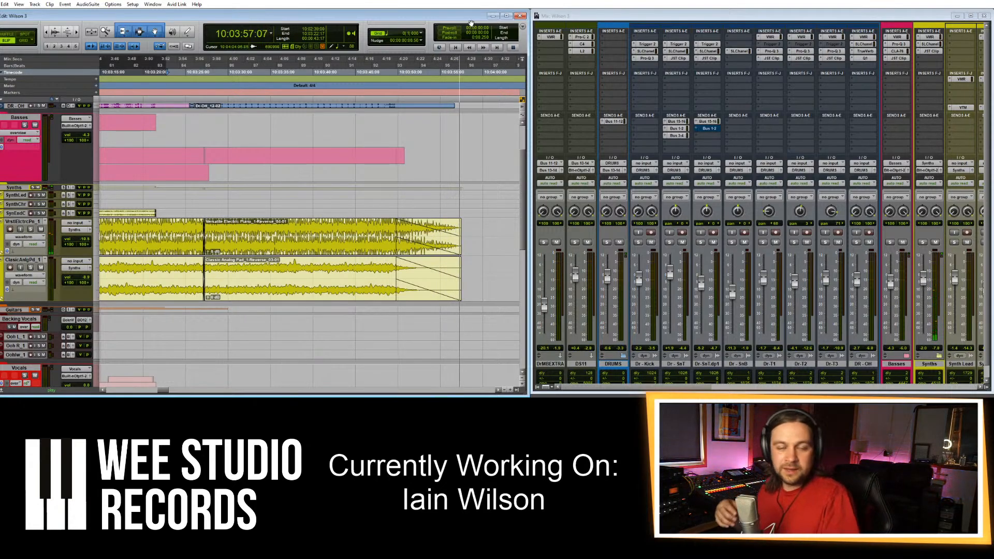
key("ctrl+bracketleft")
key("ctrl+bracketleft")
key("ctrl+bracketleft")
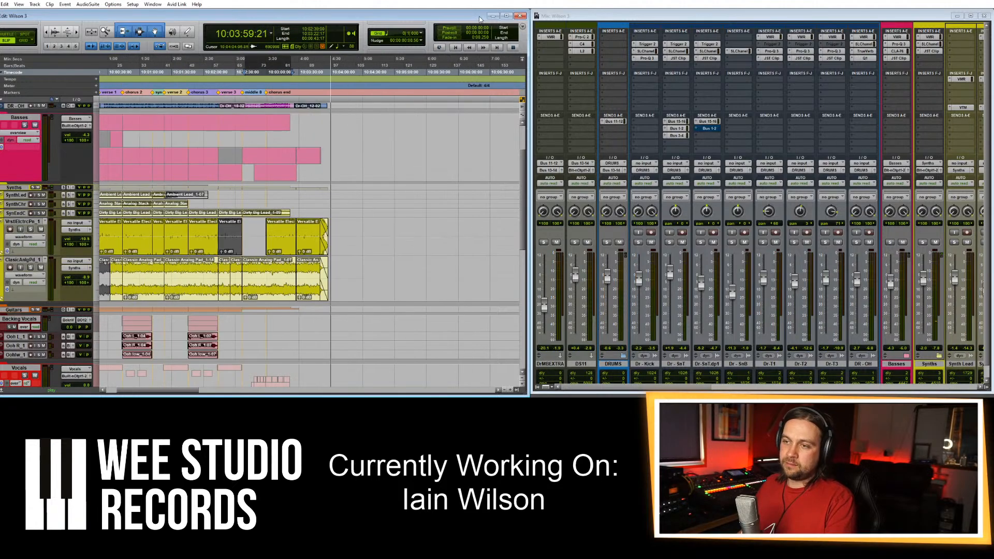
key("space")
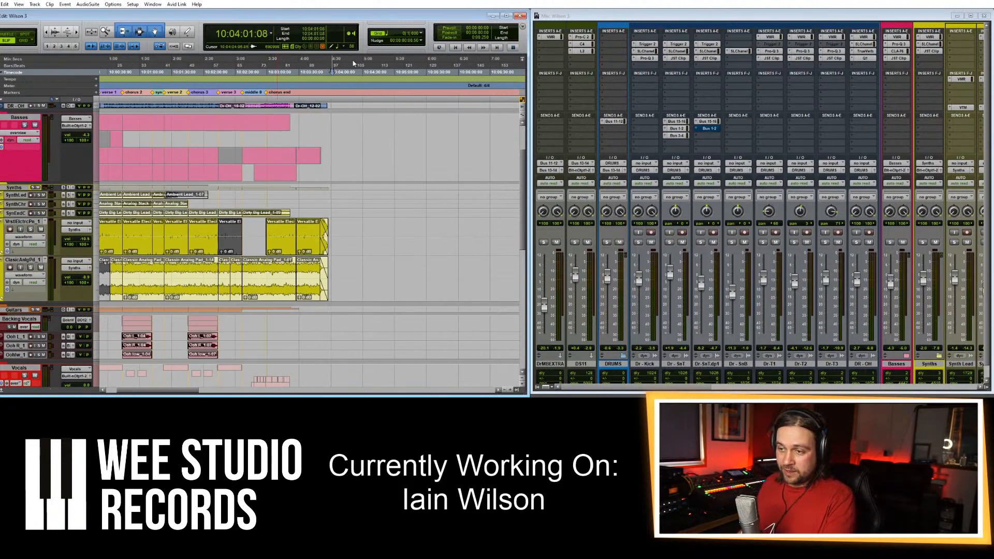
Collapse the Synths, Backing Vocals, Vocals and Extra Instruments folder tracks and place the edit cursor at 10:01:48:05.
left_click(16, 190)
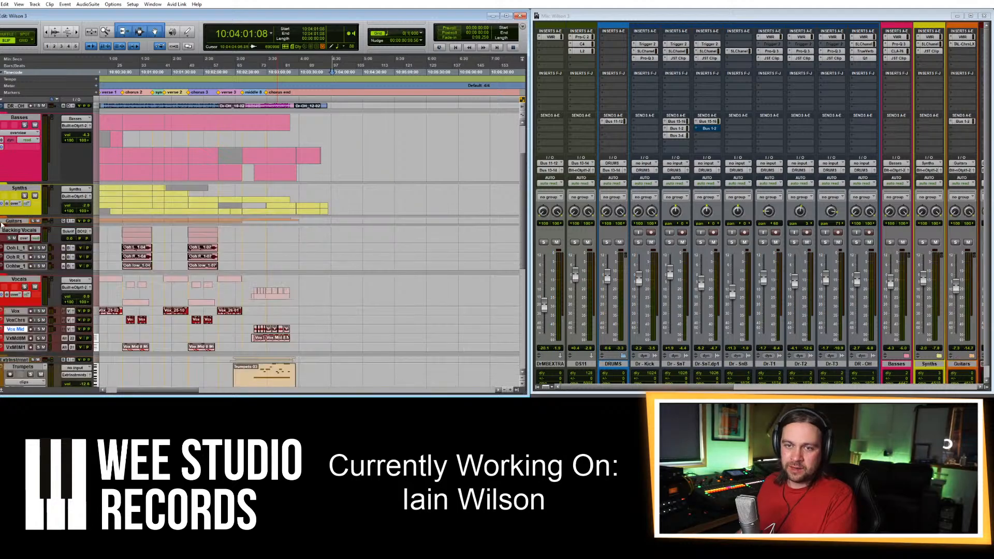
left_click(1, 230)
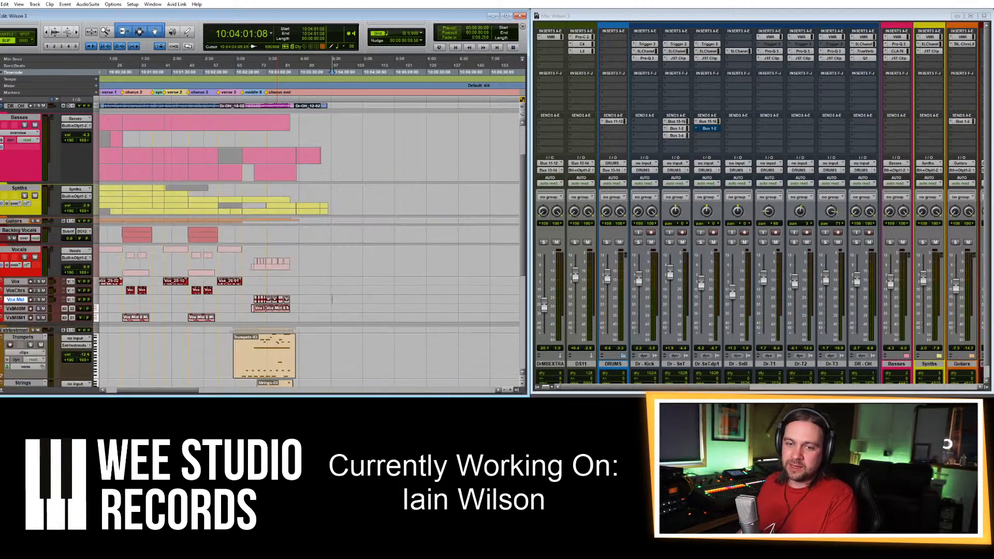
left_click(1, 250)
left_click_drag(9, 285, 2, 313)
left_click(1, 283)
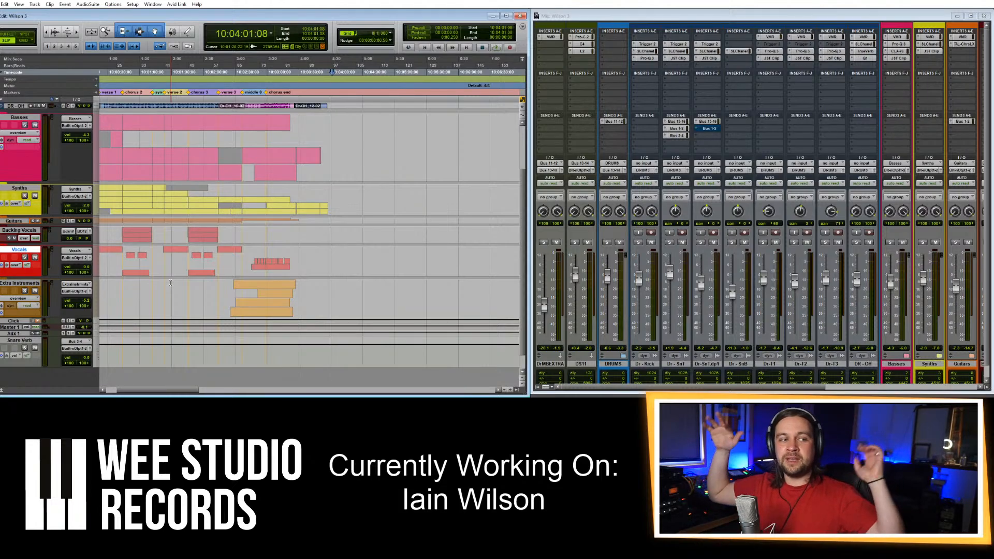
left_click(192, 310)
scroll(191, 301, "up", 3)
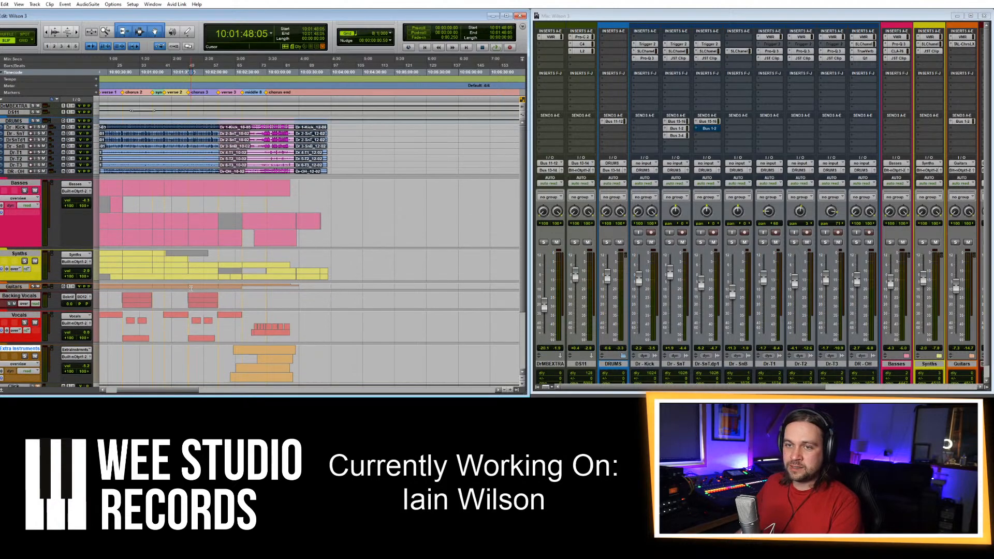